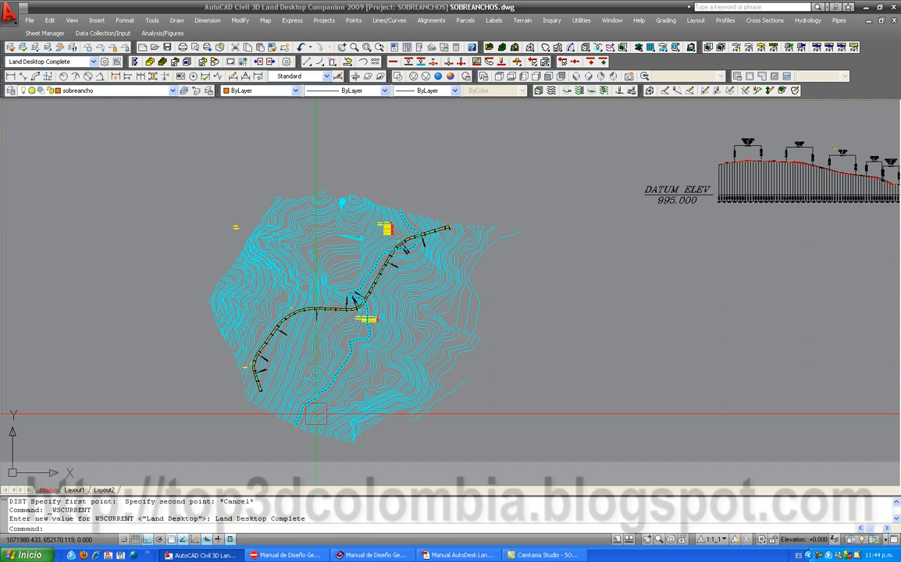
Look over the road alignment's curves and the SN widening formulas noted beside them.
{"action": "scroll", "coordinate": [226, 359], "scroll_direction": "up", "scroll_amount": 4}
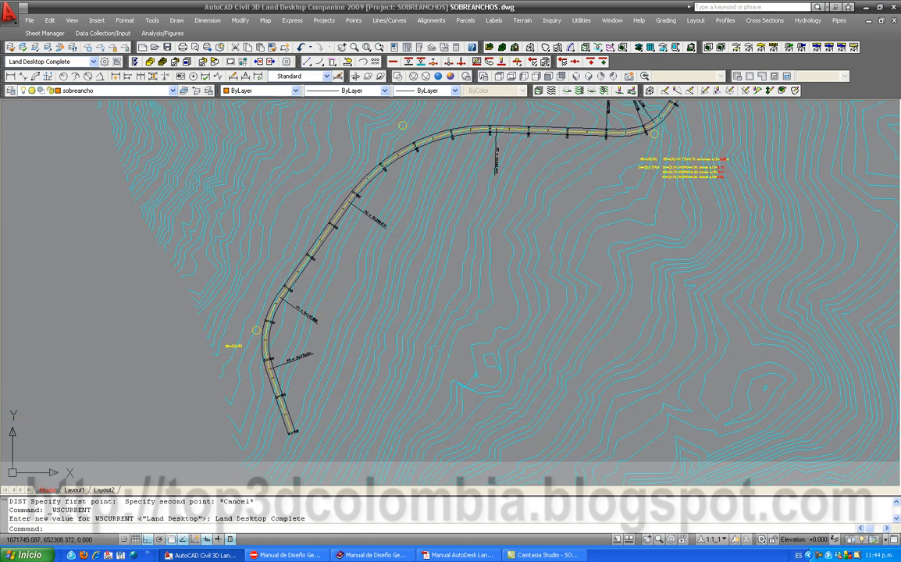
{"action": "scroll", "coordinate": [269, 311], "scroll_direction": "up", "scroll_amount": 3}
{"action": "middle_click_drag", "start_coordinate": [357, 117], "coordinate": [181, 248]}
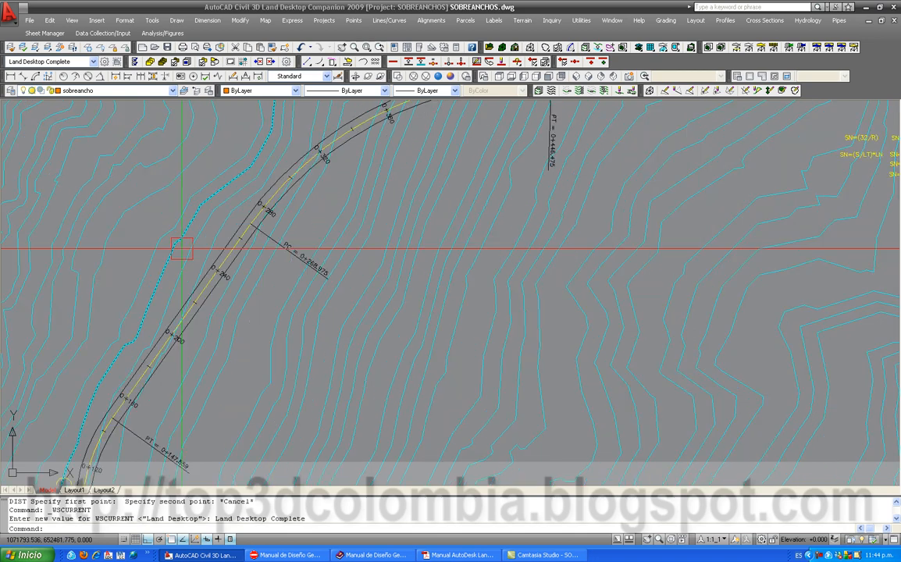
{"action": "scroll", "coordinate": [396, 196], "scroll_direction": "down", "scroll_amount": 6}
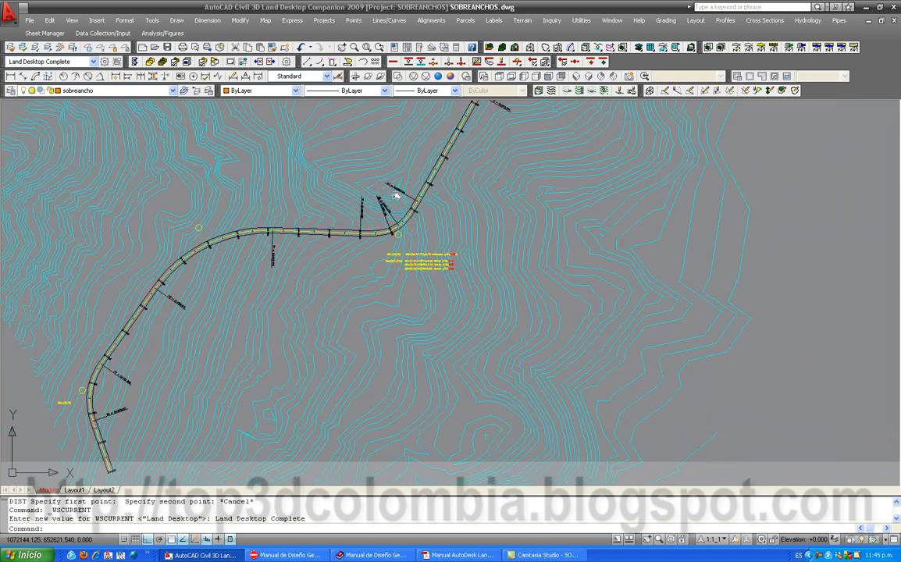
{"action": "scroll", "coordinate": [396, 196], "scroll_direction": "up", "scroll_amount": 3}
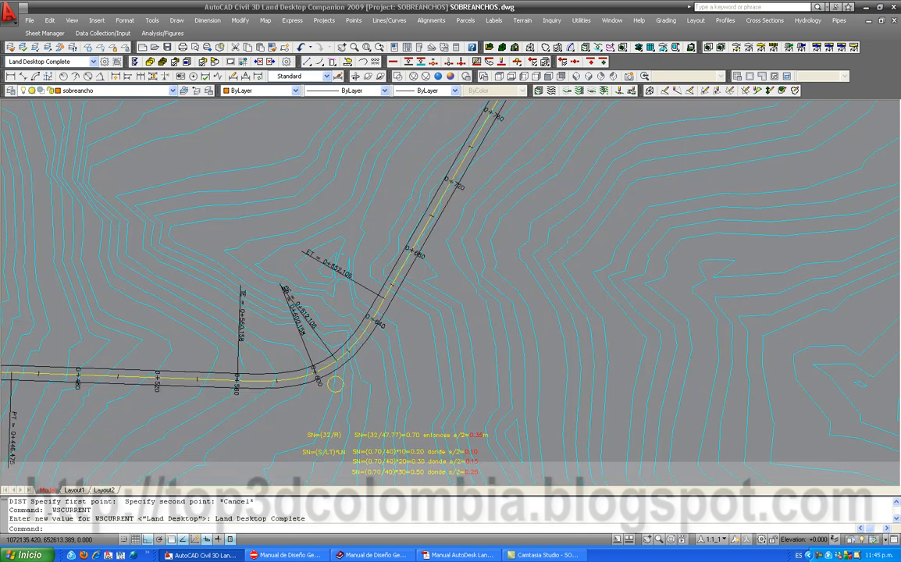
{"action": "scroll", "coordinate": [359, 250], "scroll_direction": "down", "scroll_amount": 7}
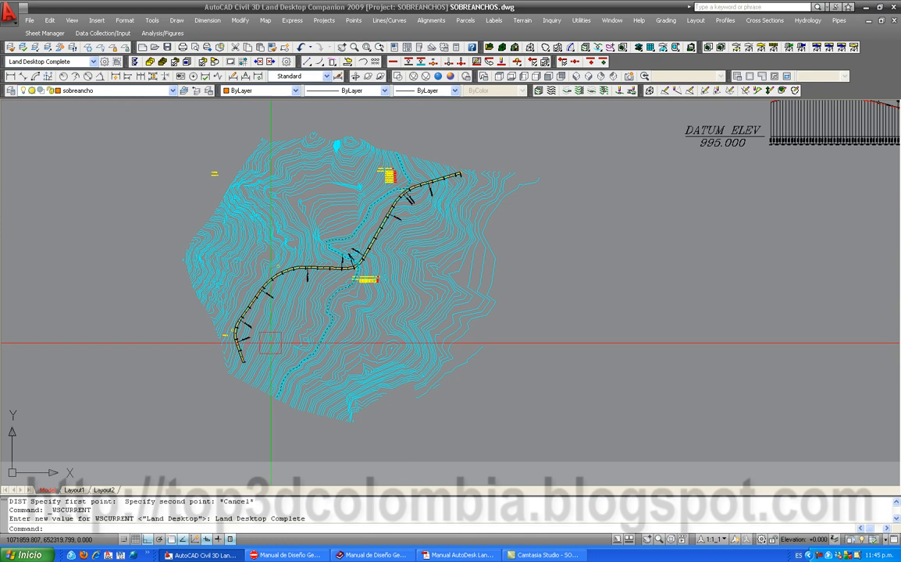
Freeze the contour layers CONT-MJR and CONT-MNR to hide the terrain contours around the road.
{"action": "scroll", "coordinate": [271, 342], "scroll_direction": "up", "scroll_amount": 2}
{"action": "left_click", "coordinate": [193, 190]}
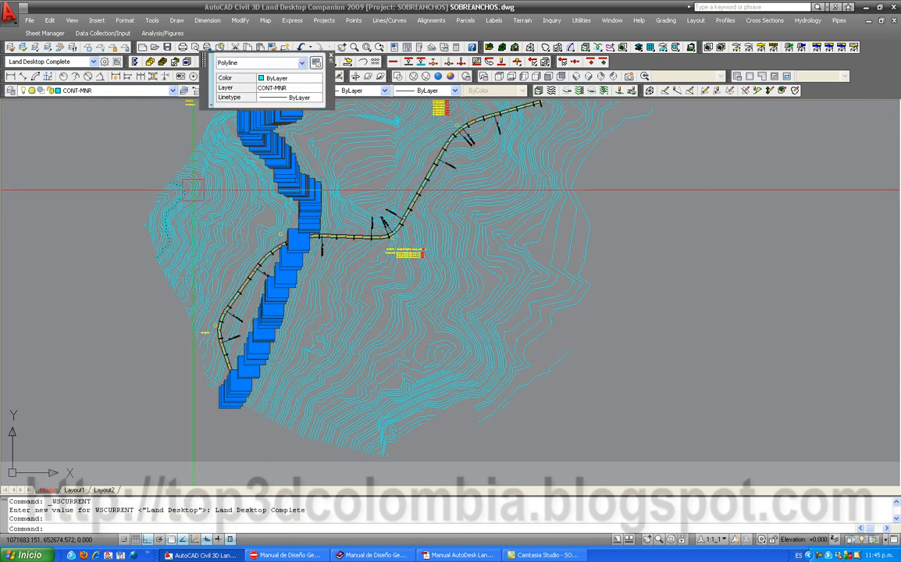
{"action": "key", "text": "Escape"}
{"action": "scroll", "coordinate": [259, 267], "scroll_direction": "down", "scroll_amount": 2}
{"action": "left_click", "coordinate": [258, 267]}
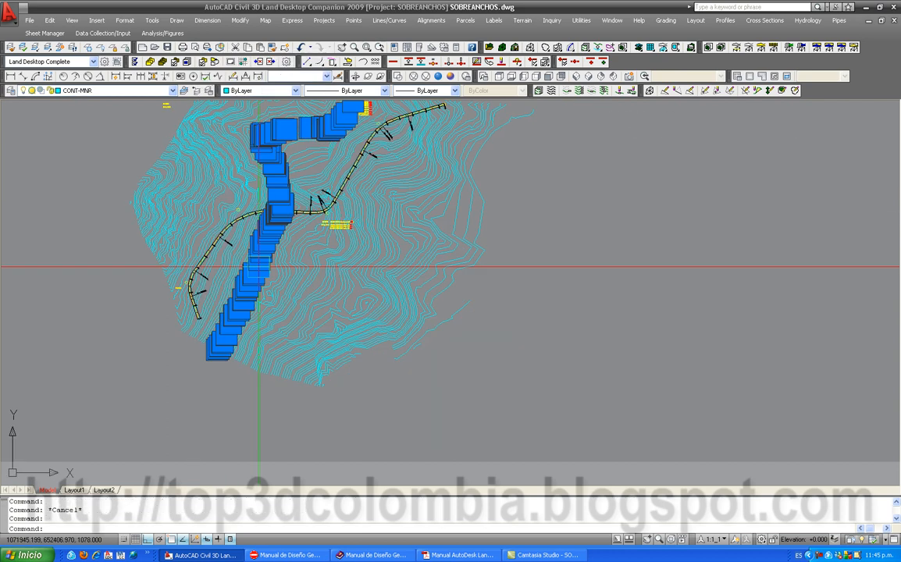
{"action": "left_click", "coordinate": [174, 92]}
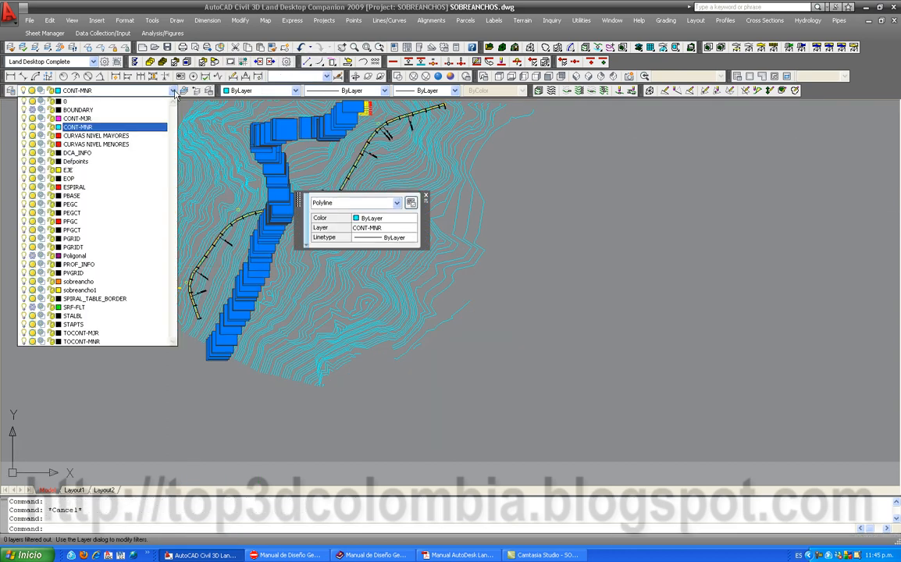
{"action": "left_click", "coordinate": [32, 119]}
{"action": "left_click", "coordinate": [241, 202]}
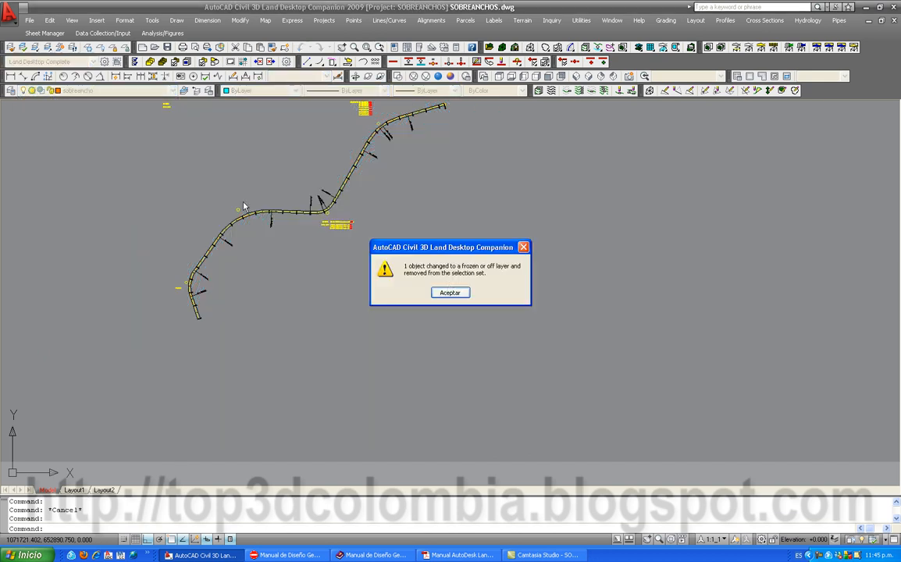
{"action": "left_click", "coordinate": [449, 292]}
Measure the distance between the two outer road edges at station 0+000.
{"action": "scroll", "coordinate": [327, 289], "scroll_direction": "down", "scroll_amount": 2}
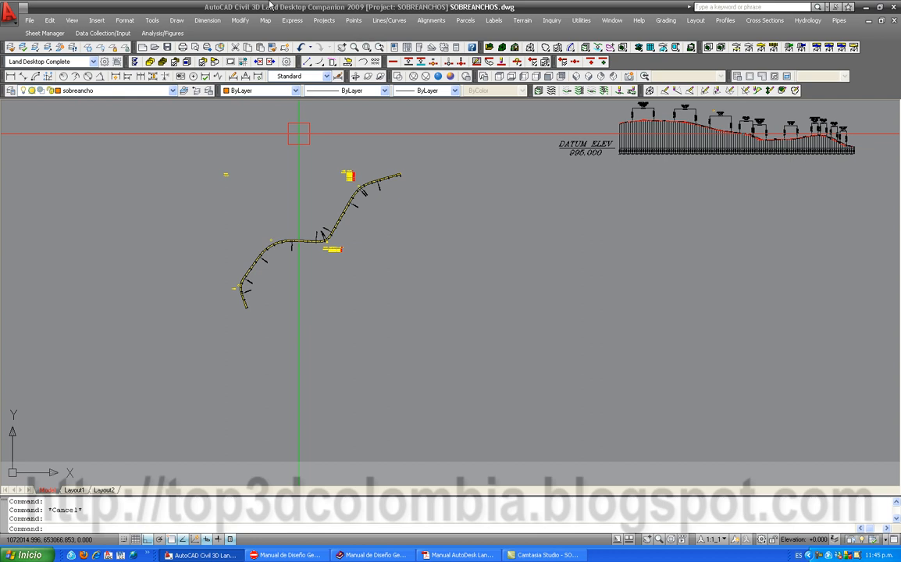
{"action": "scroll", "coordinate": [295, 374], "scroll_direction": "up", "scroll_amount": 5}
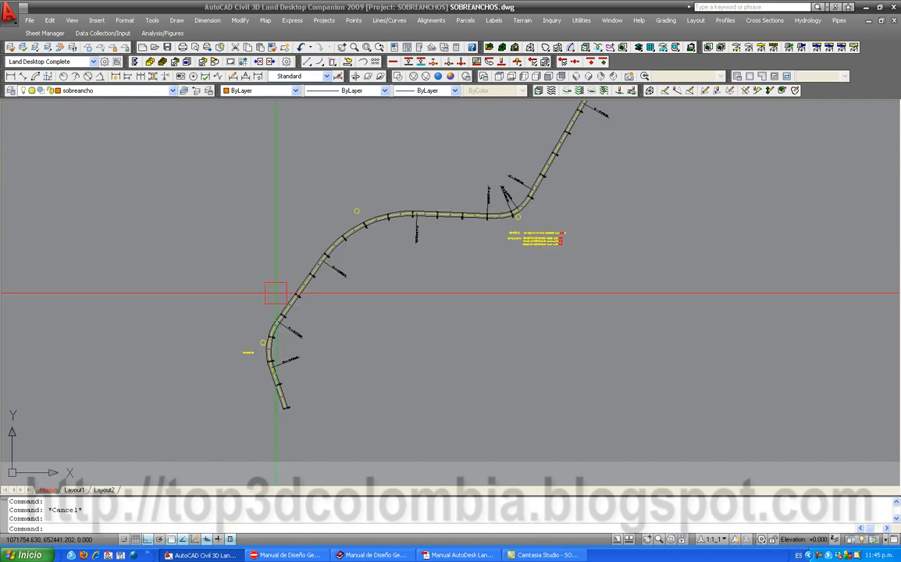
{"action": "middle_click_drag", "start_coordinate": [294, 375], "coordinate": [287, 287]}
{"action": "scroll", "coordinate": [294, 287], "scroll_direction": "up", "scroll_amount": 2}
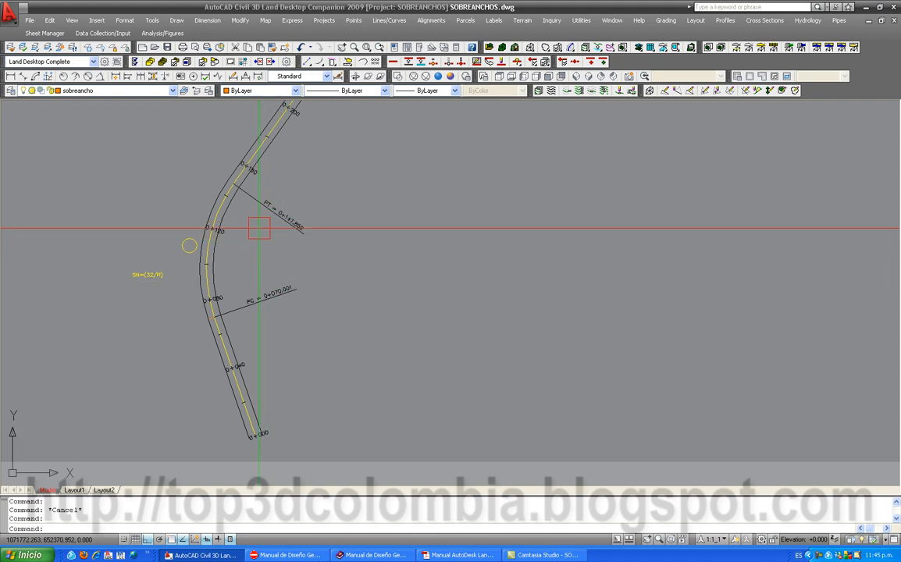
{"action": "scroll", "coordinate": [253, 238], "scroll_direction": "up", "scroll_amount": 1}
{"action": "middle_click_drag", "start_coordinate": [249, 362], "coordinate": [249, 233]}
{"action": "scroll", "coordinate": [249, 235], "scroll_direction": "up", "scroll_amount": 4}
{"action": "scroll", "coordinate": [227, 379], "scroll_direction": "up", "scroll_amount": 2}
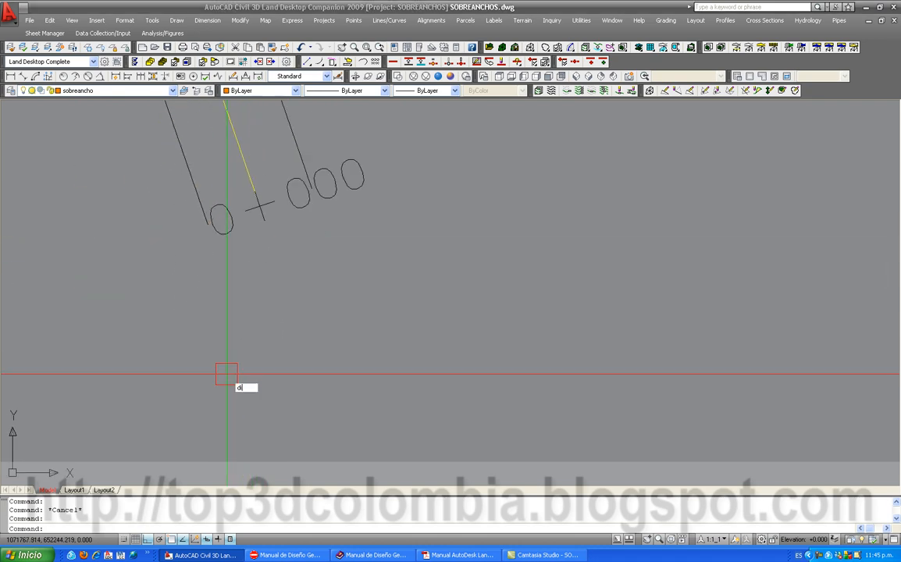
{"action": "key", "text": "Return"}
{"action": "left_click", "coordinate": [211, 221]}
{"action": "scroll", "coordinate": [302, 196], "scroll_direction": "up", "scroll_amount": 5}
{"action": "left_click", "coordinate": [312, 190]}
Repeat the edge-to-edge width measurement at the alignment's starting station.
{"action": "scroll", "coordinate": [147, 192], "scroll_direction": "down", "scroll_amount": 5}
{"action": "scroll", "coordinate": [241, 334], "scroll_direction": "down", "scroll_amount": 2}
{"action": "scroll", "coordinate": [220, 309], "scroll_direction": "down", "scroll_amount": 4}
{"action": "middle_click_drag", "start_coordinate": [210, 216], "coordinate": [209, 246]}
{"action": "scroll", "coordinate": [207, 312], "scroll_direction": "up", "scroll_amount": 3}
{"action": "scroll", "coordinate": [249, 386], "scroll_direction": "up", "scroll_amount": 7}
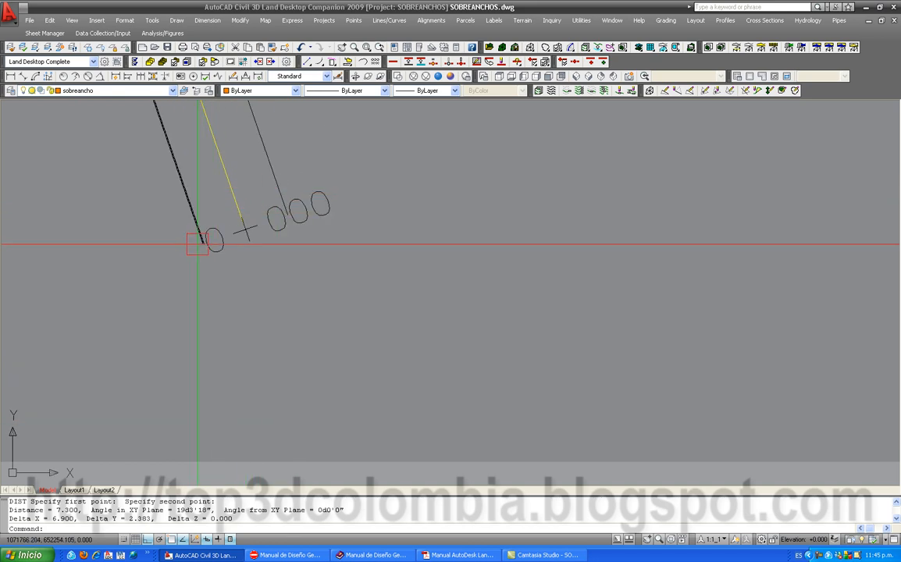
{"action": "type", "text": "di"}
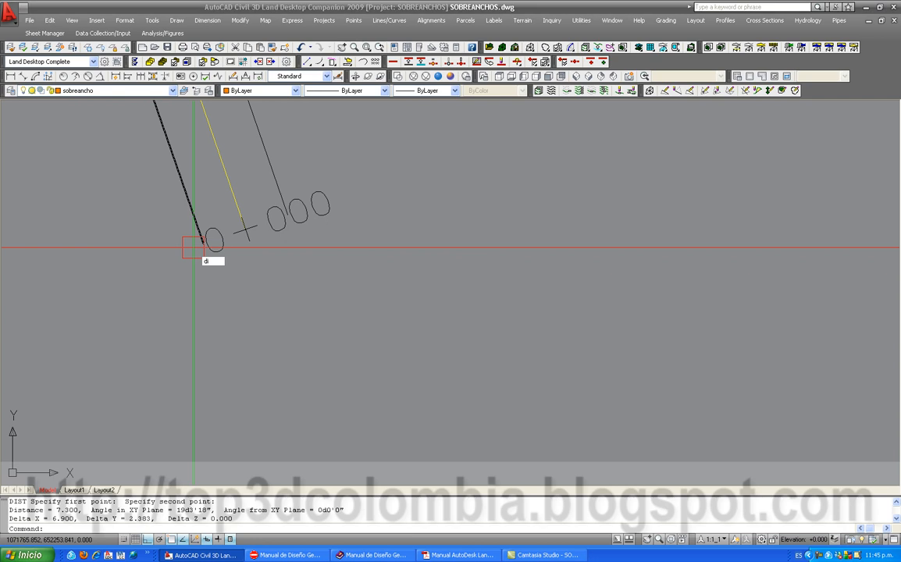
{"action": "key", "text": "Return"}
{"action": "left_click", "coordinate": [201, 246]}
{"action": "left_click", "coordinate": [270, 225]}
Label the length and radius of the first curve, between stations PC 0+070.001 and PT 0+147.859.
{"action": "scroll", "coordinate": [270, 225], "scroll_direction": "down", "scroll_amount": 5}
{"action": "scroll", "coordinate": [219, 198], "scroll_direction": "down", "scroll_amount": 2}
{"action": "scroll", "coordinate": [208, 190], "scroll_direction": "up", "scroll_amount": 4}
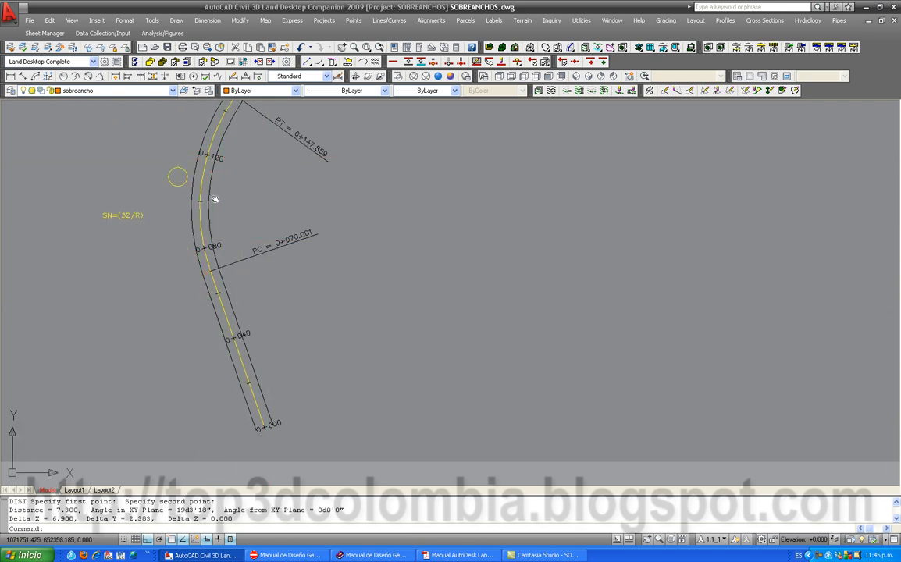
{"action": "middle_click_drag", "start_coordinate": [221, 183], "coordinate": [182, 276]}
{"action": "scroll", "coordinate": [251, 217], "scroll_direction": "down", "scroll_amount": 2}
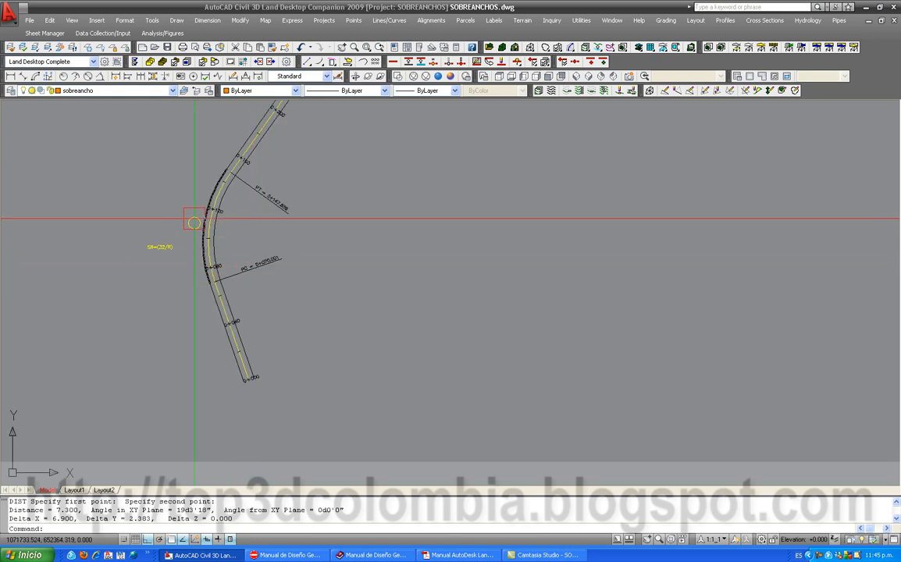
{"action": "scroll", "coordinate": [193, 221], "scroll_direction": "up", "scroll_amount": 2}
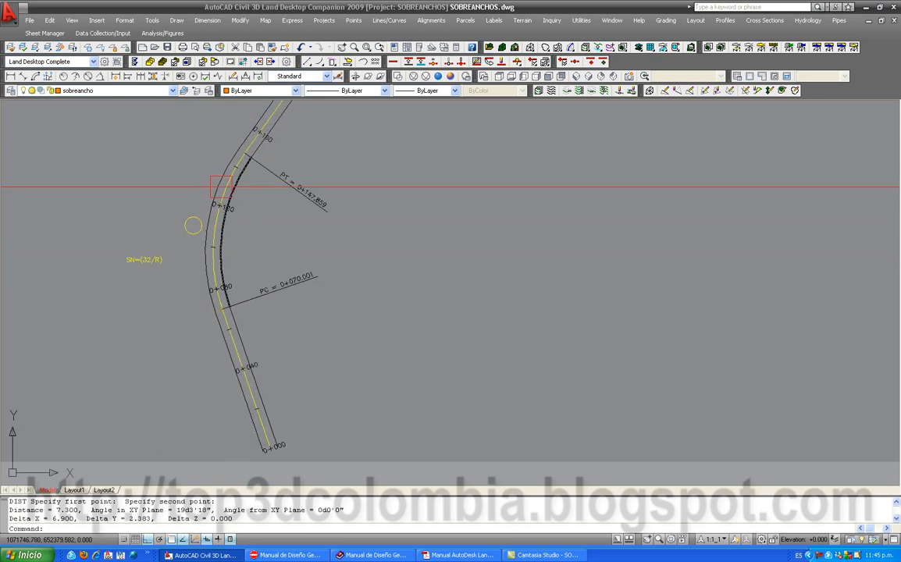
{"action": "left_click", "coordinate": [494, 21]}
{"action": "left_click", "coordinate": [520, 82]}
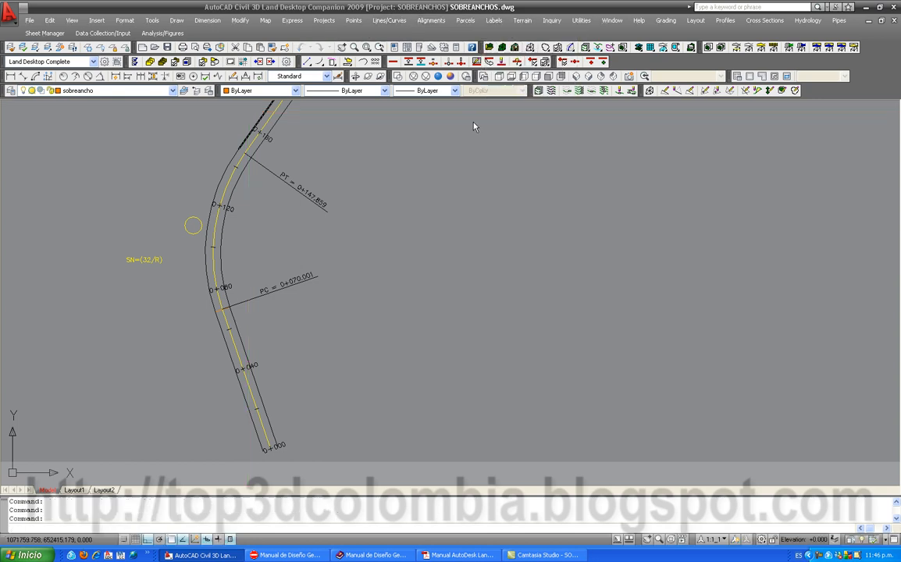
{"action": "scroll", "coordinate": [211, 248], "scroll_direction": "up", "scroll_amount": 2}
{"action": "left_click", "coordinate": [208, 212]}
{"action": "scroll", "coordinate": [205, 212], "scroll_direction": "up", "scroll_amount": 2}
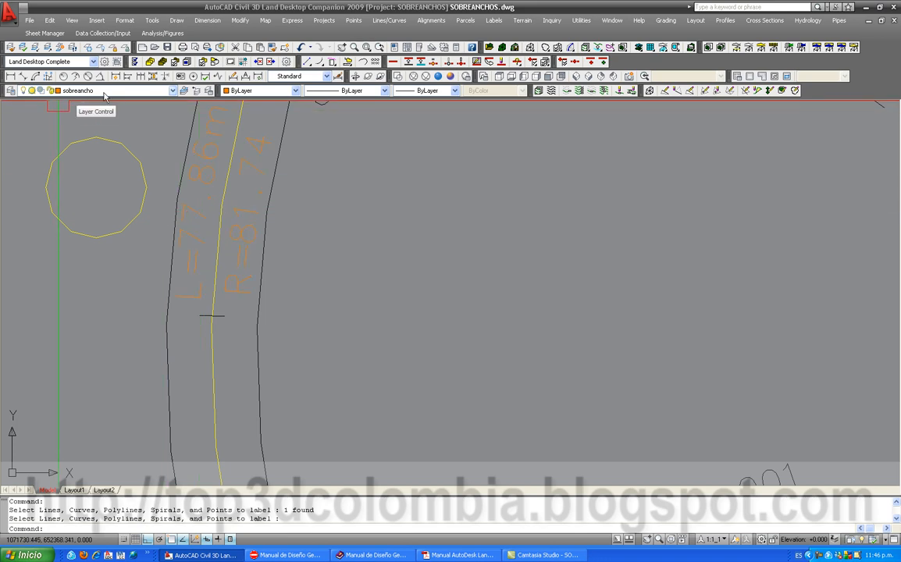
Examine the first curve's length and radius label together with the nearby SN=(32/R) formula.
{"action": "scroll", "coordinate": [211, 211], "scroll_direction": "down", "scroll_amount": 4}
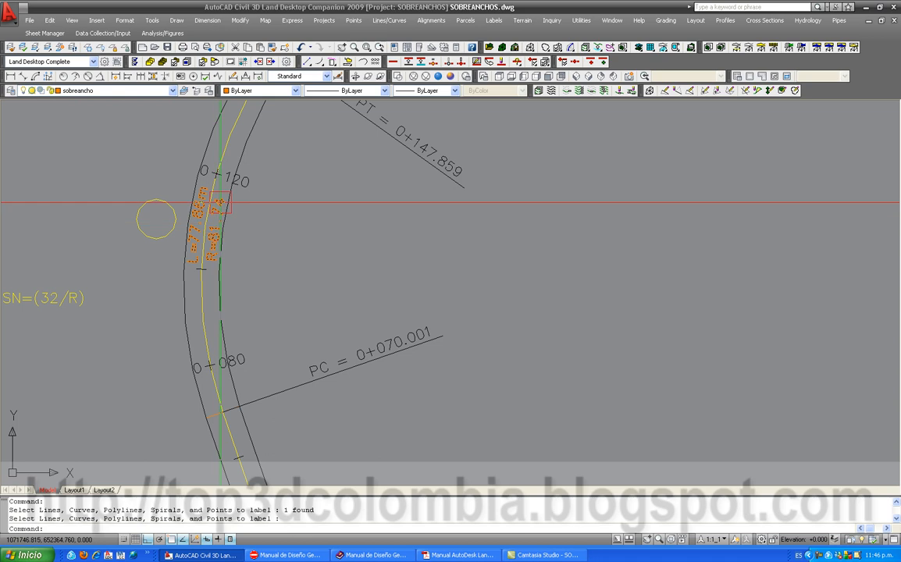
{"action": "middle_click_drag", "start_coordinate": [244, 222], "coordinate": [246, 228]}
{"action": "scroll", "coordinate": [246, 228], "scroll_direction": "down", "scroll_amount": 2}
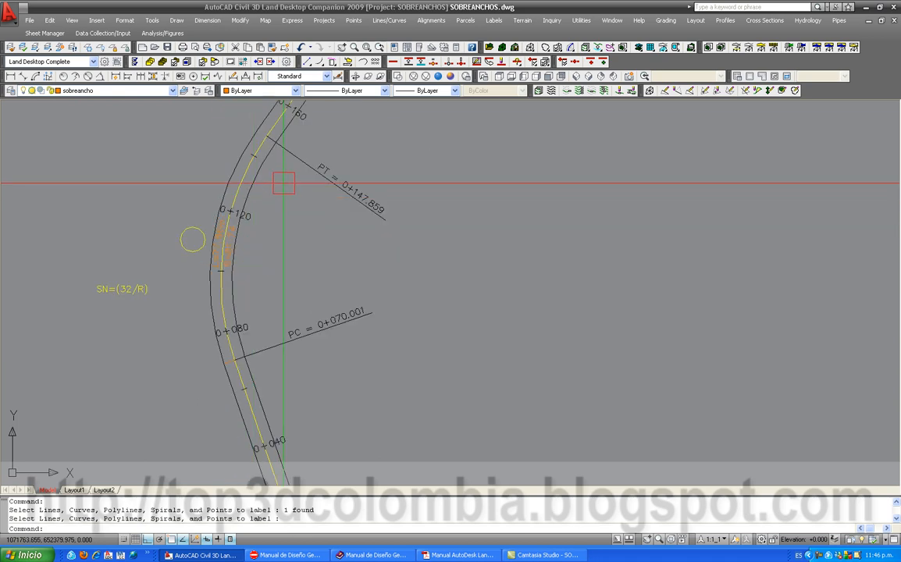
{"action": "scroll", "coordinate": [262, 260], "scroll_direction": "up", "scroll_amount": 2}
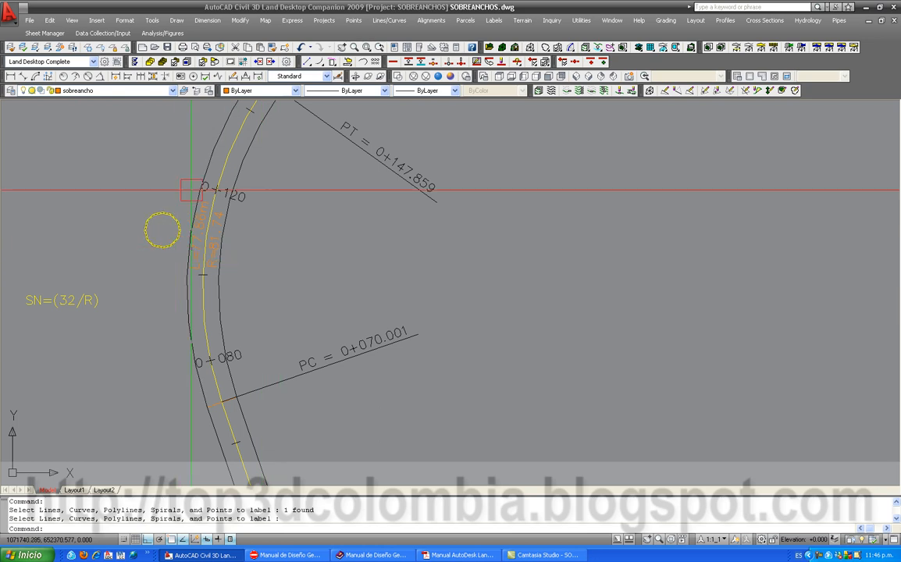
{"action": "scroll", "coordinate": [348, 390], "scroll_direction": "down", "scroll_amount": 2}
{"action": "scroll", "coordinate": [170, 337], "scroll_direction": "up", "scroll_amount": 2}
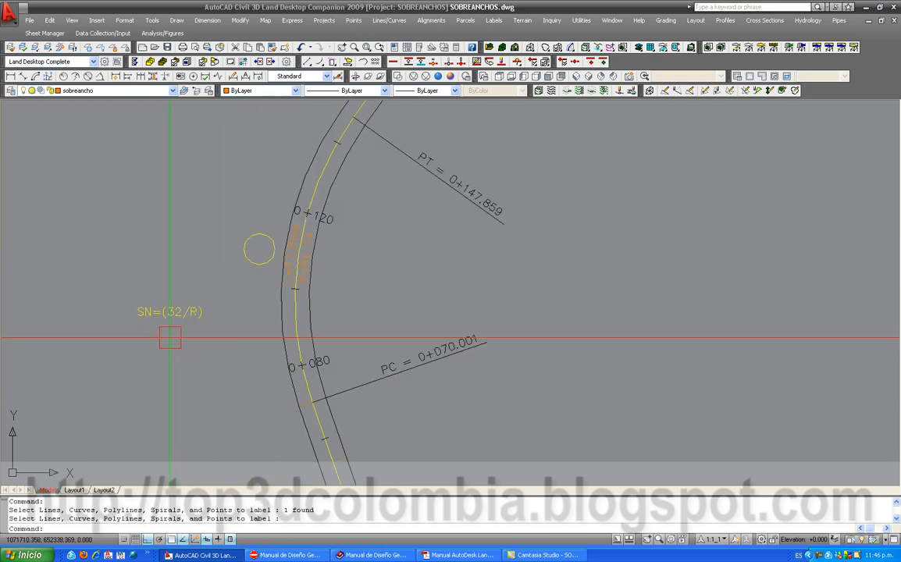
{"action": "scroll", "coordinate": [151, 334], "scroll_direction": "up", "scroll_amount": 3}
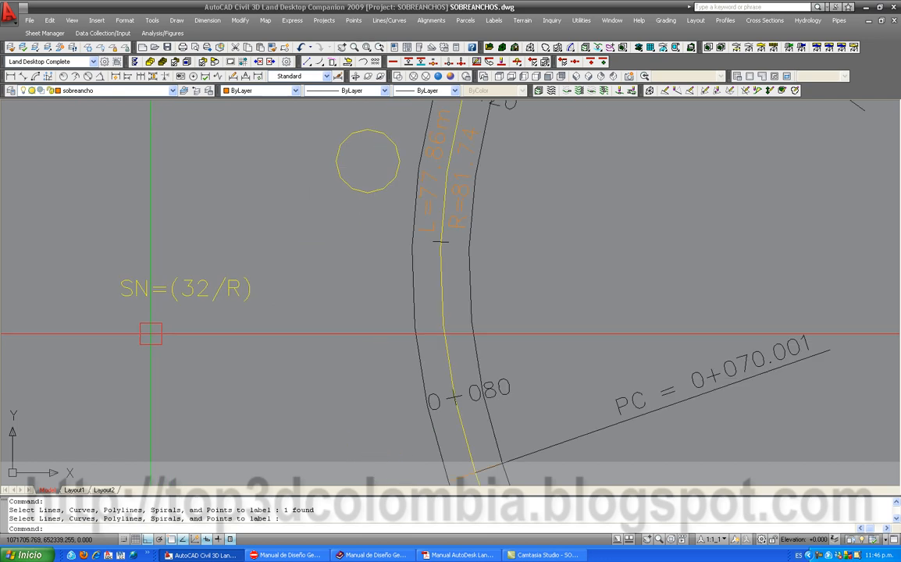
{"action": "middle_click_drag", "start_coordinate": [261, 358], "coordinate": [256, 318]}
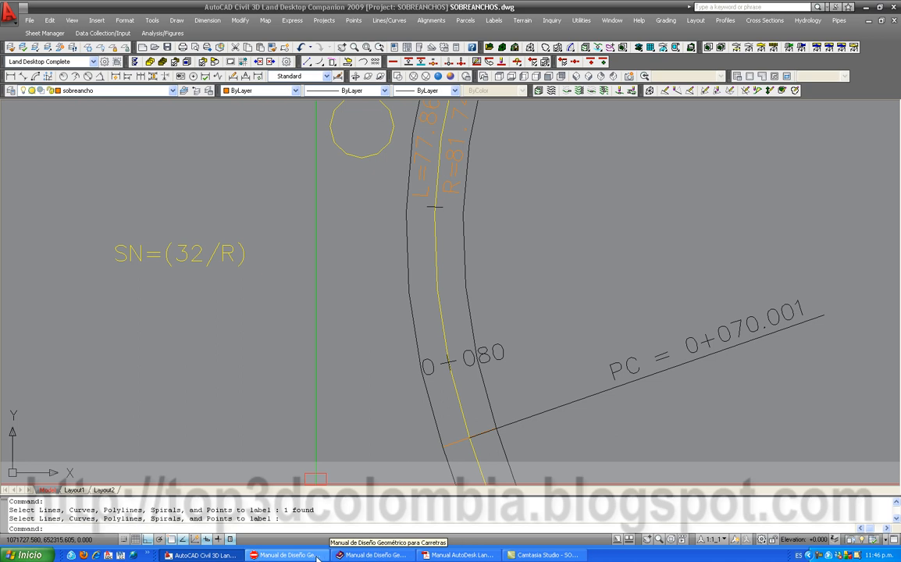
Switch to the Manual de Diseño Geométrico para Carreteras and review the curve widening rules, formula and Figura 3.3.12.
{"action": "left_click", "coordinate": [371, 555]}
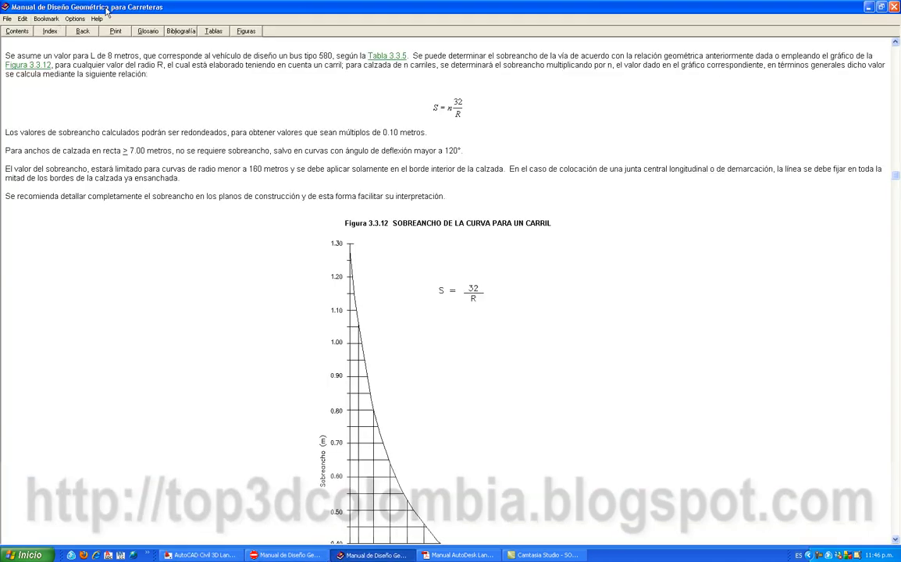
{"action": "key", "text": "alt+Tab"}
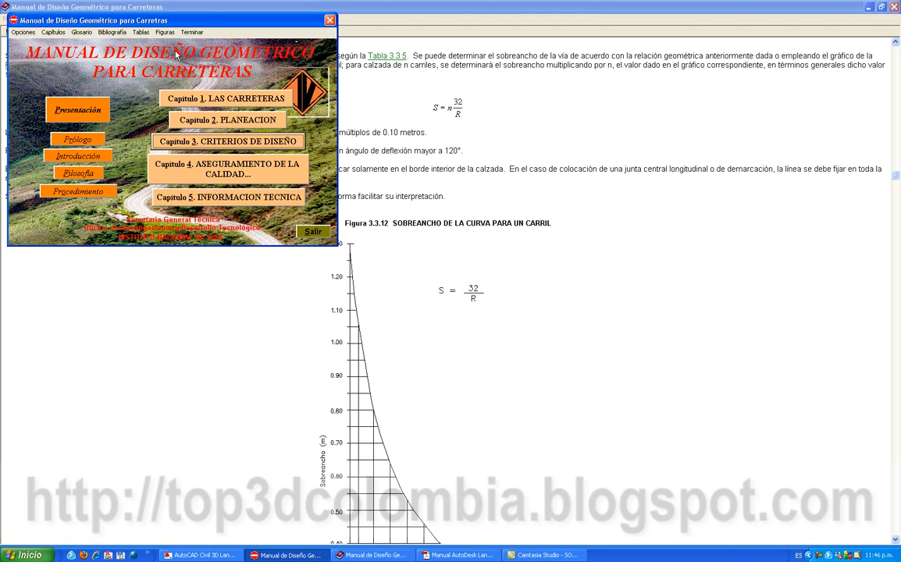
{"action": "left_click", "coordinate": [350, 555]}
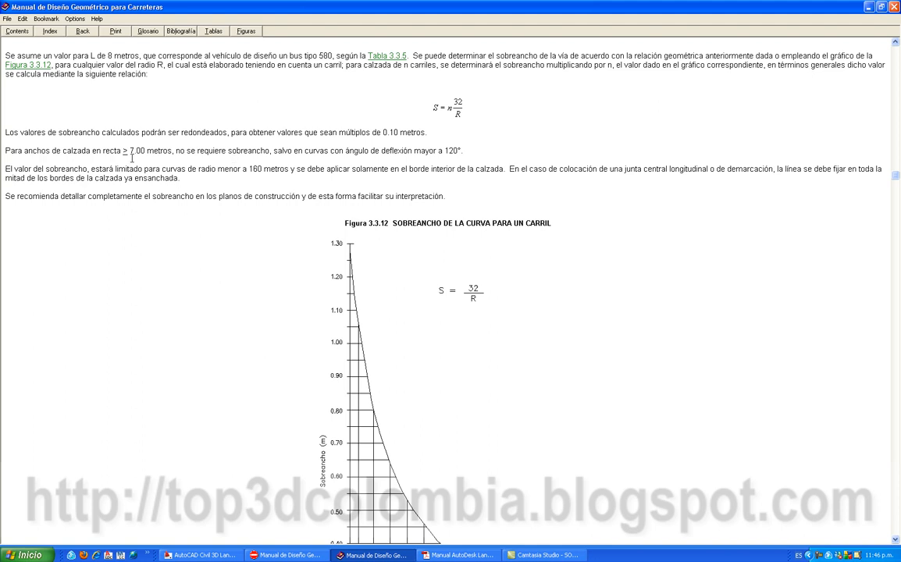
{"action": "scroll", "coordinate": [469, 285], "scroll_direction": "down", "scroll_amount": 1}
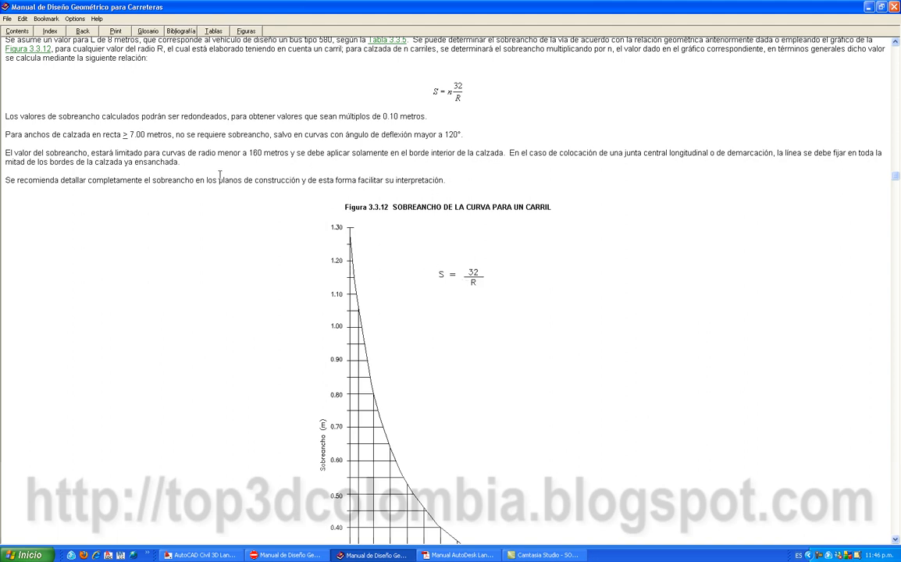
{"action": "scroll", "coordinate": [239, 139], "scroll_direction": "up", "scroll_amount": 1}
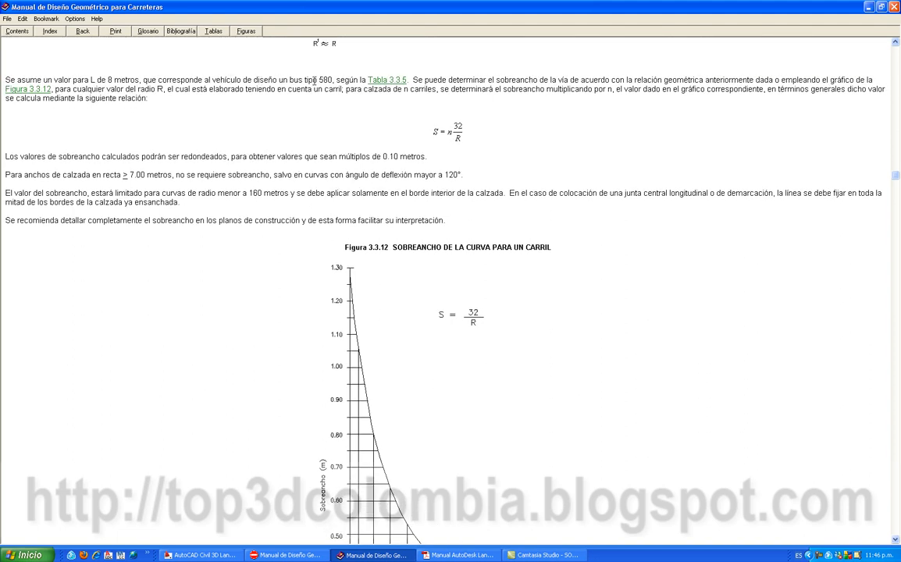
{"action": "scroll", "coordinate": [328, 95], "scroll_direction": "up", "scroll_amount": 1}
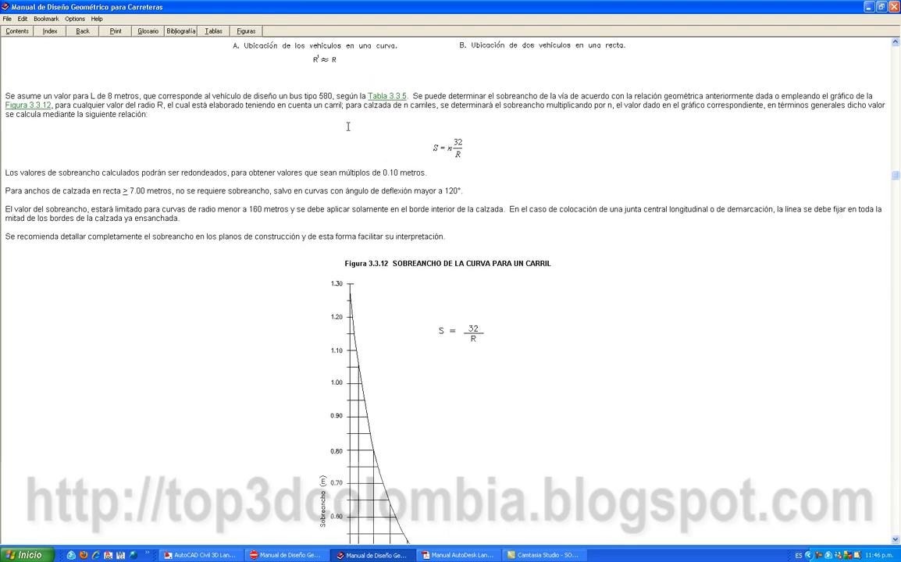
{"action": "scroll", "coordinate": [349, 127], "scroll_direction": "down", "scroll_amount": 5}
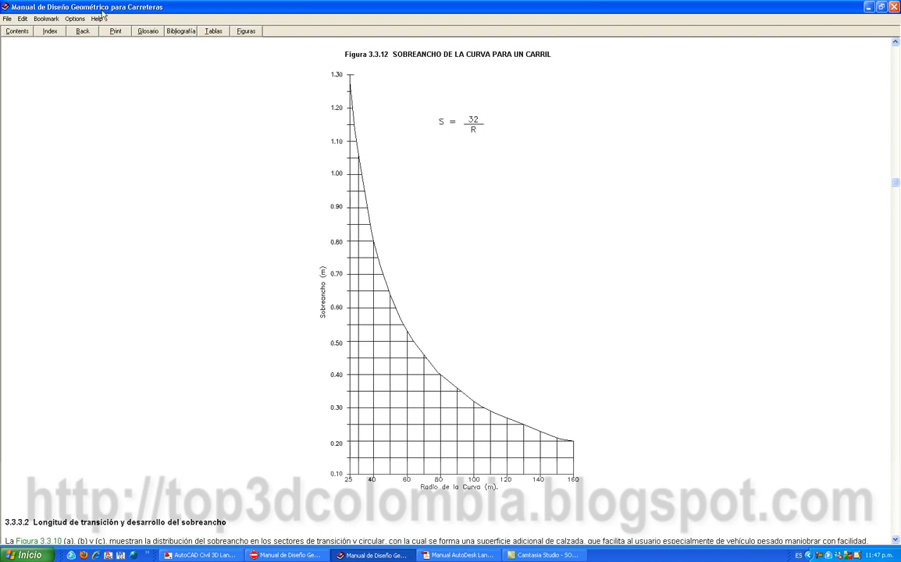
Switch back to AutoCAD Civil 3D and copy the SN=(32/R) text beside the first curve about 7.6 m straight down.
{"action": "left_click", "coordinate": [218, 556]}
{"action": "middle_click_drag", "start_coordinate": [183, 261], "coordinate": [207, 238]}
{"action": "scroll", "coordinate": [238, 287], "scroll_direction": "down", "scroll_amount": 2}
{"action": "type", "text": "co"}
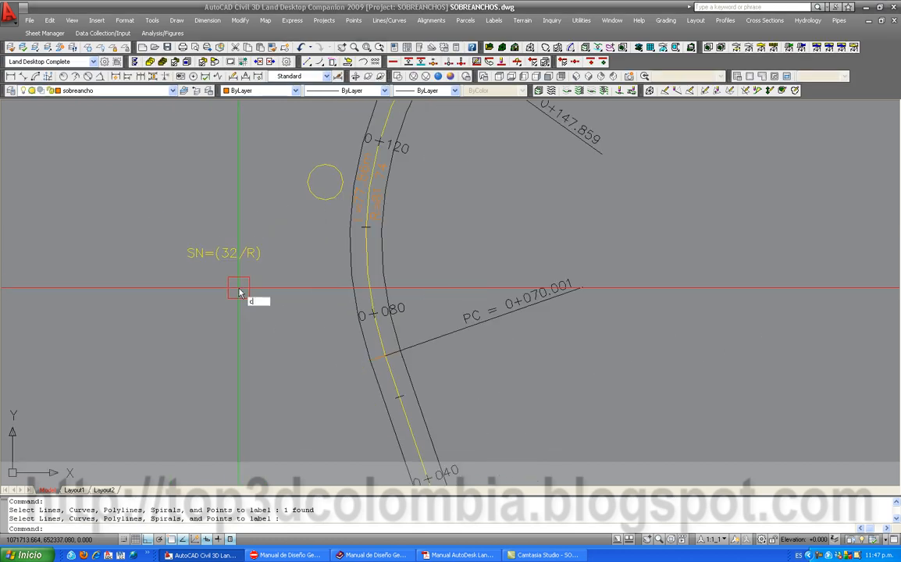
{"action": "key", "text": "Return"}
{"action": "left_click", "coordinate": [242, 251]}
{"action": "key", "text": "Return"}
{"action": "left_click", "coordinate": [252, 293]}
{"action": "left_click", "coordinate": [250, 329]}
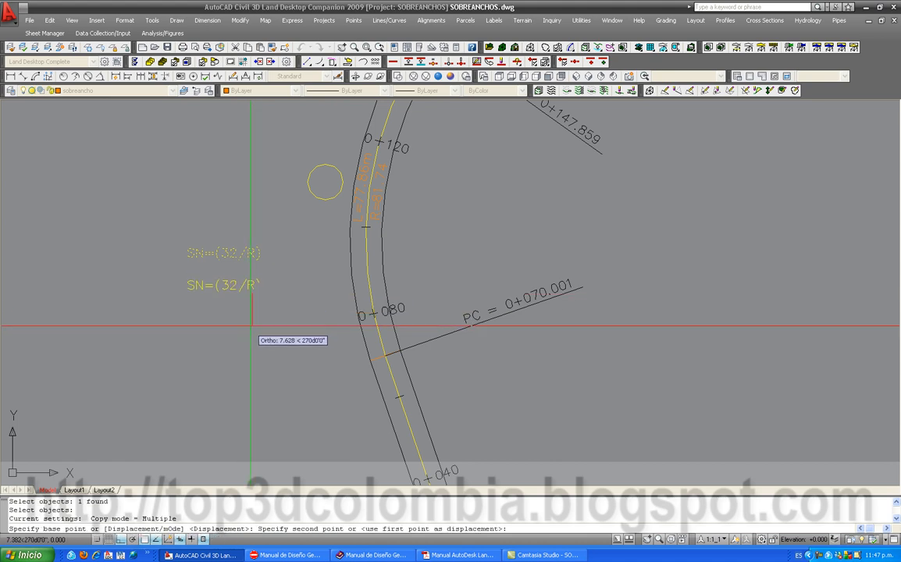
Change the copied lower formula beside the first curve to SN=(32/81.74)=.
{"action": "key", "text": "Return"}
{"action": "scroll", "coordinate": [245, 290], "scroll_direction": "up", "scroll_amount": 2}
{"action": "left_click", "coordinate": [246, 284]}
{"action": "key", "text": "Delete"}
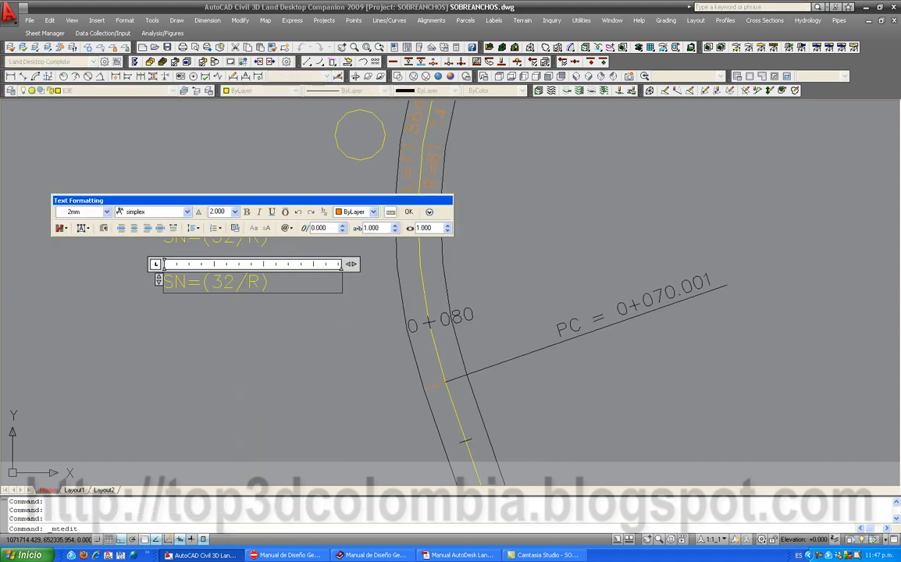
{"action": "double_click", "coordinate": [256, 286]}
{"action": "type", "text": "81.74"}
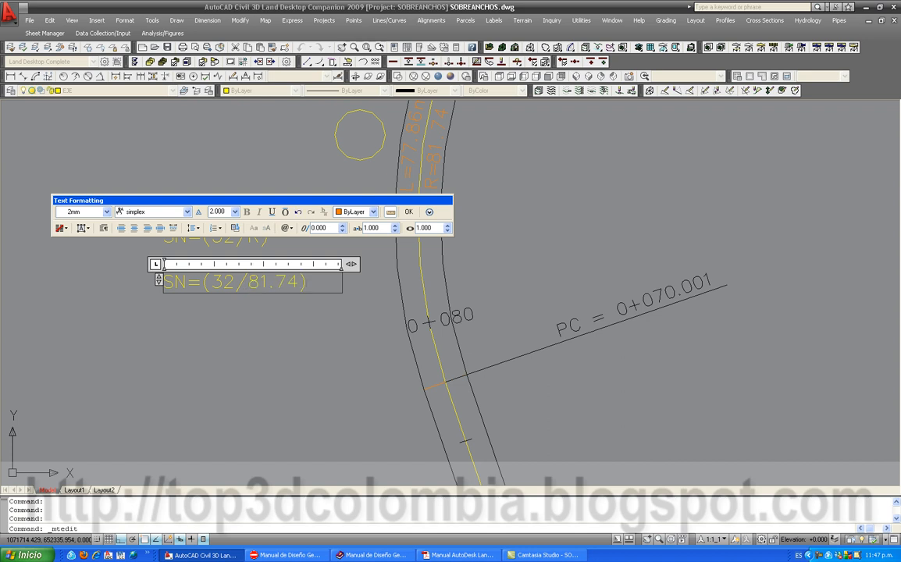
{"action": "left_click", "coordinate": [282, 350]}
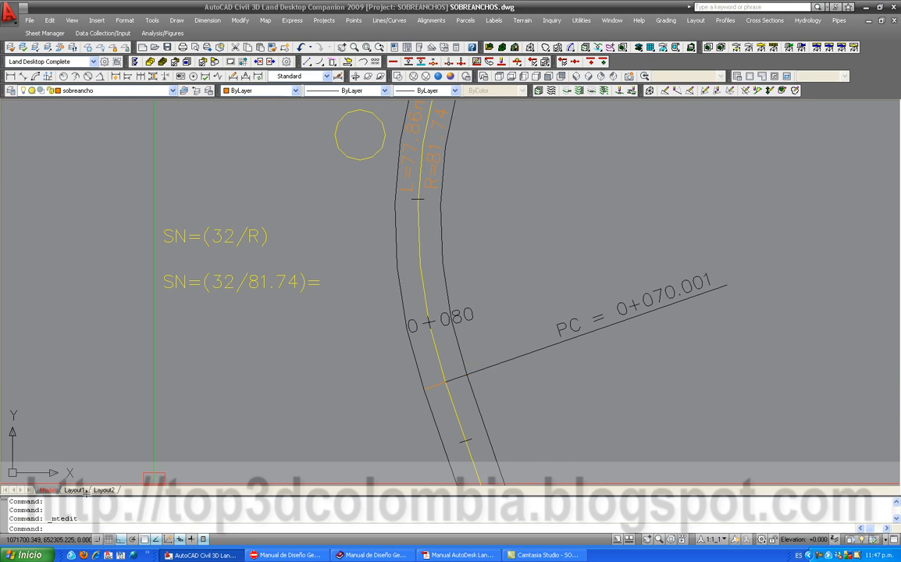
Calculate 32/81.74 with the command-line calculator and highlight the result.
{"action": "type", "text": "cal"}
{"action": "key", "text": "Return"}
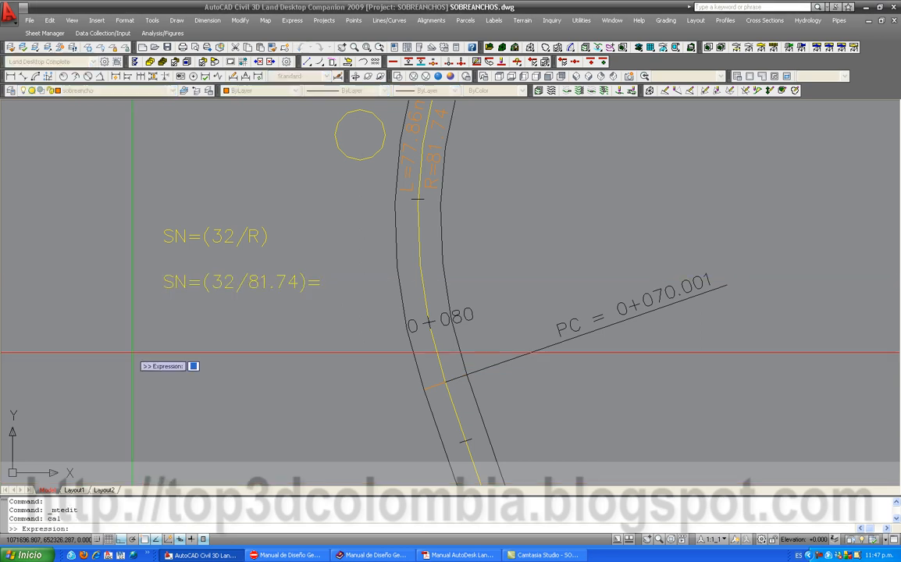
{"action": "type", "text": "32/81.74"}
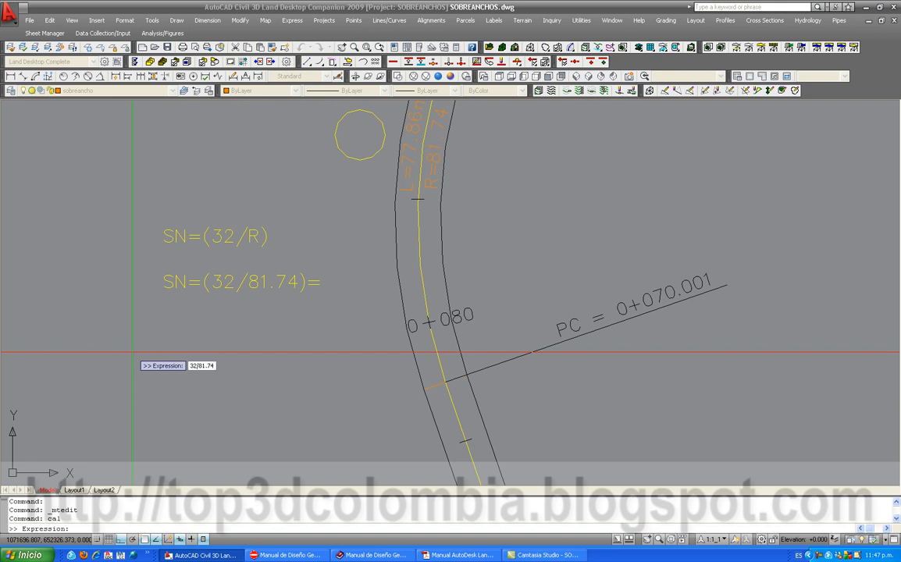
{"action": "key", "text": "Return"}
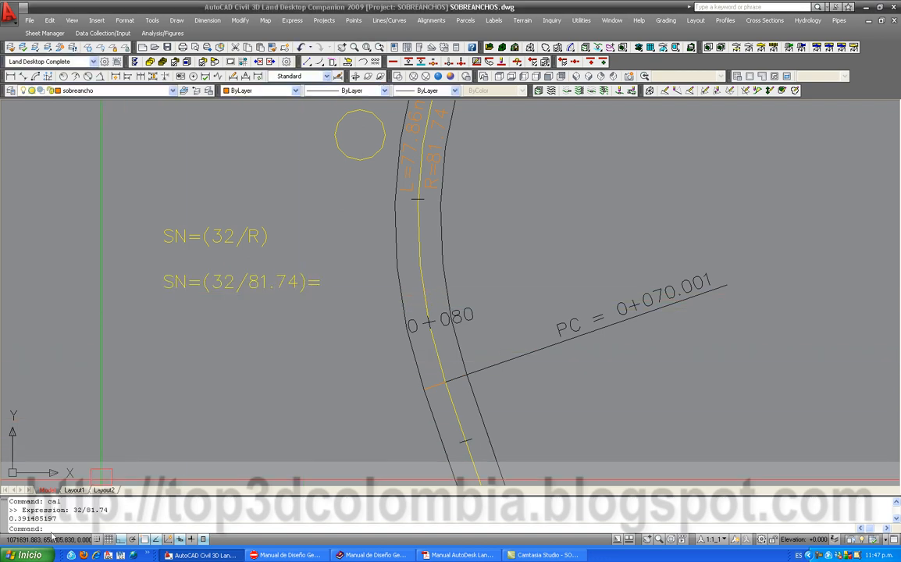
{"action": "left_click_drag", "start_coordinate": [18, 519], "coordinate": [57, 518]}
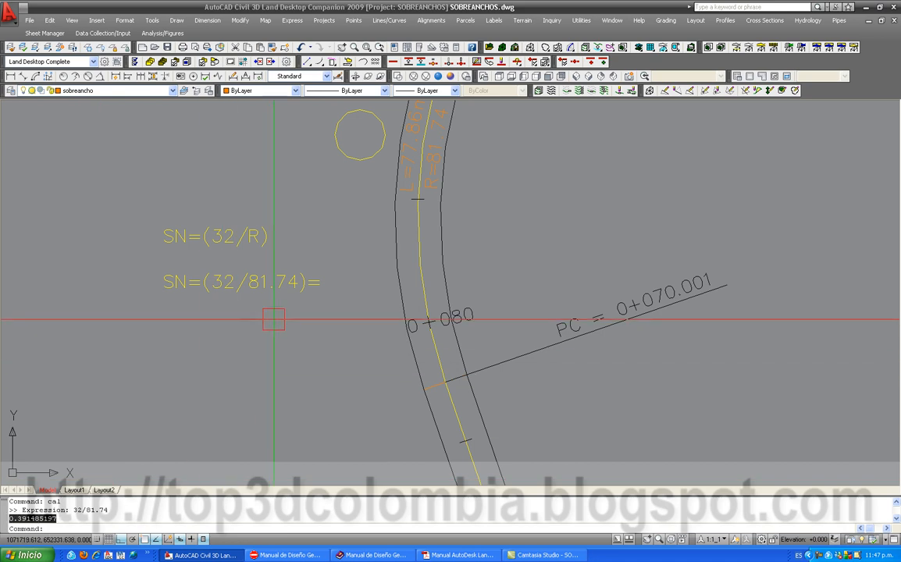
Complete the SN=(32/81.74)= text by appending the widening value 0.40m.
{"action": "scroll", "coordinate": [299, 283], "scroll_direction": "up", "scroll_amount": 2}
{"action": "left_click", "coordinate": [299, 285]}
{"action": "double_click", "coordinate": [298, 284]}
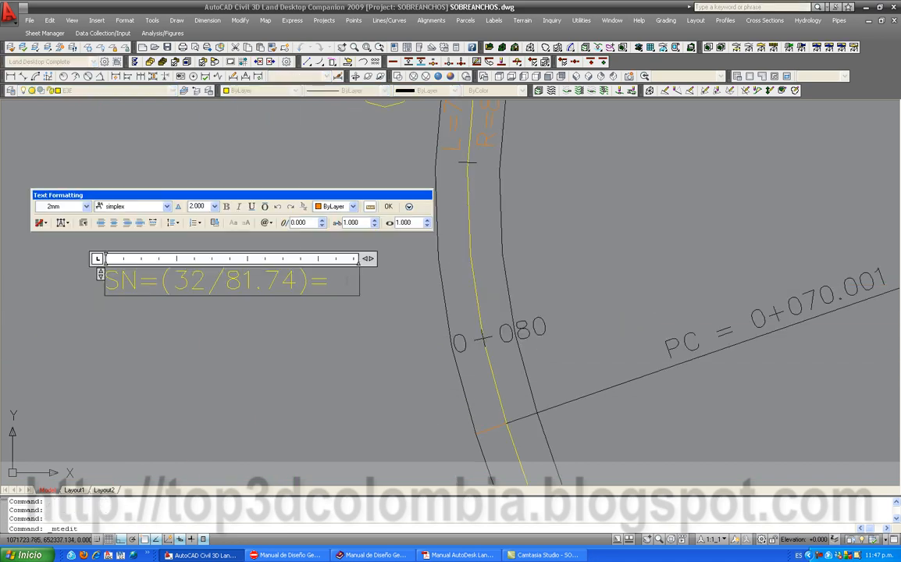
{"action": "type", "text": "0.40m"}
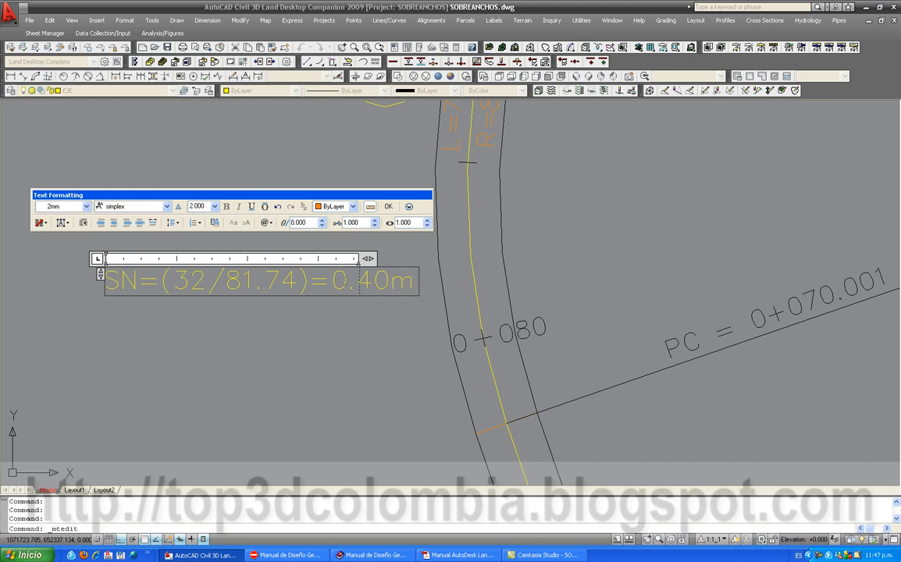
{"action": "left_click", "coordinate": [334, 370]}
{"action": "scroll", "coordinate": [253, 277], "scroll_direction": "down", "scroll_amount": 5}
{"action": "scroll", "coordinate": [274, 297], "scroll_direction": "up", "scroll_amount": 2}
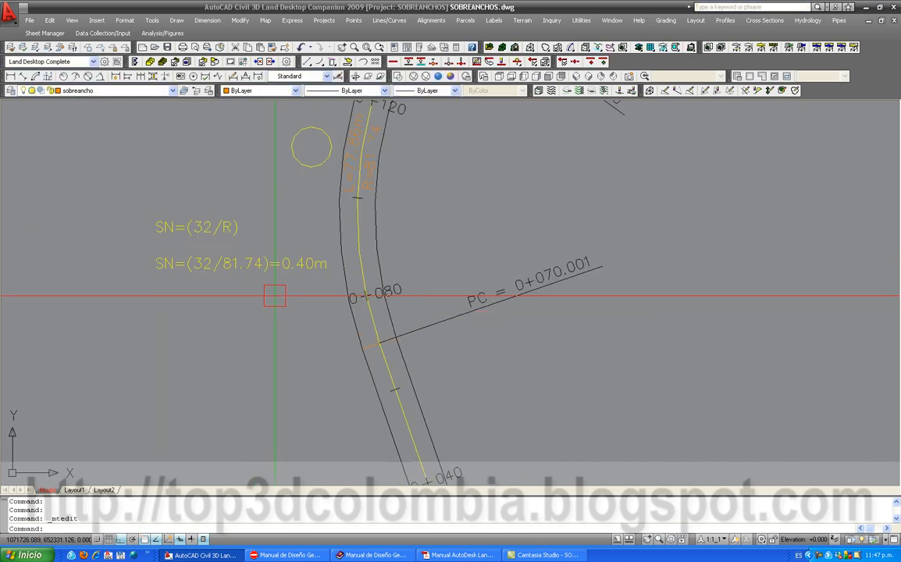
Check Figura 3.3.12 in the Manual de Diseño Geométrico para Carreteras, return to AutoCAD Civil 3D and examine the first curve with its widening formula.
{"action": "scroll", "coordinate": [259, 257], "scroll_direction": "down", "scroll_amount": 2}
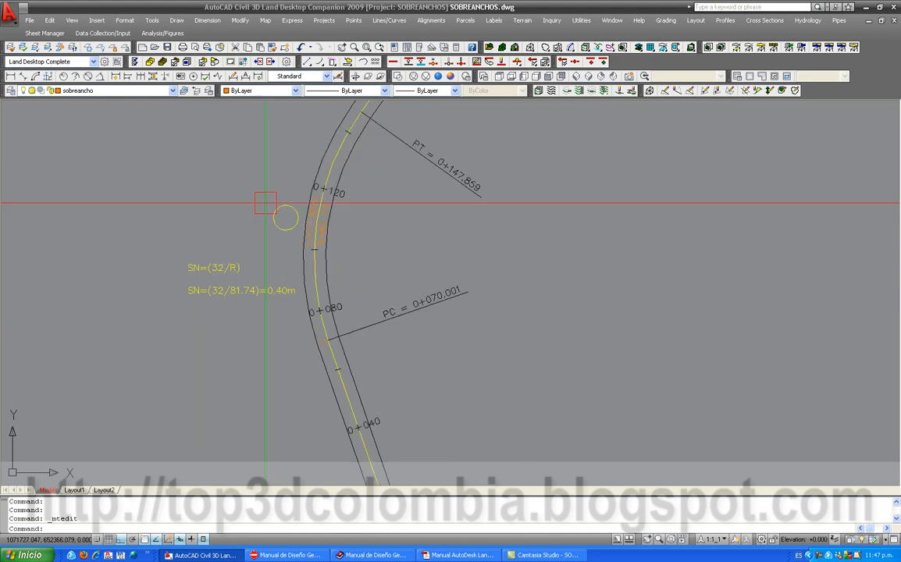
{"action": "middle_click_drag", "start_coordinate": [258, 227], "coordinate": [240, 259]}
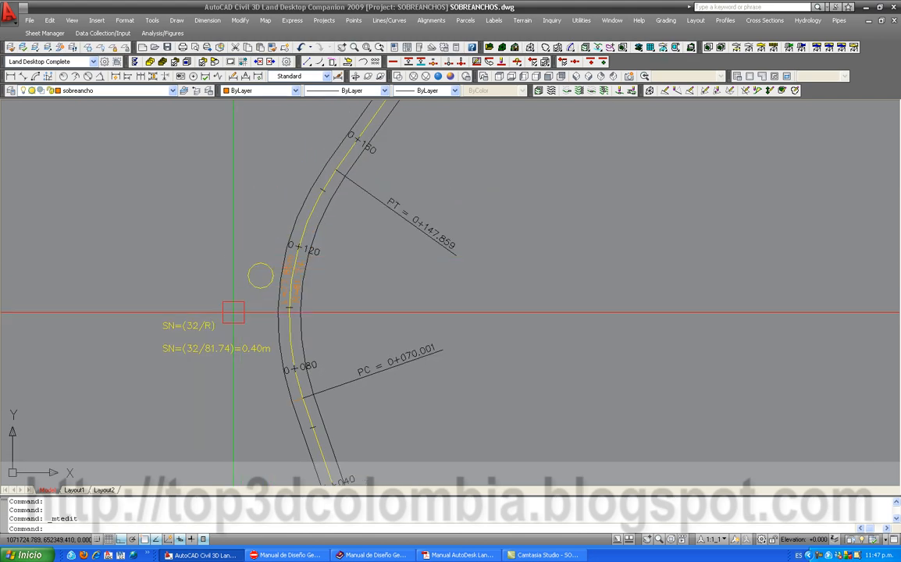
{"action": "middle_click_drag", "start_coordinate": [235, 311], "coordinate": [231, 287]}
{"action": "scroll", "coordinate": [236, 345], "scroll_direction": "up", "scroll_amount": 3}
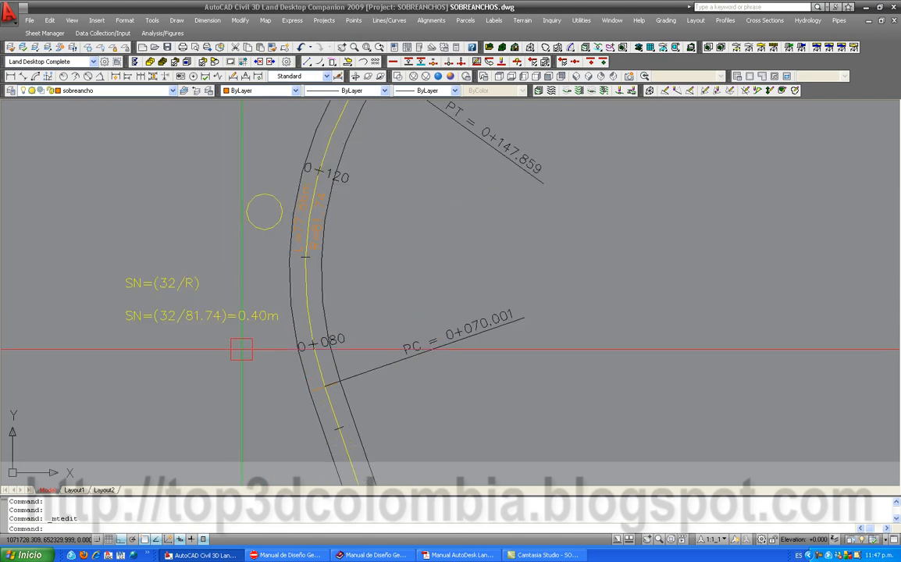
{"action": "scroll", "coordinate": [199, 338], "scroll_direction": "down", "scroll_amount": 4}
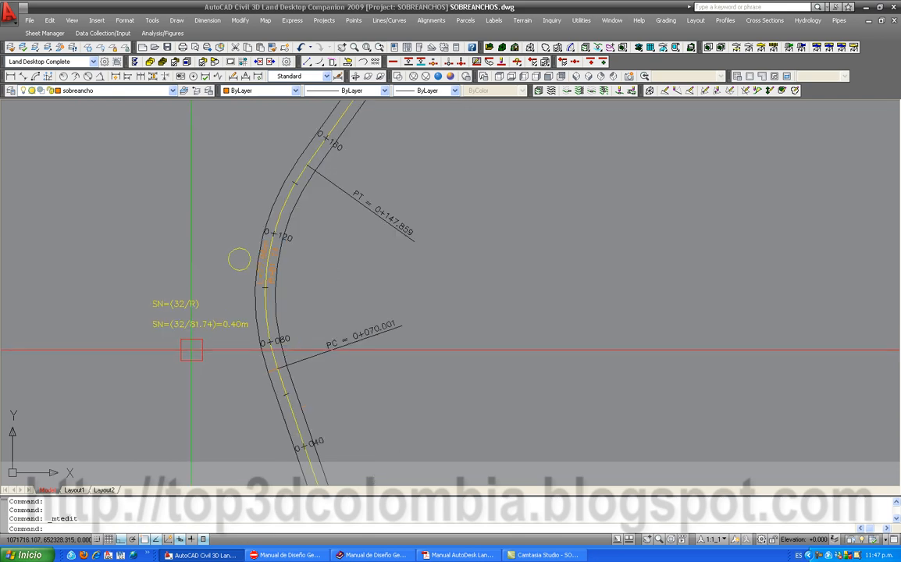
{"action": "left_click", "coordinate": [378, 554]}
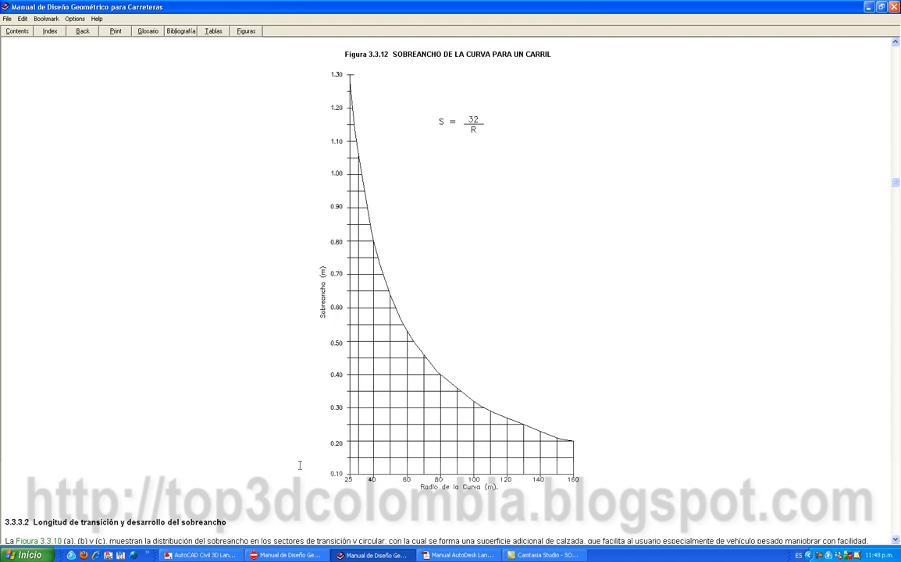
{"action": "left_click", "coordinate": [202, 556]}
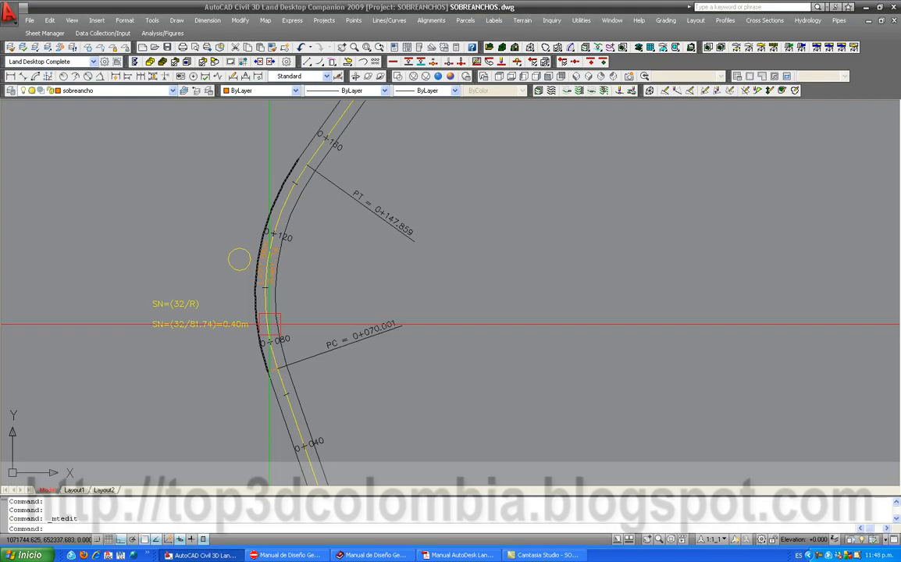
{"action": "scroll", "coordinate": [240, 307], "scroll_direction": "down", "scroll_amount": 3}
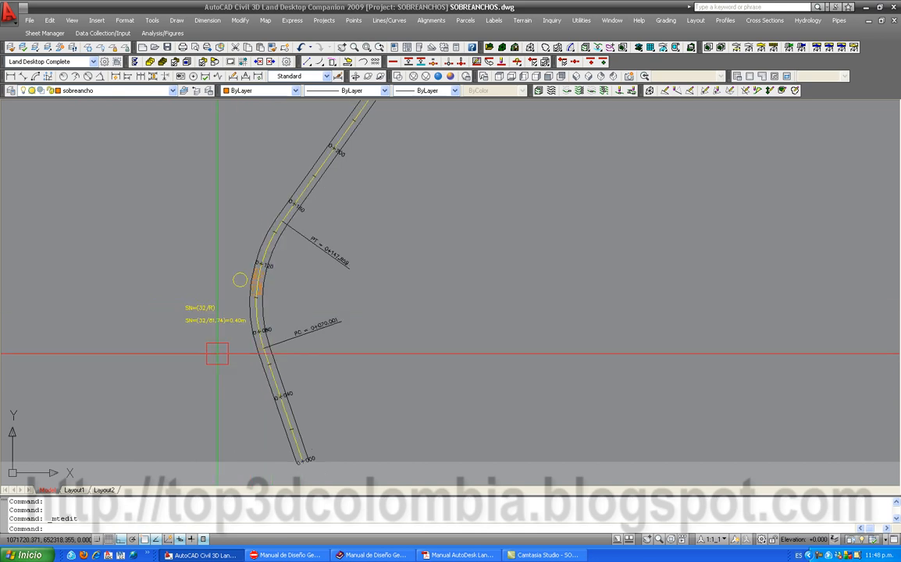
{"action": "middle_click_drag", "start_coordinate": [217, 355], "coordinate": [250, 343]}
{"action": "scroll", "coordinate": [252, 310], "scroll_direction": "up", "scroll_amount": 2}
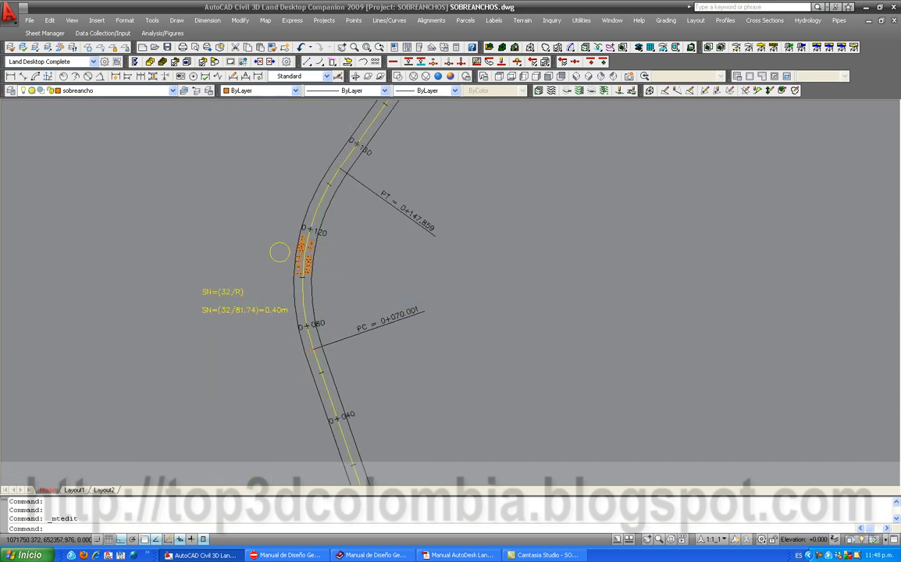
{"action": "scroll", "coordinate": [281, 234], "scroll_direction": "up", "scroll_amount": 2}
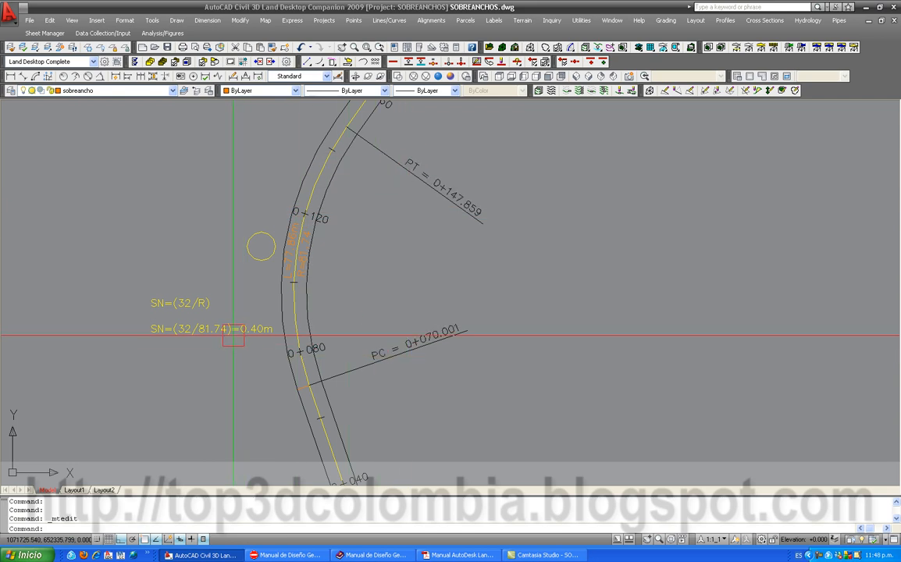
{"action": "scroll", "coordinate": [330, 271], "scroll_direction": "up", "scroll_amount": 3}
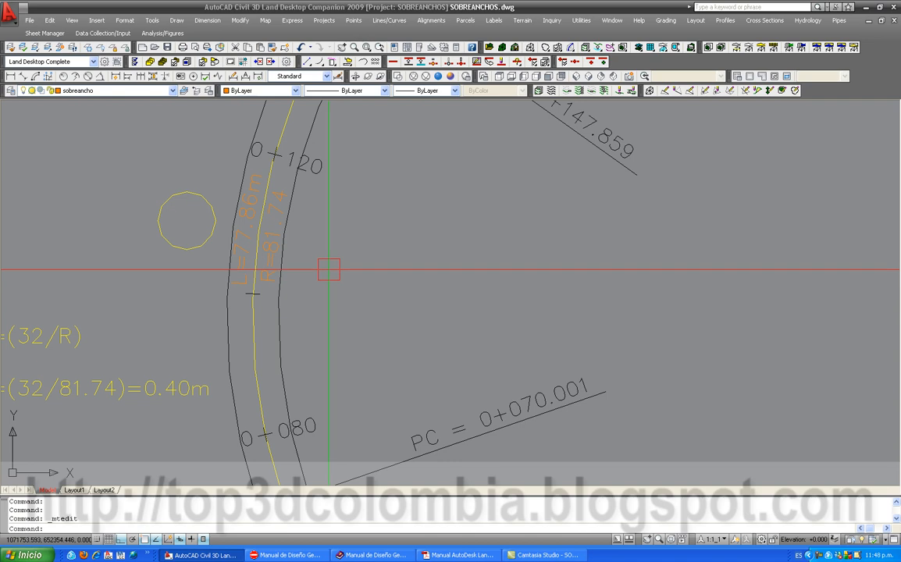
Measure the lane width at station 0+000 from the road centreline to the edge on the inner side of the first curve.
{"action": "scroll", "coordinate": [328, 270], "scroll_direction": "down", "scroll_amount": 5}
{"action": "scroll", "coordinate": [337, 292], "scroll_direction": "up", "scroll_amount": 6}
{"action": "type", "text": "di"}
{"action": "key", "text": "Return"}
{"action": "scroll", "coordinate": [336, 292], "scroll_direction": "up", "scroll_amount": 4}
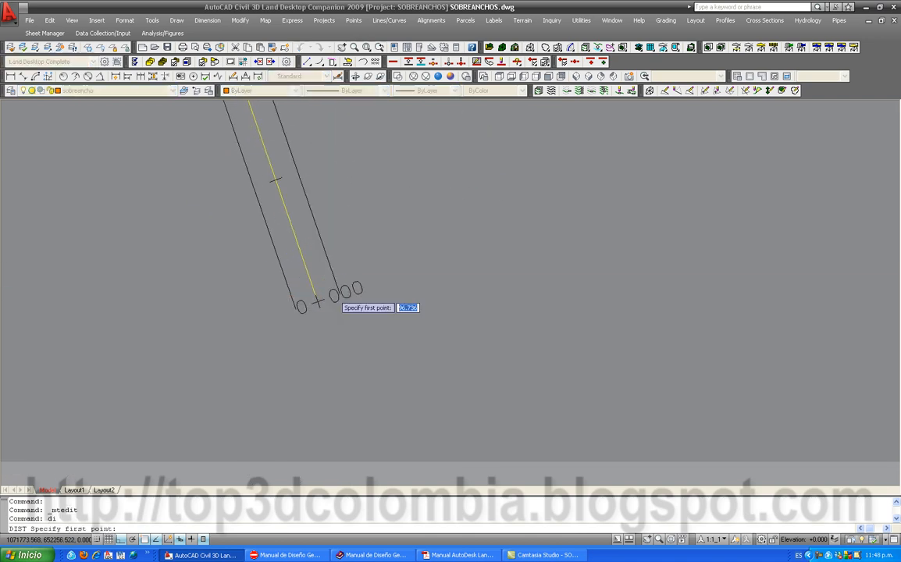
{"action": "left_click", "coordinate": [294, 298]}
{"action": "left_click", "coordinate": [336, 290]}
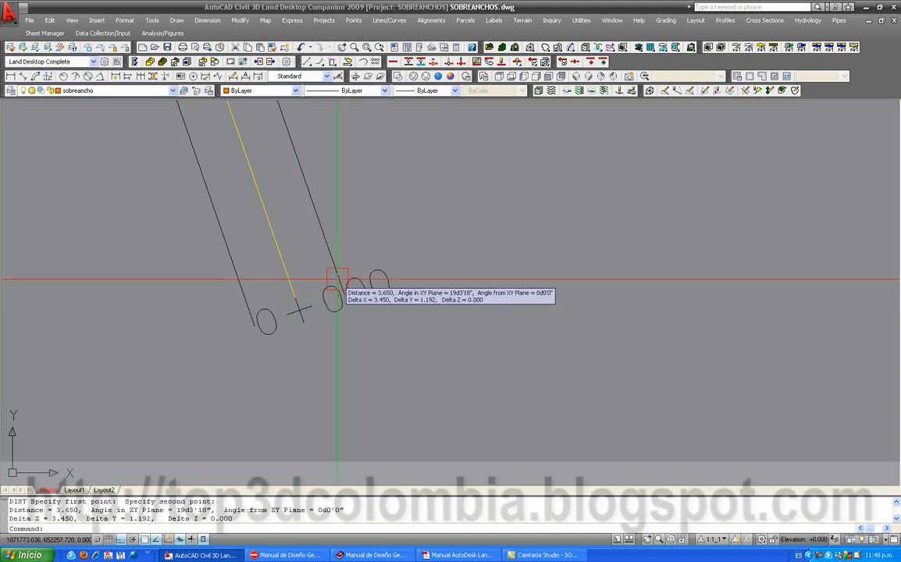
Calculate the widened lane width as 3.65+.4 with the command-line calculator.
{"action": "scroll", "coordinate": [304, 216], "scroll_direction": "down", "scroll_amount": 4}
{"action": "scroll", "coordinate": [303, 216], "scroll_direction": "up", "scroll_amount": 6}
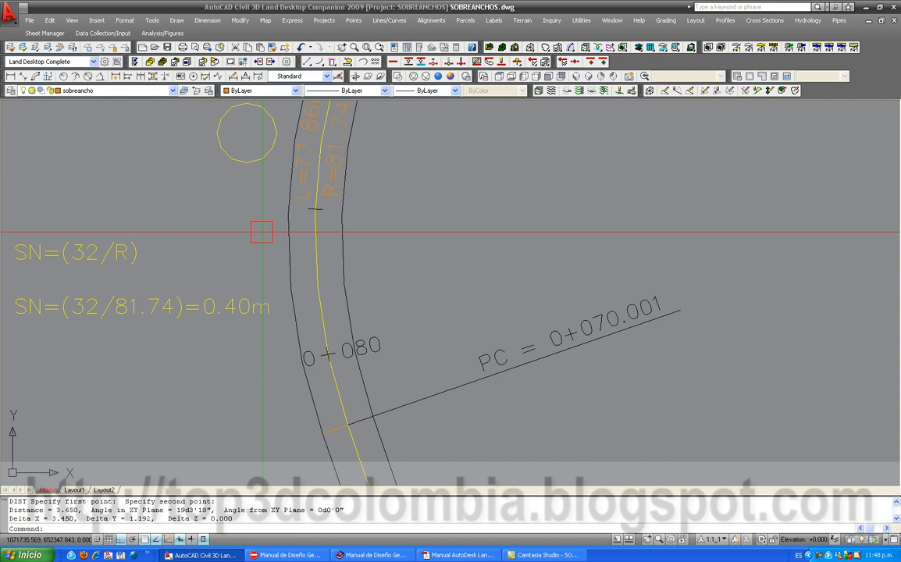
{"action": "type", "text": "cal"}
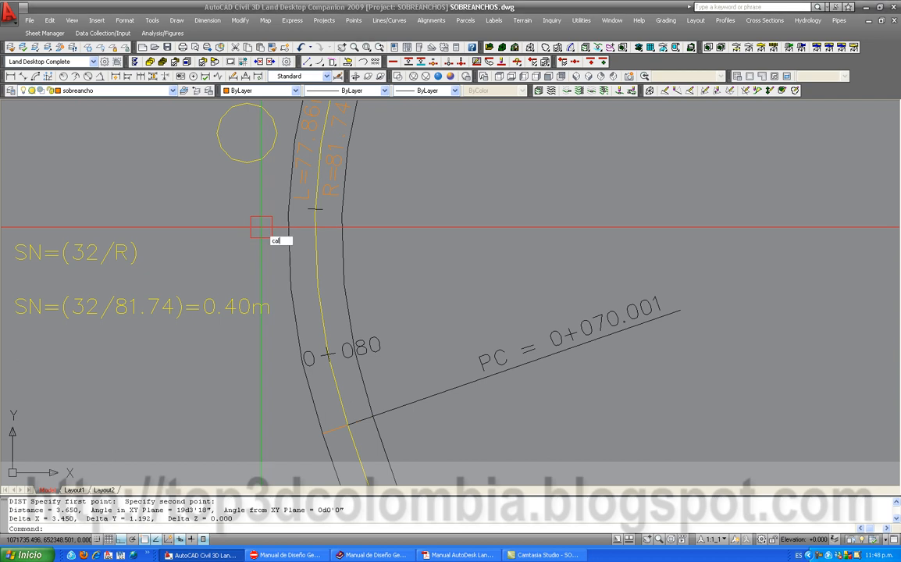
{"action": "key", "text": "Return"}
{"action": "type", "text": "3.65+.4"}
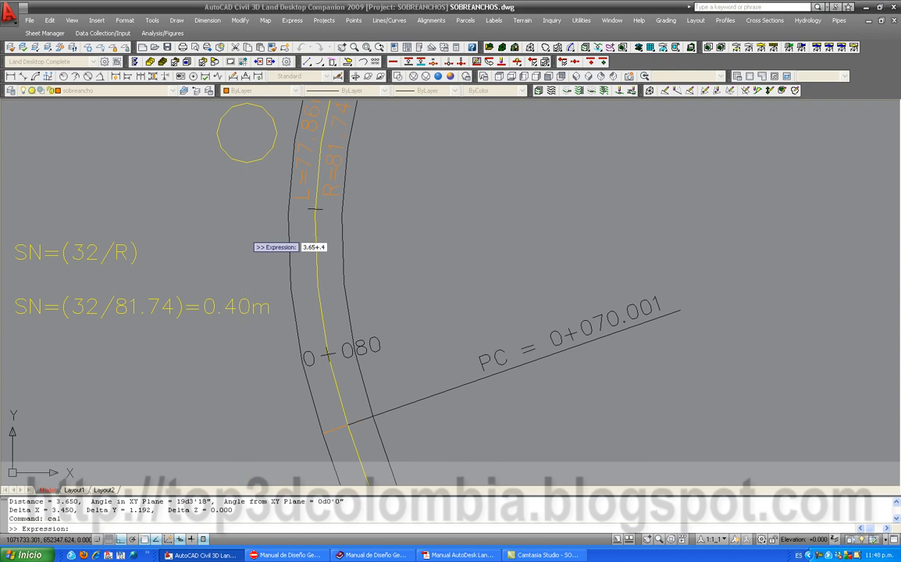
{"action": "key", "text": "Return"}
Offset the first curve's centreline arc 4.05 m toward the inner side of the curve.
{"action": "scroll", "coordinate": [237, 304], "scroll_direction": "down", "scroll_amount": 6}
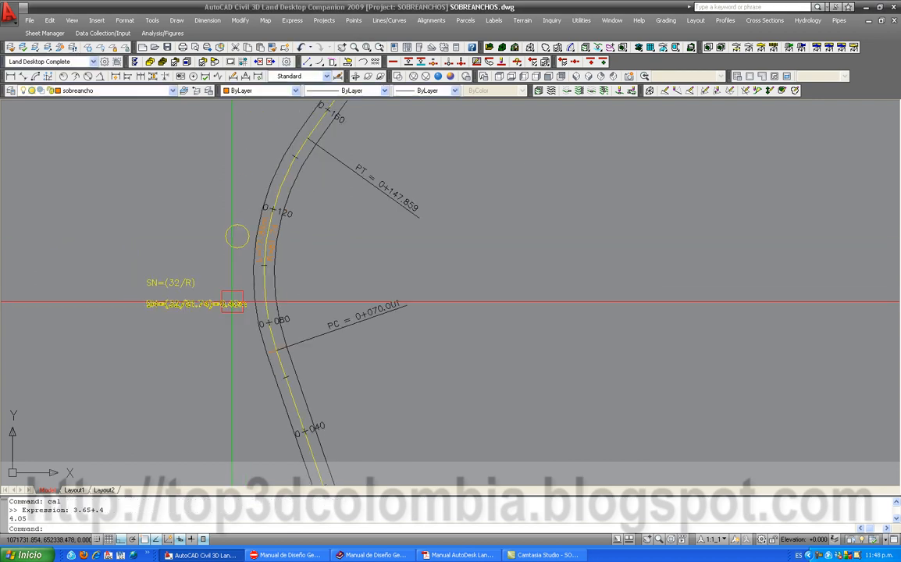
{"action": "scroll", "coordinate": [295, 238], "scroll_direction": "up", "scroll_amount": 2}
{"action": "scroll", "coordinate": [280, 189], "scroll_direction": "up", "scroll_amount": 2}
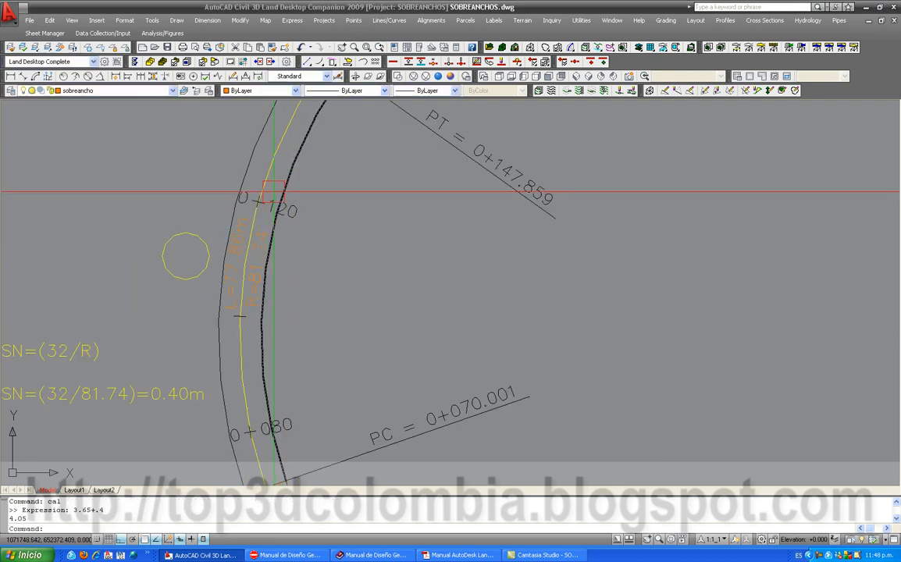
{"action": "type", "text": "o"}
{"action": "key", "text": "Return"}
{"action": "type", "text": "4.05"}
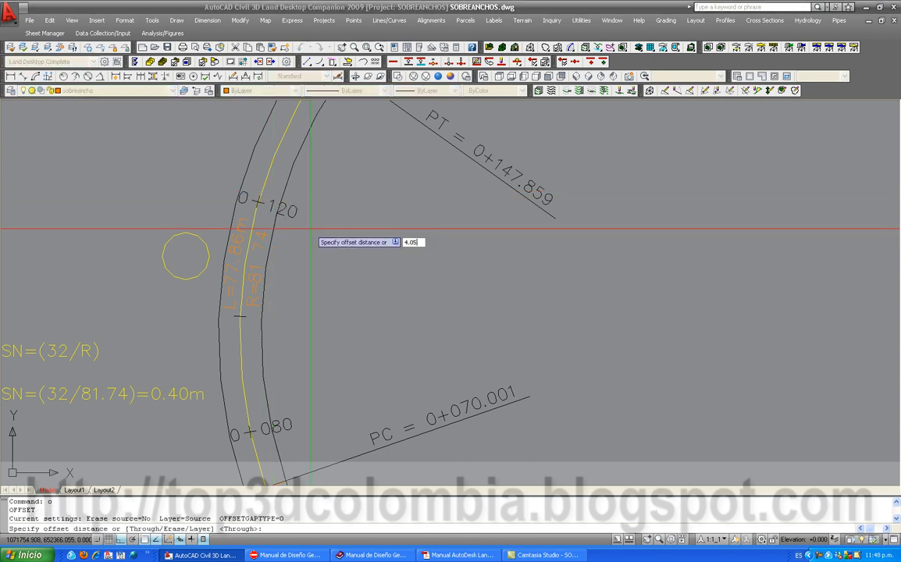
{"action": "key", "text": "Return"}
{"action": "scroll", "coordinate": [241, 241], "scroll_direction": "up", "scroll_amount": 4}
{"action": "left_click", "coordinate": [233, 209]}
{"action": "scroll", "coordinate": [232, 209], "scroll_direction": "down", "scroll_amount": 4}
{"action": "left_click", "coordinate": [296, 245]}
{"action": "scroll", "coordinate": [296, 245], "scroll_direction": "down", "scroll_amount": 2}
{"action": "right_click", "coordinate": [332, 238]}
{"action": "left_click", "coordinate": [351, 257]}
Move the new offset arc on the inside of the first curve to the sobreancho layer.
{"action": "scroll", "coordinate": [277, 340], "scroll_direction": "up", "scroll_amount": 5}
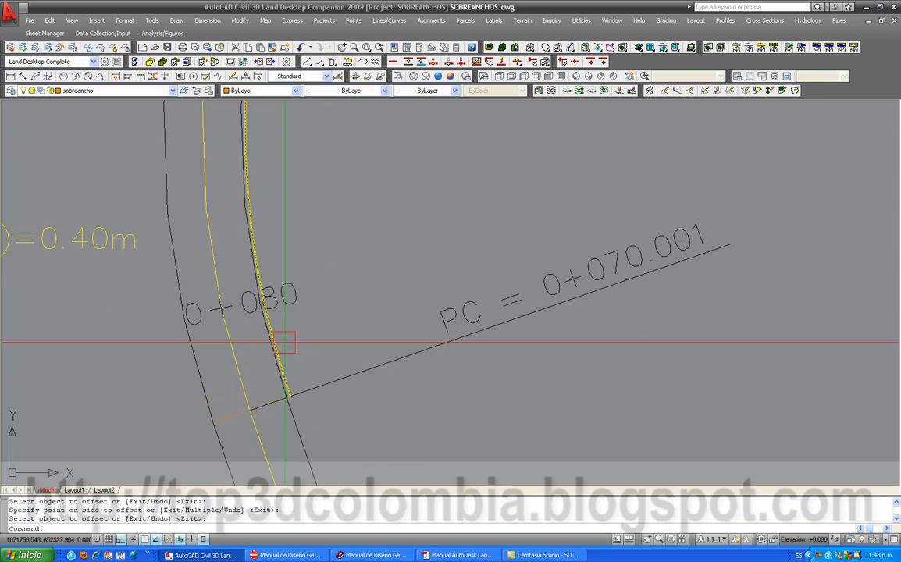
{"action": "double_click", "coordinate": [280, 343]}
{"action": "left_click", "coordinate": [429, 290]}
{"action": "scroll", "coordinate": [402, 344], "scroll_direction": "down", "scroll_amount": 3}
{"action": "left_click", "coordinate": [394, 373]}
{"action": "key", "text": "Escape"}
{"action": "scroll", "coordinate": [233, 355], "scroll_direction": "down", "scroll_amount": 5}
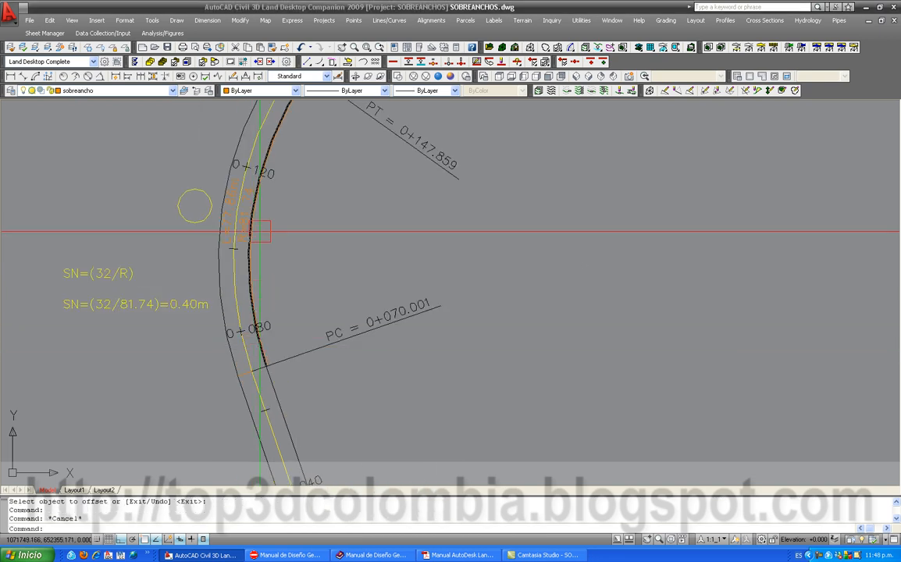
Measure the gap between the original inner road edge and the widened arc near the middle of the first curve.
{"action": "scroll", "coordinate": [303, 204], "scroll_direction": "up", "scroll_amount": 1}
{"action": "scroll", "coordinate": [234, 301], "scroll_direction": "up", "scroll_amount": 6}
{"action": "type", "text": "di"}
{"action": "key", "text": "Return"}
{"action": "scroll", "coordinate": [283, 273], "scroll_direction": "up", "scroll_amount": 4}
{"action": "left_click", "coordinate": [310, 267]}
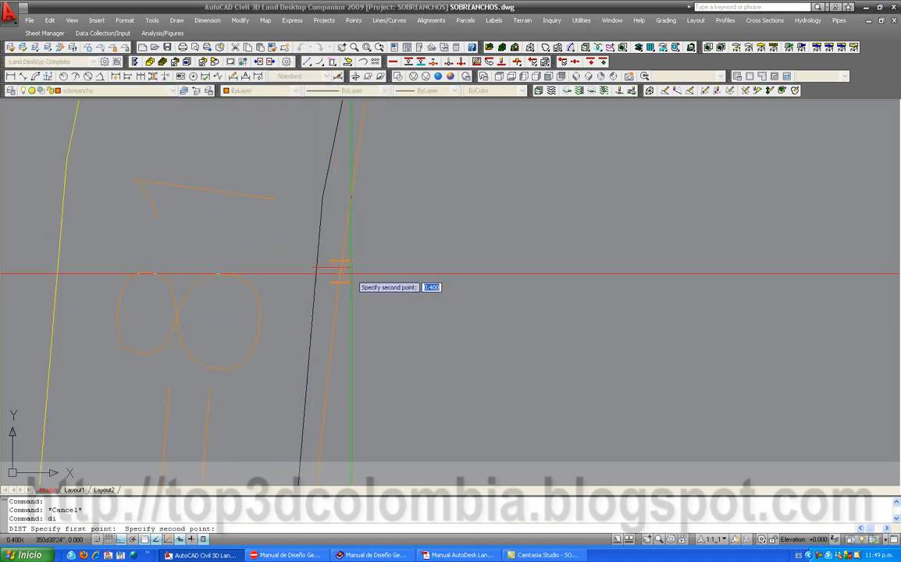
{"action": "left_click", "coordinate": [350, 273]}
Regenerate the drawing so the curves display smoothly and save the file.
{"action": "scroll", "coordinate": [351, 273], "scroll_direction": "down", "scroll_amount": 3}
{"action": "type", "text": "re"}
{"action": "key", "text": "Return"}
{"action": "scroll", "coordinate": [342, 258], "scroll_direction": "down", "scroll_amount": 4}
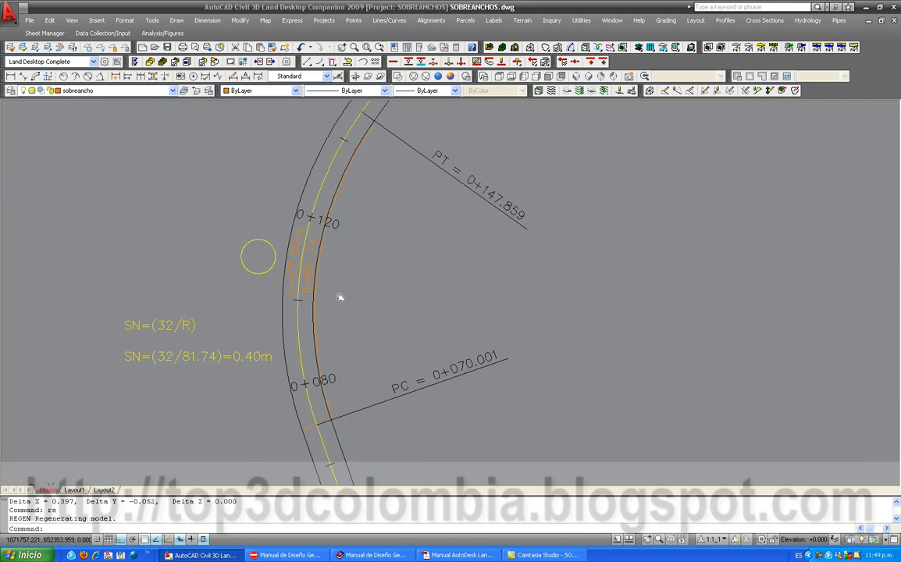
{"action": "middle_click_drag", "start_coordinate": [342, 298], "coordinate": [268, 305]}
{"action": "left_click", "coordinate": [169, 50]}
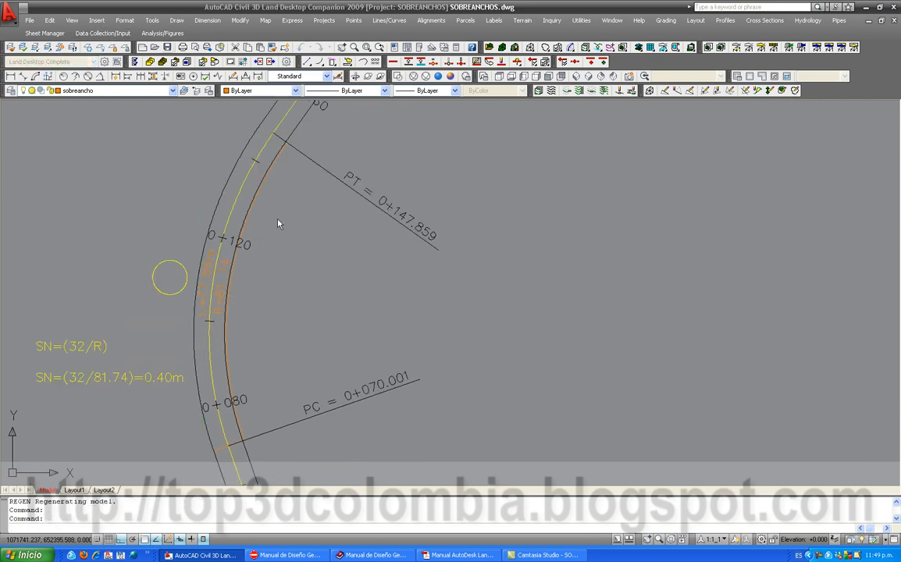
{"action": "middle_click_drag", "start_coordinate": [271, 311], "coordinate": [289, 258]}
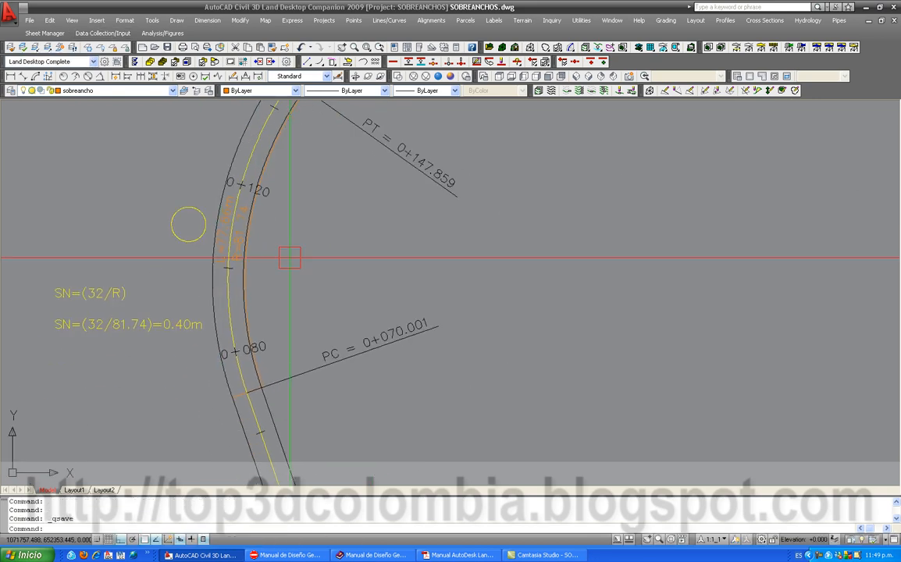
{"action": "scroll", "coordinate": [290, 257], "scroll_direction": "down", "scroll_amount": 2}
{"action": "middle_click_drag", "start_coordinate": [320, 336], "coordinate": [322, 289]}
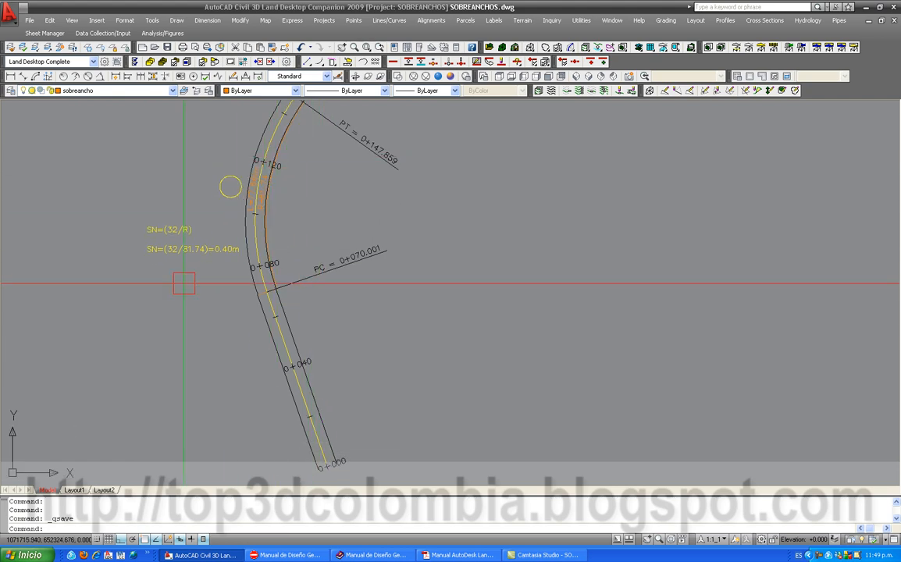
Copy the transition widening formula SN=(S/LT)*LN from the other curve's notes to the area beside the first curve.
{"action": "middle_click_drag", "start_coordinate": [185, 286], "coordinate": [210, 338]}
{"action": "type", "text": "co"}
{"action": "key", "text": "Return"}
{"action": "scroll", "coordinate": [251, 390], "scroll_direction": "down", "scroll_amount": 5}
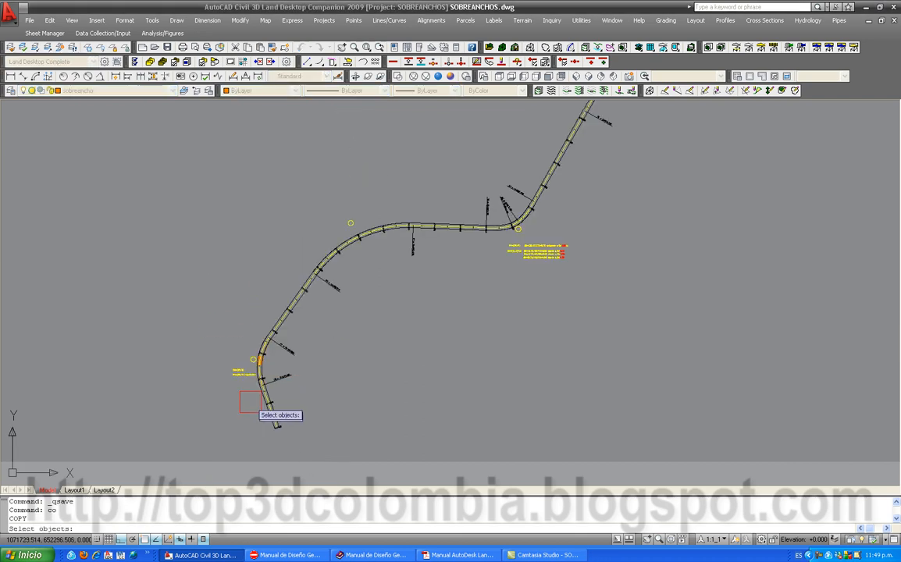
{"action": "scroll", "coordinate": [259, 228], "scroll_direction": "up", "scroll_amount": 9}
{"action": "left_click", "coordinate": [195, 193]}
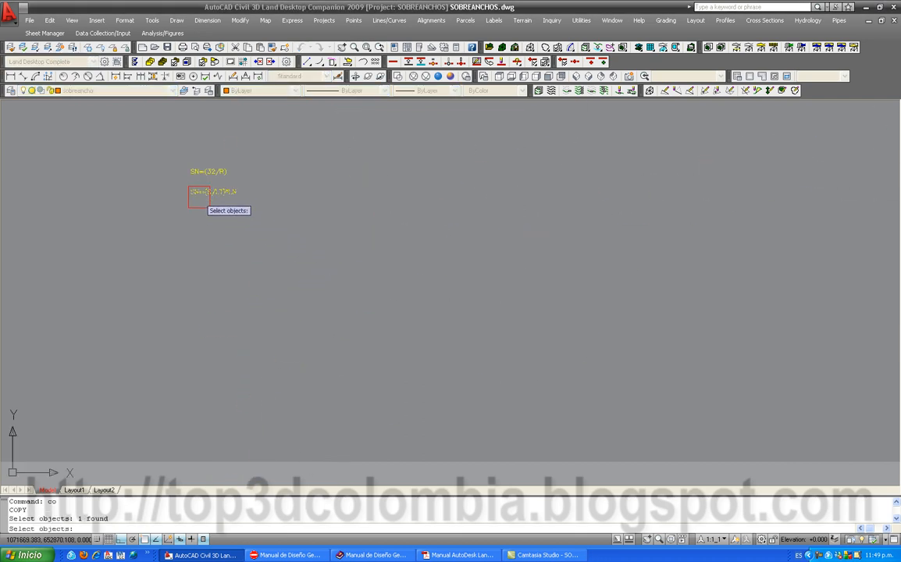
{"action": "key", "text": "Return"}
{"action": "left_click", "coordinate": [201, 197]}
{"action": "scroll", "coordinate": [296, 169], "scroll_direction": "down", "scroll_amount": 4}
{"action": "scroll", "coordinate": [296, 169], "scroll_direction": "down", "scroll_amount": 4}
{"action": "scroll", "coordinate": [295, 349], "scroll_direction": "up", "scroll_amount": 9}
{"action": "left_click", "coordinate": [318, 269]}
{"action": "key", "text": "Escape"}
Move the copied SN=(S/LT)*LN text closer to the first curve, below its widening calculation.
{"action": "type", "text": "m"}
{"action": "key", "text": "Return"}
{"action": "left_click", "coordinate": [292, 264]}
{"action": "key", "text": "Return"}
{"action": "left_click", "coordinate": [310, 275]}
{"action": "left_click", "coordinate": [334, 276]}
{"action": "scroll", "coordinate": [301, 275], "scroll_direction": "up", "scroll_amount": 6}
{"action": "middle_click_drag", "start_coordinate": [256, 273], "coordinate": [233, 369]}
{"action": "scroll", "coordinate": [231, 345], "scroll_direction": "up", "scroll_amount": 2}
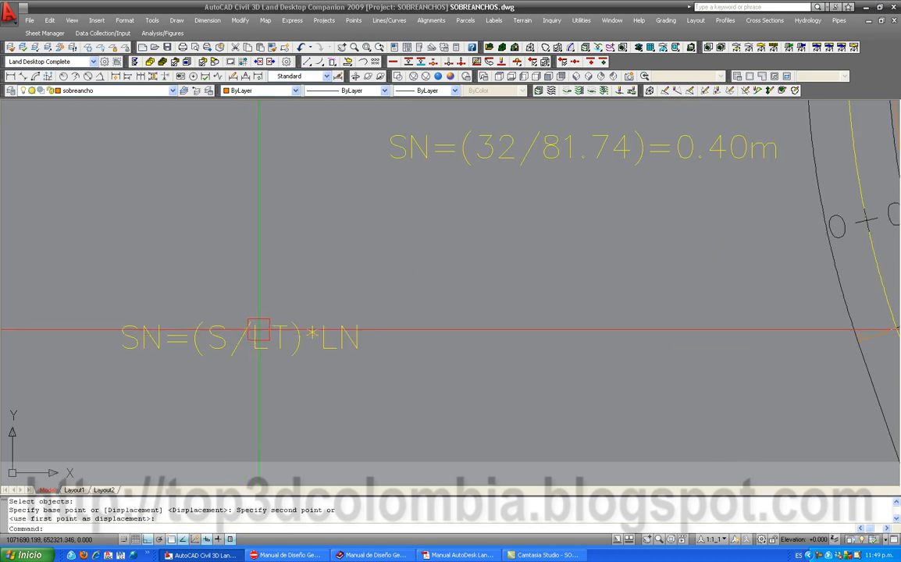
{"action": "scroll", "coordinate": [252, 348], "scroll_direction": "up", "scroll_amount": 1}
{"action": "scroll", "coordinate": [331, 298], "scroll_direction": "down", "scroll_amount": 4}
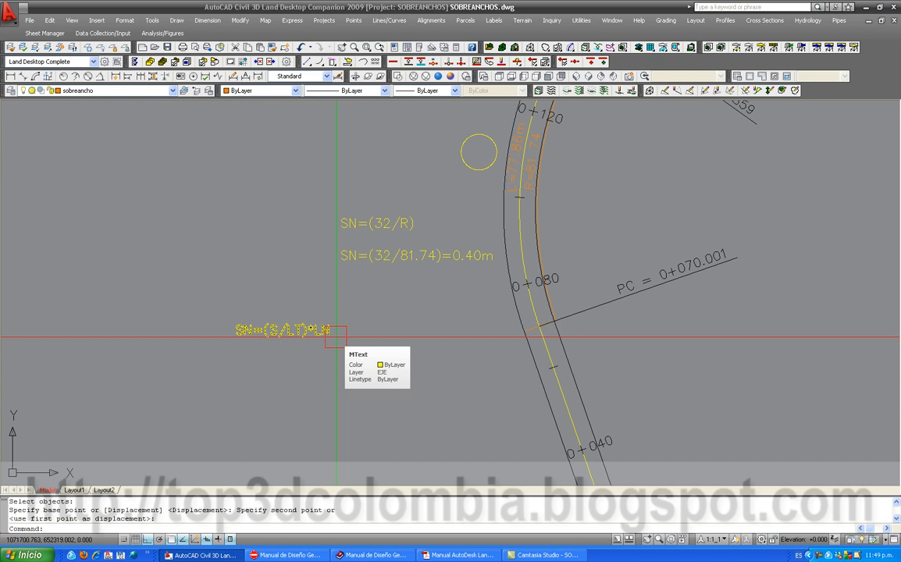
Switch to the geometric design manual and read section 3.3.3.2 on the widening transition length and its formula variables.
{"action": "left_click", "coordinate": [356, 556]}
{"action": "scroll", "coordinate": [402, 298], "scroll_direction": "down", "scroll_amount": 5}
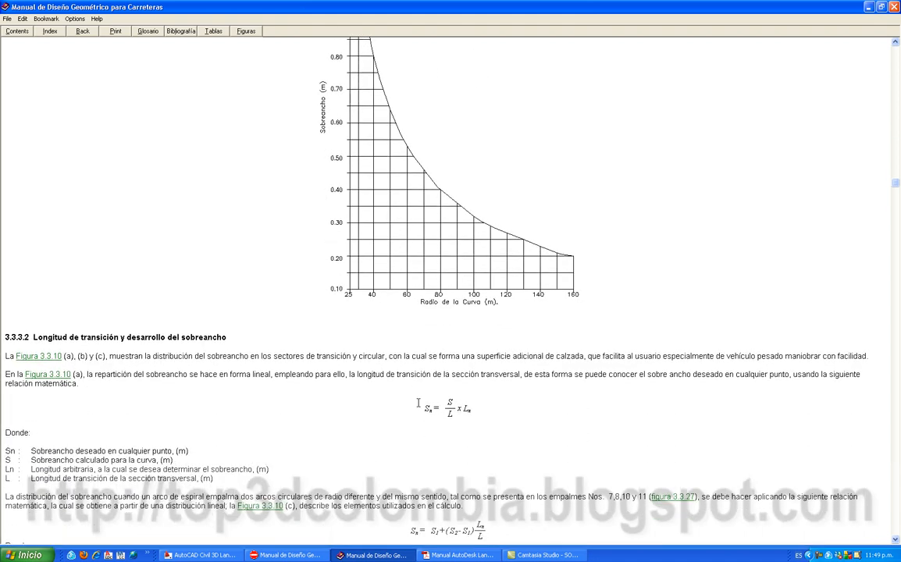
{"action": "scroll", "coordinate": [446, 368], "scroll_direction": "down", "scroll_amount": 3}
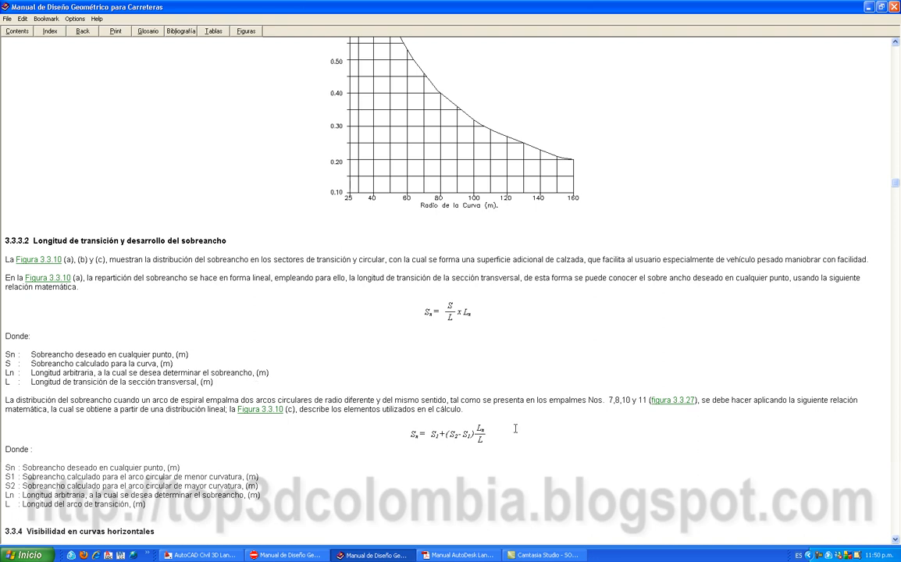
Return to the drawing and copy the SN=(S/LT)*LN text directly below the original.
{"action": "left_click", "coordinate": [202, 555]}
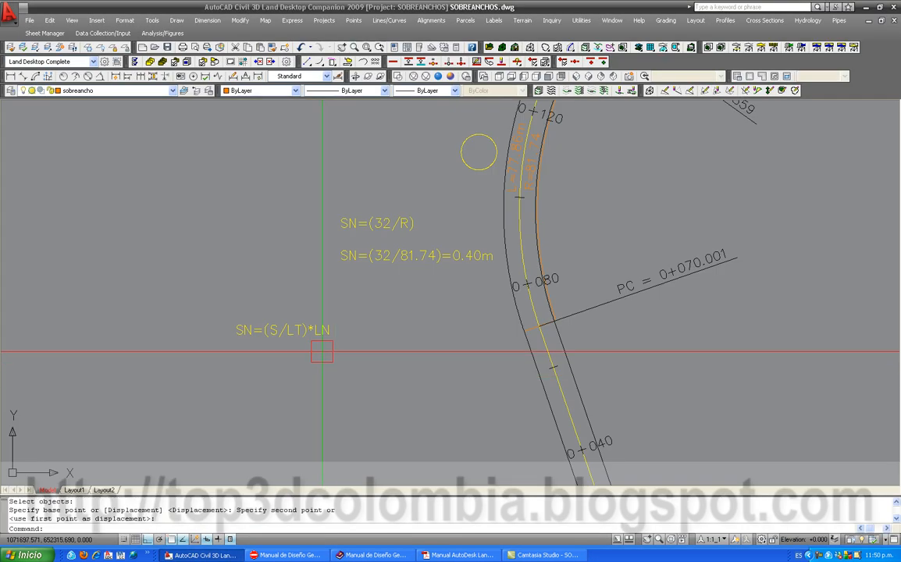
{"action": "left_click", "coordinate": [317, 344]}
{"action": "type", "text": "co"}
{"action": "key", "text": "Return"}
{"action": "left_click", "coordinate": [316, 342]}
{"action": "key", "text": "Return"}
{"action": "left_click", "coordinate": [320, 350]}
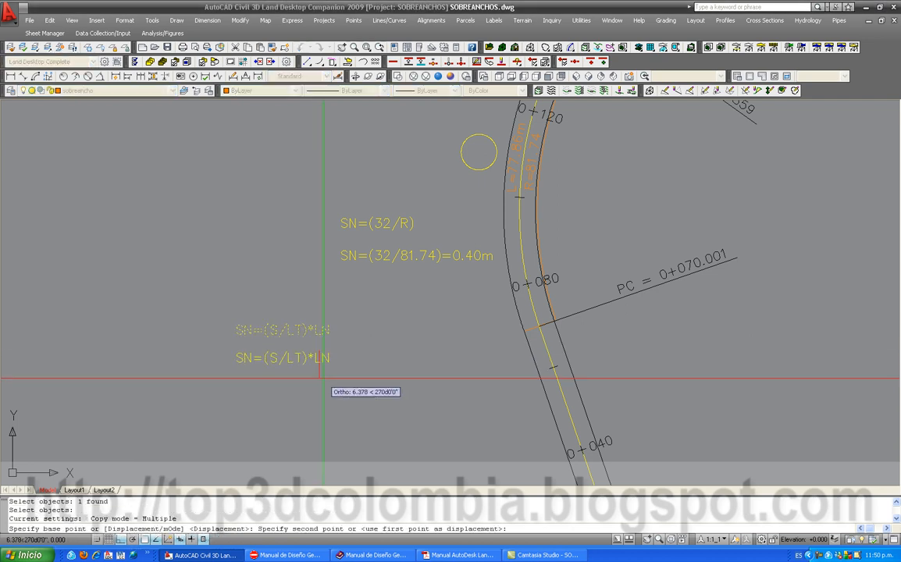
{"action": "left_click", "coordinate": [323, 380]}
{"action": "key", "text": "Escape"}
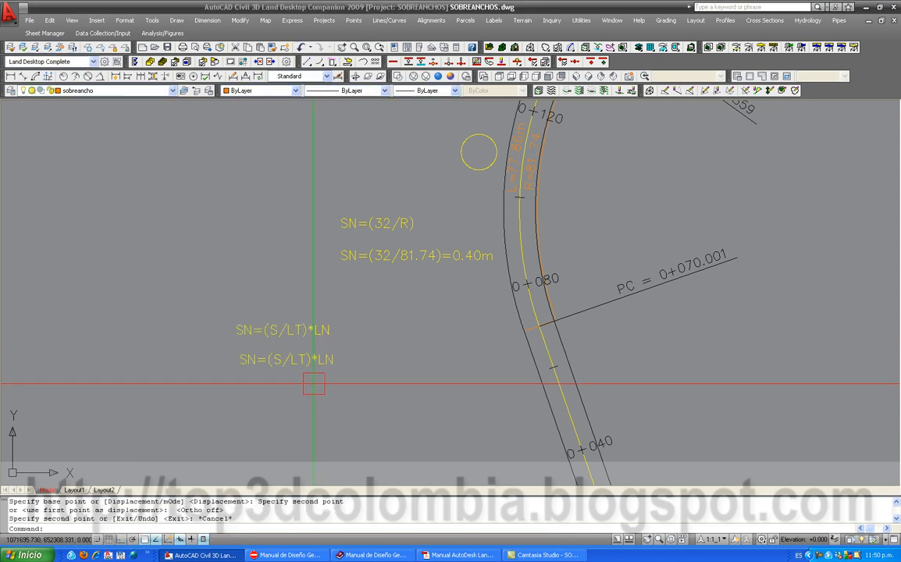
Replace S with 0.40 in the lower copy of the transition formula, giving SN=(0.40/LT)*LN.
{"action": "left_click", "coordinate": [290, 360]}
{"action": "double_click", "coordinate": [290, 360]}
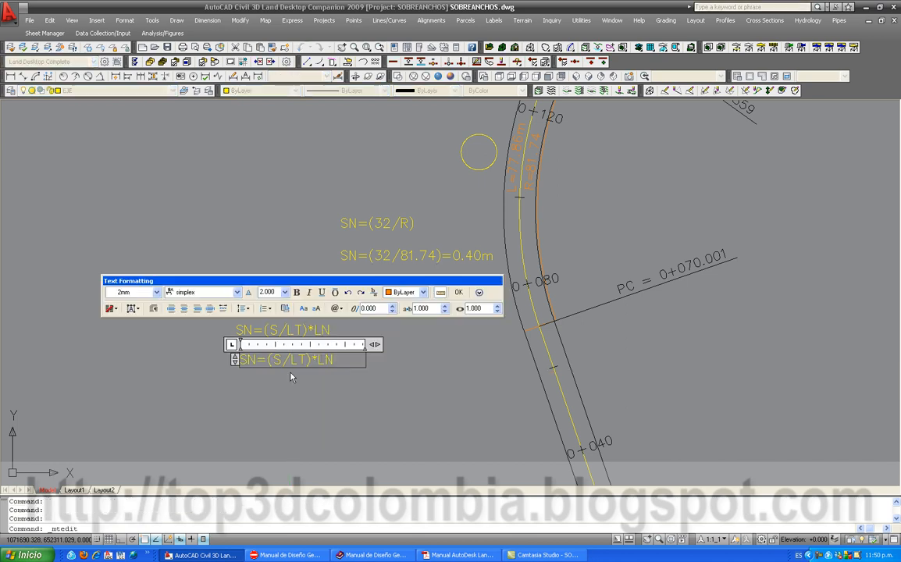
{"action": "double_click", "coordinate": [274, 360]}
{"action": "type", "text": "0.40"}
{"action": "type", "text": "("}
{"action": "double_click", "coordinate": [344, 360]}
{"action": "left_click", "coordinate": [363, 385]}
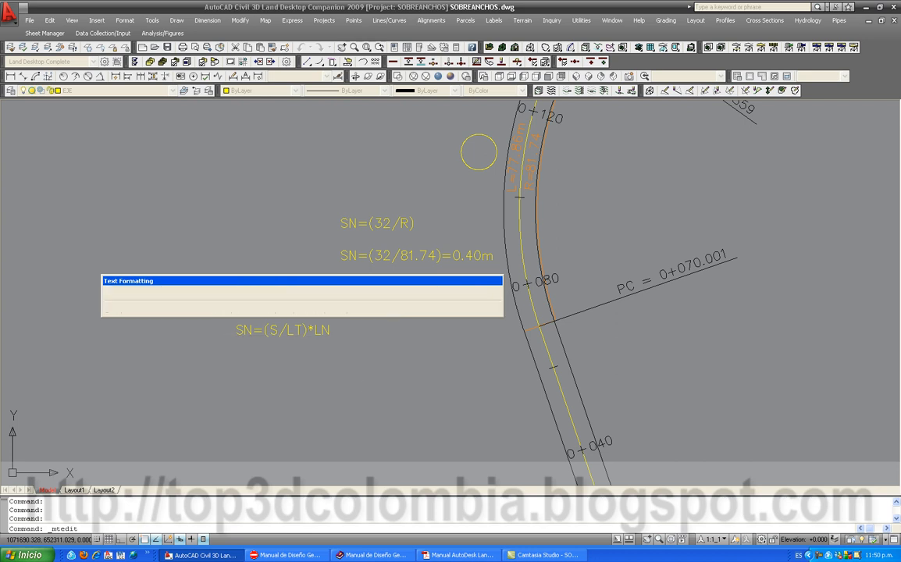
Open the superelevation parameters of alignment 1 and examine the first curve's transition-in runout and runoff data.
{"action": "scroll", "coordinate": [231, 367], "scroll_direction": "down", "scroll_amount": 2}
{"action": "middle_click_drag", "start_coordinate": [425, 310], "coordinate": [341, 344]}
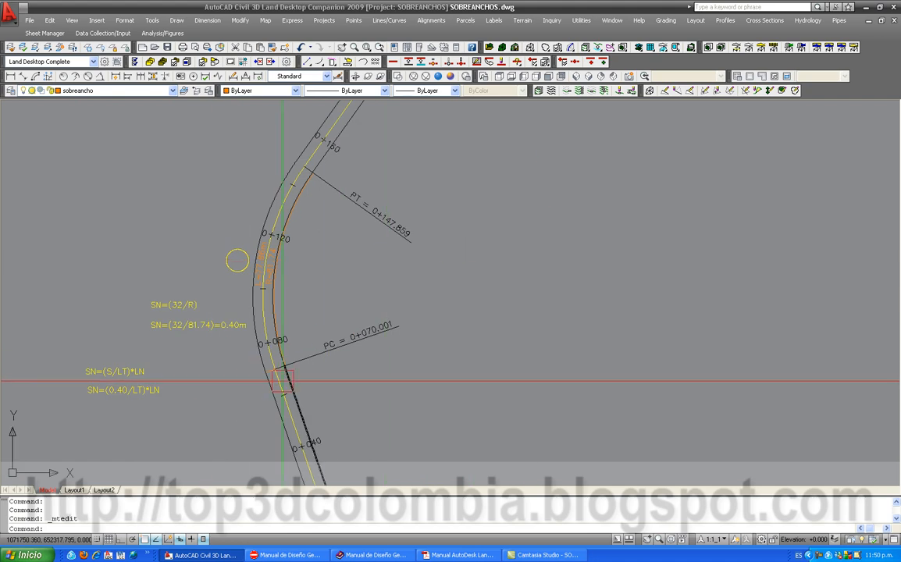
{"action": "scroll", "coordinate": [285, 280], "scroll_direction": "down", "scroll_amount": 2}
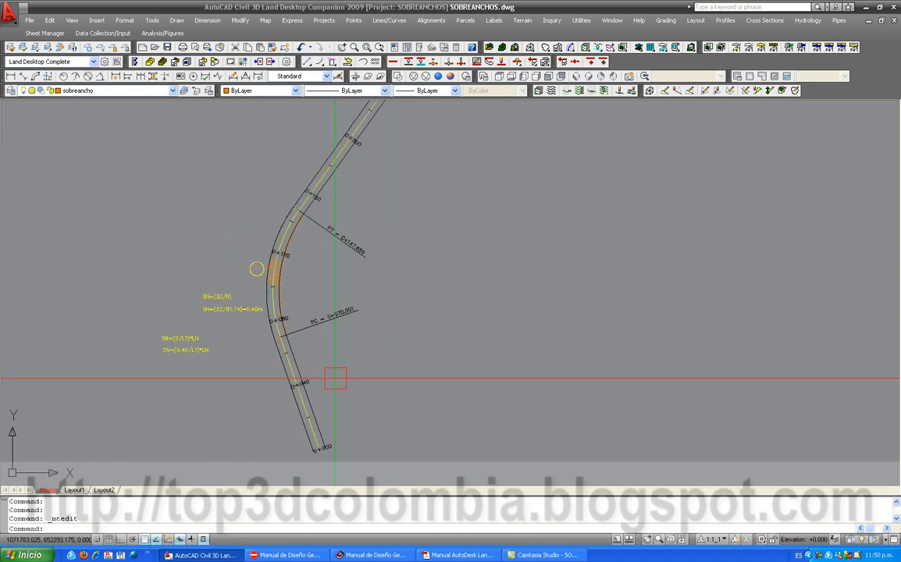
{"action": "scroll", "coordinate": [308, 324], "scroll_direction": "up", "scroll_amount": 2}
{"action": "scroll", "coordinate": [333, 278], "scroll_direction": "down", "scroll_amount": 2}
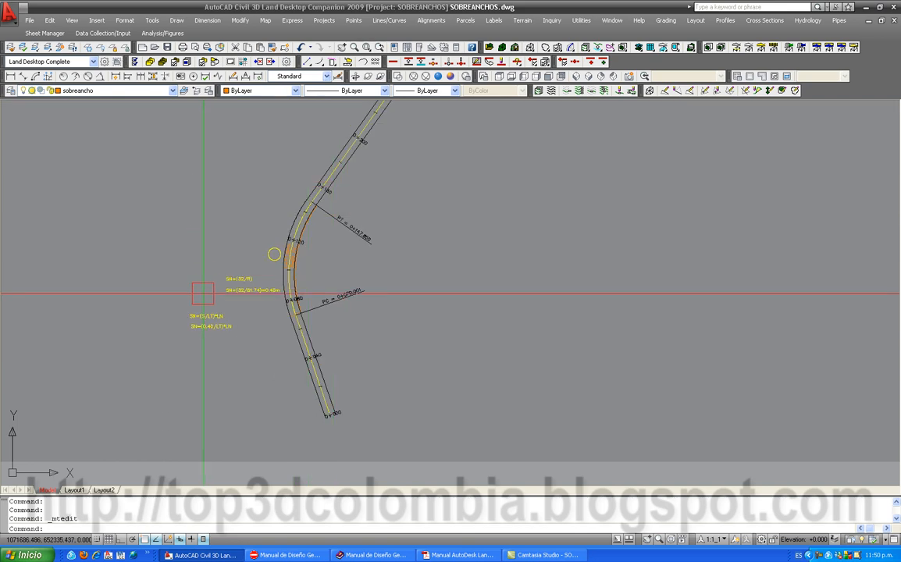
{"action": "left_click", "coordinate": [759, 24]}
{"action": "mouse_move", "coordinate": [775, 48]}
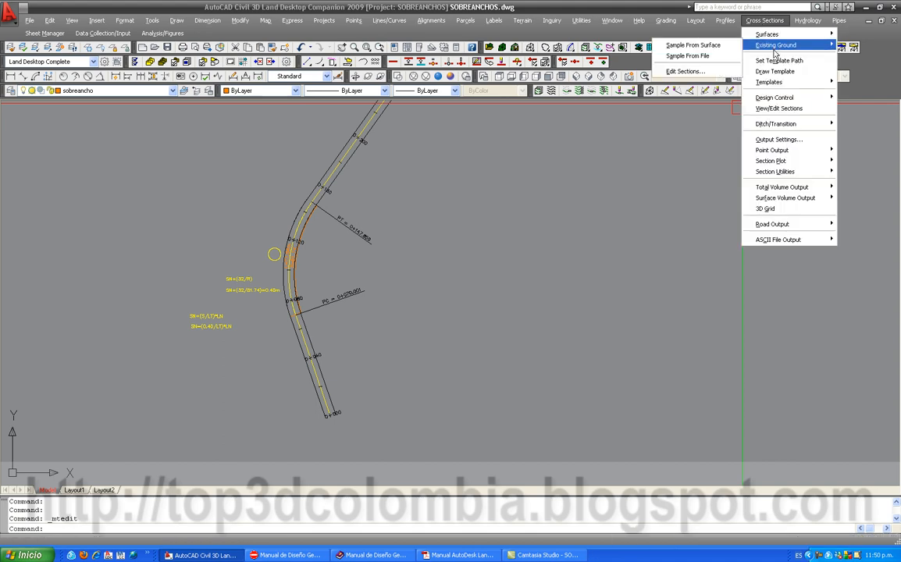
{"action": "mouse_move", "coordinate": [769, 101]}
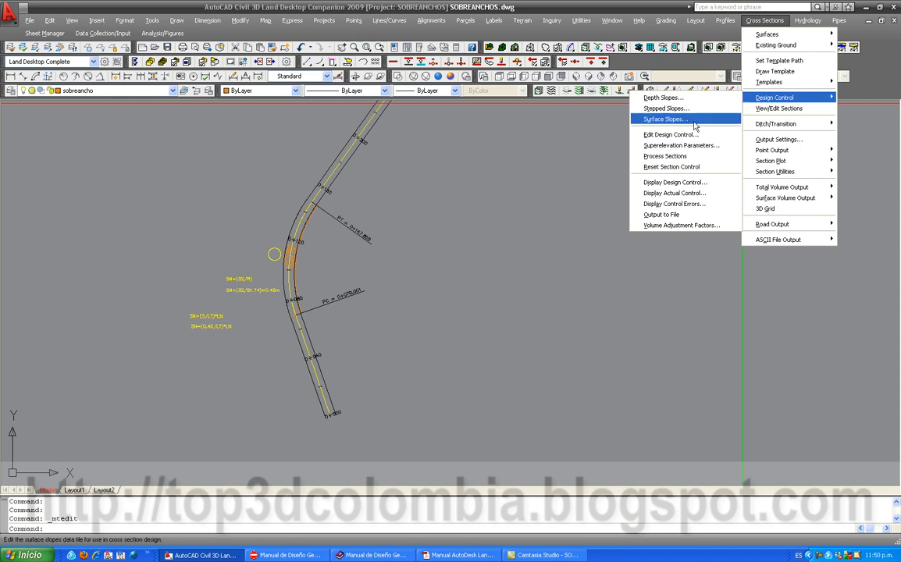
{"action": "left_click", "coordinate": [693, 147]}
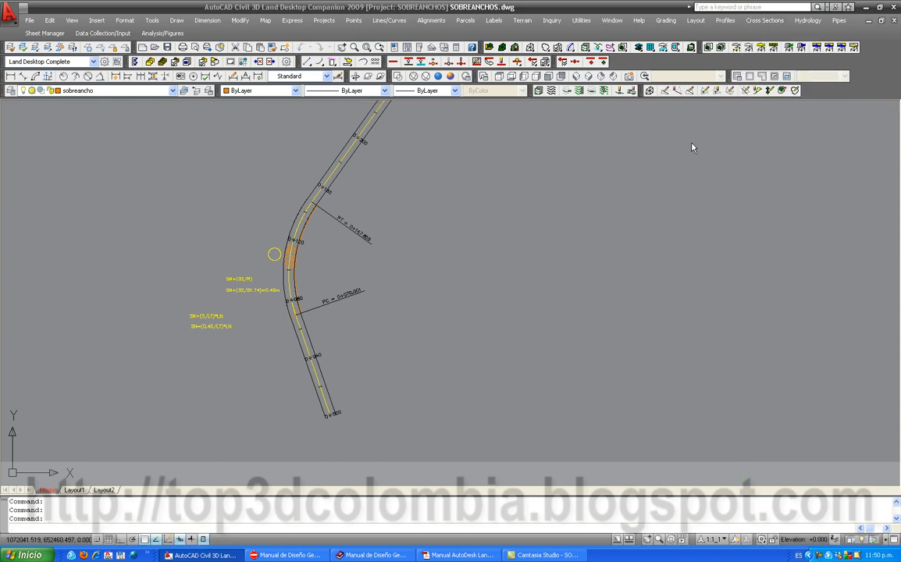
{"action": "key", "text": "Return"}
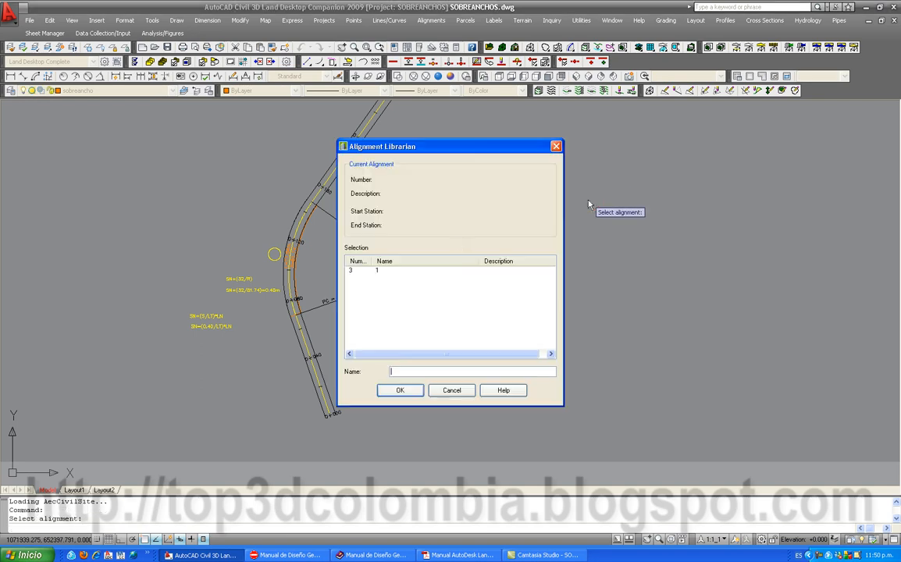
{"action": "left_click", "coordinate": [366, 270]}
{"action": "left_click", "coordinate": [411, 395]}
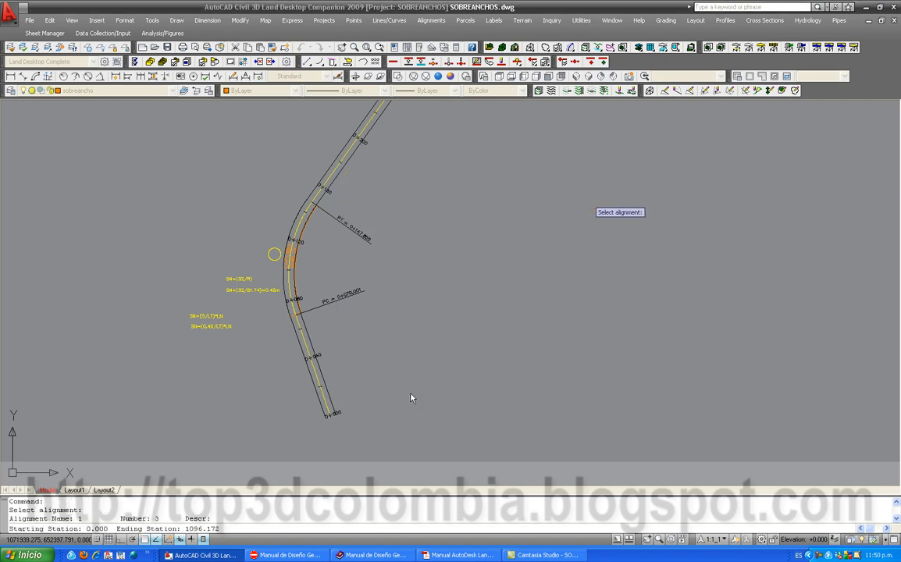
{"action": "left_click_drag", "start_coordinate": [459, 160], "coordinate": [524, 114]}
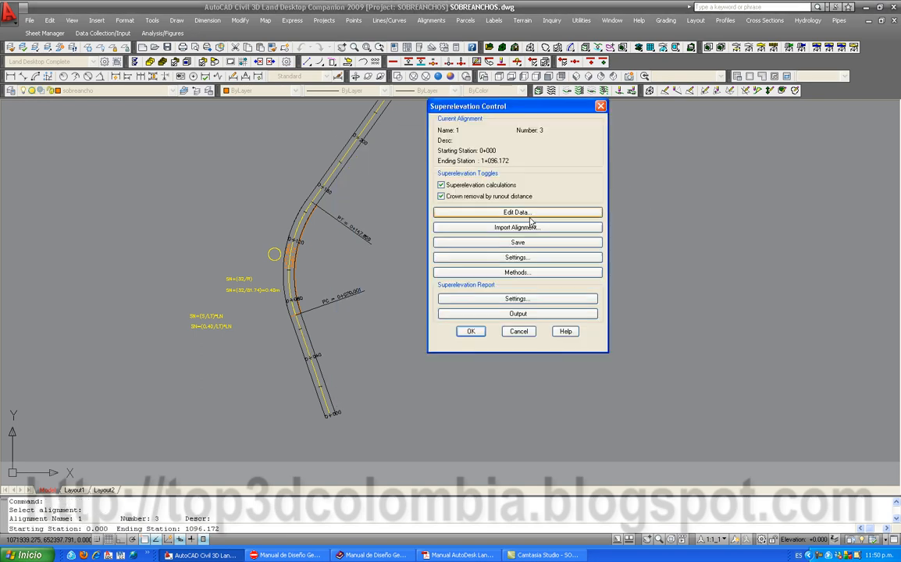
{"action": "left_click", "coordinate": [479, 211]}
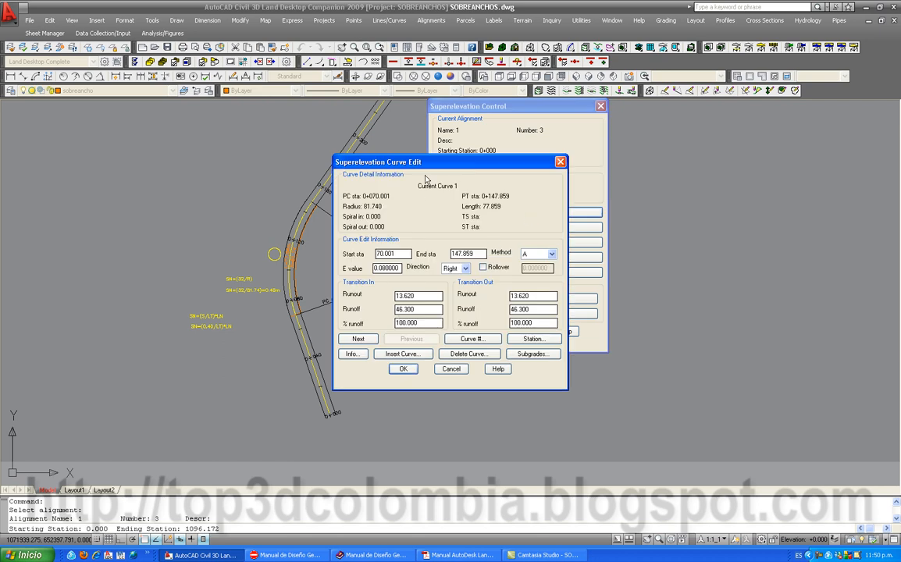
{"action": "left_click_drag", "start_coordinate": [385, 161], "coordinate": [451, 115]}
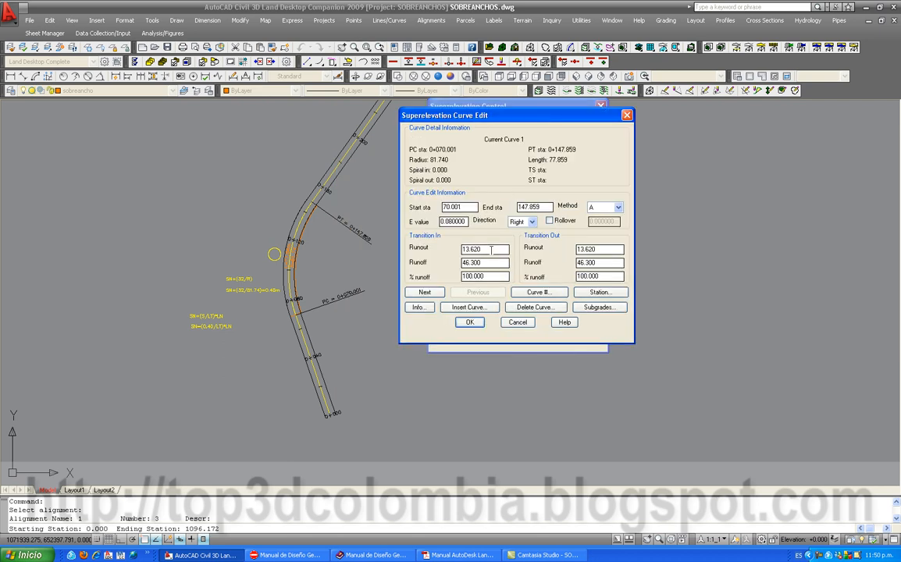
{"action": "left_click_drag", "start_coordinate": [491, 249], "coordinate": [451, 248]}
{"action": "key", "text": "Tab"}
Read the help topic on how the crown removal setting affects superelevation, including its runout and runoff illustration.
{"action": "left_click", "coordinate": [514, 305]}
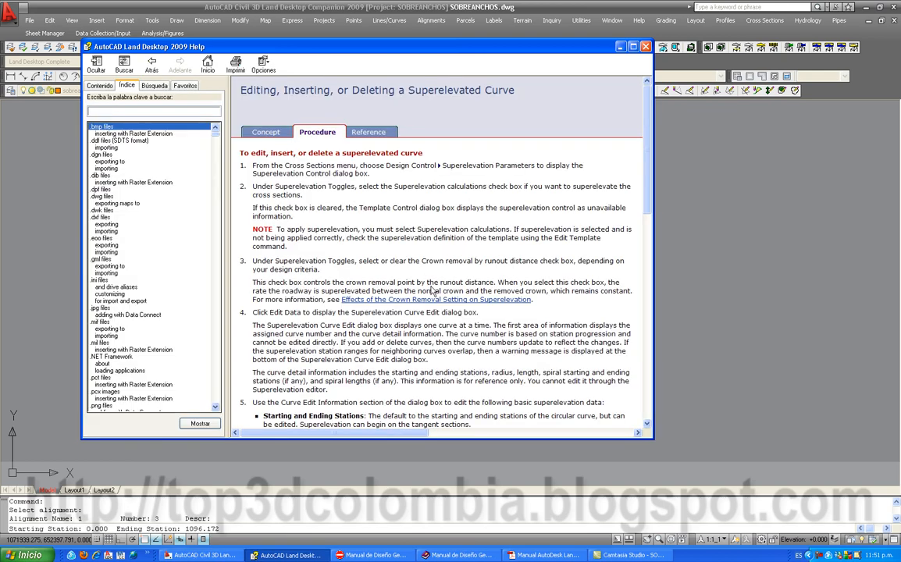
{"action": "left_click", "coordinate": [434, 300]}
{"action": "scroll", "coordinate": [288, 198], "scroll_direction": "down", "scroll_amount": 2}
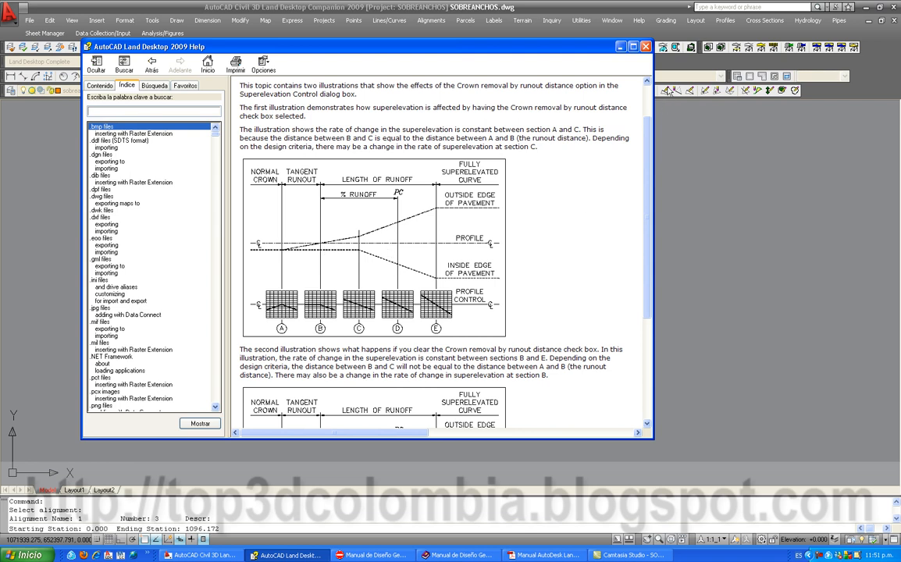
{"action": "left_click", "coordinate": [645, 49]}
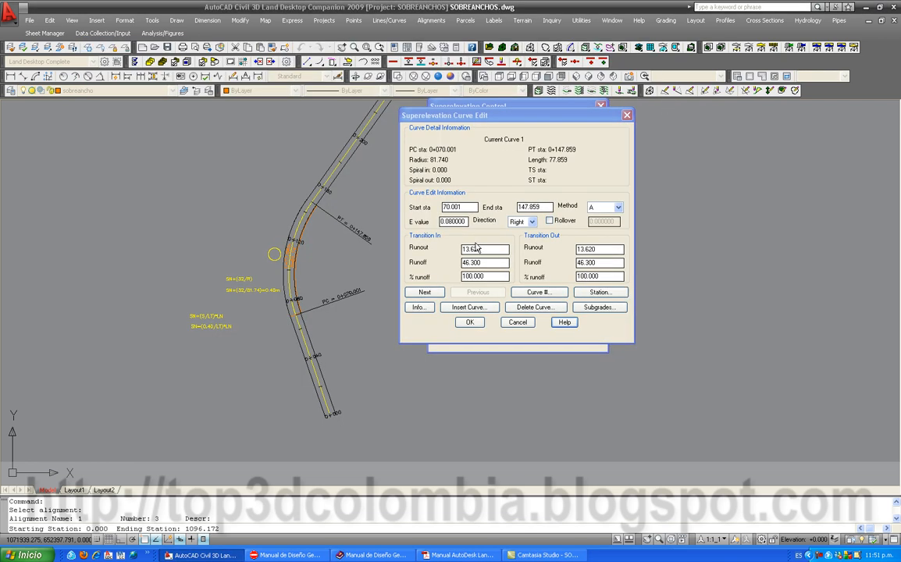
Review the first curve's transition-in and transition-out runout and runoff lengths and close the superelevation control without saving.
{"action": "left_click_drag", "start_coordinate": [478, 249], "coordinate": [460, 248]}
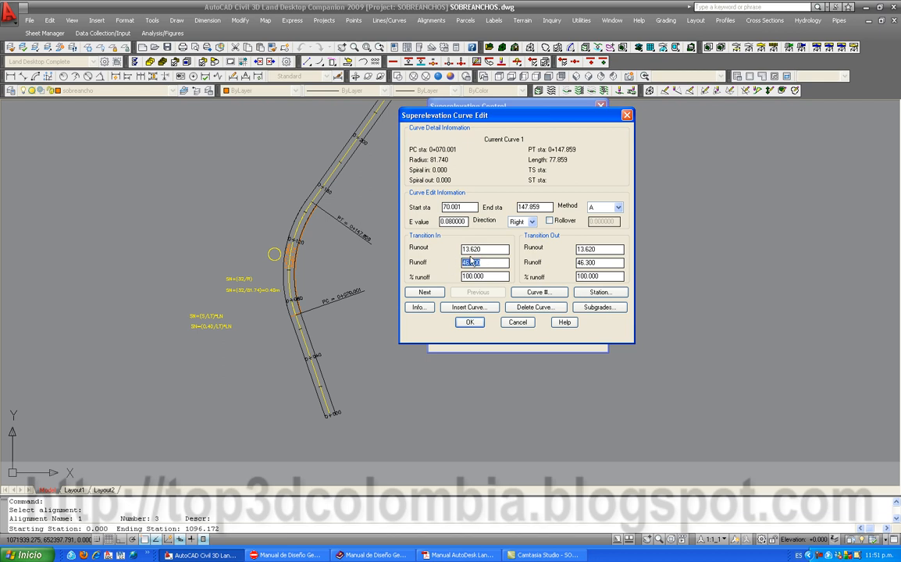
{"action": "left_click_drag", "start_coordinate": [494, 263], "coordinate": [460, 266]}
{"action": "left_click", "coordinate": [489, 249]}
{"action": "key", "text": "Tab"}
{"action": "key", "text": "Tab"}
{"action": "key", "text": "Tab"}
{"action": "left_click_drag", "start_coordinate": [598, 263], "coordinate": [562, 253]}
{"action": "left_click_drag", "start_coordinate": [486, 249], "coordinate": [463, 250]}
{"action": "left_click", "coordinate": [468, 322]}
{"action": "left_click", "coordinate": [464, 332]}
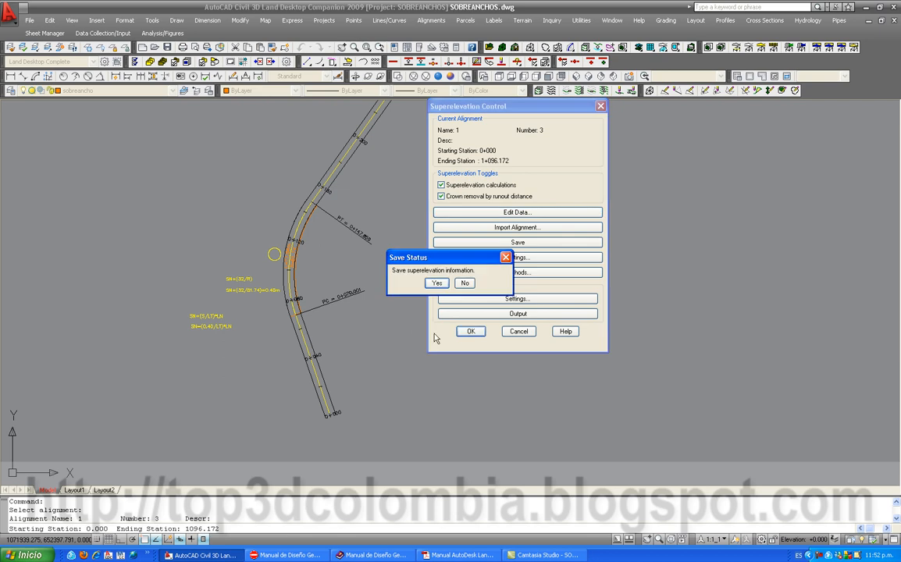
{"action": "left_click", "coordinate": [463, 284]}
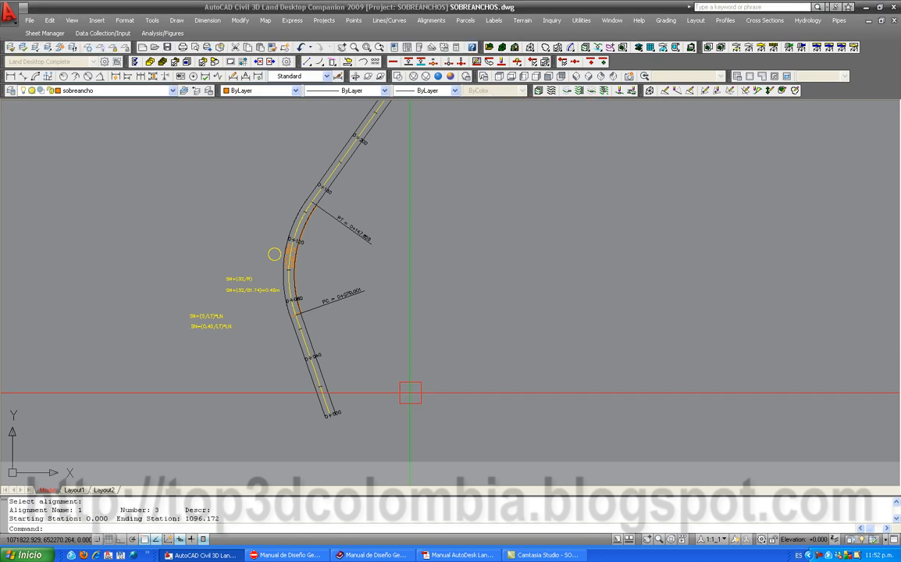
Replace LT with the transition length 59.92 in the SN=(0.40/LT)*LN text.
{"action": "scroll", "coordinate": [211, 281], "scroll_direction": "up", "scroll_amount": 6}
{"action": "double_click", "coordinate": [211, 258]}
{"action": "left_click_drag", "start_coordinate": [229, 258], "coordinate": [248, 256]}
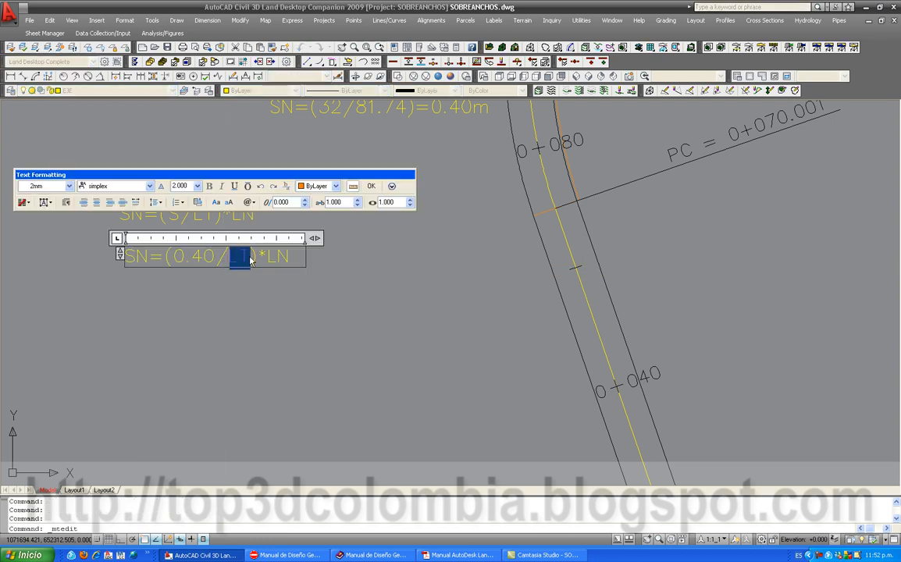
{"action": "type", "text": "59.92"}
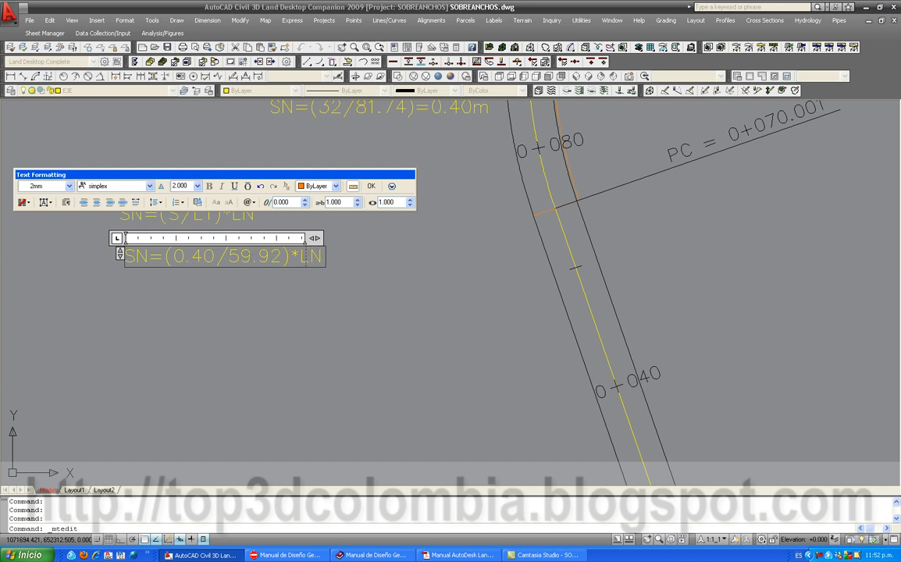
{"action": "left_click", "coordinate": [272, 297]}
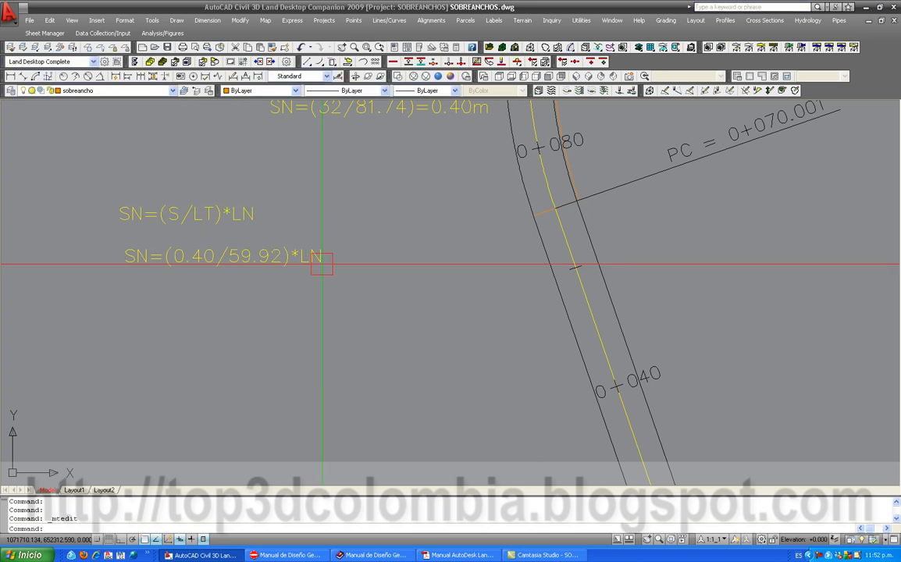
Replace LN with 10 in the transition calculation text and append the result, =0.10m.
{"action": "scroll", "coordinate": [322, 267], "scroll_direction": "up", "scroll_amount": 1}
{"action": "scroll", "coordinate": [321, 267], "scroll_direction": "down", "scroll_amount": 4}
{"action": "scroll", "coordinate": [268, 281], "scroll_direction": "up", "scroll_amount": 3}
{"action": "left_click", "coordinate": [242, 273]}
{"action": "double_click", "coordinate": [233, 268]}
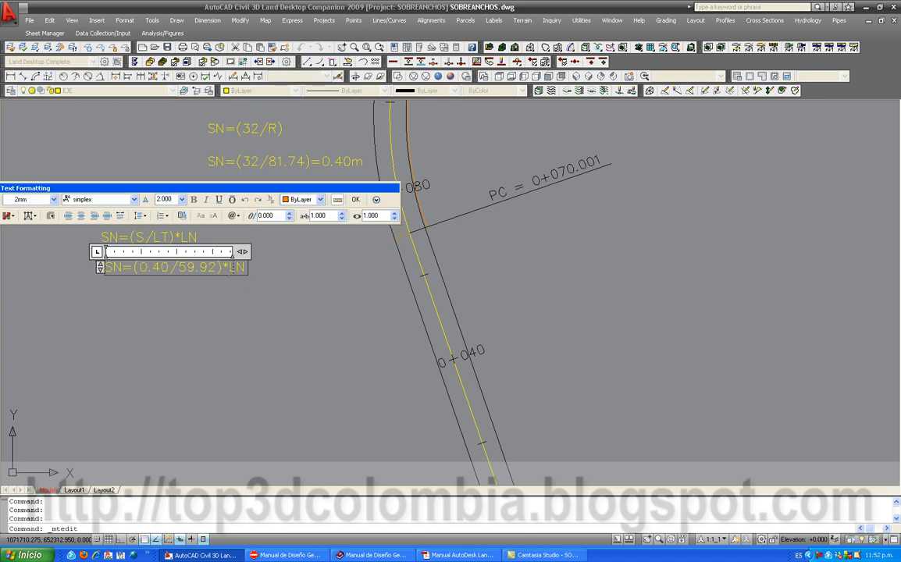
{"action": "double_click", "coordinate": [233, 268]}
{"action": "type", "text": "10="}
{"action": "left_click", "coordinate": [244, 285]}
{"action": "double_click", "coordinate": [243, 270]}
{"action": "type", "text": "0.10m"}
Color the 0.10m result in the transition calculation text red and finish editing the text.
{"action": "left_click_drag", "start_coordinate": [298, 268], "coordinate": [256, 267]}
{"action": "left_click", "coordinate": [316, 200]}
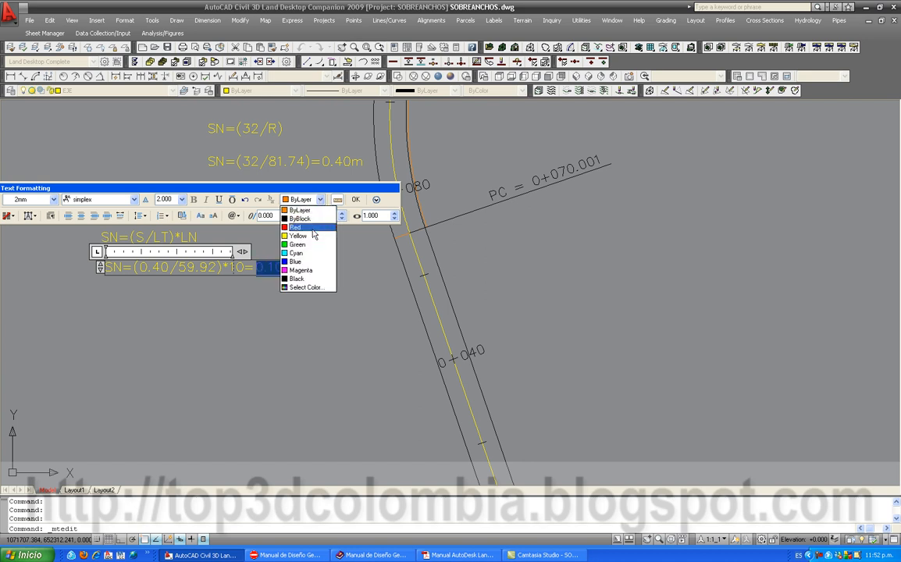
{"action": "left_click", "coordinate": [299, 224]}
{"action": "left_click", "coordinate": [317, 306]}
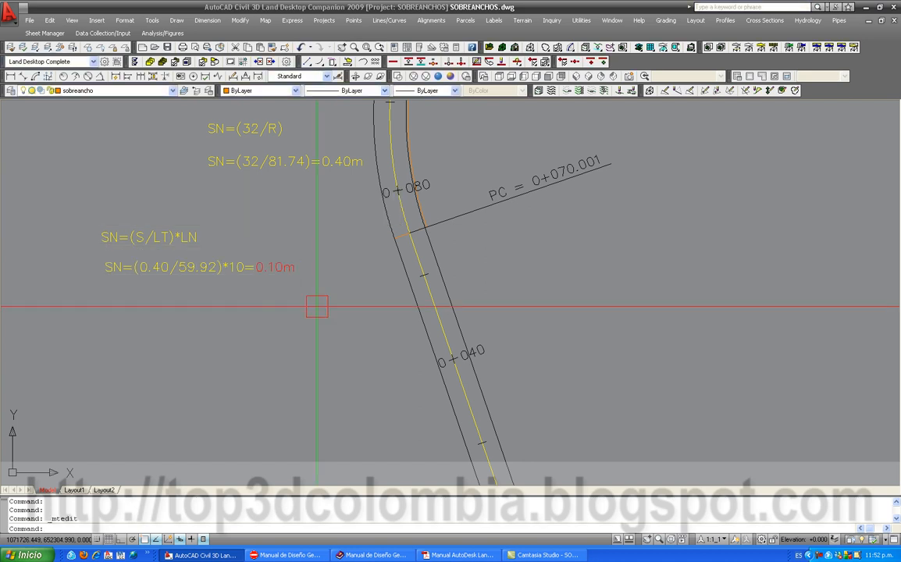
Copy the SN=(0.40/59.92)*10=0.10m text four times straight down, stacking the copies beneath the original.
{"action": "type", "text": "co"}
{"action": "key", "text": "Return"}
{"action": "left_click", "coordinate": [291, 271]}
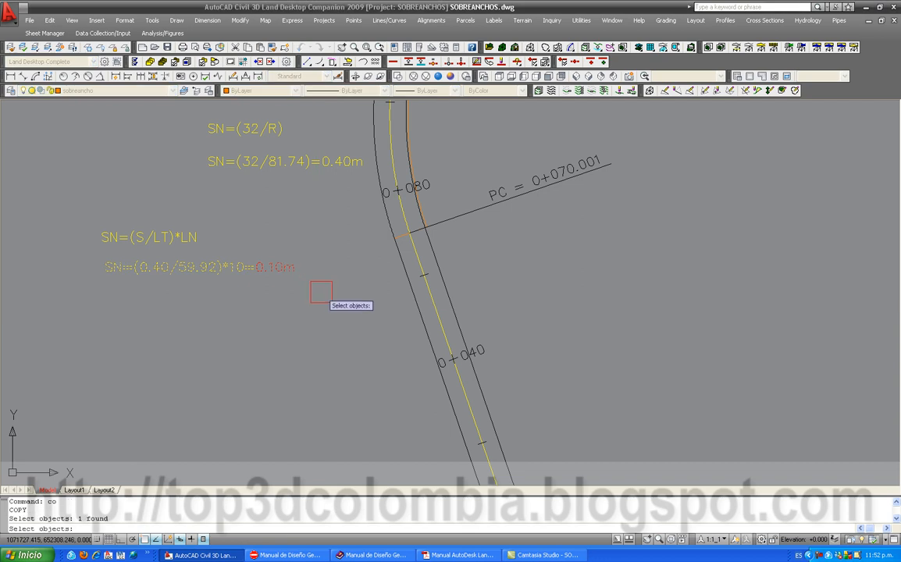
{"action": "key", "text": "Return"}
{"action": "left_click", "coordinate": [322, 291]}
{"action": "key", "text": "F8"}
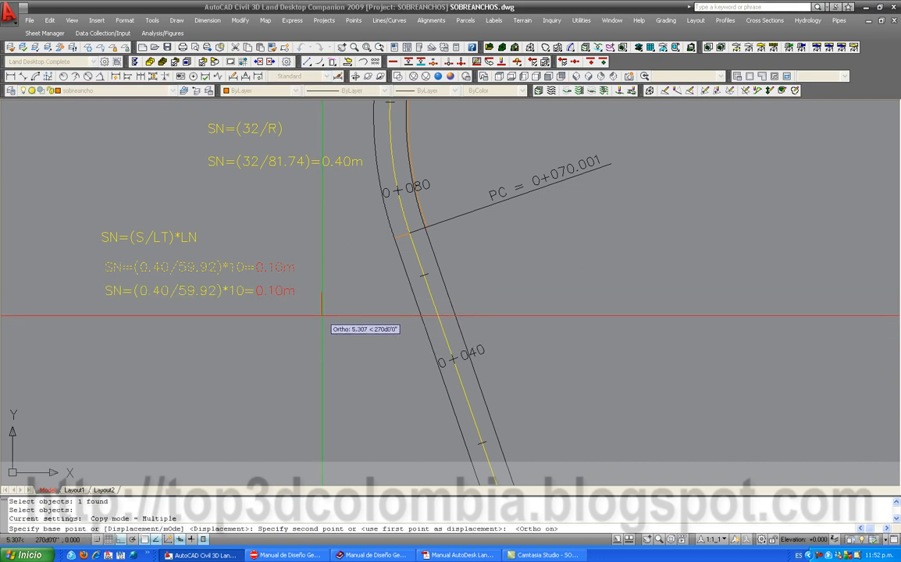
{"action": "left_click", "coordinate": [322, 312]}
{"action": "left_click", "coordinate": [320, 335]}
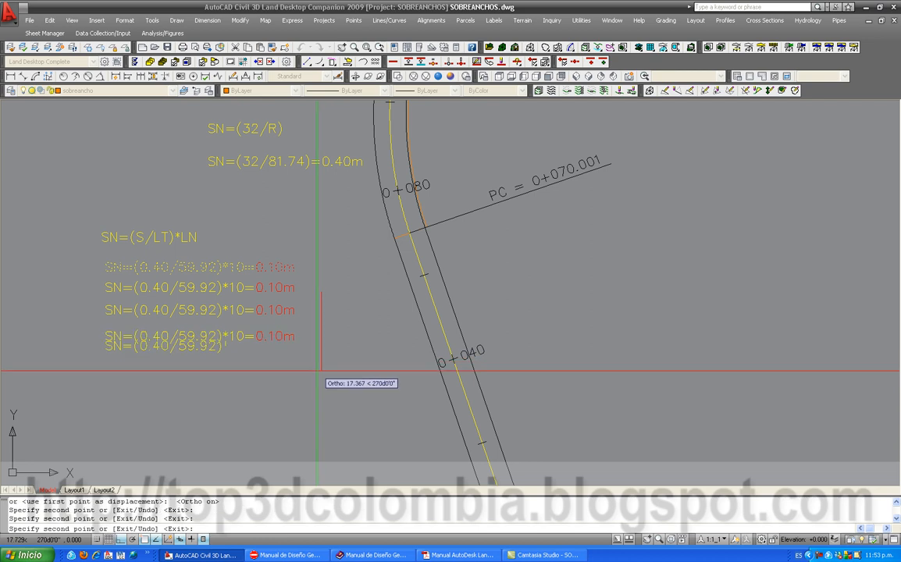
{"action": "left_click", "coordinate": [321, 386]}
{"action": "key", "text": "Escape"}
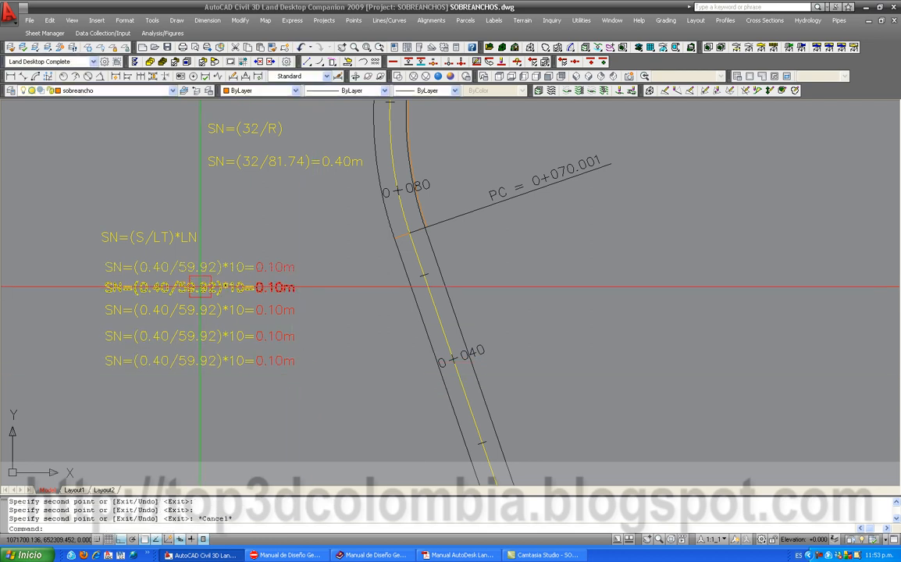
Edit the second transition calculation line to use a length of 20 and a result of 0.15m.
{"action": "scroll", "coordinate": [252, 293], "scroll_direction": "up", "scroll_amount": 3}
{"action": "double_click", "coordinate": [251, 289]}
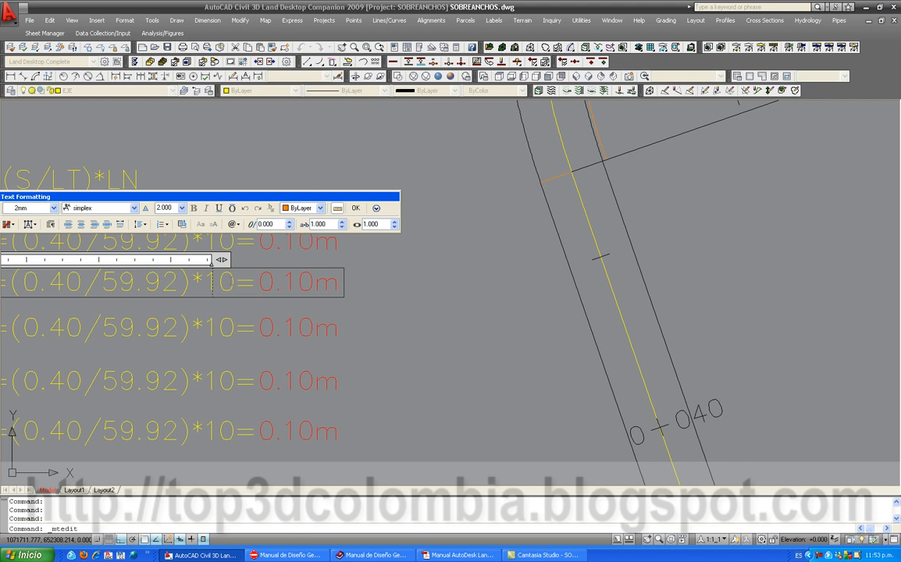
{"action": "double_click", "coordinate": [212, 282]}
{"action": "type", "text": "20"}
{"action": "left_click_drag", "start_coordinate": [288, 282], "coordinate": [315, 284]}
{"action": "type", "text": "15"}
{"action": "left_click", "coordinate": [355, 317]}
Edit the third transition calculation line to use a length of 30 and a result of 0.20m.
{"action": "scroll", "coordinate": [354, 317], "scroll_direction": "down", "scroll_amount": 5}
{"action": "scroll", "coordinate": [334, 272], "scroll_direction": "up", "scroll_amount": 3}
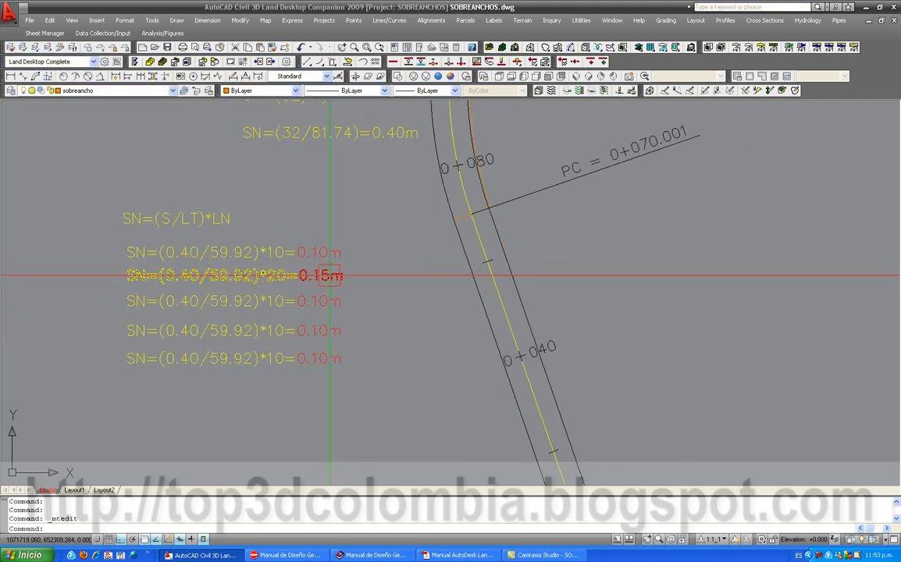
{"action": "scroll", "coordinate": [334, 272], "scroll_direction": "up", "scroll_amount": 2}
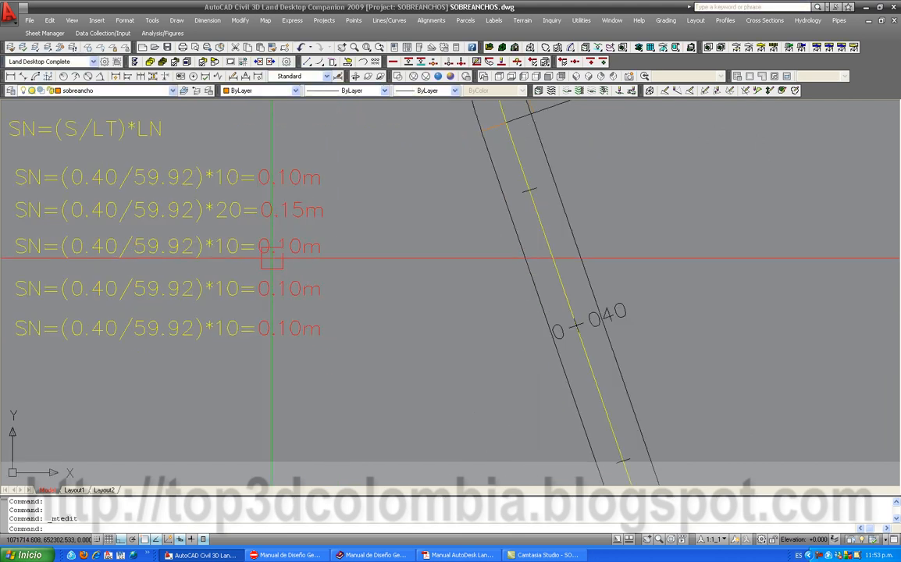
{"action": "left_click", "coordinate": [241, 251]}
{"action": "double_click", "coordinate": [241, 249]}
{"action": "left_click_drag", "start_coordinate": [241, 248], "coordinate": [223, 251]}
{"action": "type", "text": "30"}
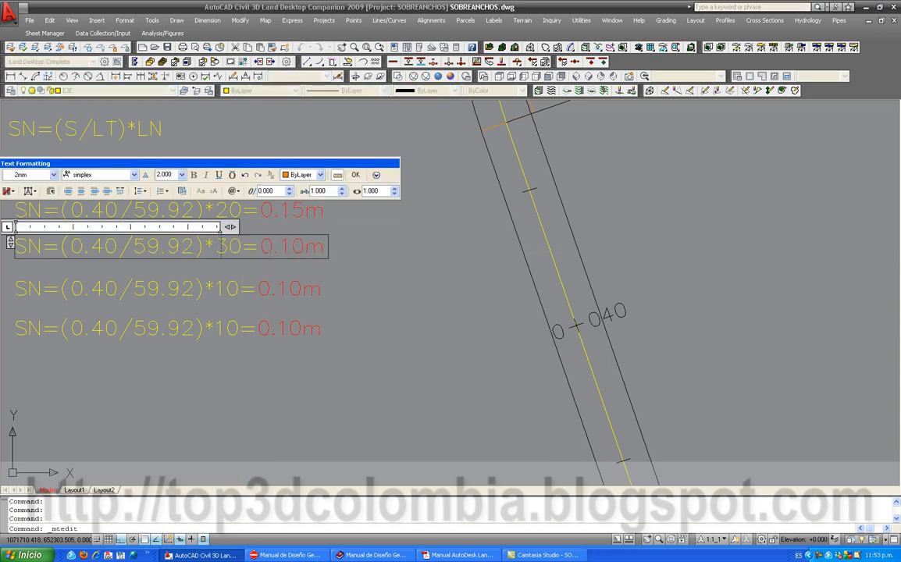
{"action": "left_click", "coordinate": [303, 247]}
{"action": "key", "text": "BackSpace"}
{"action": "type", "text": "2"}
{"action": "left_click", "coordinate": [329, 281]}
Edit the fourth transition calculation line to use a length of 40 and a result of 0.30m.
{"action": "middle_click_drag", "start_coordinate": [311, 288], "coordinate": [317, 270]}
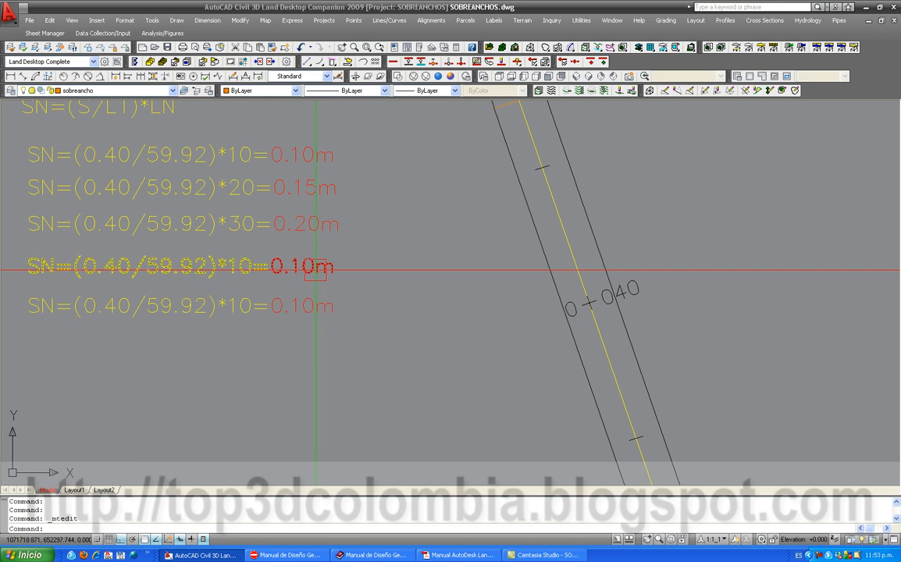
{"action": "double_click", "coordinate": [316, 268]}
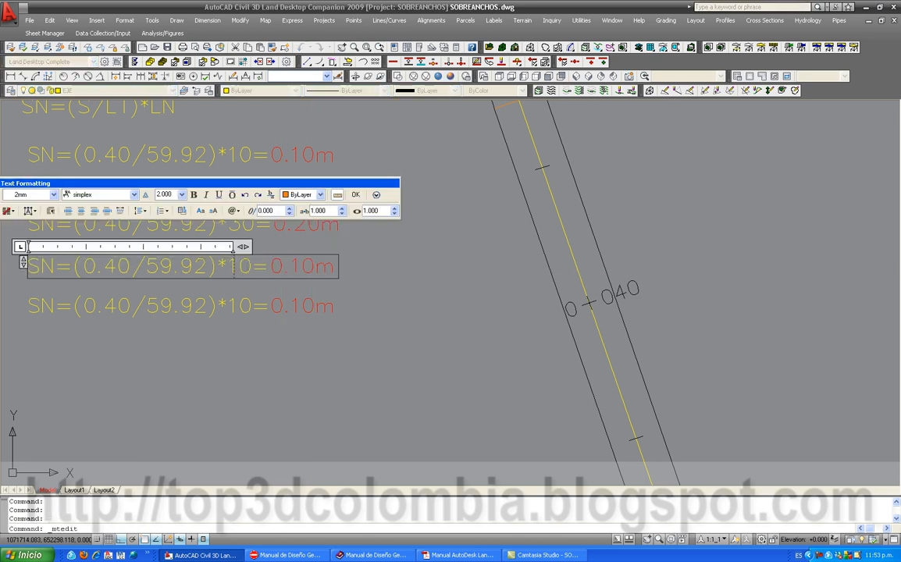
{"action": "left_click_drag", "start_coordinate": [254, 266], "coordinate": [230, 267]}
{"action": "type", "text": "40"}
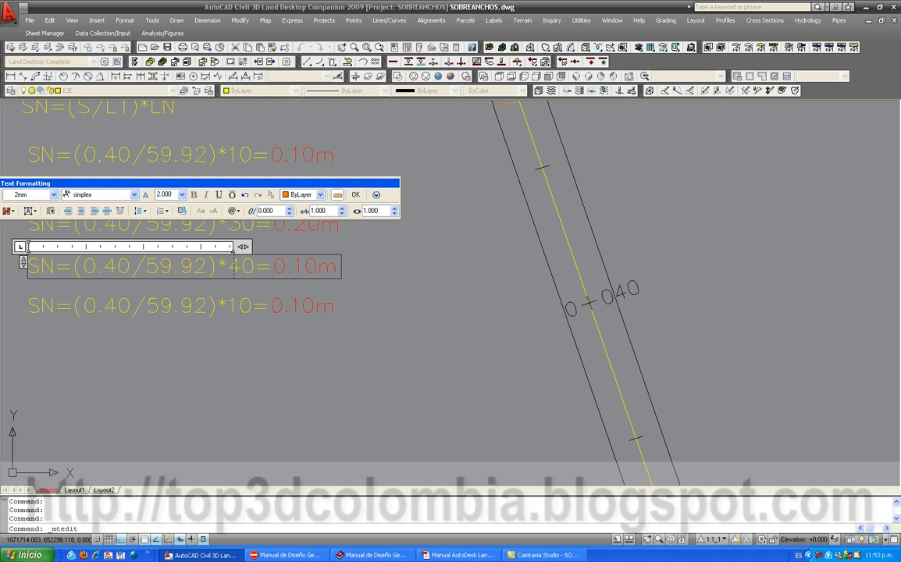
{"action": "left_click_drag", "start_coordinate": [295, 266], "coordinate": [302, 267]}
{"action": "type", "text": "3"}
{"action": "left_click", "coordinate": [304, 285]}
Edit the fifth transition calculation line to use a length of 50 and a result of 0.35m.
{"action": "double_click", "coordinate": [262, 307]}
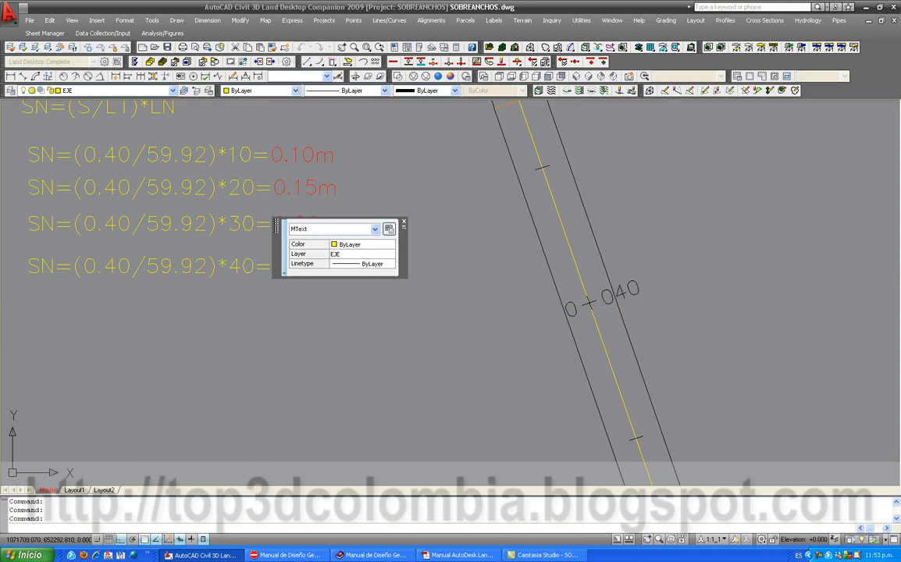
{"action": "left_click_drag", "start_coordinate": [231, 307], "coordinate": [240, 307]}
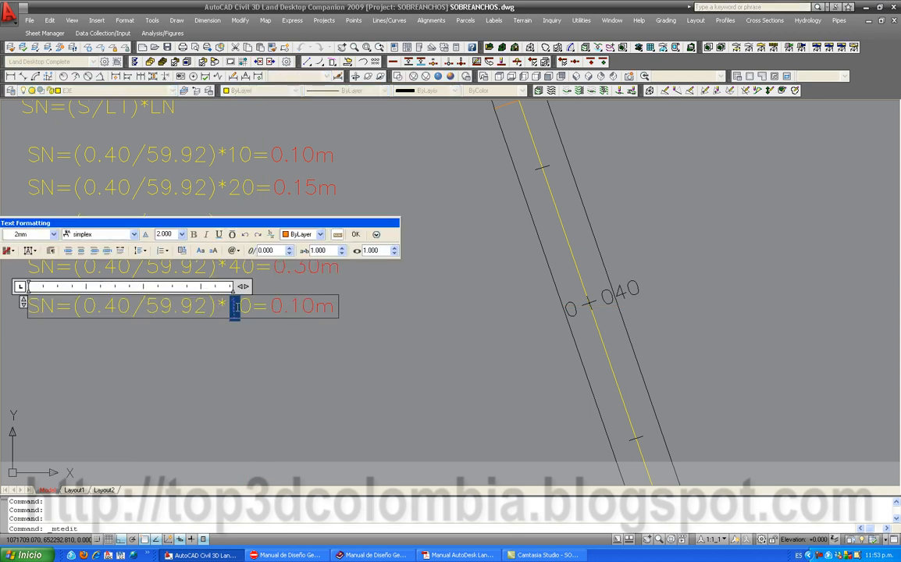
{"action": "type", "text": "5"}
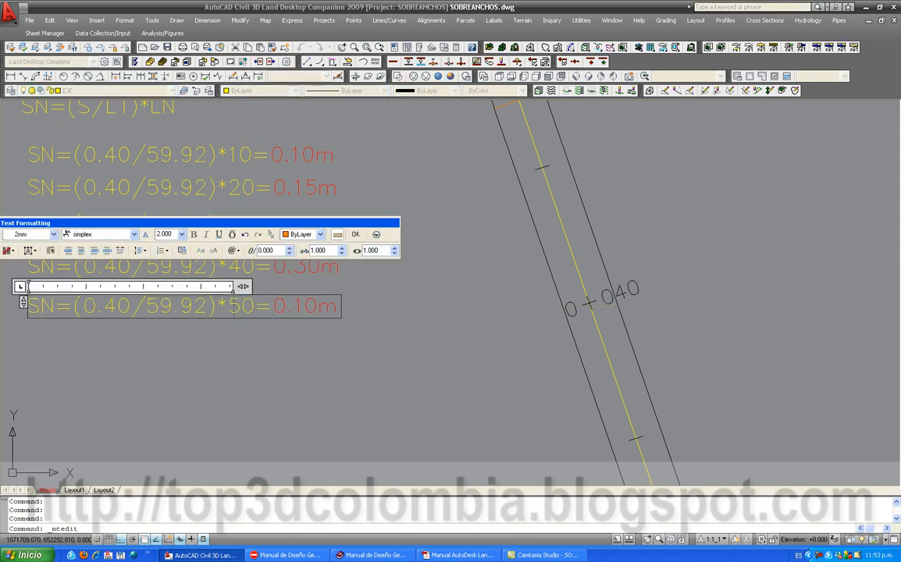
{"action": "left_click_drag", "start_coordinate": [293, 307], "coordinate": [317, 307]}
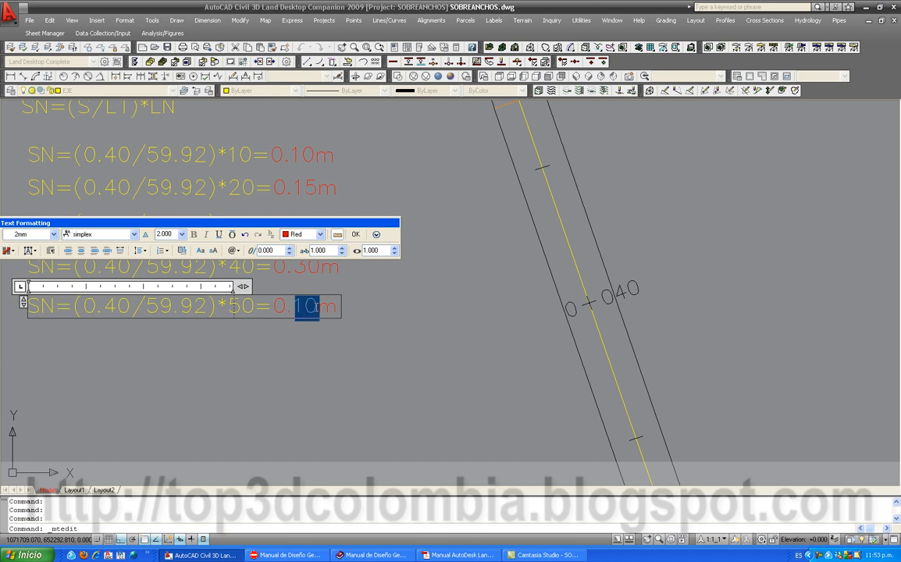
{"action": "type", "text": "35"}
{"action": "left_click", "coordinate": [346, 362]}
Check the five transition calculation lines beside the alignment and save the drawing.
{"action": "scroll", "coordinate": [302, 341], "scroll_direction": "down", "scroll_amount": 5}
{"action": "scroll", "coordinate": [230, 255], "scroll_direction": "up", "scroll_amount": 5}
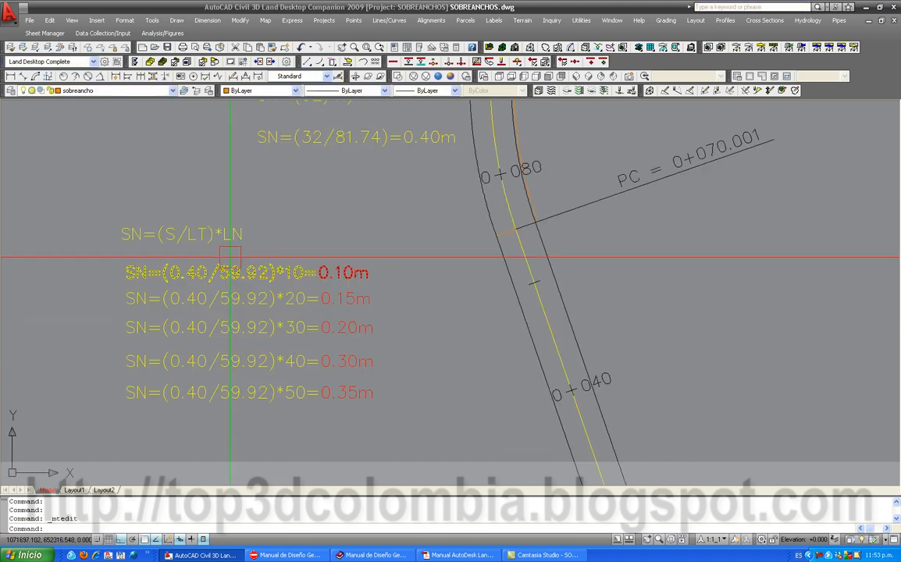
{"action": "scroll", "coordinate": [229, 257], "scroll_direction": "down", "scroll_amount": 2}
{"action": "scroll", "coordinate": [222, 257], "scroll_direction": "down", "scroll_amount": 4}
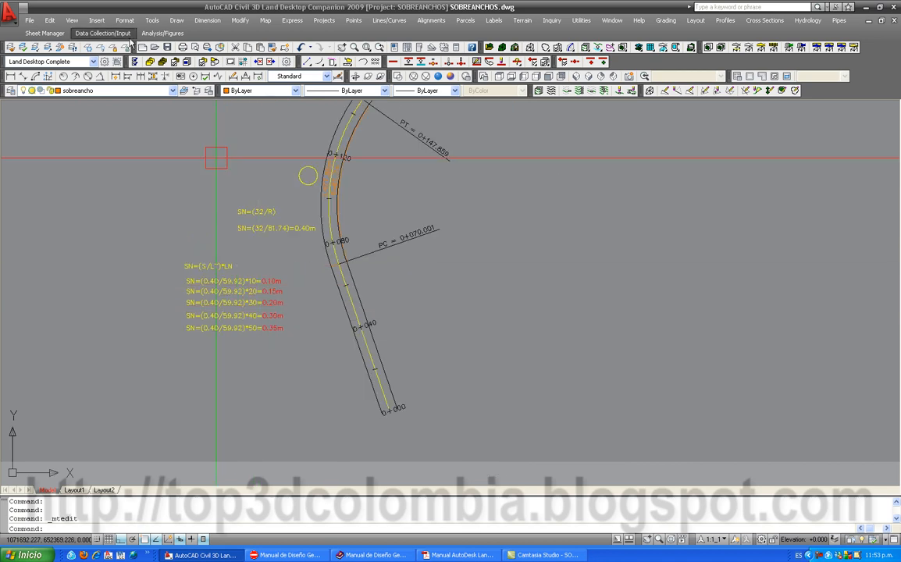
{"action": "left_click", "coordinate": [167, 48]}
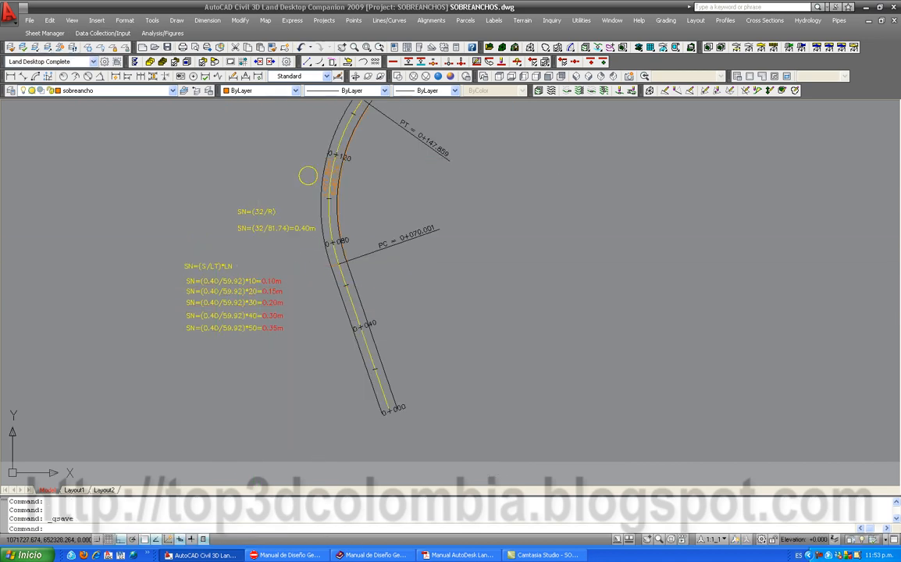
Examine the first curve between its PC and PT and the entry tangent alongside the widening calculations.
{"action": "middle_click_drag", "start_coordinate": [306, 266], "coordinate": [215, 406]}
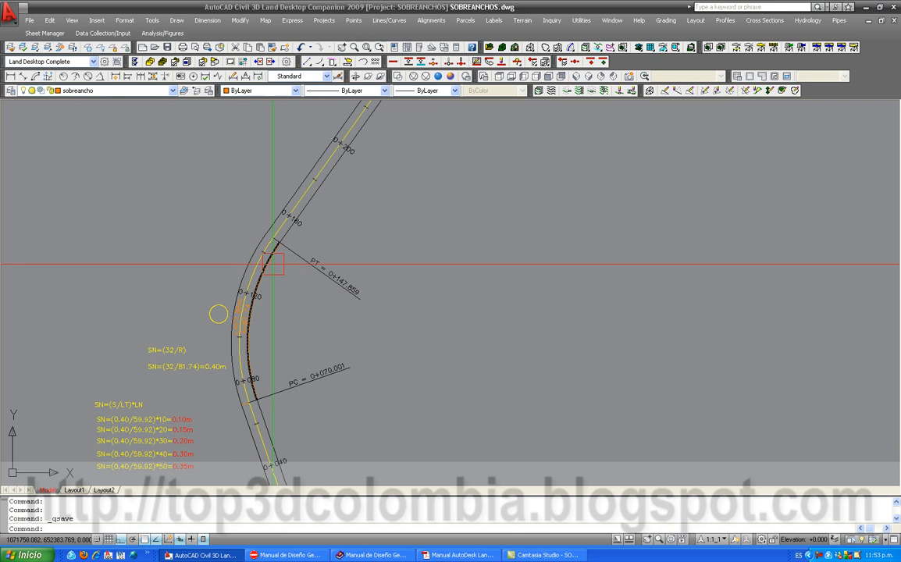
{"action": "scroll", "coordinate": [235, 327], "scroll_direction": "down", "scroll_amount": 2}
{"action": "scroll", "coordinate": [187, 389], "scroll_direction": "up", "scroll_amount": 1}
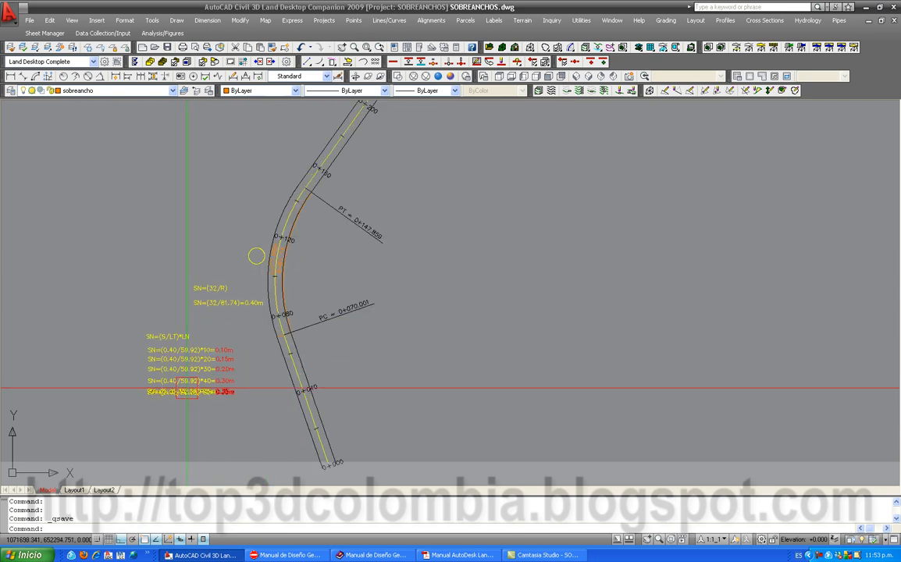
{"action": "scroll", "coordinate": [122, 363], "scroll_direction": "up", "scroll_amount": 3}
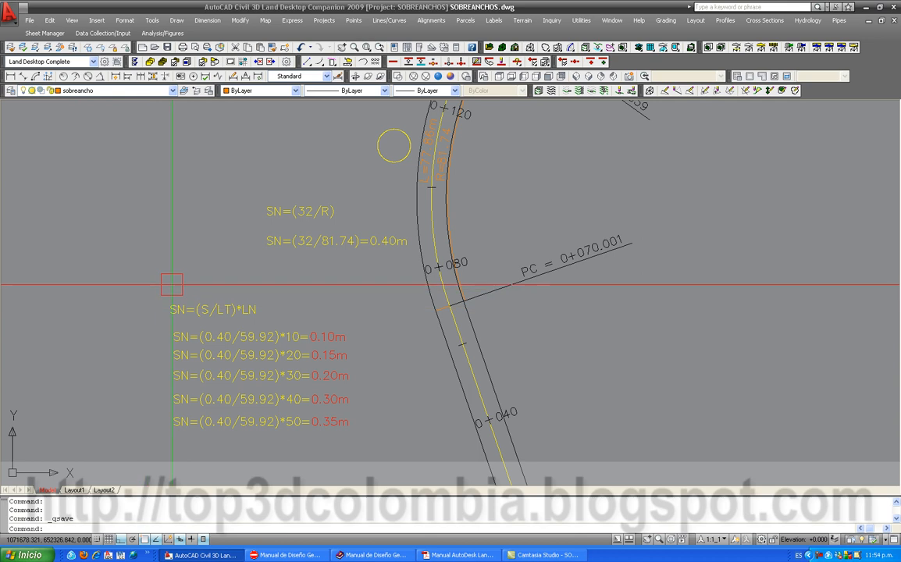
{"action": "scroll", "coordinate": [273, 277], "scroll_direction": "down", "scroll_amount": 2}
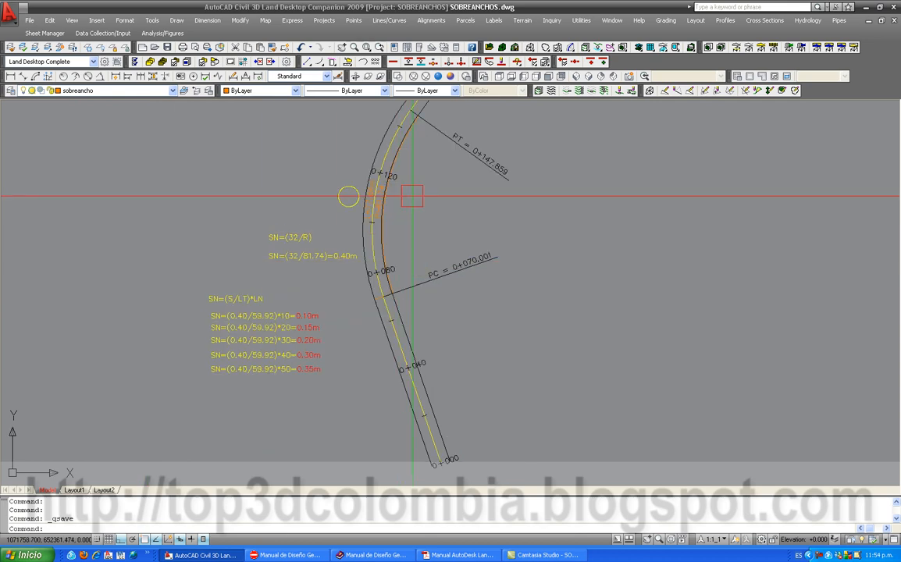
{"action": "middle_click_drag", "start_coordinate": [412, 196], "coordinate": [343, 236]}
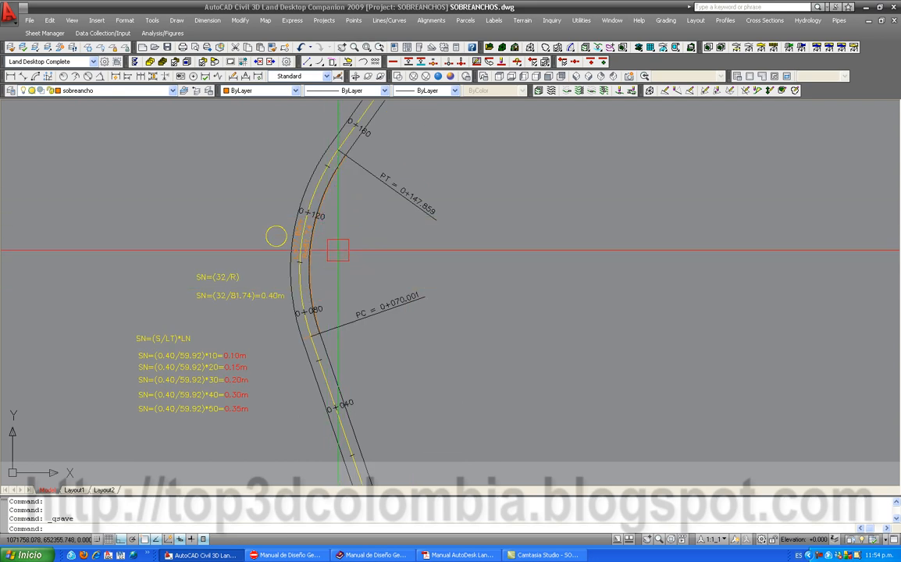
{"action": "middle_click_drag", "start_coordinate": [364, 370], "coordinate": [362, 330]}
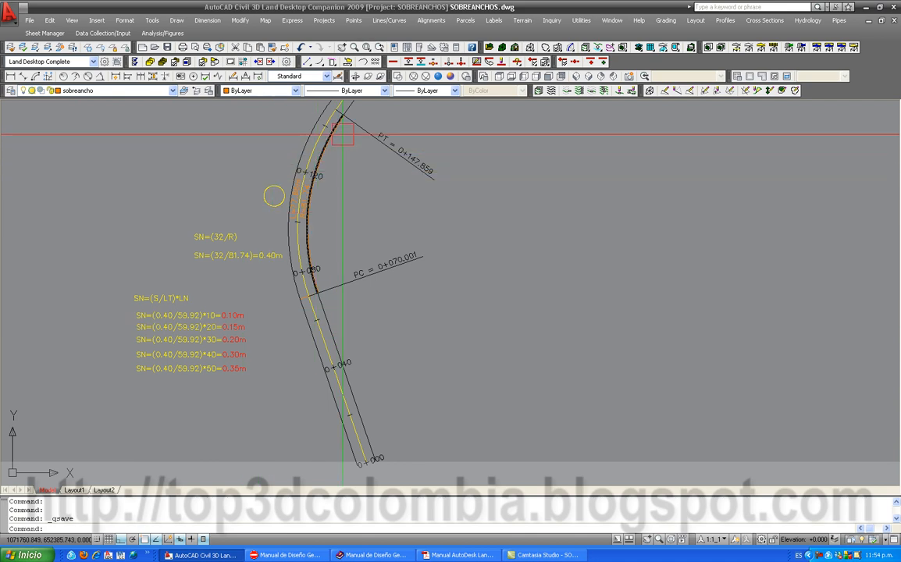
{"action": "scroll", "coordinate": [339, 135], "scroll_direction": "up", "scroll_amount": 2}
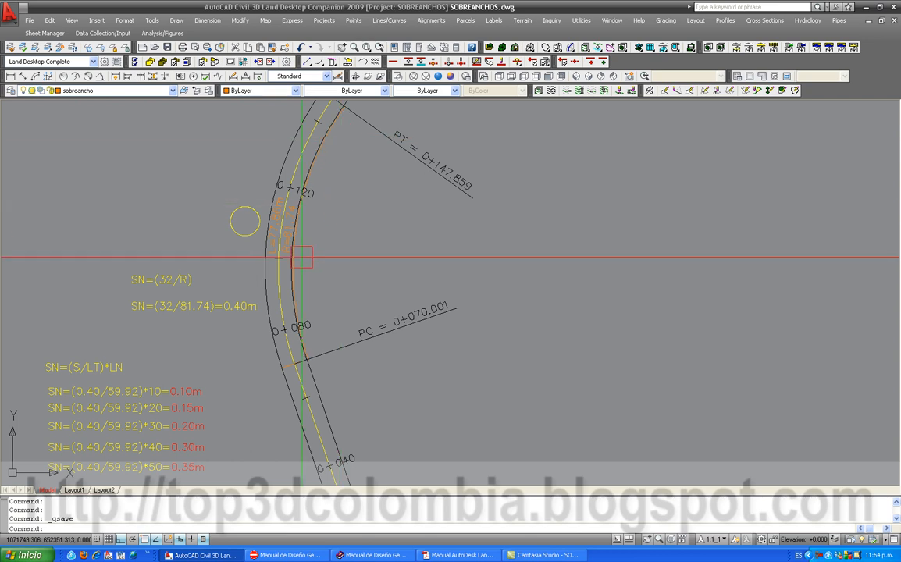
{"action": "scroll", "coordinate": [343, 201], "scroll_direction": "down", "scroll_amount": 2}
{"action": "middle_click_drag", "start_coordinate": [321, 314], "coordinate": [321, 261]}
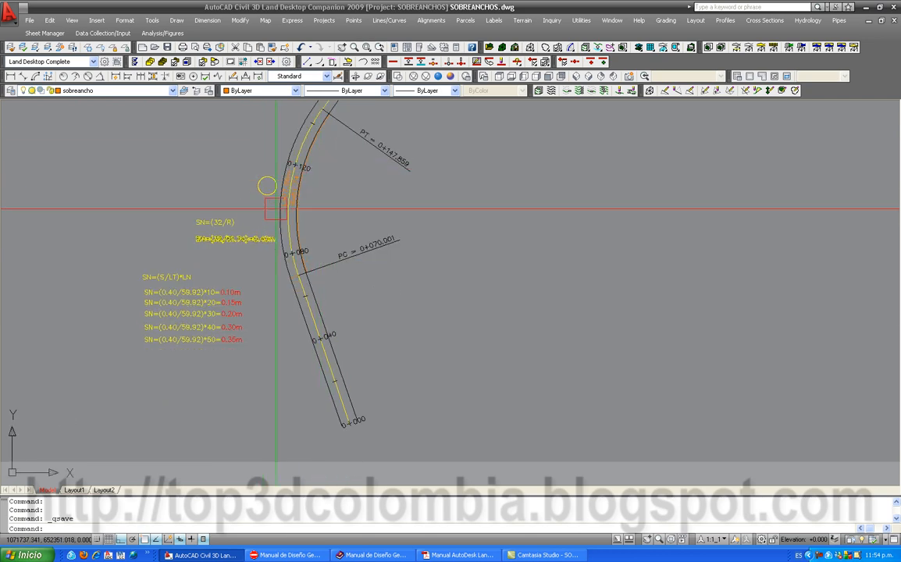
{"action": "scroll", "coordinate": [309, 275], "scroll_direction": "up", "scroll_amount": 2}
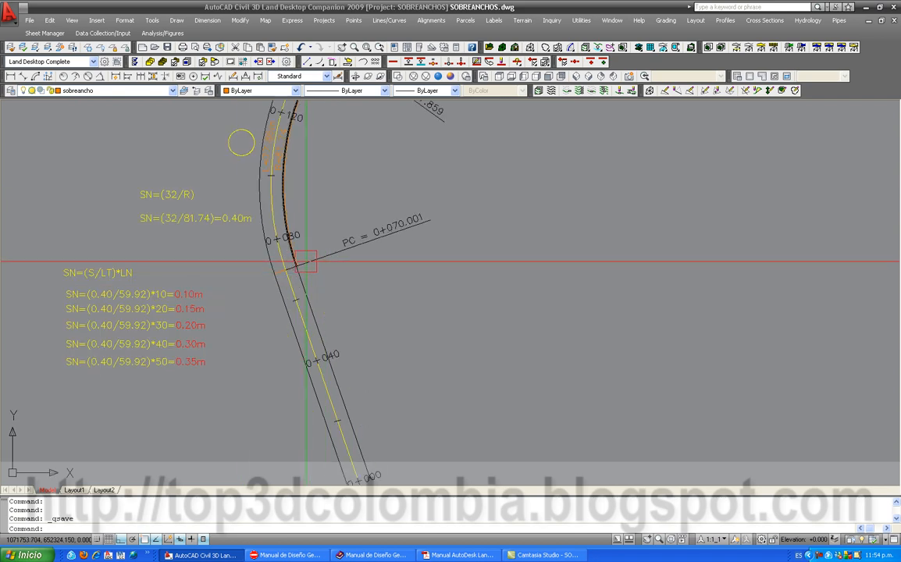
{"action": "scroll", "coordinate": [308, 275], "scroll_direction": "up", "scroll_amount": 2}
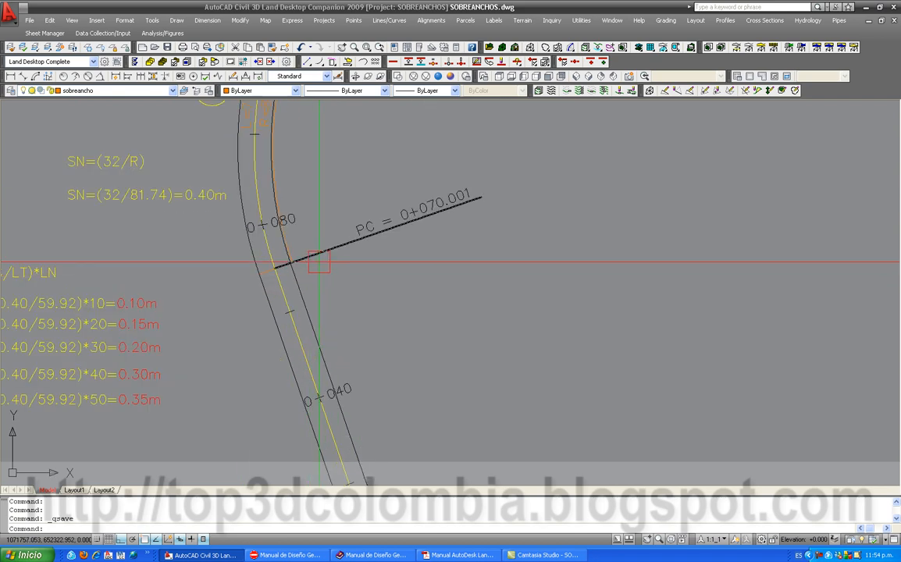
{"action": "scroll", "coordinate": [374, 321], "scroll_direction": "down", "scroll_amount": 3}
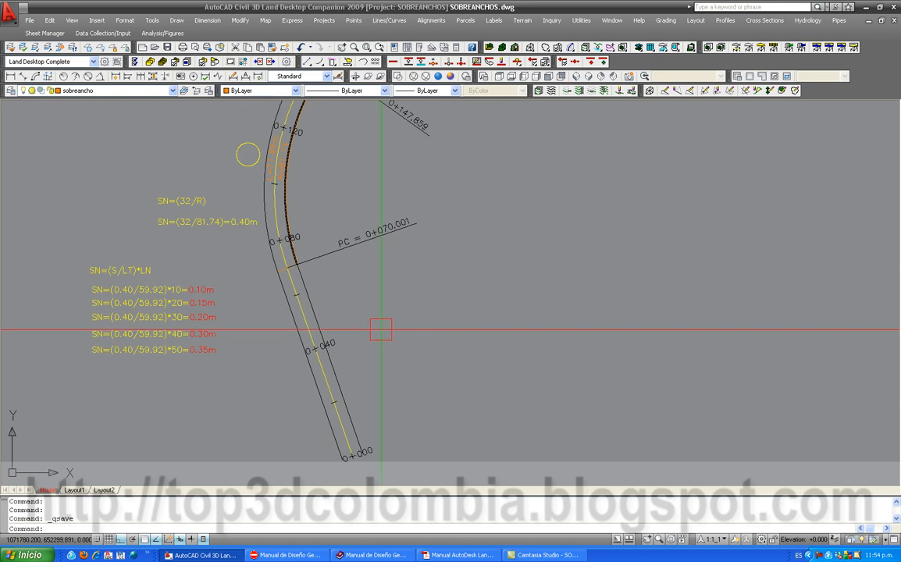
{"action": "scroll", "coordinate": [377, 323], "scroll_direction": "up", "scroll_amount": 1}
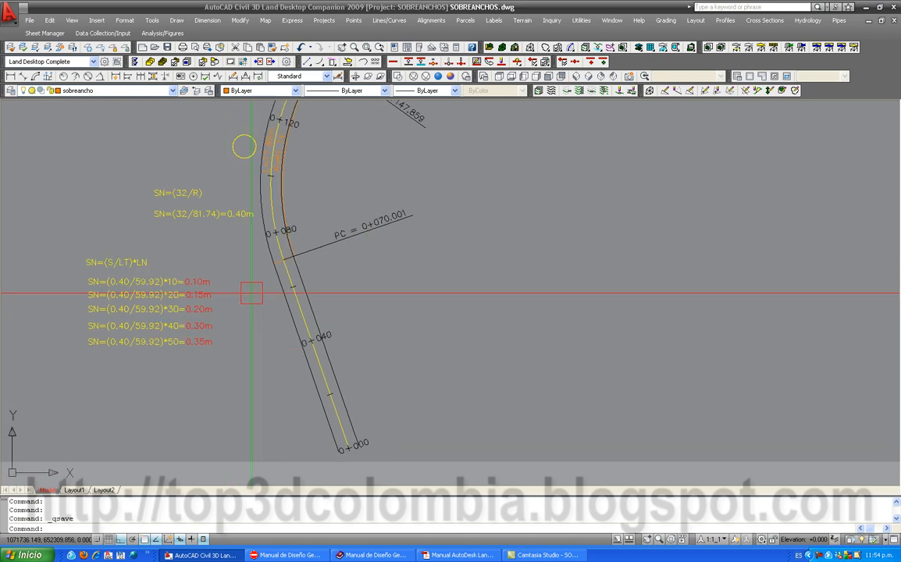
Offset the cross line at the PC by the transition length of 59.92 m along the entry tangent toward station 0+000.
{"action": "scroll", "coordinate": [245, 295], "scroll_direction": "up", "scroll_amount": 1}
{"action": "scroll", "coordinate": [281, 259], "scroll_direction": "up", "scroll_amount": 1}
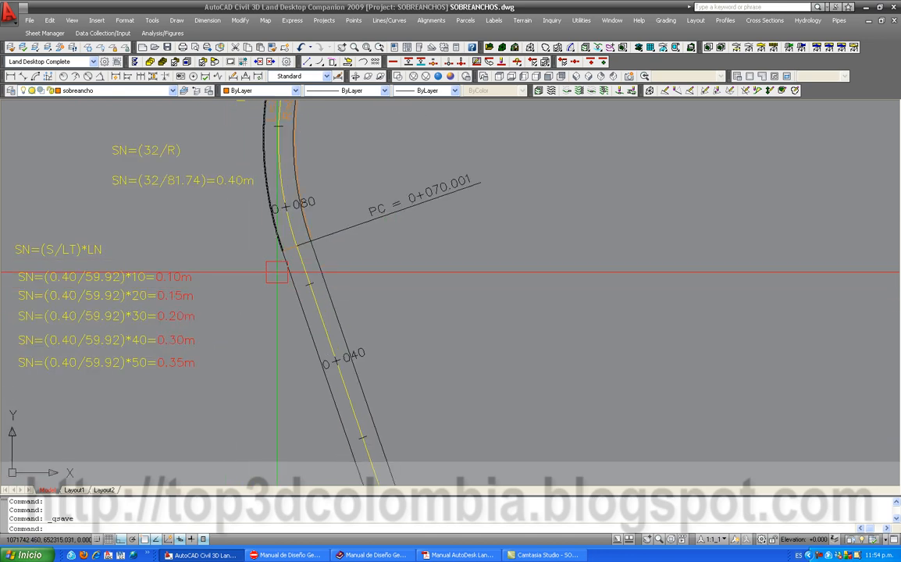
{"action": "type", "text": "o"}
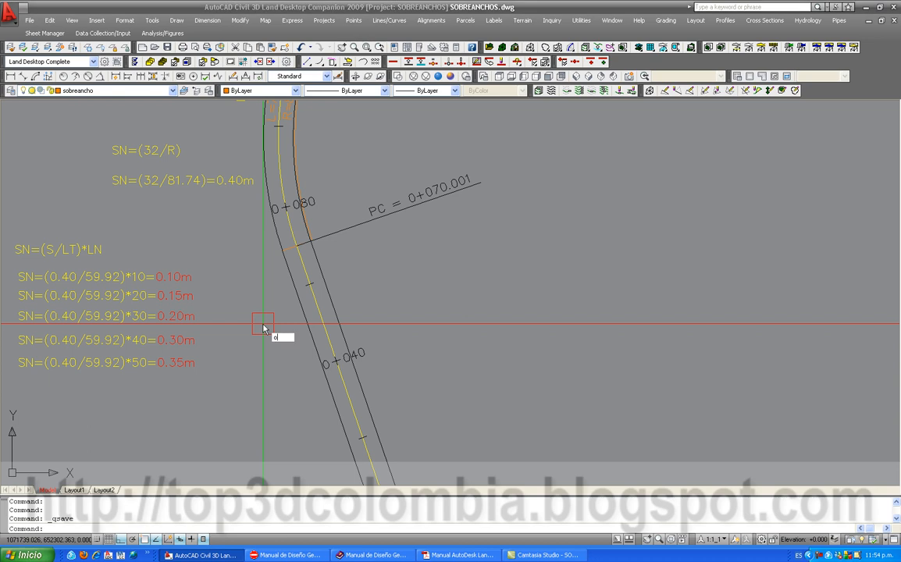
{"action": "key", "text": "Return"}
{"action": "type", "text": "59"}
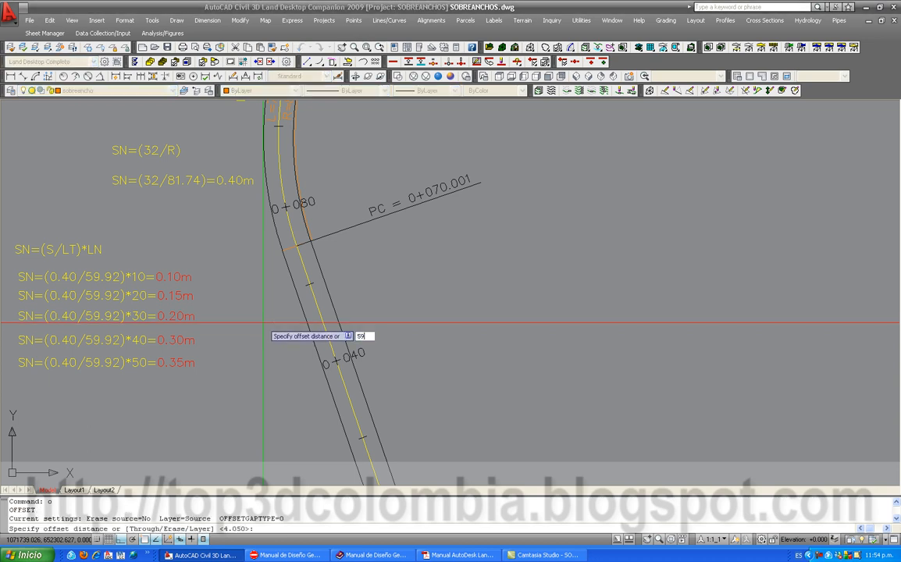
{"action": "key", "text": "Return"}
{"action": "scroll", "coordinate": [278, 217], "scroll_direction": "up", "scroll_amount": 5}
{"action": "left_click", "coordinate": [278, 217]}
{"action": "scroll", "coordinate": [276, 195], "scroll_direction": "down", "scroll_amount": 8}
{"action": "left_click", "coordinate": [382, 320]}
{"action": "key", "text": "Escape"}
{"action": "scroll", "coordinate": [335, 342], "scroll_direction": "up", "scroll_amount": 3}
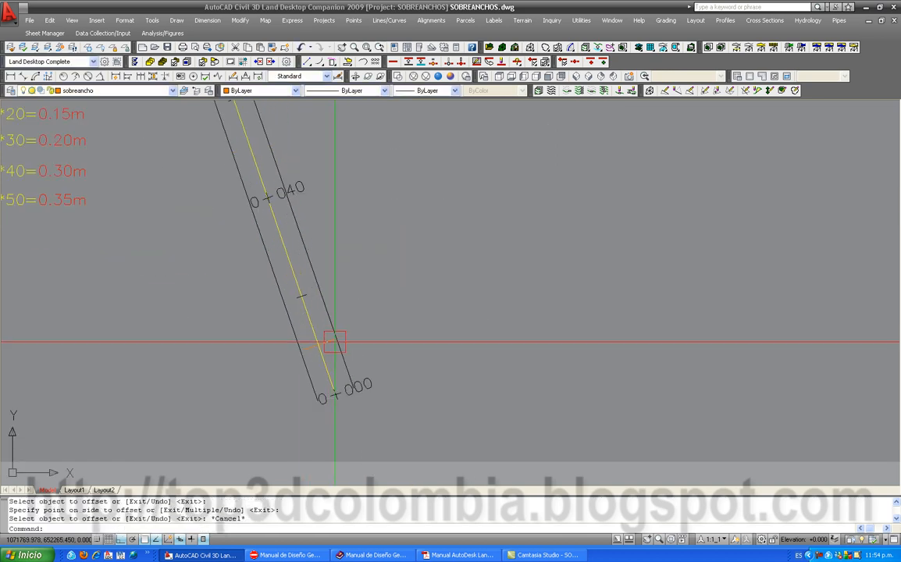
{"action": "scroll", "coordinate": [332, 341], "scroll_direction": "up", "scroll_amount": 3}
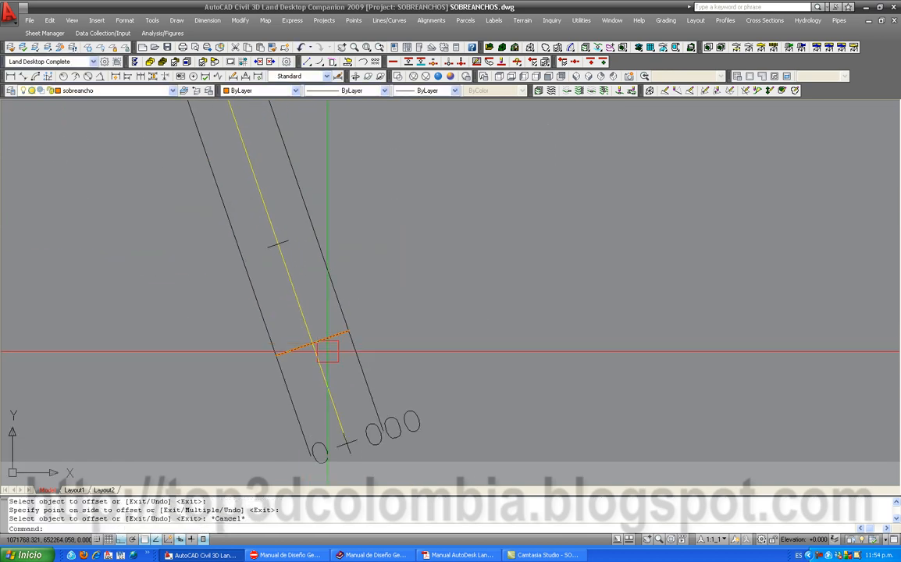
Offset the cross line at the transition start by 10 m twice along the entry tangent toward the PC.
{"action": "scroll", "coordinate": [328, 343], "scroll_direction": "down", "scroll_amount": 3}
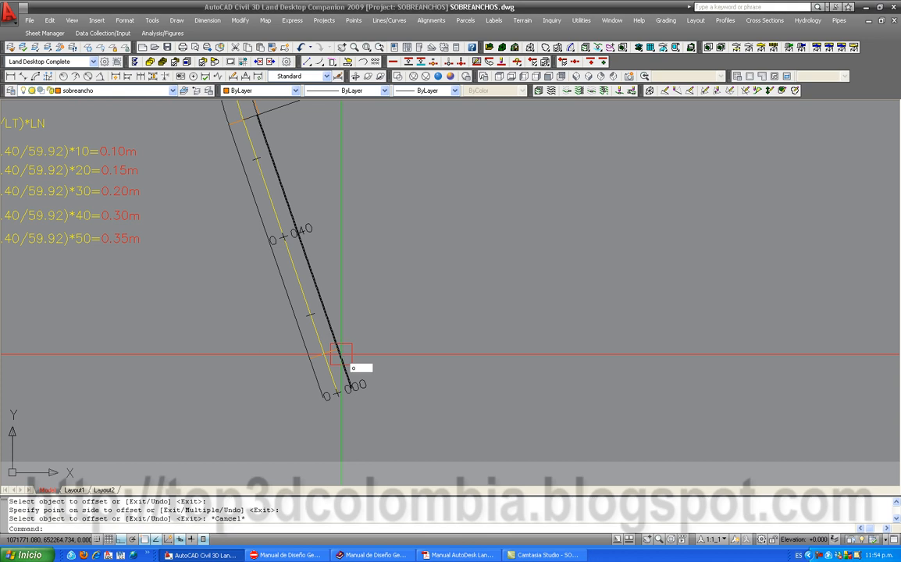
{"action": "key", "text": "Return"}
{"action": "type", "text": "10"}
{"action": "key", "text": "Return"}
{"action": "scroll", "coordinate": [341, 358], "scroll_direction": "up", "scroll_amount": 3}
{"action": "left_click", "coordinate": [312, 356]}
{"action": "left_click", "coordinate": [309, 341]}
{"action": "scroll", "coordinate": [297, 328], "scroll_direction": "down", "scroll_amount": 3}
{"action": "scroll", "coordinate": [292, 303], "scroll_direction": "up", "scroll_amount": 3}
{"action": "left_click", "coordinate": [285, 263]}
{"action": "left_click", "coordinate": [273, 227]}
{"action": "scroll", "coordinate": [342, 384], "scroll_direction": "down", "scroll_amount": 3}
{"action": "scroll", "coordinate": [283, 294], "scroll_direction": "up", "scroll_amount": 3}
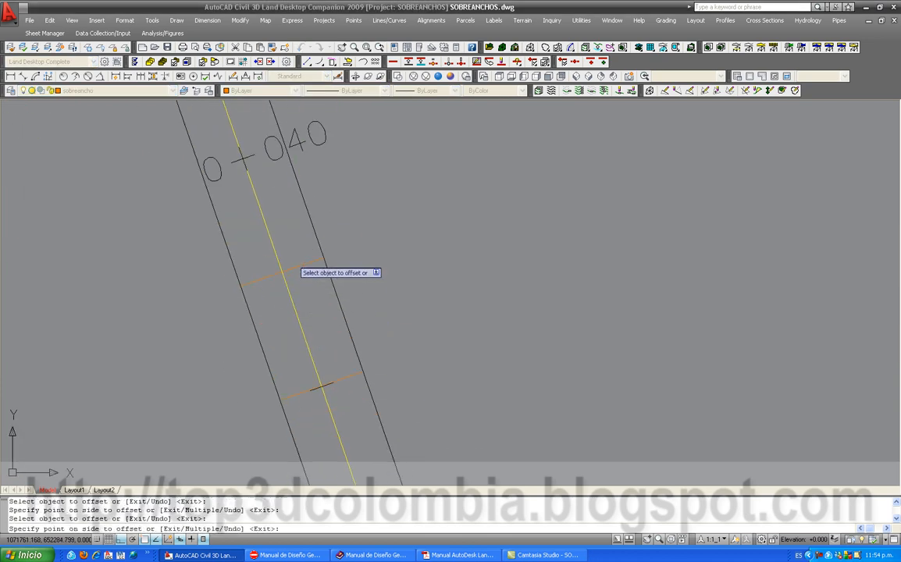
Continue offsetting the cross lines at 10 m intervals along the entry tangent, past 0+040 toward the PC.
{"action": "middle_click_drag", "start_coordinate": [280, 217], "coordinate": [334, 384]}
{"action": "scroll", "coordinate": [335, 380], "scroll_direction": "up", "scroll_amount": 5}
{"action": "left_click", "coordinate": [336, 377]}
{"action": "left_click", "coordinate": [381, 460]}
{"action": "scroll", "coordinate": [336, 359], "scroll_direction": "down", "scroll_amount": 5}
{"action": "left_click", "coordinate": [343, 331]}
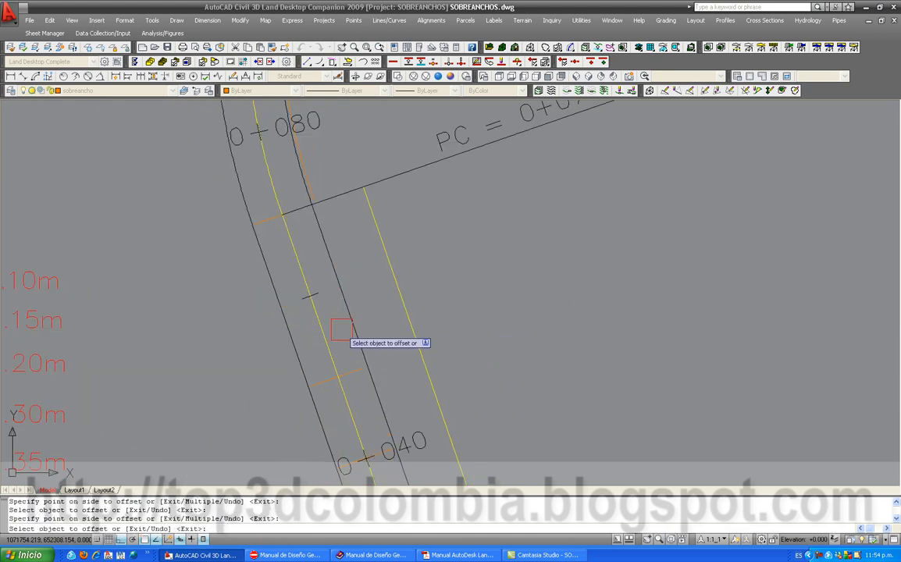
{"action": "scroll", "coordinate": [363, 367], "scroll_direction": "up", "scroll_amount": 3}
{"action": "left_click", "coordinate": [350, 370]}
{"action": "left_click", "coordinate": [328, 339]}
{"action": "scroll", "coordinate": [328, 359], "scroll_direction": "down", "scroll_amount": 4}
Delete the stray offset copy of the yellow centerline beside the entry tangent.
{"action": "key", "text": "Escape"}
{"action": "left_click", "coordinate": [393, 341]}
{"action": "key", "text": "Delete"}
{"action": "scroll", "coordinate": [393, 351], "scroll_direction": "down", "scroll_amount": 3}
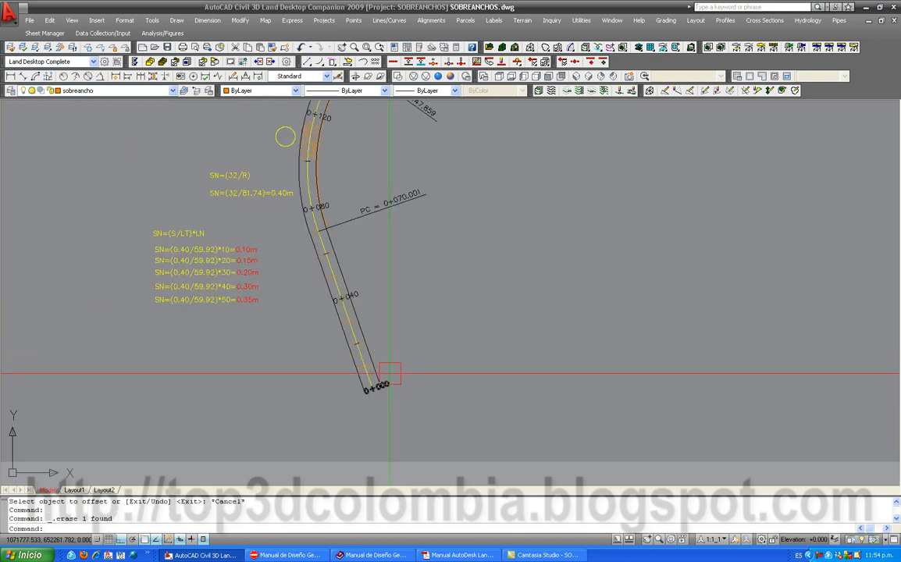
{"action": "left_click", "coordinate": [389, 20]}
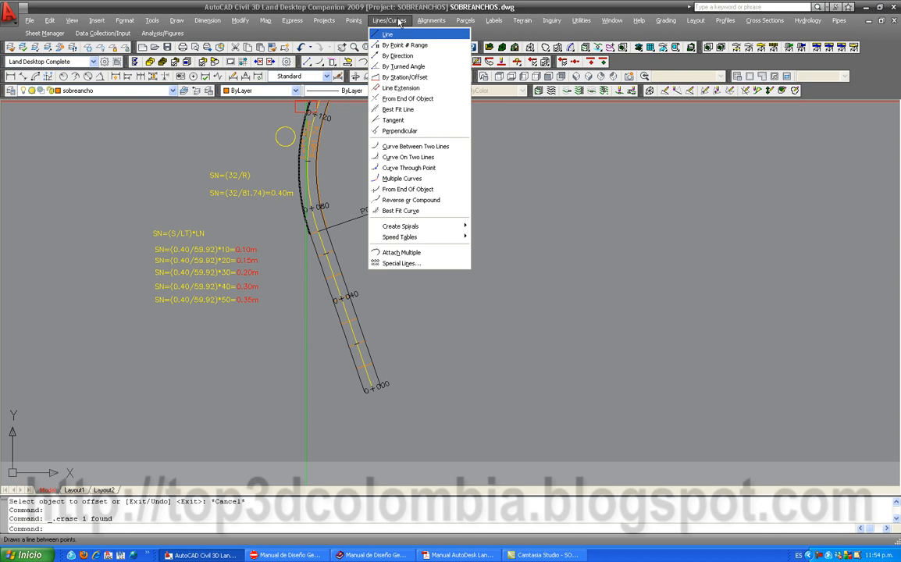
{"action": "left_click", "coordinate": [413, 93]}
{"action": "scroll", "coordinate": [374, 371], "scroll_direction": "up", "scroll_amount": 5}
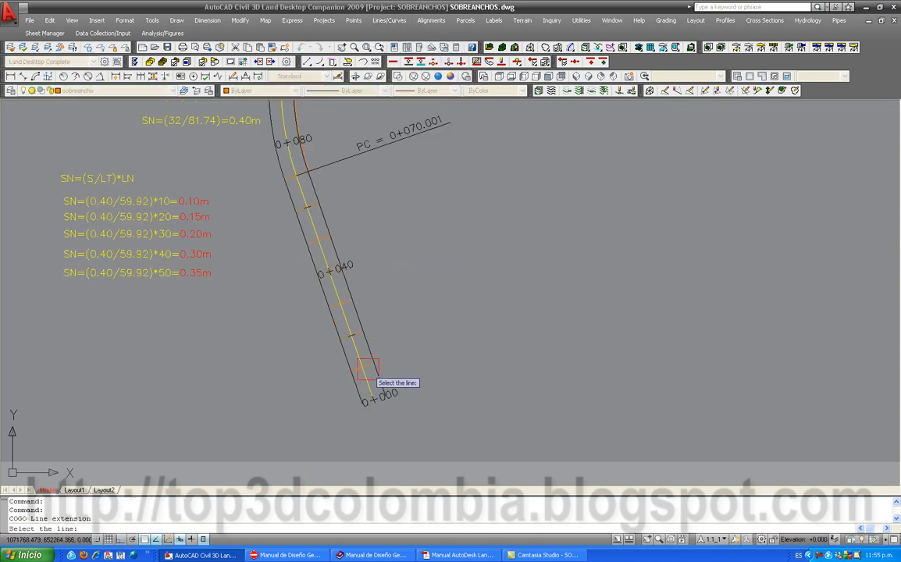
{"action": "scroll", "coordinate": [367, 371], "scroll_direction": "down", "scroll_amount": 2}
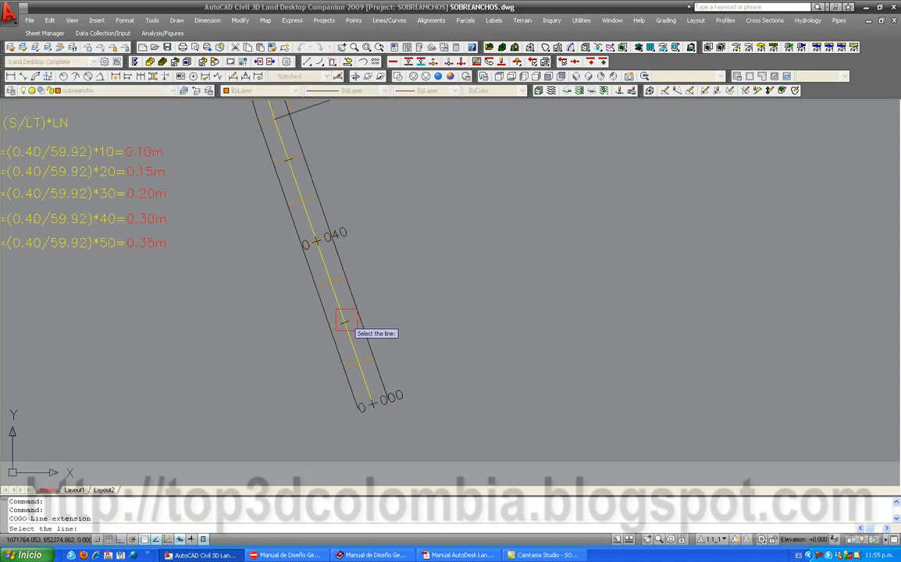
{"action": "scroll", "coordinate": [346, 321], "scroll_direction": "up", "scroll_amount": 3}
{"action": "scroll", "coordinate": [362, 332], "scroll_direction": "up", "scroll_amount": 2}
{"action": "scroll", "coordinate": [352, 322], "scroll_direction": "down", "scroll_amount": 4}
{"action": "scroll", "coordinate": [359, 323], "scroll_direction": "up", "scroll_amount": 3}
{"action": "left_click", "coordinate": [356, 321]}
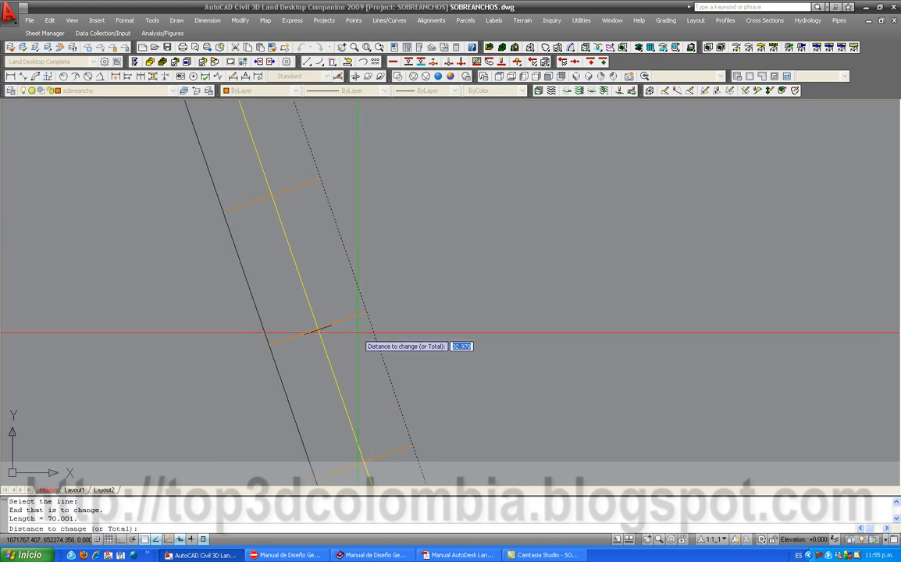
{"action": "key", "text": "Escape"}
Extend the inner end of the first cross line after the transition start by 0.1 m with Line Extension.
{"action": "scroll", "coordinate": [347, 325], "scroll_direction": "up", "scroll_amount": 3}
{"action": "key", "text": "Return"}
{"action": "left_click", "coordinate": [382, 300]}
{"action": "type", "text": ".1"}
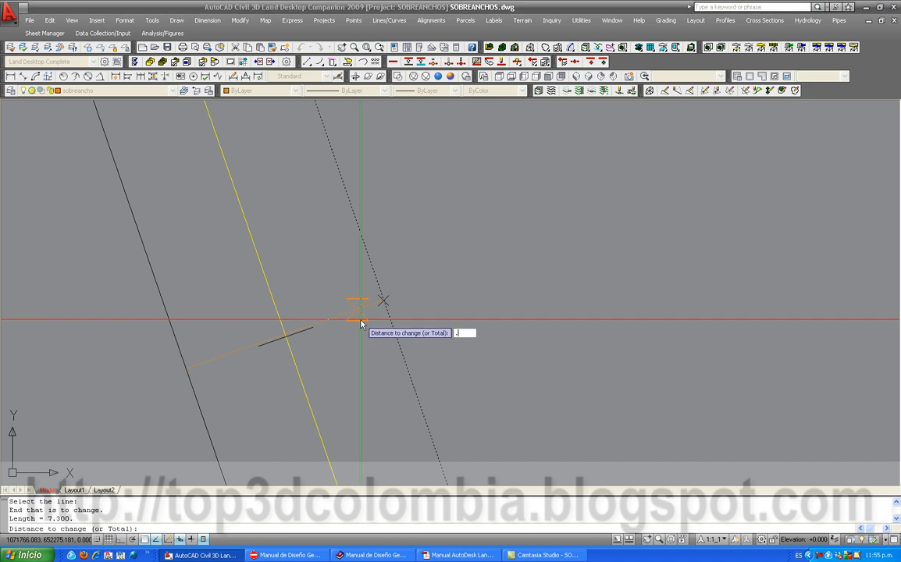
{"action": "key", "text": "Return"}
{"action": "scroll", "coordinate": [384, 298], "scroll_direction": "up", "scroll_amount": 3}
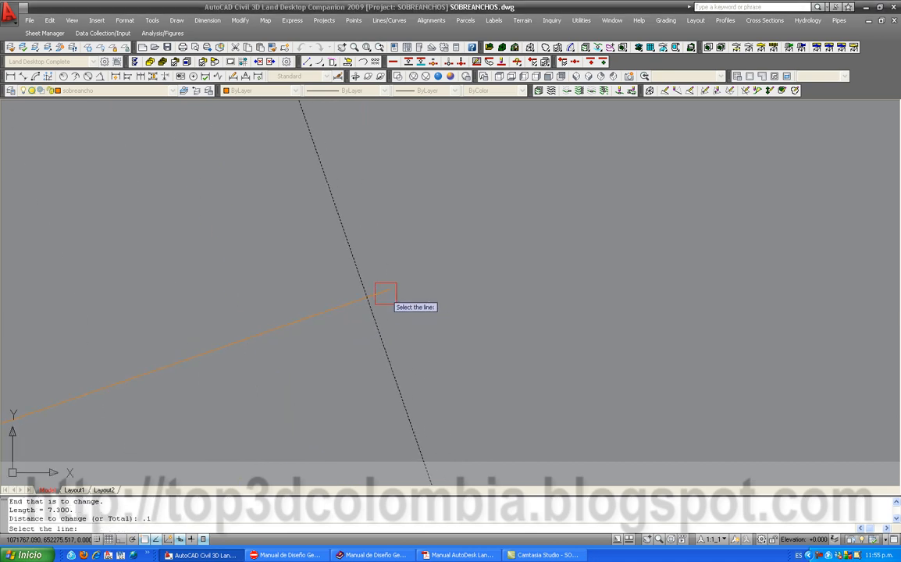
Extend the inner end of the cross line just before 0+040 by 0.15 m.
{"action": "scroll", "coordinate": [425, 355], "scroll_direction": "down", "scroll_amount": 5}
{"action": "scroll", "coordinate": [403, 355], "scroll_direction": "up", "scroll_amount": 5}
{"action": "left_click", "coordinate": [424, 310]}
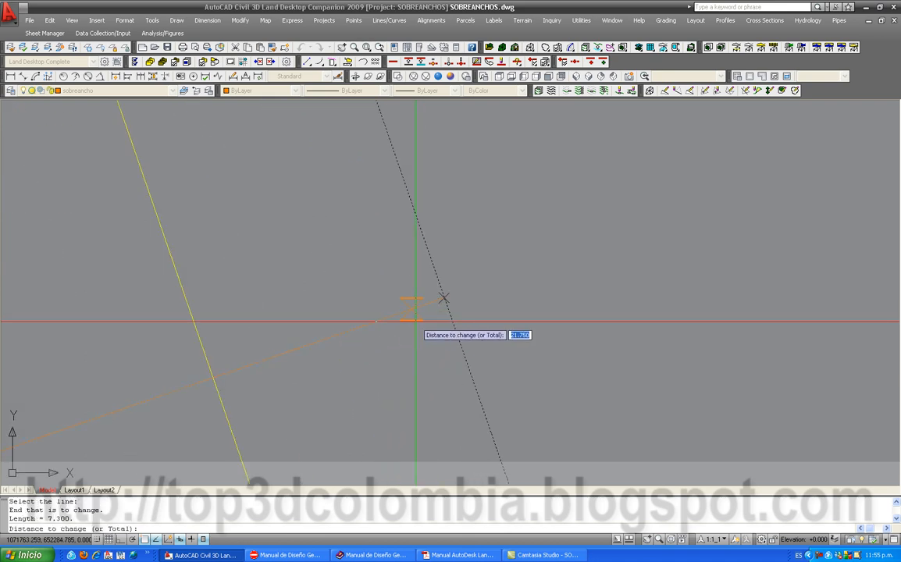
{"action": "key", "text": "Return"}
{"action": "scroll", "coordinate": [442, 299], "scroll_direction": "down", "scroll_amount": 4}
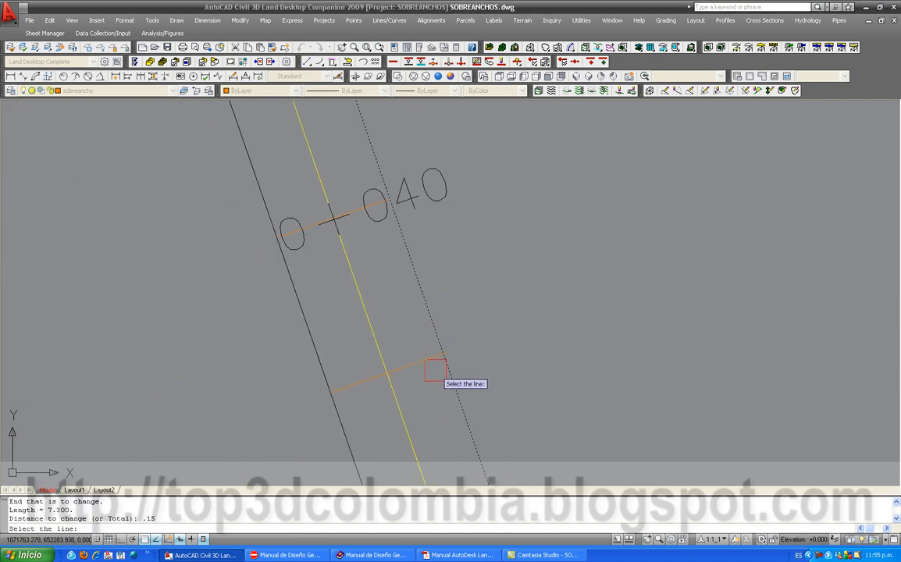
Extend the inner end of the cross line at station 0+040 by 0.3 m.
{"action": "scroll", "coordinate": [415, 339], "scroll_direction": "up", "scroll_amount": 5}
{"action": "left_click", "coordinate": [404, 265]}
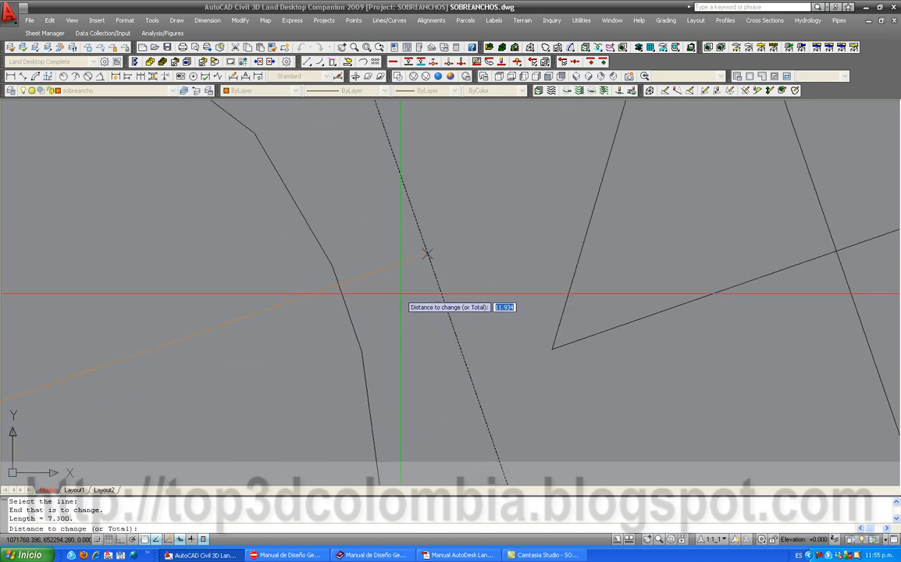
{"action": "type", "text": ".3"}
{"action": "key", "text": "Return"}
{"action": "scroll", "coordinate": [432, 352], "scroll_direction": "up", "scroll_amount": 5}
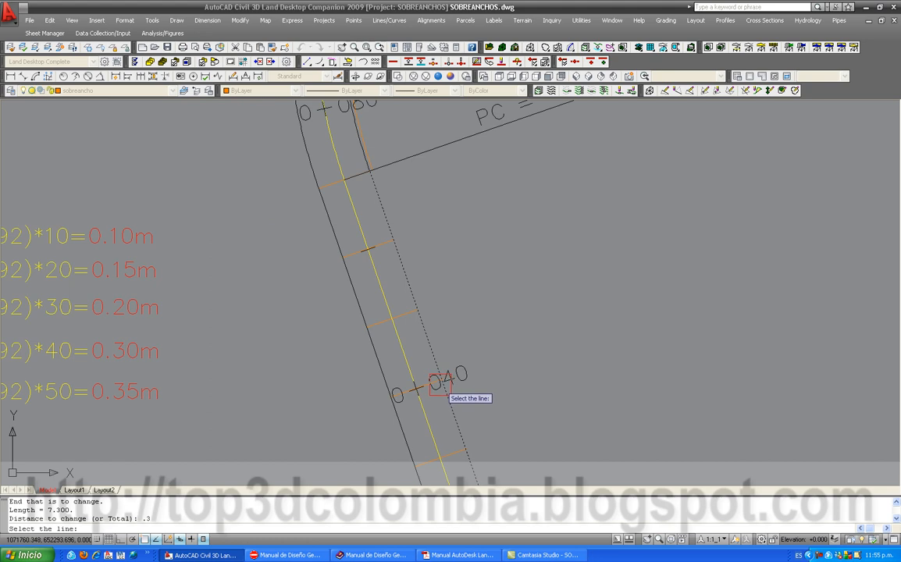
Examine the extended cross lines along the entry tangent around station 0+040 against the widening values.
{"action": "scroll", "coordinate": [408, 316], "scroll_direction": "up", "scroll_amount": 8}
{"action": "scroll", "coordinate": [417, 302], "scroll_direction": "down", "scroll_amount": 7}
{"action": "scroll", "coordinate": [417, 303], "scroll_direction": "down", "scroll_amount": 8}
{"action": "scroll", "coordinate": [447, 375], "scroll_direction": "up", "scroll_amount": 8}
{"action": "key", "text": "Escape"}
{"action": "scroll", "coordinate": [408, 333], "scroll_direction": "up", "scroll_amount": 5}
{"action": "left_click", "coordinate": [400, 313]}
{"action": "scroll", "coordinate": [400, 398], "scroll_direction": "down", "scroll_amount": 5}
{"action": "scroll", "coordinate": [371, 320], "scroll_direction": "up", "scroll_amount": 4}
{"action": "left_click", "coordinate": [352, 254]}
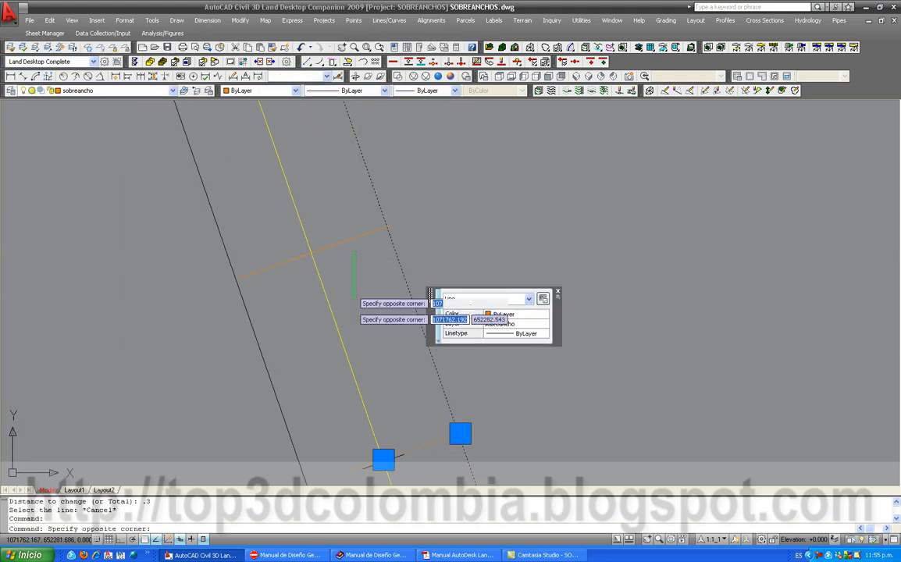
{"action": "left_click", "coordinate": [430, 299]}
{"action": "scroll", "coordinate": [368, 354], "scroll_direction": "down", "scroll_amount": 4}
{"action": "scroll", "coordinate": [329, 223], "scroll_direction": "down", "scroll_amount": 2}
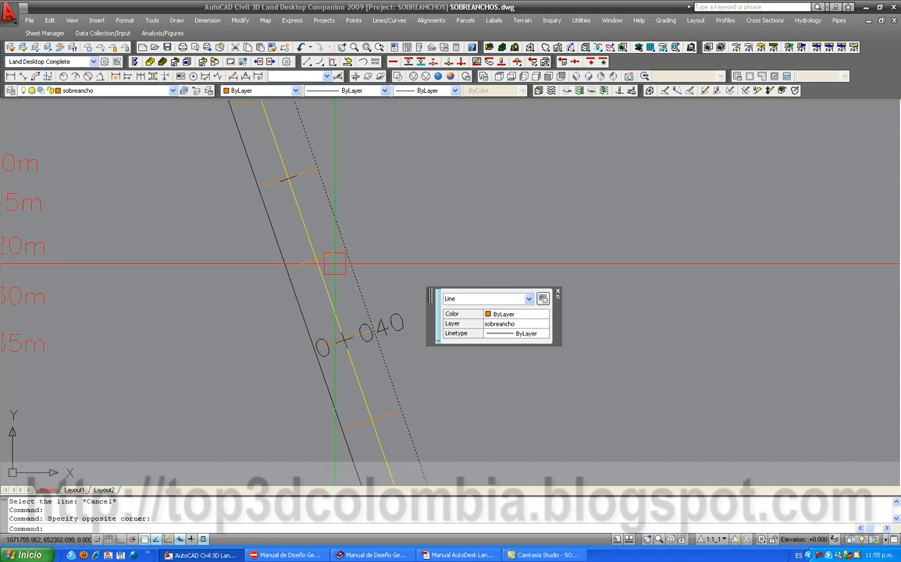
{"action": "scroll", "coordinate": [333, 274], "scroll_direction": "up", "scroll_amount": 2}
{"action": "key", "text": "Escape"}
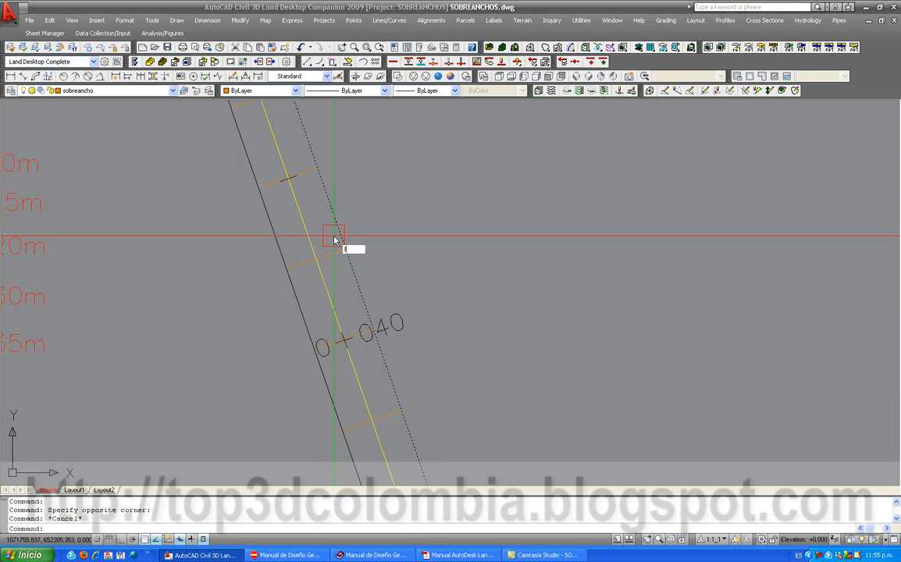
{"action": "type", "text": "ldd"}
{"action": "key", "text": "Return"}
{"action": "scroll", "coordinate": [338, 252], "scroll_direction": "up", "scroll_amount": 5}
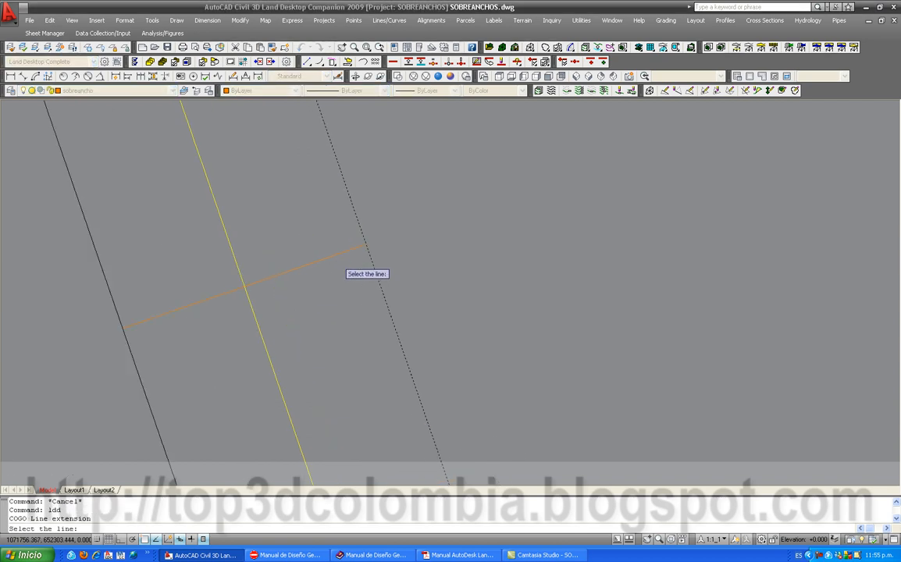
{"action": "left_click", "coordinate": [371, 235]}
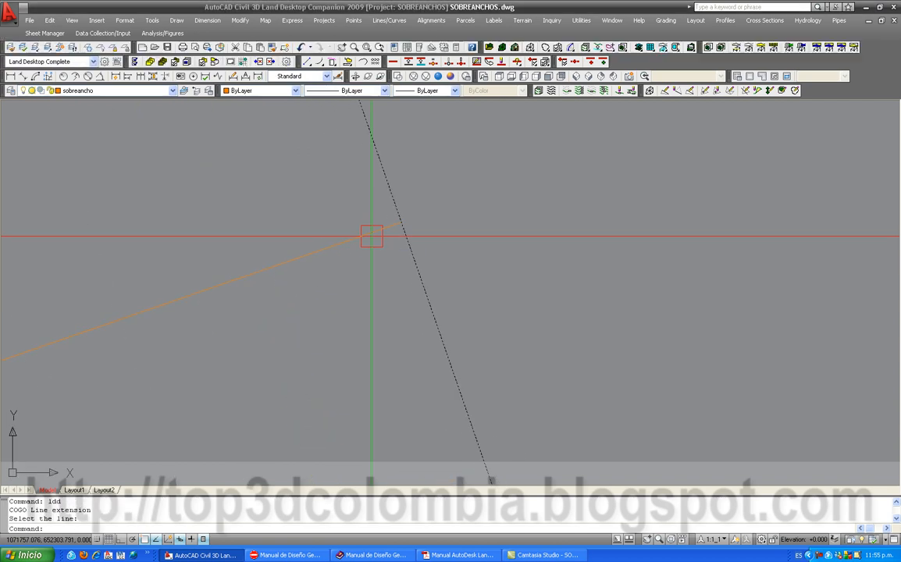
{"action": "key", "text": "Escape"}
Extend the inner end of the next cross line after 0+040 toward the PC by 0.3 m with Line Extension.
{"action": "left_click", "coordinate": [390, 21]}
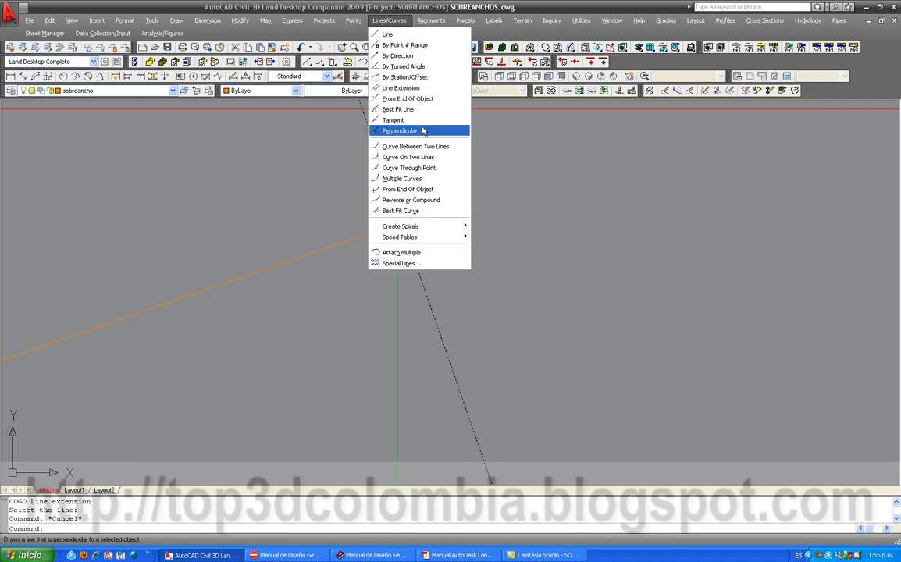
{"action": "left_click", "coordinate": [400, 87]}
{"action": "left_click", "coordinate": [400, 225]}
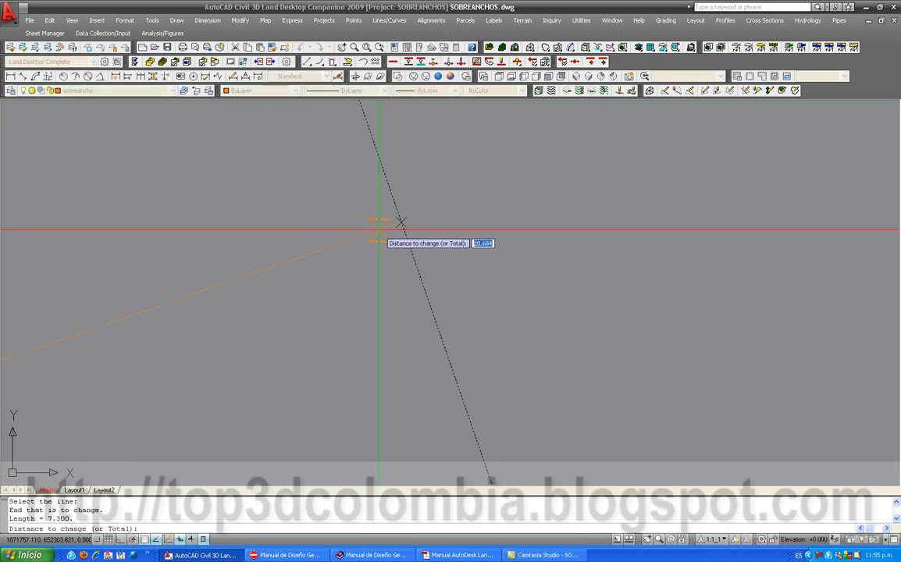
{"action": "scroll", "coordinate": [380, 234], "scroll_direction": "down", "scroll_amount": 5}
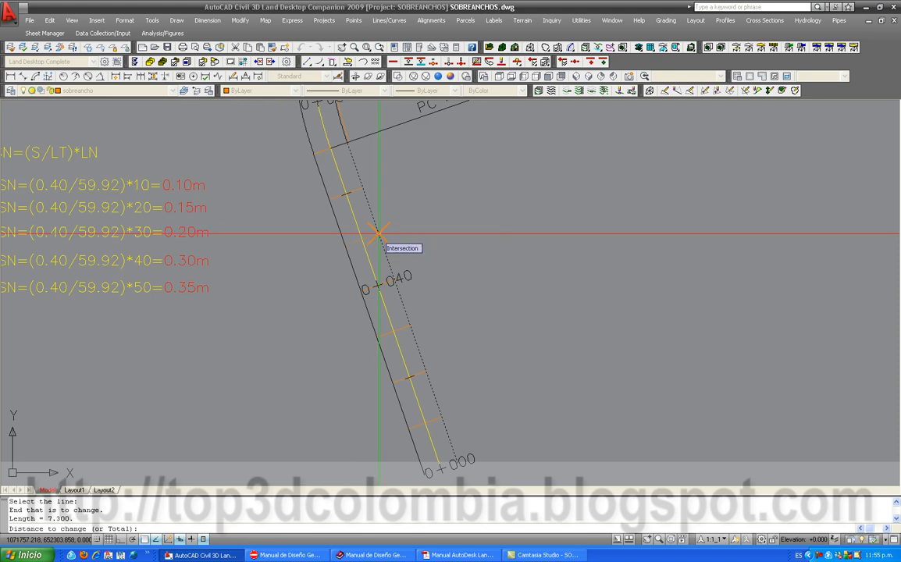
{"action": "scroll", "coordinate": [379, 233], "scroll_direction": "up", "scroll_amount": 5}
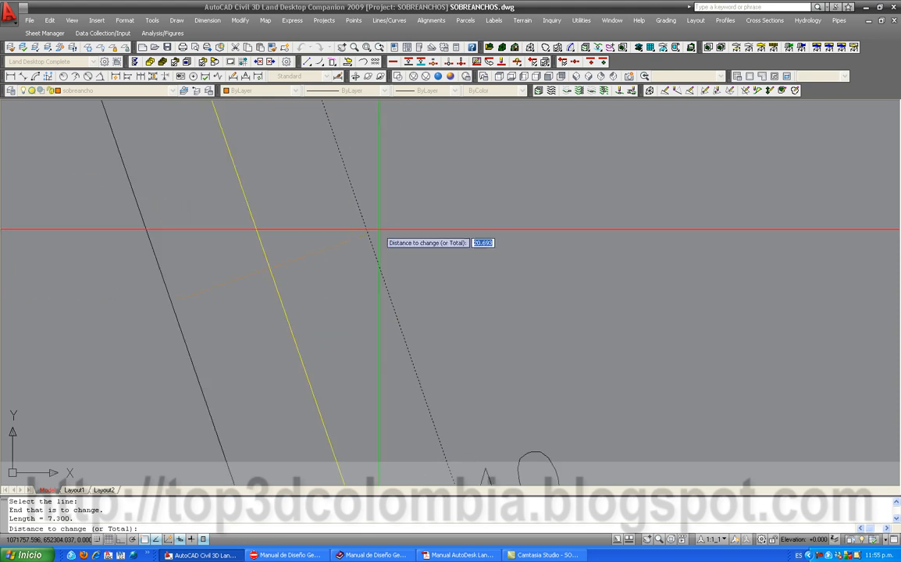
{"action": "type", "text": ".3"}
{"action": "key", "text": "Return"}
{"action": "scroll", "coordinate": [391, 257], "scroll_direction": "down", "scroll_amount": 4}
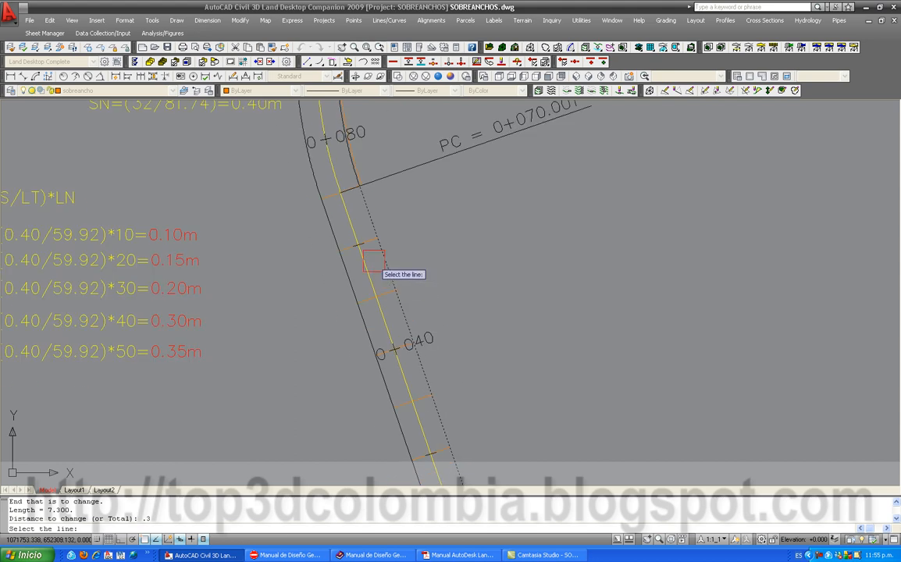
Extend the inner end of the last cross line before the PC by 0.35 m and end Line Extension.
{"action": "scroll", "coordinate": [373, 261], "scroll_direction": "up", "scroll_amount": 5}
{"action": "left_click", "coordinate": [386, 176]}
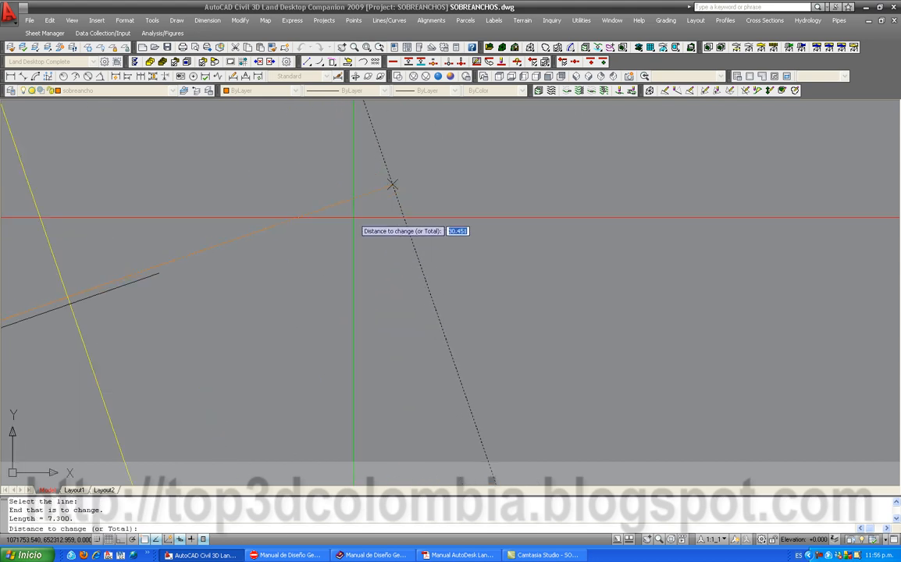
{"action": "type", "text": "."}
{"action": "key", "text": "Return"}
{"action": "scroll", "coordinate": [386, 279], "scroll_direction": "down", "scroll_amount": 3}
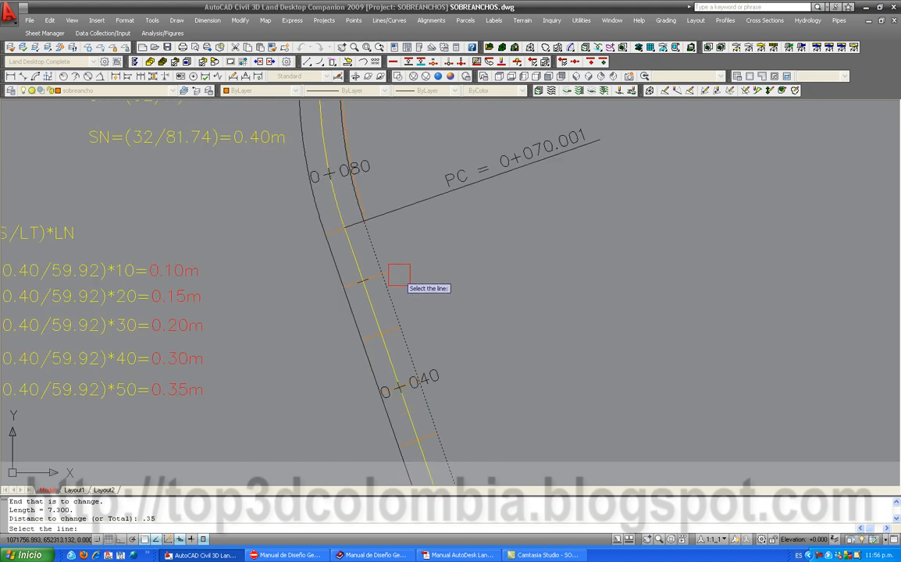
{"action": "key", "text": "Return"}
Start a polyline at the transition start on the inner road edge and run it through the first two extended cross line ends.
{"action": "scroll", "coordinate": [414, 289], "scroll_direction": "down", "scroll_amount": 5}
{"action": "scroll", "coordinate": [423, 378], "scroll_direction": "up", "scroll_amount": 5}
{"action": "type", "text": "pl"}
{"action": "key", "text": "Return"}
{"action": "scroll", "coordinate": [428, 377], "scroll_direction": "up", "scroll_amount": 5}
{"action": "left_click", "coordinate": [373, 344]}
{"action": "scroll", "coordinate": [484, 437], "scroll_direction": "down", "scroll_amount": 4}
{"action": "scroll", "coordinate": [414, 260], "scroll_direction": "up", "scroll_amount": 6}
{"action": "left_click", "coordinate": [372, 260]}
{"action": "scroll", "coordinate": [372, 260], "scroll_direction": "down", "scroll_amount": 4}
{"action": "scroll", "coordinate": [368, 157], "scroll_direction": "up", "scroll_amount": 5}
{"action": "left_click", "coordinate": [364, 124]}
Continue the polyline through the remaining extended cross line ends to the start of the widened curve edge at the PC.
{"action": "scroll", "coordinate": [364, 124], "scroll_direction": "down", "scroll_amount": 4}
{"action": "scroll", "coordinate": [420, 178], "scroll_direction": "up", "scroll_amount": 6}
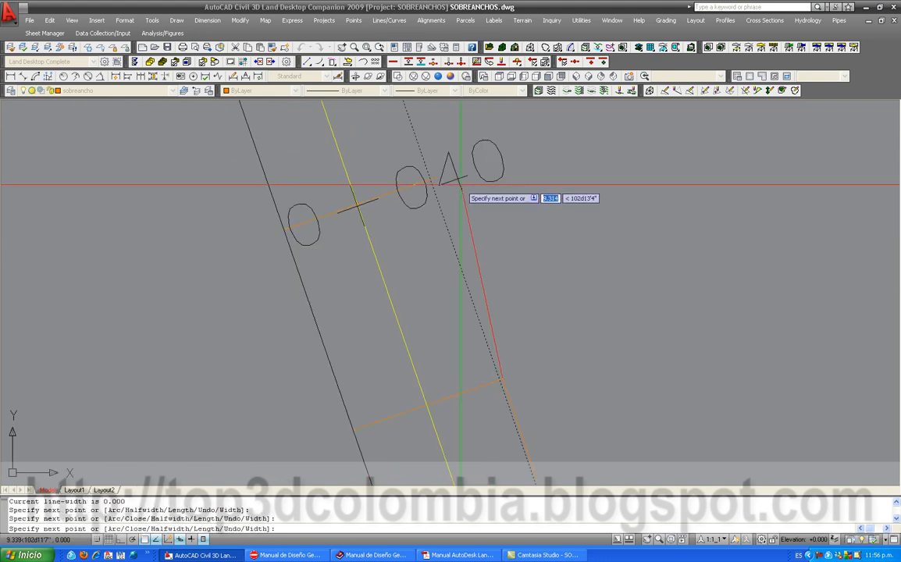
{"action": "left_click", "coordinate": [420, 178]}
{"action": "scroll", "coordinate": [420, 178], "scroll_direction": "down", "scroll_amount": 4}
{"action": "scroll", "coordinate": [429, 171], "scroll_direction": "up", "scroll_amount": 6}
{"action": "left_click", "coordinate": [415, 174]}
{"action": "scroll", "coordinate": [415, 174], "scroll_direction": "down", "scroll_amount": 4}
{"action": "scroll", "coordinate": [478, 469], "scroll_direction": "up", "scroll_amount": 6}
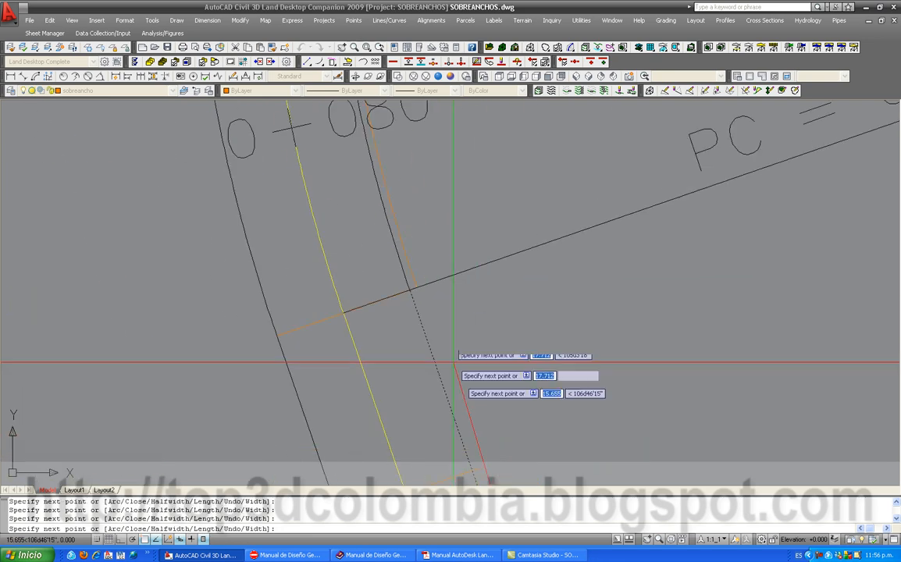
{"action": "scroll", "coordinate": [406, 295], "scroll_direction": "up", "scroll_amount": 6}
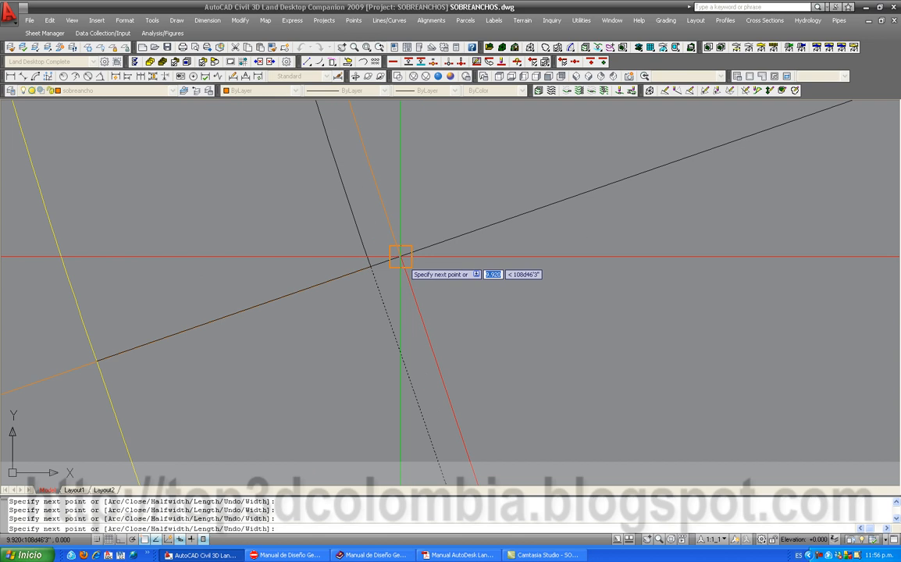
{"action": "right_click", "coordinate": [414, 279]}
{"action": "left_click", "coordinate": [426, 282]}
{"action": "scroll", "coordinate": [412, 295], "scroll_direction": "down", "scroll_amount": 8}
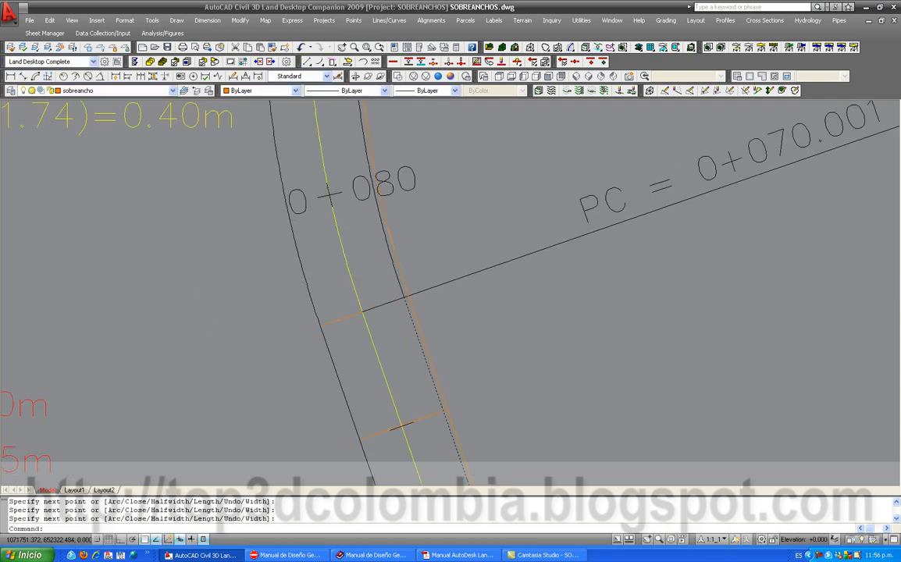
Examine the widened inner edge along the entry transition and the curve up to the PT, alongside the widening calculations.
{"action": "scroll", "coordinate": [458, 412], "scroll_direction": "up", "scroll_amount": 3}
{"action": "middle_click_drag", "start_coordinate": [472, 430], "coordinate": [392, 207]}
{"action": "scroll", "coordinate": [344, 218], "scroll_direction": "up", "scroll_amount": 5}
{"action": "scroll", "coordinate": [312, 136], "scroll_direction": "up", "scroll_amount": 2}
{"action": "middle_click_drag", "start_coordinate": [309, 132], "coordinate": [397, 397]}
{"action": "scroll", "coordinate": [396, 395], "scroll_direction": "down", "scroll_amount": 5}
{"action": "middle_click_drag", "start_coordinate": [337, 257], "coordinate": [360, 382]}
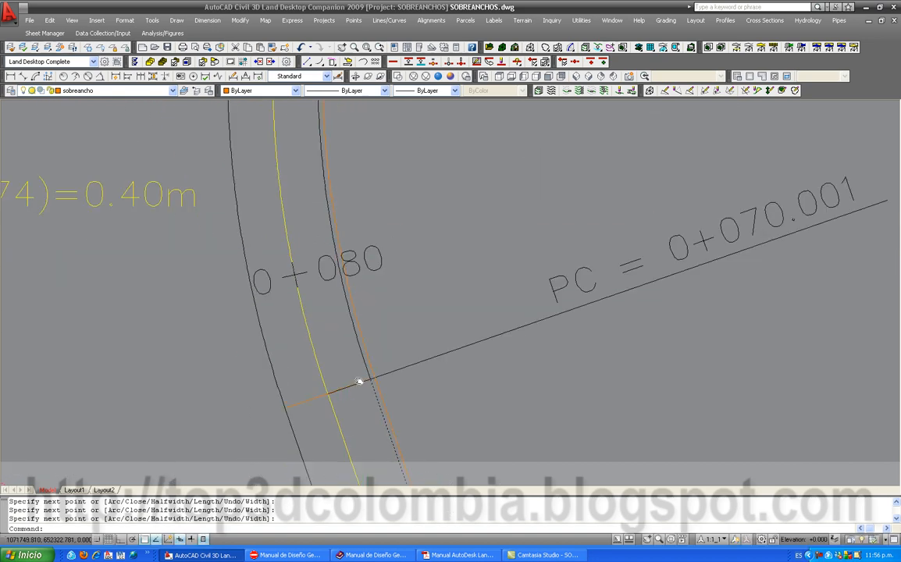
{"action": "middle_click_drag", "start_coordinate": [318, 224], "coordinate": [350, 466]}
{"action": "middle_click_drag", "start_coordinate": [320, 314], "coordinate": [308, 514]}
{"action": "scroll", "coordinate": [296, 341], "scroll_direction": "down", "scroll_amount": 2}
{"action": "scroll", "coordinate": [386, 183], "scroll_direction": "up", "scroll_amount": 3}
{"action": "middle_click_drag", "start_coordinate": [386, 183], "coordinate": [346, 296]}
{"action": "scroll", "coordinate": [352, 236], "scroll_direction": "down", "scroll_amount": 6}
{"action": "scroll", "coordinate": [363, 228], "scroll_direction": "down", "scroll_amount": 2}
{"action": "middle_click_drag", "start_coordinate": [349, 361], "coordinate": [356, 331]}
{"action": "scroll", "coordinate": [313, 331], "scroll_direction": "up", "scroll_amount": 3}
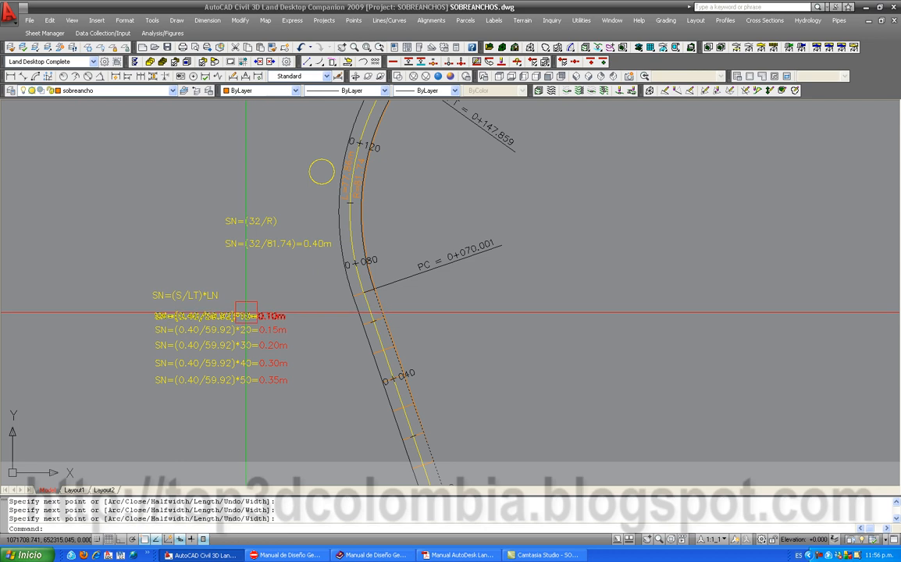
{"action": "middle_click_drag", "start_coordinate": [292, 207], "coordinate": [252, 346]}
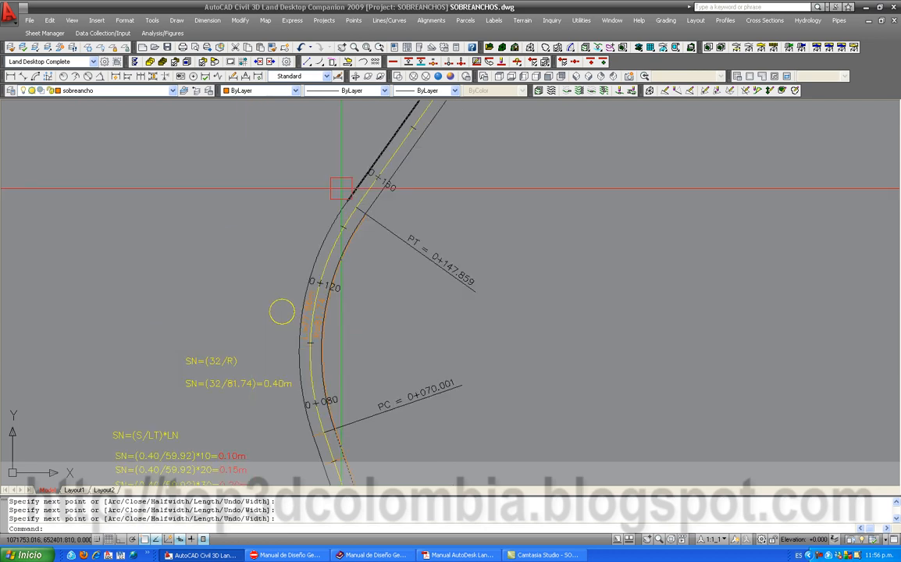
{"action": "middle_click_drag", "start_coordinate": [232, 455], "coordinate": [252, 355]}
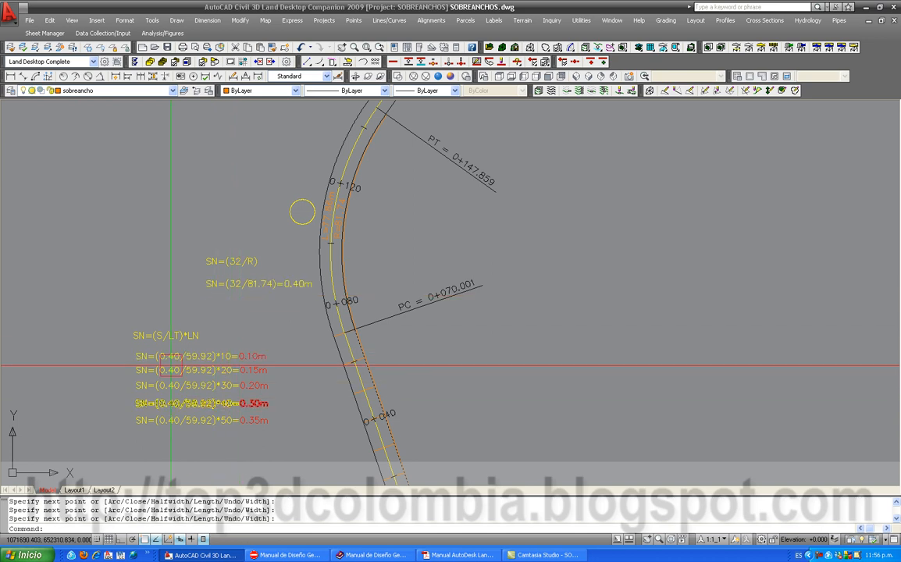
Set the Offset distance to 59.92 m and leave the command before choosing an object.
{"action": "mouse_move", "coordinate": [314, 252]}
{"action": "middle_mouse_down"}
{"action": "mouse_move", "coordinate": [225, 308]}
{"action": "mouse_move", "coordinate": [277, 349]}
{"action": "middle_mouse_up"}
{"action": "type", "text": "o"}
{"action": "key", "text": "Return"}
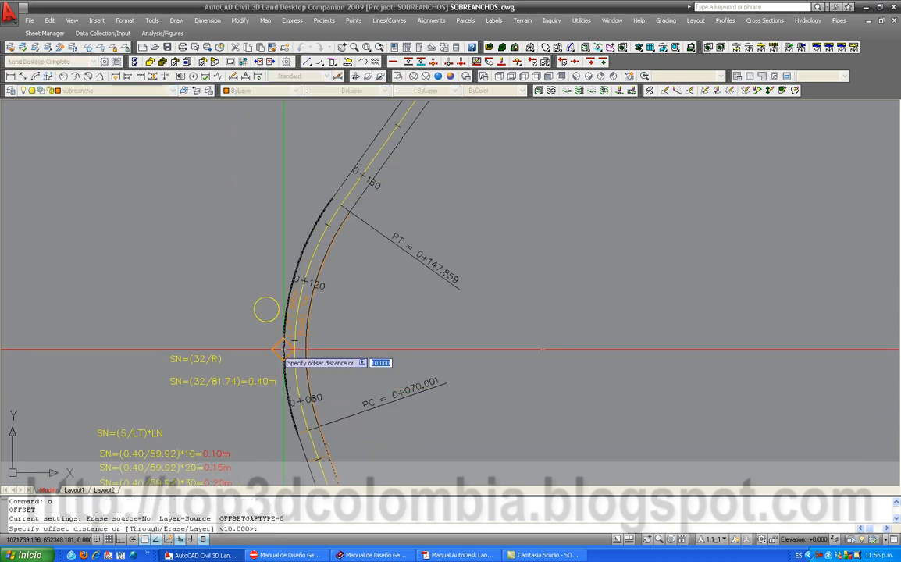
{"action": "type", "text": "5"}
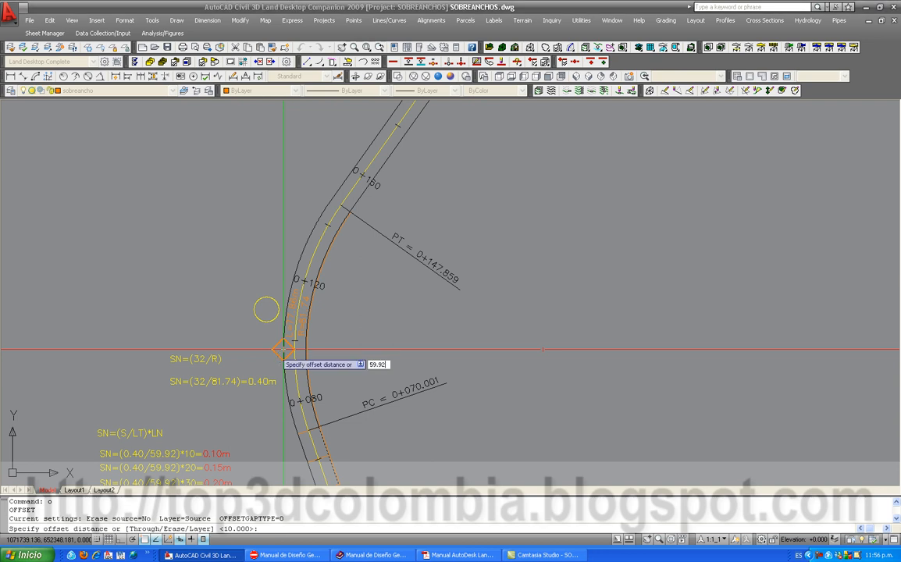
{"action": "type", "text": "9.92"}
{"action": "key", "text": "Return"}
{"action": "scroll", "coordinate": [336, 203], "scroll_direction": "up", "scroll_amount": 6}
{"action": "key", "text": "Escape"}
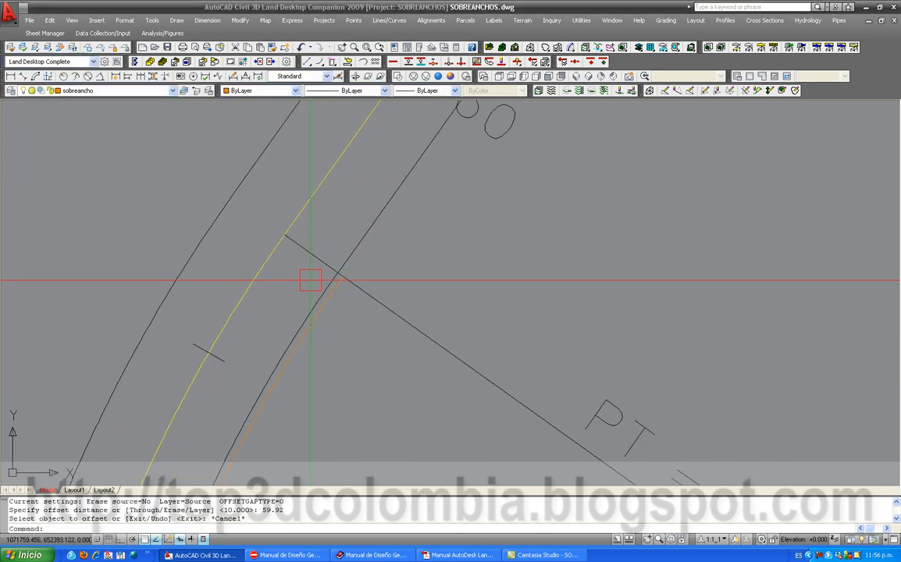
Draw a cross line at the PT between the inner road edge and the centerline.
{"action": "type", "text": "l"}
{"action": "key", "text": "Return"}
{"action": "scroll", "coordinate": [324, 271], "scroll_direction": "up", "scroll_amount": 3}
{"action": "left_click", "coordinate": [349, 276]}
{"action": "scroll", "coordinate": [397, 349], "scroll_direction": "down", "scroll_amount": 4}
{"action": "left_click", "coordinate": [338, 294]}
{"action": "key", "text": "Return"}
Offset the PT cross line 59.92 m along the exit tangent to mark the end of the transition.
{"action": "scroll", "coordinate": [321, 316], "scroll_direction": "down", "scroll_amount": 3}
{"action": "type", "text": "o"}
{"action": "key", "text": "Return"}
{"action": "key", "text": "Return"}
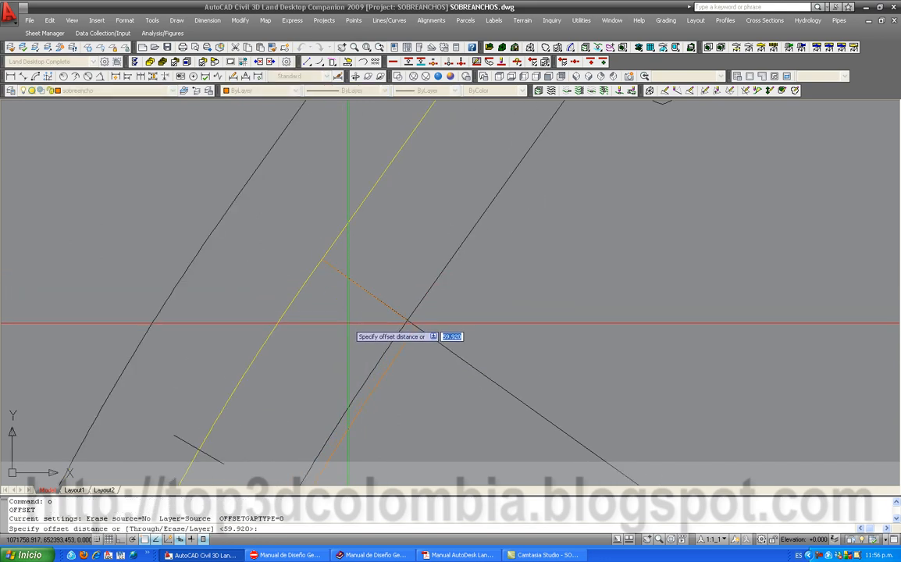
{"action": "left_click", "coordinate": [362, 304]}
{"action": "scroll", "coordinate": [447, 250], "scroll_direction": "down", "scroll_amount": 3}
{"action": "left_click", "coordinate": [476, 245]}
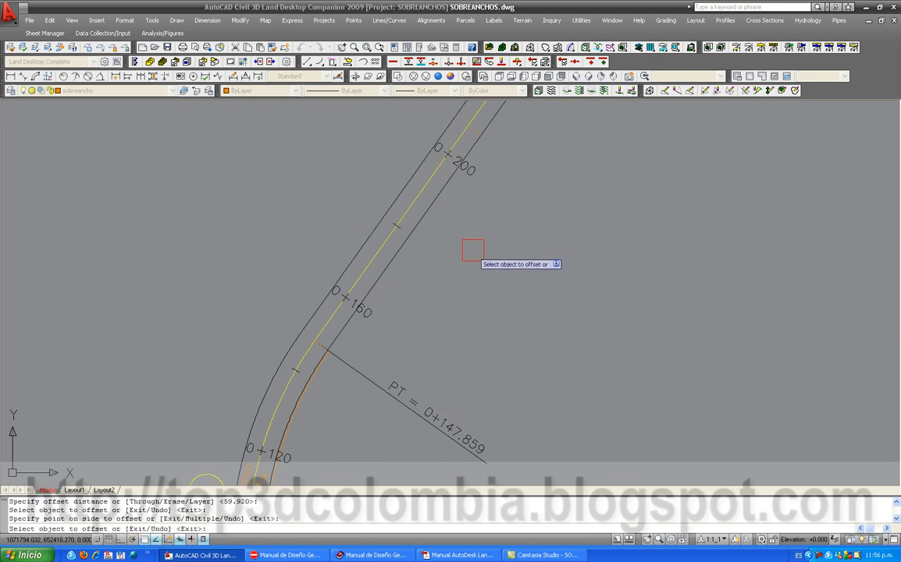
{"action": "key", "text": "Escape"}
Hide the station labels and tick marks along the alignment on the STALBL layer.
{"action": "scroll", "coordinate": [446, 213], "scroll_direction": "up", "scroll_amount": 2}
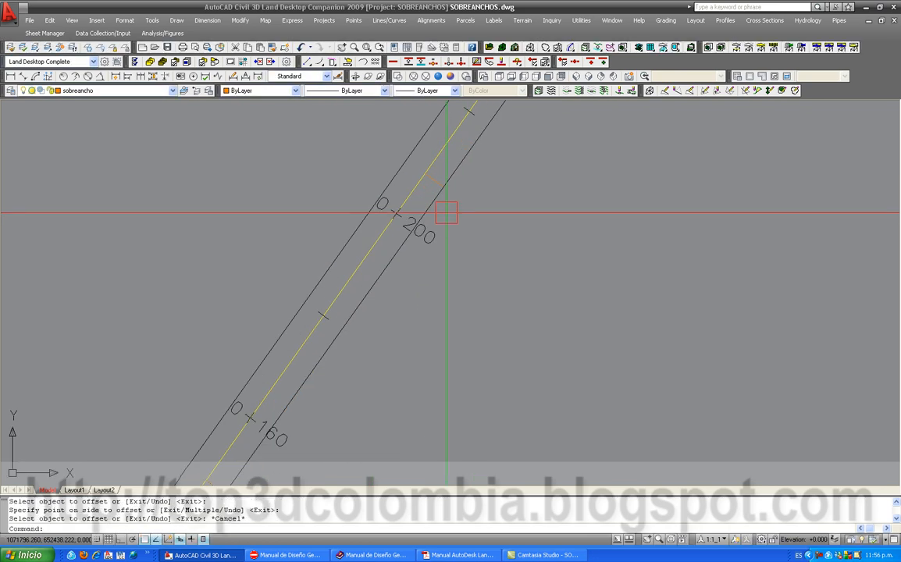
{"action": "type", "text": "qa"}
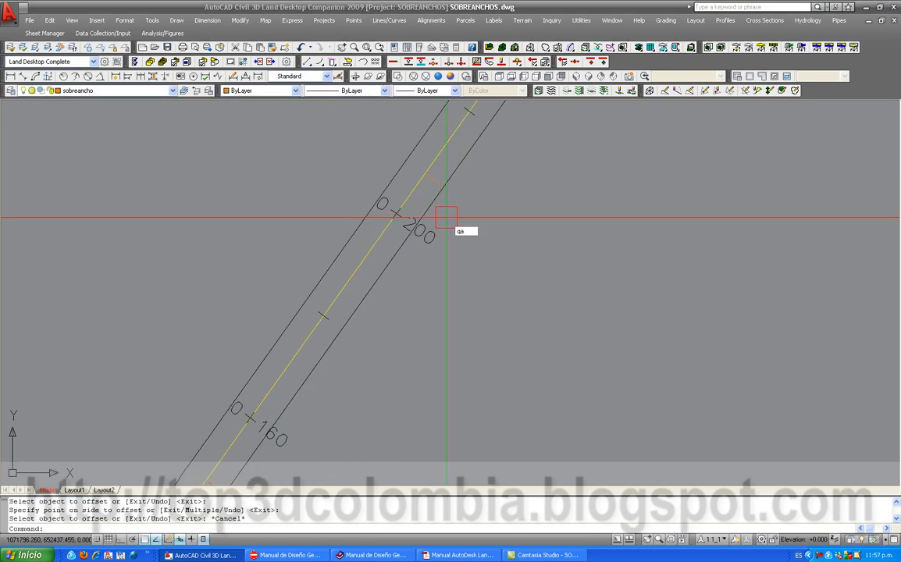
{"action": "key", "text": "Escape"}
{"action": "scroll", "coordinate": [417, 229], "scroll_direction": "up", "scroll_amount": 4}
{"action": "left_click", "coordinate": [417, 229]}
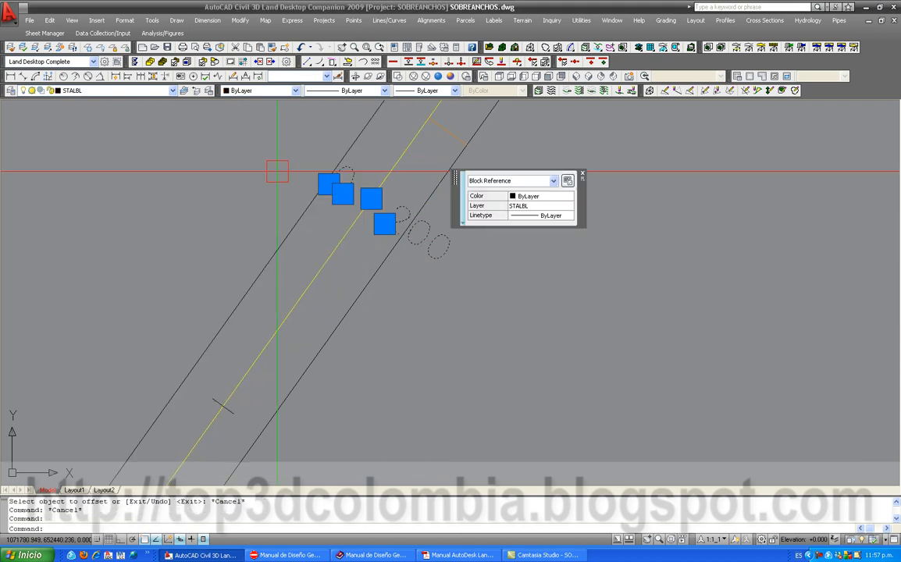
{"action": "left_click", "coordinate": [172, 92]}
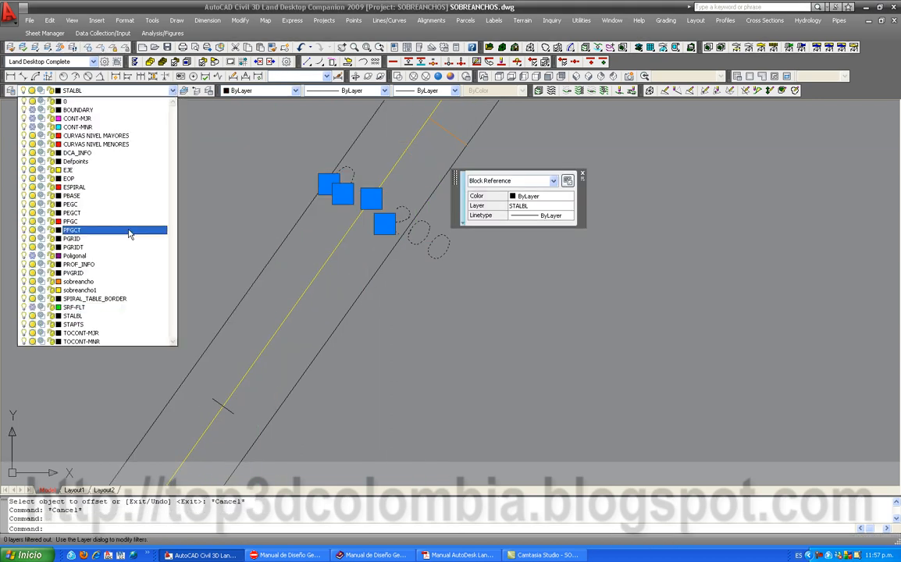
{"action": "left_click", "coordinate": [78, 281]}
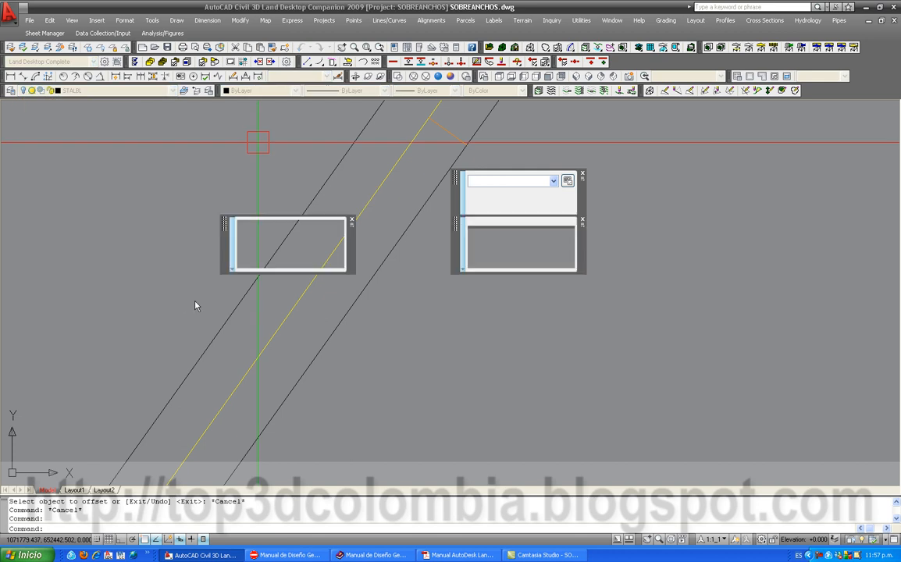
Offset the transition-end cross line 10 m toward the PT.
{"action": "scroll", "coordinate": [438, 271], "scroll_direction": "down", "scroll_amount": 4}
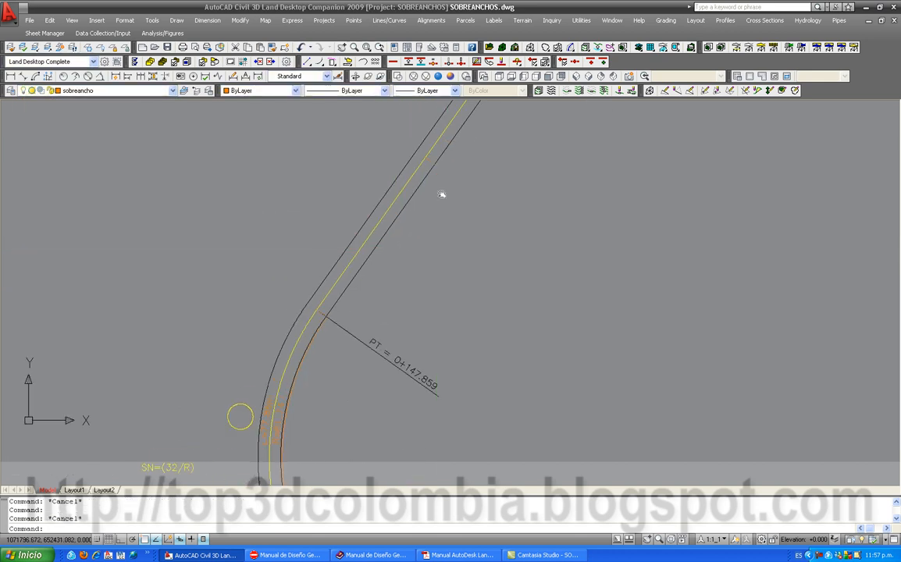
{"action": "type", "text": "o"}
{"action": "key", "text": "Return"}
{"action": "type", "text": "10"}
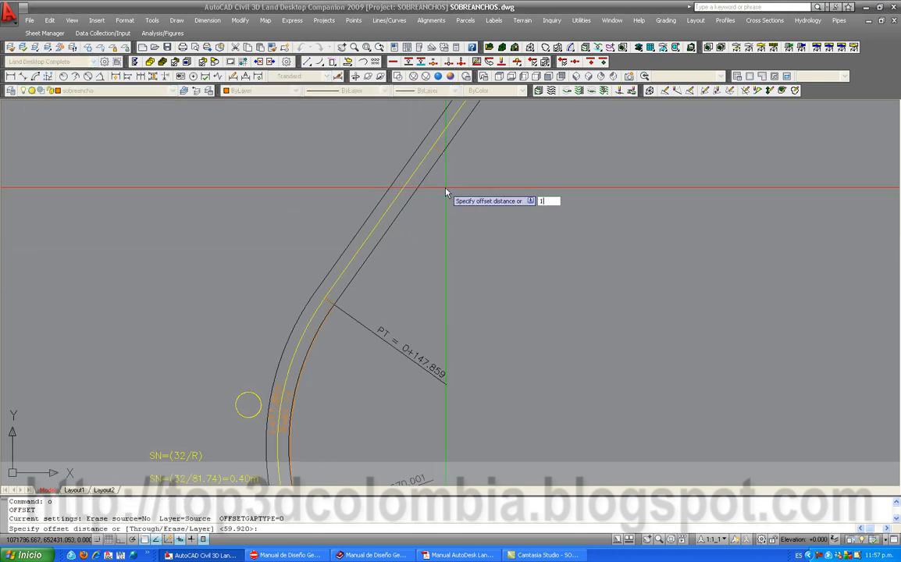
{"action": "key", "text": "Return"}
{"action": "scroll", "coordinate": [441, 181], "scroll_direction": "up", "scroll_amount": 3}
{"action": "scroll", "coordinate": [437, 150], "scroll_direction": "up", "scroll_amount": 2}
{"action": "left_click", "coordinate": [396, 168]}
{"action": "left_click", "coordinate": [378, 202]}
{"action": "scroll", "coordinate": [340, 262], "scroll_direction": "down", "scroll_amount": 4}
Add two more cross lines toward the PT, each offset 10 m from the preceding one.
{"action": "scroll", "coordinate": [319, 285], "scroll_direction": "up", "scroll_amount": 5}
{"action": "left_click", "coordinate": [319, 280]}
{"action": "left_click", "coordinate": [303, 295]}
{"action": "scroll", "coordinate": [319, 290], "scroll_direction": "down", "scroll_amount": 4}
{"action": "scroll", "coordinate": [312, 295], "scroll_direction": "up", "scroll_amount": 5}
{"action": "left_click", "coordinate": [338, 235]}
{"action": "left_click", "coordinate": [319, 267]}
{"action": "scroll", "coordinate": [310, 283], "scroll_direction": "down", "scroll_amount": 4}
Offset the last two cross lines at 10 m intervals toward the PT and end Offset.
{"action": "scroll", "coordinate": [296, 324], "scroll_direction": "up", "scroll_amount": 4}
{"action": "left_click", "coordinate": [286, 338]}
{"action": "scroll", "coordinate": [343, 198], "scroll_direction": "down", "scroll_amount": 6}
{"action": "scroll", "coordinate": [288, 288], "scroll_direction": "up", "scroll_amount": 2}
{"action": "left_click", "coordinate": [303, 259]}
{"action": "left_click", "coordinate": [310, 244]}
{"action": "left_click", "coordinate": [284, 283]}
{"action": "scroll", "coordinate": [301, 254], "scroll_direction": "down", "scroll_amount": 4}
{"action": "key", "text": "Escape"}
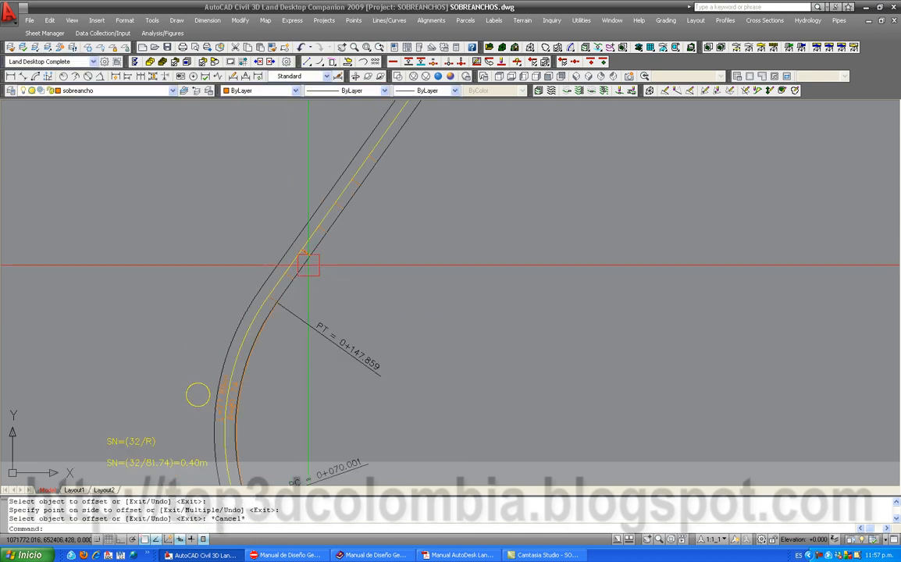
Start Line Extension and lengthen the inner end of the first cross line inside the transition end by 0.10 m.
{"action": "scroll", "coordinate": [308, 266], "scroll_direction": "down", "scroll_amount": 4}
{"action": "scroll", "coordinate": [351, 211], "scroll_direction": "up", "scroll_amount": 3}
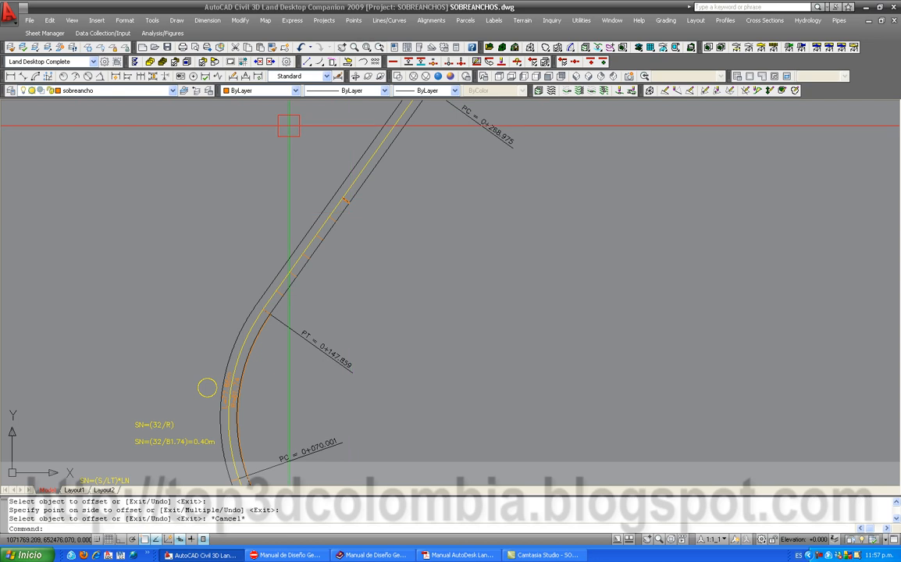
{"action": "left_click", "coordinate": [388, 20]}
{"action": "left_click", "coordinate": [423, 91]}
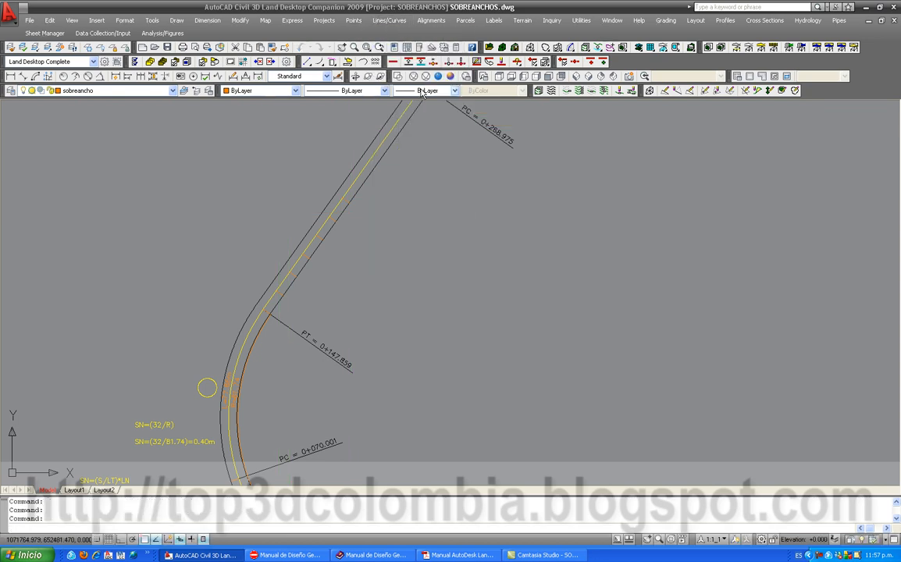
{"action": "scroll", "coordinate": [356, 210], "scroll_direction": "up", "scroll_amount": 2}
{"action": "scroll", "coordinate": [352, 211], "scroll_direction": "up", "scroll_amount": 5}
{"action": "scroll", "coordinate": [278, 232], "scroll_direction": "up", "scroll_amount": 5}
{"action": "left_click", "coordinate": [330, 249]}
{"action": "type", "text": ".1"}
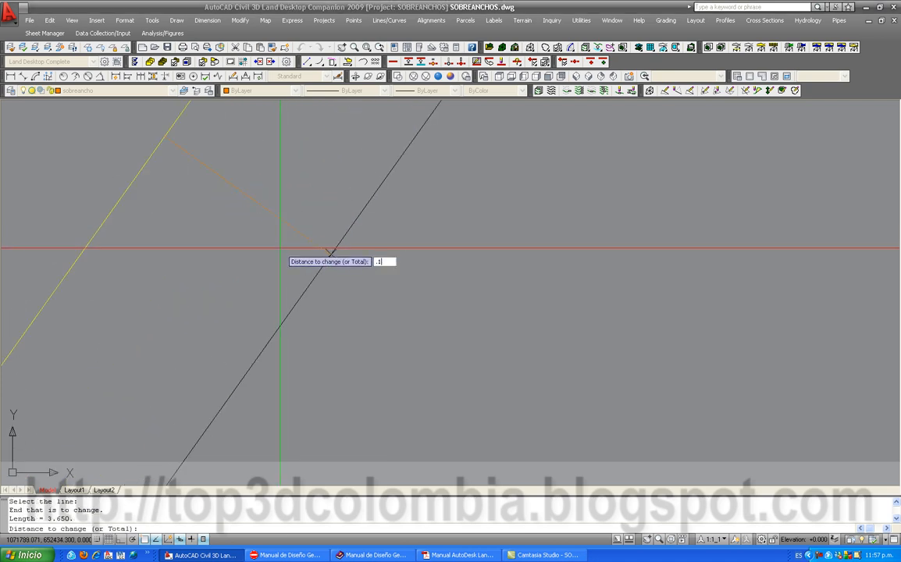
{"action": "key", "text": "Return"}
Extend the inner end of the second cross line from the transition end by 0.15 m.
{"action": "scroll", "coordinate": [410, 117], "scroll_direction": "down", "scroll_amount": 4}
{"action": "left_click", "coordinate": [241, 349]}
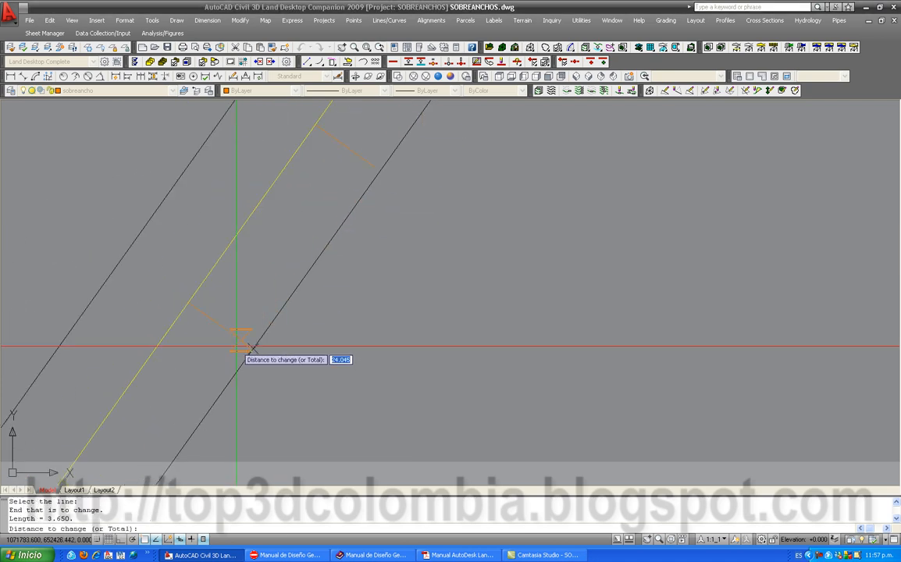
{"action": "type", "text": ".15"}
{"action": "key", "text": "Return"}
Extend the inner end of the third cross line from the transition end by 0.20 m.
{"action": "scroll", "coordinate": [355, 199], "scroll_direction": "down", "scroll_amount": 5}
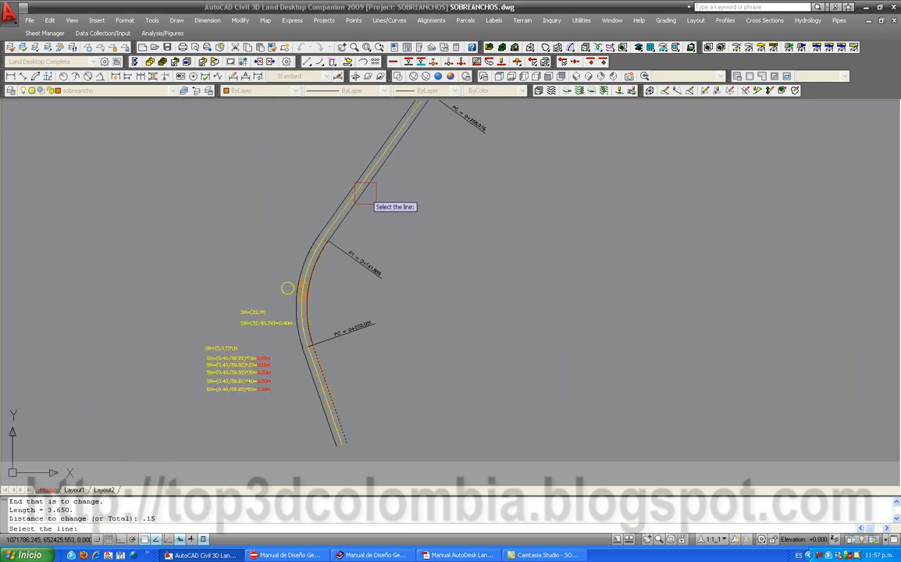
{"action": "scroll", "coordinate": [367, 191], "scroll_direction": "up", "scroll_amount": 4}
{"action": "scroll", "coordinate": [320, 235], "scroll_direction": "up", "scroll_amount": 10}
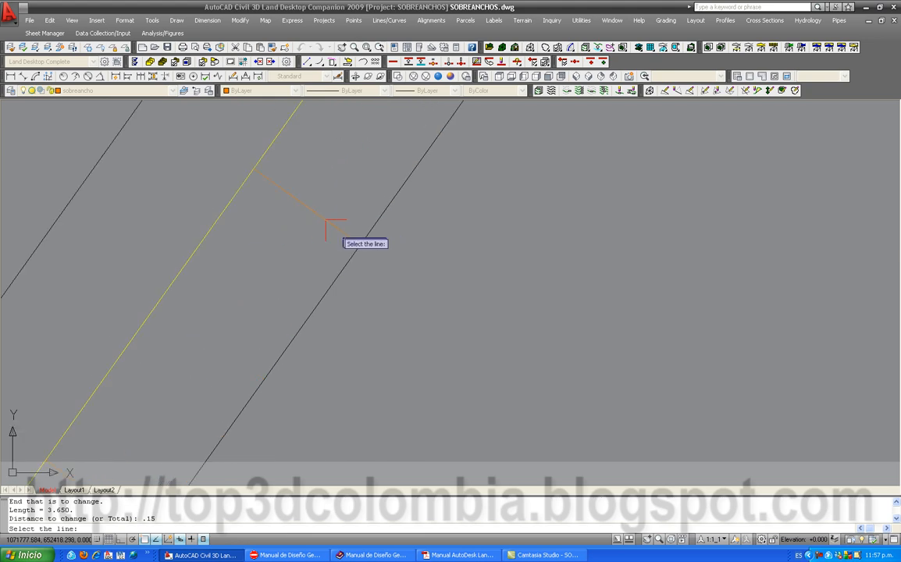
{"action": "left_click", "coordinate": [343, 231]}
{"action": "type", "text": ".2"}
{"action": "key", "text": "Return"}
Extend the inner end of the fourth cross line from the transition end by 0.30 m.
{"action": "scroll", "coordinate": [381, 182], "scroll_direction": "down", "scroll_amount": 3}
{"action": "scroll", "coordinate": [381, 182], "scroll_direction": "down", "scroll_amount": 3}
{"action": "mouse_move", "coordinate": [265, 432]}
{"action": "middle_mouse_down"}
{"action": "mouse_move", "coordinate": [264, 363]}
{"action": "mouse_move", "coordinate": [217, 423]}
{"action": "middle_mouse_up"}
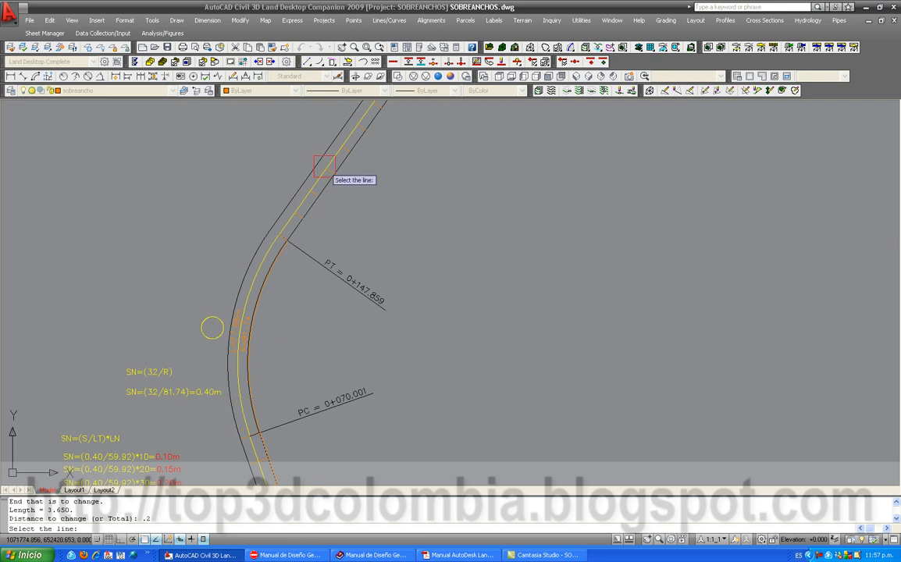
{"action": "scroll", "coordinate": [322, 172], "scroll_direction": "up", "scroll_amount": 5}
{"action": "left_click", "coordinate": [320, 228]}
{"action": "type", "text": ".3"}
{"action": "key", "text": "Return"}
Extend the inner end of the cross line nearest the PT by 0.35 m and end Line Extension.
{"action": "scroll", "coordinate": [322, 231], "scroll_direction": "down", "scroll_amount": 3}
{"action": "scroll", "coordinate": [270, 290], "scroll_direction": "up", "scroll_amount": 5}
{"action": "left_click", "coordinate": [231, 281]}
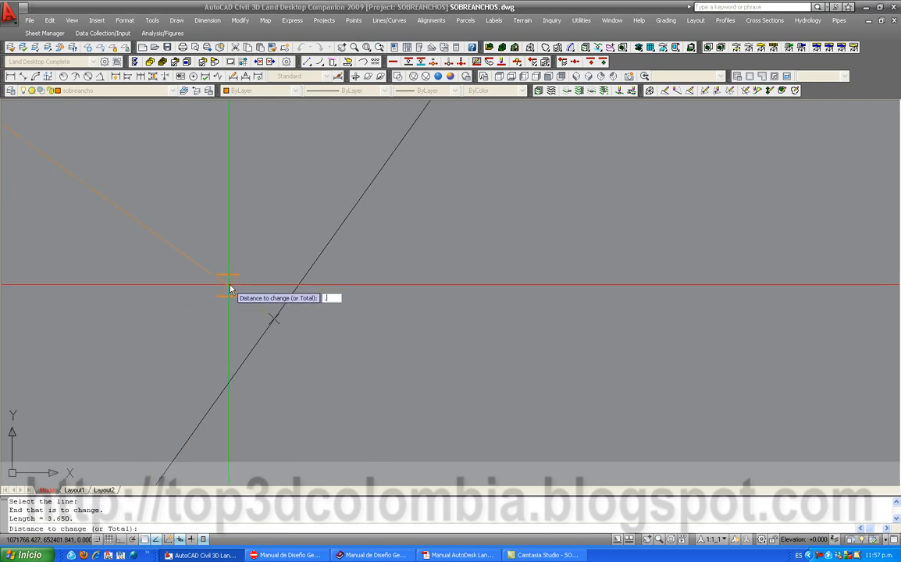
{"action": "key", "text": "Return"}
{"action": "key", "text": "Return"}
{"action": "scroll", "coordinate": [324, 319], "scroll_direction": "down", "scroll_amount": 4}
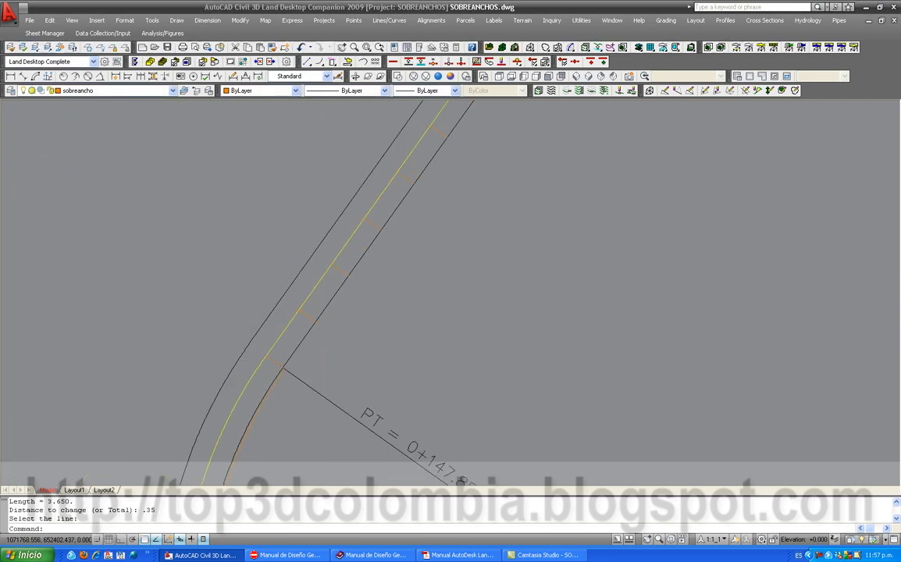
Start a polyline on the inner edge at the PT and run it to the nearest extended cross line end.
{"action": "type", "text": "pl"}
{"action": "key", "text": "Return"}
{"action": "scroll", "coordinate": [268, 341], "scroll_direction": "up", "scroll_amount": 4}
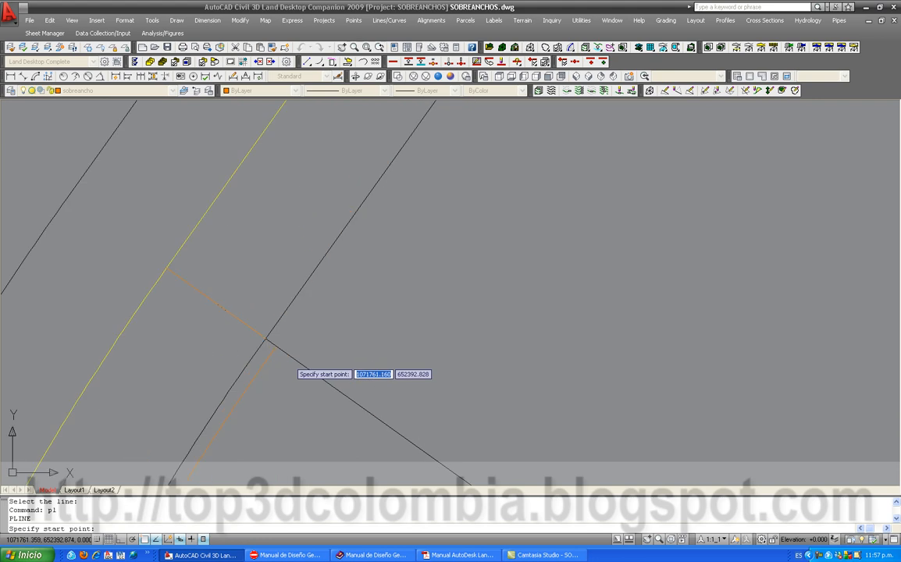
{"action": "left_click", "coordinate": [267, 341]}
{"action": "scroll", "coordinate": [265, 336], "scroll_direction": "up", "scroll_amount": 5}
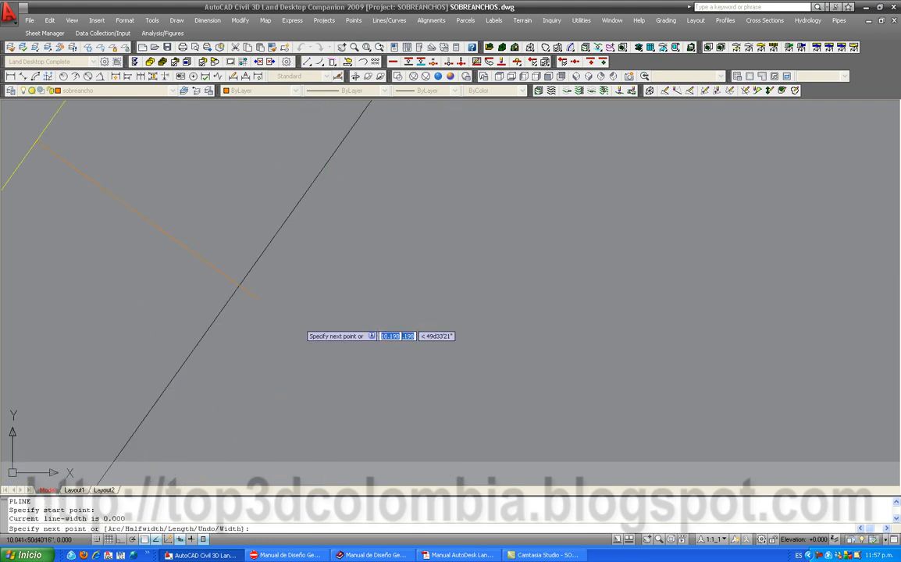
{"action": "left_click", "coordinate": [259, 299]}
Continue the polyline through the next two extended cross line ends, widened 0.30 m and 0.20 m.
{"action": "scroll", "coordinate": [239, 371], "scroll_direction": "down", "scroll_amount": 6}
{"action": "scroll", "coordinate": [340, 243], "scroll_direction": "up", "scroll_amount": 4}
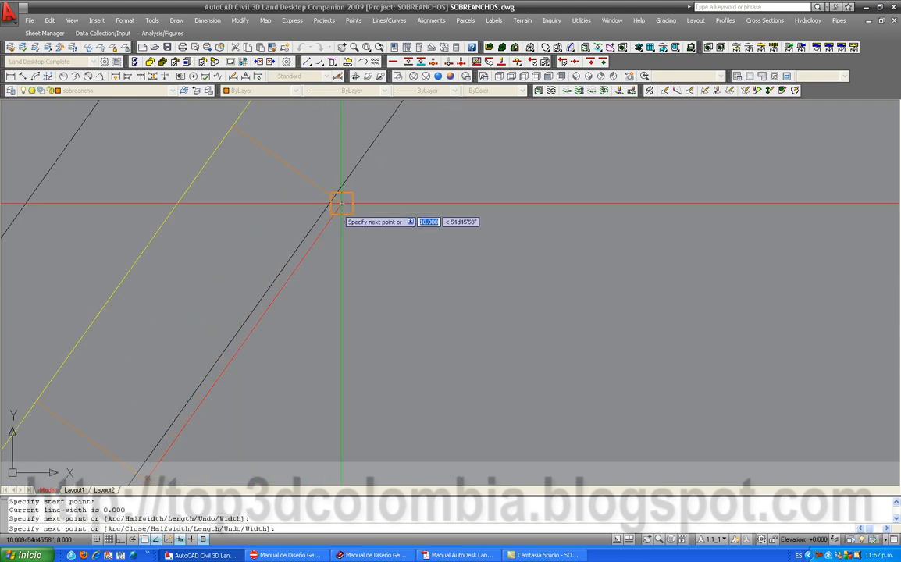
{"action": "left_click", "coordinate": [339, 204]}
{"action": "scroll", "coordinate": [302, 345], "scroll_direction": "down", "scroll_amount": 4}
{"action": "scroll", "coordinate": [390, 188], "scroll_direction": "up", "scroll_amount": 5}
{"action": "left_click", "coordinate": [370, 160]}
Run the polyline through the remaining extended cross line ends and finish it at the transition end on the inner road edge.
{"action": "scroll", "coordinate": [286, 323], "scroll_direction": "down", "scroll_amount": 7}
{"action": "scroll", "coordinate": [311, 243], "scroll_direction": "up", "scroll_amount": 6}
{"action": "scroll", "coordinate": [340, 305], "scroll_direction": "down", "scroll_amount": 4}
{"action": "scroll", "coordinate": [344, 315], "scroll_direction": "up", "scroll_amount": 5}
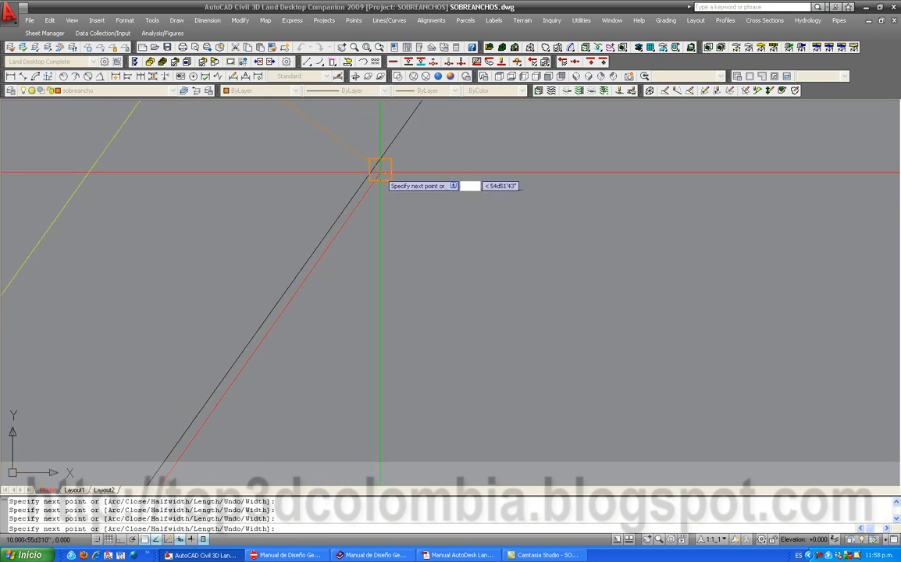
{"action": "scroll", "coordinate": [272, 346], "scroll_direction": "up", "scroll_amount": 5}
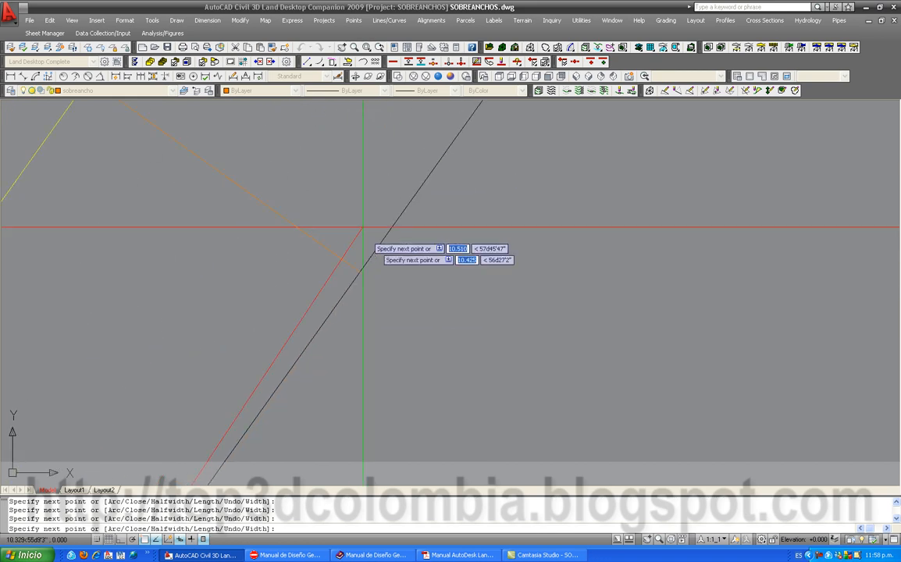
{"action": "scroll", "coordinate": [364, 273], "scroll_direction": "up", "scroll_amount": 2}
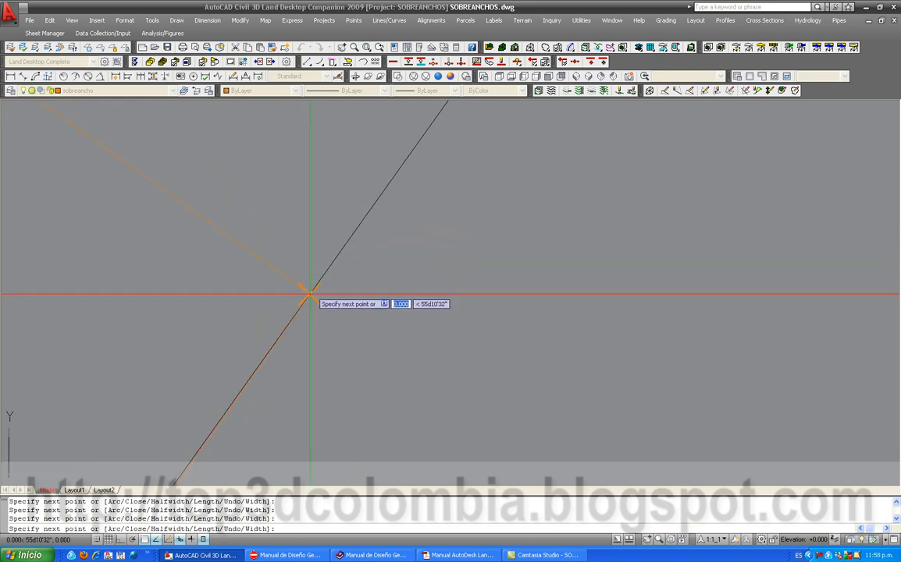
{"action": "key", "text": "Return"}
Examine the complete widened inner edge along the entry transition, the curve from PC to PT and the exit transition.
{"action": "scroll", "coordinate": [344, 213], "scroll_direction": "down", "scroll_amount": 10}
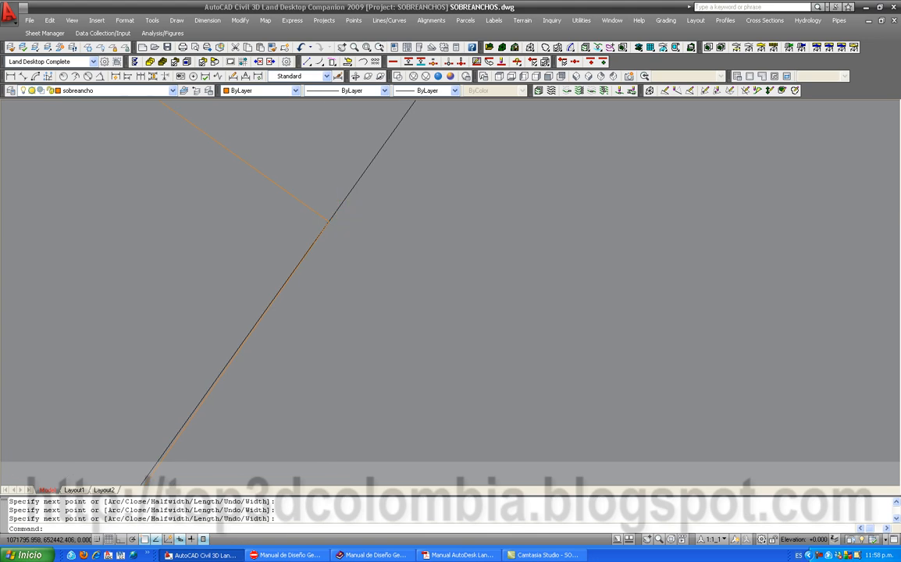
{"action": "scroll", "coordinate": [302, 241], "scroll_direction": "down", "scroll_amount": 5}
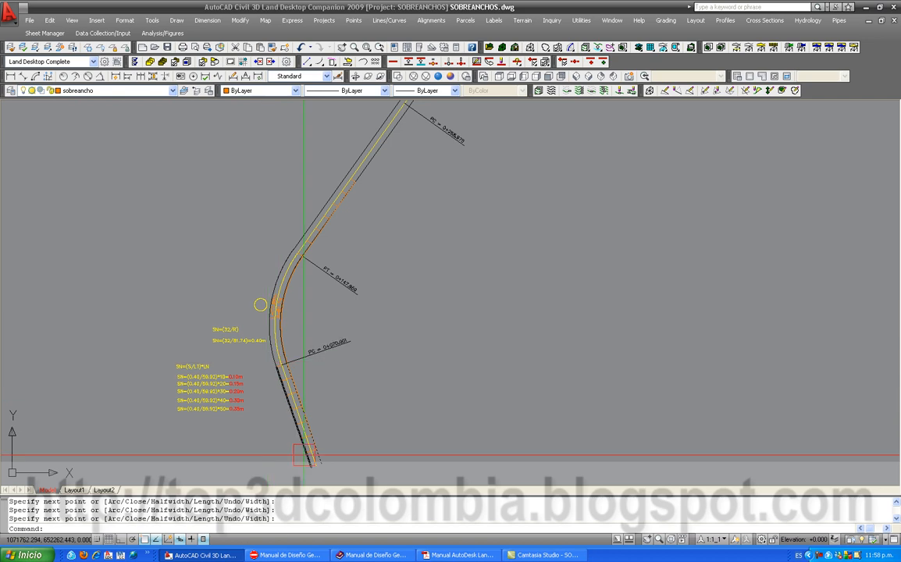
{"action": "scroll", "coordinate": [306, 457], "scroll_direction": "up", "scroll_amount": 1}
{"action": "scroll", "coordinate": [302, 345], "scroll_direction": "up", "scroll_amount": 1}
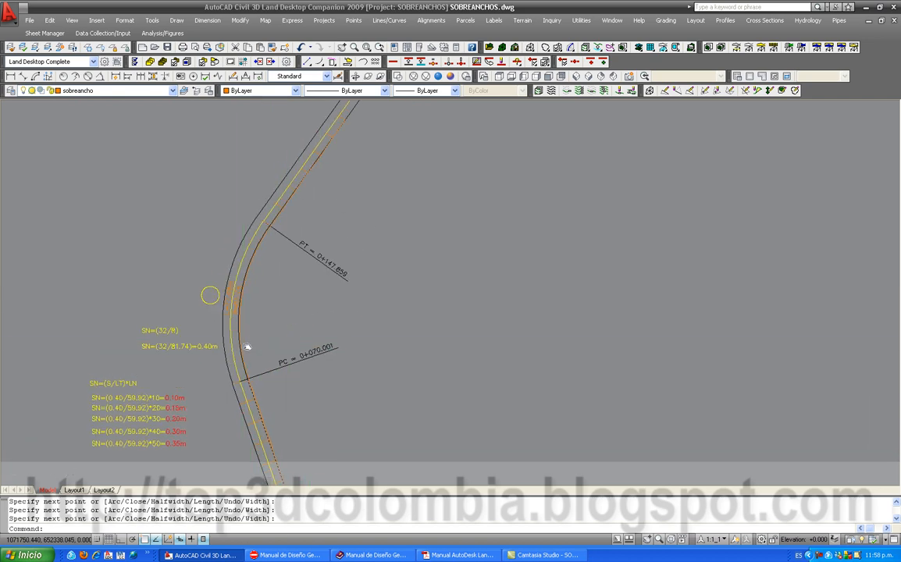
{"action": "middle_click_drag", "start_coordinate": [250, 205], "coordinate": [201, 281]}
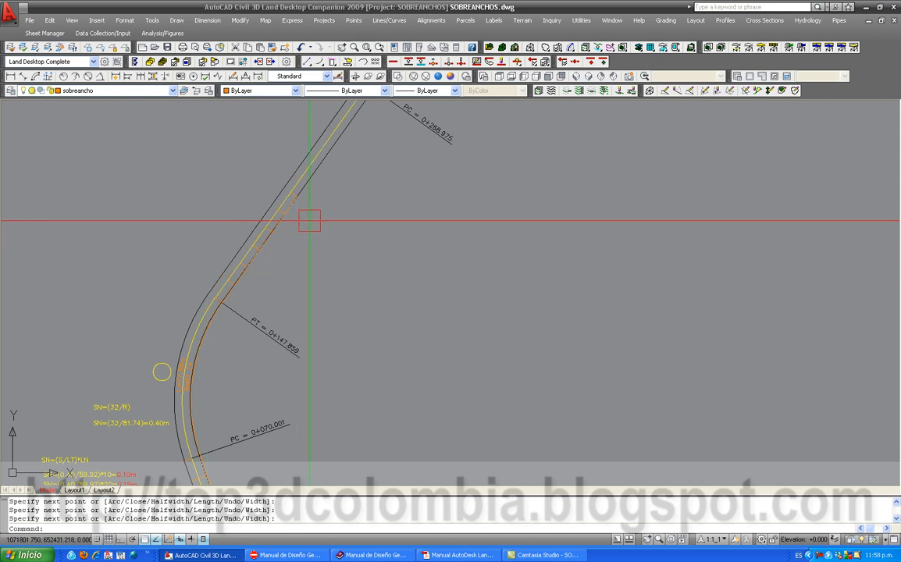
{"action": "scroll", "coordinate": [316, 203], "scroll_direction": "down", "scroll_amount": 1}
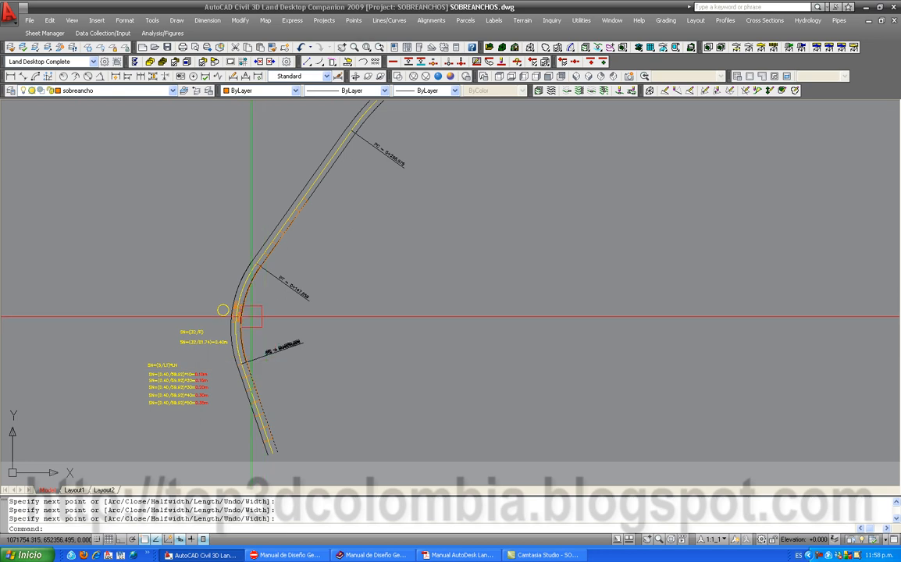
{"action": "scroll", "coordinate": [252, 291], "scroll_direction": "up", "scroll_amount": 2}
{"action": "scroll", "coordinate": [242, 310], "scroll_direction": "up", "scroll_amount": 3}
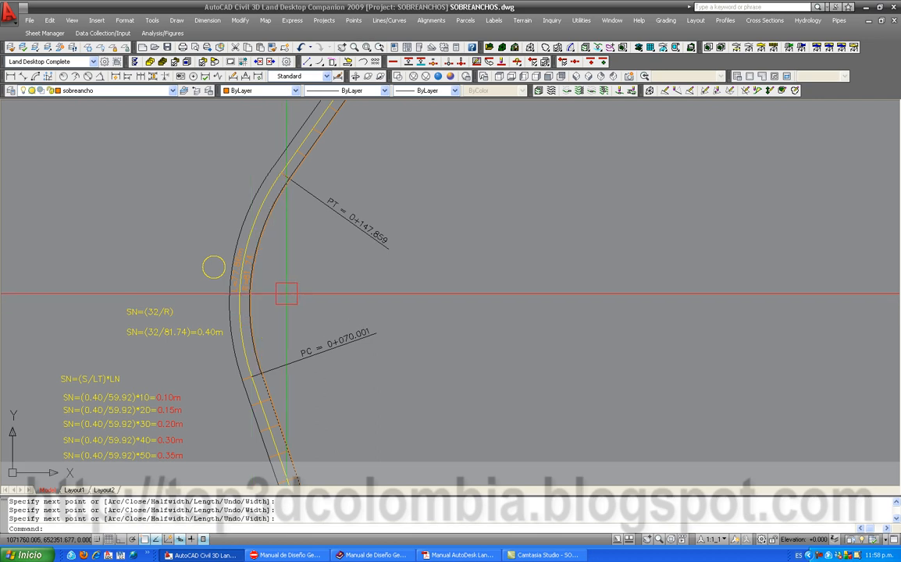
{"action": "scroll", "coordinate": [260, 263], "scroll_direction": "up", "scroll_amount": 3}
{"action": "scroll", "coordinate": [265, 264], "scroll_direction": "down", "scroll_amount": 4}
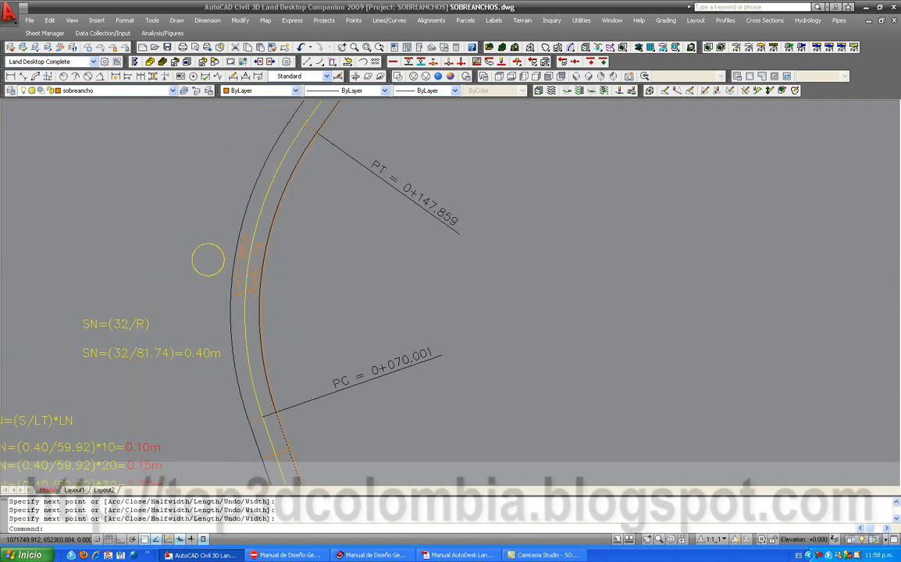
{"action": "scroll", "coordinate": [279, 333], "scroll_direction": "up", "scroll_amount": 1}
{"action": "scroll", "coordinate": [256, 296], "scroll_direction": "down", "scroll_amount": 3}
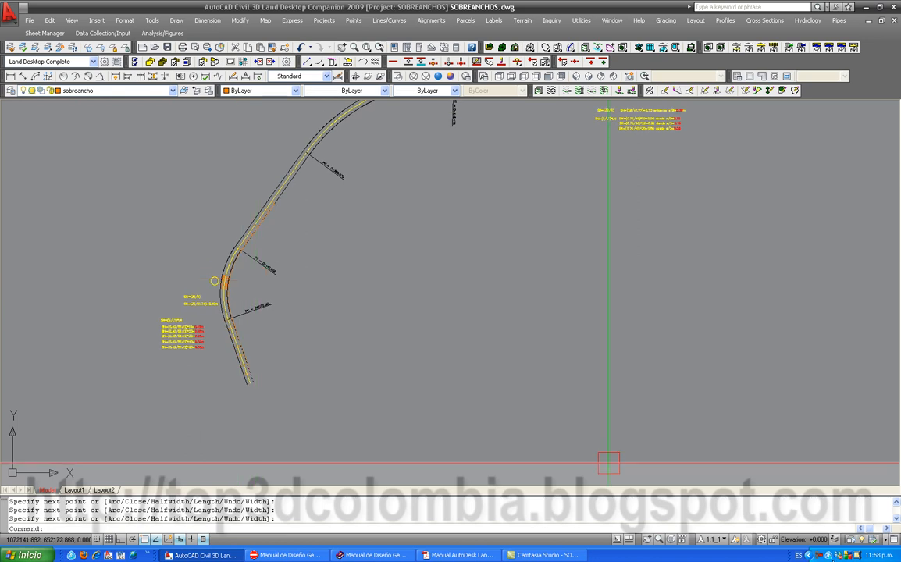
{"action": "left_click", "coordinate": [816, 555]}
{"action": "left_click", "coordinate": [851, 461]}
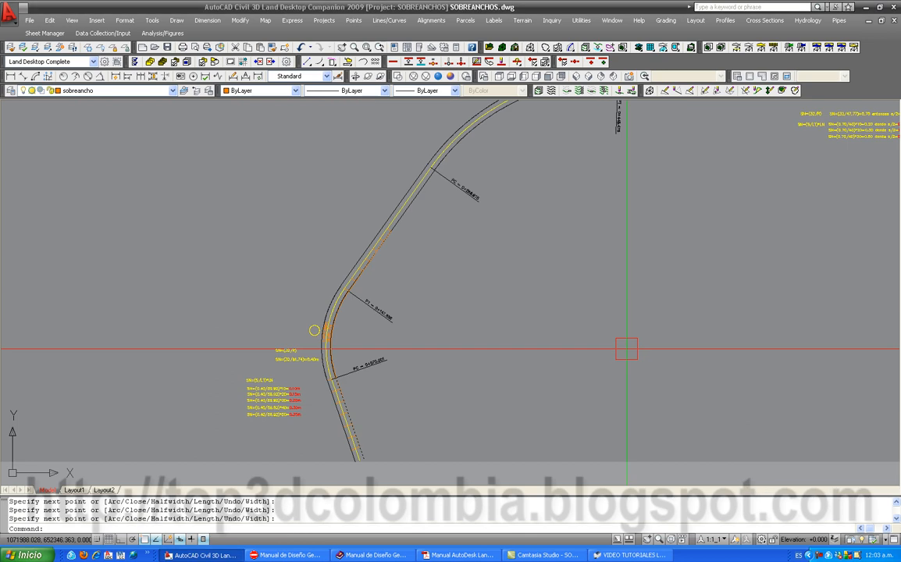
Review the first curve's finished widening together with its calculation notes and both transition stretches.
{"action": "middle_click_drag", "start_coordinate": [533, 309], "coordinate": [504, 342]}
{"action": "middle_click_drag", "start_coordinate": [362, 412], "coordinate": [391, 295]}
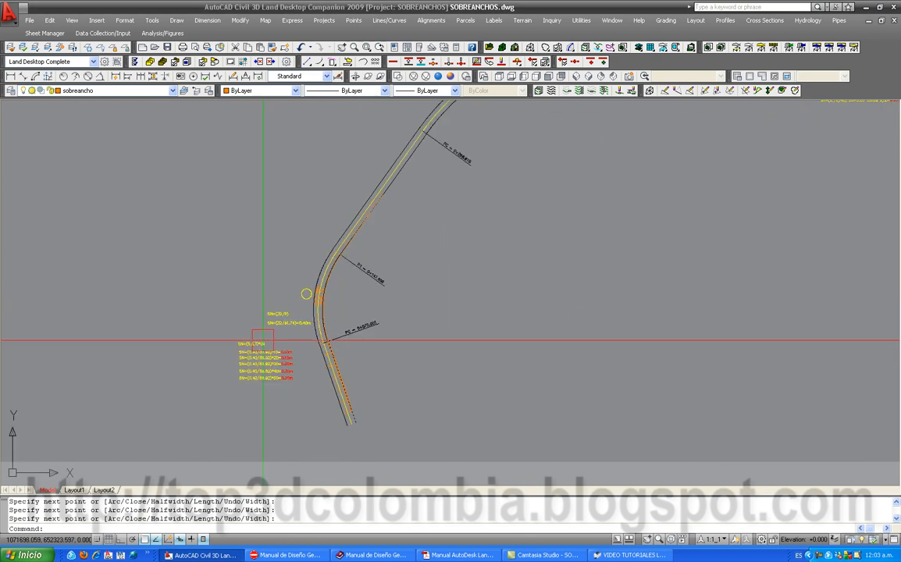
{"action": "middle_click_drag", "start_coordinate": [251, 329], "coordinate": [210, 424]}
{"action": "scroll", "coordinate": [331, 297], "scroll_direction": "up", "scroll_amount": 2}
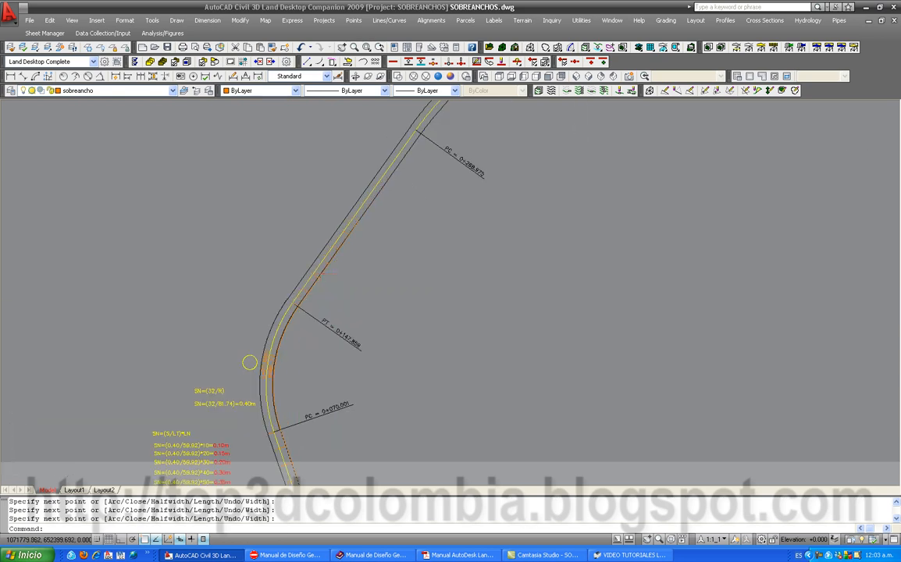
{"action": "mouse_move", "coordinate": [371, 251]}
{"action": "middle_mouse_down"}
{"action": "mouse_move", "coordinate": [412, 195]}
{"action": "mouse_move", "coordinate": [243, 407]}
{"action": "middle_mouse_up"}
{"action": "middle_click_drag", "start_coordinate": [281, 362], "coordinate": [328, 240]}
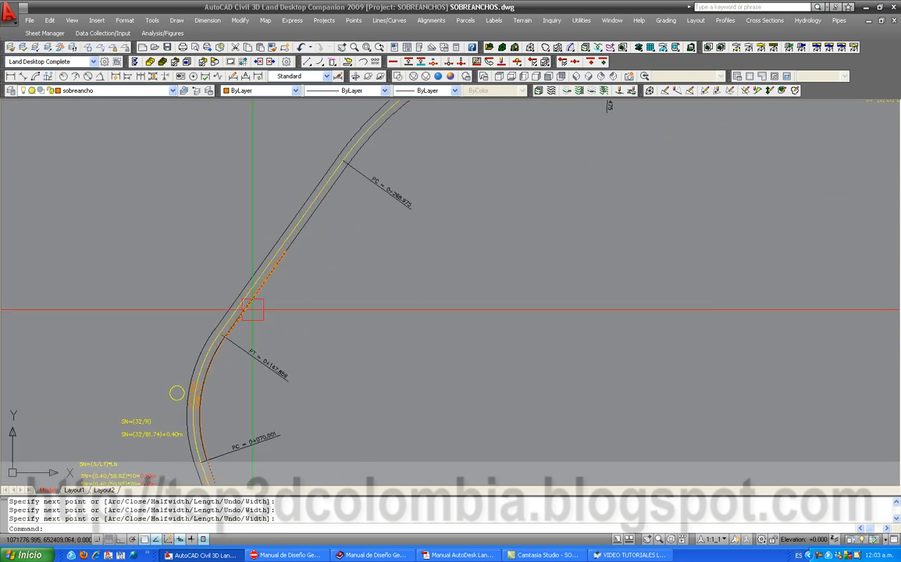
{"action": "middle_click_drag", "start_coordinate": [277, 292], "coordinate": [305, 211]}
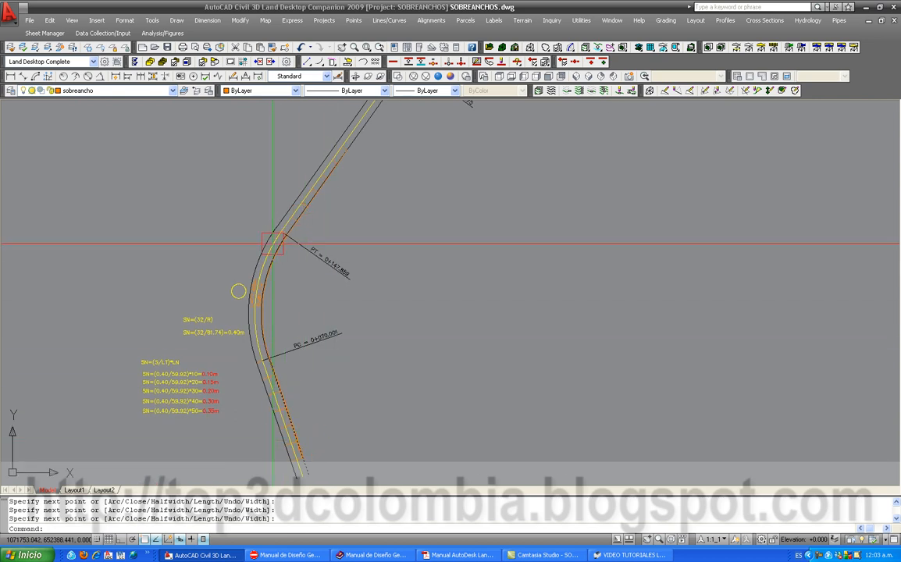
{"action": "mouse_move", "coordinate": [266, 283]}
{"action": "middle_mouse_down"}
{"action": "mouse_move", "coordinate": [281, 244]}
{"action": "mouse_move", "coordinate": [262, 276]}
{"action": "middle_mouse_up"}
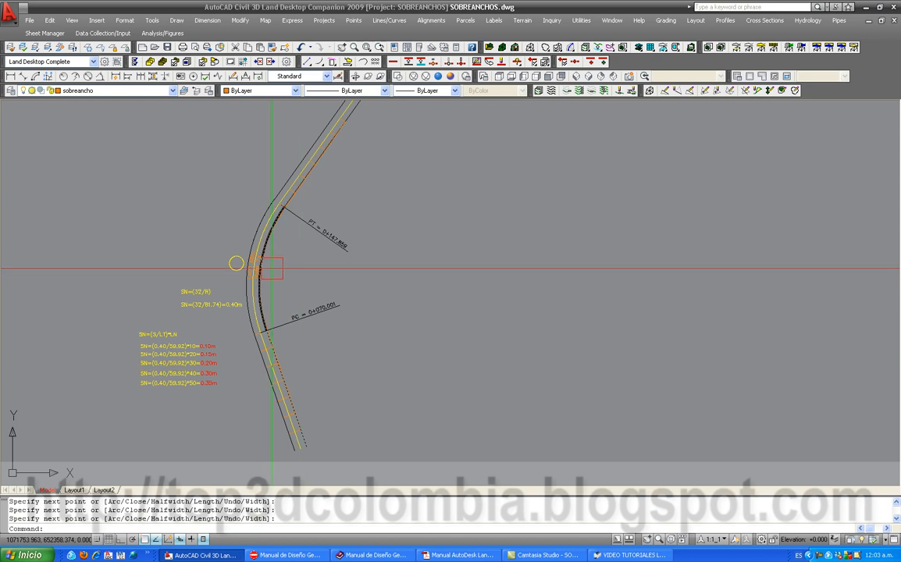
{"action": "scroll", "coordinate": [285, 208], "scroll_direction": "up", "scroll_amount": 1}
{"action": "middle_click_drag", "start_coordinate": [291, 169], "coordinate": [258, 227]}
Add dynamic length and radius labels to the centerline arc of the second curve, between PC 0+268.975 and PT 0+446.475.
{"action": "scroll", "coordinate": [235, 277], "scroll_direction": "down", "scroll_amount": 4}
{"action": "mouse_move", "coordinate": [298, 202]}
{"action": "middle_mouse_down"}
{"action": "mouse_move", "coordinate": [292, 221]}
{"action": "mouse_move", "coordinate": [342, 196]}
{"action": "middle_mouse_up"}
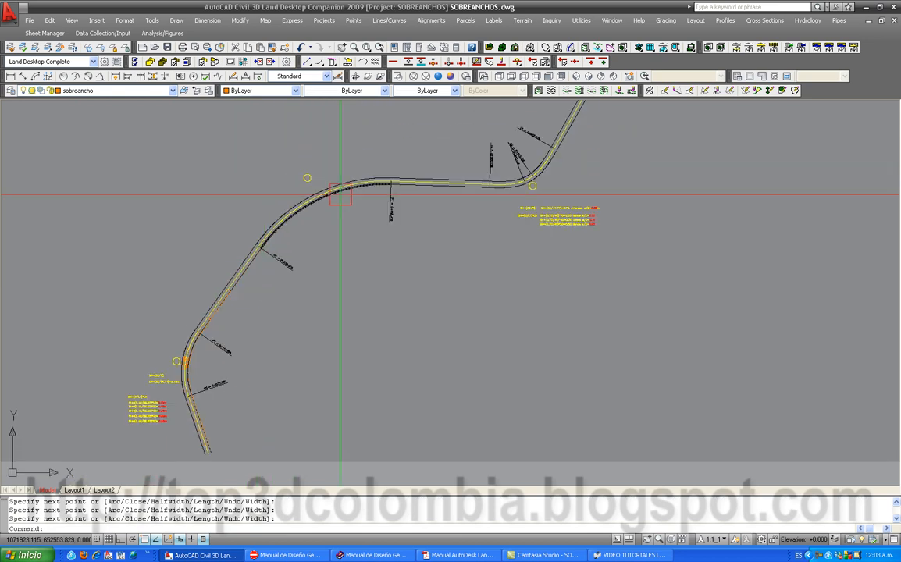
{"action": "scroll", "coordinate": [342, 194], "scroll_direction": "up", "scroll_amount": 2}
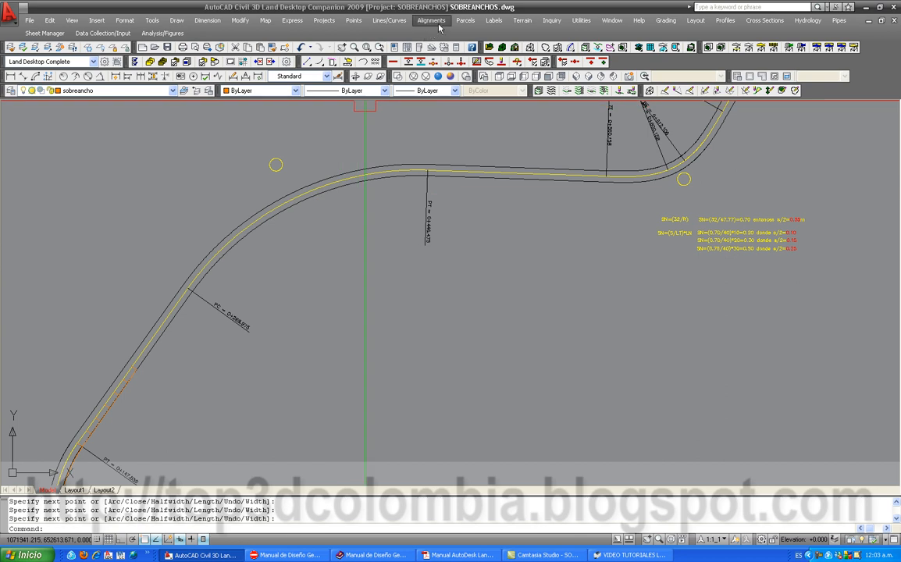
{"action": "left_click", "coordinate": [493, 21]}
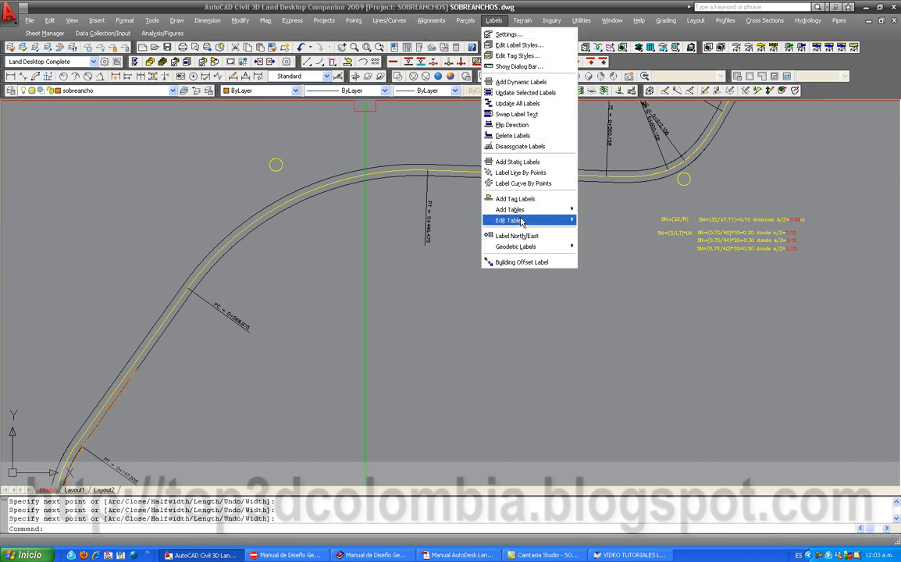
{"action": "left_click", "coordinate": [520, 82]}
{"action": "scroll", "coordinate": [299, 196], "scroll_direction": "up", "scroll_amount": 7}
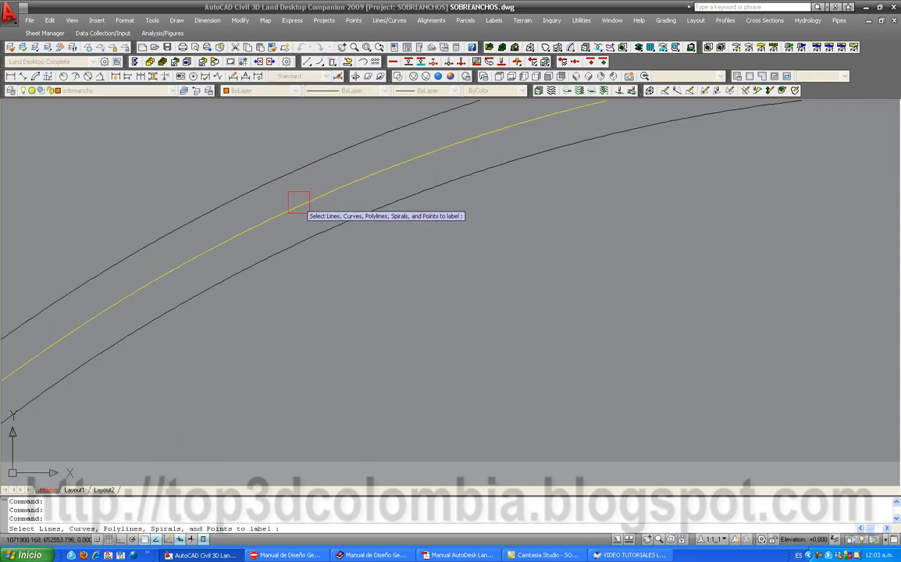
{"action": "left_click", "coordinate": [299, 200]}
{"action": "key", "text": "Return"}
{"action": "scroll", "coordinate": [301, 202], "scroll_direction": "down", "scroll_amount": 5}
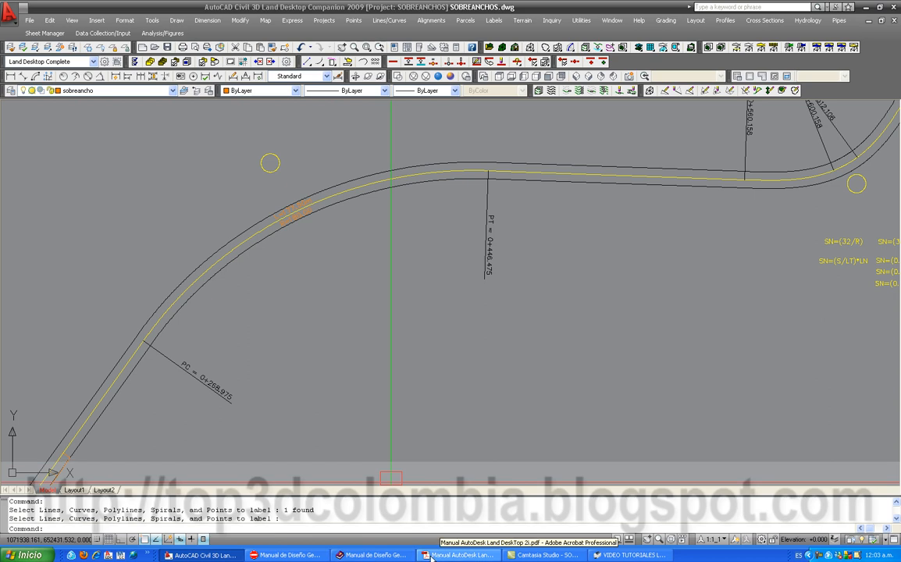
Switch to the Manual de Diseño Geométrico para Carreteras and look up the radius limit for applying curve widening.
{"action": "left_click", "coordinate": [374, 555]}
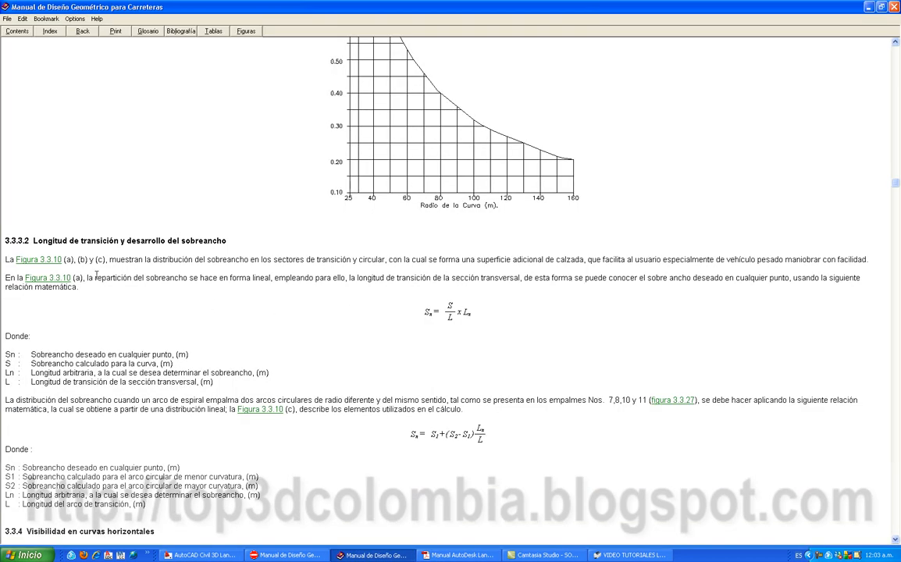
{"action": "scroll", "coordinate": [160, 275], "scroll_direction": "down", "scroll_amount": 3}
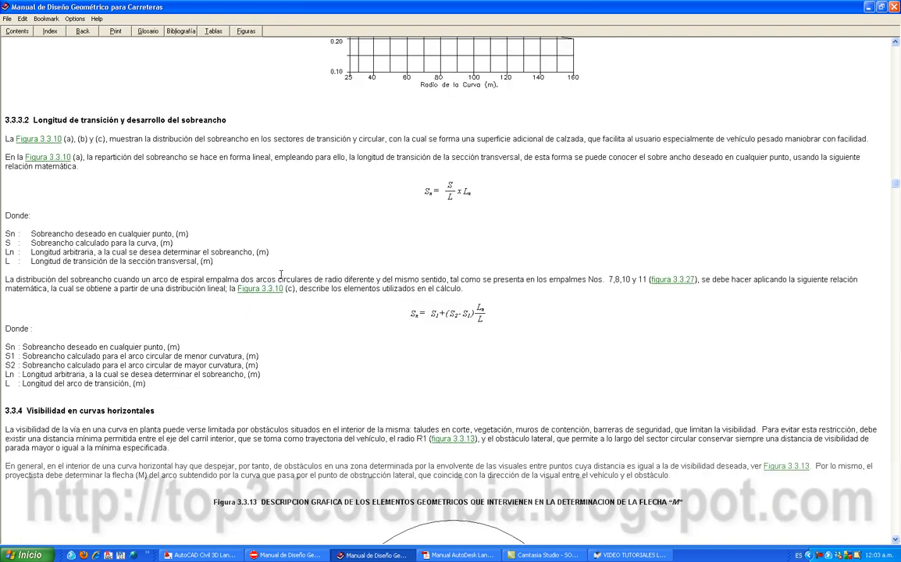
{"action": "scroll", "coordinate": [281, 273], "scroll_direction": "up", "scroll_amount": 4}
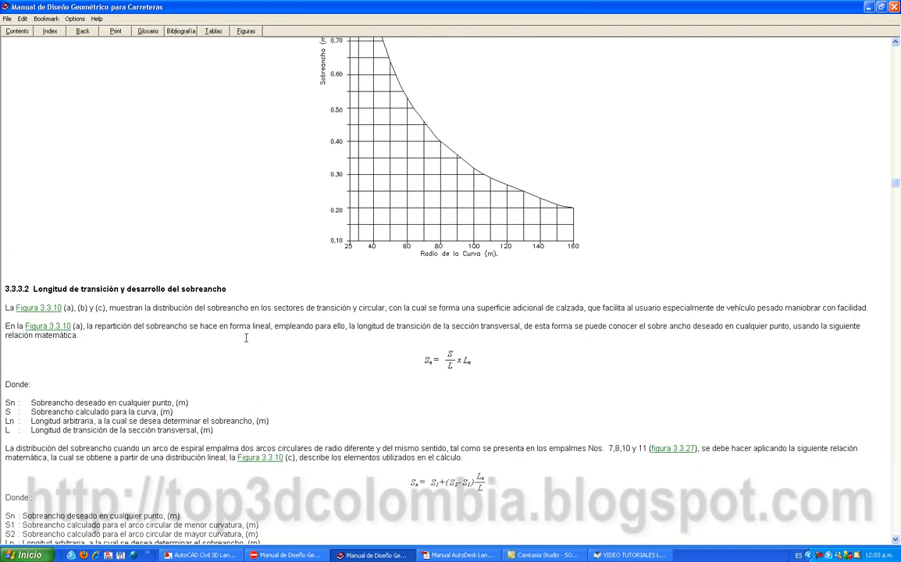
{"action": "scroll", "coordinate": [247, 359], "scroll_direction": "up", "scroll_amount": 7}
{"action": "scroll", "coordinate": [248, 375], "scroll_direction": "up", "scroll_amount": 1}
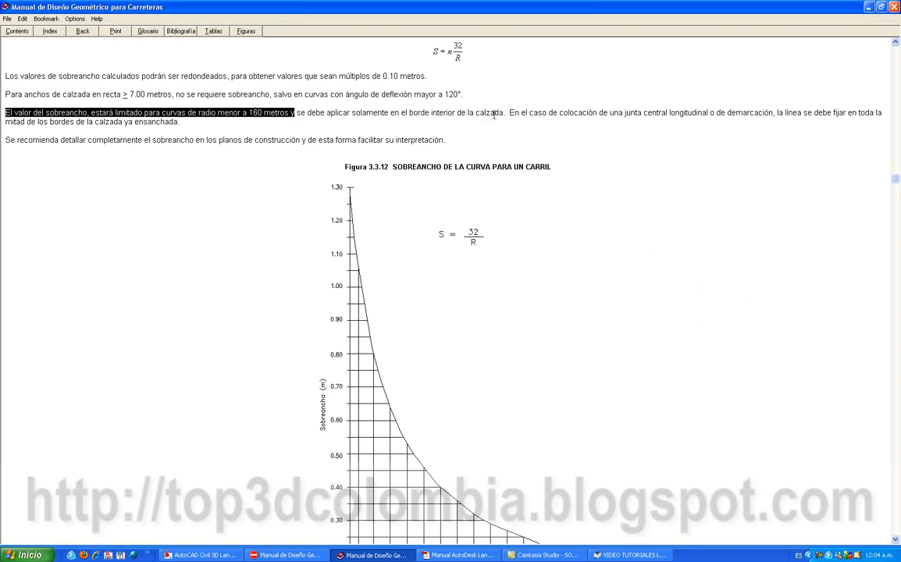
Return to the AutoCAD Civil 3D drawing and check the second curve's labelled radius against the manual's widening limit.
{"action": "left_click", "coordinate": [202, 555]}
{"action": "scroll", "coordinate": [287, 218], "scroll_direction": "up", "scroll_amount": 4}
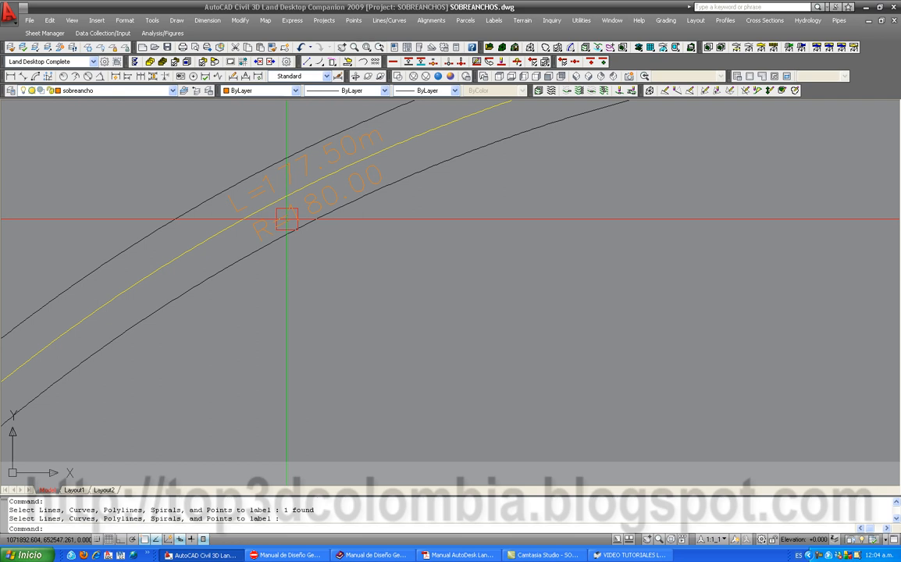
{"action": "scroll", "coordinate": [286, 219], "scroll_direction": "down", "scroll_amount": 3}
{"action": "scroll", "coordinate": [286, 219], "scroll_direction": "down", "scroll_amount": 4}
{"action": "scroll", "coordinate": [295, 209], "scroll_direction": "up", "scroll_amount": 5}
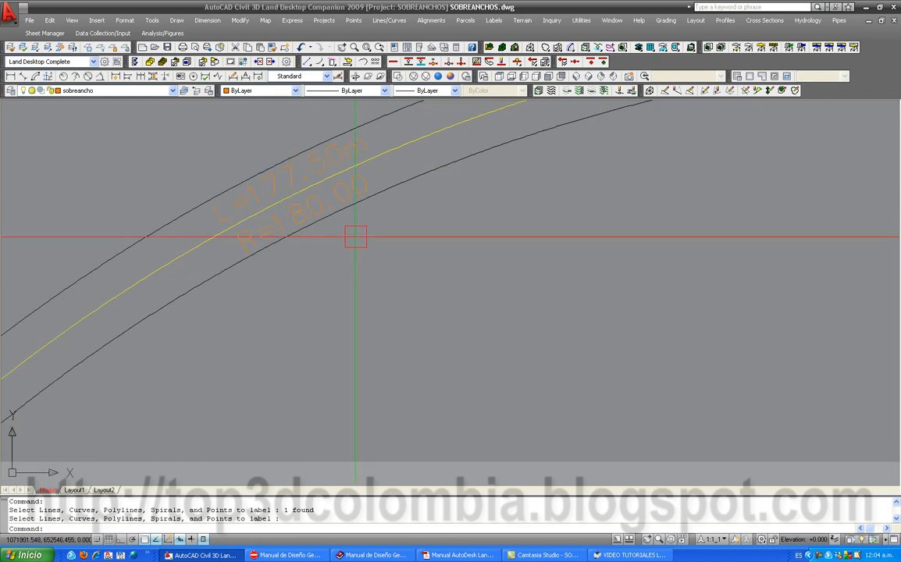
{"action": "scroll", "coordinate": [322, 226], "scroll_direction": "down", "scroll_amount": 4}
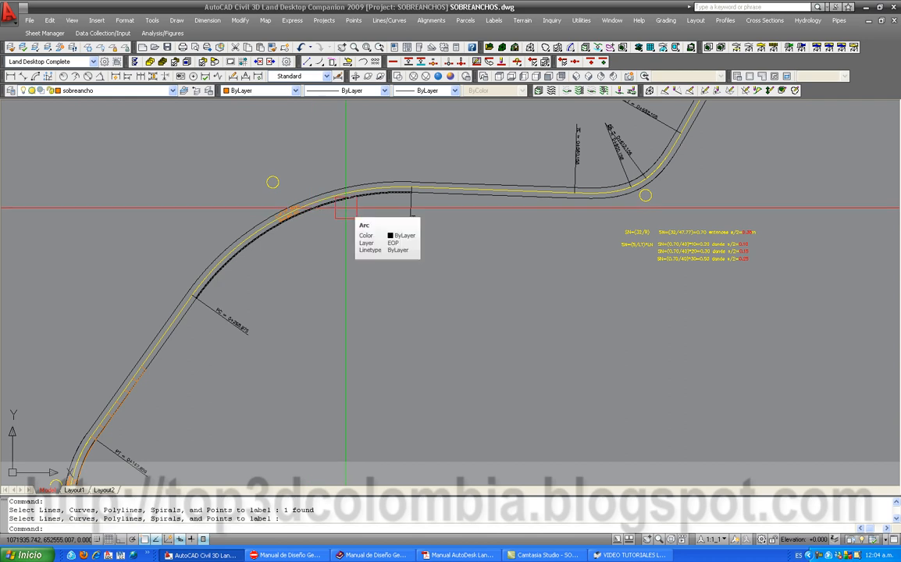
{"action": "scroll", "coordinate": [291, 204], "scroll_direction": "up", "scroll_amount": 4}
{"action": "scroll", "coordinate": [280, 220], "scroll_direction": "up", "scroll_amount": 3}
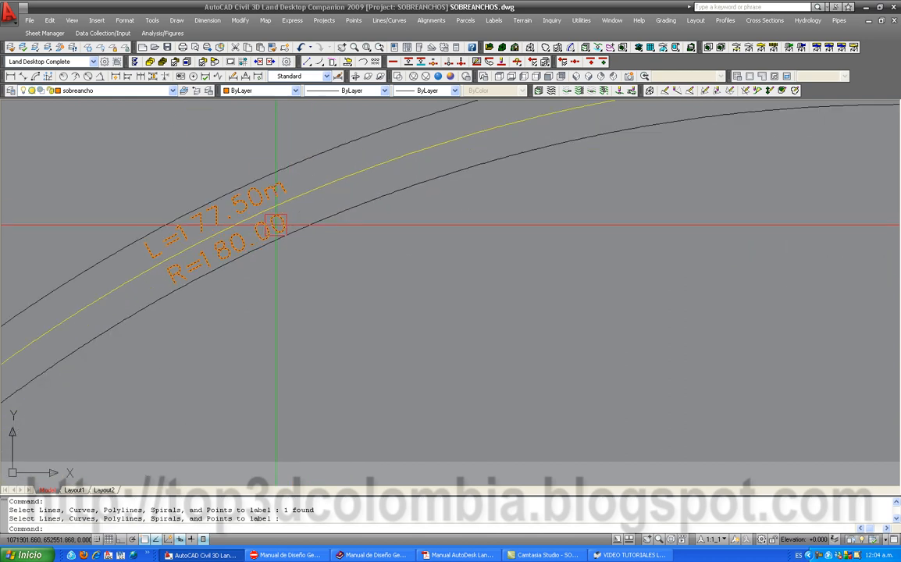
{"action": "scroll", "coordinate": [275, 226], "scroll_direction": "down", "scroll_amount": 5}
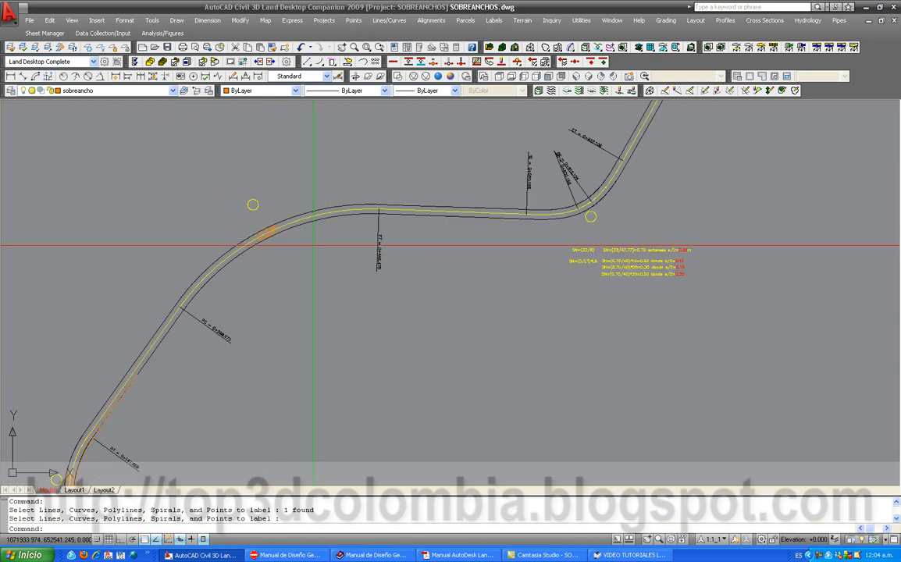
Add dynamic length and radius labels to the third curve's circular centerline arc, between stations 0+600.158 and 0+612.106.
{"action": "mouse_move", "coordinate": [322, 241]}
{"action": "middle_mouse_down"}
{"action": "mouse_move", "coordinate": [244, 236]}
{"action": "mouse_move", "coordinate": [268, 225]}
{"action": "mouse_move", "coordinate": [148, 271]}
{"action": "middle_mouse_up"}
{"action": "scroll", "coordinate": [351, 226], "scroll_direction": "up", "scroll_amount": 4}
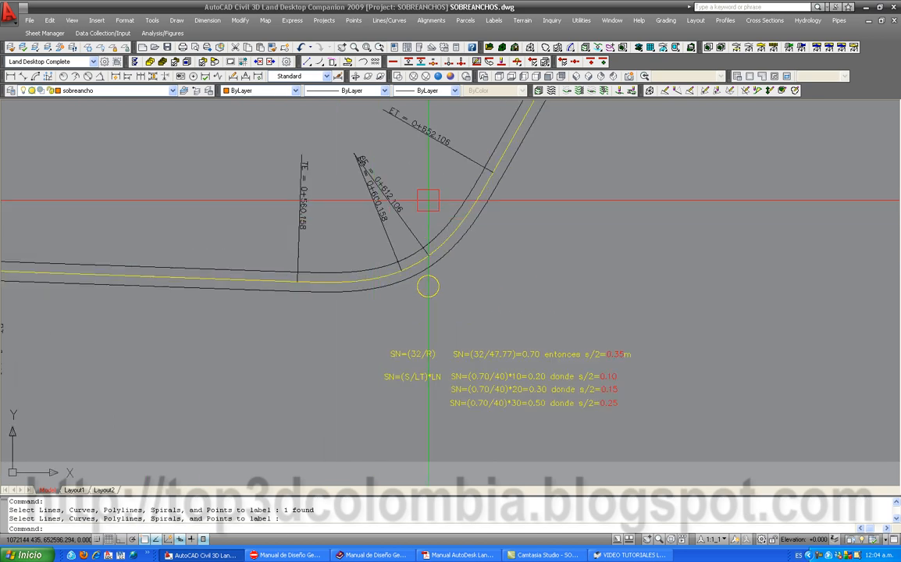
{"action": "mouse_move", "coordinate": [474, 203]}
{"action": "middle_mouse_down"}
{"action": "mouse_move", "coordinate": [383, 238]}
{"action": "mouse_move", "coordinate": [372, 215]}
{"action": "middle_mouse_up"}
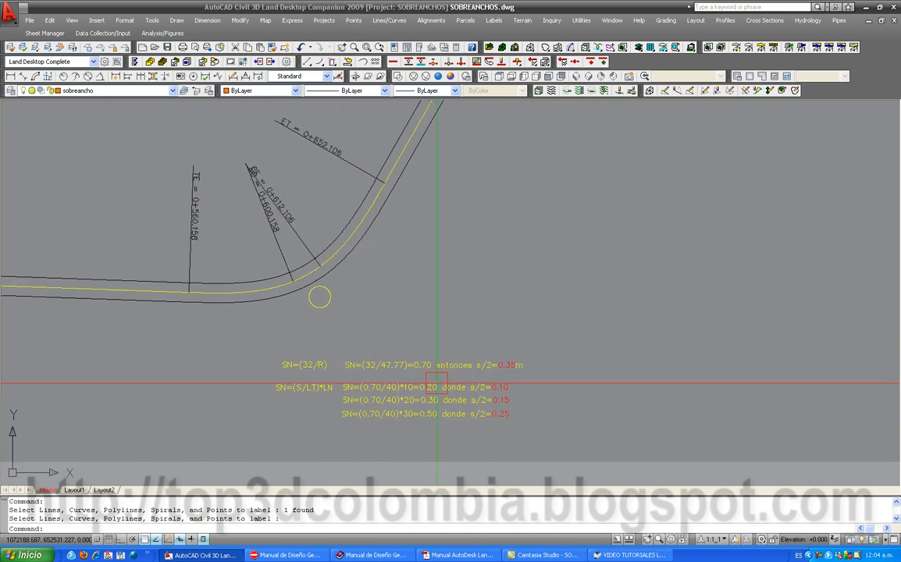
{"action": "scroll", "coordinate": [437, 416], "scroll_direction": "up", "scroll_amount": 2}
{"action": "scroll", "coordinate": [304, 207], "scroll_direction": "down", "scroll_amount": 2}
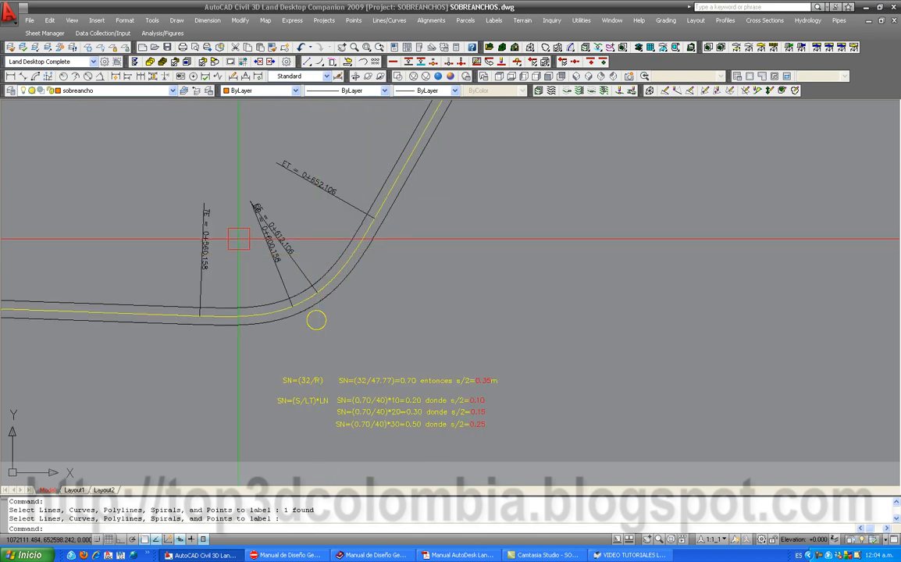
{"action": "left_click", "coordinate": [489, 22]}
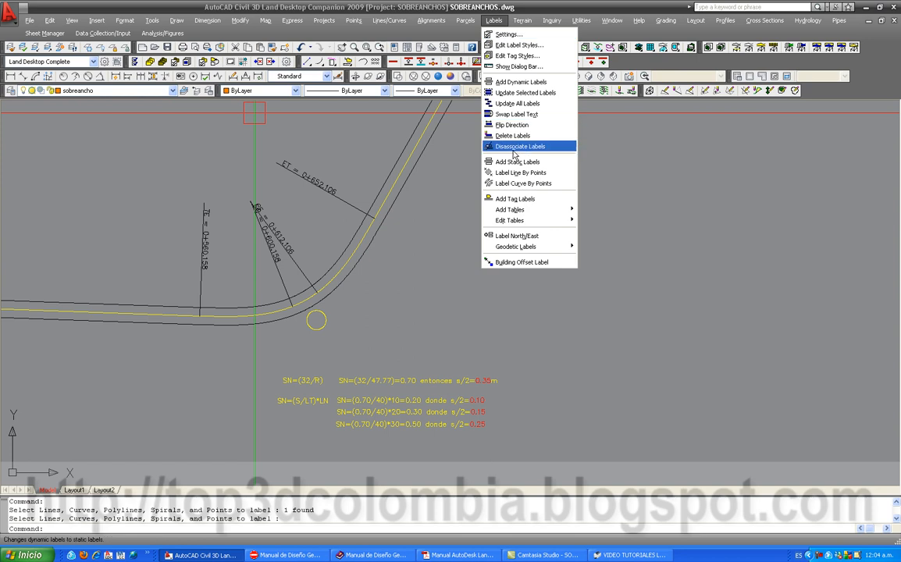
{"action": "left_click", "coordinate": [519, 82]}
{"action": "scroll", "coordinate": [308, 305], "scroll_direction": "up", "scroll_amount": 8}
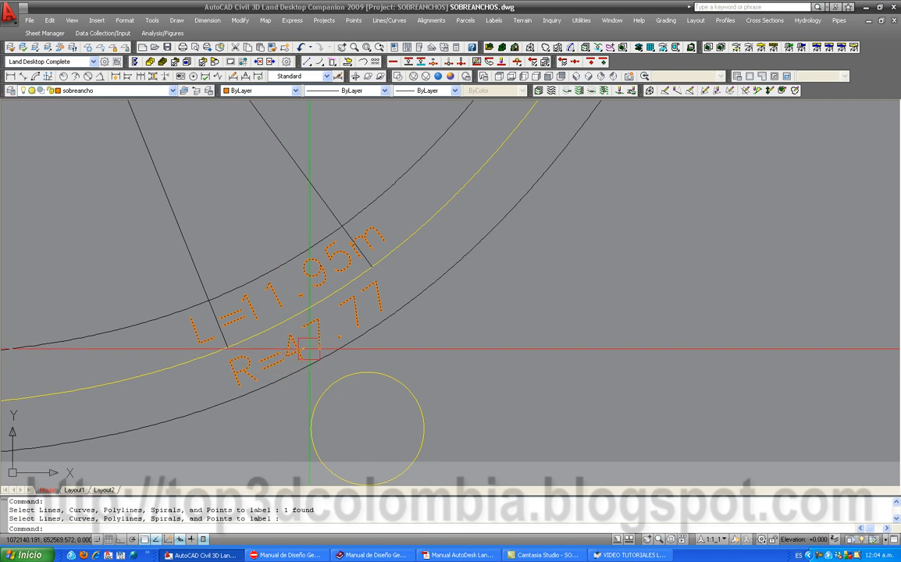
Examine the third curve's widening notes, covering SN=(32/R), SN=(S/LT)*LN and the halved s/2 values.
{"action": "scroll", "coordinate": [358, 269], "scroll_direction": "down", "scroll_amount": 4}
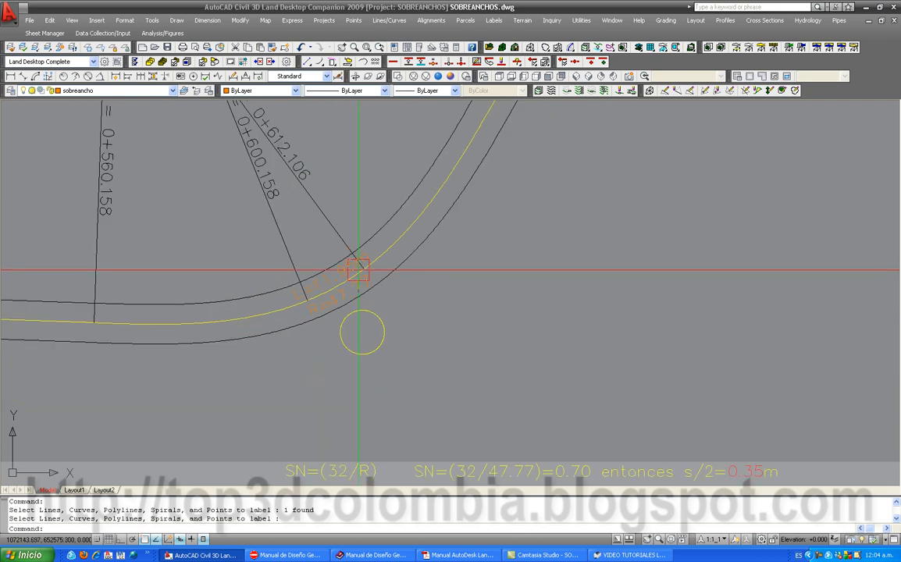
{"action": "scroll", "coordinate": [358, 269], "scroll_direction": "down", "scroll_amount": 2}
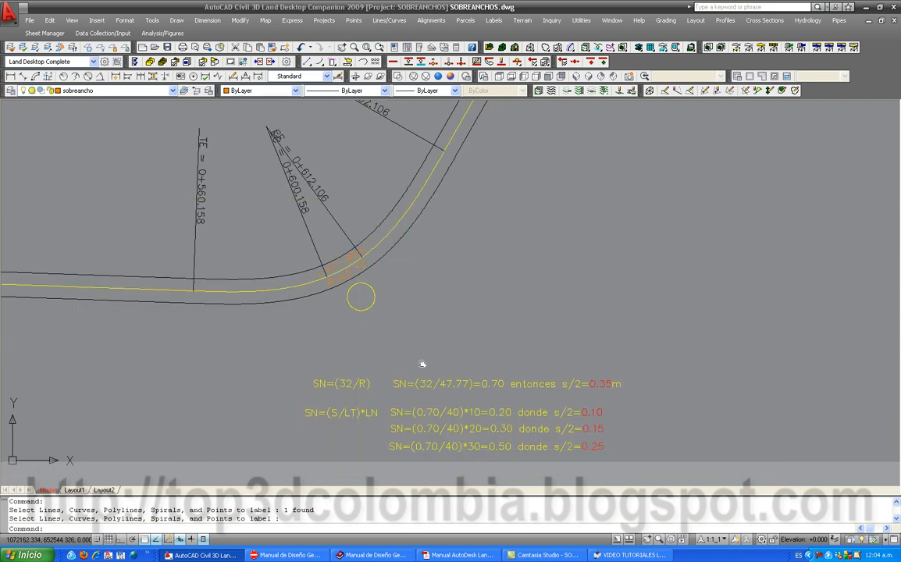
{"action": "middle_click_drag", "start_coordinate": [421, 388], "coordinate": [411, 311]}
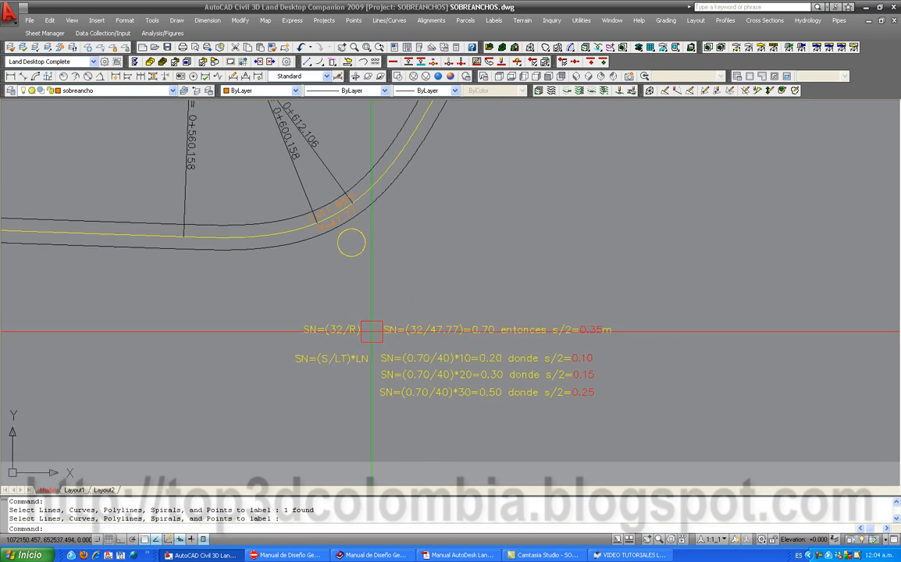
{"action": "scroll", "coordinate": [358, 341], "scroll_direction": "up", "scroll_amount": 2}
{"action": "scroll", "coordinate": [356, 328], "scroll_direction": "up", "scroll_amount": 5}
{"action": "scroll", "coordinate": [281, 312], "scroll_direction": "down", "scroll_amount": 2}
{"action": "middle_click_drag", "start_coordinate": [416, 340], "coordinate": [254, 320]}
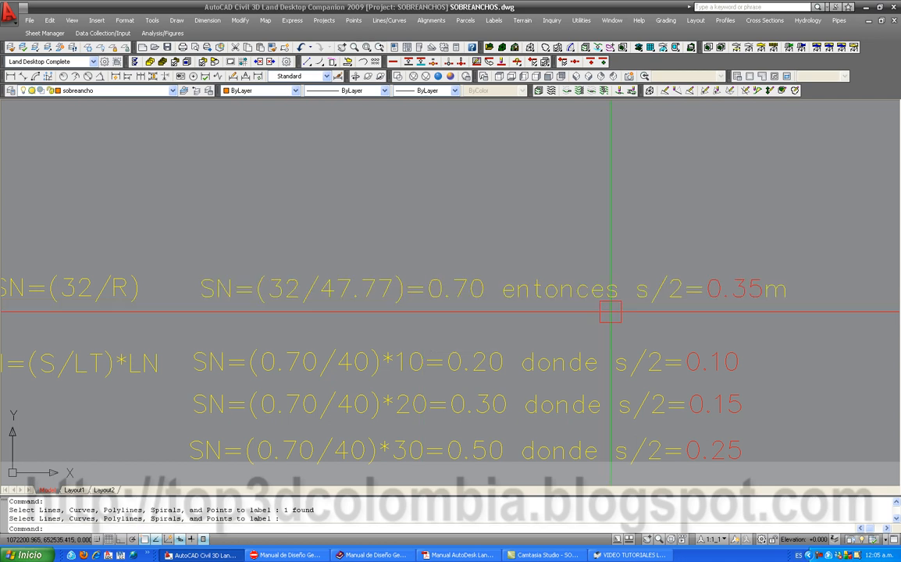
{"action": "scroll", "coordinate": [328, 249], "scroll_direction": "down", "scroll_amount": 4}
{"action": "scroll", "coordinate": [321, 248], "scroll_direction": "up", "scroll_amount": 3}
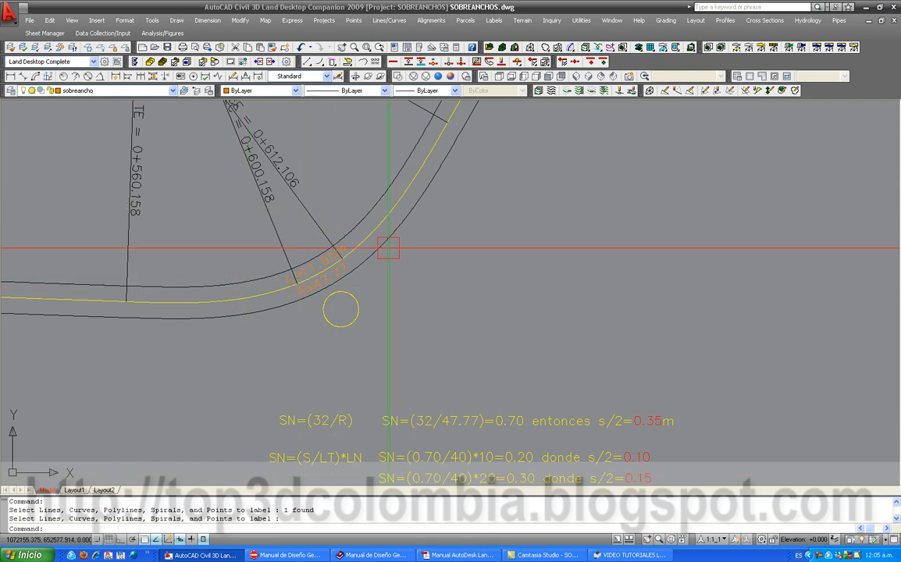
{"action": "scroll", "coordinate": [473, 451], "scroll_direction": "up", "scroll_amount": 5}
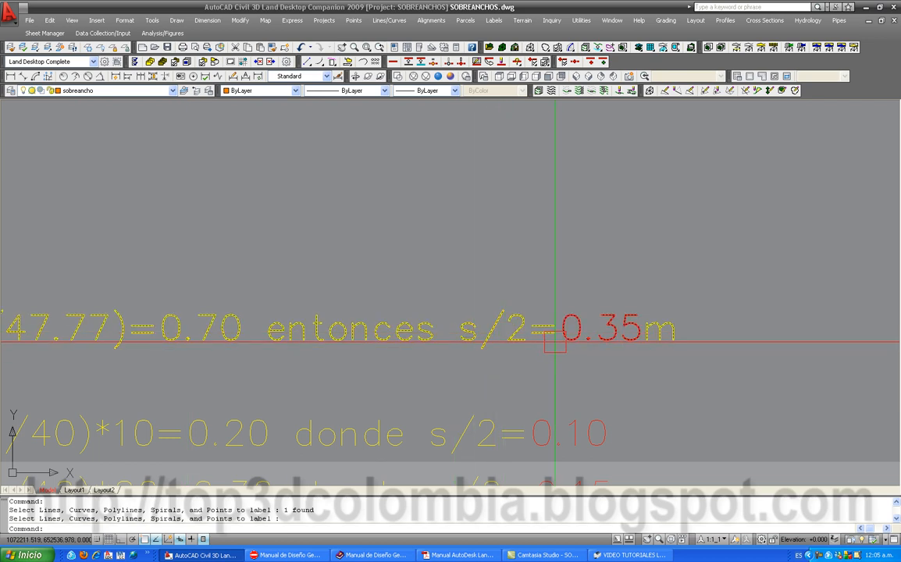
{"action": "scroll", "coordinate": [455, 386], "scroll_direction": "down", "scroll_amount": 5}
Inspect the third curve's labelled circular arc and its inner and outer road edges between 0+600.158 and 0+612.106.
{"action": "scroll", "coordinate": [399, 336], "scroll_direction": "up", "scroll_amount": 8}
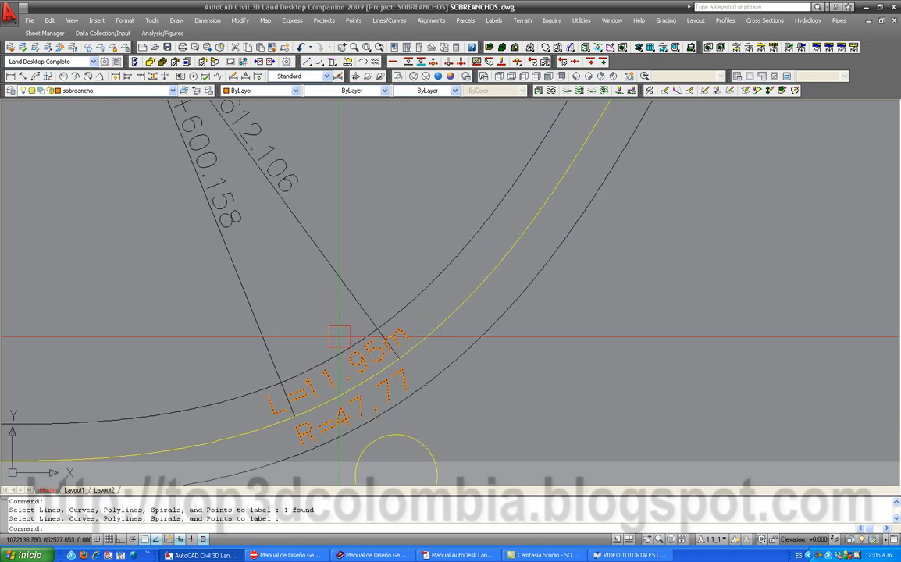
{"action": "scroll", "coordinate": [283, 321], "scroll_direction": "down", "scroll_amount": 4}
{"action": "scroll", "coordinate": [195, 117], "scroll_direction": "up", "scroll_amount": 3}
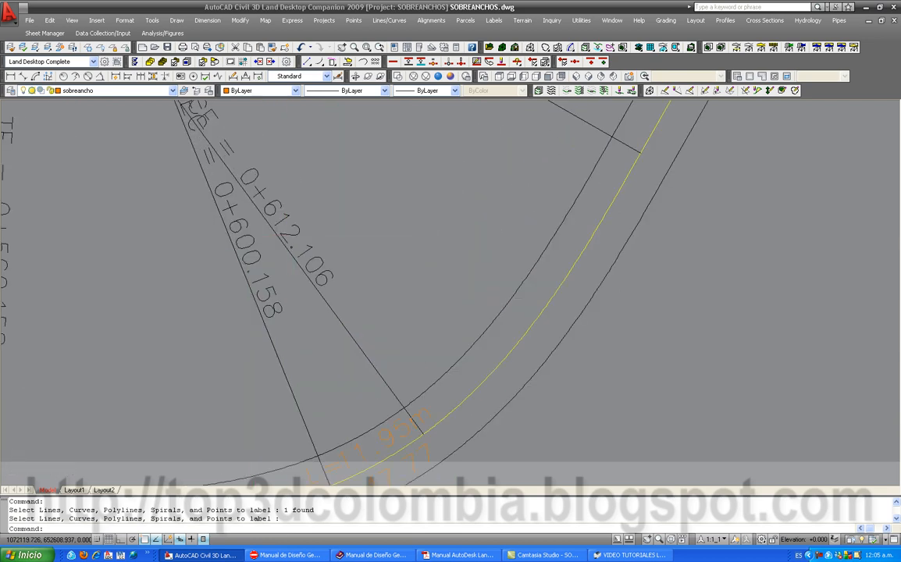
{"action": "scroll", "coordinate": [260, 125], "scroll_direction": "down", "scroll_amount": 2}
{"action": "scroll", "coordinate": [327, 321], "scroll_direction": "up", "scroll_amount": 3}
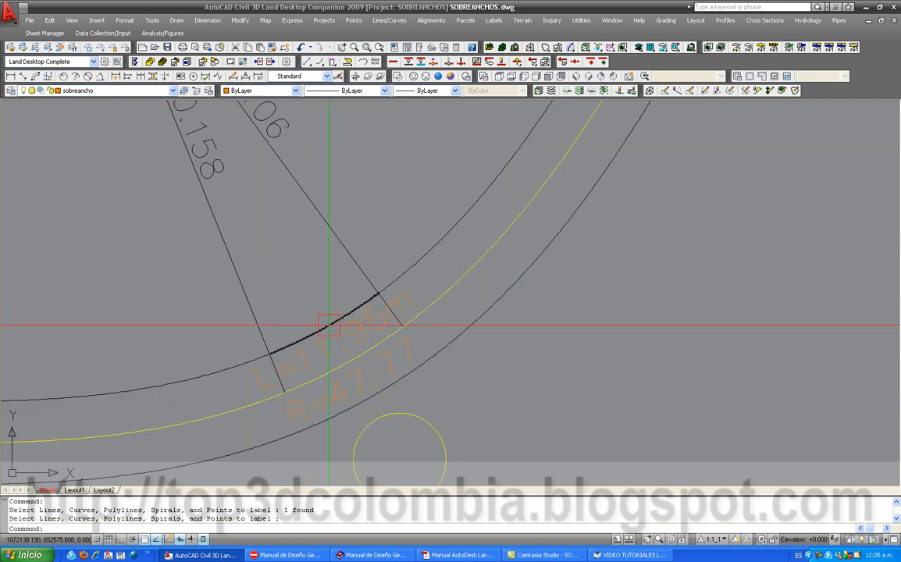
Calculate the widened half-width at the third curve's circular arc as 3.65+.35.
{"action": "scroll", "coordinate": [380, 375], "scroll_direction": "down", "scroll_amount": 5}
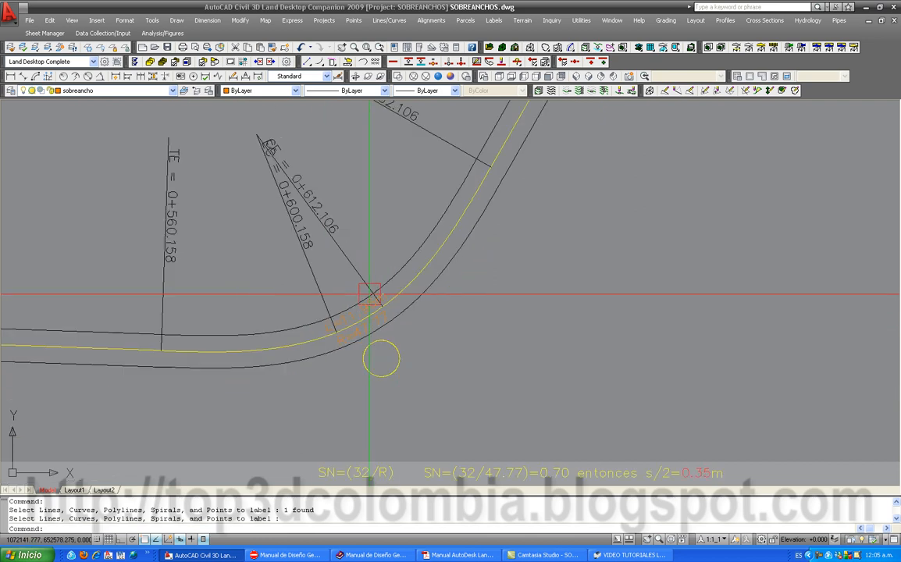
{"action": "scroll", "coordinate": [352, 280], "scroll_direction": "up", "scroll_amount": 3}
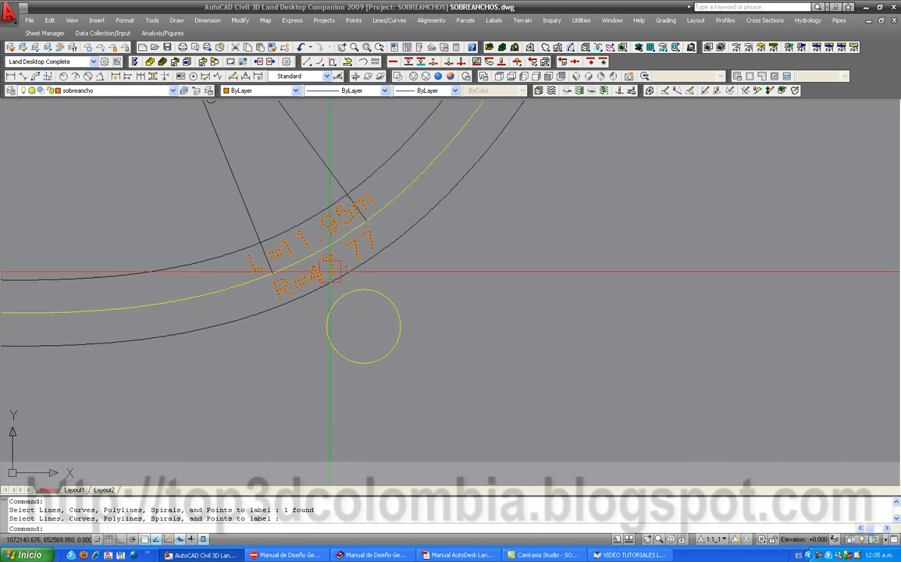
{"action": "type", "text": "ca"}
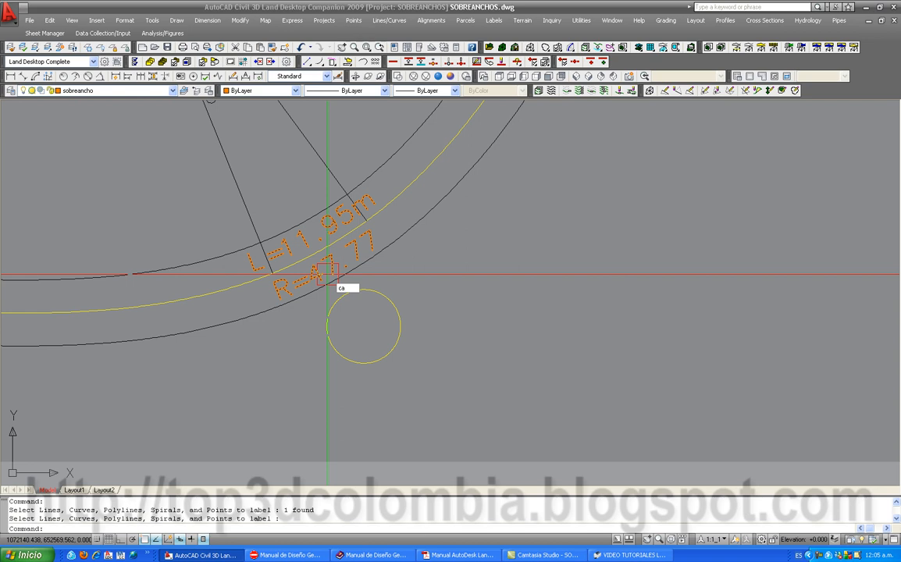
{"action": "key", "text": "Return"}
{"action": "type", "text": "3.65+.35"}
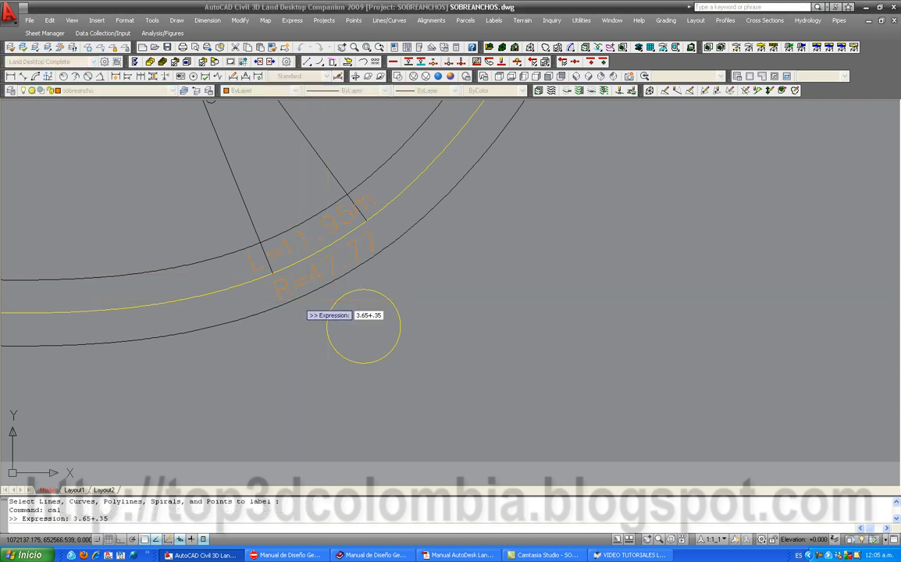
{"action": "key", "text": "Return"}
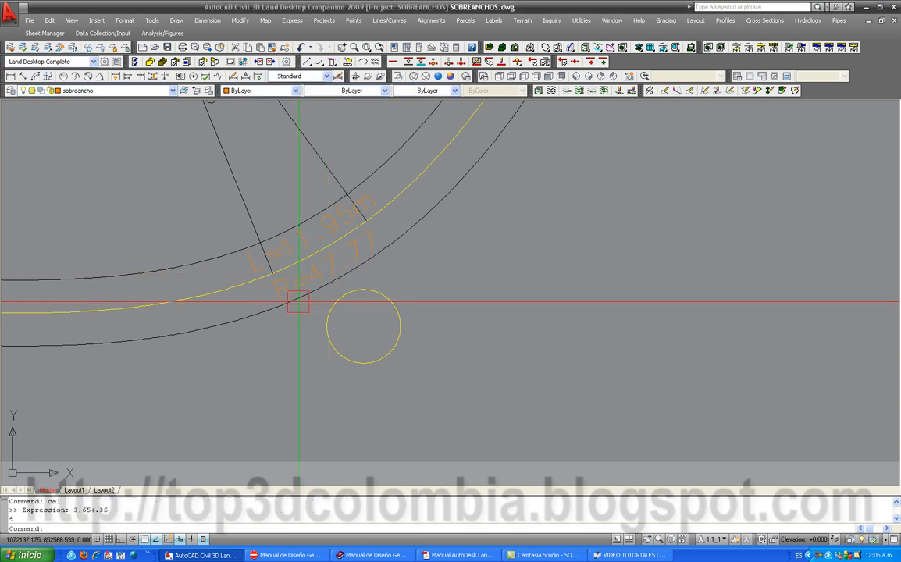
Offset the third curve's circular centerline arc by 4 m to both its inner and outer sides.
{"action": "type", "text": "o"}
{"action": "key", "text": "Return"}
{"action": "type", "text": "4"}
{"action": "key", "text": "Return"}
{"action": "scroll", "coordinate": [316, 256], "scroll_direction": "up", "scroll_amount": 3}
{"action": "scroll", "coordinate": [313, 246], "scroll_direction": "up", "scroll_amount": 2}
{"action": "left_click", "coordinate": [314, 248]}
{"action": "left_click", "coordinate": [277, 176]}
{"action": "left_click", "coordinate": [291, 257]}
{"action": "left_click", "coordinate": [413, 300]}
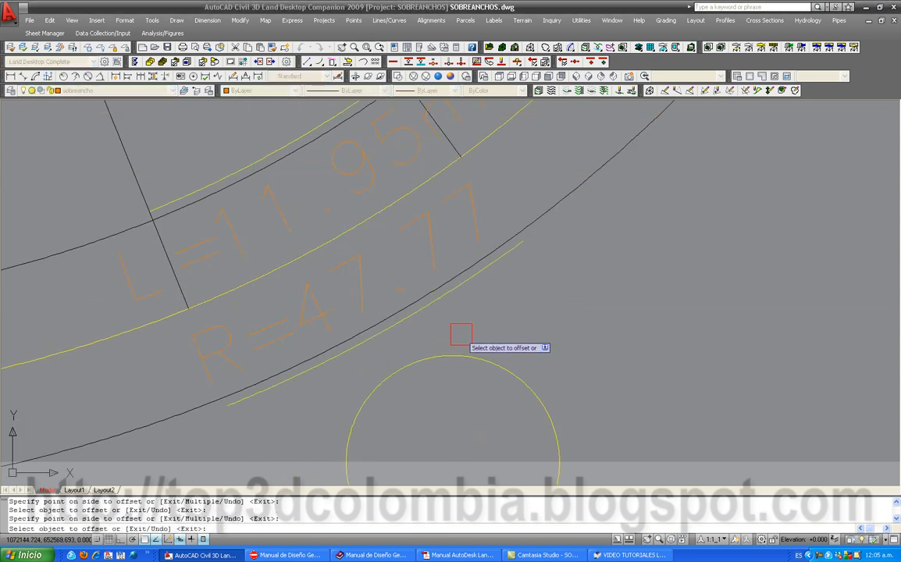
{"action": "key", "text": "Escape"}
Change the layer of the two new offset arcs to sobreancho.
{"action": "left_click", "coordinate": [453, 293]}
{"action": "left_click", "coordinate": [282, 135]}
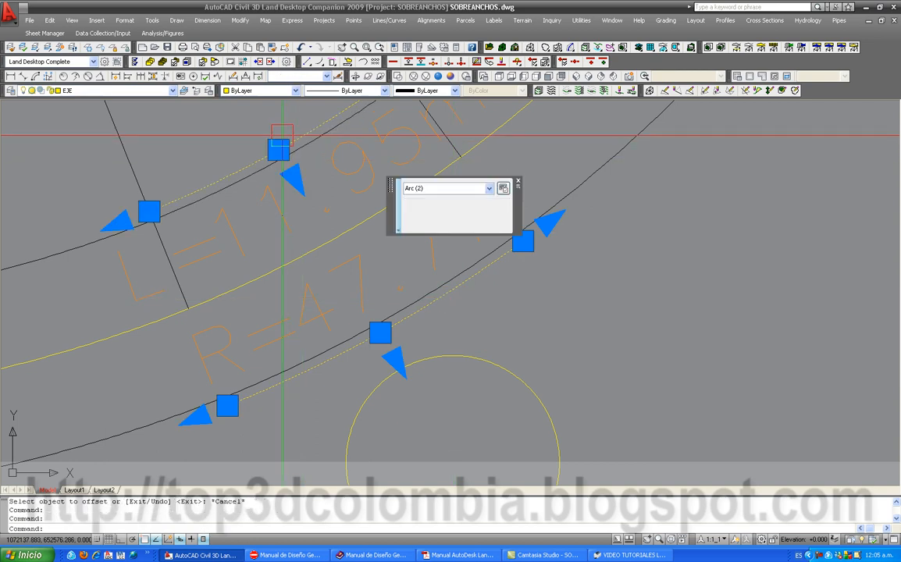
{"action": "left_click", "coordinate": [527, 125]}
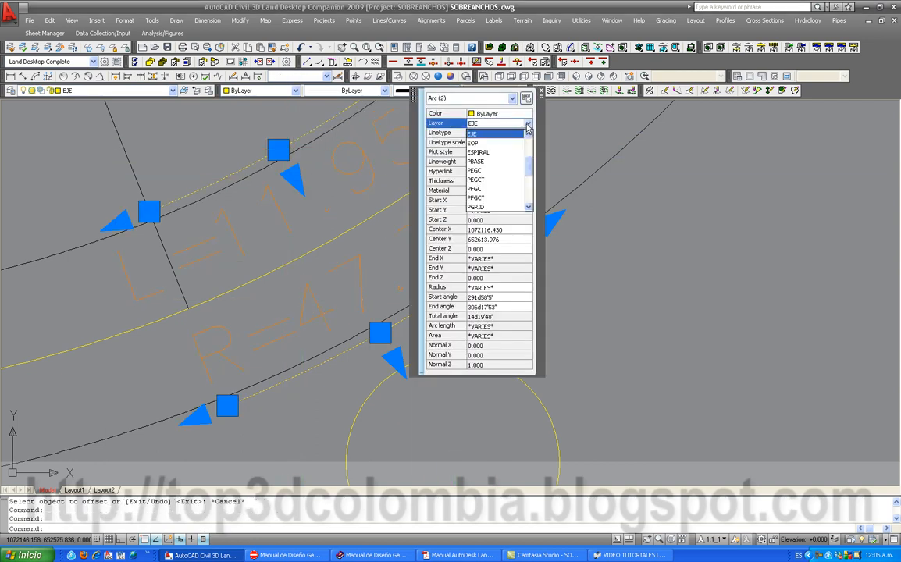
{"action": "left_click", "coordinate": [511, 209]}
{"action": "key", "text": "Escape"}
Inspect the third curve's widened arc and its spiral stretches between 0+560.158 and 0+652.106 alongside the widening formulas.
{"action": "scroll", "coordinate": [415, 320], "scroll_direction": "up", "scroll_amount": 3}
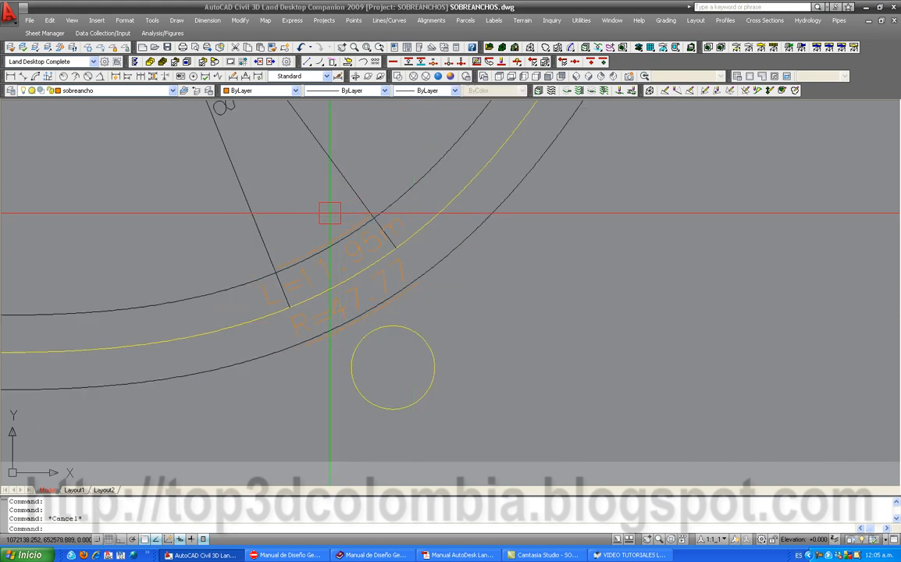
{"action": "scroll", "coordinate": [466, 326], "scroll_direction": "down", "scroll_amount": 2}
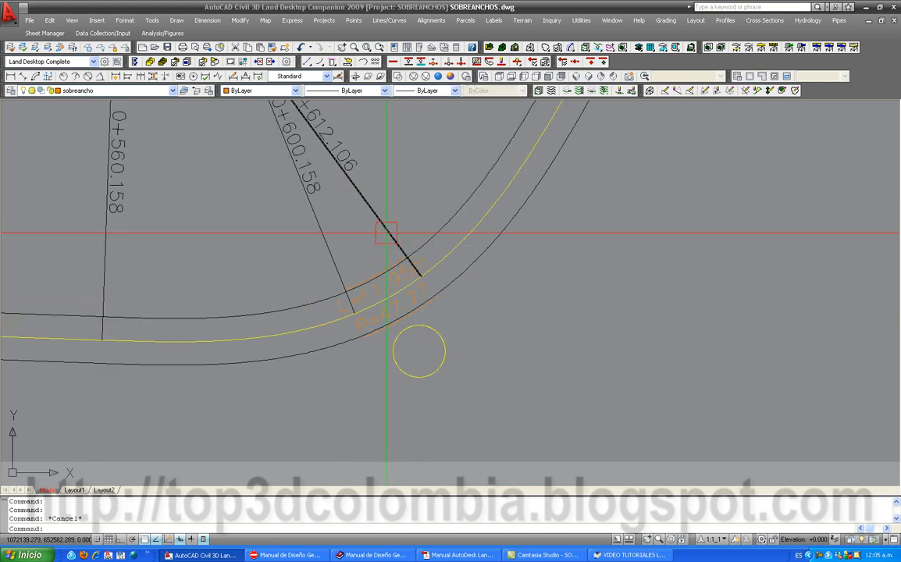
{"action": "scroll", "coordinate": [472, 324], "scroll_direction": "down", "scroll_amount": 2}
{"action": "middle_click_drag", "start_coordinate": [531, 407], "coordinate": [498, 351]}
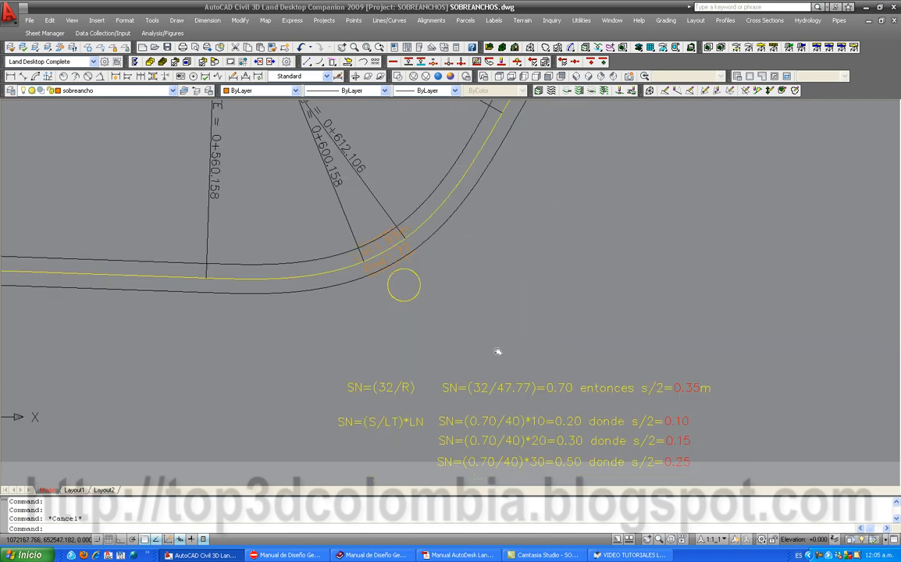
{"action": "middle_click_drag", "start_coordinate": [344, 188], "coordinate": [328, 249]}
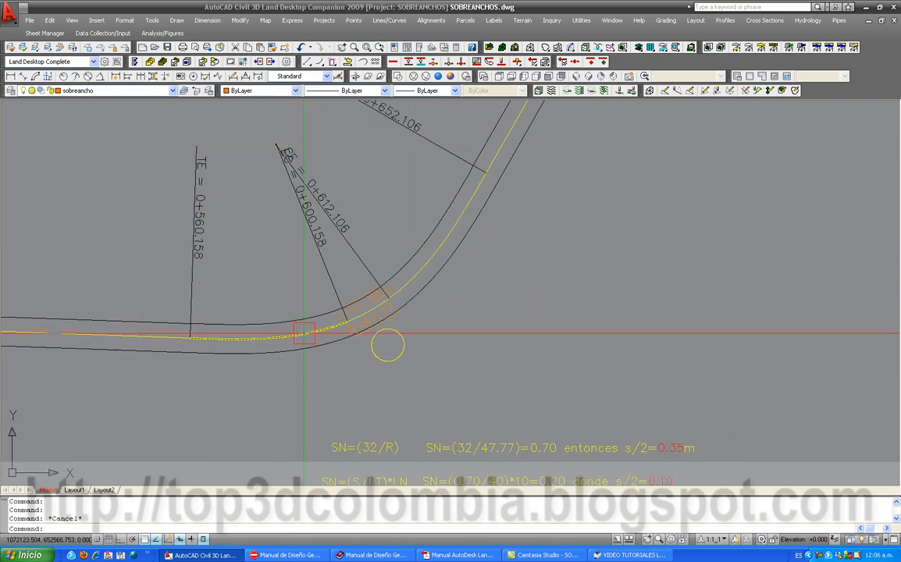
{"action": "scroll", "coordinate": [363, 326], "scroll_direction": "up", "scroll_amount": 1}
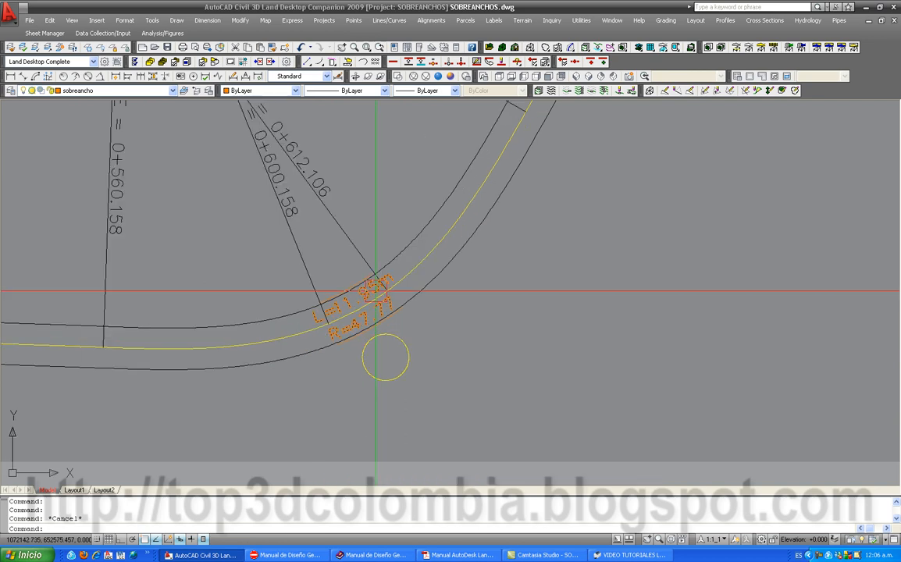
{"action": "scroll", "coordinate": [376, 291], "scroll_direction": "down", "scroll_amount": 4}
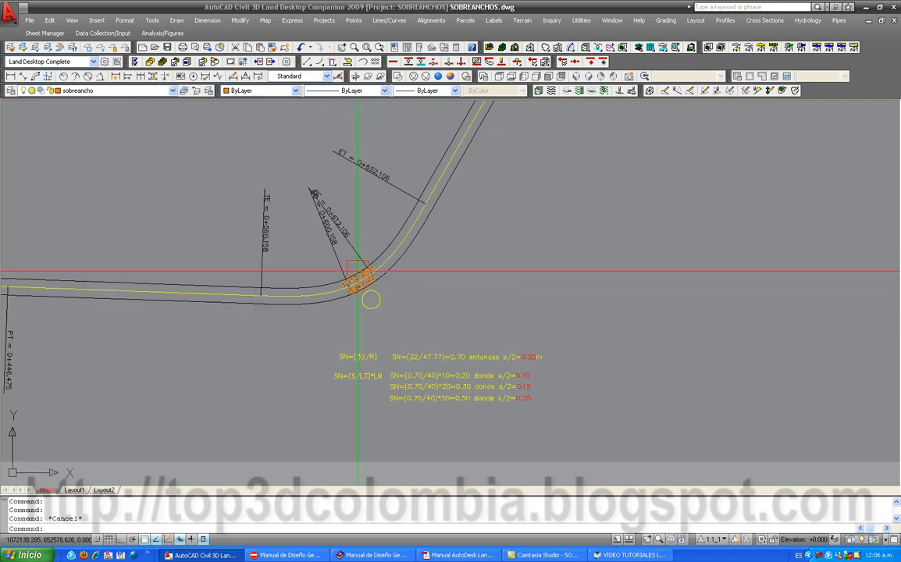
{"action": "scroll", "coordinate": [486, 372], "scroll_direction": "up", "scroll_amount": 3}
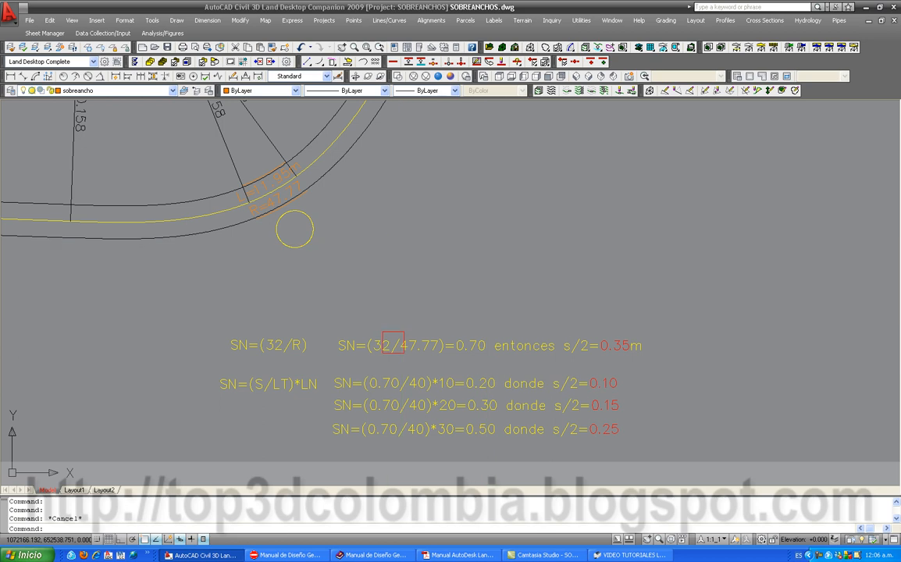
{"action": "scroll", "coordinate": [266, 406], "scroll_direction": "up", "scroll_amount": 1}
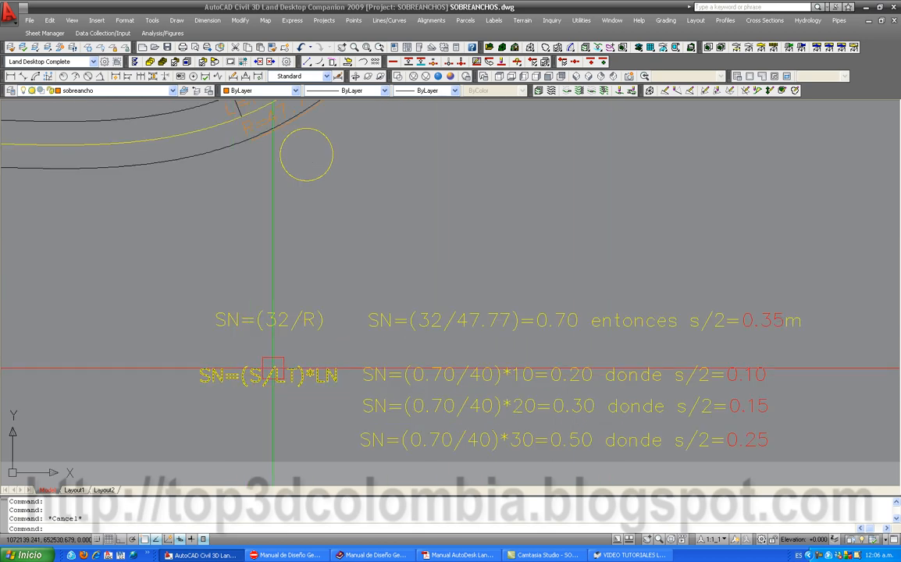
{"action": "scroll", "coordinate": [270, 348], "scroll_direction": "down", "scroll_amount": 3}
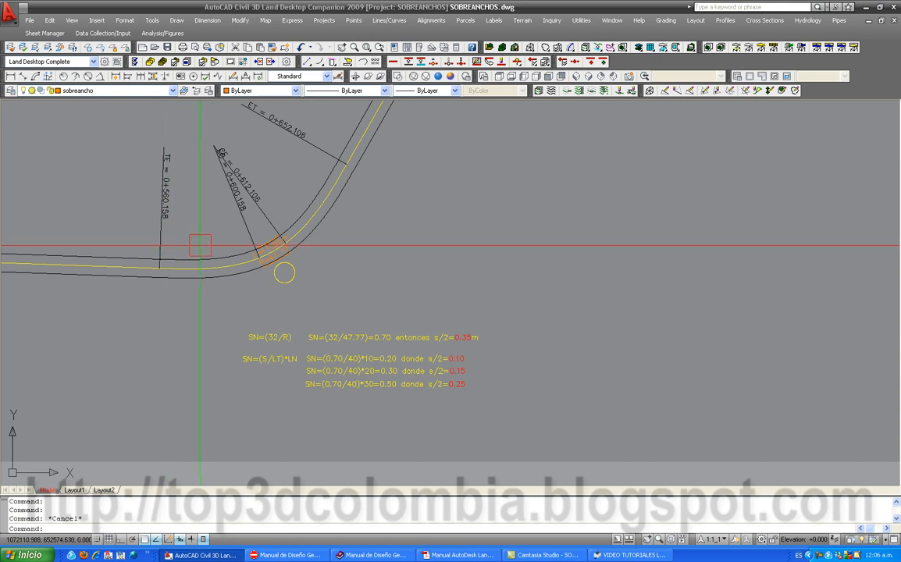
{"action": "scroll", "coordinate": [171, 176], "scroll_direction": "up", "scroll_amount": 1}
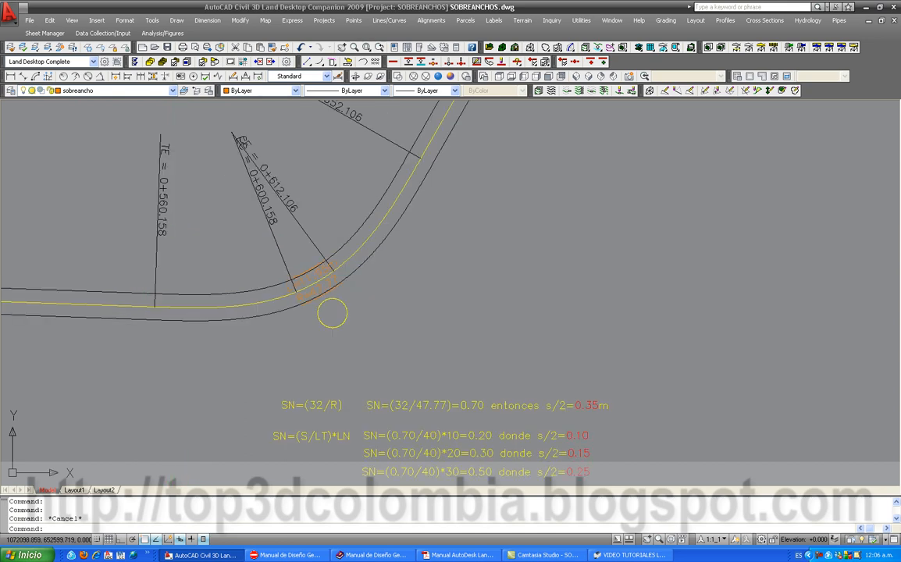
Examine the SN=(S/LT)*LN calculations for spiral distances of 10, 20 and 30 m and their halved s/2 values.
{"action": "scroll", "coordinate": [231, 154], "scroll_direction": "up", "scroll_amount": 1}
{"action": "scroll", "coordinate": [231, 154], "scroll_direction": "down", "scroll_amount": 2}
{"action": "middle_click_drag", "start_coordinate": [335, 407], "coordinate": [221, 329]}
{"action": "scroll", "coordinate": [220, 329], "scroll_direction": "up", "scroll_amount": 4}
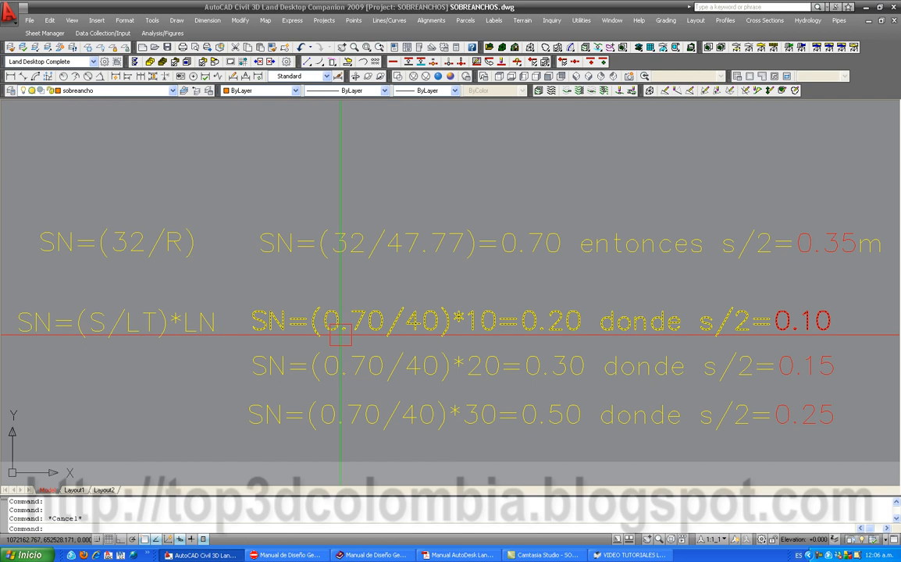
{"action": "mouse_move", "coordinate": [340, 334]}
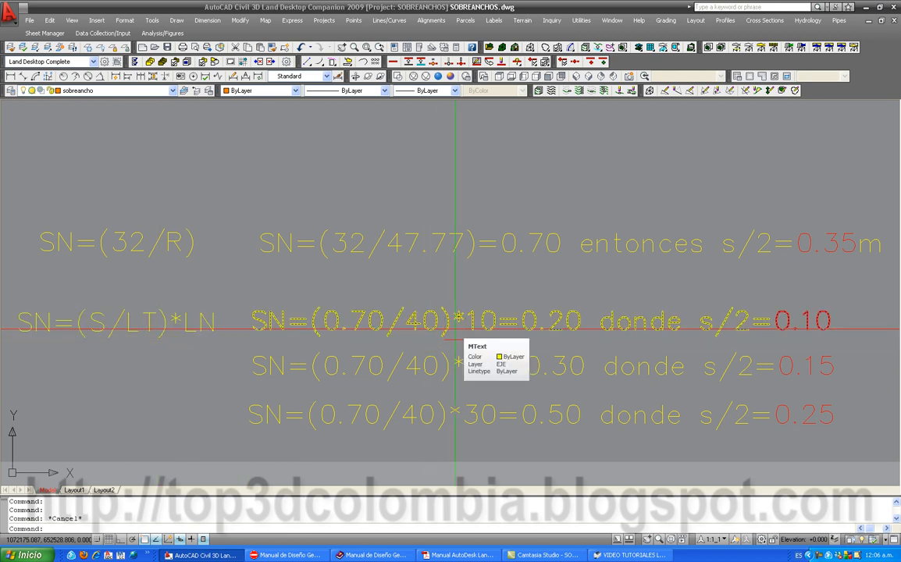
{"action": "middle_click_drag", "start_coordinate": [329, 350], "coordinate": [217, 345]}
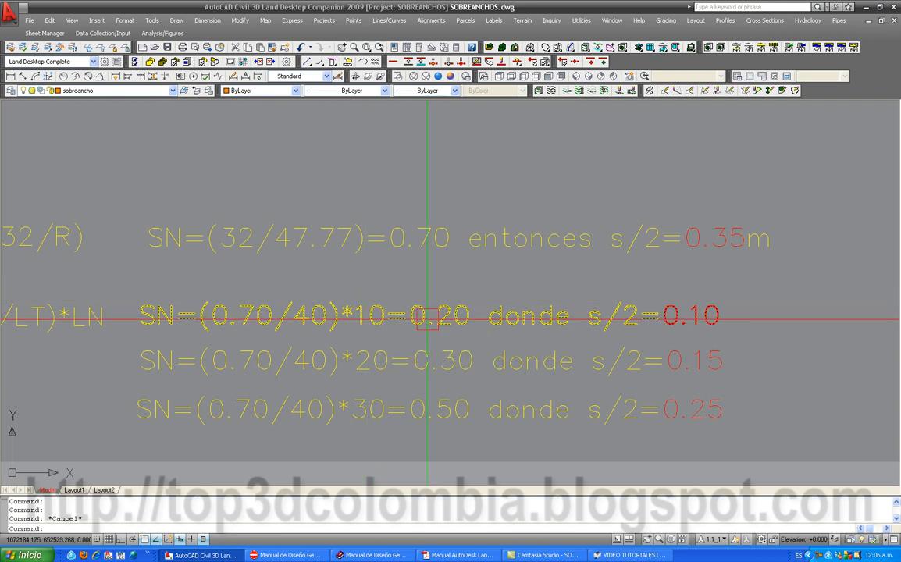
{"action": "middle_click_drag", "start_coordinate": [531, 336], "coordinate": [420, 322]}
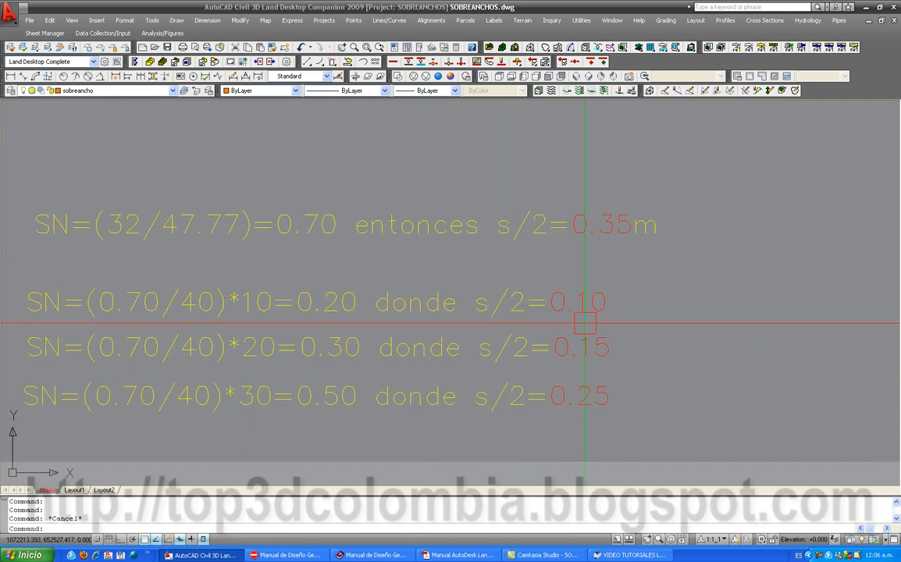
{"action": "middle_click_drag", "start_coordinate": [465, 351], "coordinate": [491, 327]}
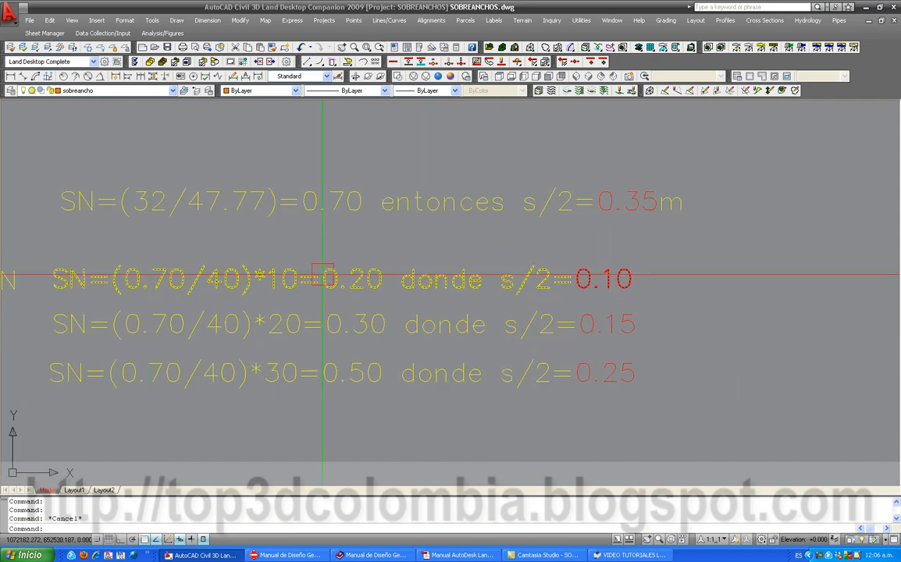
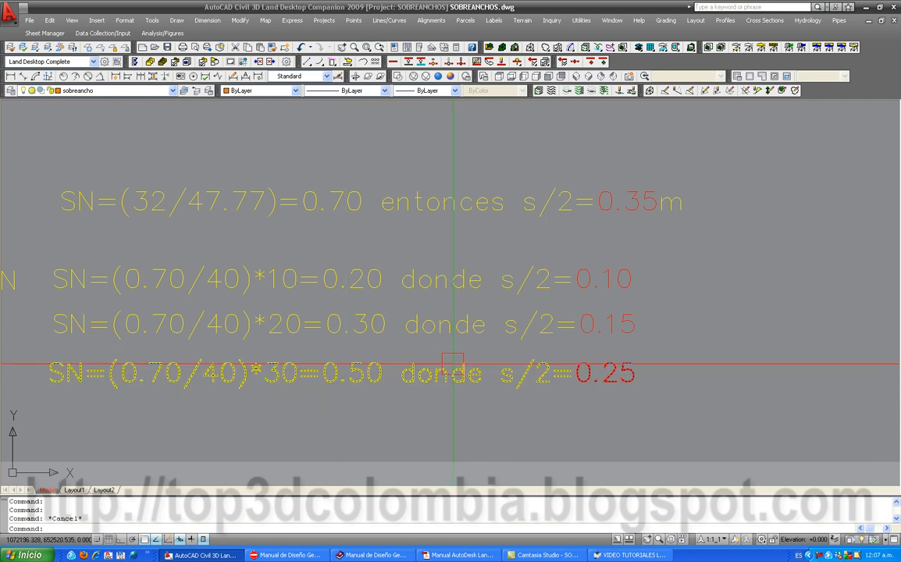
Inspect the third curve's entry spiral from station TE 0+560.158 to 0+600.158 and its road edges.
{"action": "scroll", "coordinate": [429, 359], "scroll_direction": "down", "scroll_amount": 2}
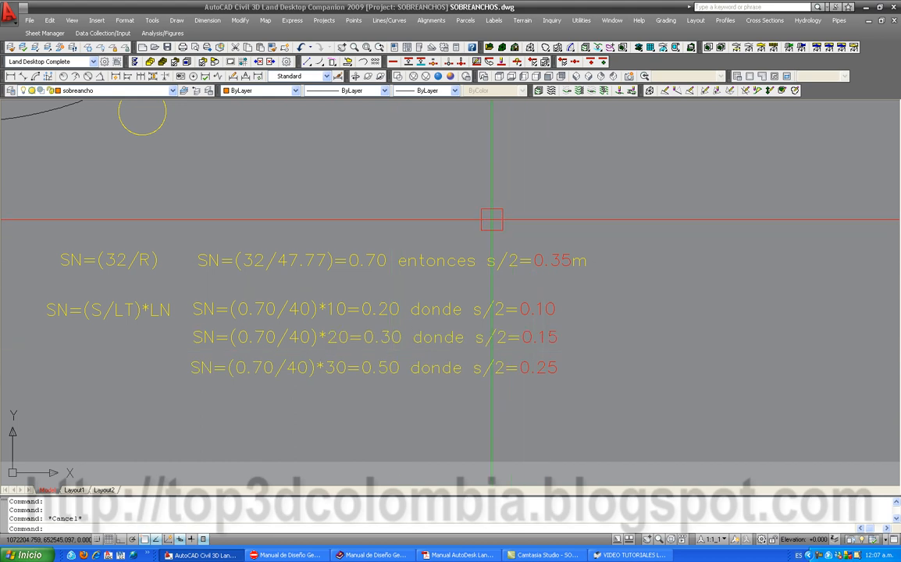
{"action": "scroll", "coordinate": [453, 400], "scroll_direction": "down", "scroll_amount": 1}
{"action": "scroll", "coordinate": [321, 263], "scroll_direction": "down", "scroll_amount": 2}
{"action": "middle_click_drag", "start_coordinate": [297, 249], "coordinate": [396, 277]}
{"action": "scroll", "coordinate": [397, 278], "scroll_direction": "down", "scroll_amount": 3}
{"action": "scroll", "coordinate": [385, 289], "scroll_direction": "up", "scroll_amount": 2}
{"action": "scroll", "coordinate": [332, 282], "scroll_direction": "up", "scroll_amount": 2}
{"action": "middle_click_drag", "start_coordinate": [332, 283], "coordinate": [346, 337]}
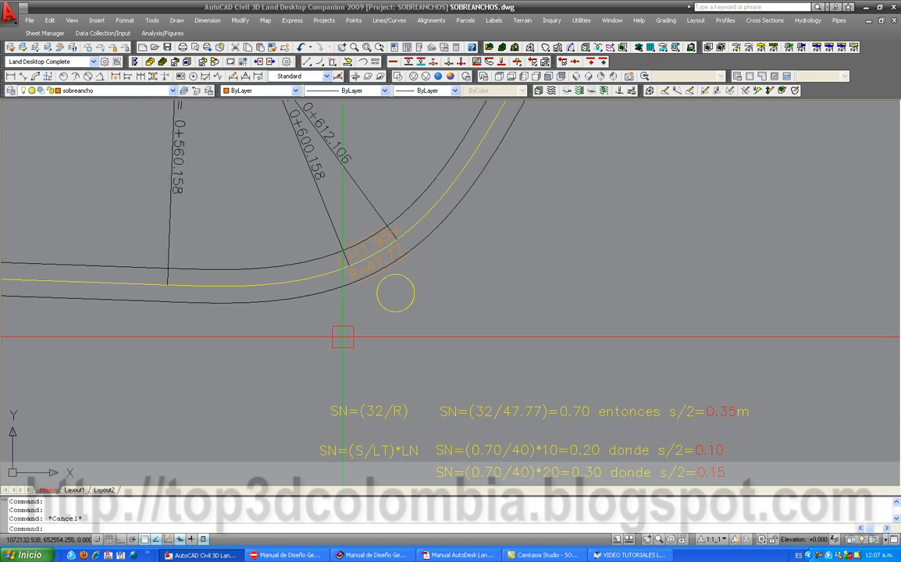
{"action": "middle_click_drag", "start_coordinate": [202, 247], "coordinate": [197, 267]}
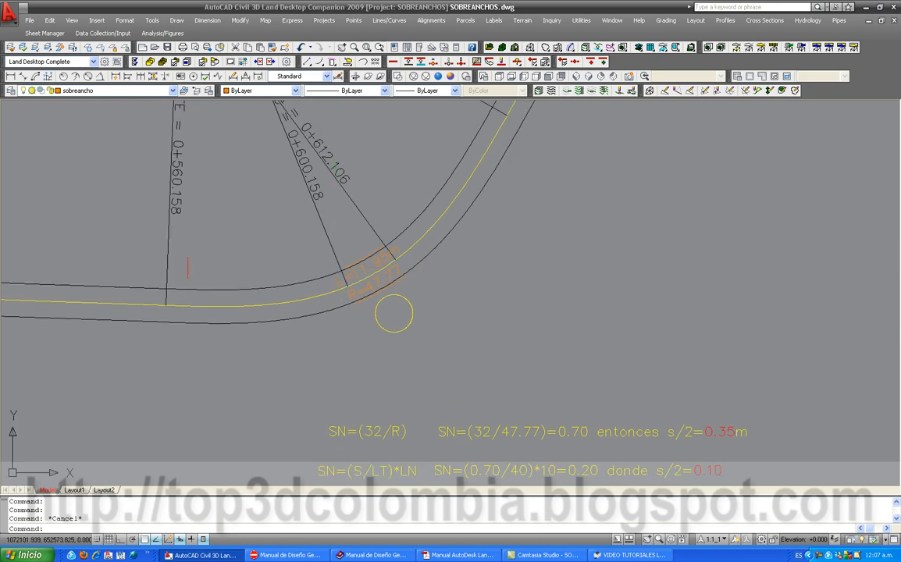
{"action": "scroll", "coordinate": [391, 406], "scroll_direction": "up", "scroll_amount": 2}
{"action": "scroll", "coordinate": [321, 367], "scroll_direction": "down", "scroll_amount": 5}
{"action": "scroll", "coordinate": [252, 312], "scroll_direction": "up", "scroll_amount": 3}
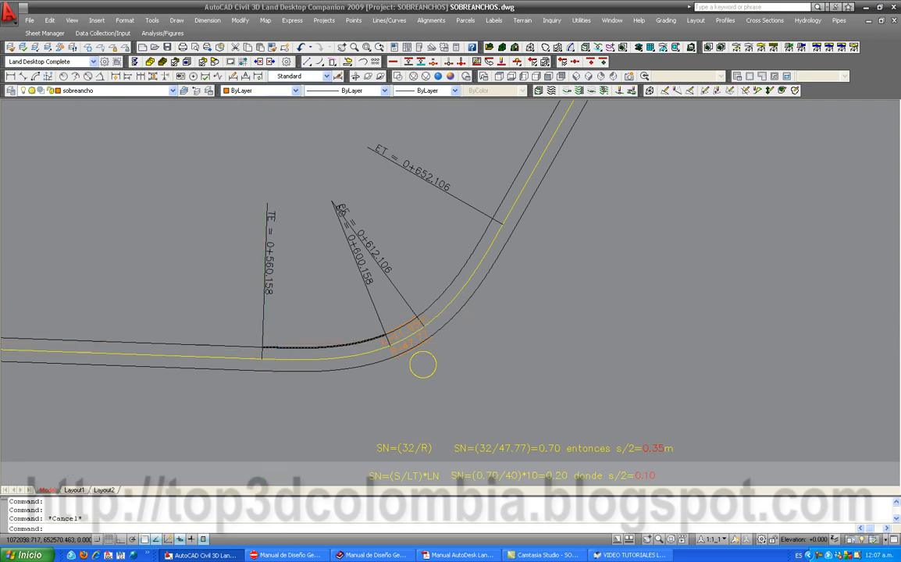
{"action": "scroll", "coordinate": [271, 337], "scroll_direction": "up", "scroll_amount": 2}
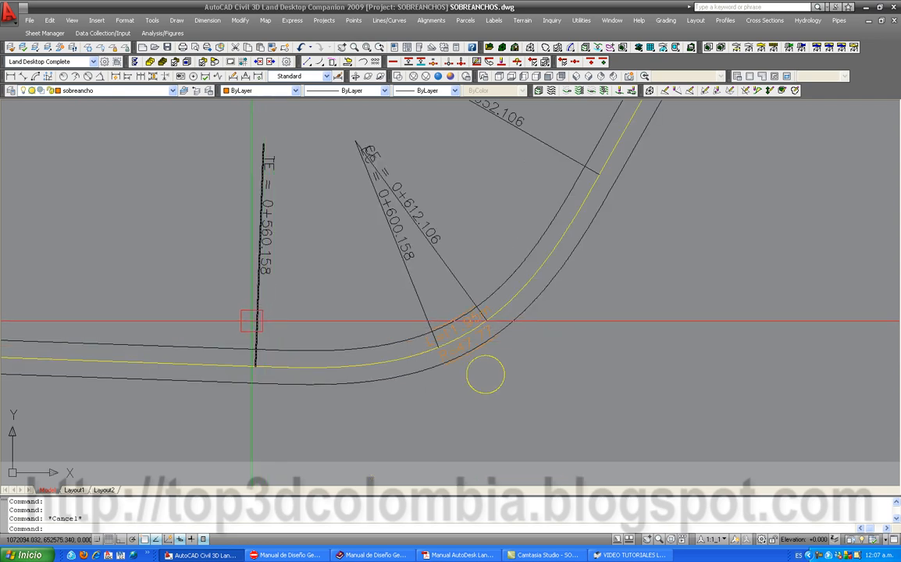
Draw a line at station TE 0+560.158 from the inner road edge to the centerline.
{"action": "middle_click_drag", "start_coordinate": [244, 390], "coordinate": [235, 332]}
{"action": "scroll", "coordinate": [235, 331], "scroll_direction": "up", "scroll_amount": 1}
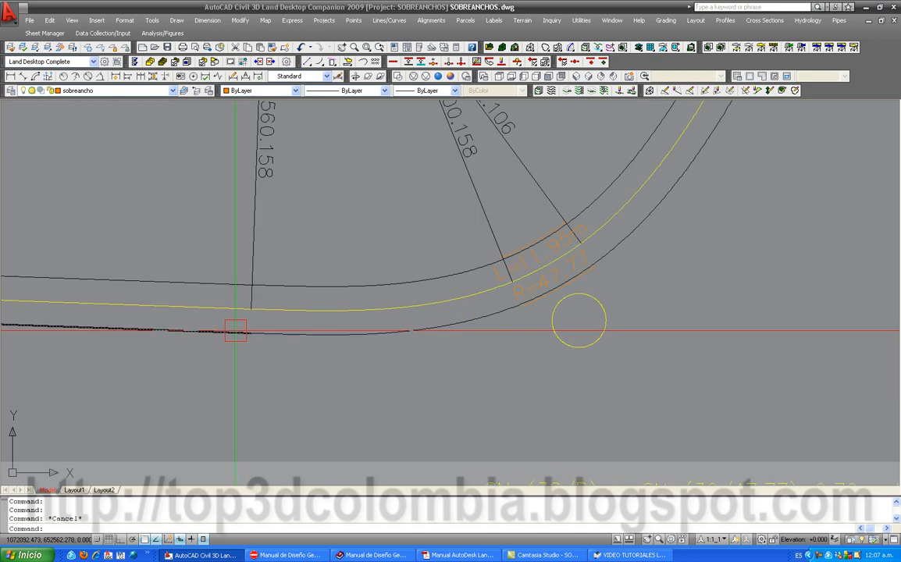
{"action": "type", "text": "l"}
{"action": "key", "text": "Return"}
{"action": "scroll", "coordinate": [250, 299], "scroll_direction": "up", "scroll_amount": 3}
{"action": "left_click", "coordinate": [253, 271]}
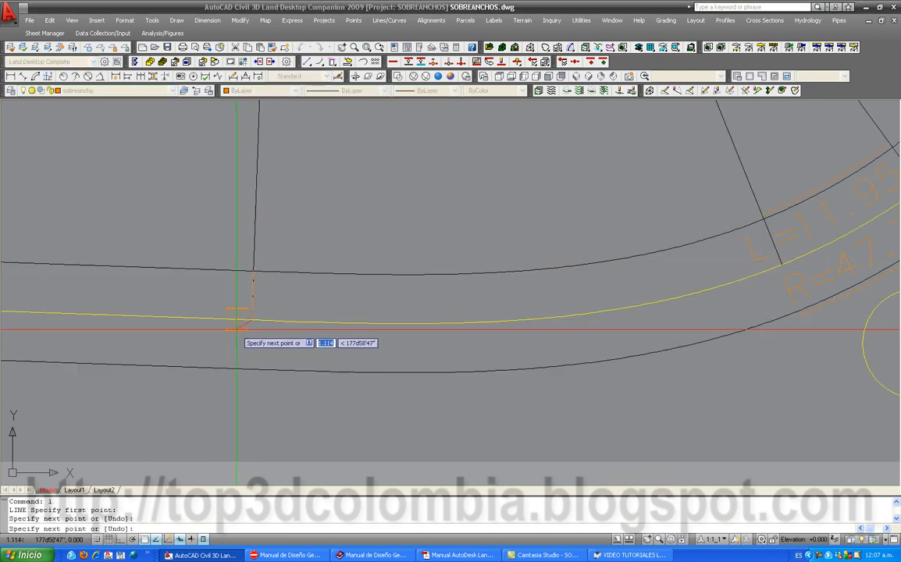
{"action": "key", "text": "Return"}
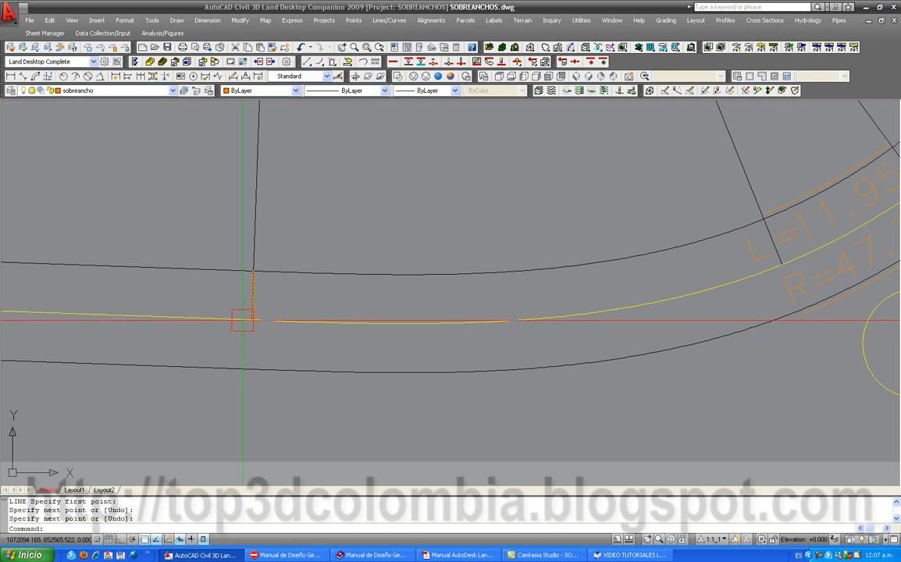
Extend the line at station TE 0+560.158 to the outer road edge.
{"action": "type", "text": "tr"}
{"action": "key", "text": "Return"}
{"action": "left_click", "coordinate": [248, 365]}
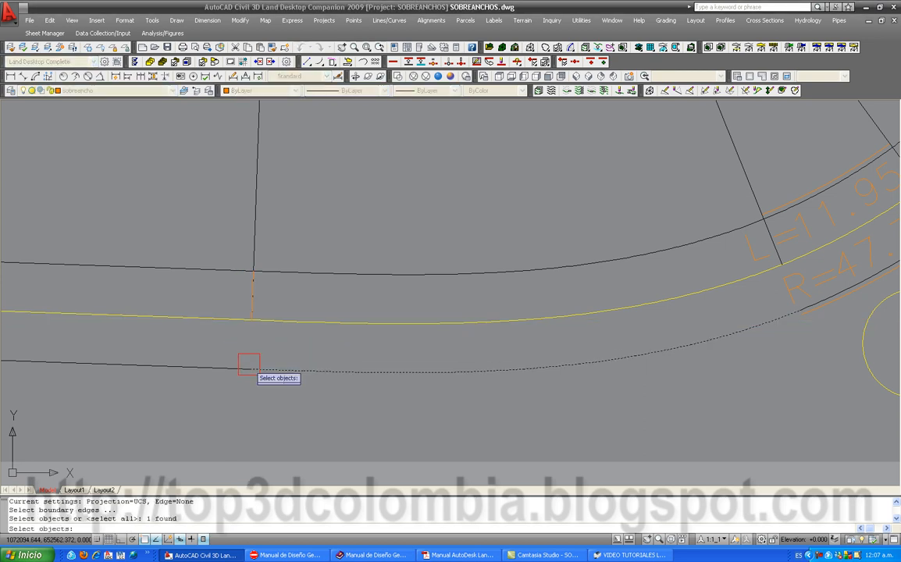
{"action": "key", "text": "Return"}
{"action": "left_click", "coordinate": [249, 298]}
{"action": "key", "text": "Return"}
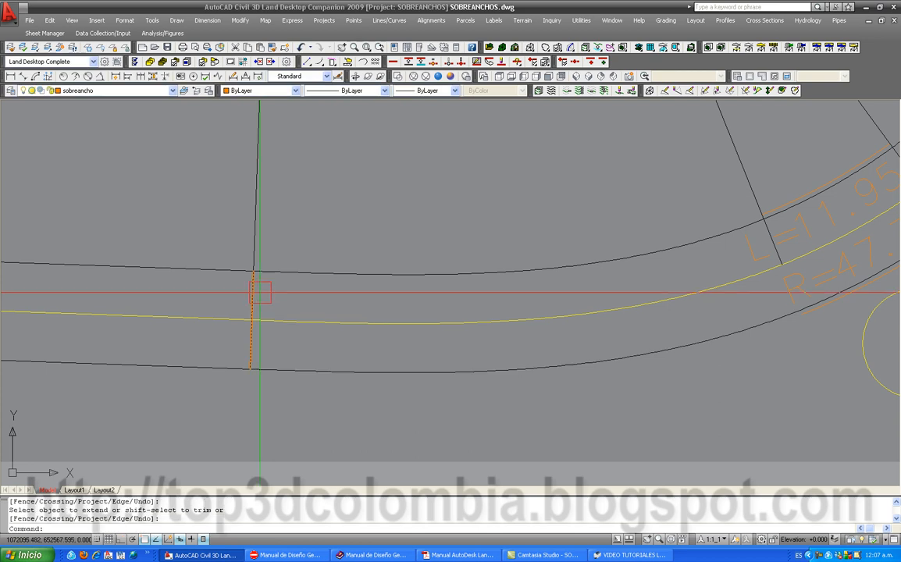
{"action": "scroll", "coordinate": [267, 289], "scroll_direction": "down", "scroll_amount": 4}
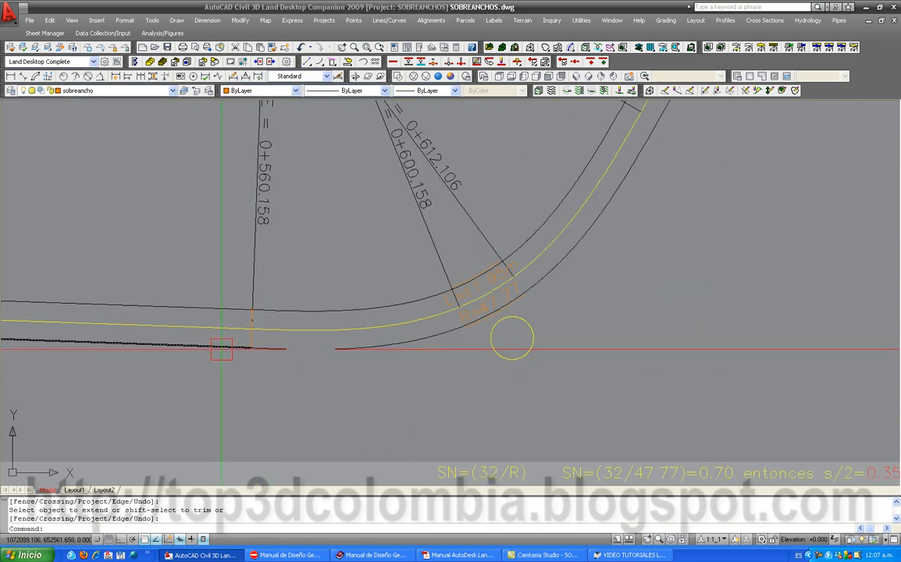
Turn on all drawing layers so the alignment's station labels and ticks can be used.
{"action": "scroll", "coordinate": [234, 336], "scroll_direction": "down", "scroll_amount": 2}
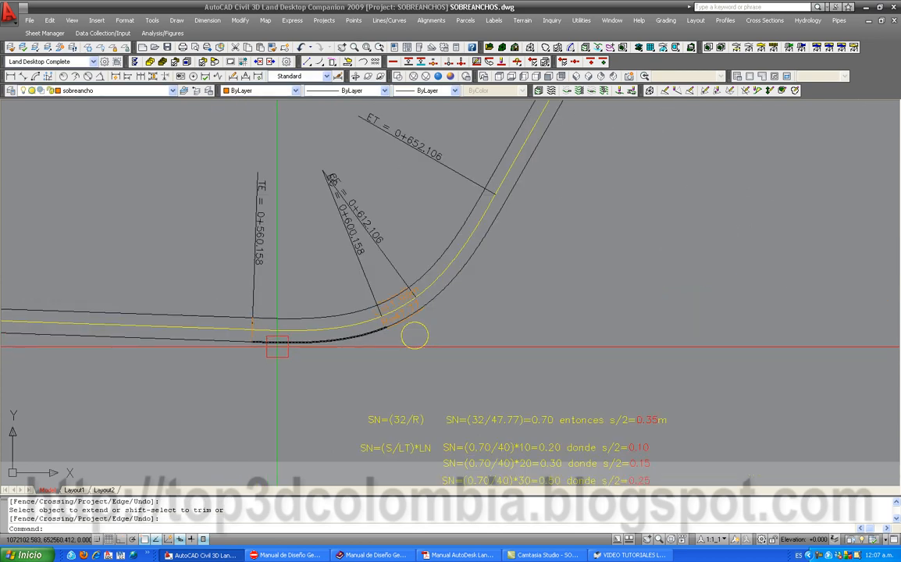
{"action": "type", "text": "lo"}
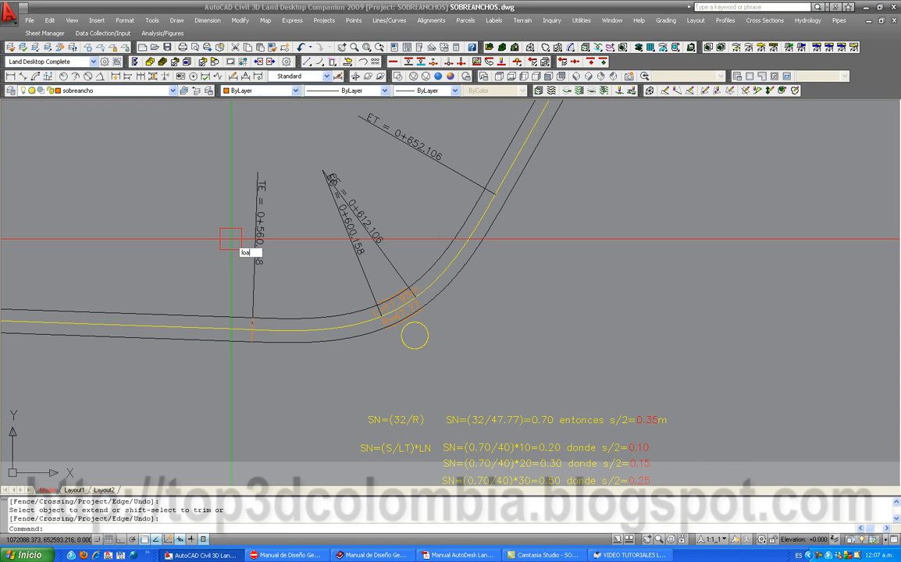
{"action": "type", "text": "a"}
{"action": "key", "text": "Return"}
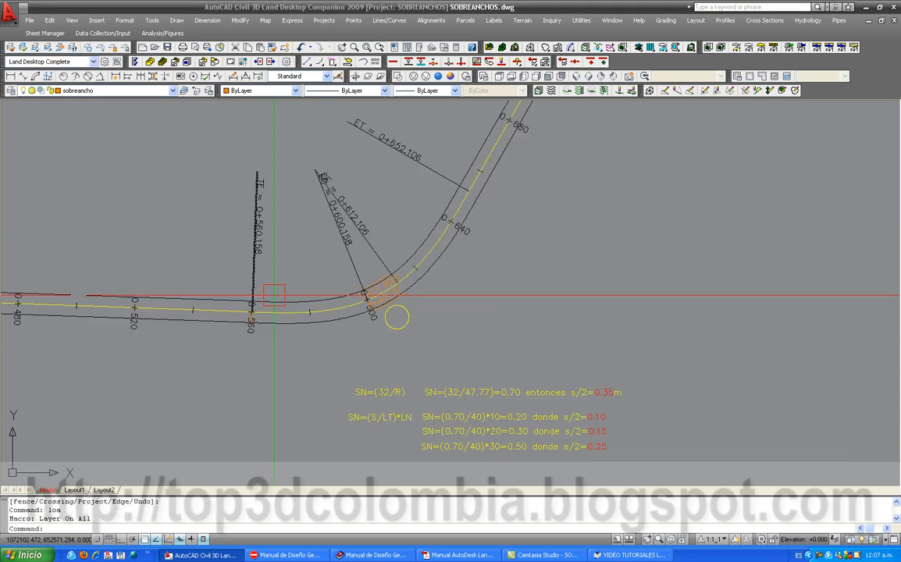
{"action": "left_click", "coordinate": [377, 386]}
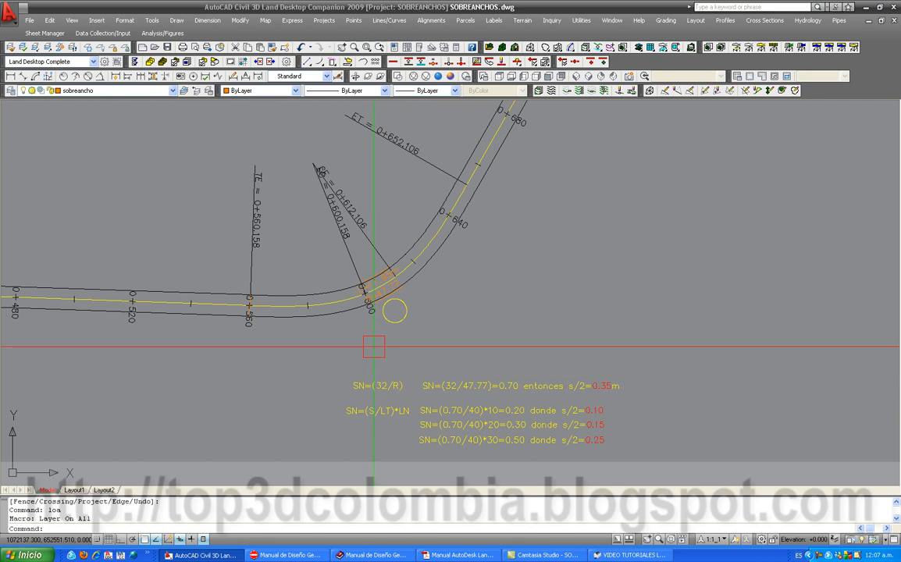
{"action": "scroll", "coordinate": [248, 306], "scroll_direction": "up", "scroll_amount": 3}
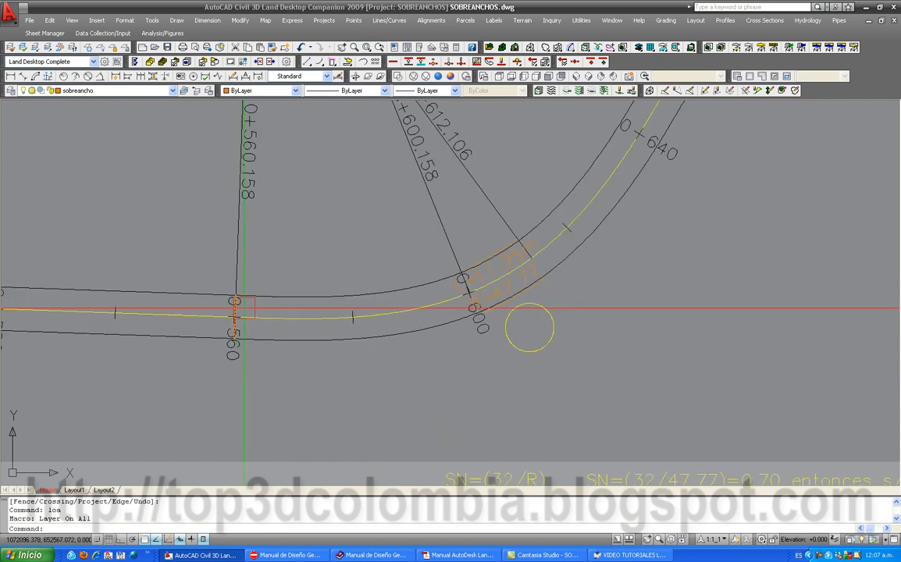
{"action": "scroll", "coordinate": [238, 297], "scroll_direction": "down", "scroll_amount": 2}
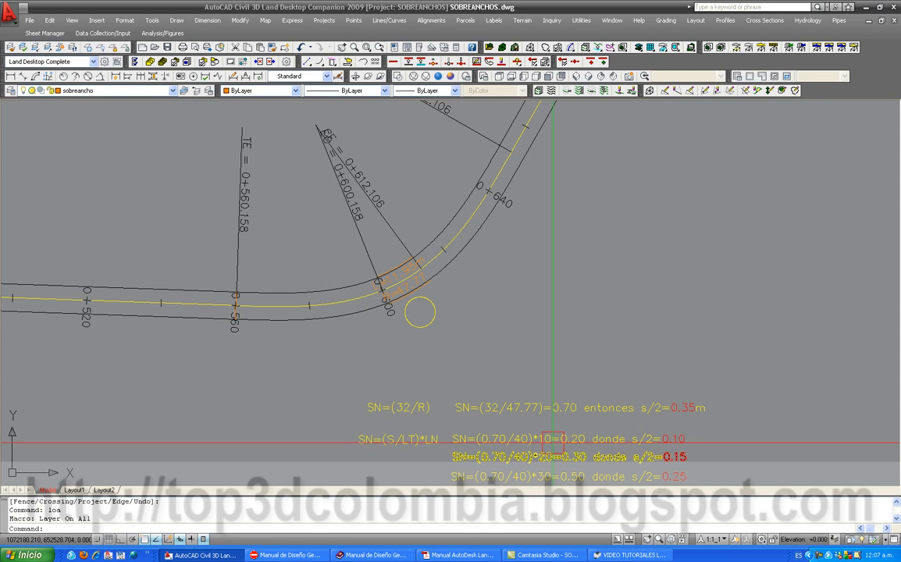
Try to offset the widening line at TE 0+560.158 by 10 m forward along the spiral.
{"action": "scroll", "coordinate": [238, 297], "scroll_direction": "up", "scroll_amount": 5}
{"action": "scroll", "coordinate": [234, 301], "scroll_direction": "up", "scroll_amount": 1}
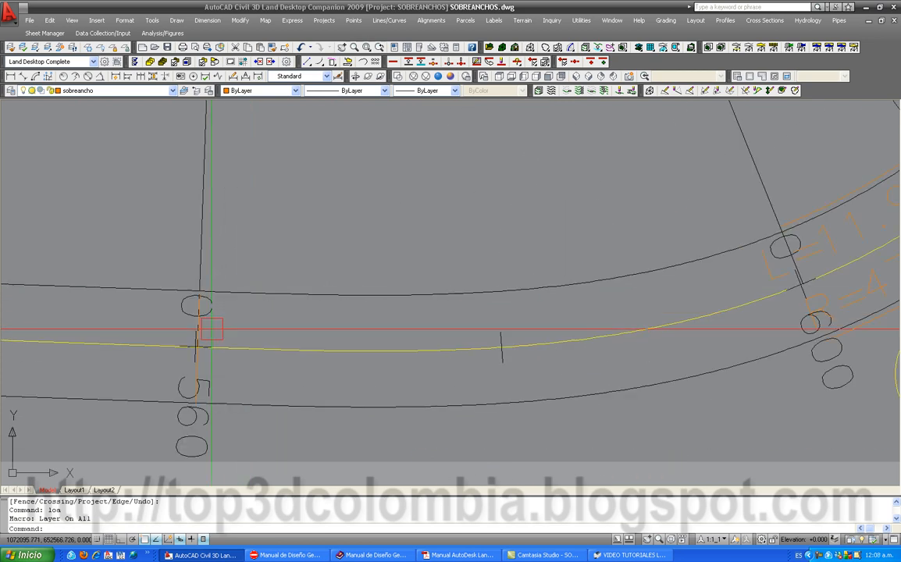
{"action": "key", "text": "Return"}
{"action": "type", "text": "10"}
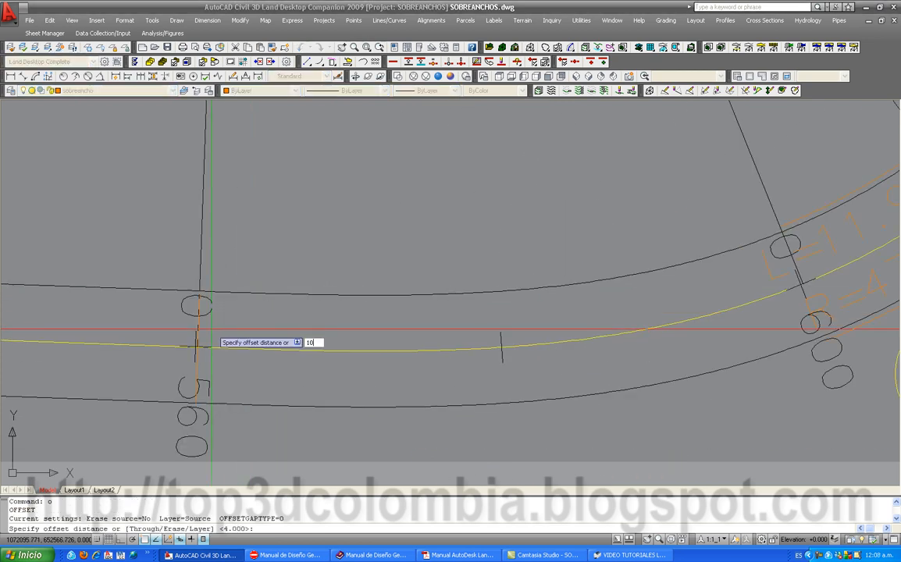
{"action": "key", "text": "Return"}
{"action": "scroll", "coordinate": [211, 328], "scroll_direction": "up", "scroll_amount": 3}
{"action": "left_click", "coordinate": [206, 316]}
{"action": "scroll", "coordinate": [208, 315], "scroll_direction": "down", "scroll_amount": 5}
{"action": "key", "text": "Escape"}
Delete the 10 m offset copy of the line at TE 0+560.158.
{"action": "scroll", "coordinate": [391, 275], "scroll_direction": "up", "scroll_amount": 6}
{"action": "scroll", "coordinate": [365, 245], "scroll_direction": "down", "scroll_amount": 6}
{"action": "scroll", "coordinate": [363, 370], "scroll_direction": "up", "scroll_amount": 3}
{"action": "scroll", "coordinate": [320, 293], "scroll_direction": "down", "scroll_amount": 2}
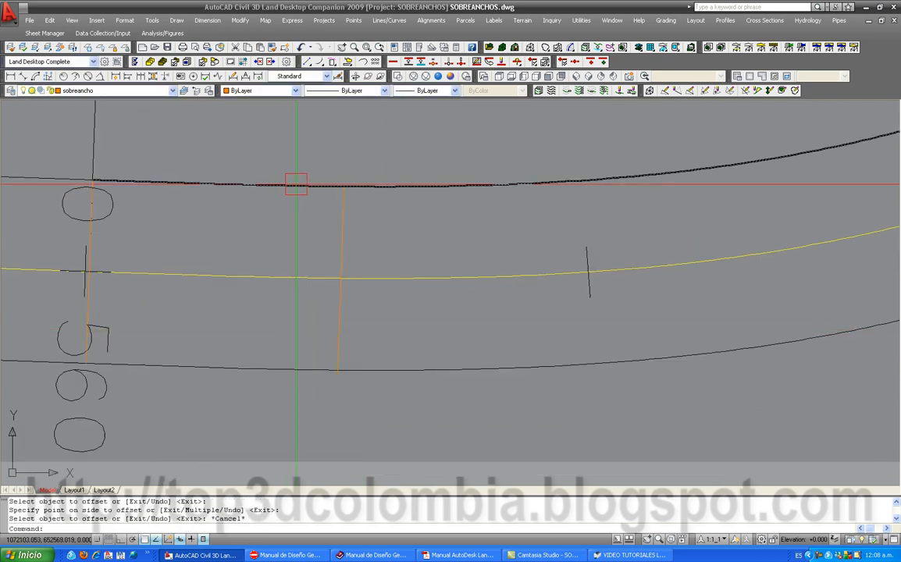
{"action": "scroll", "coordinate": [419, 174], "scroll_direction": "up", "scroll_amount": 2}
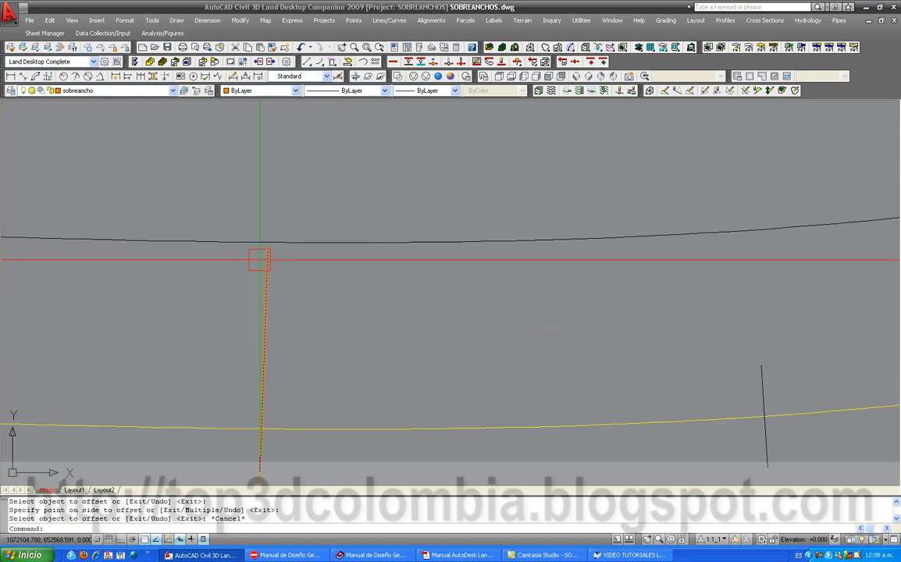
{"action": "left_click", "coordinate": [250, 261]}
{"action": "key", "text": "Delete"}
{"action": "scroll", "coordinate": [192, 269], "scroll_direction": "down", "scroll_amount": 3}
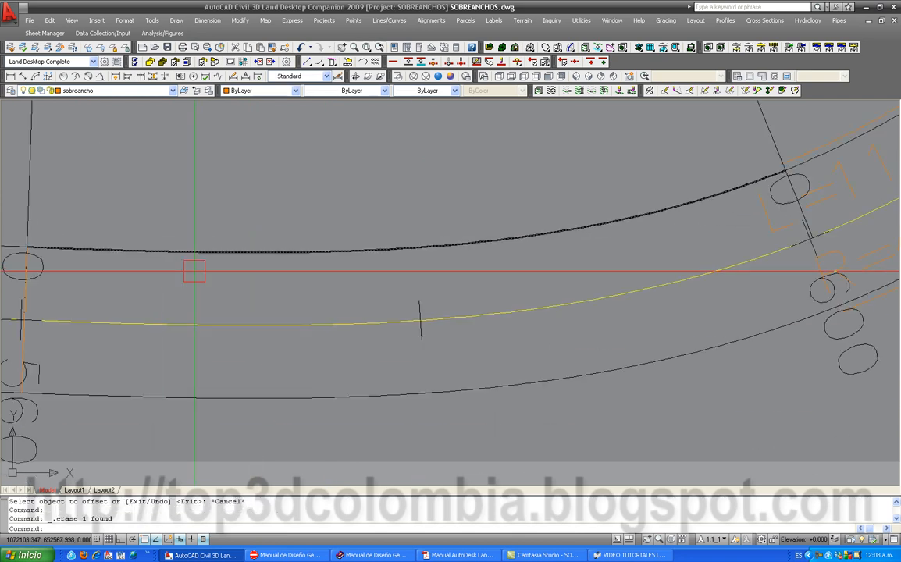
{"action": "scroll", "coordinate": [231, 234], "scroll_direction": "down", "scroll_amount": 4}
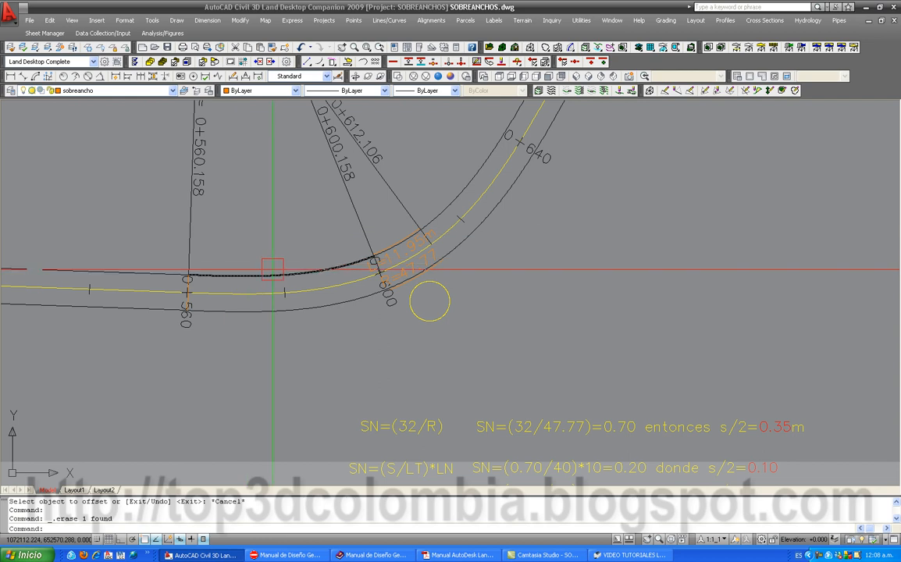
Configure the alignment station labels with a label increment of 10 and a tick increment of 1.
{"action": "scroll", "coordinate": [226, 275], "scroll_direction": "up", "scroll_amount": 3}
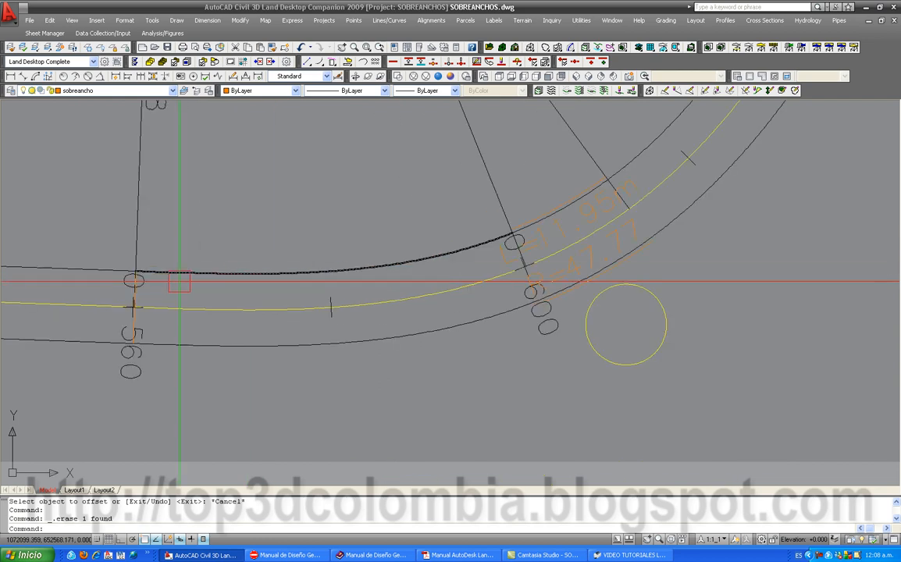
{"action": "left_click", "coordinate": [428, 21]}
{"action": "left_click", "coordinate": [413, 164]}
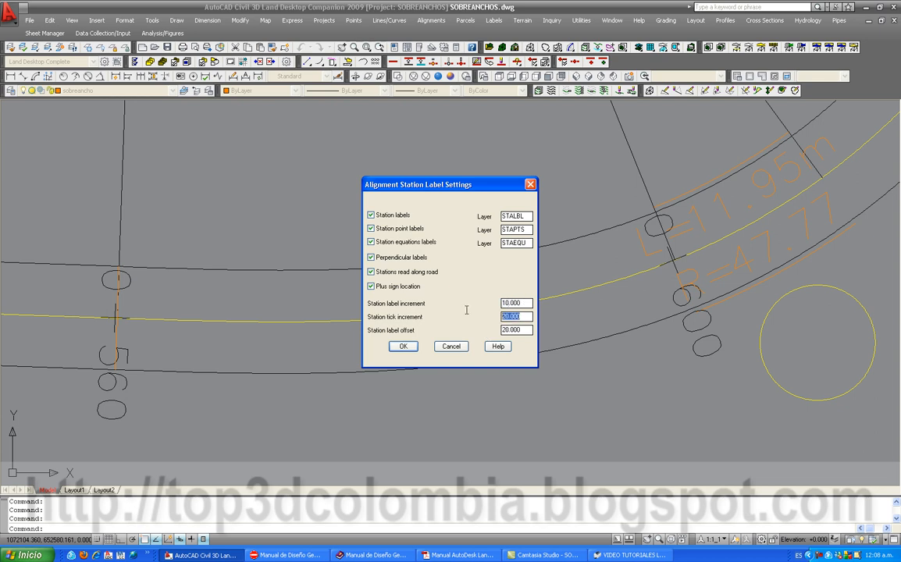
{"action": "left_click", "coordinate": [402, 345]}
Create station labels along the whole alignment from station 0.000, erasing the existing ones.
{"action": "left_click", "coordinate": [431, 21]}
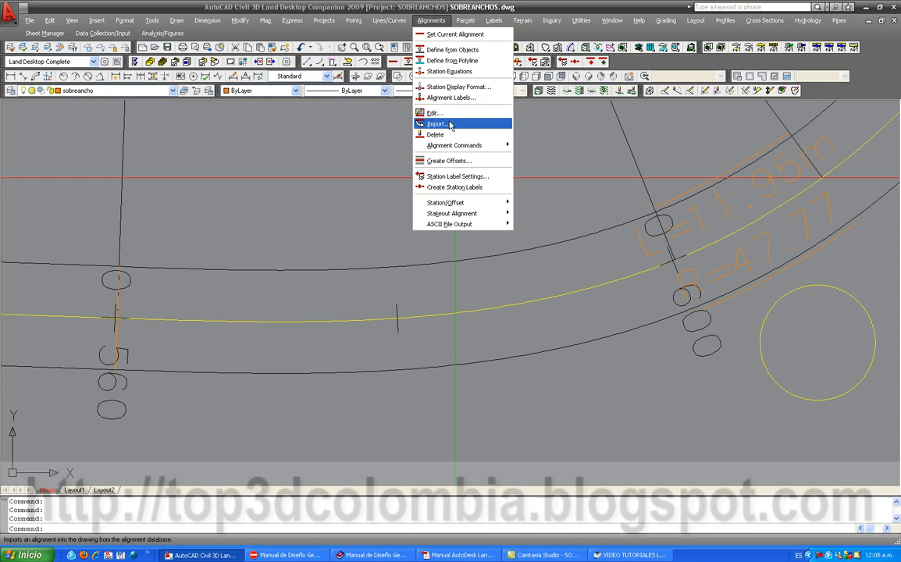
{"action": "left_click", "coordinate": [464, 188]}
{"action": "left_click", "coordinate": [396, 318]}
{"action": "key", "text": "Return"}
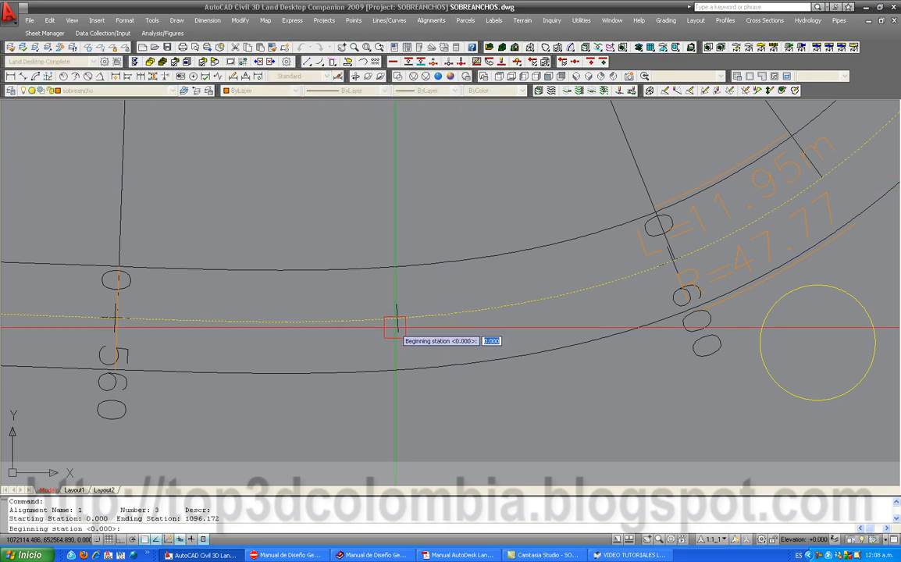
{"action": "key", "text": "Return"}
{"action": "left_click", "coordinate": [414, 345]}
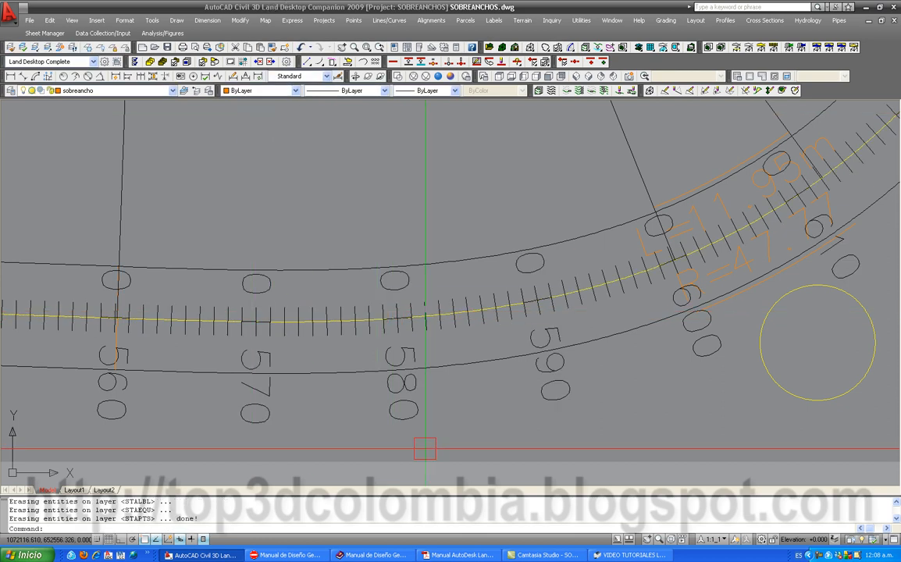
Set the height of the 2mm text style to 1 and apply it.
{"action": "scroll", "coordinate": [213, 344], "scroll_direction": "down", "scroll_amount": 1}
{"action": "scroll", "coordinate": [214, 345], "scroll_direction": "down", "scroll_amount": 1}
{"action": "scroll", "coordinate": [204, 345], "scroll_direction": "up", "scroll_amount": 3}
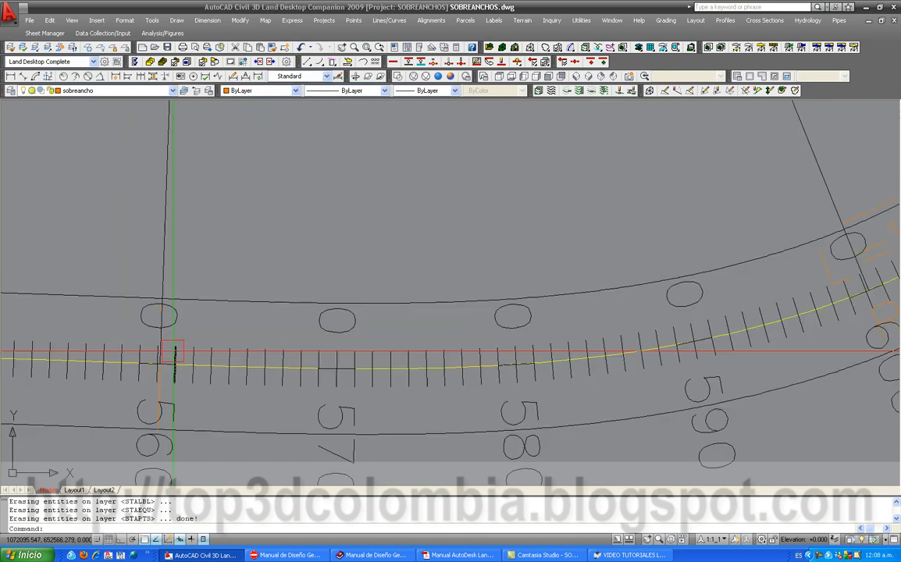
{"action": "scroll", "coordinate": [270, 331], "scroll_direction": "down", "scroll_amount": 1}
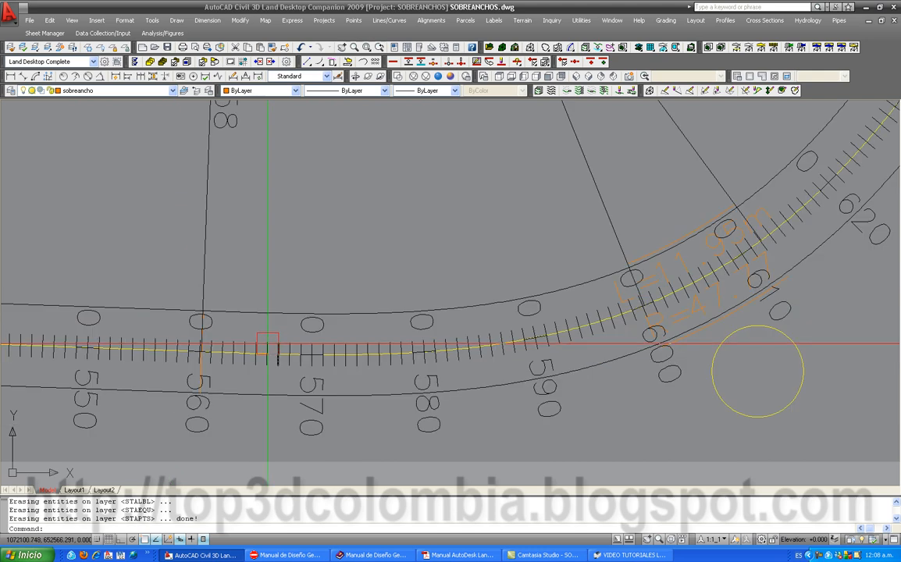
{"action": "scroll", "coordinate": [236, 353], "scroll_direction": "up", "scroll_amount": 1}
{"action": "scroll", "coordinate": [237, 353], "scroll_direction": "down", "scroll_amount": 1}
{"action": "scroll", "coordinate": [268, 295], "scroll_direction": "up", "scroll_amount": 1}
{"action": "left_click", "coordinate": [580, 21]}
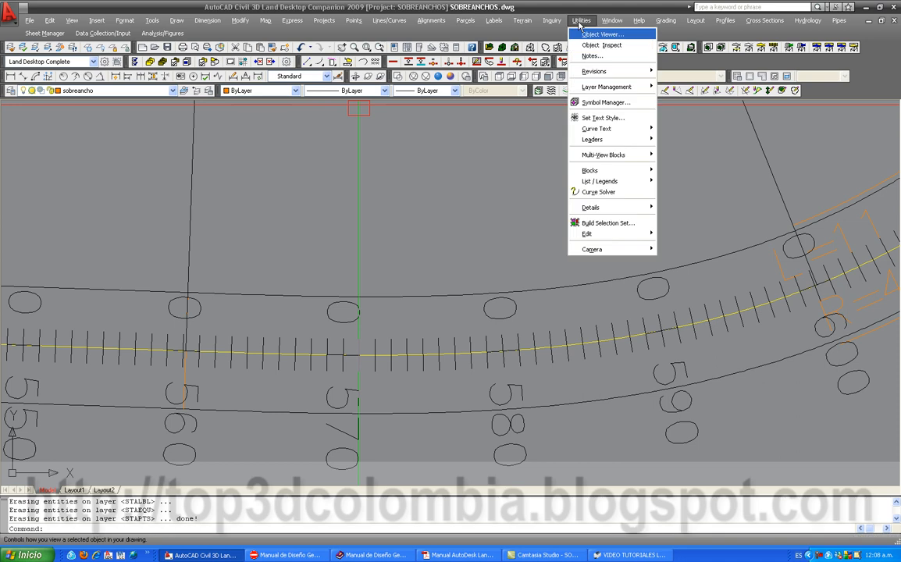
{"action": "left_click", "coordinate": [603, 118]}
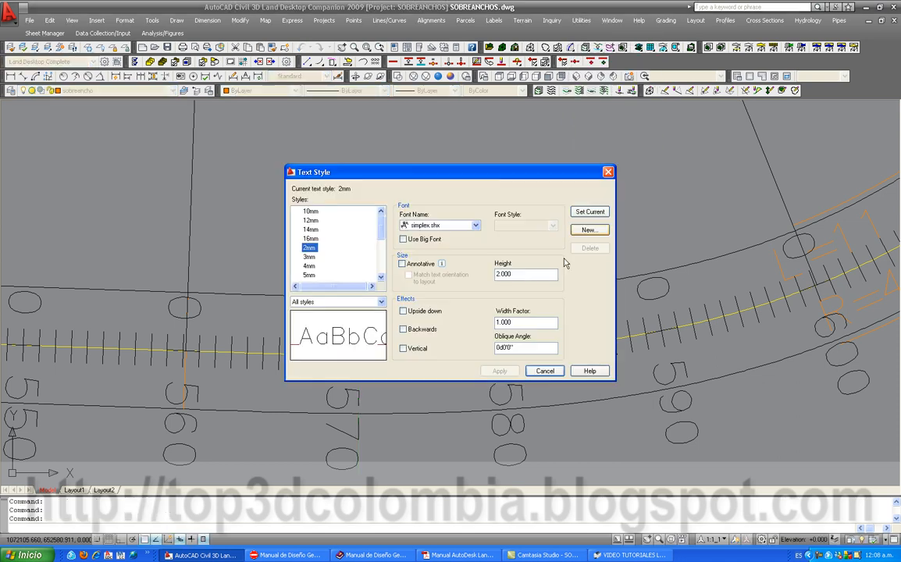
{"action": "type", "text": "1"}
{"action": "left_click", "coordinate": [505, 376]}
{"action": "left_click", "coordinate": [539, 374]}
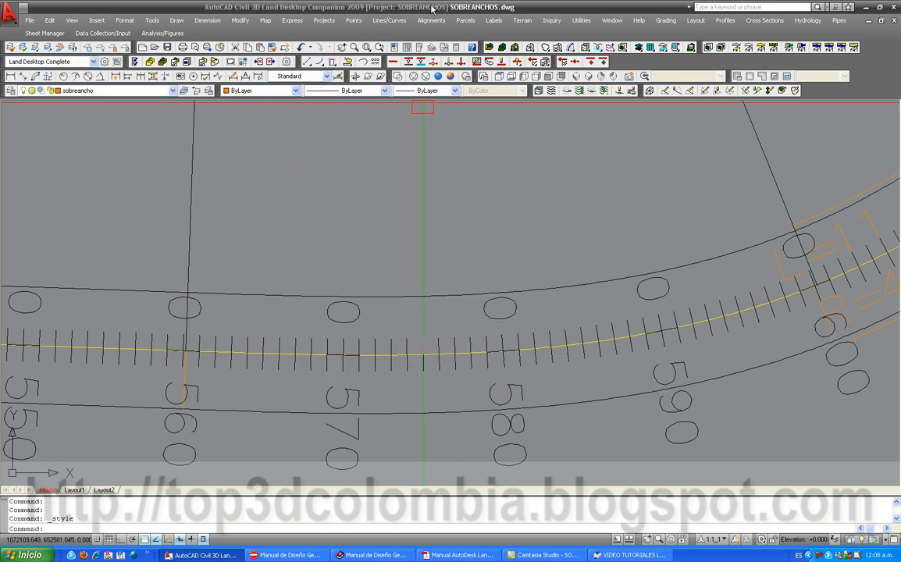
Set the station label increment to 5 and recreate the labels along the whole alignment, replacing the existing ones.
{"action": "left_click", "coordinate": [431, 20]}
{"action": "left_click", "coordinate": [421, 160]}
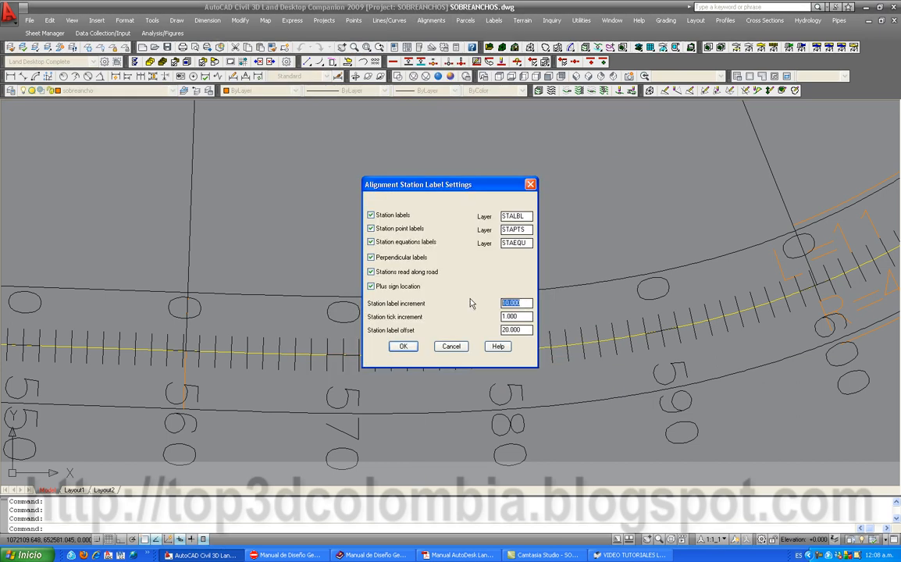
{"action": "left_click", "coordinate": [404, 345]}
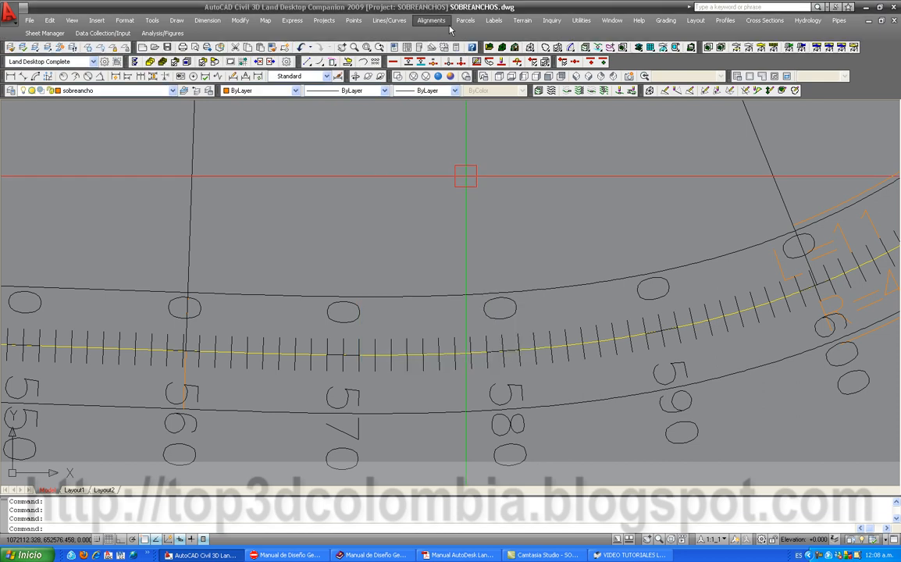
{"action": "left_click", "coordinate": [431, 20]}
{"action": "left_click", "coordinate": [454, 188]}
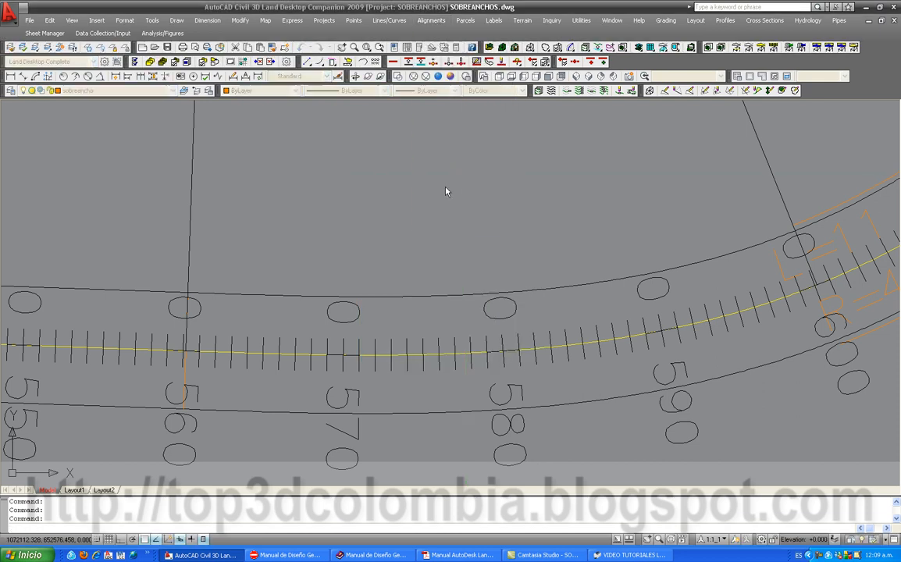
{"action": "key", "text": "Return"}
{"action": "key", "text": "Return"}
{"action": "key", "text": "Return"}
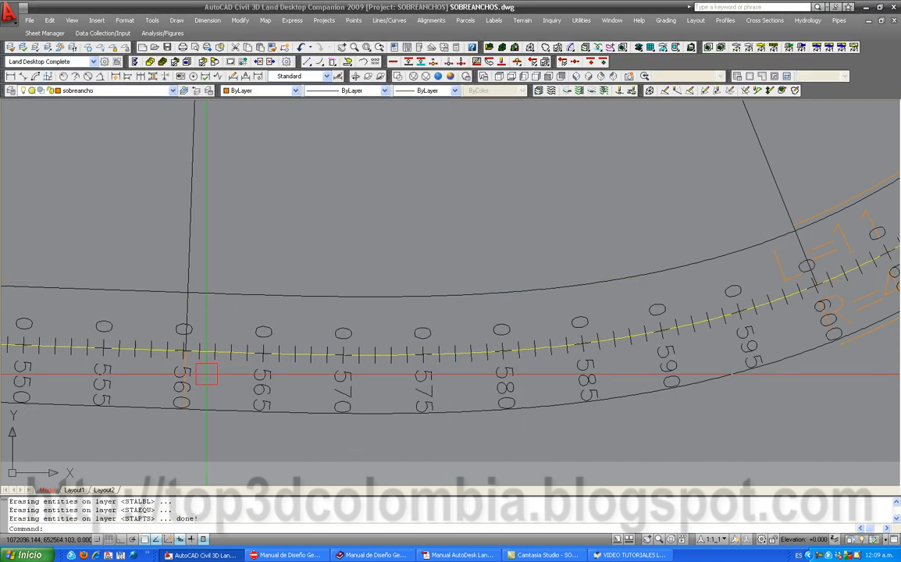
Compare the TE 0+560.158 line with the 0+560 tick to judge where 10 m along the spiral falls.
{"action": "scroll", "coordinate": [231, 352], "scroll_direction": "up", "scroll_amount": 2}
{"action": "scroll", "coordinate": [263, 334], "scroll_direction": "up", "scroll_amount": 1}
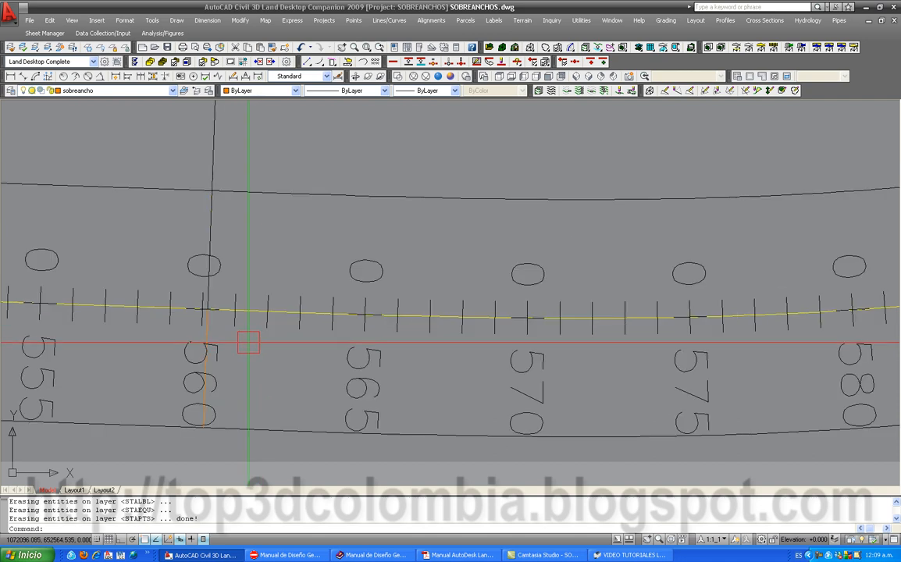
{"action": "scroll", "coordinate": [246, 337], "scroll_direction": "down", "scroll_amount": 1}
{"action": "scroll", "coordinate": [301, 394], "scroll_direction": "down", "scroll_amount": 4}
{"action": "scroll", "coordinate": [270, 308], "scroll_direction": "up", "scroll_amount": 3}
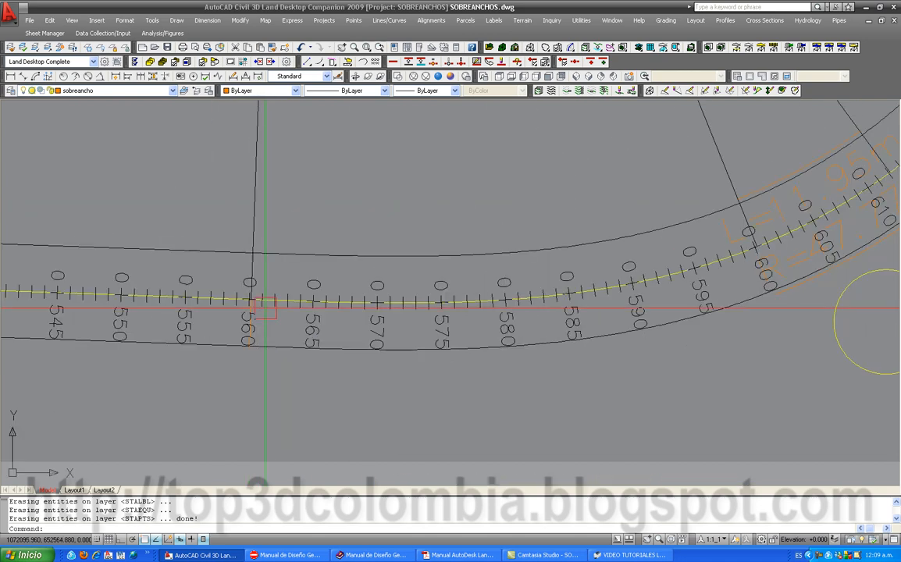
{"action": "scroll", "coordinate": [265, 307], "scroll_direction": "down", "scroll_amount": 1}
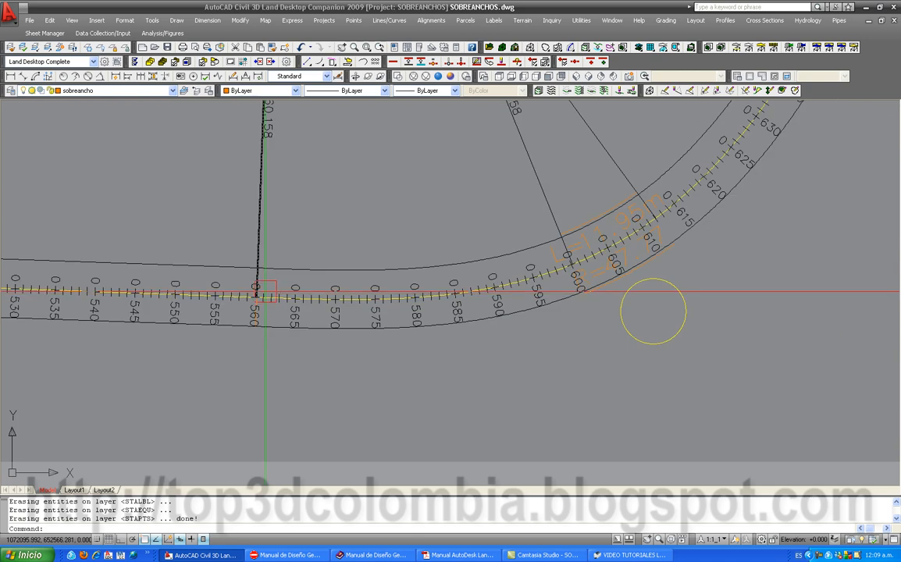
{"action": "middle_click_drag", "start_coordinate": [258, 282], "coordinate": [238, 363]}
{"action": "scroll", "coordinate": [232, 165], "scroll_direction": "up", "scroll_amount": 1}
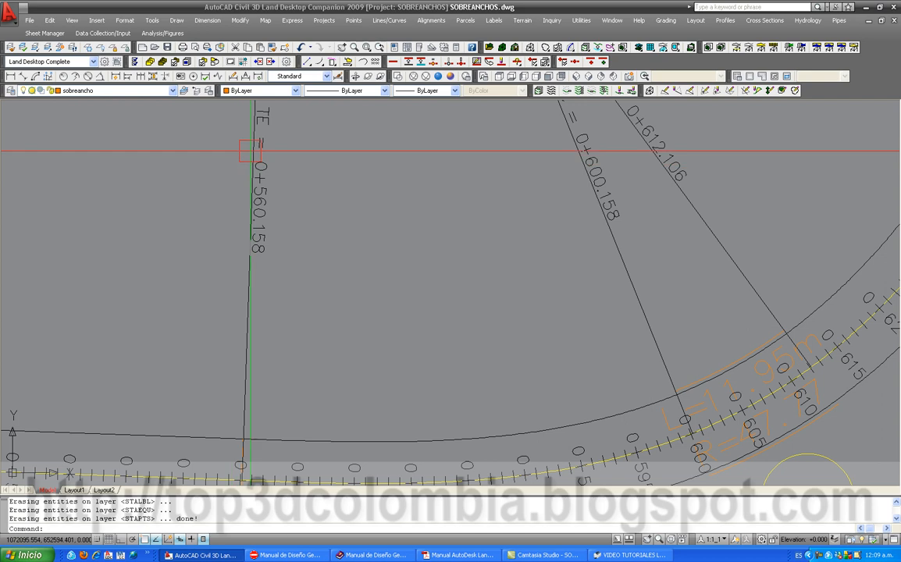
{"action": "scroll", "coordinate": [241, 156], "scroll_direction": "down", "scroll_amount": 2}
Draw a line over the centerline tick at station 0+570.
{"action": "scroll", "coordinate": [318, 400], "scroll_direction": "up", "scroll_amount": 3}
{"action": "scroll", "coordinate": [315, 319], "scroll_direction": "up", "scroll_amount": 6}
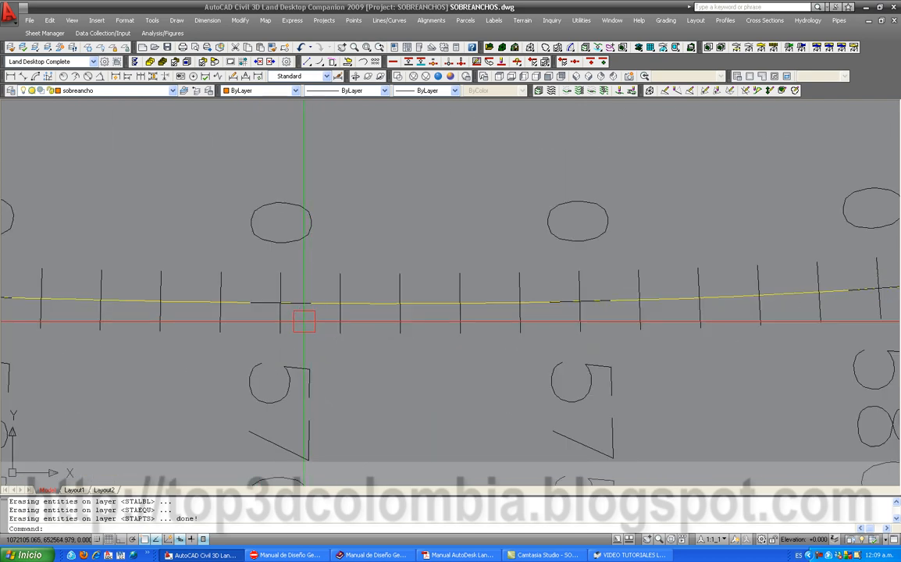
{"action": "type", "text": "l"}
{"action": "key", "text": "Return"}
{"action": "left_click", "coordinate": [280, 331]}
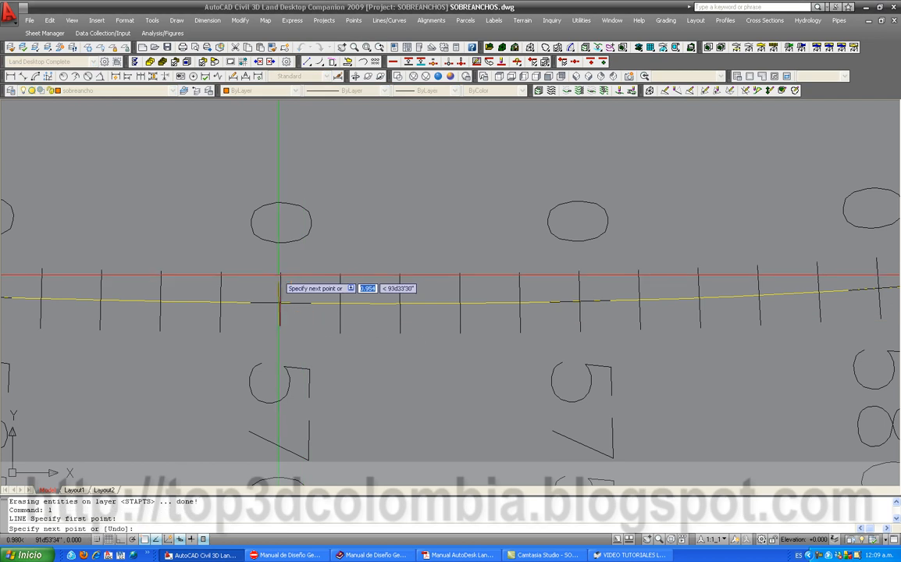
{"action": "left_click", "coordinate": [280, 273]}
{"action": "key", "text": "Return"}
Offset the line at station 0+570 by 0.16 m toward the higher stations.
{"action": "type", "text": "o"}
{"action": "key", "text": "Return"}
{"action": "type", "text": ".16"}
{"action": "key", "text": "Return"}
{"action": "left_click", "coordinate": [282, 291]}
{"action": "left_click", "coordinate": [302, 290]}
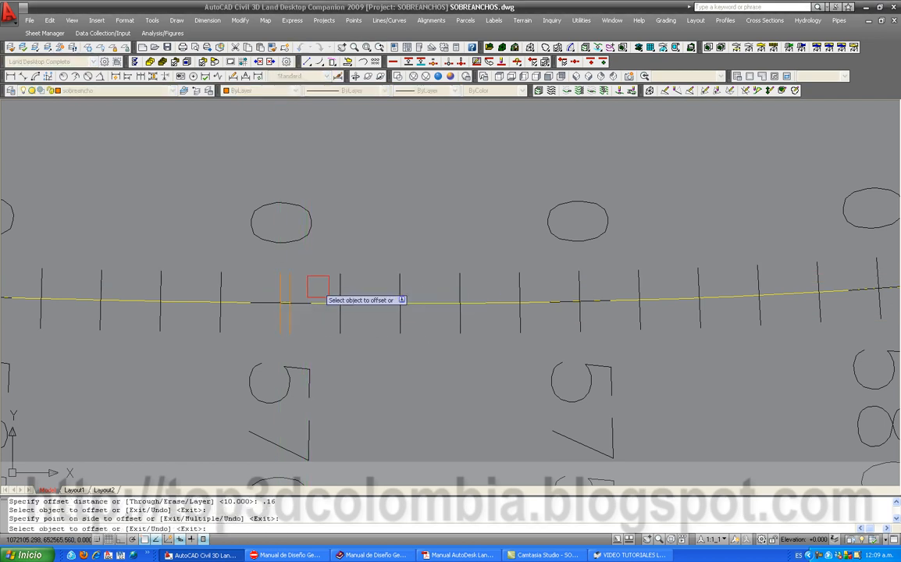
{"action": "key", "text": "Escape"}
Extend the line 0.16 m past station 0+570 to the inner and outer road edges.
{"action": "type", "text": "ex"}
{"action": "key", "text": "Return"}
{"action": "scroll", "coordinate": [318, 286], "scroll_direction": "down", "scroll_amount": 5}
{"action": "left_click", "coordinate": [325, 246]}
{"action": "left_click", "coordinate": [337, 352]}
{"action": "key", "text": "Return"}
{"action": "scroll", "coordinate": [305, 311], "scroll_direction": "up", "scroll_amount": 6}
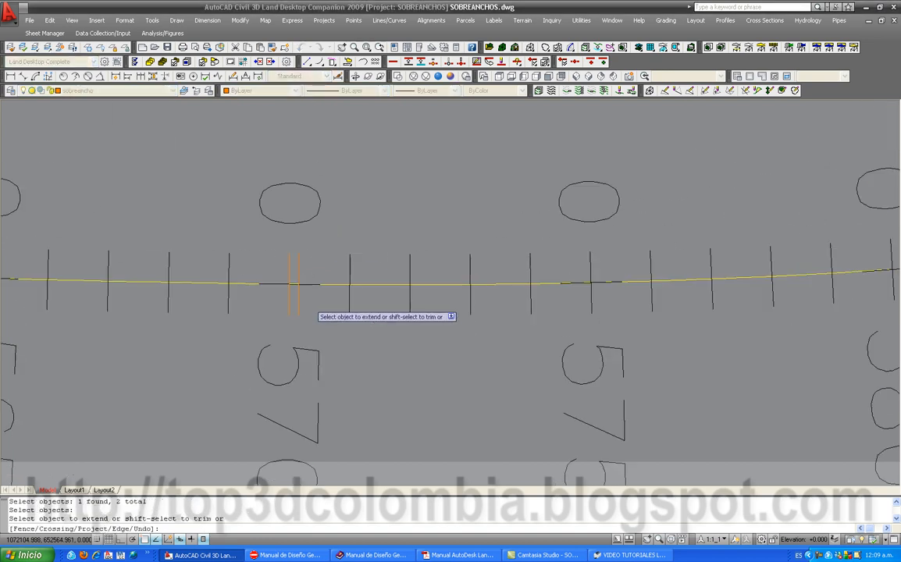
{"action": "scroll", "coordinate": [295, 230], "scroll_direction": "down", "scroll_amount": 6}
{"action": "key", "text": "Return"}
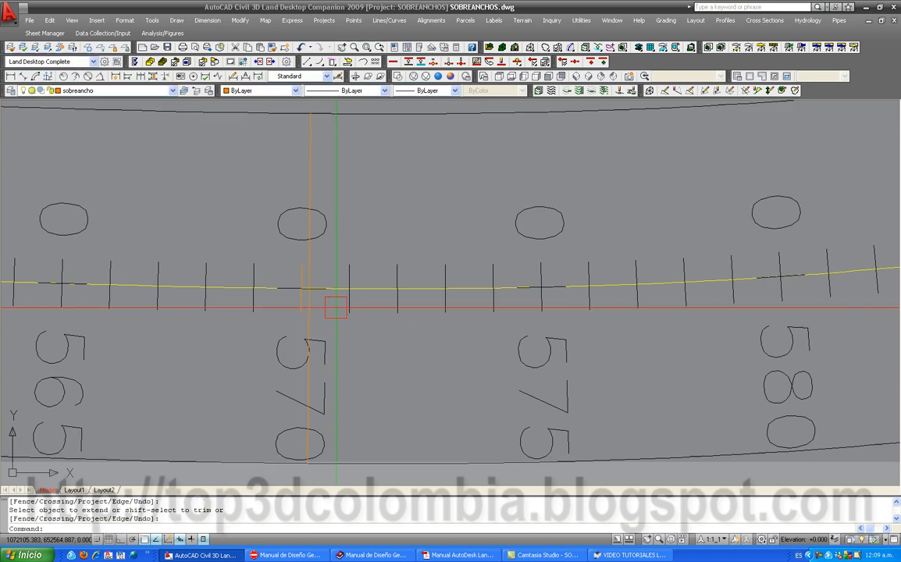
Check the widening notes for the s/2 value that applies 10 m along the third curve's entry spiral.
{"action": "scroll", "coordinate": [339, 274], "scroll_direction": "down", "scroll_amount": 2}
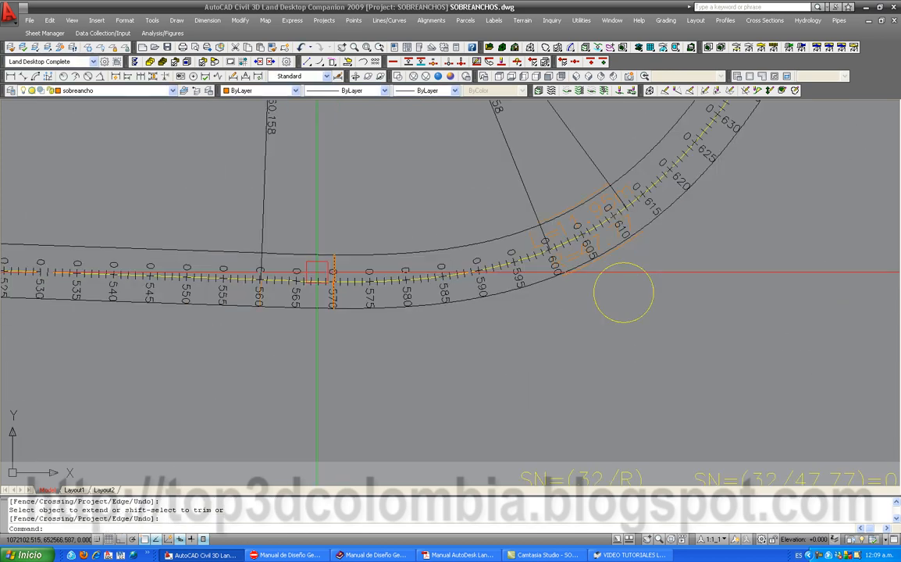
{"action": "scroll", "coordinate": [327, 258], "scroll_direction": "up", "scroll_amount": 1}
{"action": "scroll", "coordinate": [326, 286], "scroll_direction": "down", "scroll_amount": 4}
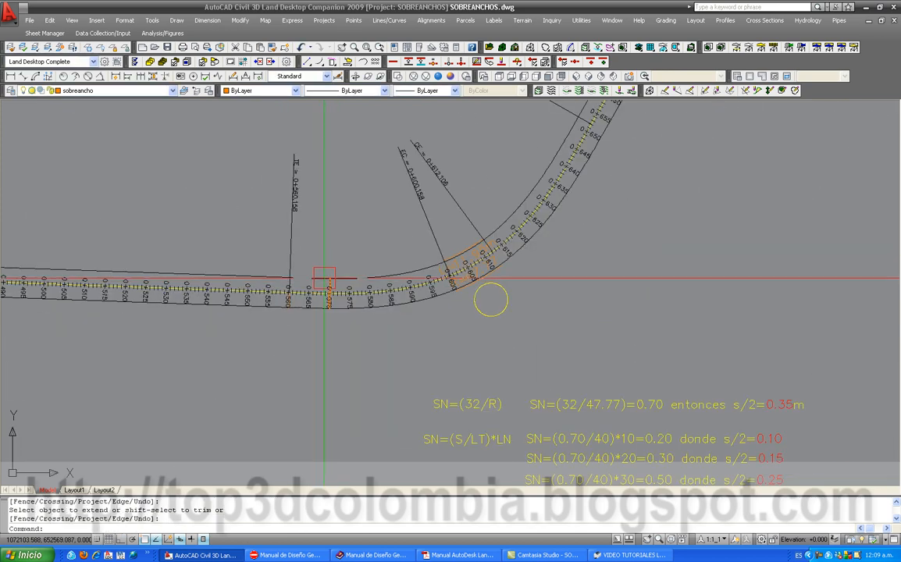
{"action": "middle_click_drag", "start_coordinate": [324, 278], "coordinate": [339, 255]}
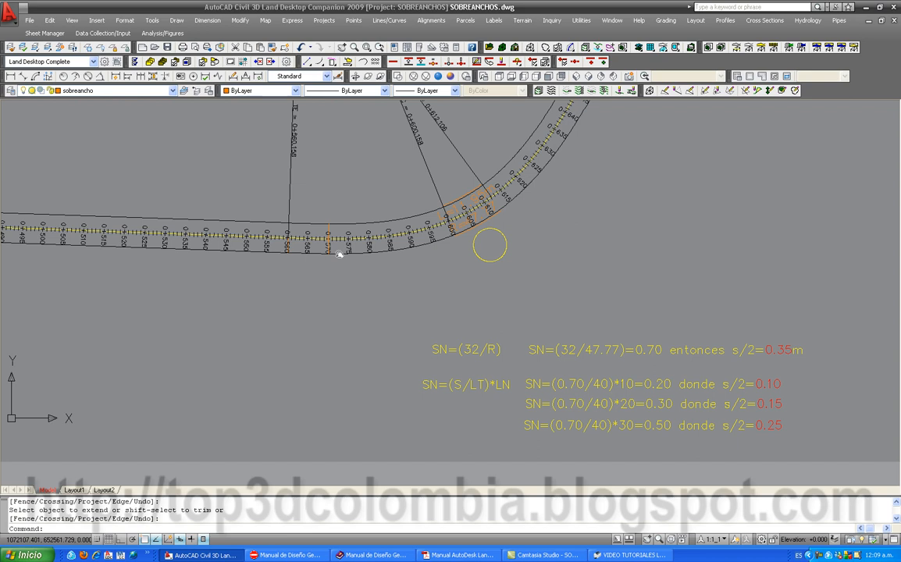
{"action": "scroll", "coordinate": [339, 252], "scroll_direction": "up", "scroll_amount": 3}
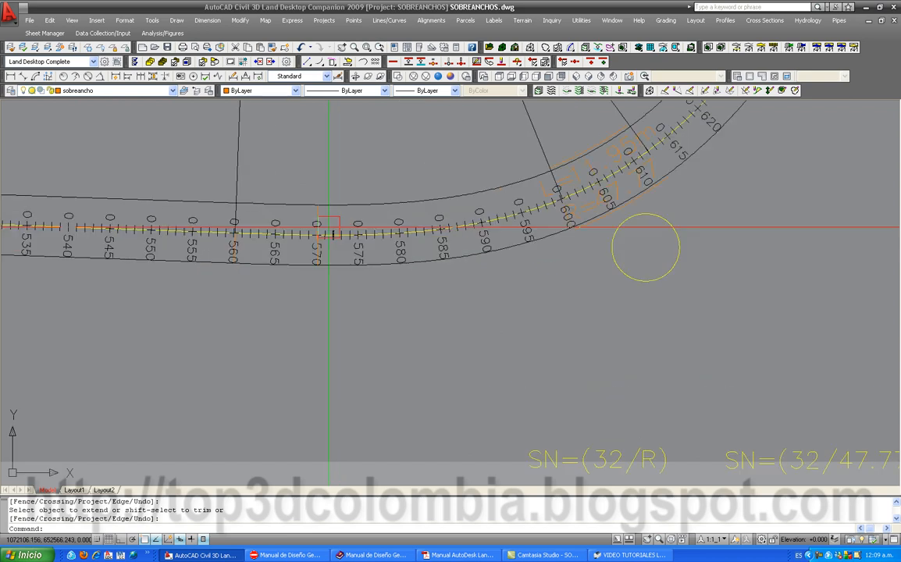
{"action": "scroll", "coordinate": [327, 205], "scroll_direction": "down", "scroll_amount": 2}
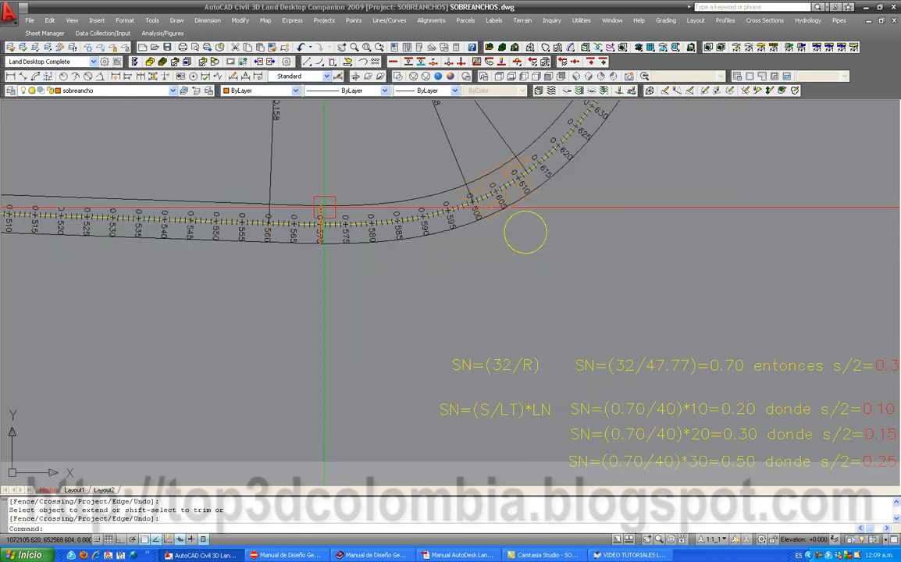
{"action": "scroll", "coordinate": [324, 208], "scroll_direction": "up", "scroll_amount": 3}
{"action": "scroll", "coordinate": [324, 208], "scroll_direction": "down", "scroll_amount": 2}
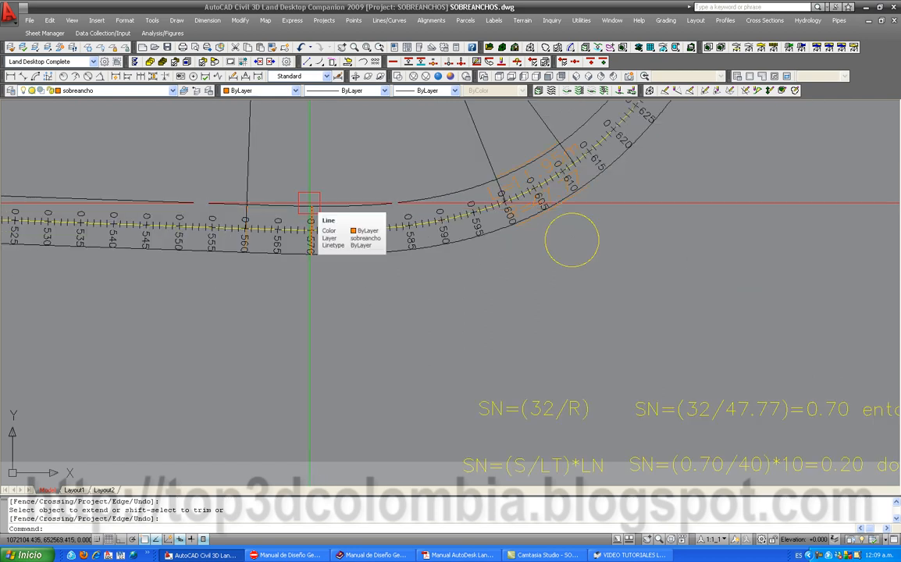
{"action": "scroll", "coordinate": [309, 205], "scroll_direction": "up", "scroll_amount": 3}
Lengthen the line just past station 0+570 by 0.1 m beyond the inner road edge with Line Extension.
{"action": "left_click", "coordinate": [390, 21]}
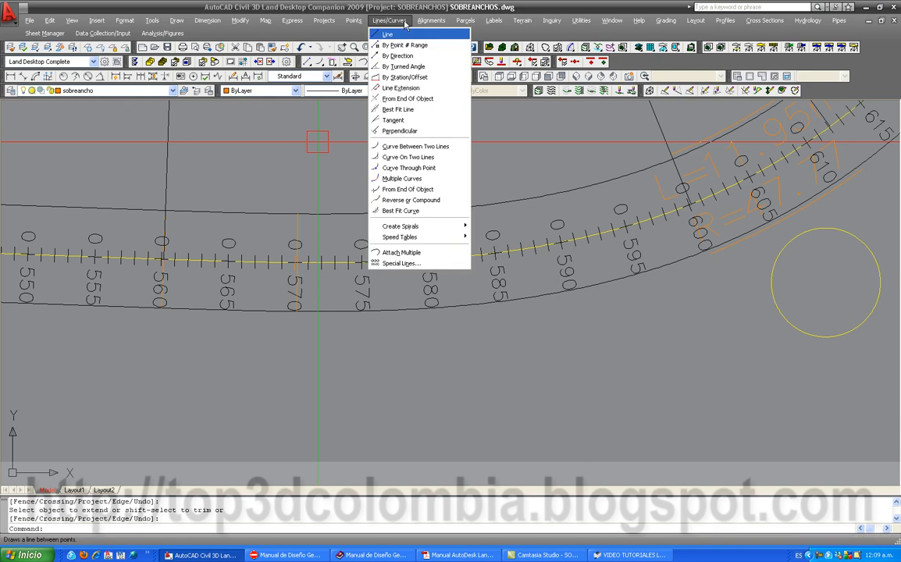
{"action": "left_click", "coordinate": [400, 87]}
{"action": "scroll", "coordinate": [285, 213], "scroll_direction": "up", "scroll_amount": 4}
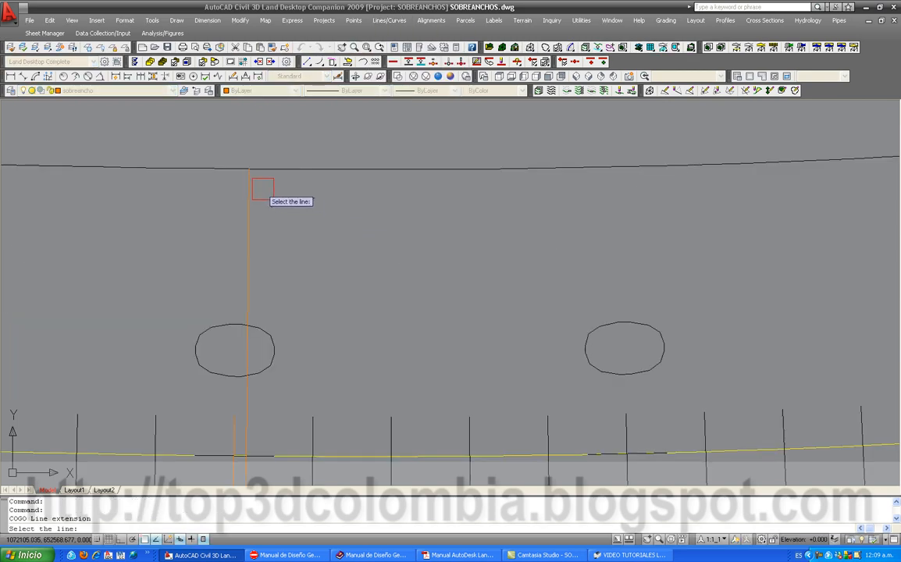
{"action": "left_click", "coordinate": [247, 167]}
{"action": "type", "text": ".1"}
{"action": "key", "text": "Return"}
Lengthen the other end of that line by 0.1 m beyond the outer road edge.
{"action": "scroll", "coordinate": [284, 208], "scroll_direction": "down", "scroll_amount": 5}
{"action": "scroll", "coordinate": [285, 240], "scroll_direction": "up", "scroll_amount": 5}
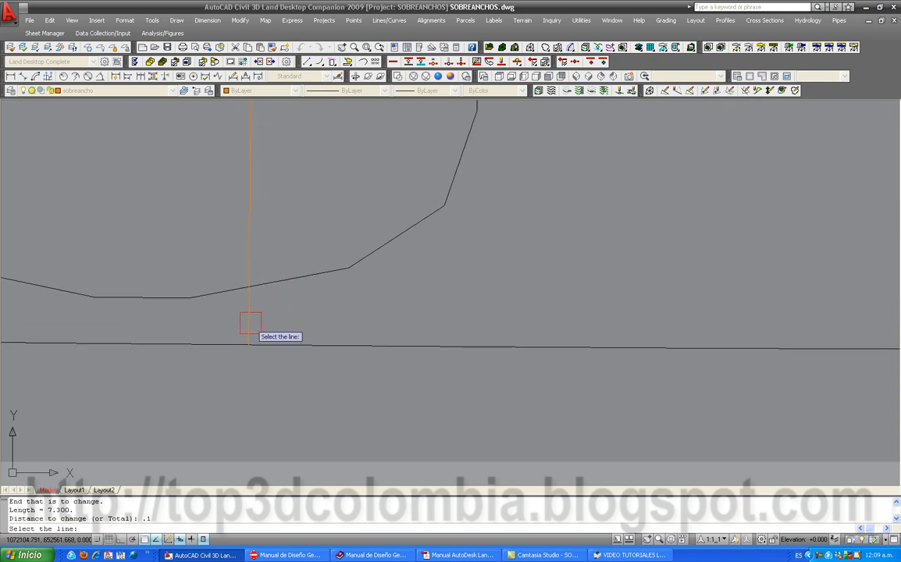
{"action": "left_click", "coordinate": [248, 344]}
{"action": "type", "text": ".1"}
{"action": "key", "text": "Return"}
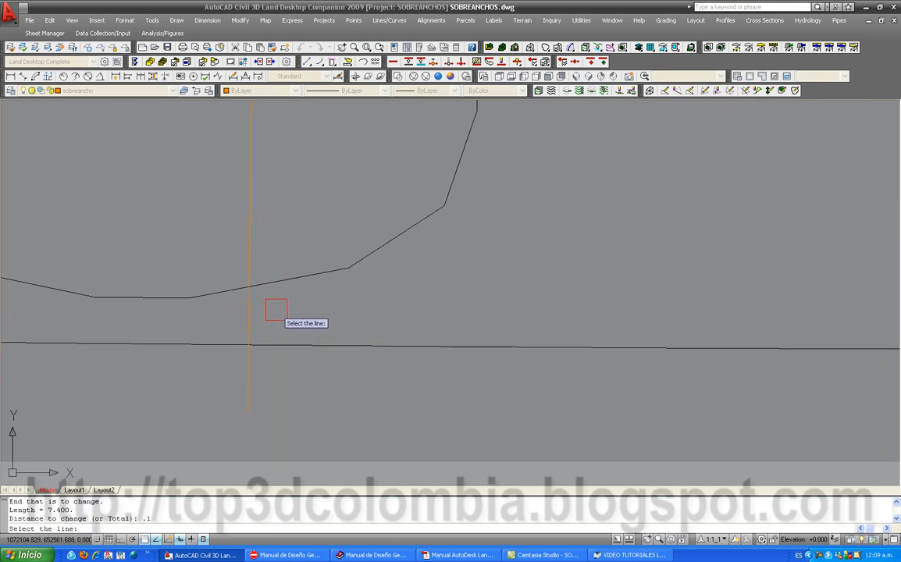
{"action": "key", "text": "Return"}
{"action": "scroll", "coordinate": [315, 347], "scroll_direction": "down", "scroll_amount": 8}
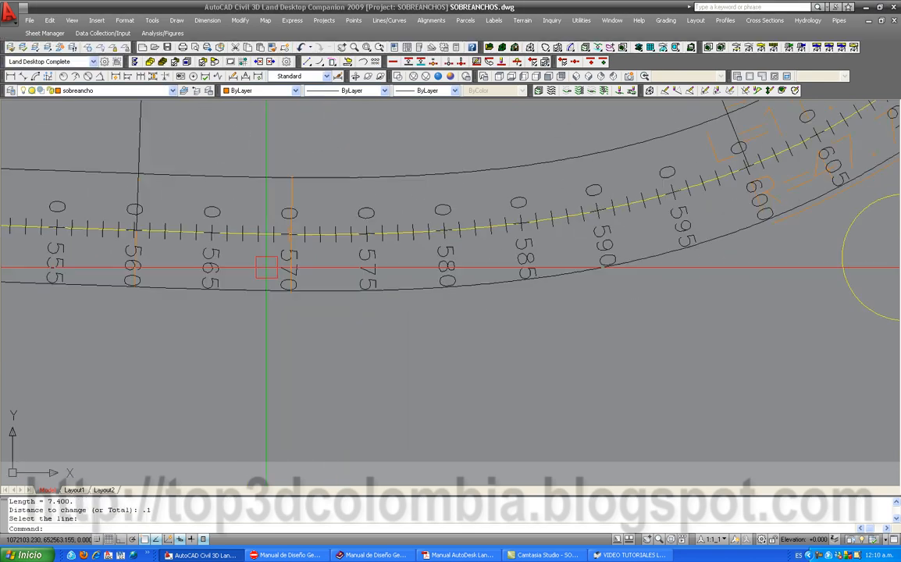
Draw a line over the centerline tick at station 0+580.
{"action": "middle_click_drag", "start_coordinate": [252, 201], "coordinate": [213, 258]}
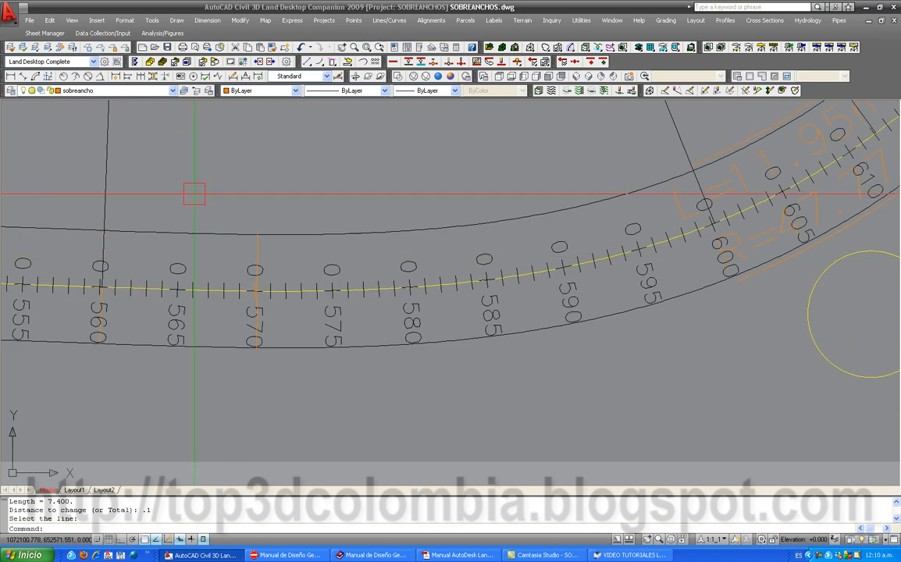
{"action": "scroll", "coordinate": [213, 286], "scroll_direction": "down", "scroll_amount": 4}
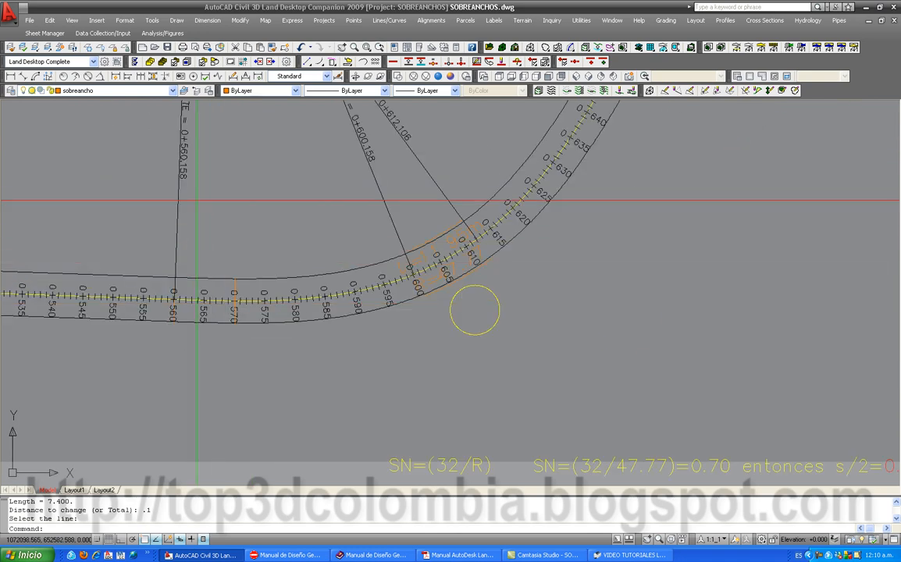
{"action": "scroll", "coordinate": [196, 166], "scroll_direction": "up", "scroll_amount": 2}
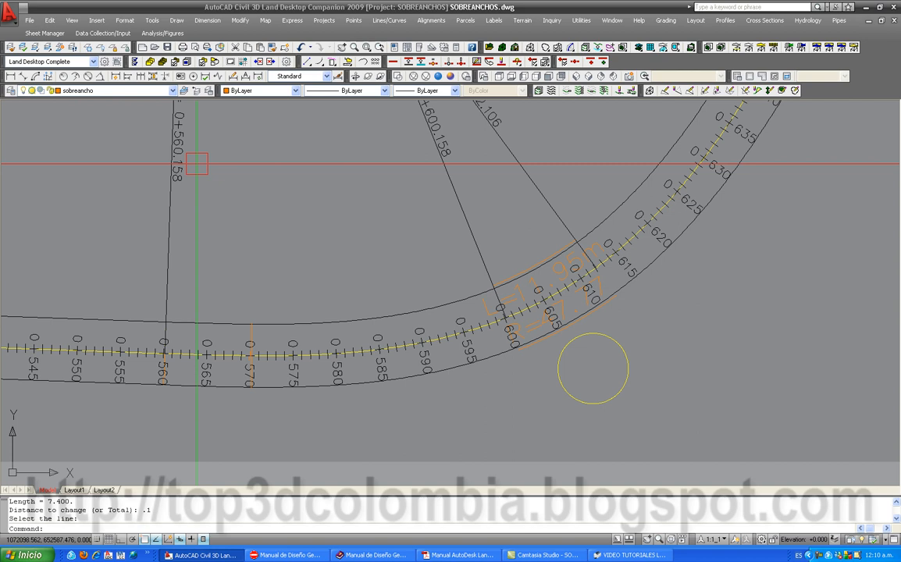
{"action": "scroll", "coordinate": [347, 351], "scroll_direction": "up", "scroll_amount": 5}
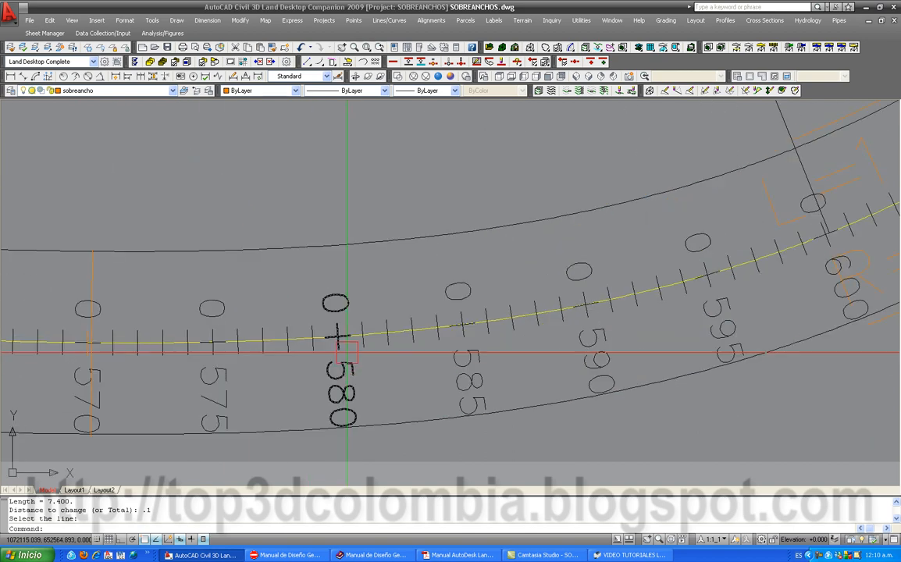
{"action": "type", "text": "l"}
{"action": "key", "text": "Return"}
{"action": "scroll", "coordinate": [342, 353], "scroll_direction": "up", "scroll_amount": 3}
{"action": "left_click", "coordinate": [334, 354]}
{"action": "left_click", "coordinate": [329, 302]}
{"action": "key", "text": "Return"}
Offset the line at station 0+580 by 0.16 m toward the higher stations.
{"action": "type", "text": "o"}
{"action": "key", "text": "Return"}
{"action": "type", "text": ".16"}
{"action": "key", "text": "Return"}
{"action": "left_click", "coordinate": [331, 316]}
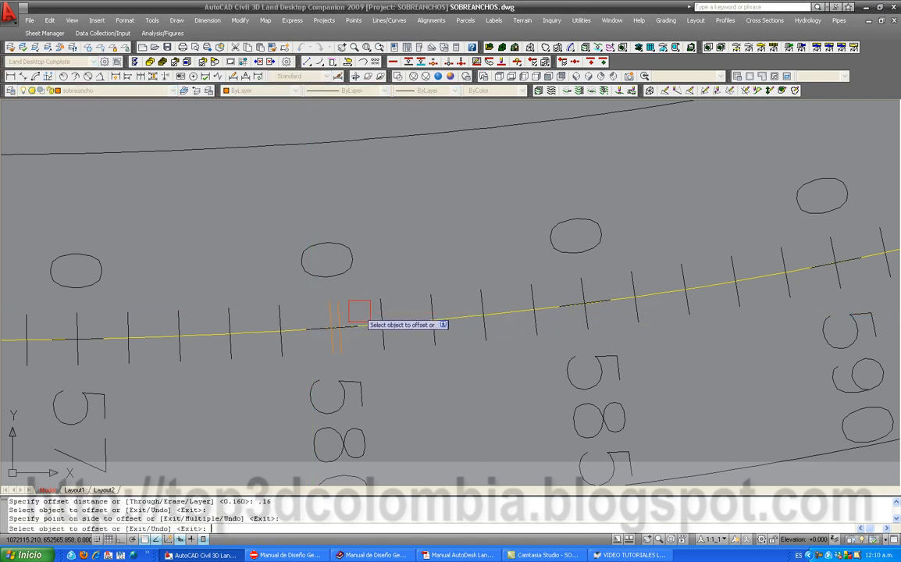
{"action": "key", "text": "Escape"}
Extend the line 0.16 m past station 0+580 to the inner and outer road edges.
{"action": "type", "text": "ex"}
{"action": "key", "text": "Return"}
{"action": "left_click", "coordinate": [364, 169]}
{"action": "scroll", "coordinate": [364, 169], "scroll_direction": "down", "scroll_amount": 4}
{"action": "key", "text": "Return"}
{"action": "scroll", "coordinate": [367, 258], "scroll_direction": "up", "scroll_amount": 5}
{"action": "scroll", "coordinate": [351, 258], "scroll_direction": "down", "scroll_amount": 2}
{"action": "scroll", "coordinate": [359, 249], "scroll_direction": "up", "scroll_amount": 1}
{"action": "left_click", "coordinate": [354, 230]}
{"action": "scroll", "coordinate": [362, 297], "scroll_direction": "down", "scroll_amount": 3}
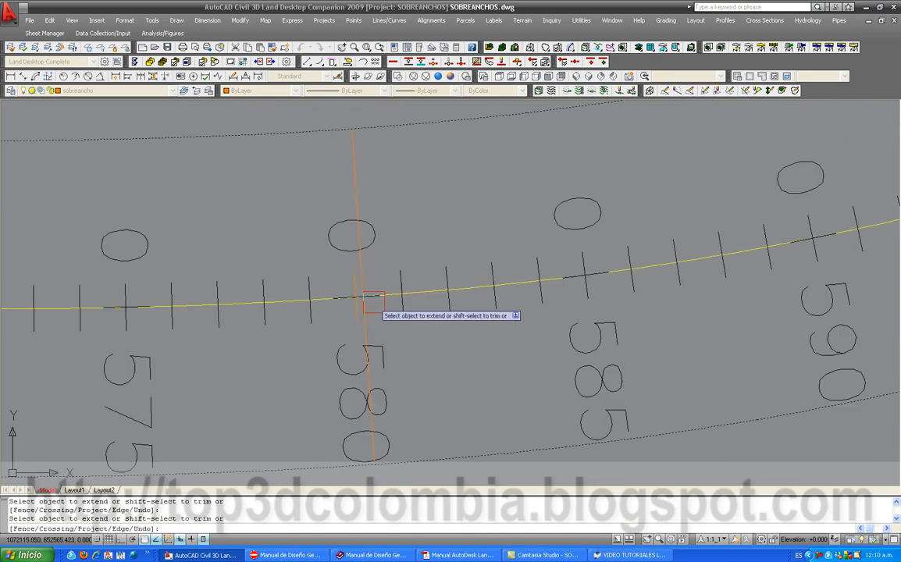
{"action": "key", "text": "Return"}
Check the s/2 value for 20 m in the notes and lengthen the line past 0+580 by 0.15 m beyond the inner road edge.
{"action": "scroll", "coordinate": [349, 276], "scroll_direction": "down", "scroll_amount": 2}
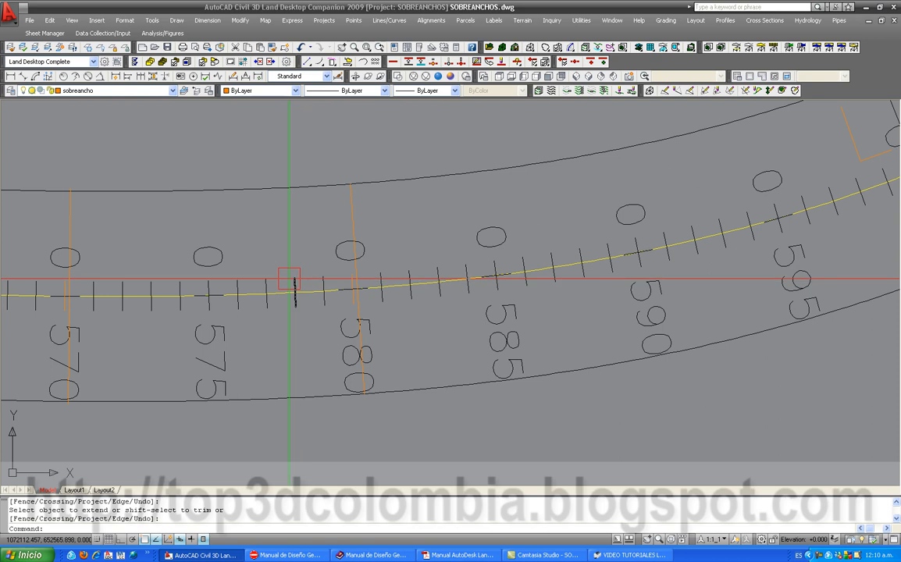
{"action": "scroll", "coordinate": [293, 275], "scroll_direction": "down", "scroll_amount": 8}
{"action": "middle_click_drag", "start_coordinate": [433, 420], "coordinate": [405, 361]}
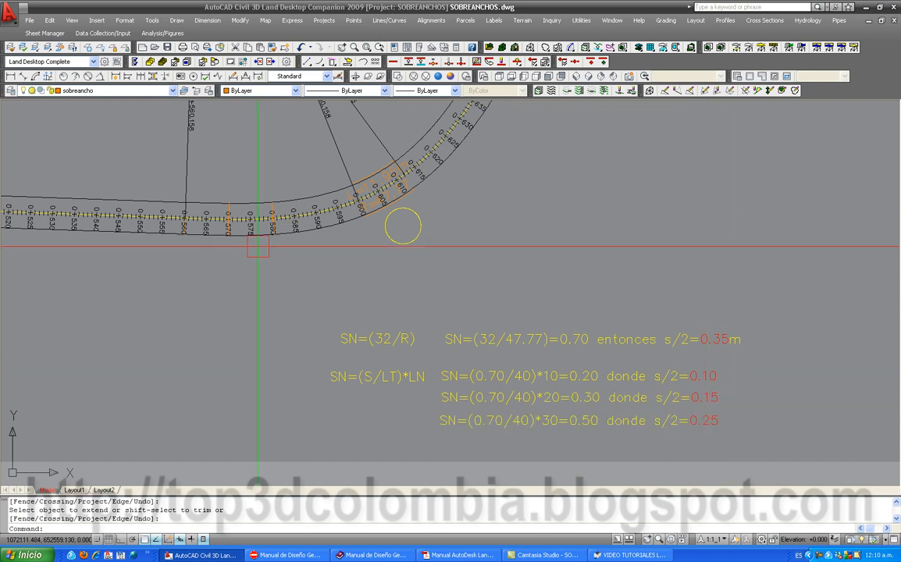
{"action": "scroll", "coordinate": [346, 195], "scroll_direction": "up", "scroll_amount": 8}
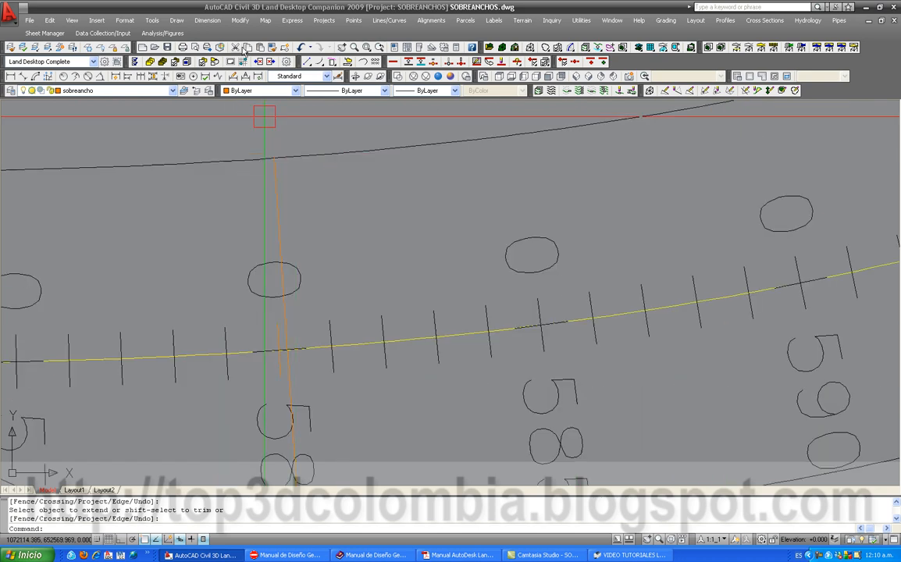
{"action": "left_click", "coordinate": [394, 21]}
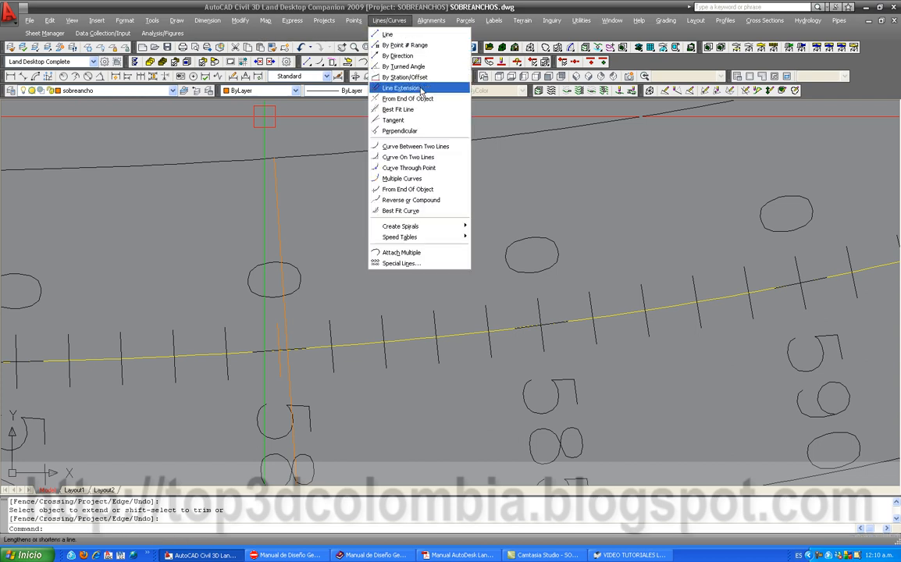
{"action": "left_click", "coordinate": [386, 94]}
{"action": "left_click", "coordinate": [274, 171]}
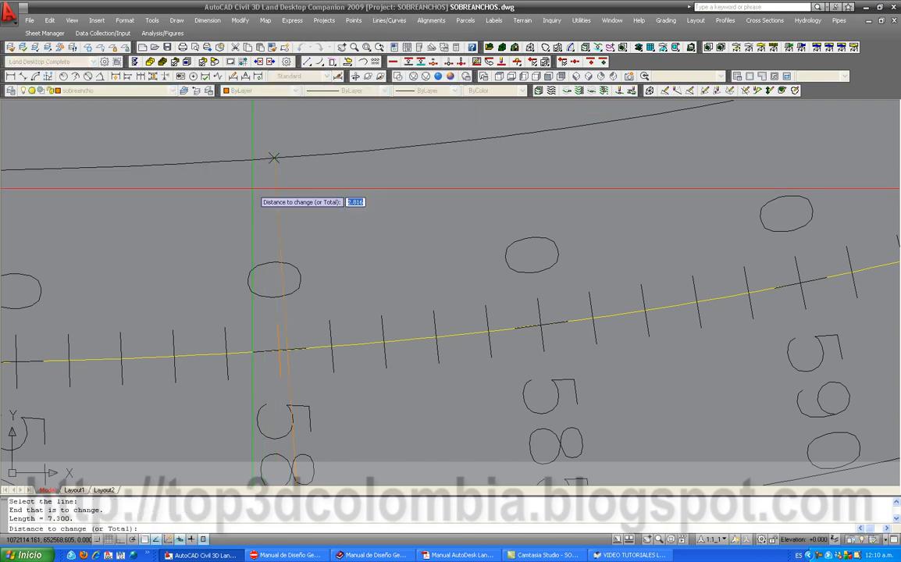
{"action": "type", "text": ".1"}
{"action": "key", "text": "Return"}
{"action": "scroll", "coordinate": [281, 250], "scroll_direction": "down", "scroll_amount": 5}
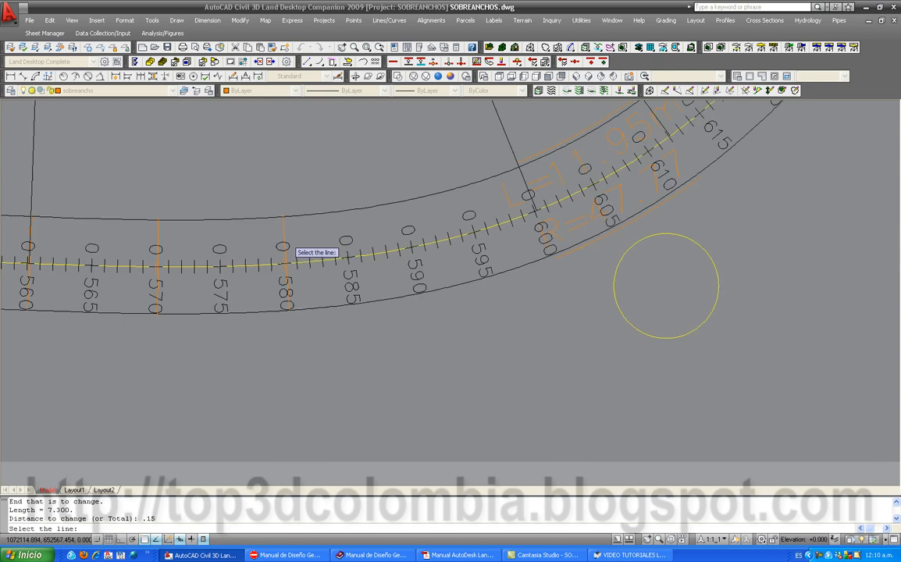
Lengthen the line past station 0+580 by 0.15 m beyond the outer road edge.
{"action": "scroll", "coordinate": [286, 238], "scroll_direction": "up", "scroll_amount": 8}
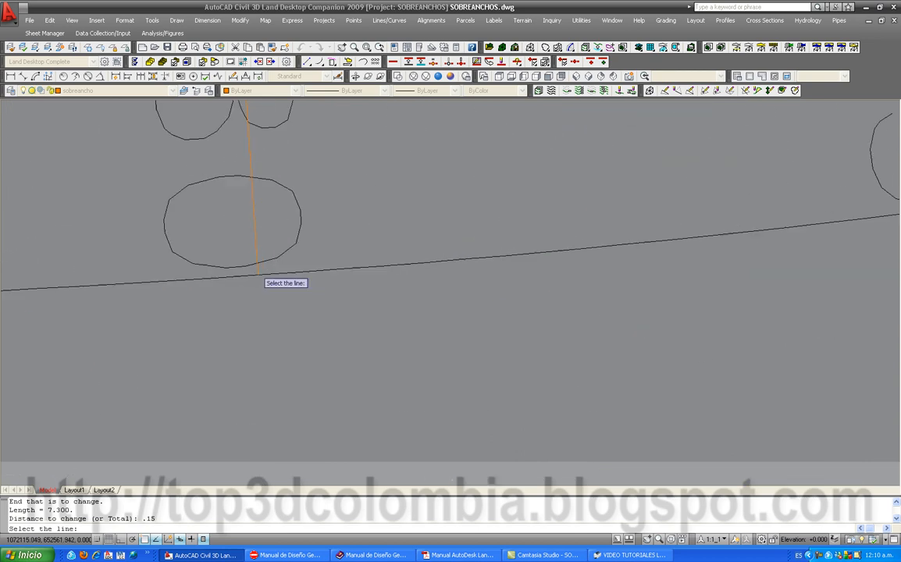
{"action": "left_click", "coordinate": [254, 294]}
{"action": "type", "text": ".1"}
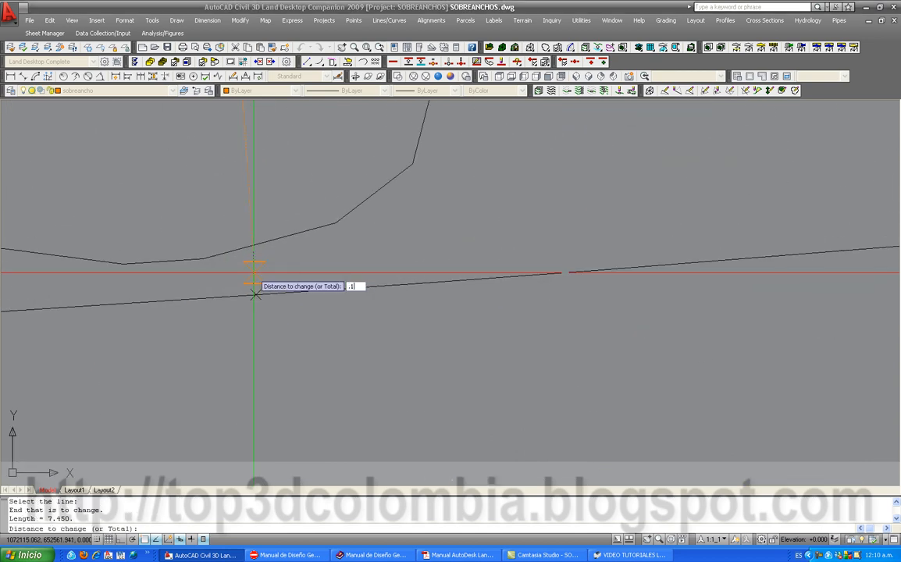
{"action": "type", "text": "5"}
{"action": "key", "text": "Return"}
{"action": "key", "text": "Return"}
{"action": "scroll", "coordinate": [325, 313], "scroll_direction": "down", "scroll_amount": 5}
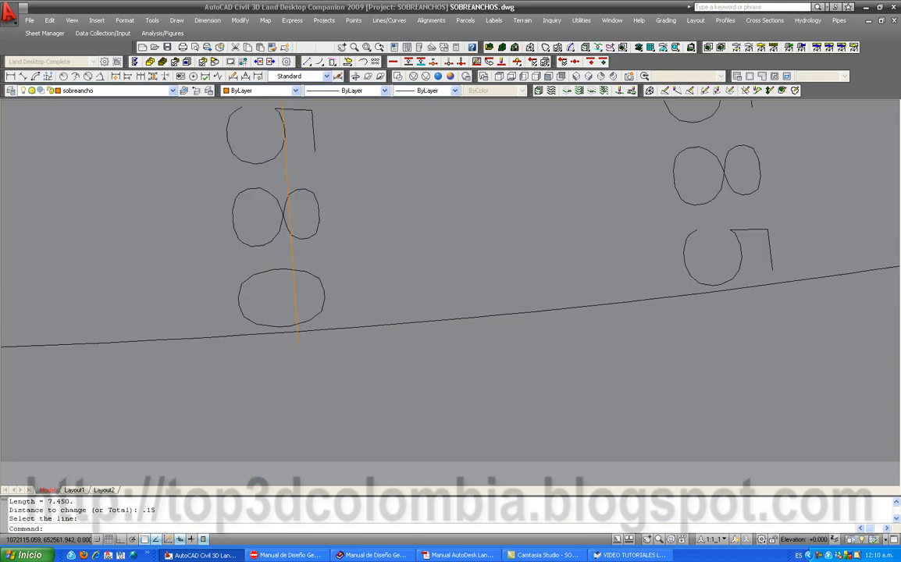
Draw a line over the centerline tick at station 0+590.
{"action": "mouse_move", "coordinate": [326, 312]}
{"action": "middle_mouse_down"}
{"action": "mouse_move", "coordinate": [314, 251]}
{"action": "mouse_move", "coordinate": [290, 200]}
{"action": "mouse_move", "coordinate": [251, 303]}
{"action": "middle_mouse_up"}
{"action": "scroll", "coordinate": [223, 172], "scroll_direction": "up", "scroll_amount": 2}
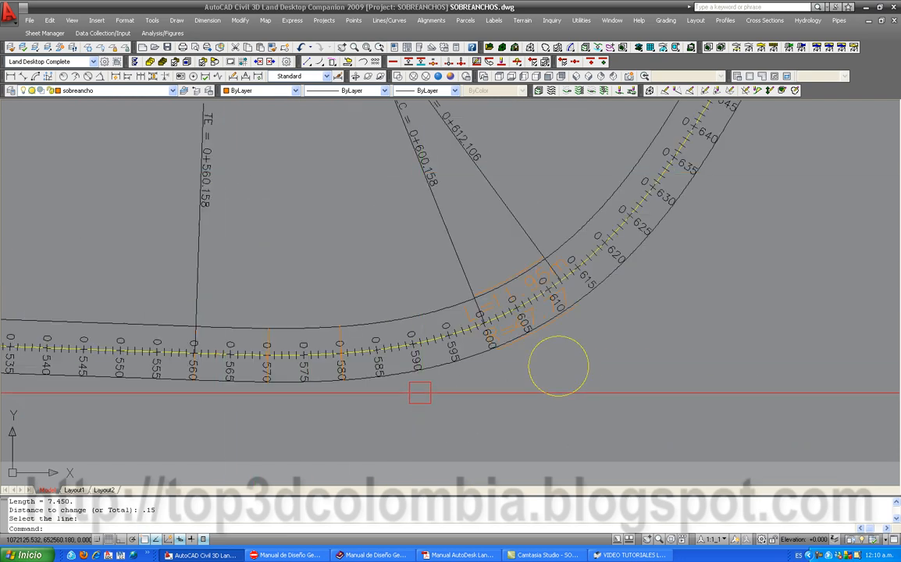
{"action": "scroll", "coordinate": [414, 373], "scroll_direction": "up", "scroll_amount": 4}
{"action": "type", "text": "l"}
{"action": "key", "text": "Return"}
{"action": "scroll", "coordinate": [410, 303], "scroll_direction": "up", "scroll_amount": 3}
{"action": "left_click", "coordinate": [413, 303]}
{"action": "left_click", "coordinate": [400, 259]}
{"action": "key", "text": "Return"}
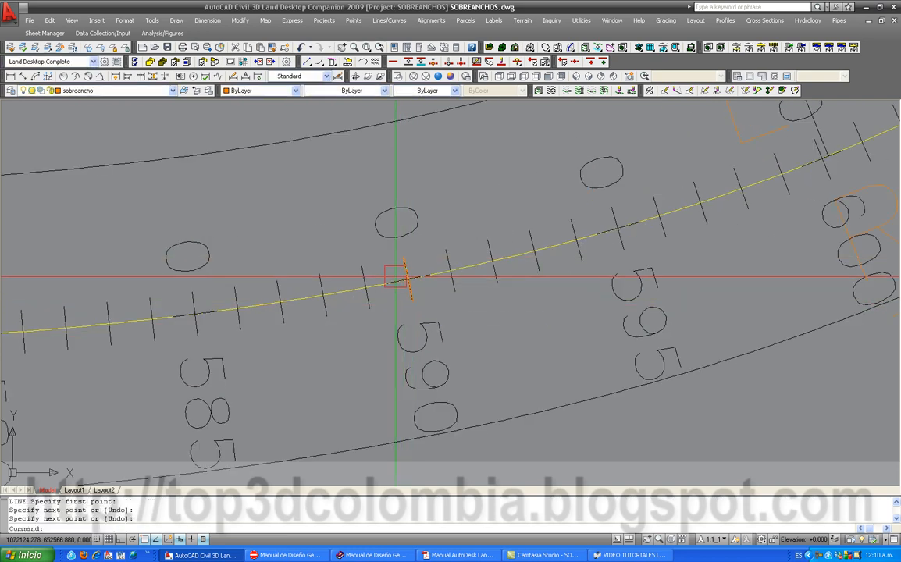
Offset the line at station 0+590 by 0.16 m toward the higher stations.
{"action": "type", "text": "o"}
{"action": "key", "text": "Return"}
{"action": "type", "text": ".1"}
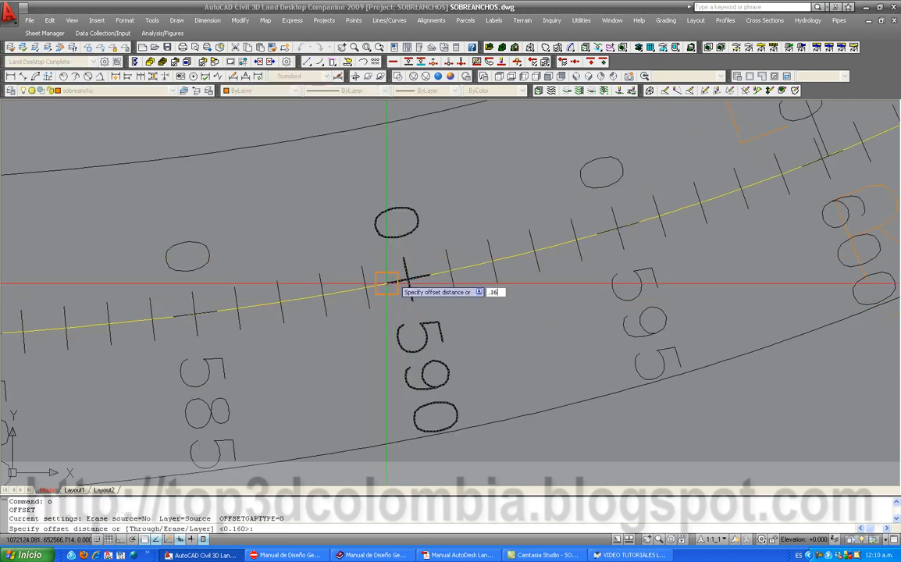
{"action": "type", "text": "6"}
{"action": "key", "text": "Return"}
{"action": "scroll", "coordinate": [394, 271], "scroll_direction": "up", "scroll_amount": 5}
{"action": "left_click", "coordinate": [365, 259]}
{"action": "left_click", "coordinate": [375, 258]}
{"action": "scroll", "coordinate": [415, 279], "scroll_direction": "down", "scroll_amount": 5}
{"action": "key", "text": "Escape"}
Extend the line 0.16 m past station 0+590 to the inner and outer road edges.
{"action": "type", "text": "e"}
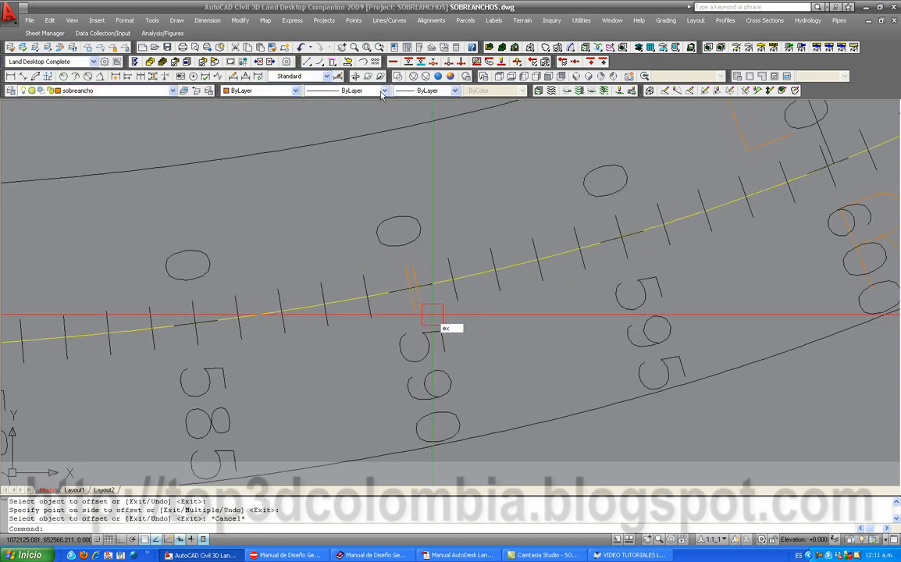
{"action": "type", "text": "x"}
{"action": "key", "text": "Return"}
{"action": "left_click", "coordinate": [373, 123]}
{"action": "left_click", "coordinate": [503, 439]}
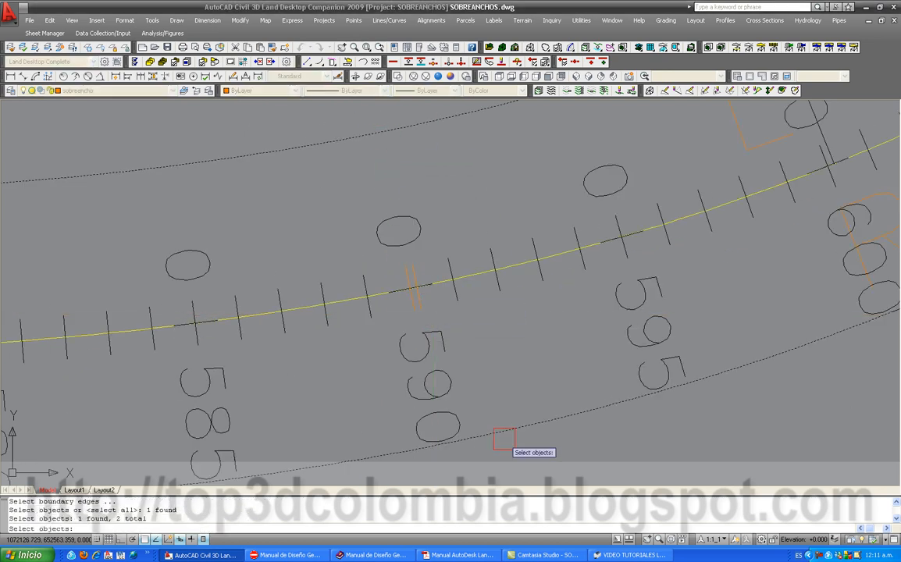
{"action": "key", "text": "Return"}
{"action": "scroll", "coordinate": [422, 308], "scroll_direction": "up", "scroll_amount": 4}
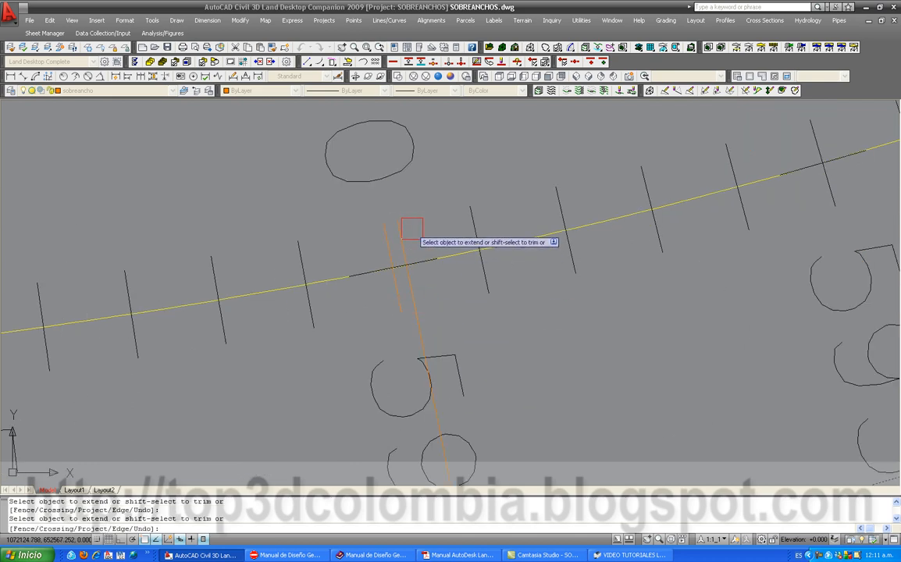
{"action": "scroll", "coordinate": [403, 273], "scroll_direction": "down", "scroll_amount": 10}
{"action": "key", "text": "Return"}
Check the s/2 value for 30 m in the widening notes and return to the line at station 0+590.
{"action": "scroll", "coordinate": [511, 368], "scroll_direction": "up", "scroll_amount": 4}
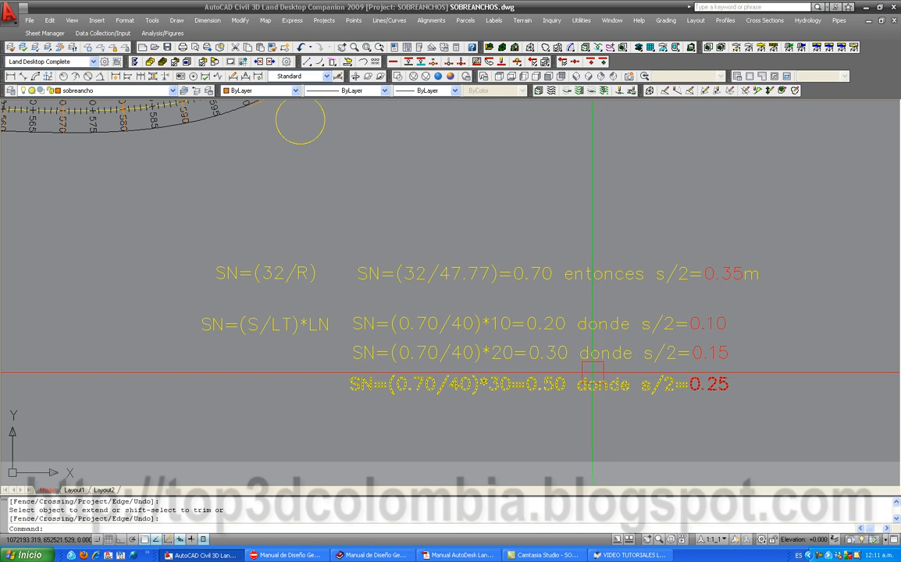
{"action": "scroll", "coordinate": [570, 402], "scroll_direction": "up", "scroll_amount": 2}
{"action": "scroll", "coordinate": [535, 346], "scroll_direction": "down", "scroll_amount": 5}
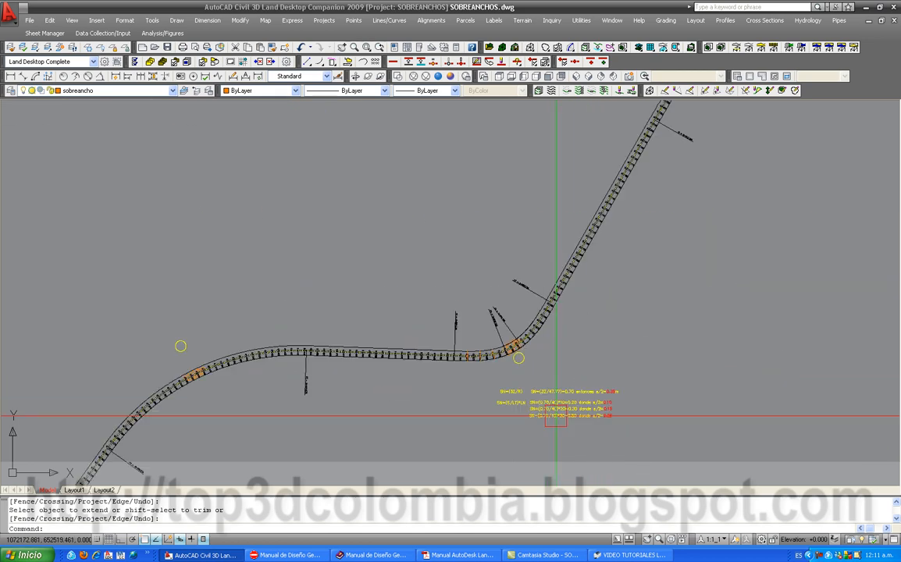
{"action": "scroll", "coordinate": [494, 348], "scroll_direction": "up", "scroll_amount": 5}
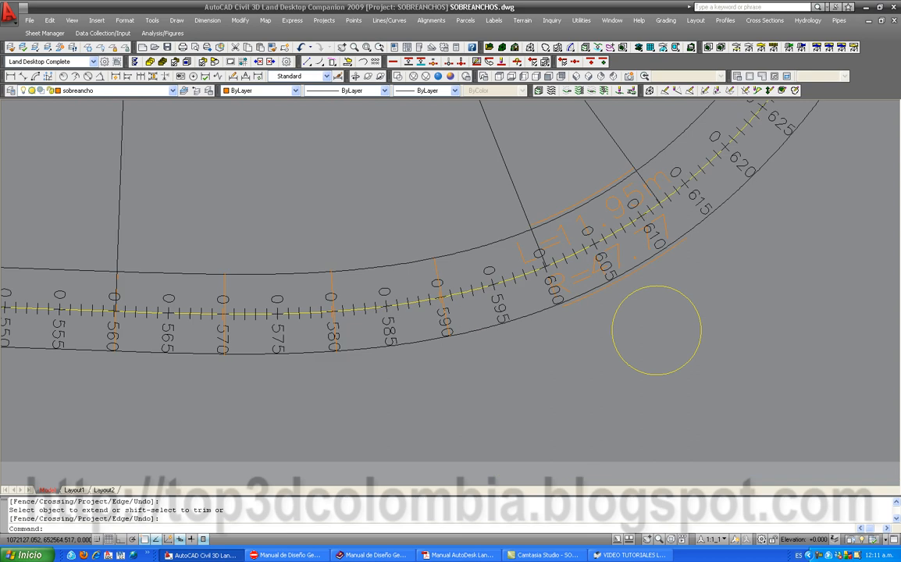
Lengthen the line near station 0+590 by 0.25 m beyond the inner road edge.
{"action": "left_click", "coordinate": [404, 22]}
{"action": "left_click", "coordinate": [374, 81]}
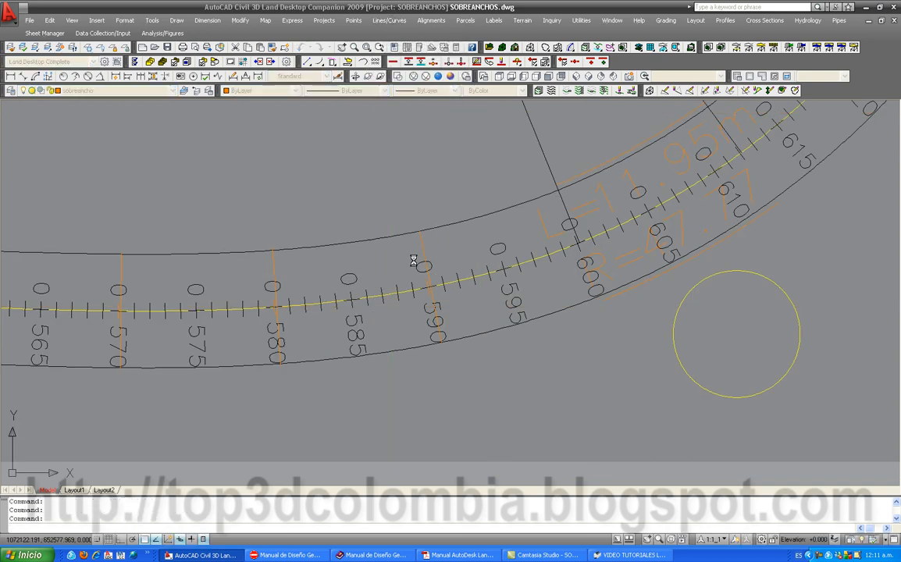
{"action": "scroll", "coordinate": [414, 243], "scroll_direction": "up", "scroll_amount": 3}
{"action": "scroll", "coordinate": [409, 240], "scroll_direction": "up", "scroll_amount": 1}
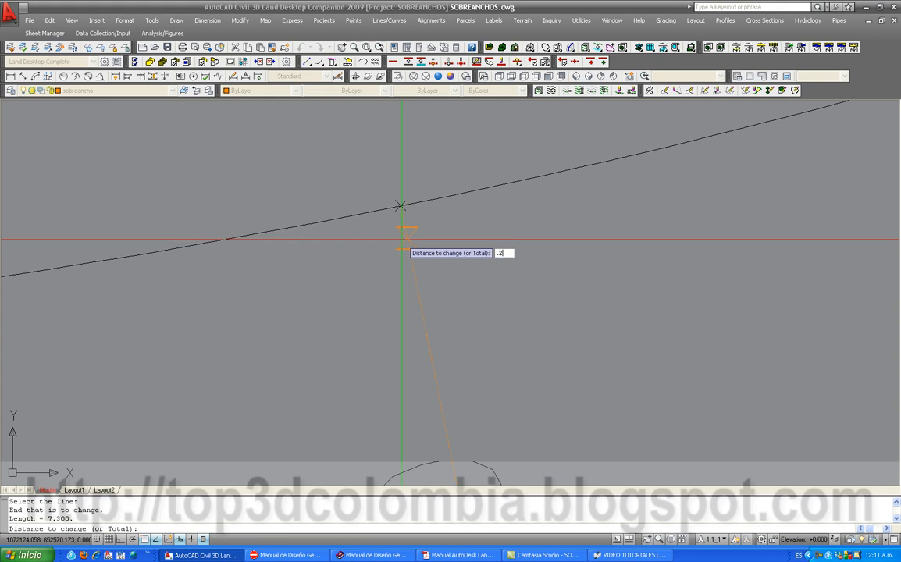
{"action": "key", "text": "Return"}
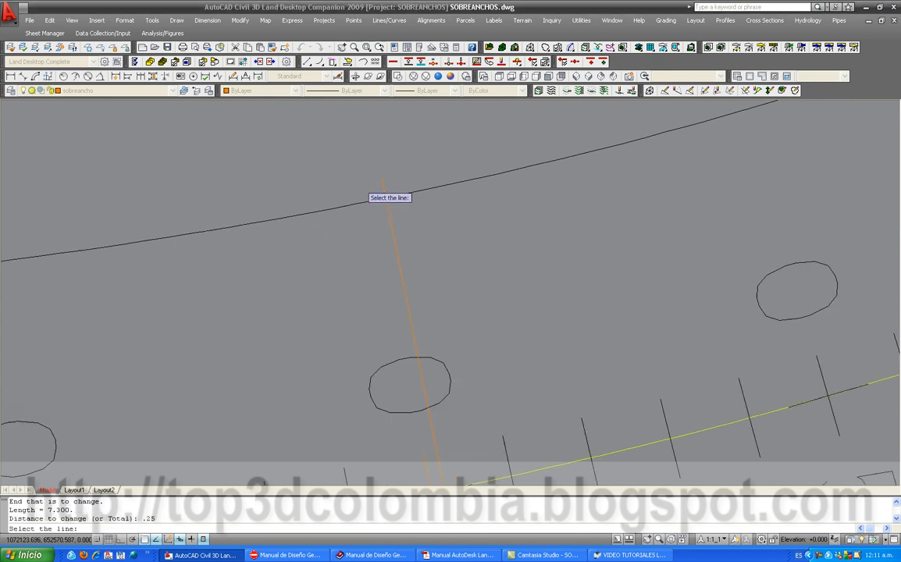
Lengthen the same line by 0.25 m beyond the outer road edge and save the drawing.
{"action": "scroll", "coordinate": [486, 298], "scroll_direction": "down", "scroll_amount": 3}
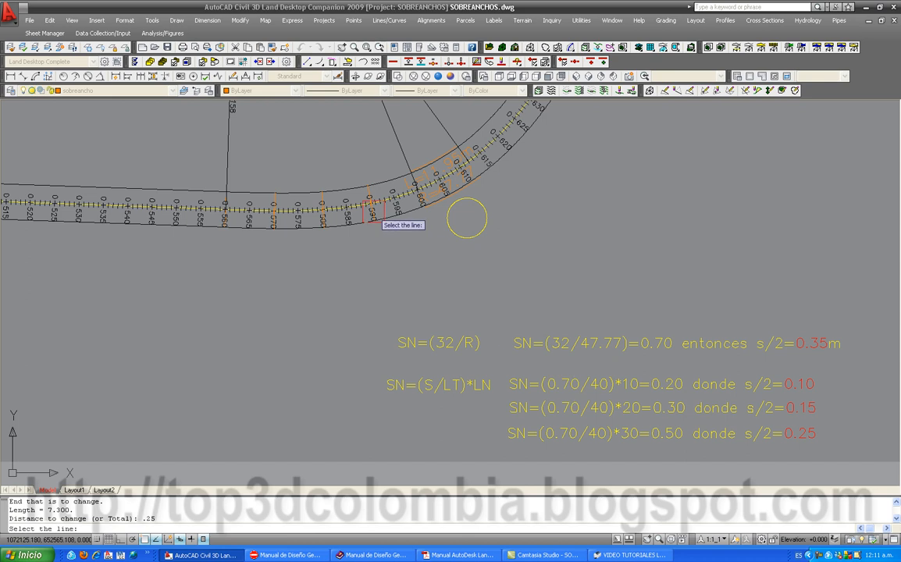
{"action": "scroll", "coordinate": [375, 217], "scroll_direction": "up", "scroll_amount": 10}
{"action": "left_click", "coordinate": [372, 230]}
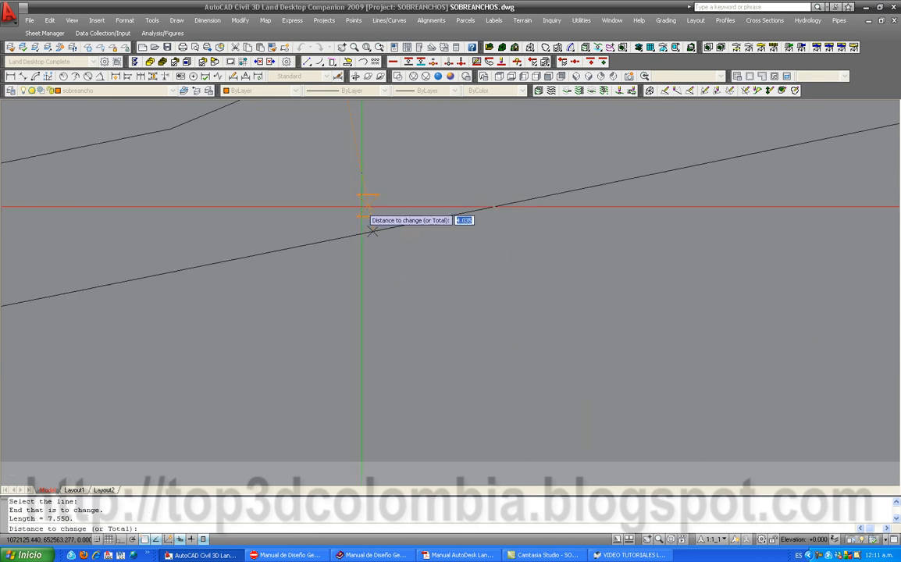
{"action": "type", "text": ".25"}
{"action": "key", "text": "Return"}
{"action": "scroll", "coordinate": [362, 211], "scroll_direction": "down", "scroll_amount": 6}
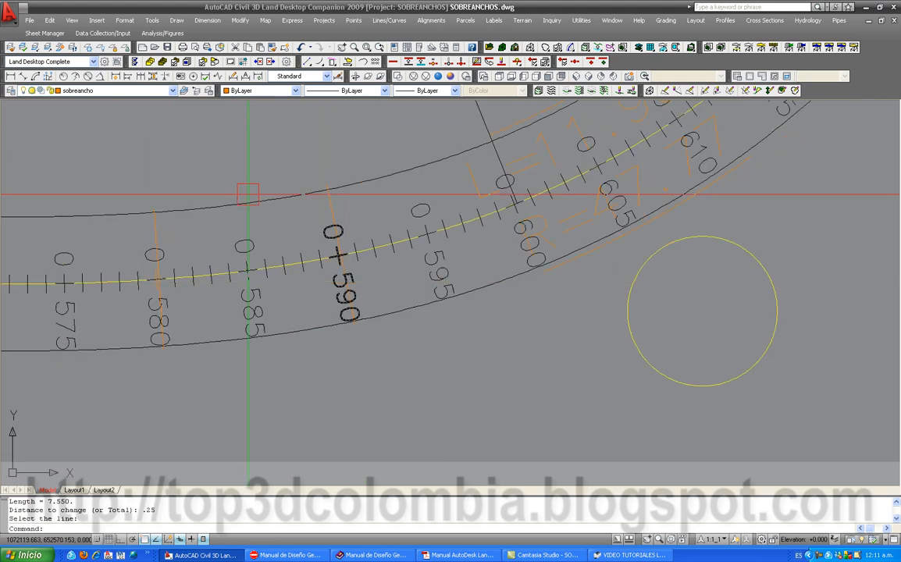
{"action": "left_click", "coordinate": [166, 47]}
Review the third curve's layout and its s/2 widening notes for 10, 20 and 30 m.
{"action": "scroll", "coordinate": [228, 164], "scroll_direction": "down", "scroll_amount": 4}
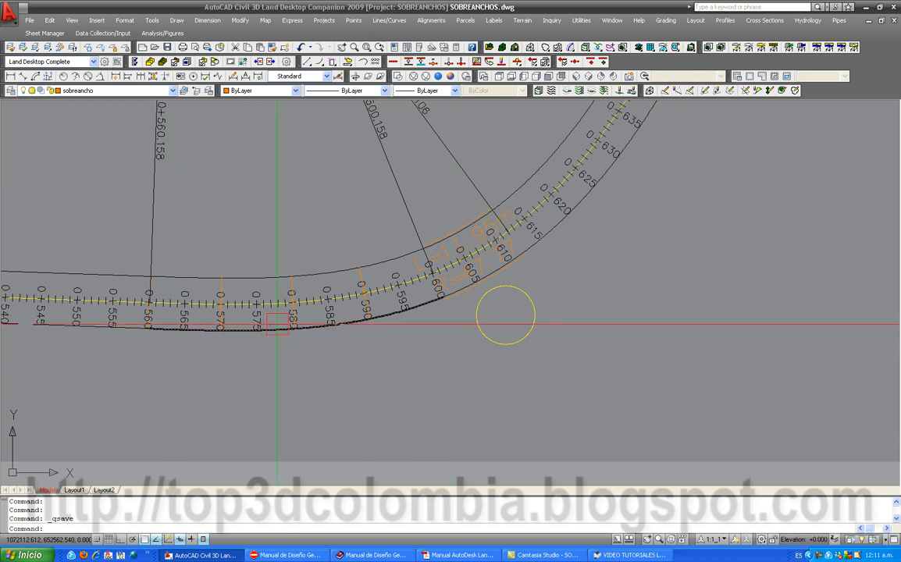
{"action": "scroll", "coordinate": [265, 324], "scroll_direction": "down", "scroll_amount": 2}
{"action": "middle_click_drag", "start_coordinate": [323, 242], "coordinate": [275, 318]}
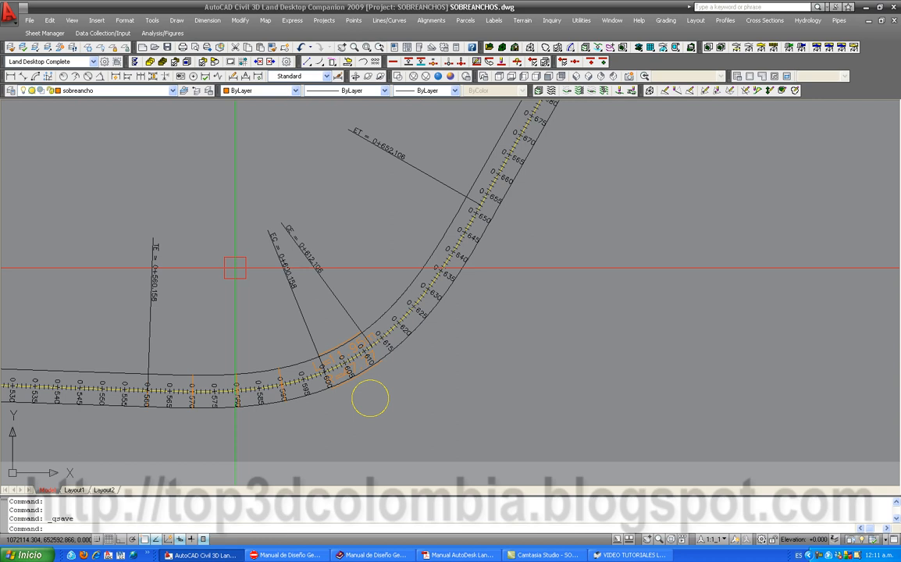
{"action": "scroll", "coordinate": [235, 269], "scroll_direction": "down", "scroll_amount": 2}
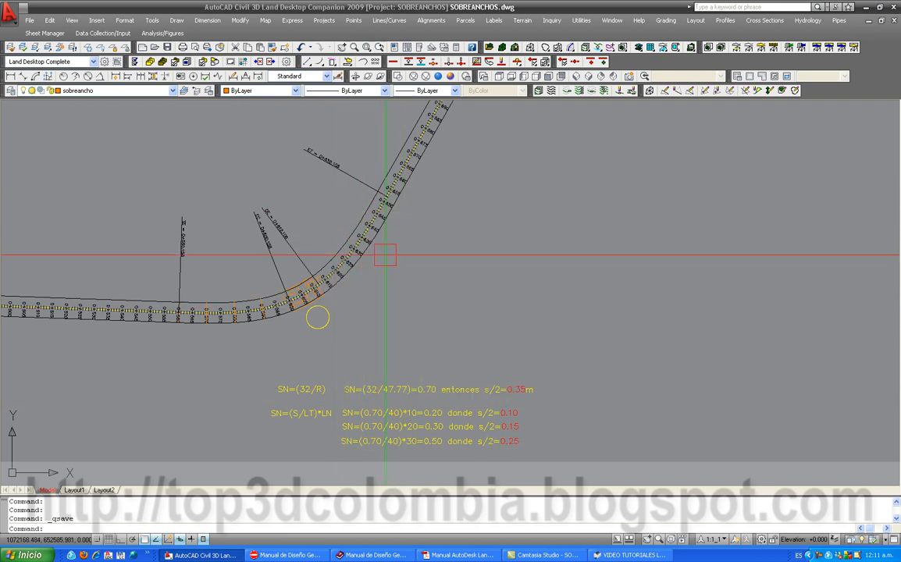
{"action": "middle_click_drag", "start_coordinate": [385, 369], "coordinate": [260, 290]}
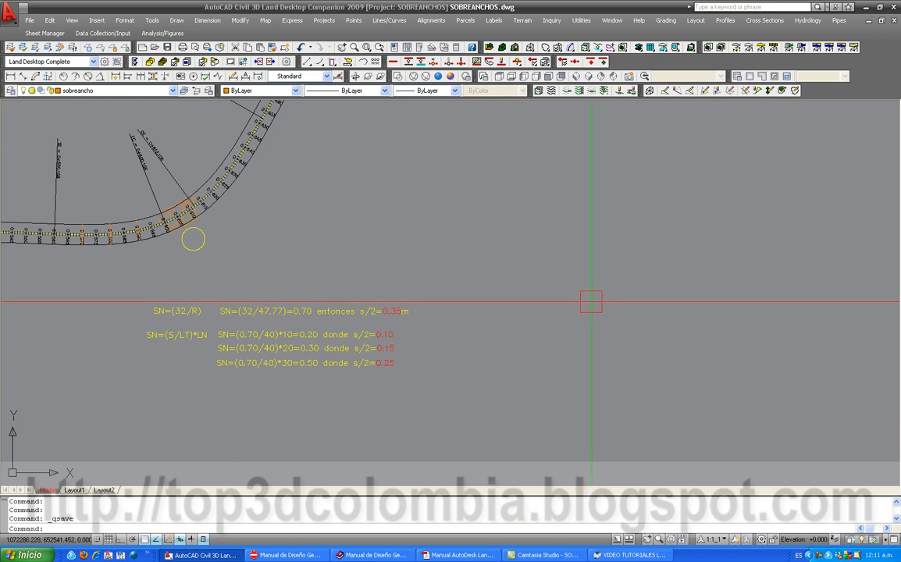
{"action": "scroll", "coordinate": [288, 326], "scroll_direction": "up", "scroll_amount": 1}
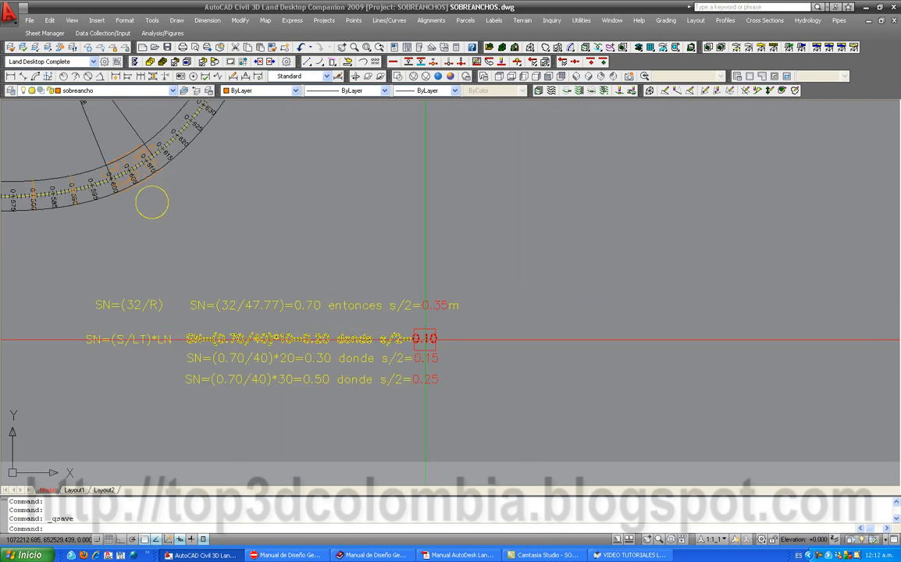
{"action": "scroll", "coordinate": [140, 339], "scroll_direction": "up", "scroll_amount": 2}
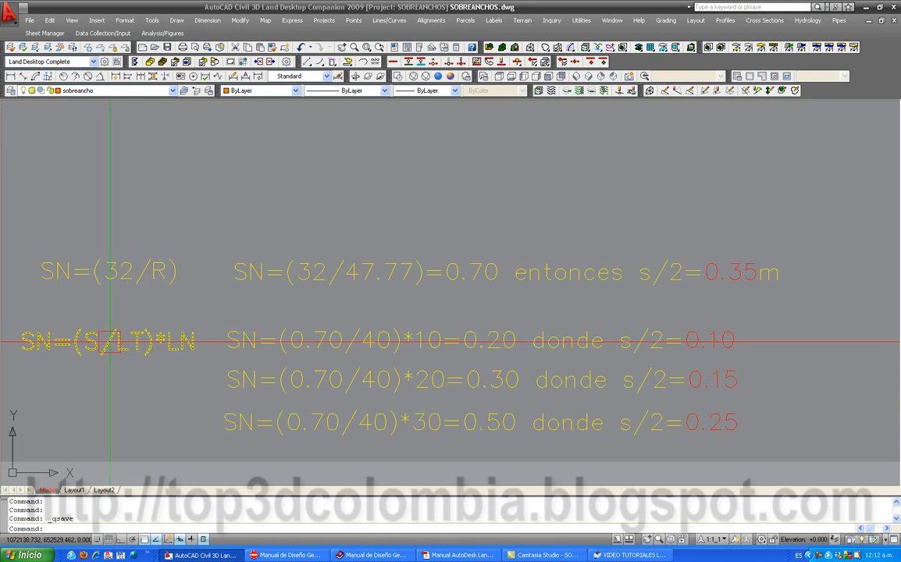
{"action": "scroll", "coordinate": [234, 344], "scroll_direction": "down", "scroll_amount": 4}
{"action": "key", "text": "Escape"}
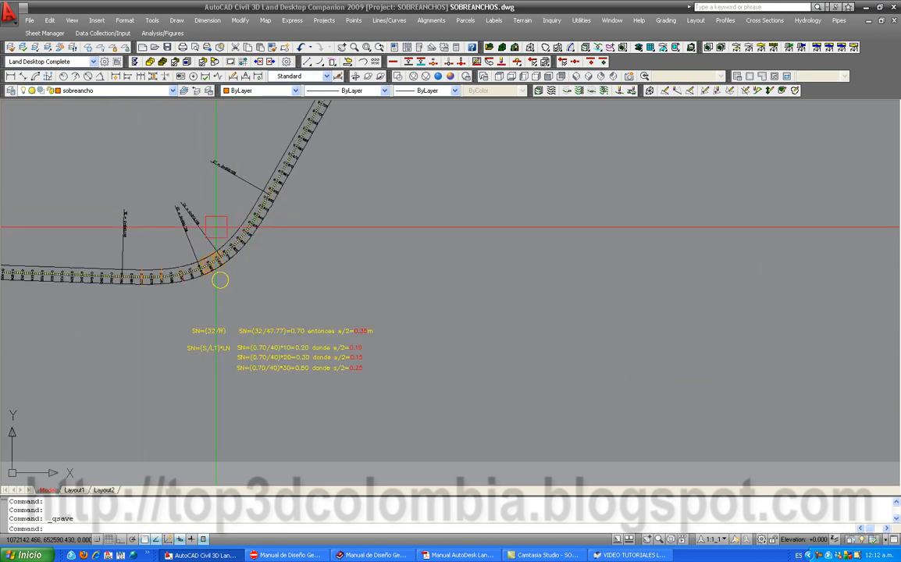
{"action": "mouse_move", "coordinate": [216, 228]}
{"action": "scroll", "coordinate": [213, 234], "scroll_direction": "up", "scroll_amount": 2}
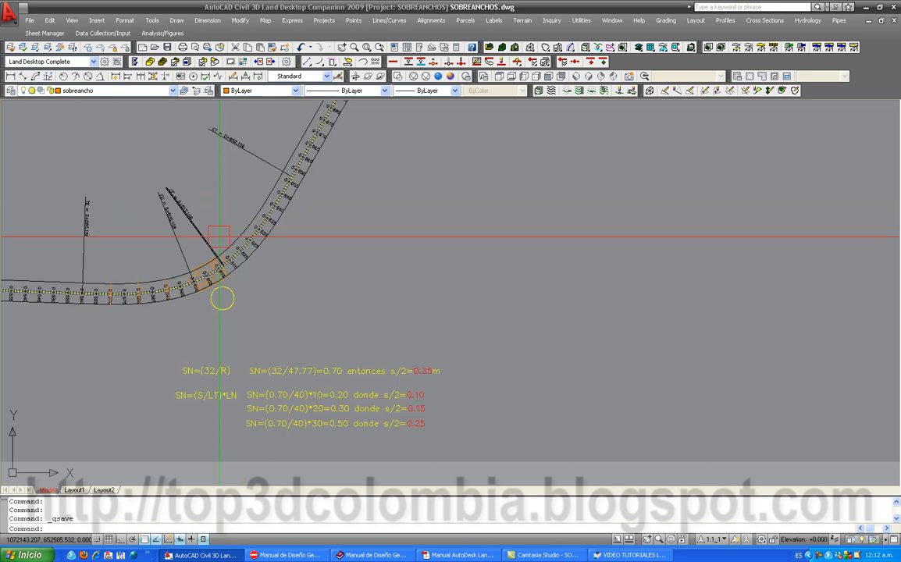
{"action": "middle_click_drag", "start_coordinate": [349, 172], "coordinate": [344, 197]}
{"action": "type", "text": "l"}
{"action": "key", "text": "Return"}
{"action": "scroll", "coordinate": [298, 191], "scroll_direction": "up", "scroll_amount": 6}
{"action": "key", "text": "Escape"}
Examine the exit spiral's stationing before ET = 0+652.106 to locate the point 10 m back from it.
{"action": "scroll", "coordinate": [359, 274], "scroll_direction": "down", "scroll_amount": 4}
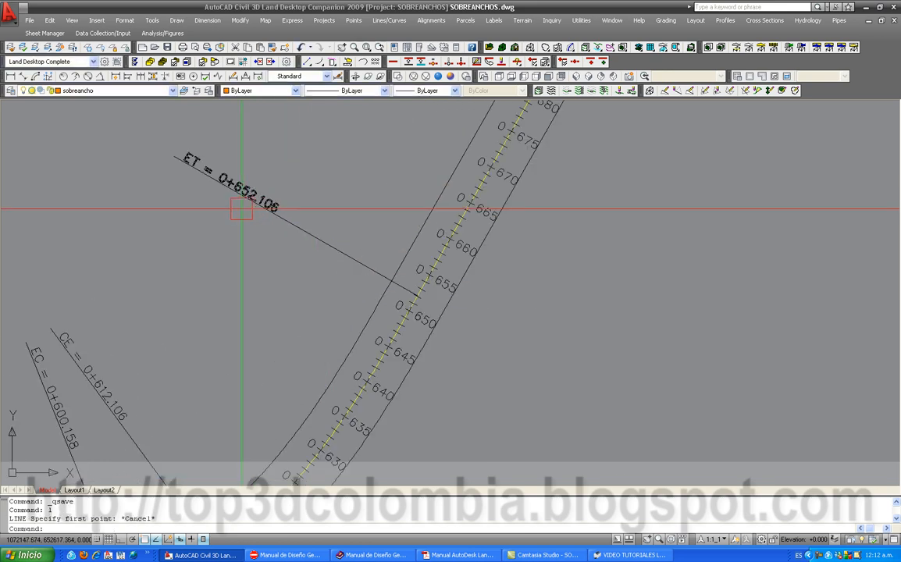
{"action": "mouse_move", "coordinate": [263, 308]}
{"action": "middle_mouse_down"}
{"action": "mouse_move", "coordinate": [285, 114]}
{"action": "mouse_move", "coordinate": [212, 345]}
{"action": "middle_mouse_up"}
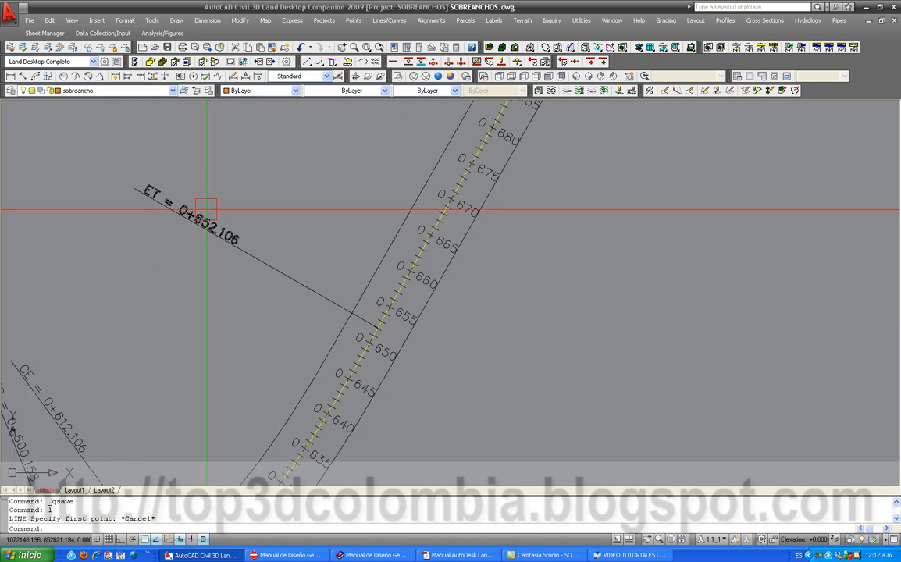
{"action": "middle_click_drag", "start_coordinate": [219, 250], "coordinate": [218, 221]}
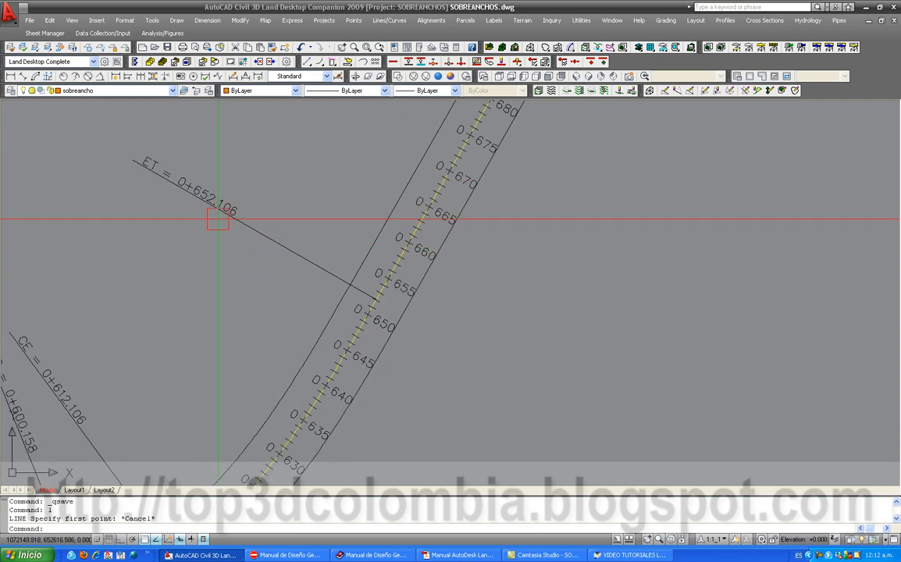
{"action": "scroll", "coordinate": [218, 221], "scroll_direction": "up", "scroll_amount": 2}
{"action": "middle_click_drag", "start_coordinate": [374, 342], "coordinate": [386, 297]}
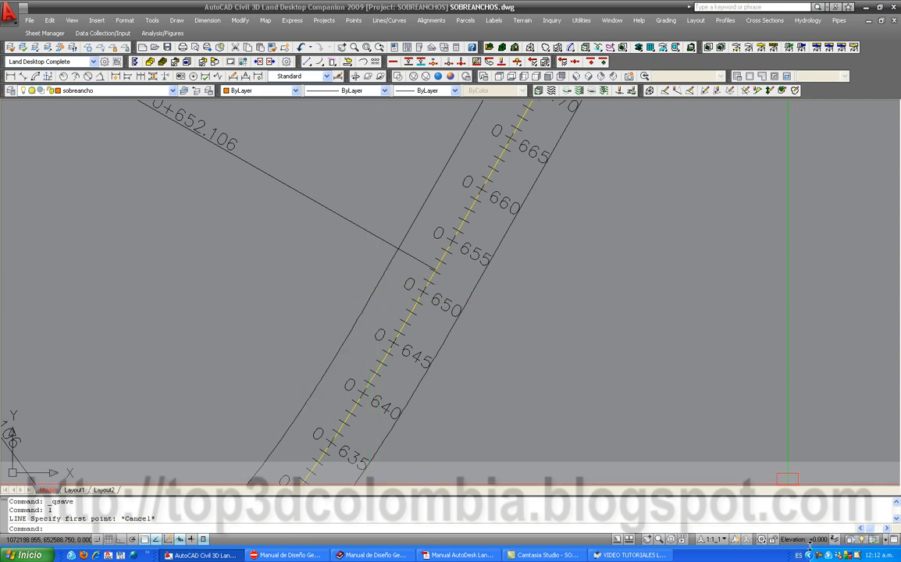
{"action": "scroll", "coordinate": [407, 322], "scroll_direction": "down", "scroll_amount": 3}
{"action": "scroll", "coordinate": [407, 323], "scroll_direction": "up", "scroll_amount": 1}
{"action": "scroll", "coordinate": [376, 281], "scroll_direction": "up", "scroll_amount": 2}
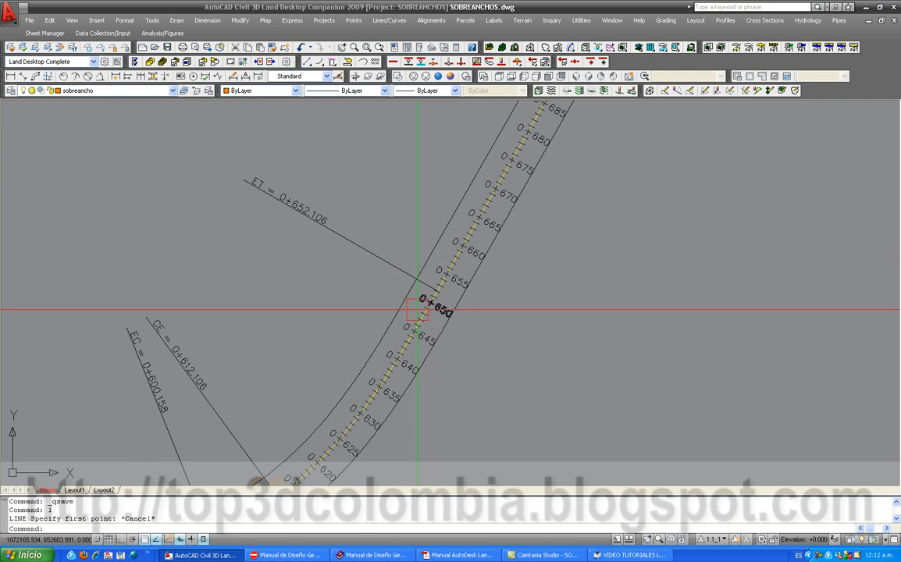
Draw a line over the centerline tick at station 0+640.
{"action": "scroll", "coordinate": [428, 319], "scroll_direction": "up", "scroll_amount": 2}
{"action": "scroll", "coordinate": [400, 320], "scroll_direction": "up", "scroll_amount": 6}
{"action": "type", "text": "l"}
{"action": "key", "text": "Return"}
{"action": "left_click", "coordinate": [306, 281]}
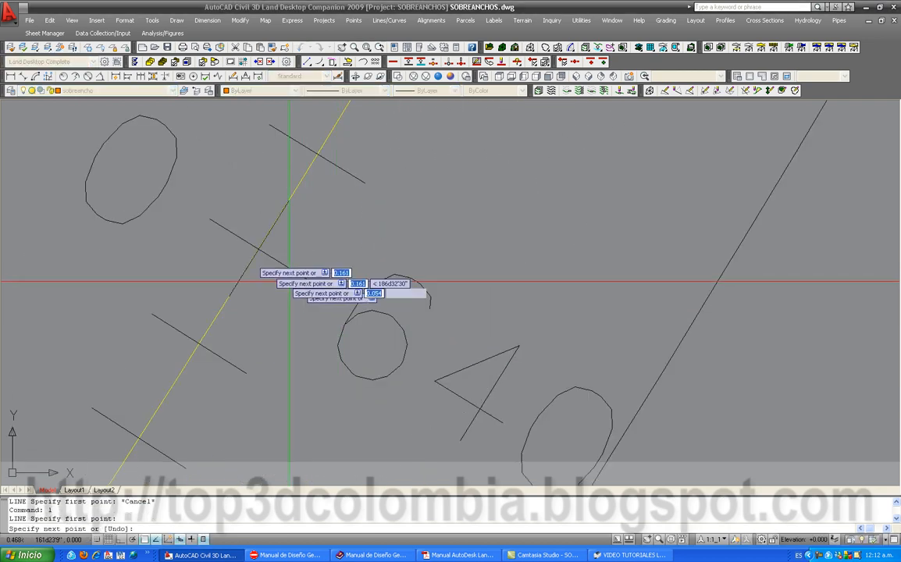
{"action": "left_click", "coordinate": [210, 220]}
{"action": "key", "text": "Return"}
Draw a line over the centerline tick at station 0+642.
{"action": "scroll", "coordinate": [263, 312], "scroll_direction": "down", "scroll_amount": 6}
{"action": "scroll", "coordinate": [263, 315], "scroll_direction": "up", "scroll_amount": 3}
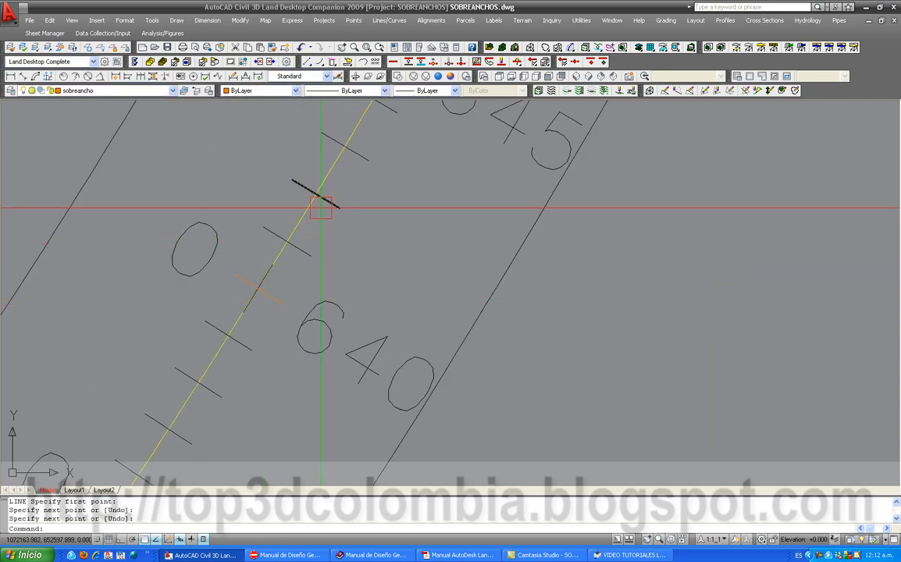
{"action": "type", "text": "l"}
{"action": "key", "text": "Return"}
{"action": "left_click", "coordinate": [336, 207]}
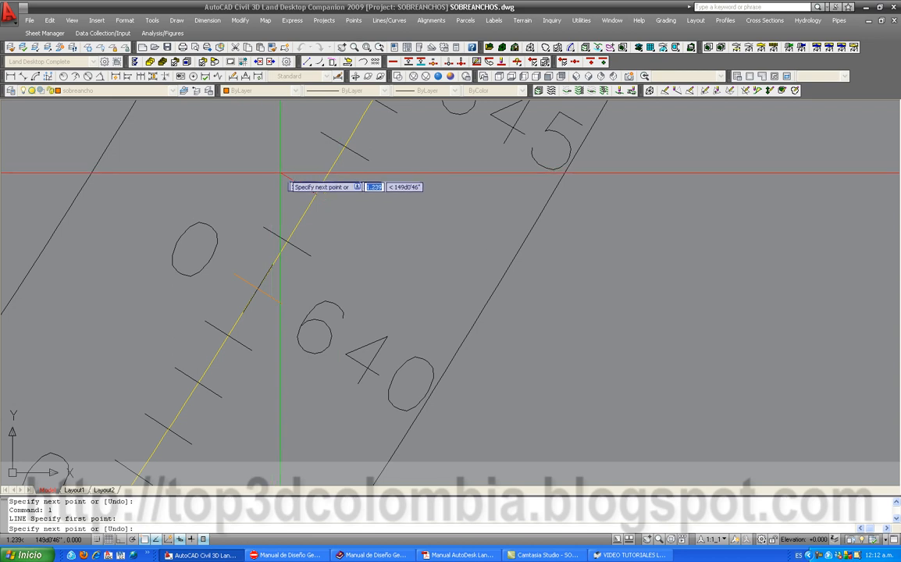
{"action": "left_click", "coordinate": [293, 181]}
{"action": "key", "text": "Return"}
Offset the line at station 0+642 by 0.1 m toward the higher stations.
{"action": "type", "text": "o"}
{"action": "key", "text": "Return"}
{"action": "type", "text": ".1"}
{"action": "key", "text": "Return"}
{"action": "left_click", "coordinate": [293, 182]}
{"action": "left_click", "coordinate": [298, 164]}
{"action": "scroll", "coordinate": [298, 164], "scroll_direction": "down", "scroll_amount": 2}
{"action": "key", "text": "Return"}
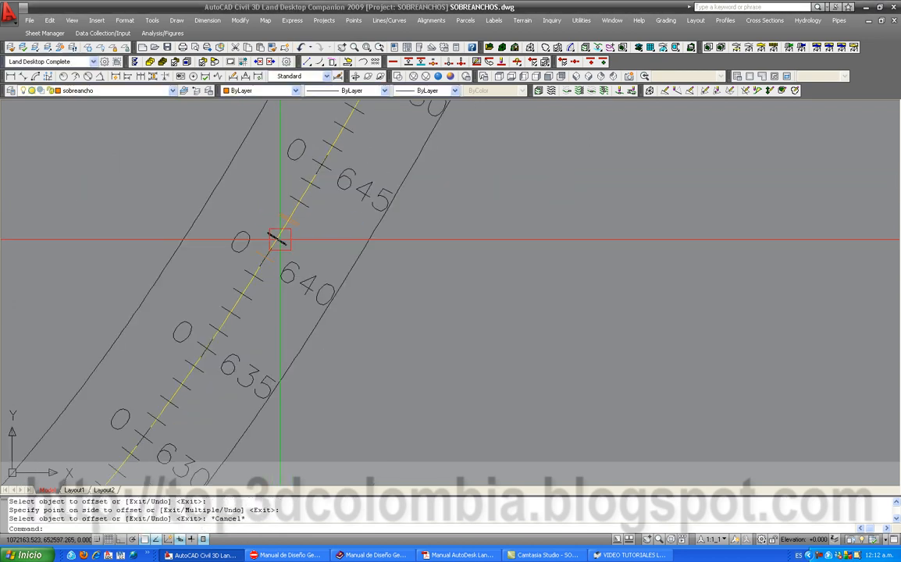
Extend the line 0.1 m past station 0+642 to the inner and outer road edges.
{"action": "type", "text": "ex"}
{"action": "key", "text": "Return"}
{"action": "left_click", "coordinate": [356, 267]}
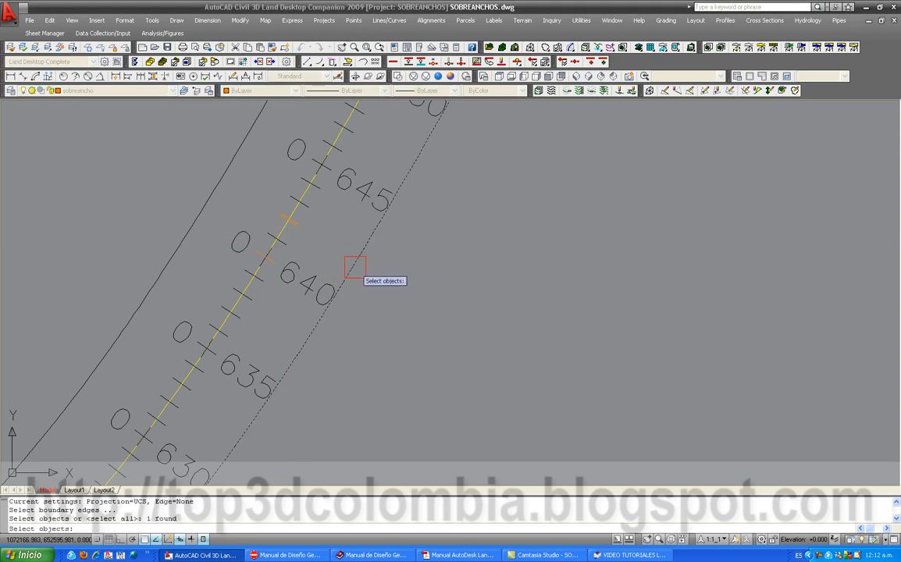
{"action": "left_click", "coordinate": [222, 158]}
{"action": "key", "text": "Return"}
{"action": "scroll", "coordinate": [324, 208], "scroll_direction": "up", "scroll_amount": 5}
{"action": "left_click", "coordinate": [333, 206]}
{"action": "scroll", "coordinate": [336, 239], "scroll_direction": "down", "scroll_amount": 10}
{"action": "key", "text": "Return"}
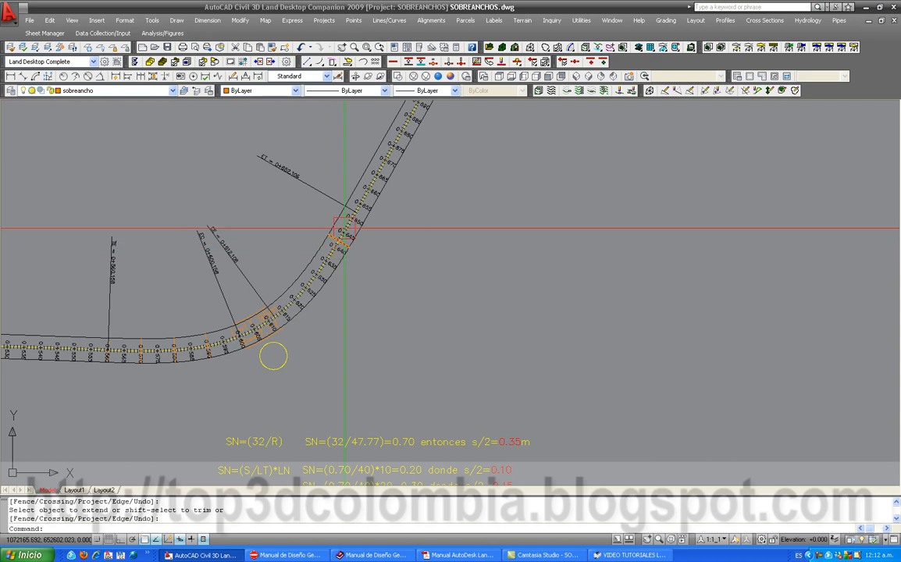
Check the s/2 value for 10 m in the widening notes and lengthen the line near 0+642 by 0.1 m beyond the outer edge.
{"action": "mouse_move", "coordinate": [344, 228]}
{"action": "middle_mouse_down"}
{"action": "mouse_move", "coordinate": [336, 157]}
{"action": "mouse_move", "coordinate": [314, 212]}
{"action": "middle_mouse_up"}
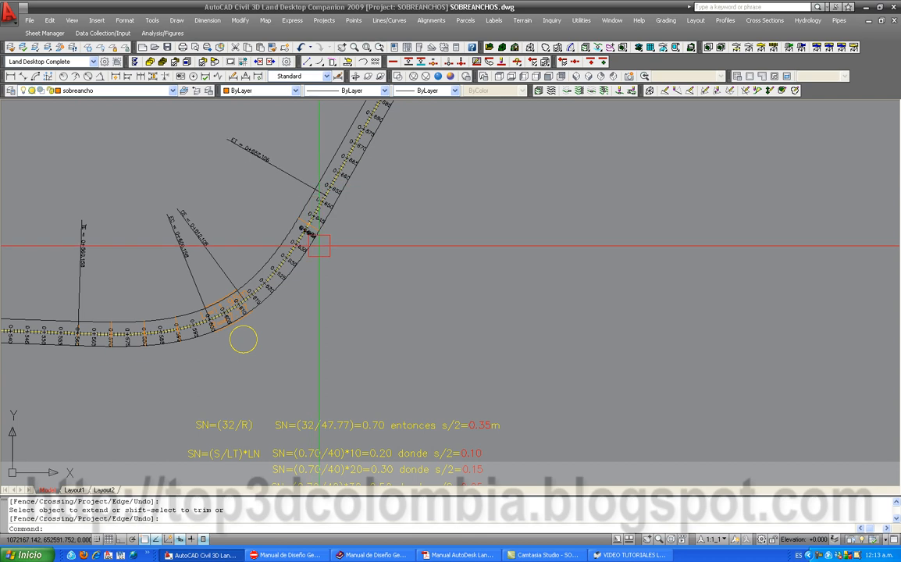
{"action": "middle_click_drag", "start_coordinate": [320, 247], "coordinate": [321, 225]}
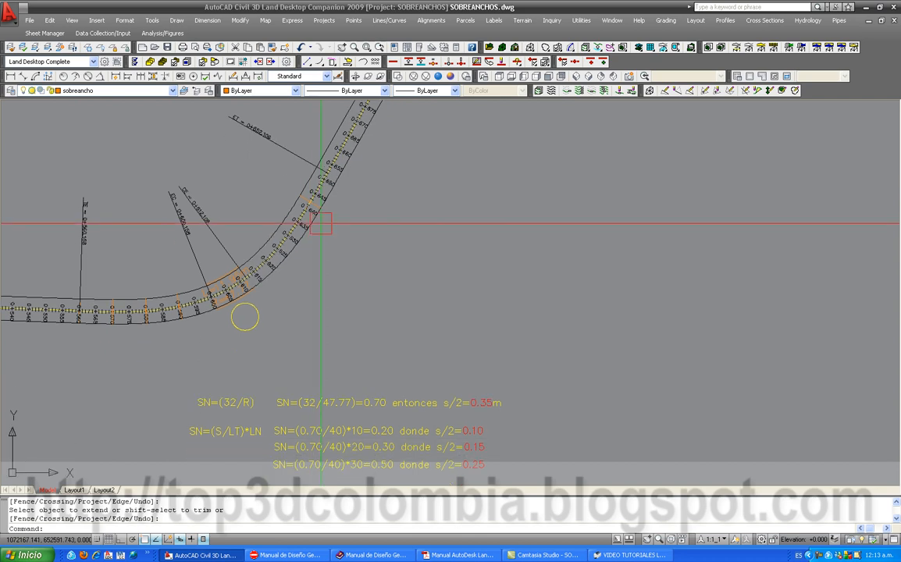
{"action": "scroll", "coordinate": [321, 224], "scroll_direction": "up", "scroll_amount": 5}
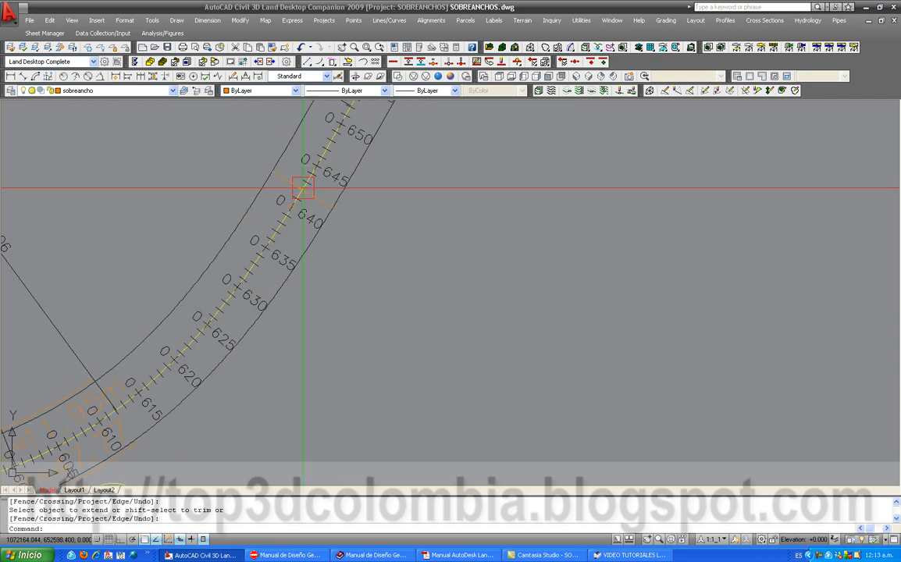
{"action": "left_click", "coordinate": [383, 21]}
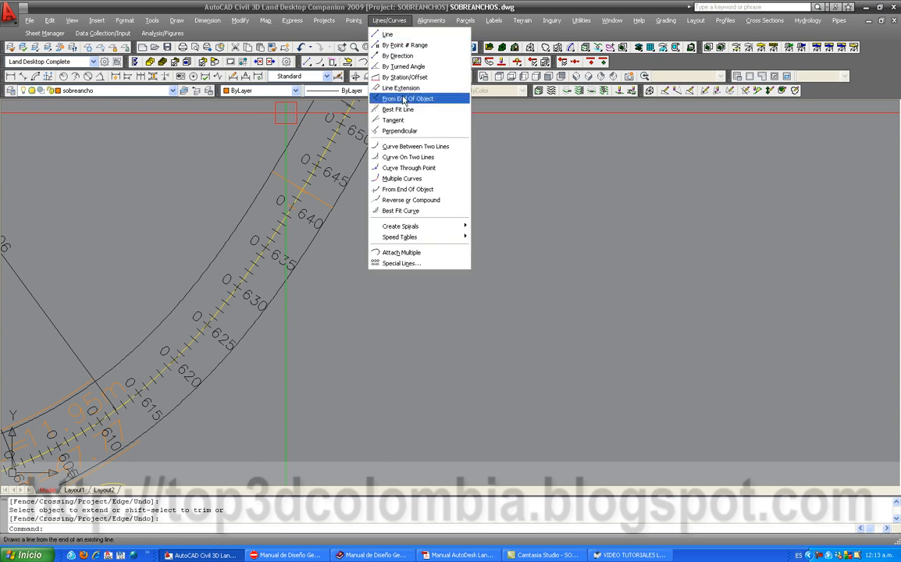
{"action": "left_click", "coordinate": [401, 89]}
{"action": "scroll", "coordinate": [320, 195], "scroll_direction": "up", "scroll_amount": 5}
{"action": "left_click", "coordinate": [316, 270]}
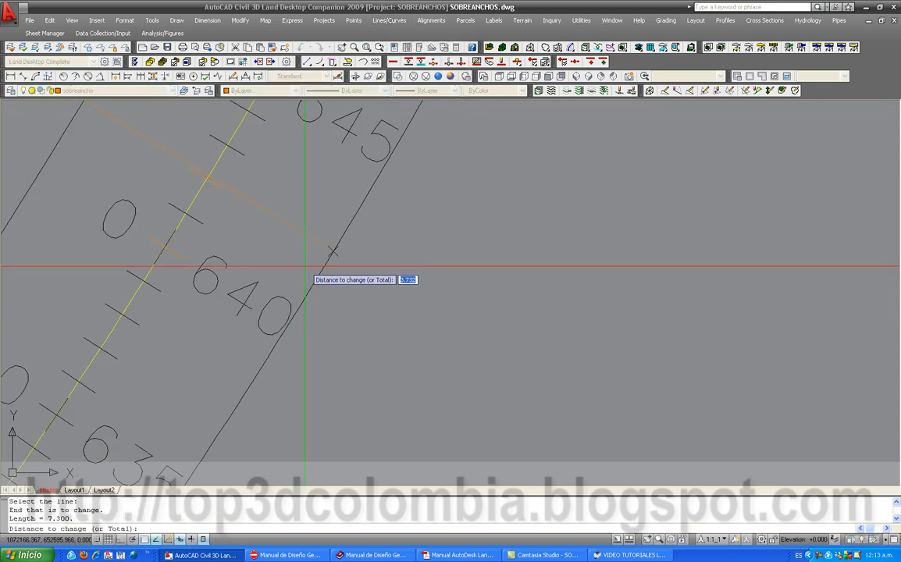
{"action": "type", "text": ".1"}
{"action": "key", "text": "Return"}
Lengthen the line near station 0+642 by 0.1 m beyond the inner road edge.
{"action": "middle_click_drag", "start_coordinate": [102, 103], "coordinate": [313, 247]}
{"action": "scroll", "coordinate": [304, 246], "scroll_direction": "up", "scroll_amount": 7}
{"action": "left_click", "coordinate": [274, 242]}
{"action": "type", "text": ".1"}
{"action": "key", "text": "Return"}
{"action": "key", "text": "Escape"}
{"action": "scroll", "coordinate": [275, 241], "scroll_direction": "down", "scroll_amount": 5}
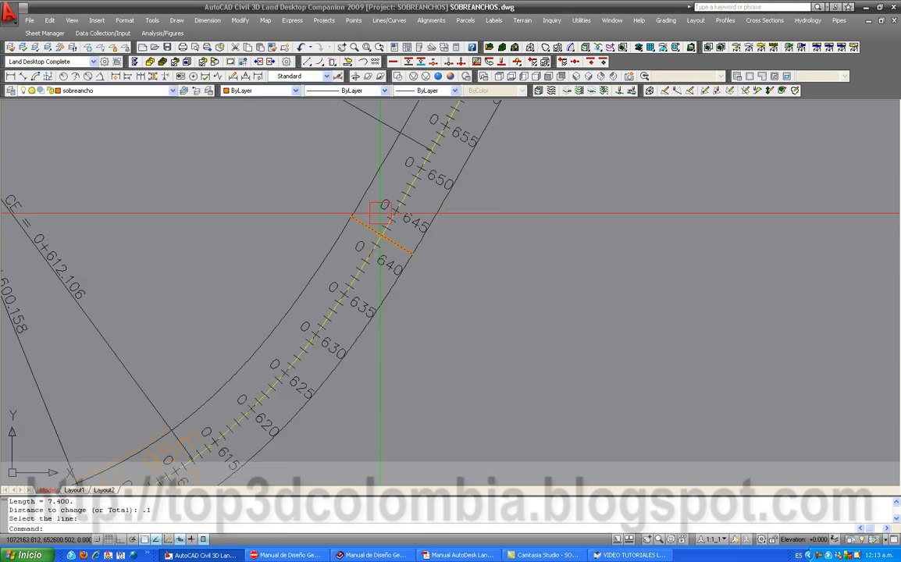
Draw a line over the centerline tick at station 0+632.
{"action": "scroll", "coordinate": [334, 266], "scroll_direction": "down", "scroll_amount": 3}
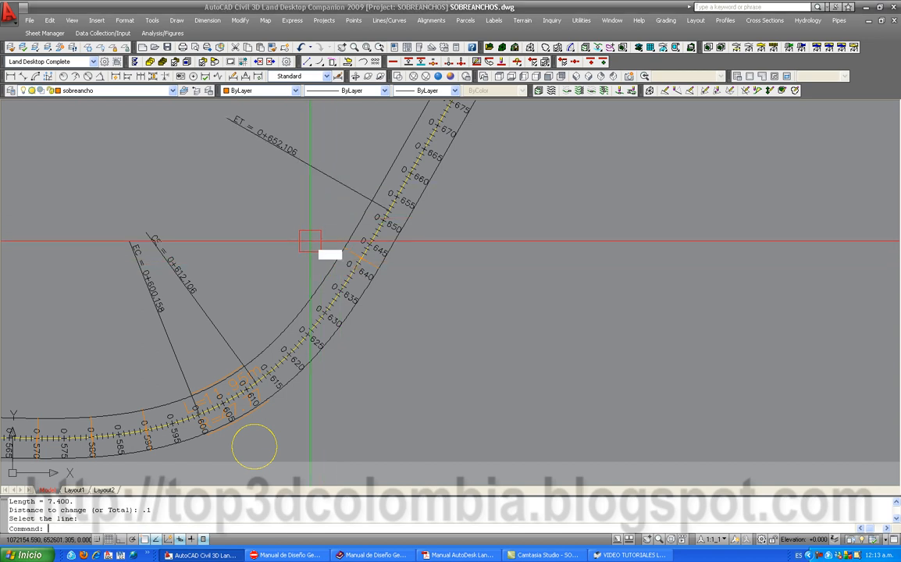
{"action": "type", "text": "l"}
{"action": "key", "text": "Return"}
{"action": "scroll", "coordinate": [322, 312], "scroll_direction": "up", "scroll_amount": 5}
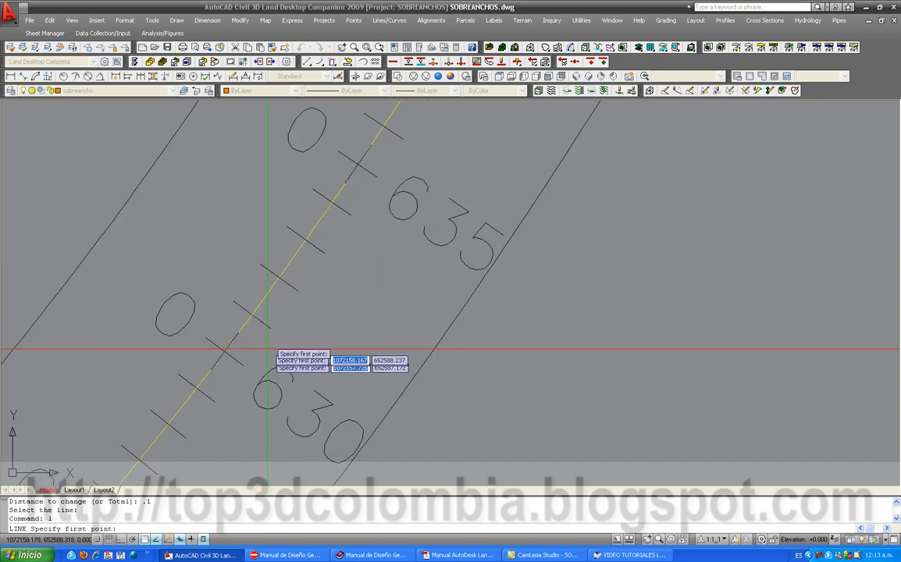
{"action": "left_click", "coordinate": [297, 291]}
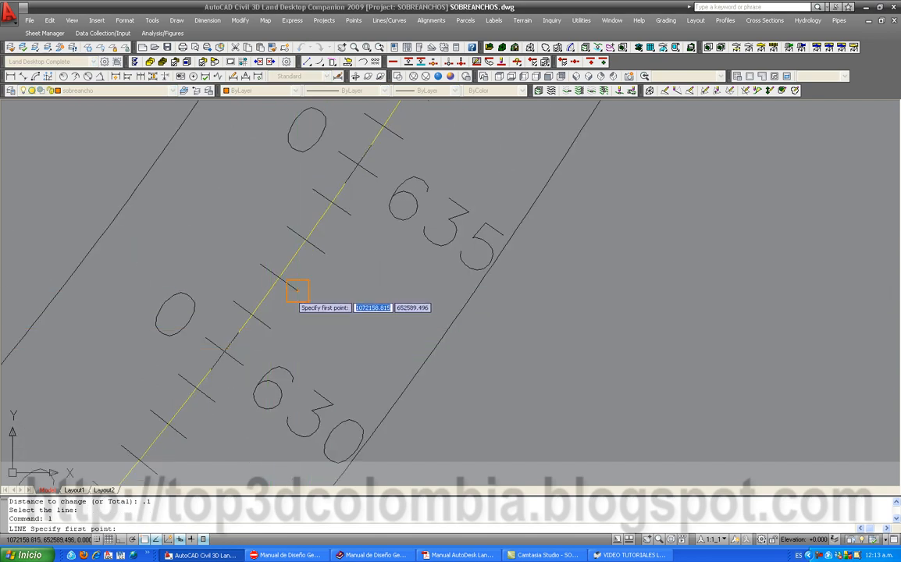
{"action": "left_click", "coordinate": [260, 266]}
{"action": "key", "text": "Escape"}
Offset the line at station 0+632 by 0.1 m toward the higher stations.
{"action": "type", "text": "o"}
{"action": "key", "text": "Return"}
{"action": "type", "text": ".1"}
{"action": "key", "text": "Return"}
{"action": "scroll", "coordinate": [266, 278], "scroll_direction": "up", "scroll_amount": 4}
{"action": "left_click", "coordinate": [271, 263]}
{"action": "left_click", "coordinate": [281, 244]}
{"action": "key", "text": "Escape"}
Extend the line 0.1 m past station 0+632 to both road edges and consult the s/2 widening notes.
{"action": "type", "text": "ex"}
{"action": "key", "text": "Return"}
{"action": "scroll", "coordinate": [304, 258], "scroll_direction": "down", "scroll_amount": 3}
{"action": "key", "text": "Return"}
{"action": "scroll", "coordinate": [282, 237], "scroll_direction": "up", "scroll_amount": 5}
{"action": "key", "text": "Return"}
{"action": "scroll", "coordinate": [304, 239], "scroll_direction": "down", "scroll_amount": 5}
{"action": "scroll", "coordinate": [372, 366], "scroll_direction": "up", "scroll_amount": 3}
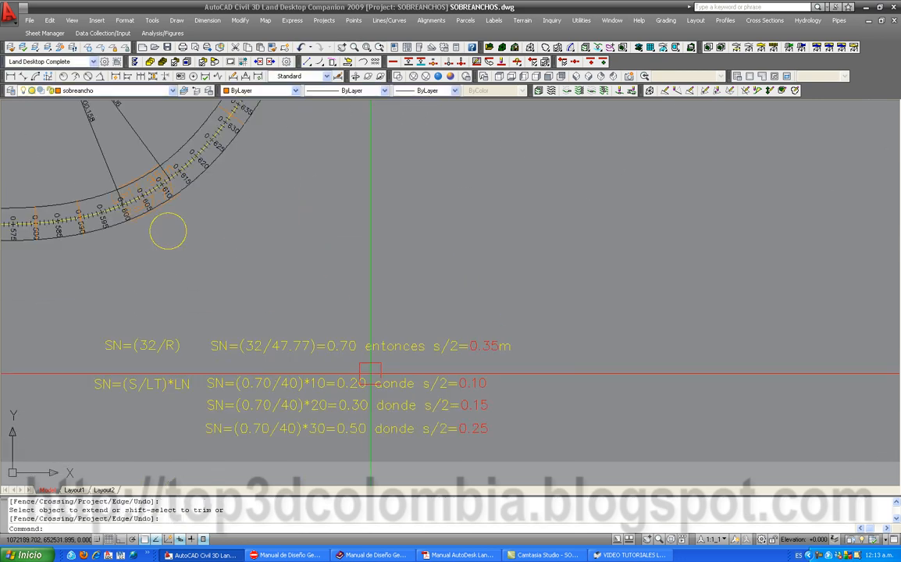
Lengthen the line near station 0+632 by 0.15 m beyond the outer road edge using Line Extension.
{"action": "scroll", "coordinate": [343, 403], "scroll_direction": "up", "scroll_amount": 2}
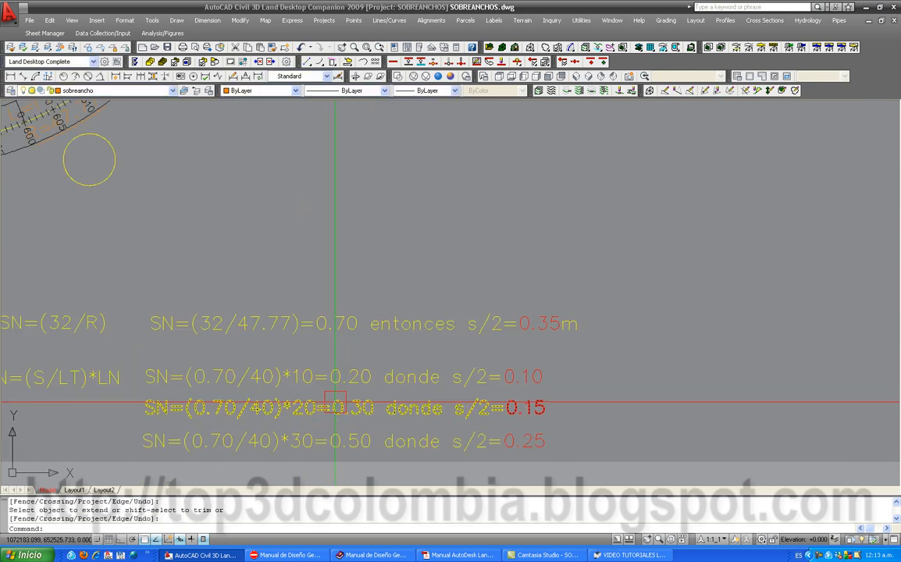
{"action": "scroll", "coordinate": [335, 404], "scroll_direction": "down", "scroll_amount": 3}
{"action": "scroll", "coordinate": [258, 250], "scroll_direction": "up", "scroll_amount": 5}
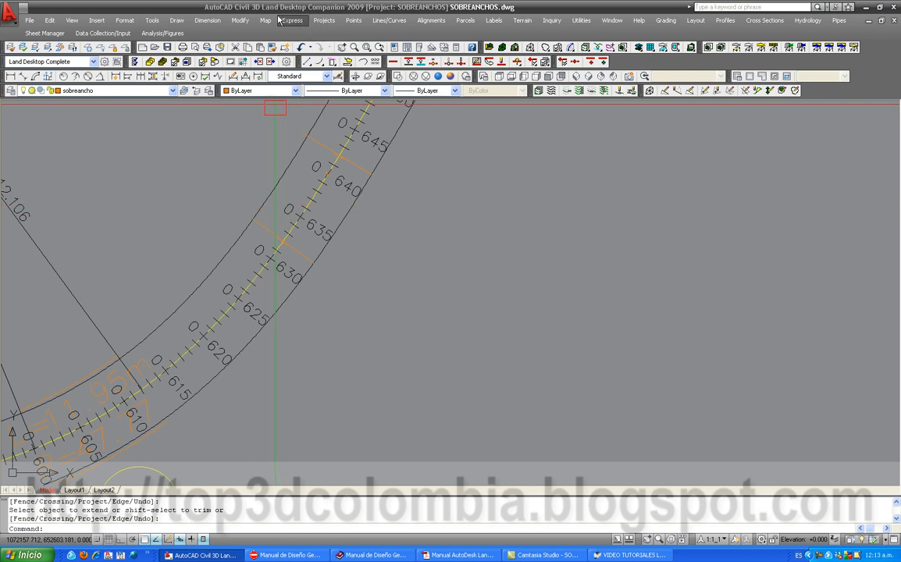
{"action": "left_click", "coordinate": [388, 20]}
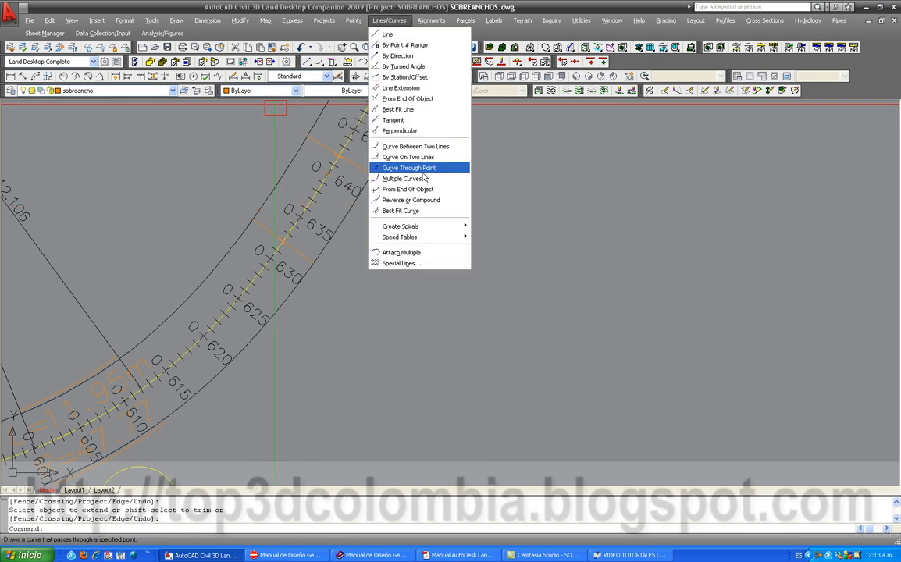
{"action": "left_click", "coordinate": [401, 88]}
{"action": "scroll", "coordinate": [332, 268], "scroll_direction": "up", "scroll_amount": 5}
{"action": "left_click", "coordinate": [258, 283]}
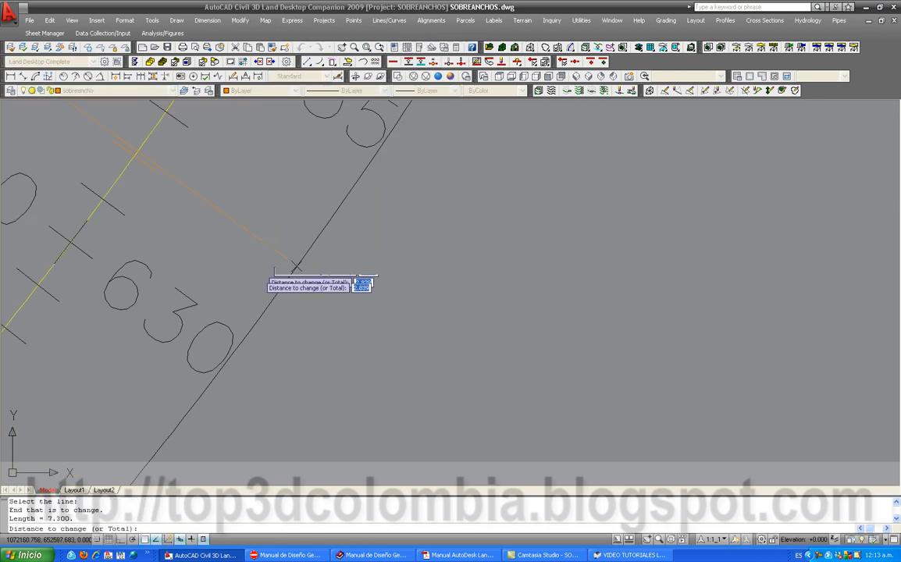
{"action": "type", "text": ".15"}
{"action": "key", "text": "Return"}
Lengthen the same line near station 0+632 by 0.15 m beyond the inner road edge.
{"action": "scroll", "coordinate": [459, 382], "scroll_direction": "down", "scroll_amount": 5}
{"action": "scroll", "coordinate": [290, 262], "scroll_direction": "up", "scroll_amount": 6}
{"action": "left_click", "coordinate": [281, 263]}
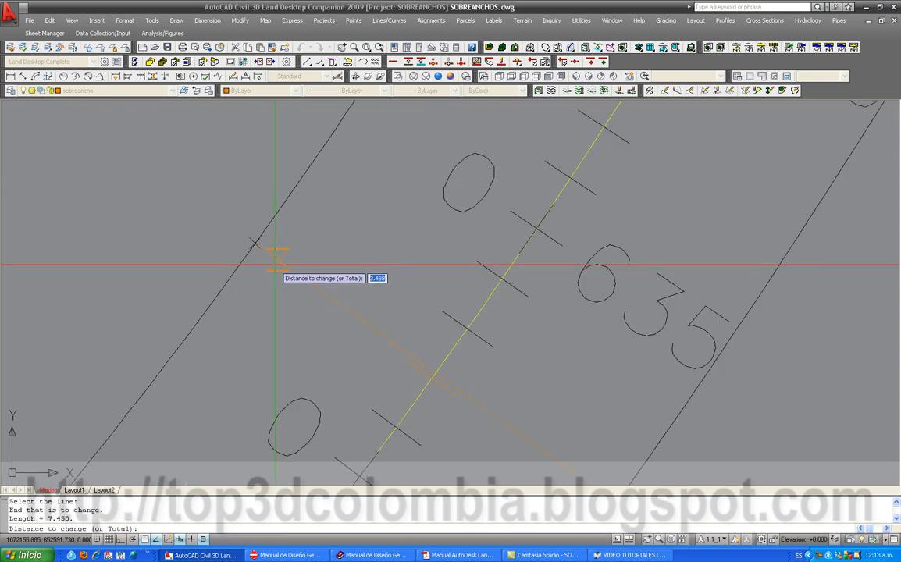
{"action": "type", "text": ".15"}
{"action": "key", "text": "Return"}
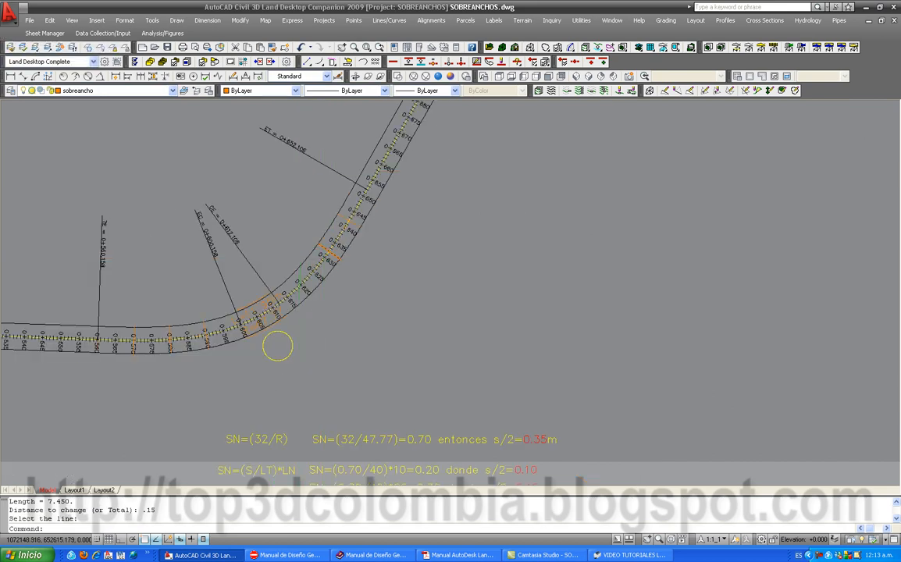
{"action": "scroll", "coordinate": [292, 156], "scroll_direction": "up", "scroll_amount": 3}
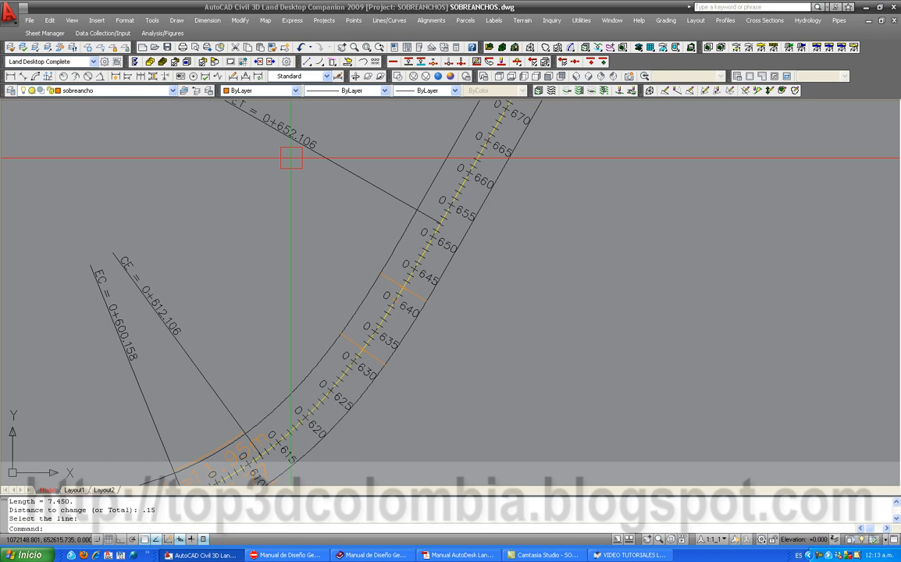
{"action": "scroll", "coordinate": [331, 331], "scroll_direction": "up", "scroll_amount": 6}
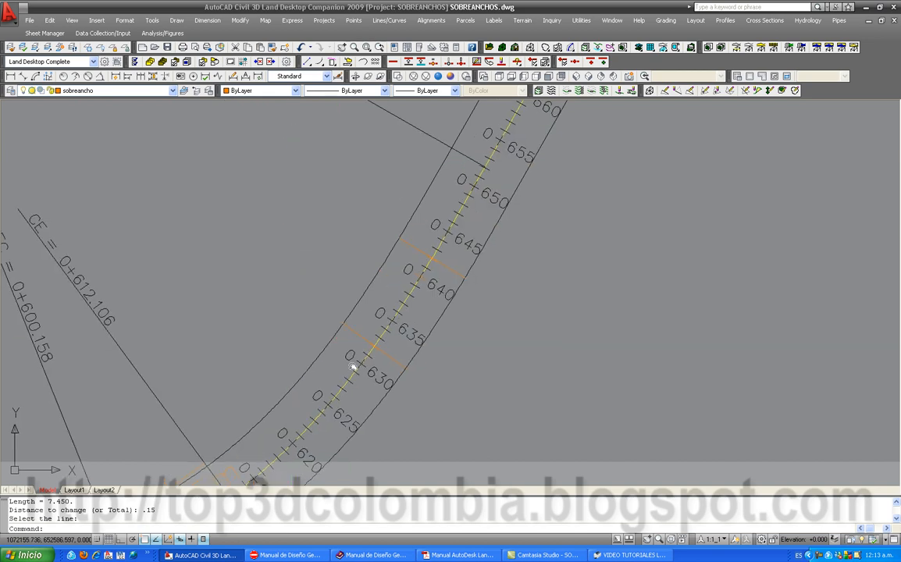
Draw a short line over the station tick at 0+622, across the road centreline.
{"action": "scroll", "coordinate": [330, 341], "scroll_direction": "up", "scroll_amount": 2}
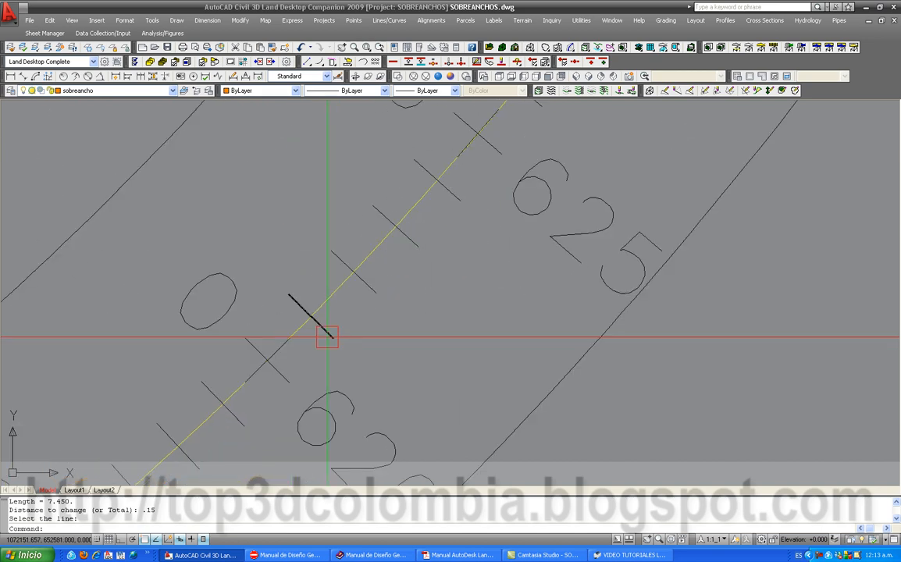
{"action": "key", "text": "Return"}
{"action": "left_click", "coordinate": [376, 295]}
{"action": "left_click", "coordinate": [332, 252]}
{"action": "key", "text": "Escape"}
Offset the short line at 0+622 by 0.1 towards the higher stations.
{"action": "type", "text": "o"}
{"action": "key", "text": "Return"}
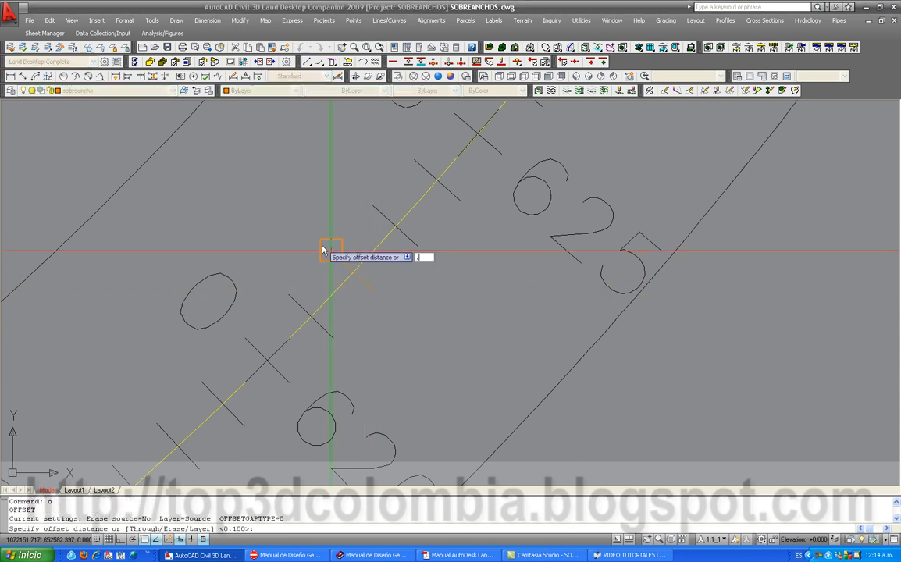
{"action": "type", "text": ".1"}
{"action": "key", "text": "Return"}
{"action": "left_click", "coordinate": [325, 250]}
{"action": "left_click", "coordinate": [340, 228]}
{"action": "key", "text": "Escape"}
Extend both ends of the offset line near 0+622 to the inner and outer road edges.
{"action": "type", "text": "ex"}
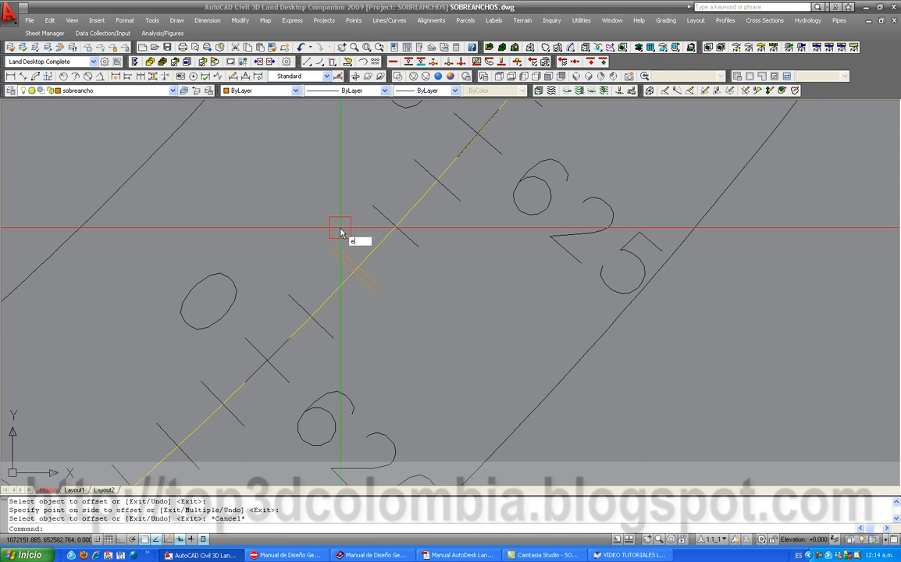
{"action": "key", "text": "Return"}
{"action": "scroll", "coordinate": [264, 279], "scroll_direction": "down", "scroll_amount": 2}
{"action": "left_click", "coordinate": [239, 185]}
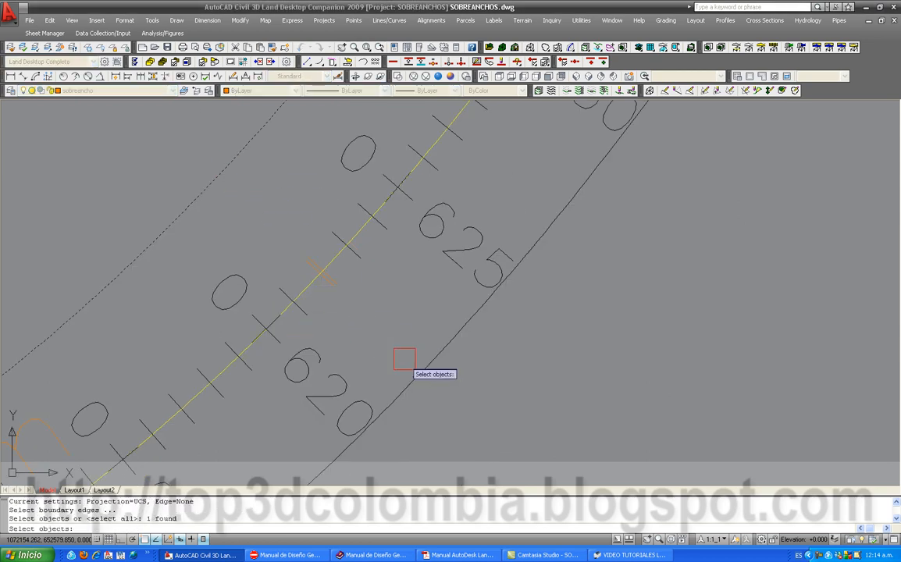
{"action": "key", "text": "Return"}
{"action": "scroll", "coordinate": [339, 284], "scroll_direction": "up", "scroll_amount": 5}
{"action": "left_click", "coordinate": [327, 279]}
{"action": "left_click", "coordinate": [241, 195]}
{"action": "scroll", "coordinate": [326, 279], "scroll_direction": "down", "scroll_amount": 5}
{"action": "key", "text": "Return"}
Lengthen the cross line near 0+622 by 0.25 beyond the outer road edge using Line Extension.
{"action": "scroll", "coordinate": [324, 287], "scroll_direction": "down", "scroll_amount": 11}
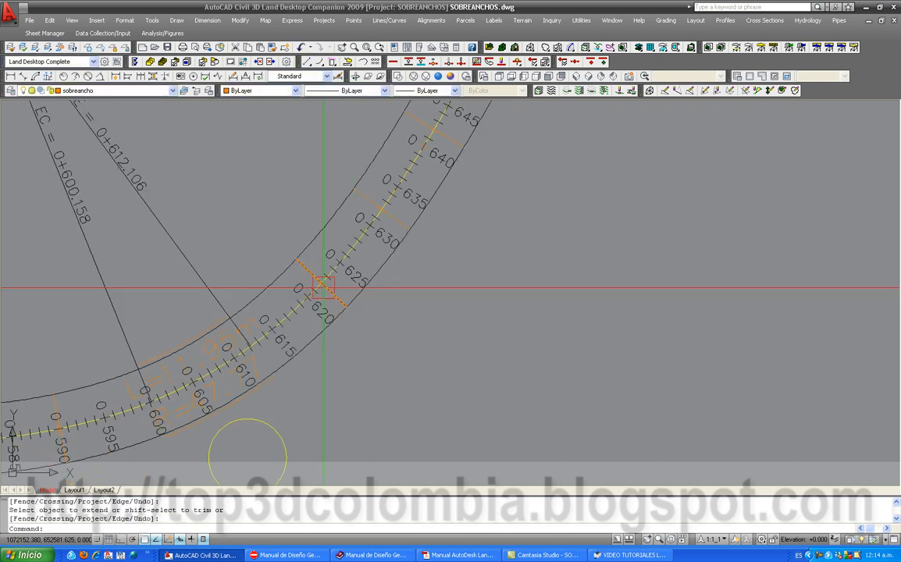
{"action": "scroll", "coordinate": [397, 379], "scroll_direction": "up", "scroll_amount": 7}
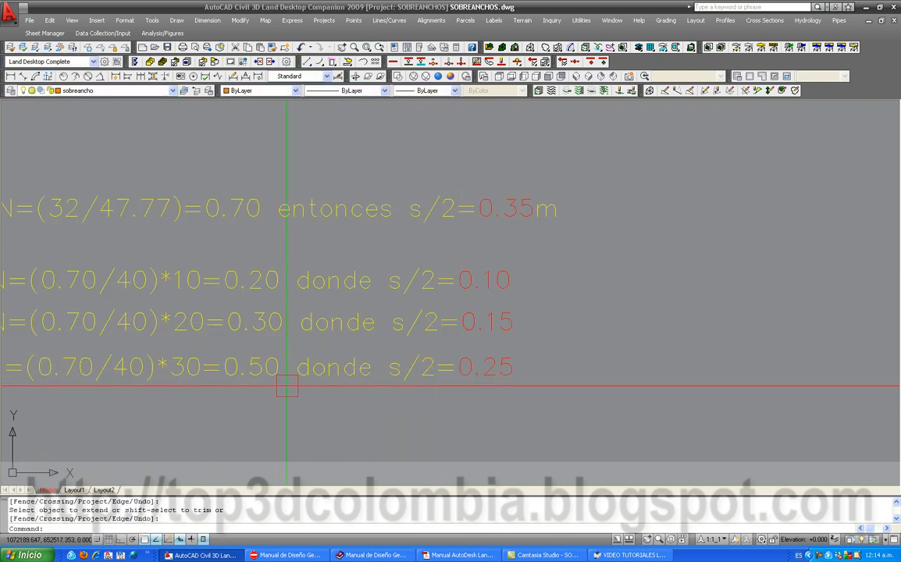
{"action": "scroll", "coordinate": [485, 393], "scroll_direction": "down", "scroll_amount": 5}
{"action": "scroll", "coordinate": [395, 306], "scroll_direction": "up", "scroll_amount": 8}
{"action": "left_click", "coordinate": [389, 21]}
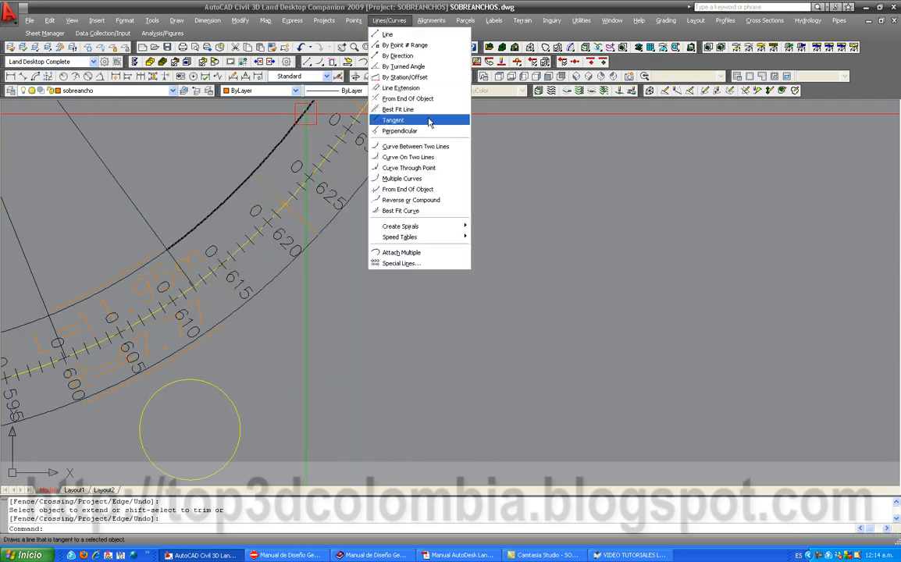
{"action": "left_click", "coordinate": [400, 87]}
{"action": "scroll", "coordinate": [347, 209], "scroll_direction": "up", "scroll_amount": 5}
{"action": "left_click", "coordinate": [316, 234]}
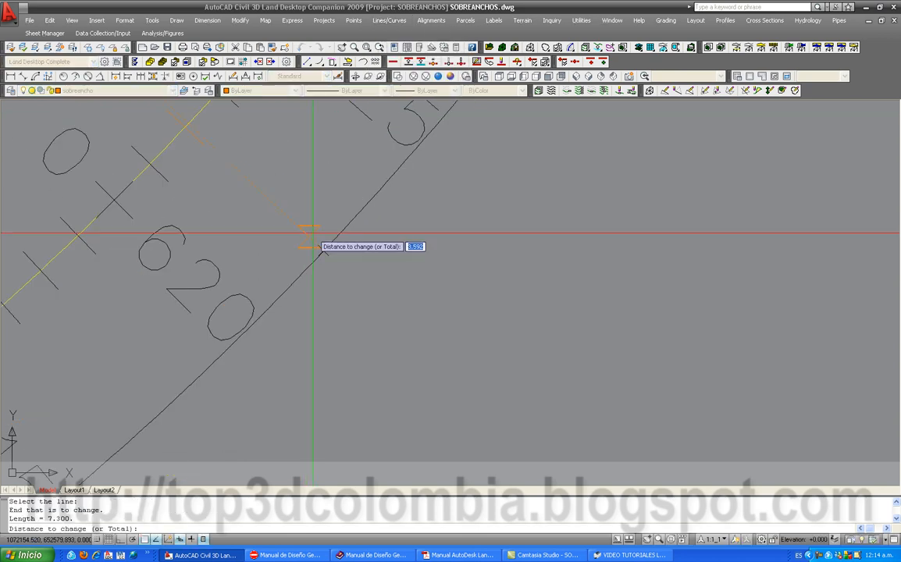
{"action": "type", "text": ".25"}
{"action": "key", "text": "Return"}
Lengthen the same cross line near 0+622 by 0.25 beyond the inner road edge.
{"action": "scroll", "coordinate": [335, 235], "scroll_direction": "down", "scroll_amount": 4}
{"action": "scroll", "coordinate": [388, 332], "scroll_direction": "up", "scroll_amount": 4}
{"action": "scroll", "coordinate": [389, 331], "scroll_direction": "up", "scroll_amount": 3}
{"action": "left_click", "coordinate": [387, 334]}
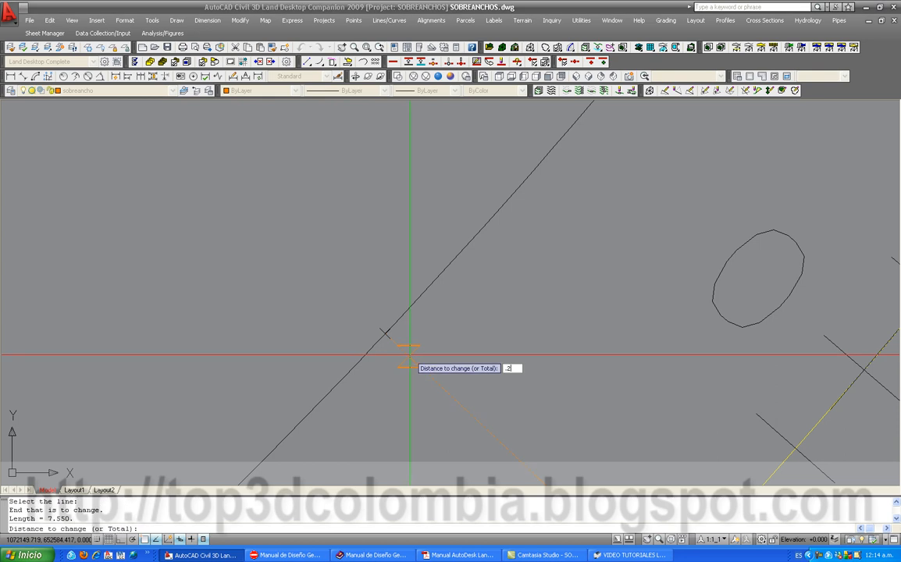
{"action": "scroll", "coordinate": [363, 244], "scroll_direction": "down", "scroll_amount": 6}
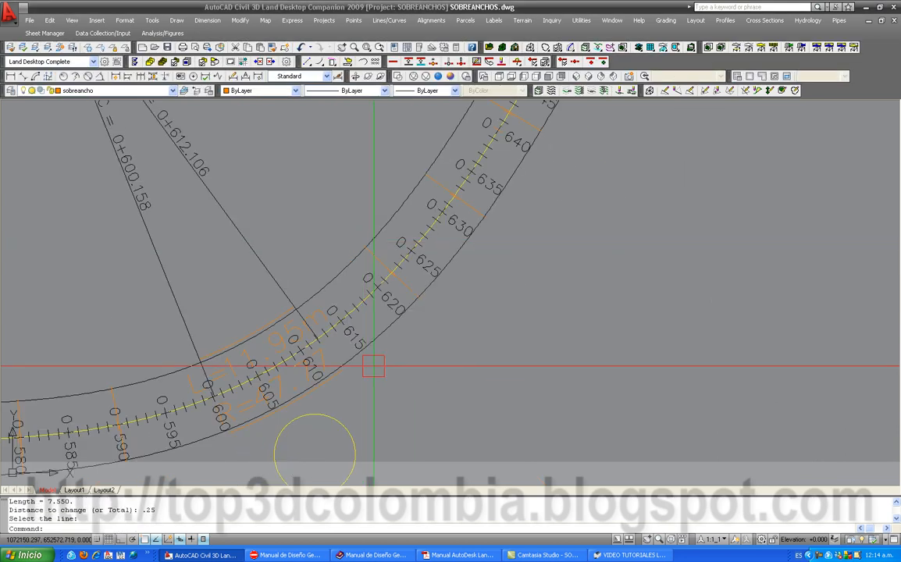
Draw the outer widening polyline from the road edge at 0+560 through the cross line ends at 0+570, 0+580 and 0+590 to the offset arc near 0+600.
{"action": "type", "text": "pl"}
{"action": "key", "text": "Return"}
{"action": "middle_click_drag", "start_coordinate": [237, 421], "coordinate": [422, 291]}
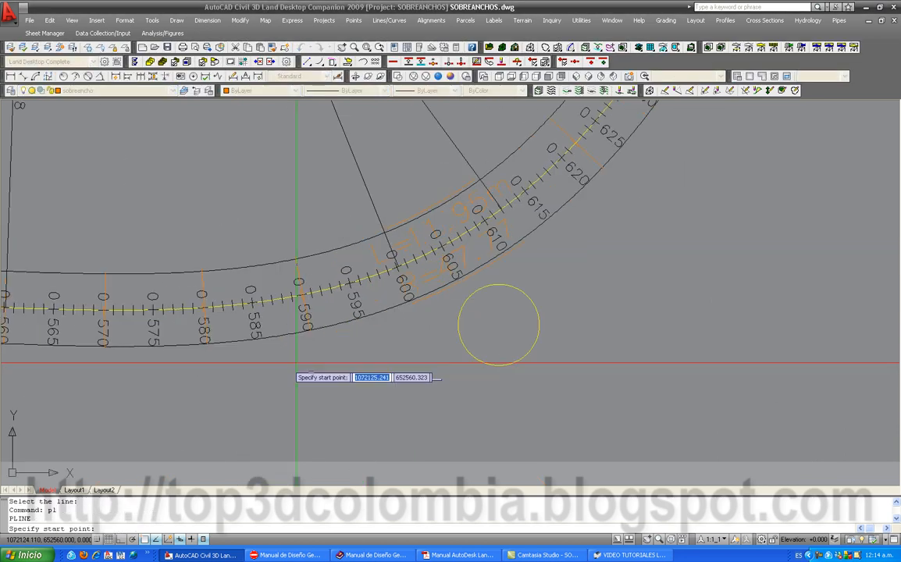
{"action": "scroll", "coordinate": [288, 374], "scroll_direction": "down", "scroll_amount": 2}
{"action": "scroll", "coordinate": [98, 366], "scroll_direction": "up", "scroll_amount": 6}
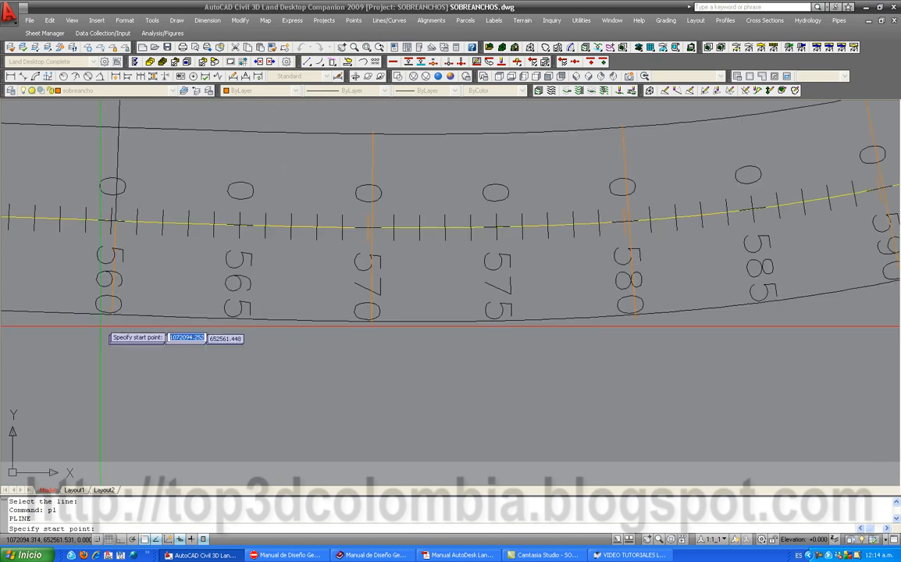
{"action": "left_click", "coordinate": [111, 316]}
{"action": "left_click", "coordinate": [371, 323]}
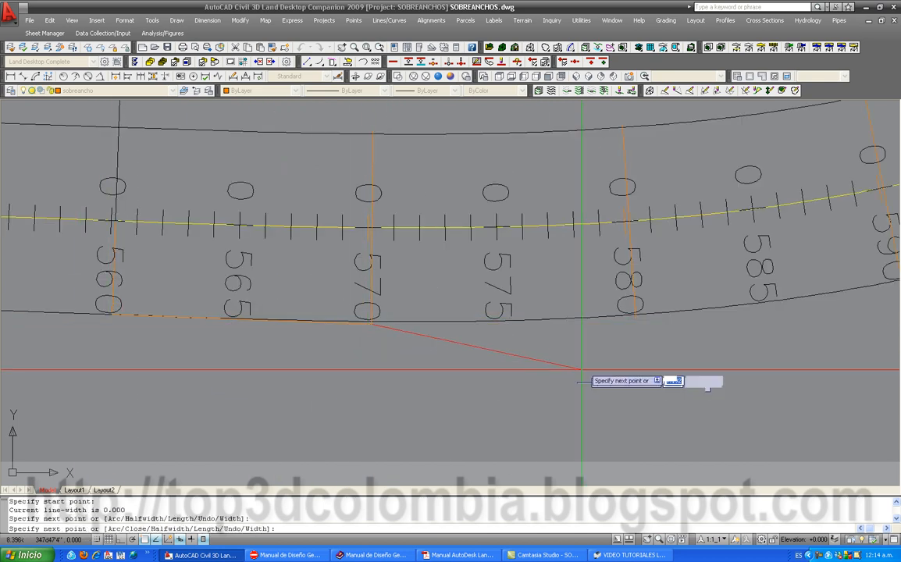
{"action": "left_click", "coordinate": [637, 317]}
{"action": "middle_click_drag", "start_coordinate": [811, 331], "coordinate": [402, 376]}
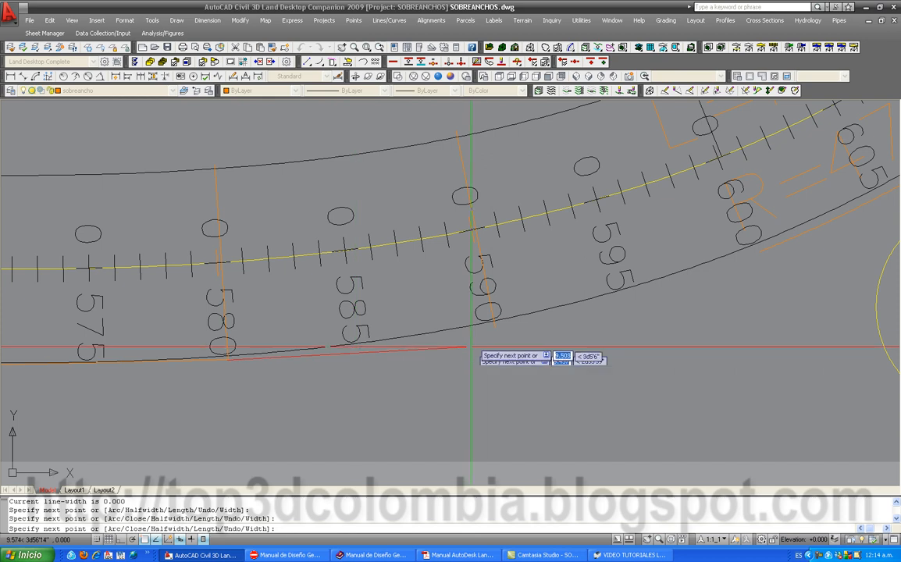
{"action": "left_click", "coordinate": [494, 326]}
{"action": "scroll", "coordinate": [726, 269], "scroll_direction": "up", "scroll_amount": 3}
{"action": "middle_click_drag", "start_coordinate": [725, 270], "coordinate": [459, 327]}
{"action": "left_click", "coordinate": [528, 293]}
{"action": "scroll", "coordinate": [345, 368], "scroll_direction": "down", "scroll_amount": 6}
{"action": "key", "text": "Return"}
Draw an outer widening polyline from the offset arc's end near 0+612 through the cross line ends near 0+622, 0+632 and 0+642.
{"action": "scroll", "coordinate": [599, 274], "scroll_direction": "up", "scroll_amount": 4}
{"action": "key", "text": "Return"}
{"action": "left_click", "coordinate": [396, 326]}
{"action": "scroll", "coordinate": [365, 412], "scroll_direction": "down", "scroll_amount": 4}
{"action": "scroll", "coordinate": [387, 404], "scroll_direction": "down", "scroll_amount": 3}
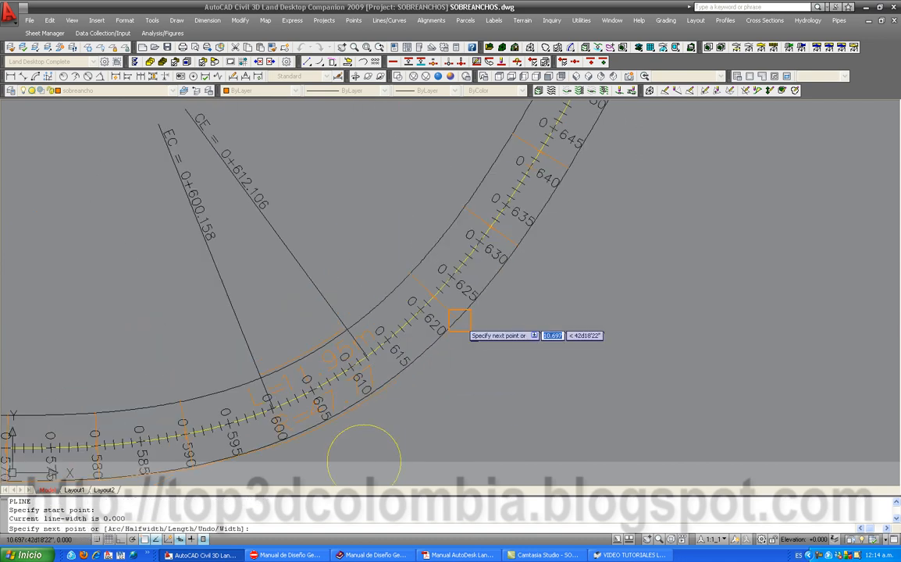
{"action": "left_click", "coordinate": [463, 321]}
{"action": "scroll", "coordinate": [547, 234], "scroll_direction": "up", "scroll_amount": 4}
{"action": "left_click", "coordinate": [503, 261]}
{"action": "middle_click_drag", "start_coordinate": [602, 116], "coordinate": [492, 289]}
{"action": "scroll", "coordinate": [495, 285], "scroll_direction": "up", "scroll_amount": 3}
{"action": "left_click", "coordinate": [482, 267]}
{"action": "scroll", "coordinate": [482, 393], "scroll_direction": "down", "scroll_amount": 2}
{"action": "scroll", "coordinate": [539, 343], "scroll_direction": "down", "scroll_amount": 4}
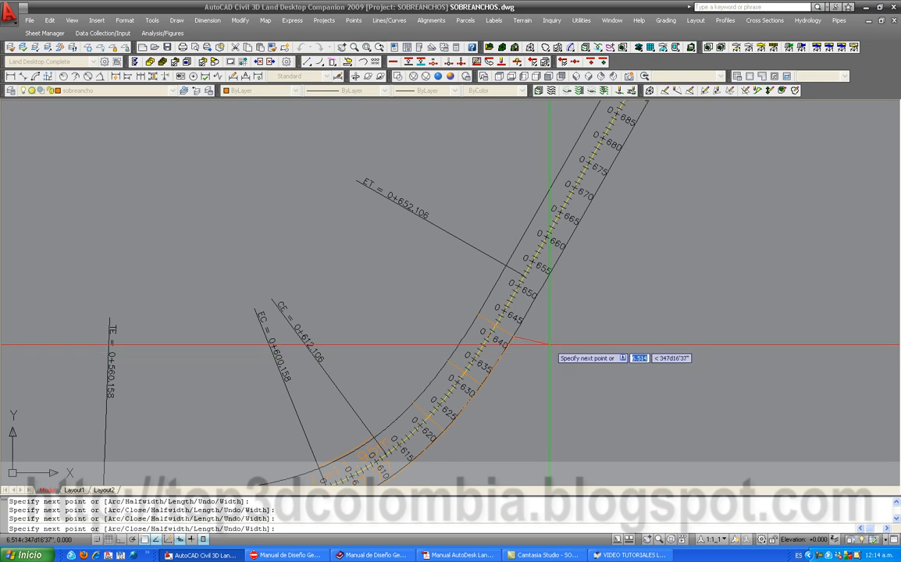
{"action": "scroll", "coordinate": [539, 328], "scroll_direction": "up", "scroll_amount": 5}
{"action": "key", "text": "Return"}
Draw a line from the road centreline to the inner road edge at the ET station 0+652.106.
{"action": "type", "text": "l"}
{"action": "key", "text": "Return"}
{"action": "scroll", "coordinate": [469, 258], "scroll_direction": "up", "scroll_amount": 4}
{"action": "left_click", "coordinate": [442, 268]}
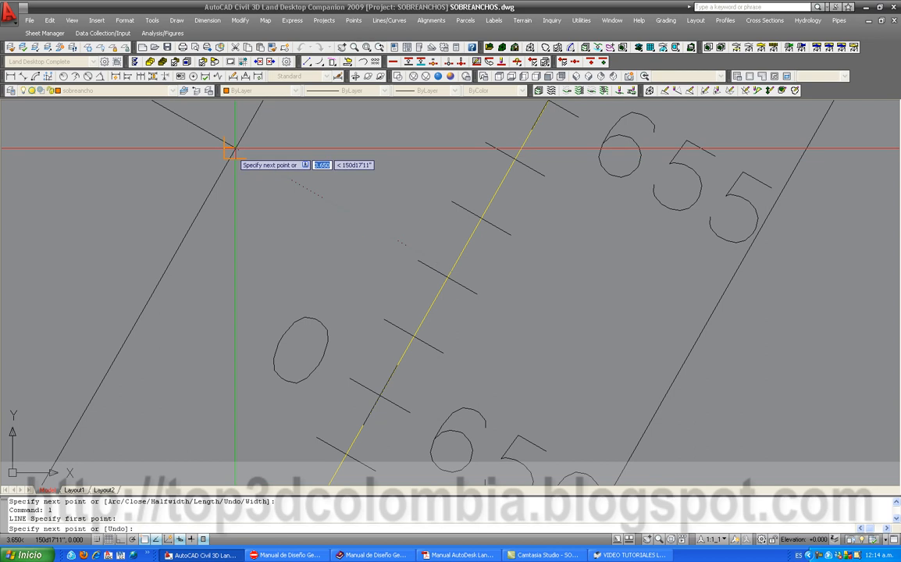
{"action": "left_click", "coordinate": [235, 148]}
{"action": "key", "text": "Return"}
Extend the ET cross line at 0+652.106 to the outer road edge.
{"action": "type", "text": "ex"}
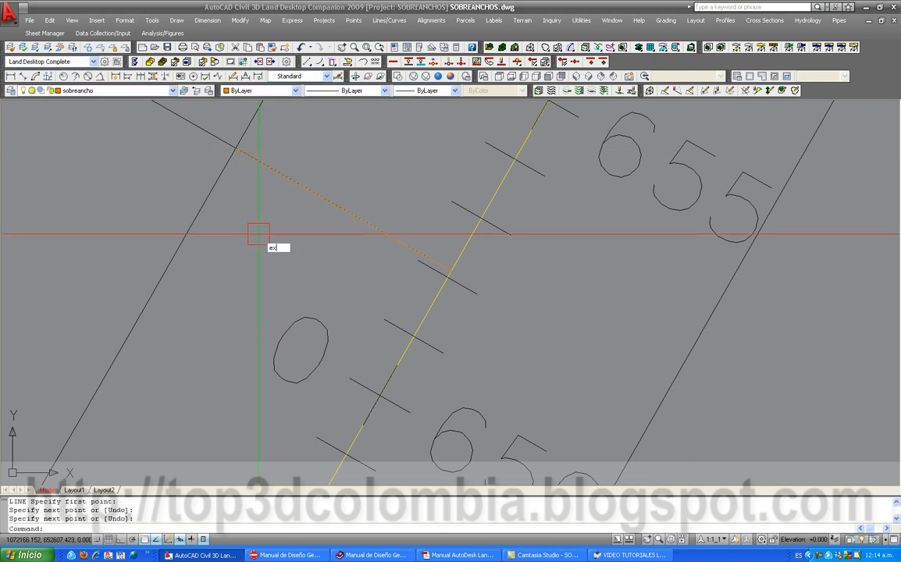
{"action": "key", "text": "Return"}
{"action": "scroll", "coordinate": [286, 175], "scroll_direction": "down", "scroll_amount": 5}
{"action": "left_click", "coordinate": [381, 229]}
{"action": "key", "text": "Return"}
{"action": "scroll", "coordinate": [321, 191], "scroll_direction": "up", "scroll_amount": 5}
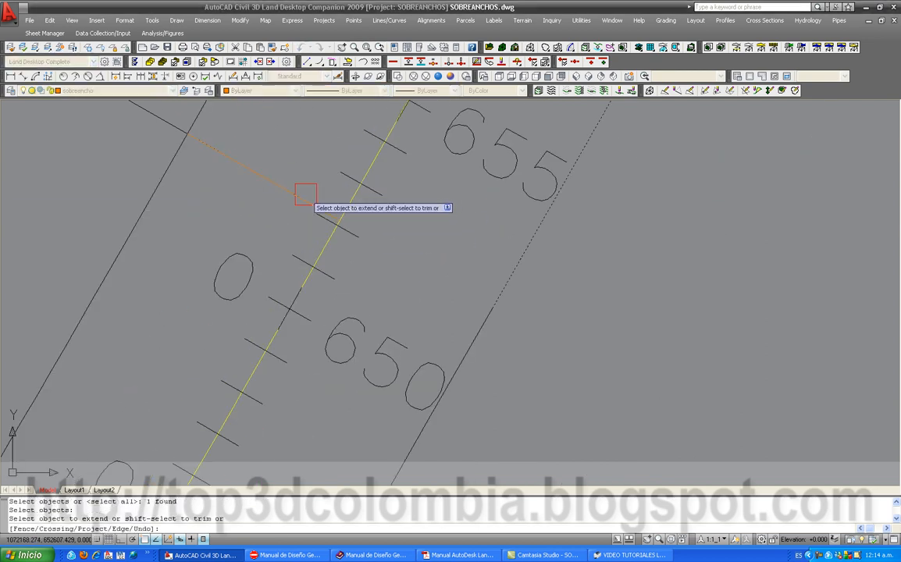
{"action": "left_click", "coordinate": [305, 195]}
{"action": "key", "text": "Return"}
Draw a polyline from the outer cross line end near 0+642 to the outer road edge at 0+652.106.
{"action": "scroll", "coordinate": [352, 206], "scroll_direction": "down", "scroll_amount": 8}
{"action": "type", "text": "pl"}
{"action": "key", "text": "Return"}
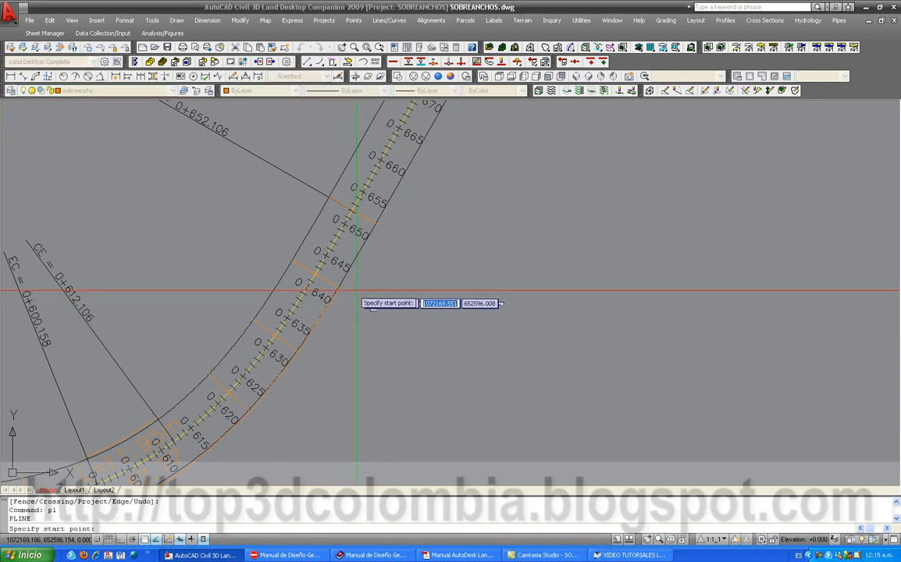
{"action": "scroll", "coordinate": [343, 293], "scroll_direction": "up", "scroll_amount": 5}
{"action": "left_click", "coordinate": [331, 277]}
{"action": "scroll", "coordinate": [334, 343], "scroll_direction": "down", "scroll_amount": 9}
{"action": "scroll", "coordinate": [420, 212], "scroll_direction": "up", "scroll_amount": 10}
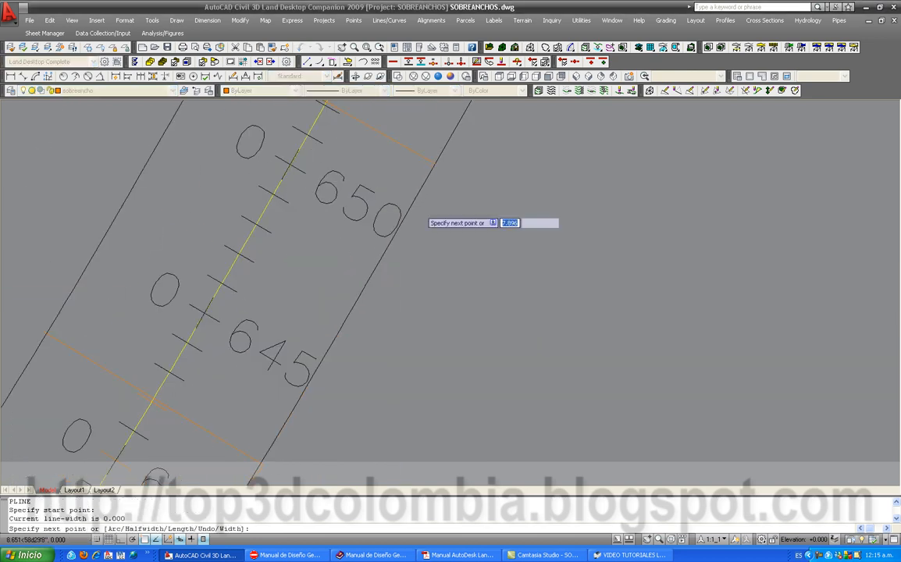
{"action": "left_click", "coordinate": [441, 146]}
{"action": "scroll", "coordinate": [500, 160], "scroll_direction": "down", "scroll_amount": 8}
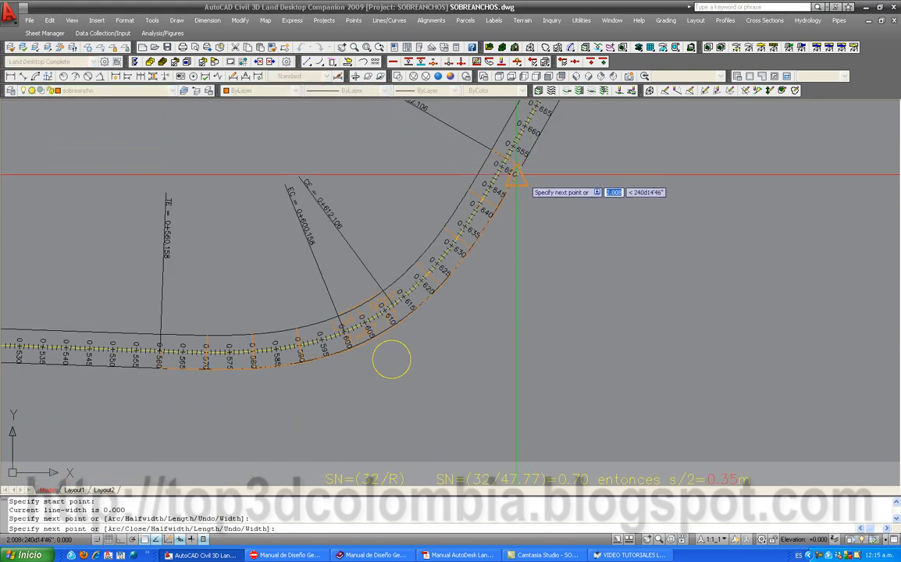
{"action": "key", "text": "Return"}
Draw the inner widening polyline from the road edge at 0+560 through the cross line ends at 0+570, 0+580 and 0+590 to the offset arc near 0+600.
{"action": "scroll", "coordinate": [390, 320], "scroll_direction": "up", "scroll_amount": 6}
{"action": "key", "text": "Return"}
{"action": "scroll", "coordinate": [187, 294], "scroll_direction": "up", "scroll_amount": 2}
{"action": "left_click", "coordinate": [170, 306]}
{"action": "scroll", "coordinate": [412, 309], "scroll_direction": "up", "scroll_amount": 6}
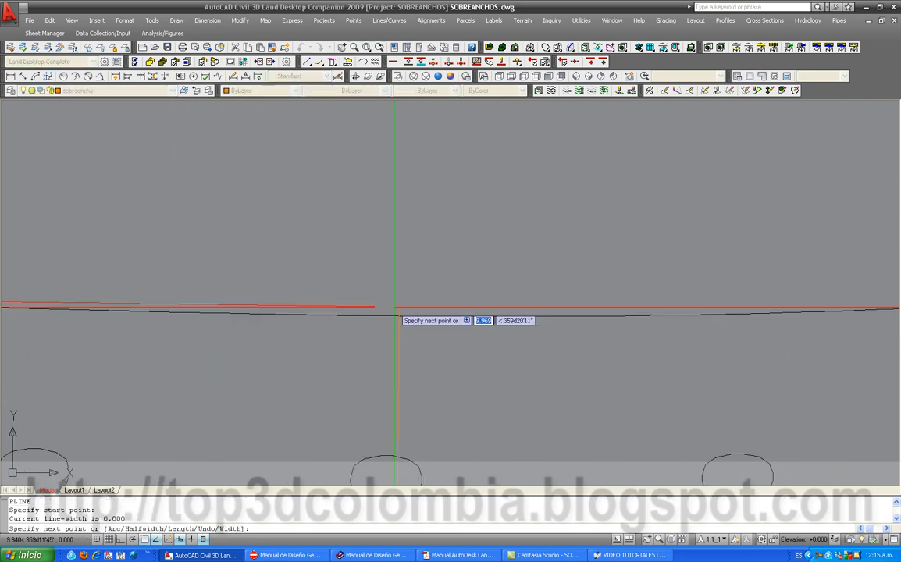
{"action": "left_click", "coordinate": [400, 308]}
{"action": "scroll", "coordinate": [239, 314], "scroll_direction": "down", "scroll_amount": 8}
{"action": "scroll", "coordinate": [441, 304], "scroll_direction": "up", "scroll_amount": 9}
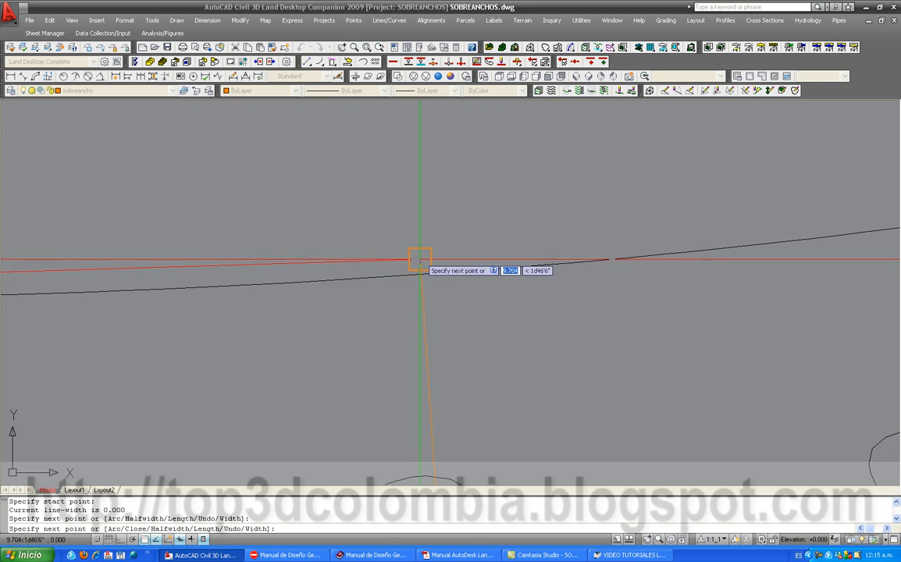
{"action": "left_click", "coordinate": [420, 273]}
{"action": "scroll", "coordinate": [420, 273], "scroll_direction": "down", "scroll_amount": 5}
{"action": "scroll", "coordinate": [717, 234], "scroll_direction": "up", "scroll_amount": 4}
{"action": "left_click", "coordinate": [726, 243]}
{"action": "scroll", "coordinate": [472, 278], "scroll_direction": "down", "scroll_amount": 5}
{"action": "scroll", "coordinate": [600, 247], "scroll_direction": "up", "scroll_amount": 5}
{"action": "left_click", "coordinate": [597, 245]}
{"action": "scroll", "coordinate": [300, 366], "scroll_direction": "down", "scroll_amount": 5}
{"action": "key", "text": "Return"}
Draw the inner widening polyline from the offset arc's end near 0+612 through the cross line ends near 0+622, 0+632 and 0+642 to 0+652.106.
{"action": "key", "text": "Return"}
{"action": "left_click", "coordinate": [556, 230]}
{"action": "middle_click_drag", "start_coordinate": [685, 108], "coordinate": [553, 272]}
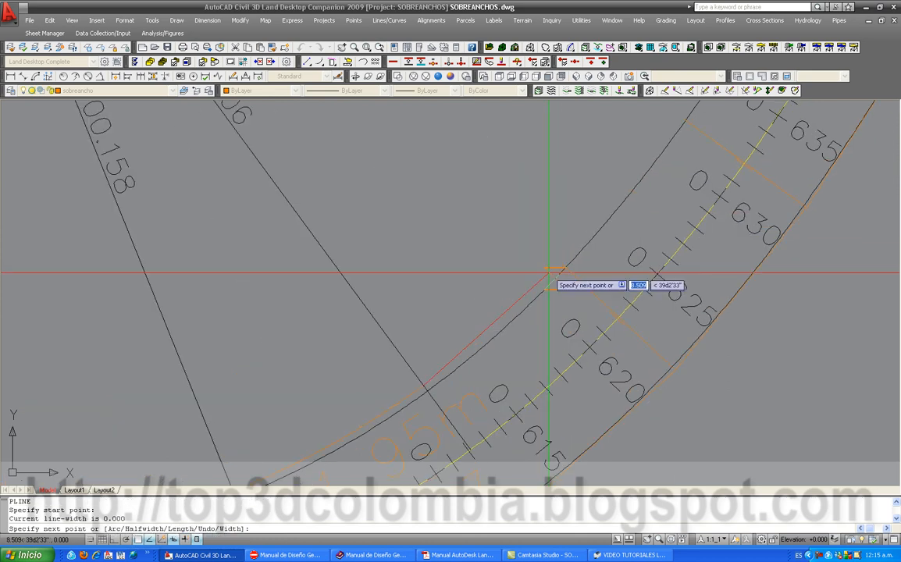
{"action": "left_click", "coordinate": [553, 267]}
{"action": "middle_click_drag", "start_coordinate": [664, 125], "coordinate": [500, 292]}
{"action": "scroll", "coordinate": [500, 291], "scroll_direction": "up", "scroll_amount": 3}
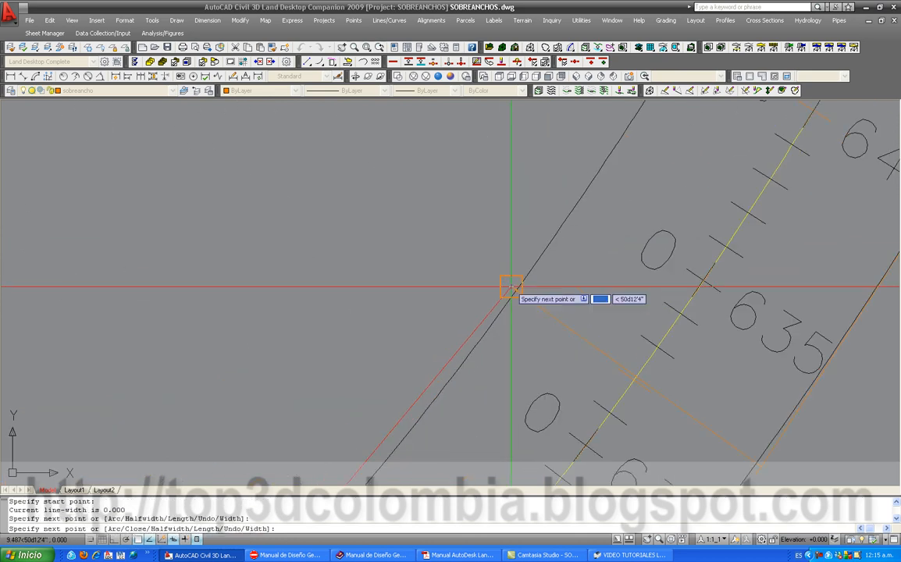
{"action": "left_click", "coordinate": [511, 286]}
{"action": "scroll", "coordinate": [513, 285], "scroll_direction": "down", "scroll_amount": 5}
{"action": "middle_click_drag", "start_coordinate": [545, 223], "coordinate": [447, 289]}
{"action": "scroll", "coordinate": [453, 288], "scroll_direction": "up", "scroll_amount": 3}
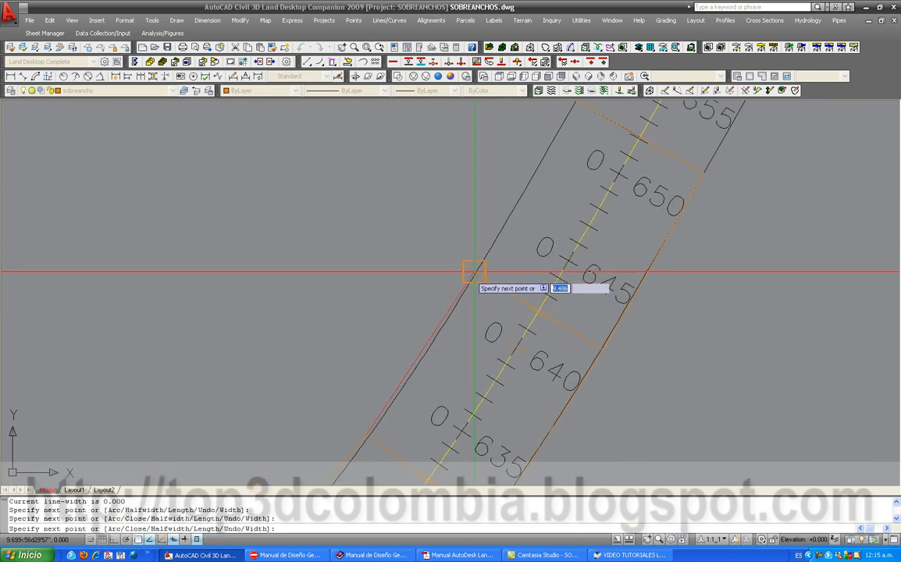
{"action": "left_click", "coordinate": [467, 269]}
{"action": "scroll", "coordinate": [468, 268], "scroll_direction": "down", "scroll_amount": 3}
{"action": "scroll", "coordinate": [512, 181], "scroll_direction": "up", "scroll_amount": 7}
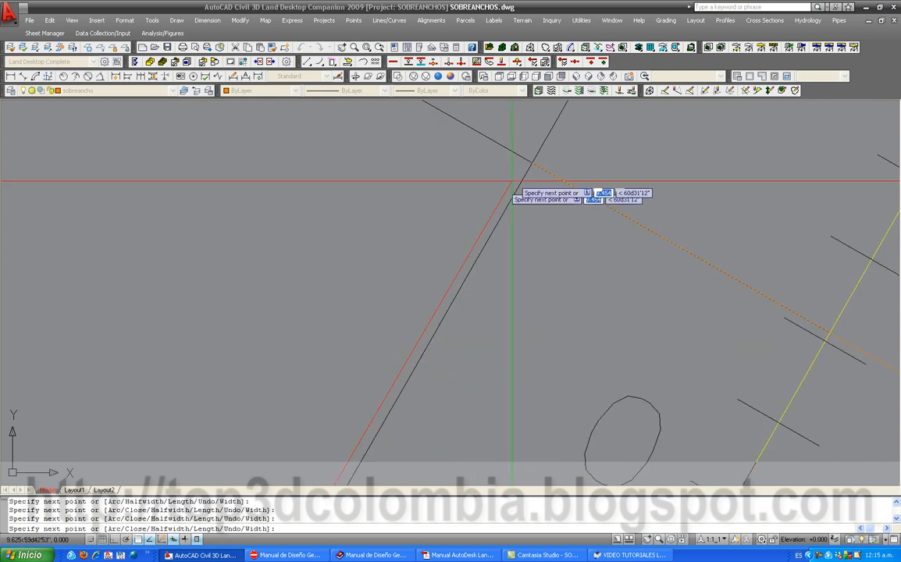
{"action": "key", "text": "Return"}
Isolate the sobreancho layer by picking an object on it.
{"action": "scroll", "coordinate": [478, 322], "scroll_direction": "down", "scroll_amount": 4}
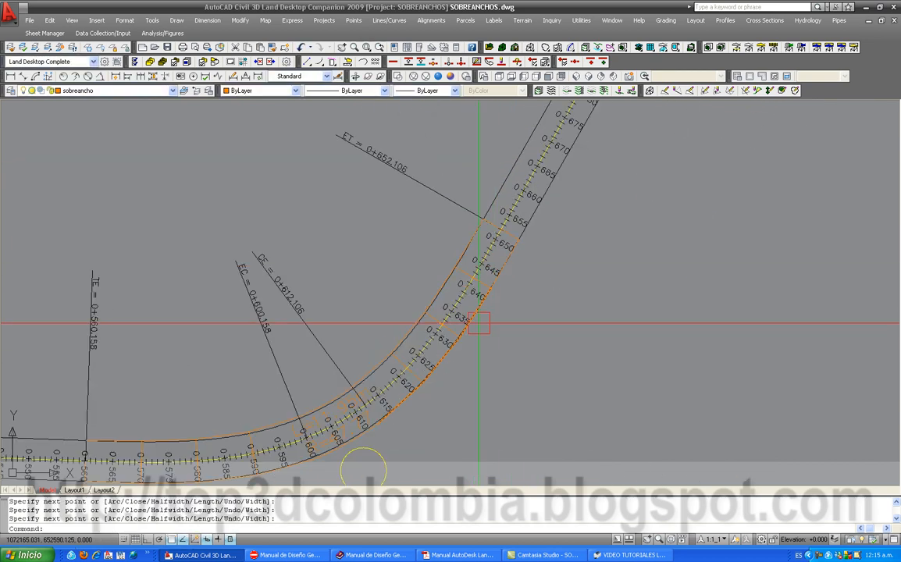
{"action": "scroll", "coordinate": [470, 289], "scroll_direction": "down", "scroll_amount": 4}
{"action": "scroll", "coordinate": [395, 394], "scroll_direction": "up", "scroll_amount": 3}
{"action": "type", "text": "la"}
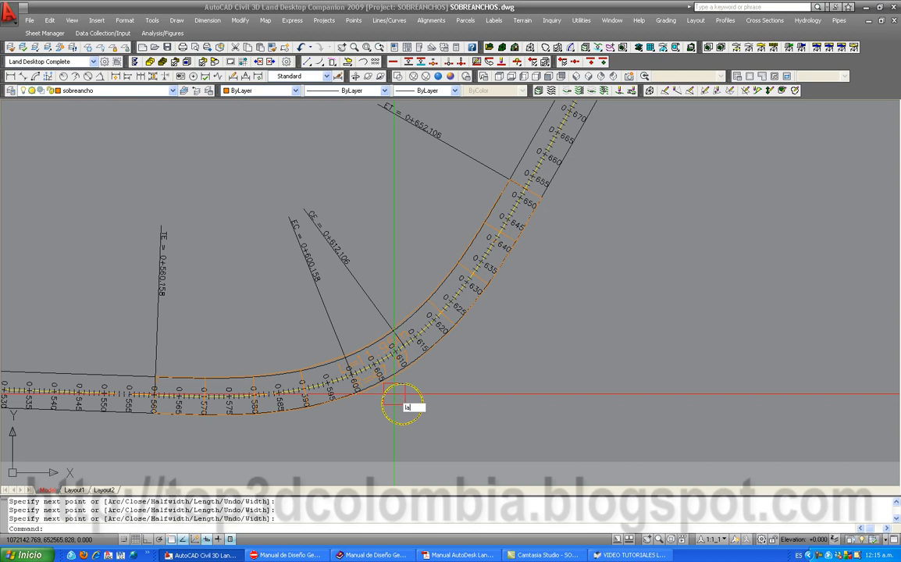
{"action": "type", "text": "i"}
{"action": "key", "text": "Return"}
{"action": "scroll", "coordinate": [455, 309], "scroll_direction": "up", "scroll_amount": 4}
{"action": "scroll", "coordinate": [450, 329], "scroll_direction": "up", "scroll_amount": 3}
{"action": "left_click", "coordinate": [425, 343]}
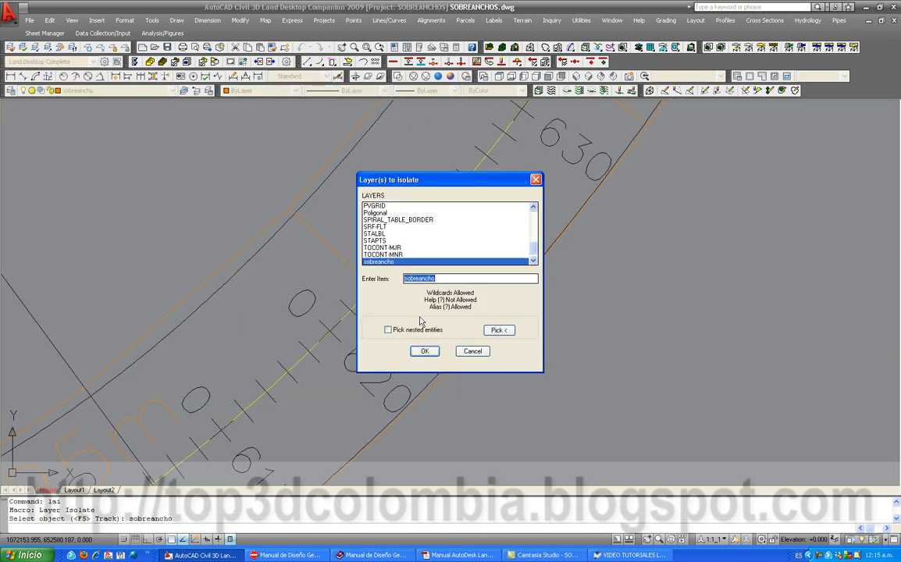
{"action": "left_click", "coordinate": [424, 351]}
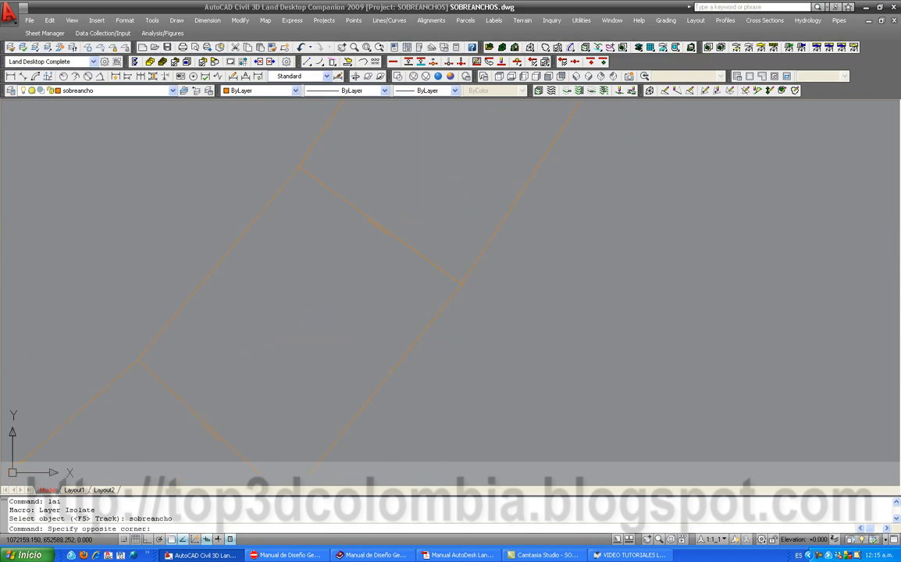
Erase the cross lines between the widening edges on the exit side of the curve.
{"action": "left_click", "coordinate": [395, 268]}
{"action": "left_click", "coordinate": [360, 200]}
{"action": "key", "text": "Delete"}
{"action": "left_click", "coordinate": [419, 382]}
{"action": "left_click", "coordinate": [358, 245]}
{"action": "key", "text": "Delete"}
{"action": "left_click", "coordinate": [376, 342]}
{"action": "left_click", "coordinate": [339, 221]}
{"action": "key", "text": "Delete"}
Erase the cross lines between the widening edges on the entry side, keeping the closing line at 0+560.
{"action": "left_click", "coordinate": [245, 329]}
{"action": "left_click", "coordinate": [88, 308]}
{"action": "key", "text": "Delete"}
{"action": "scroll", "coordinate": [332, 285], "scroll_direction": "down", "scroll_amount": 3}
{"action": "scroll", "coordinate": [66, 341], "scroll_direction": "up", "scroll_amount": 3}
{"action": "left_click", "coordinate": [208, 294]}
{"action": "middle_click_drag", "start_coordinate": [81, 285], "coordinate": [418, 280]}
{"action": "left_click", "coordinate": [216, 257]}
{"action": "key", "text": "Delete"}
Erase the remaining annotation between the widening edges at the circular arc.
{"action": "scroll", "coordinate": [161, 312], "scroll_direction": "down", "scroll_amount": 3}
{"action": "scroll", "coordinate": [161, 312], "scroll_direction": "down", "scroll_amount": 1}
{"action": "middle_click_drag", "start_coordinate": [640, 272], "coordinate": [428, 305]}
{"action": "left_click", "coordinate": [355, 285]}
{"action": "key", "text": "Delete"}
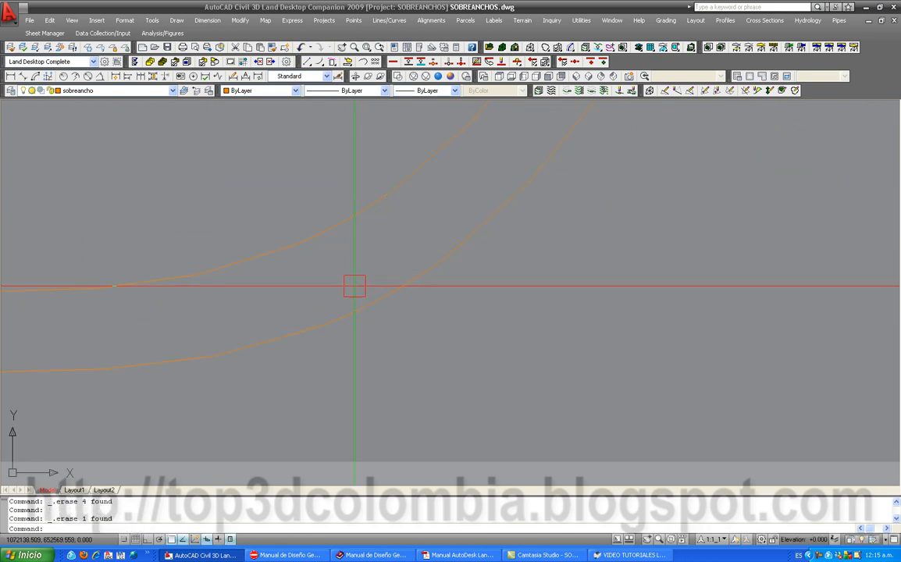
Turn all drawing layers back on and view the widening edges near 0+560.
{"action": "scroll", "coordinate": [348, 292], "scroll_direction": "down", "scroll_amount": 2}
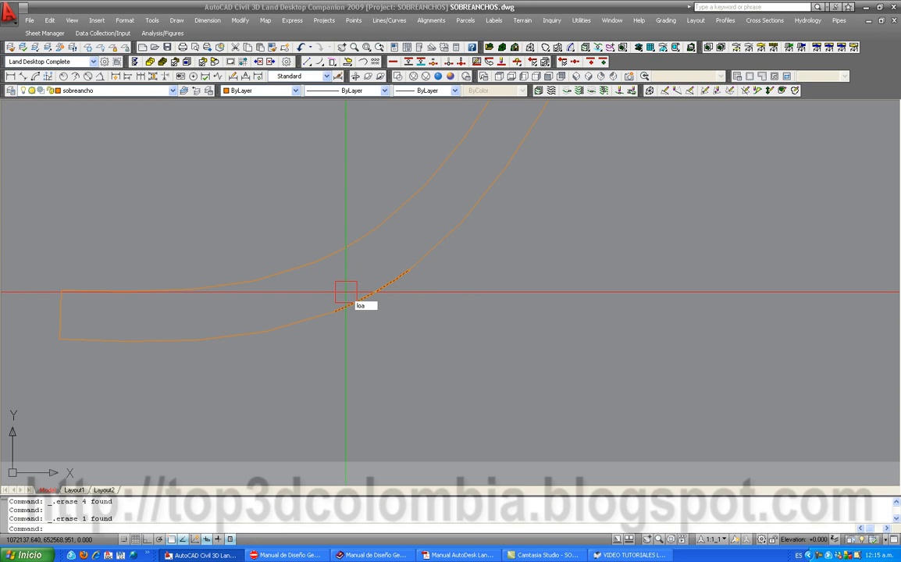
{"action": "key", "text": "Return"}
{"action": "scroll", "coordinate": [74, 304], "scroll_direction": "up", "scroll_amount": 4}
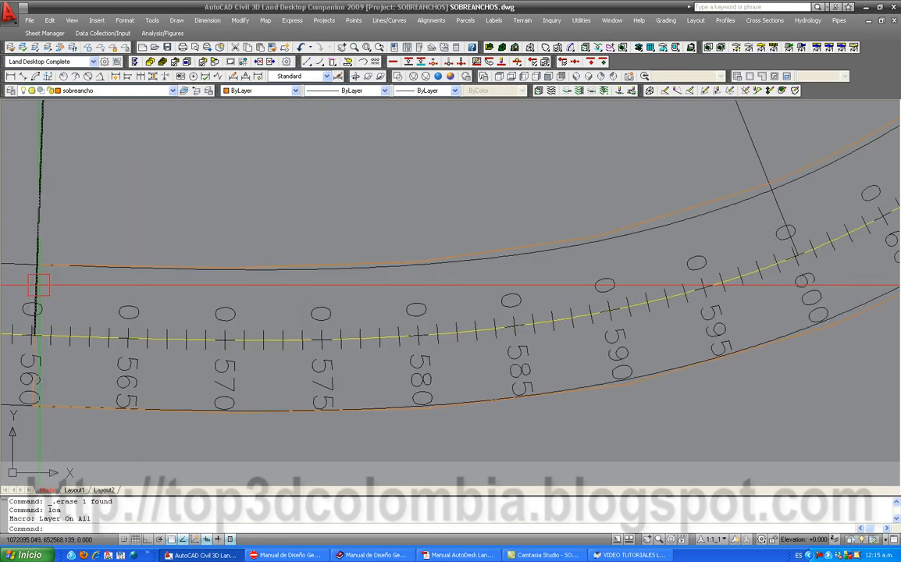
Erase the closing line between the widening edges at 0+560.
{"action": "scroll", "coordinate": [26, 360], "scroll_direction": "up", "scroll_amount": 8}
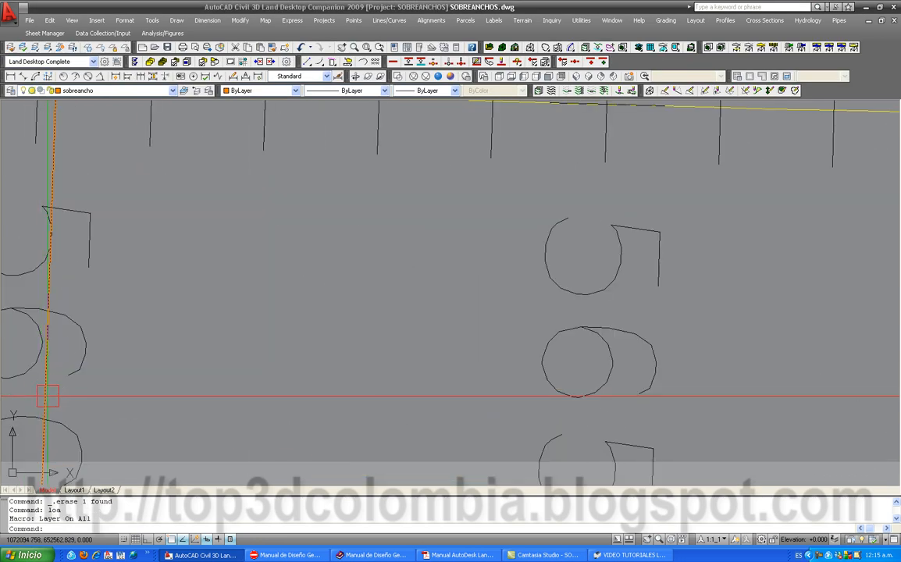
{"action": "key", "text": "Delete"}
{"action": "scroll", "coordinate": [149, 361], "scroll_direction": "down", "scroll_amount": 7}
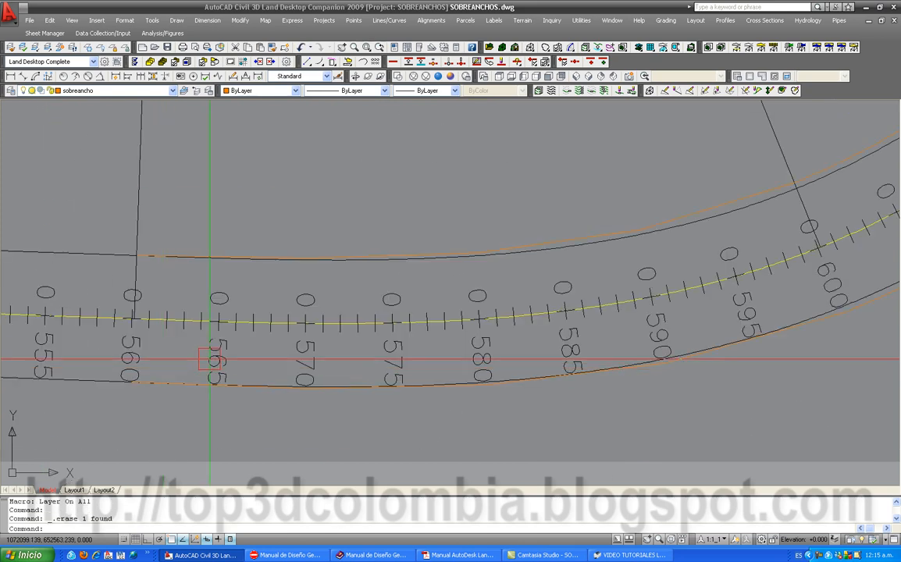
Erase the closing line between the widening edges at the curve's exit end, near 0+652.
{"action": "scroll", "coordinate": [209, 363], "scroll_direction": "down", "scroll_amount": 5}
{"action": "scroll", "coordinate": [448, 281], "scroll_direction": "up", "scroll_amount": 8}
{"action": "scroll", "coordinate": [311, 341], "scroll_direction": "down", "scroll_amount": 4}
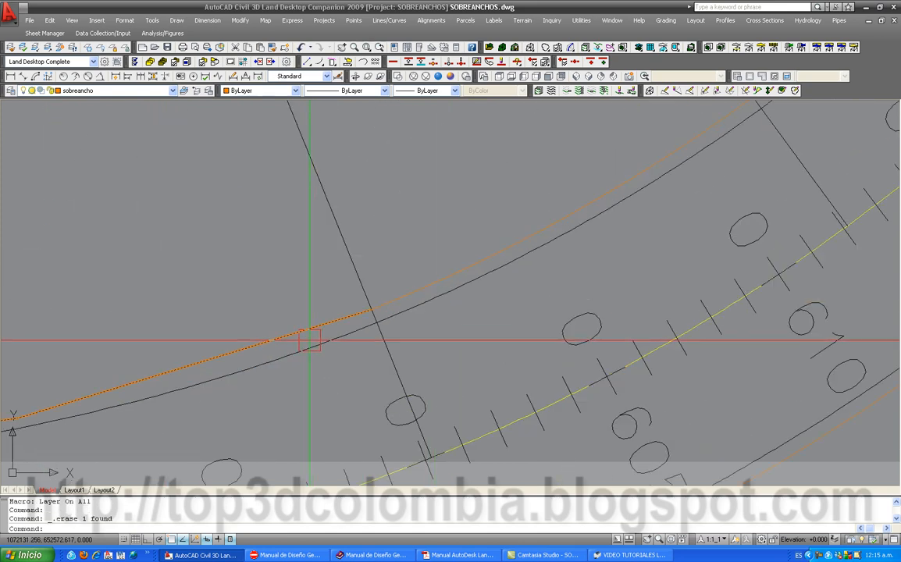
{"action": "scroll", "coordinate": [330, 252], "scroll_direction": "up", "scroll_amount": 2}
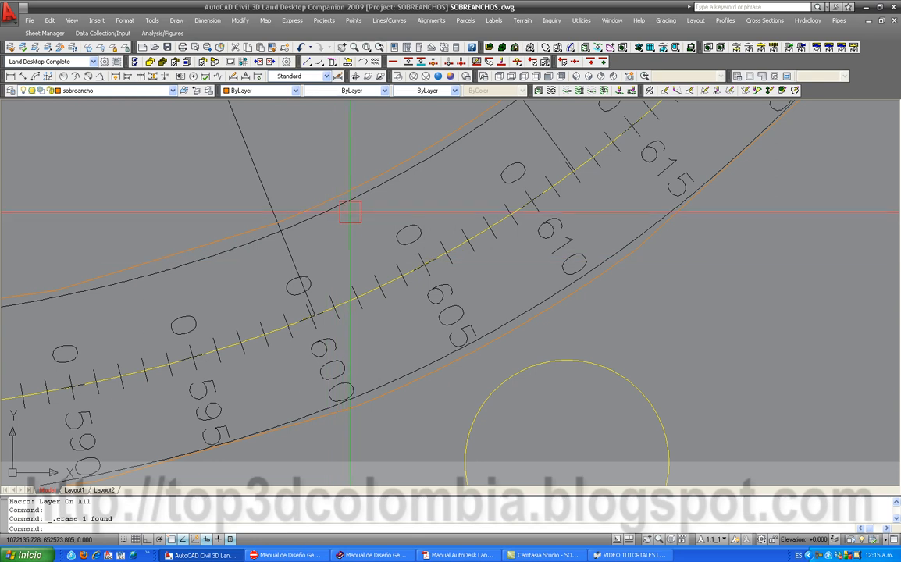
{"action": "scroll", "coordinate": [403, 348], "scroll_direction": "down", "scroll_amount": 2}
{"action": "mouse_move", "coordinate": [539, 231]}
{"action": "middle_mouse_down"}
{"action": "mouse_move", "coordinate": [424, 315]}
{"action": "mouse_move", "coordinate": [357, 381]}
{"action": "middle_mouse_up"}
{"action": "middle_click_drag", "start_coordinate": [476, 207], "coordinate": [333, 393]}
{"action": "middle_click_drag", "start_coordinate": [515, 188], "coordinate": [466, 272]}
{"action": "scroll", "coordinate": [558, 172], "scroll_direction": "up", "scroll_amount": 3}
{"action": "left_click", "coordinate": [549, 216]}
{"action": "key", "text": "Delete"}
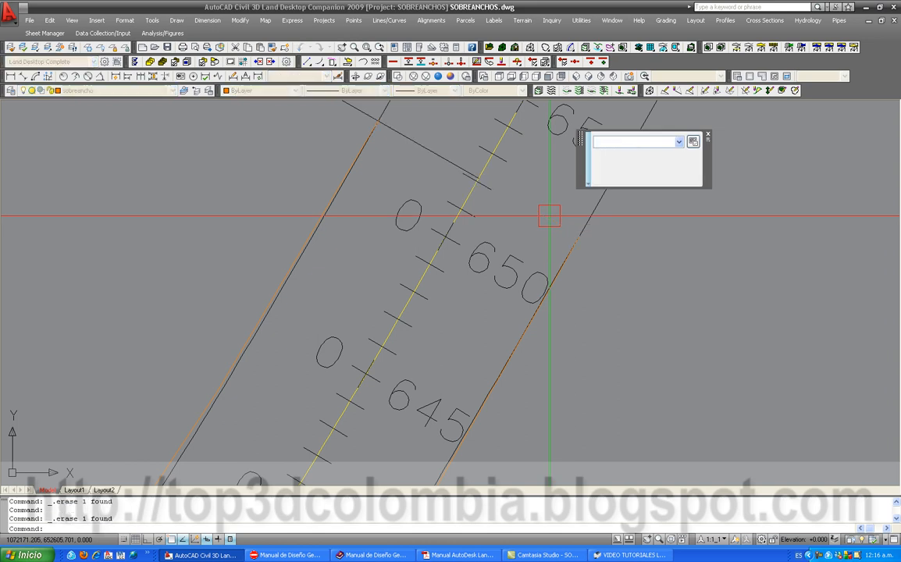
Save the drawing with the finished widening edges of the first curve.
{"action": "scroll", "coordinate": [428, 341], "scroll_direction": "down", "scroll_amount": 5}
{"action": "scroll", "coordinate": [506, 220], "scroll_direction": "down", "scroll_amount": 2}
{"action": "middle_click_drag", "start_coordinate": [479, 266], "coordinate": [427, 251]}
{"action": "left_click", "coordinate": [166, 47]}
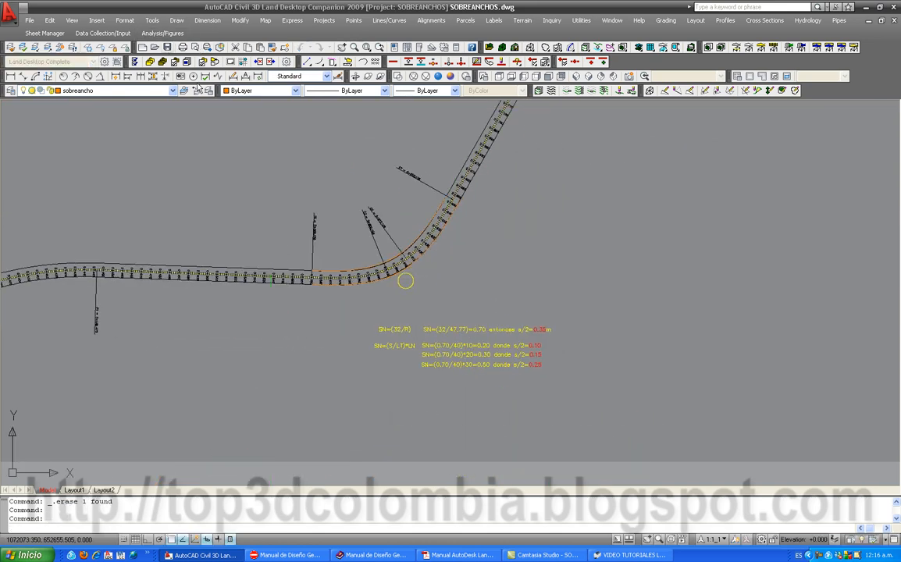
{"action": "left_click", "coordinate": [818, 556]}
{"action": "left_click", "coordinate": [475, 235]}
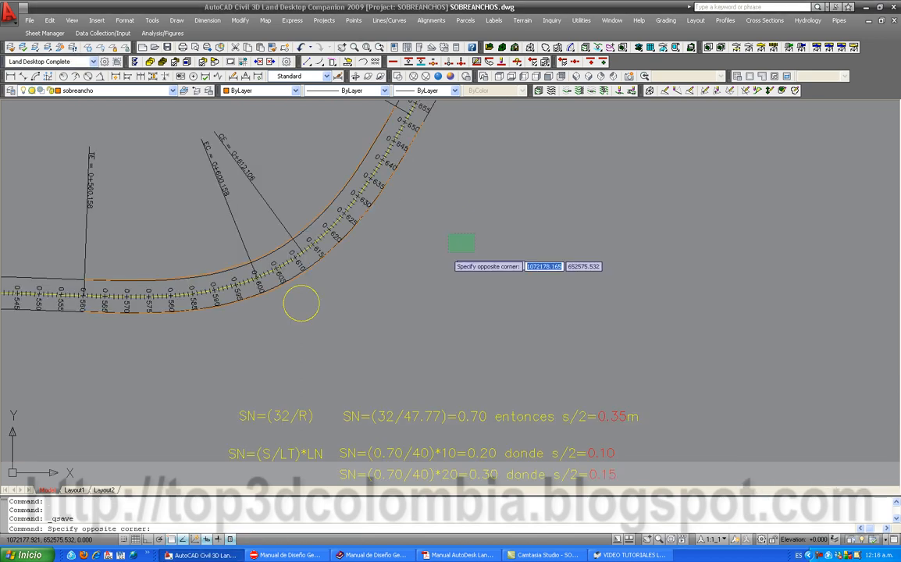
{"action": "left_click", "coordinate": [434, 255]}
Examine the next curve along the alignment, between its spiral ends at 0+813.184 and 0+985.494, and the widening calculations beside it.
{"action": "scroll", "coordinate": [362, 291], "scroll_direction": "down", "scroll_amount": 2}
{"action": "middle_click_drag", "start_coordinate": [370, 206], "coordinate": [304, 322]}
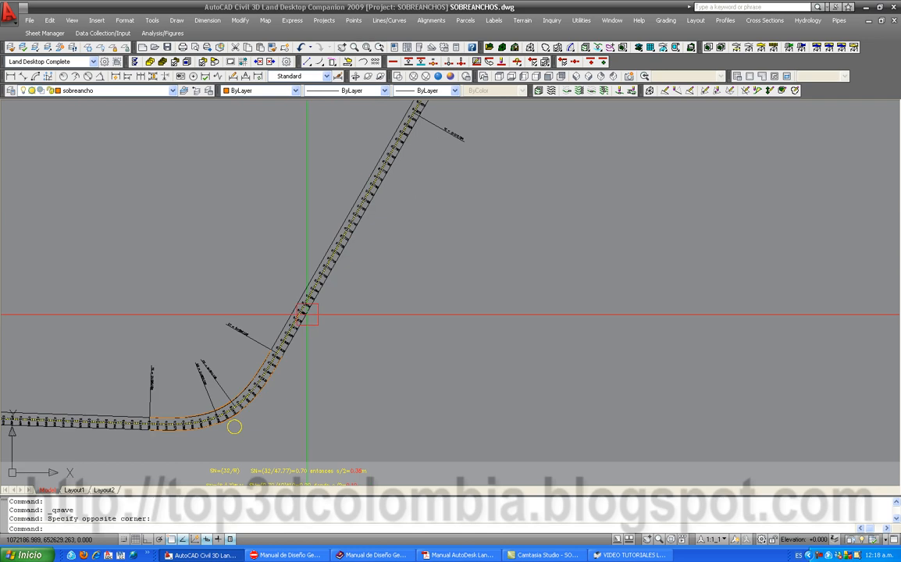
{"action": "middle_click_drag", "start_coordinate": [367, 278], "coordinate": [307, 364]}
{"action": "middle_click_drag", "start_coordinate": [351, 293], "coordinate": [322, 336]}
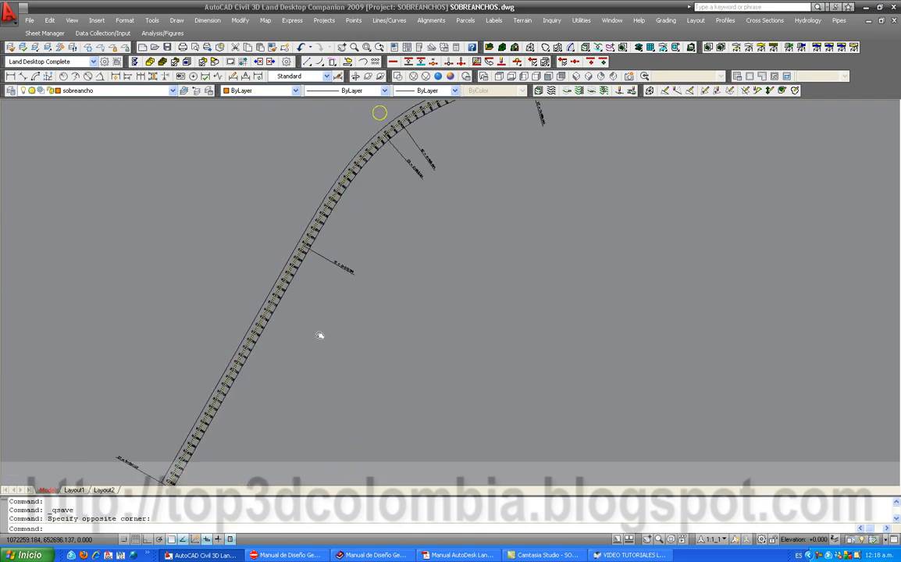
{"action": "middle_click_drag", "start_coordinate": [352, 258], "coordinate": [315, 312]}
{"action": "mouse_move", "coordinate": [327, 265]}
{"action": "middle_mouse_down"}
{"action": "mouse_move", "coordinate": [293, 312]}
{"action": "mouse_move", "coordinate": [281, 308]}
{"action": "middle_mouse_up"}
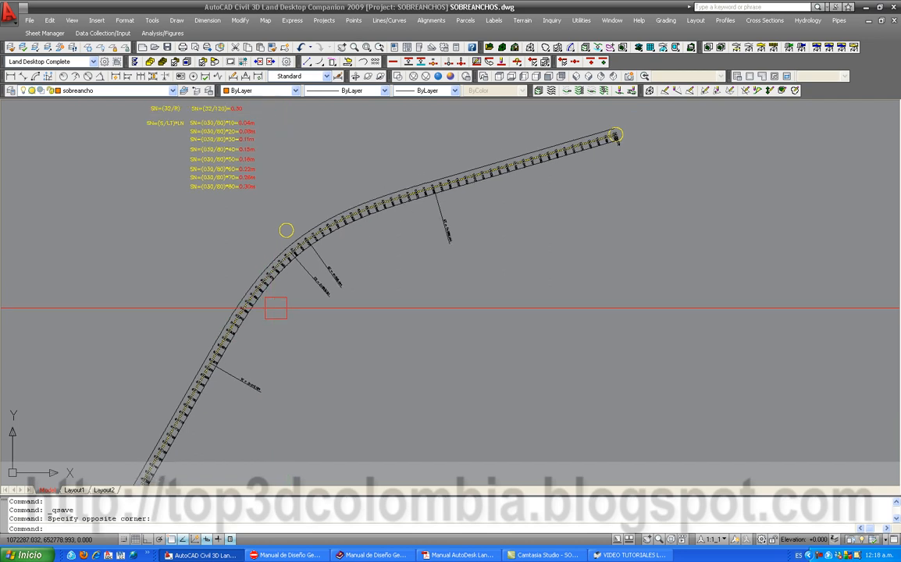
{"action": "scroll", "coordinate": [638, 115], "scroll_direction": "up", "scroll_amount": 3}
{"action": "scroll", "coordinate": [638, 115], "scroll_direction": "down", "scroll_amount": 4}
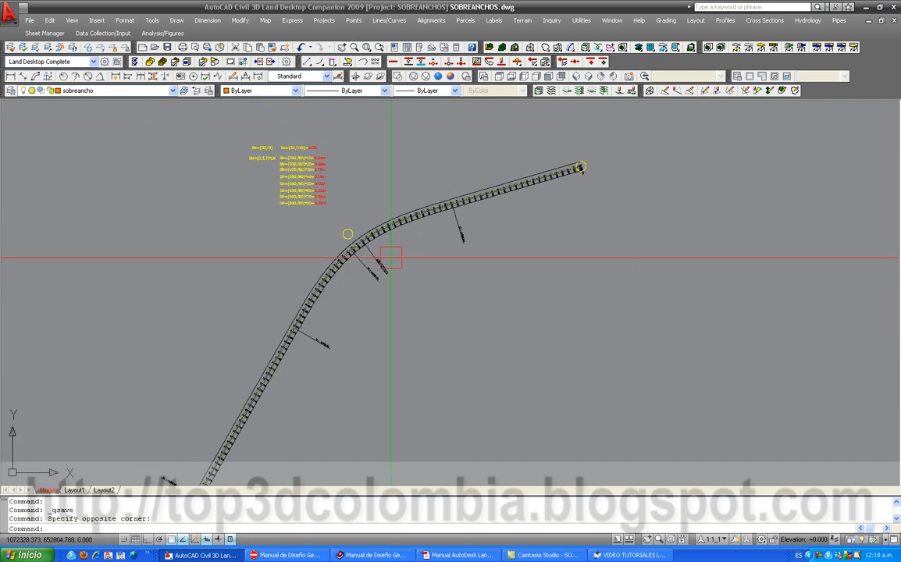
{"action": "scroll", "coordinate": [394, 254], "scroll_direction": "up", "scroll_amount": 4}
{"action": "scroll", "coordinate": [287, 194], "scroll_direction": "down", "scroll_amount": 2}
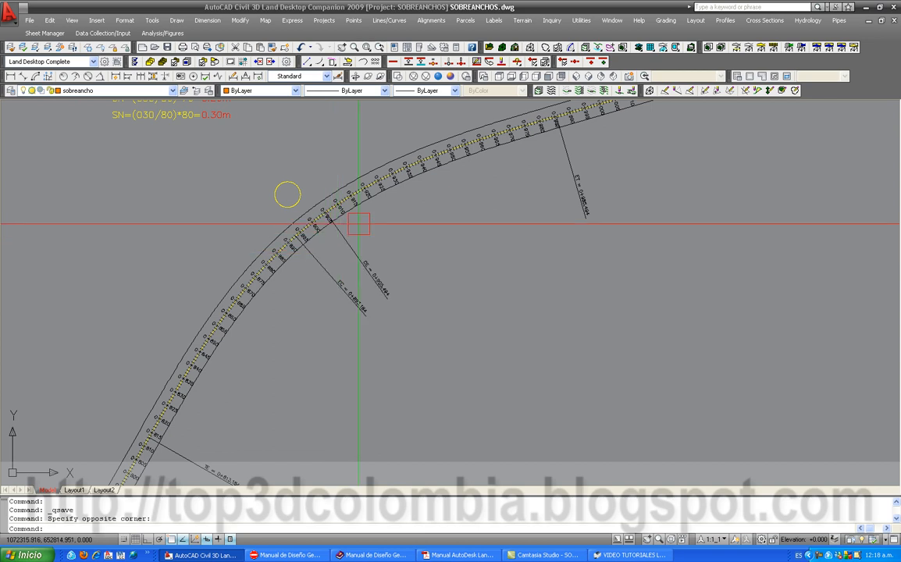
{"action": "middle_click_drag", "start_coordinate": [359, 224], "coordinate": [344, 258]}
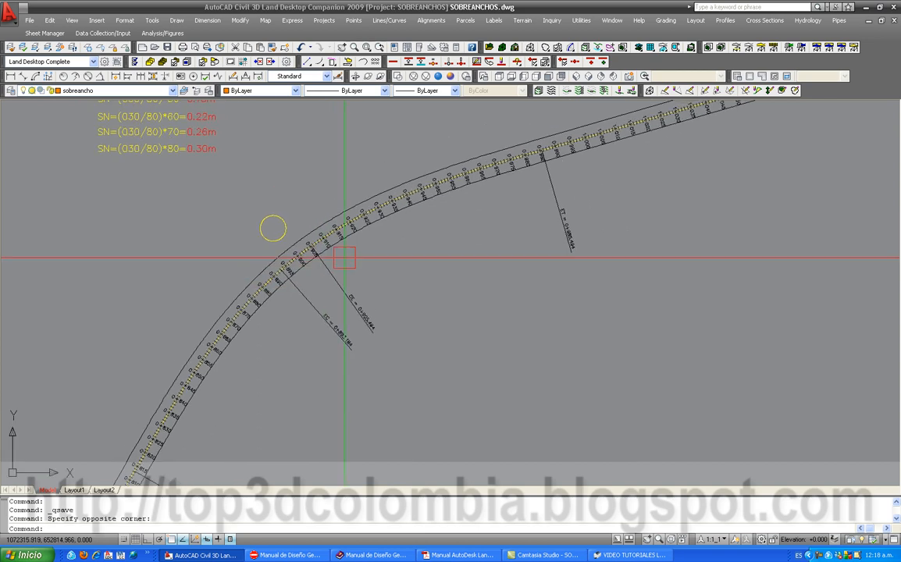
{"action": "scroll", "coordinate": [344, 259], "scroll_direction": "down", "scroll_amount": 3}
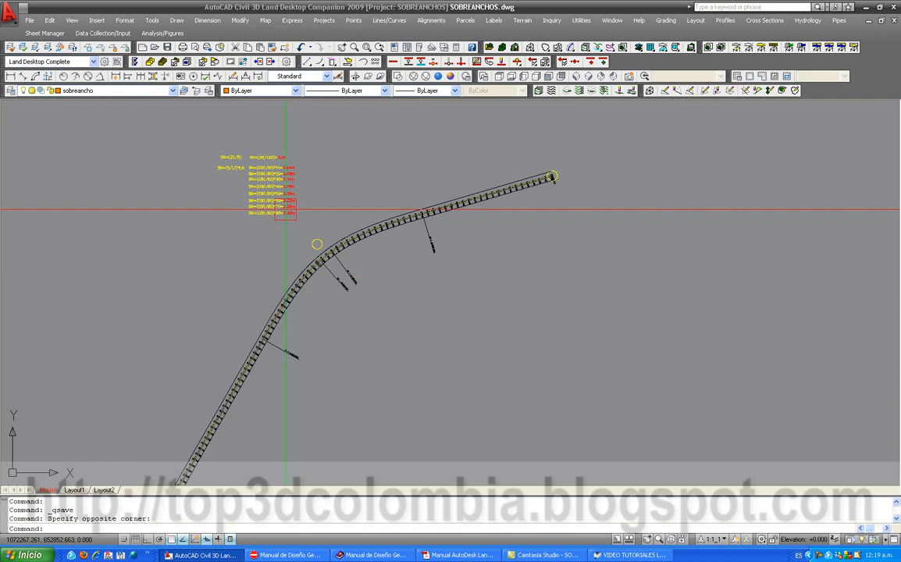
{"action": "scroll", "coordinate": [306, 290], "scroll_direction": "up", "scroll_amount": 4}
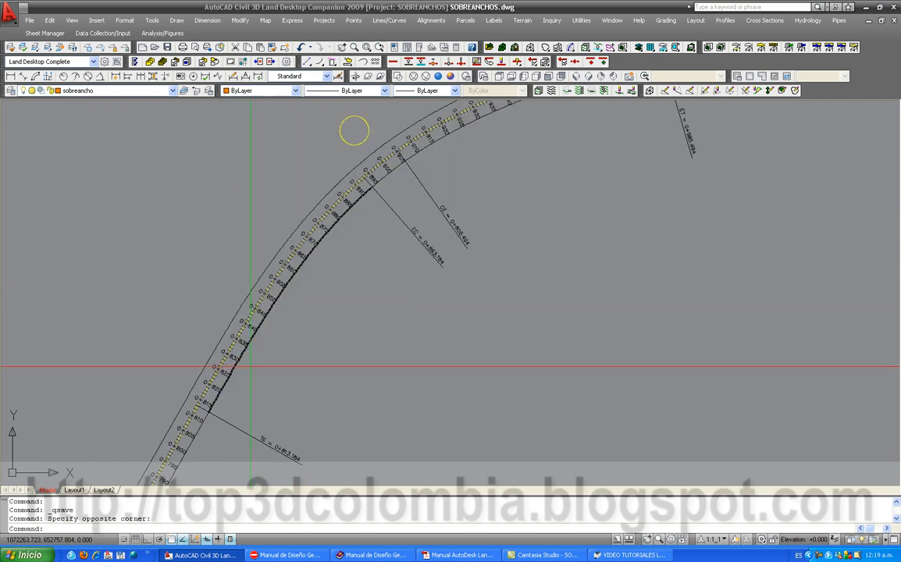
{"action": "middle_click_drag", "start_coordinate": [342, 195], "coordinate": [260, 278]}
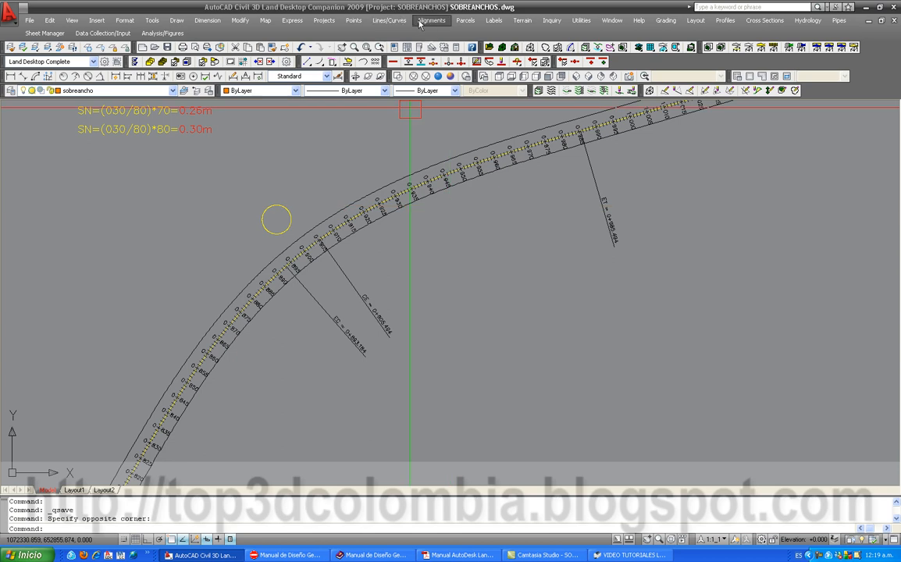
Add dynamic labels to the centreline's circular arc between 0+893.184 and 0+905.494.
{"action": "left_click", "coordinate": [494, 20]}
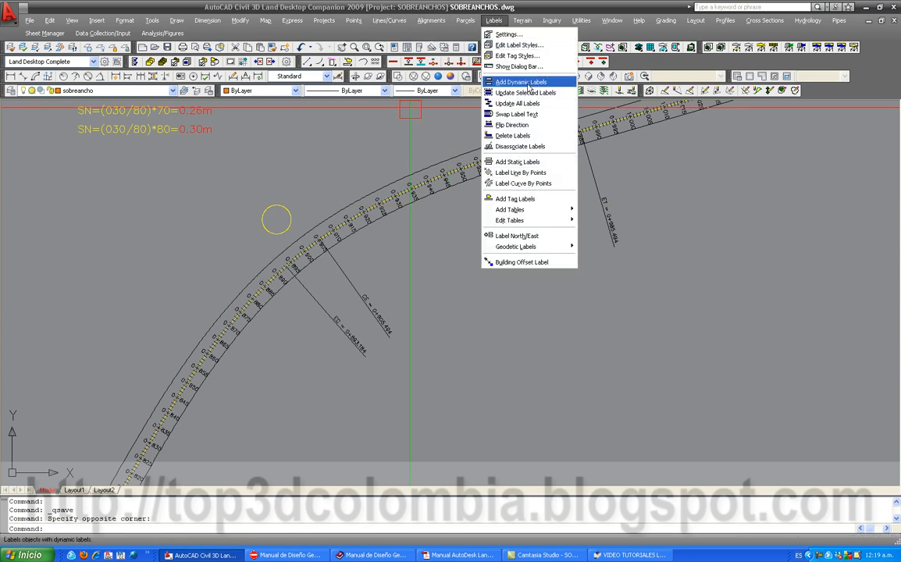
{"action": "left_click", "coordinate": [521, 82]}
{"action": "scroll", "coordinate": [320, 248], "scroll_direction": "up", "scroll_amount": 6}
{"action": "left_click", "coordinate": [294, 203]}
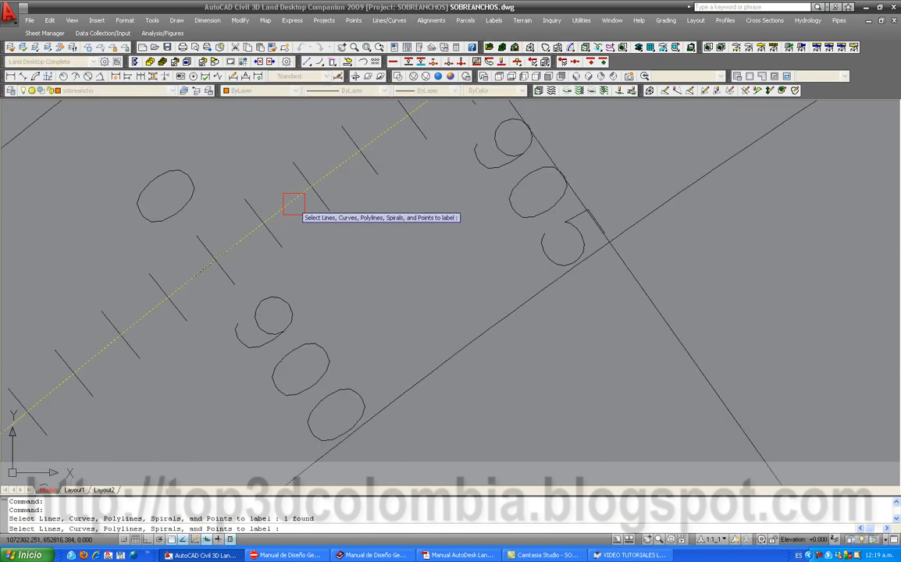
{"action": "key", "text": "Return"}
{"action": "scroll", "coordinate": [293, 207], "scroll_direction": "down", "scroll_amount": 8}
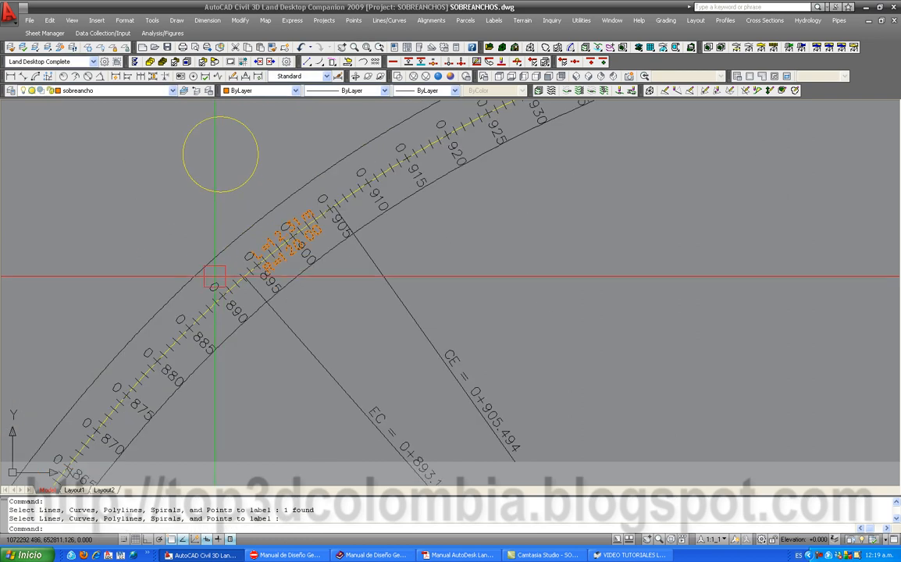
Review the widening formulas SN=(32/R) and SN=(S/LT)*LN and their calculated values for the second curve along its spirals.
{"action": "scroll", "coordinate": [213, 276], "scroll_direction": "down", "scroll_amount": 5}
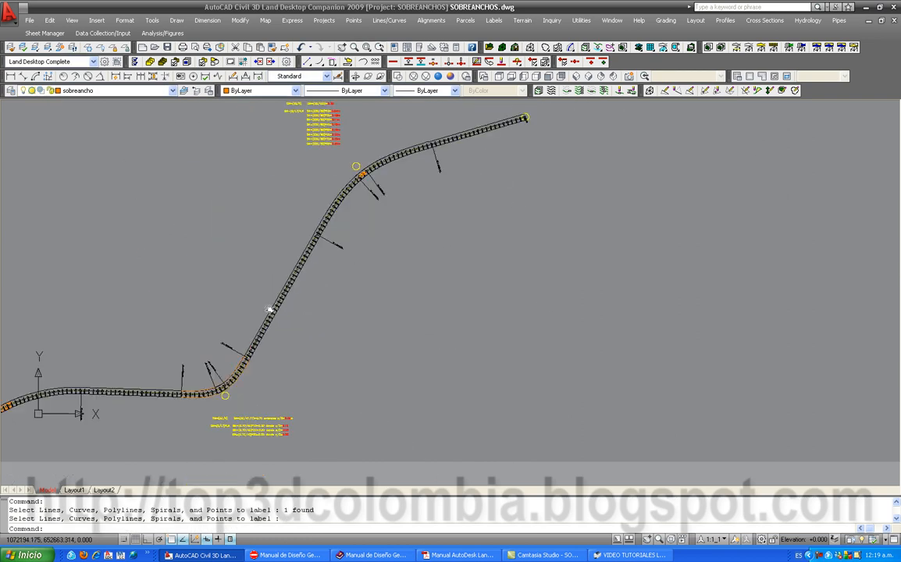
{"action": "scroll", "coordinate": [207, 351], "scroll_direction": "up", "scroll_amount": 5}
{"action": "scroll", "coordinate": [234, 328], "scroll_direction": "down", "scroll_amount": 5}
{"action": "scroll", "coordinate": [303, 257], "scroll_direction": "up", "scroll_amount": 6}
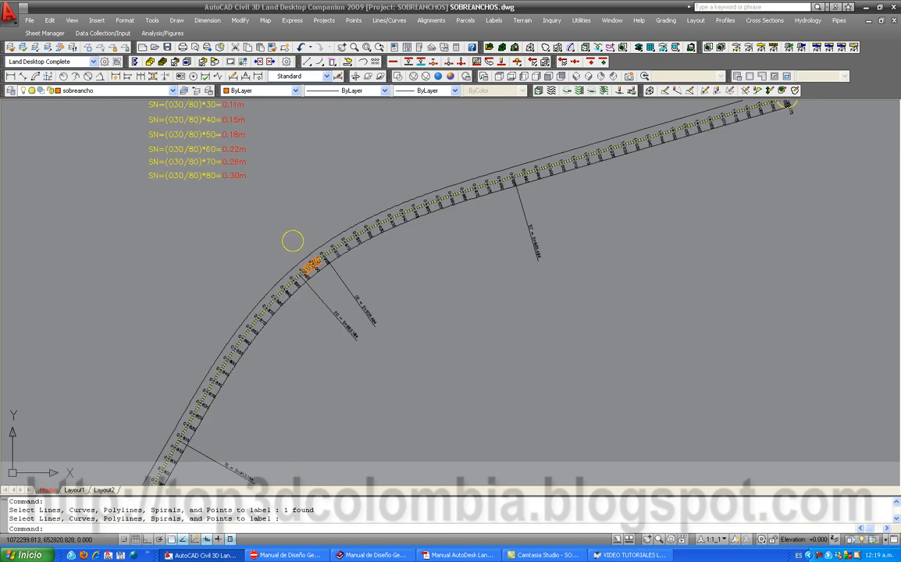
{"action": "scroll", "coordinate": [304, 258], "scroll_direction": "down", "scroll_amount": 4}
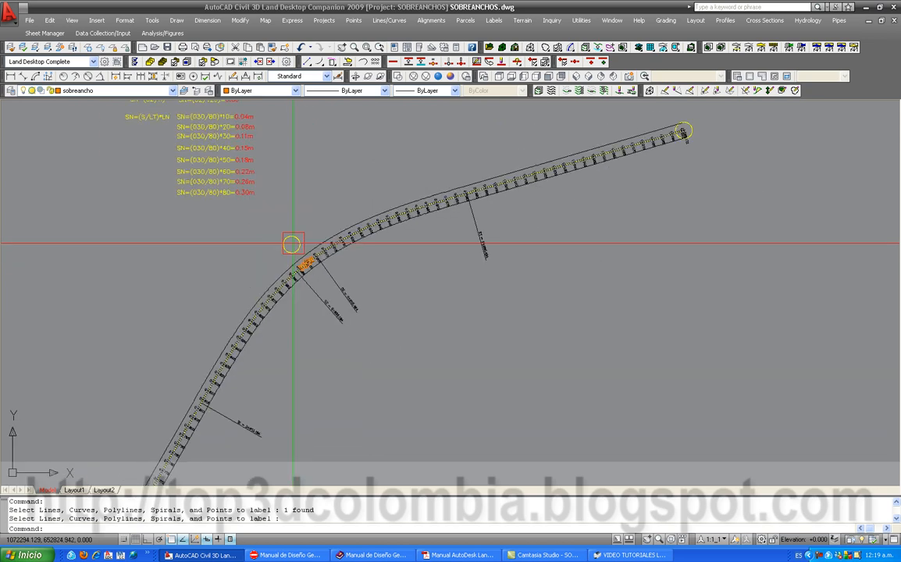
{"action": "middle_click_drag", "start_coordinate": [291, 215], "coordinate": [311, 274]}
{"action": "scroll", "coordinate": [160, 146], "scroll_direction": "up", "scroll_amount": 6}
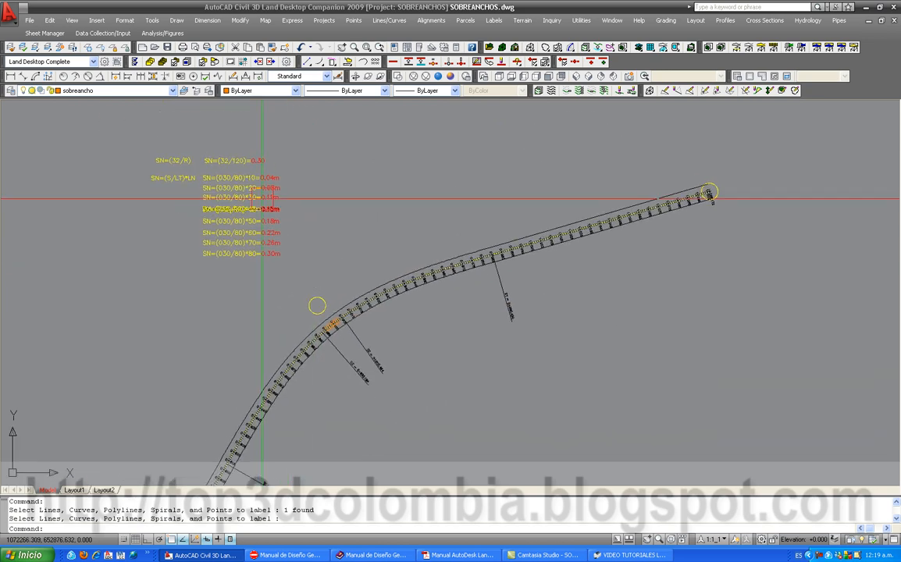
{"action": "scroll", "coordinate": [156, 147], "scroll_direction": "down", "scroll_amount": 4}
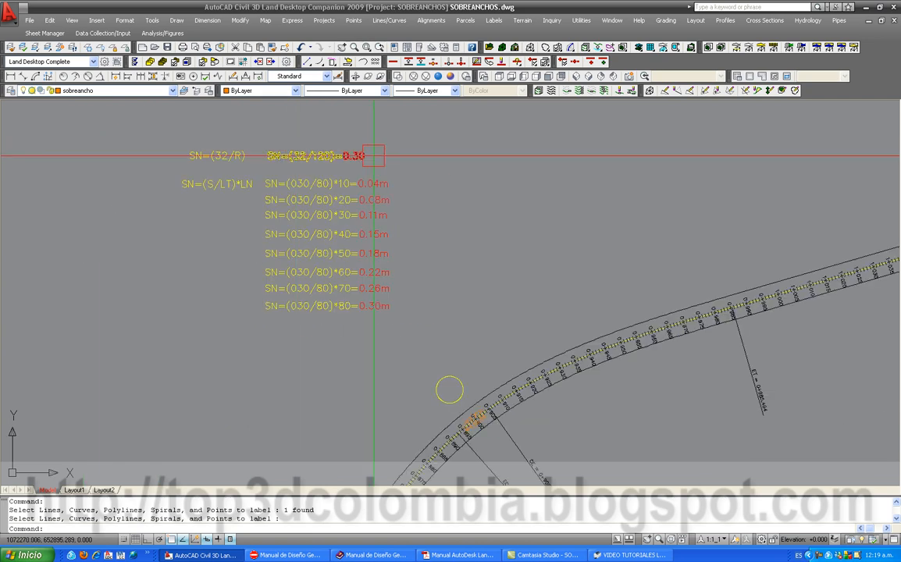
{"action": "middle_click_drag", "start_coordinate": [423, 237], "coordinate": [401, 192]}
{"action": "middle_click_drag", "start_coordinate": [439, 343], "coordinate": [410, 241]}
{"action": "middle_click_drag", "start_coordinate": [346, 387], "coordinate": [353, 287]}
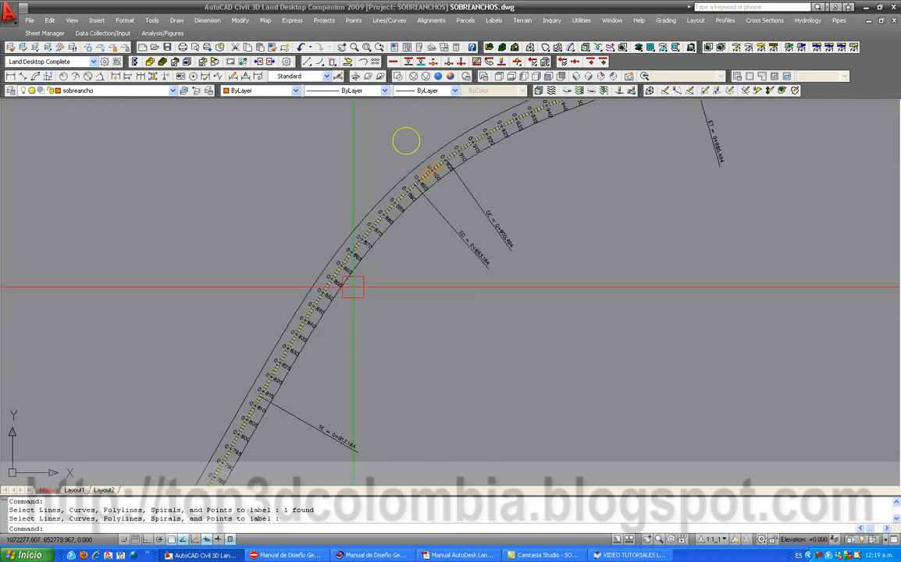
{"action": "middle_click_drag", "start_coordinate": [406, 140], "coordinate": [306, 238]}
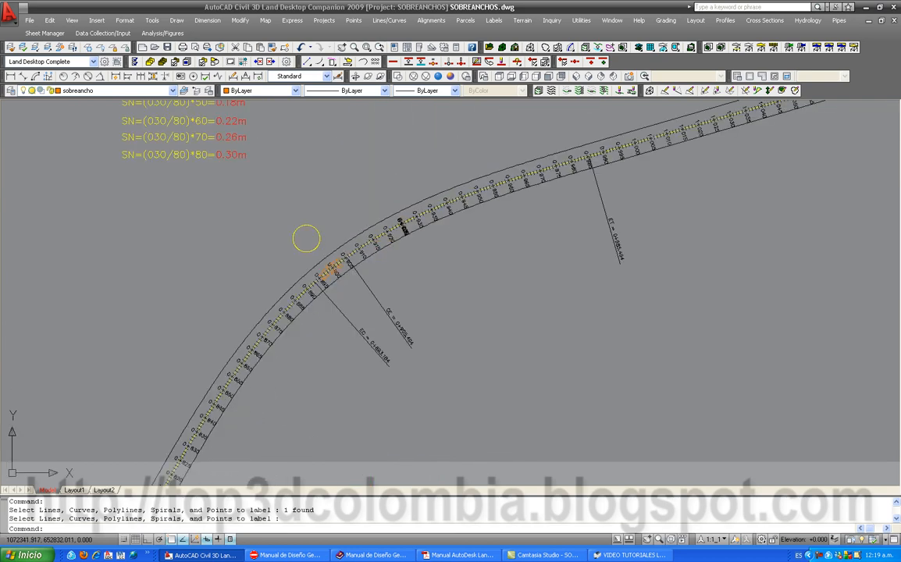
{"action": "scroll", "coordinate": [353, 251], "scroll_direction": "down", "scroll_amount": 2}
{"action": "scroll", "coordinate": [323, 174], "scroll_direction": "up", "scroll_amount": 5}
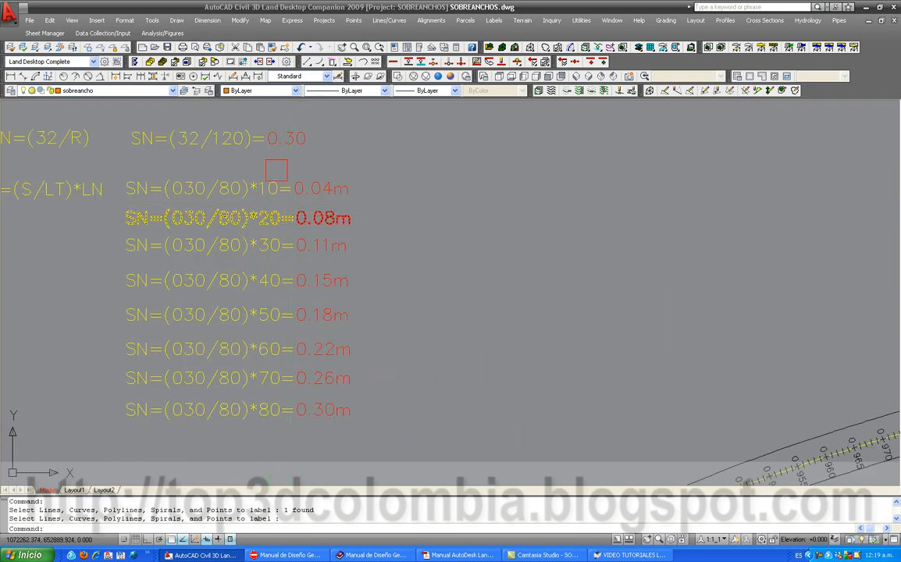
{"action": "middle_click_drag", "start_coordinate": [153, 166], "coordinate": [213, 171]}
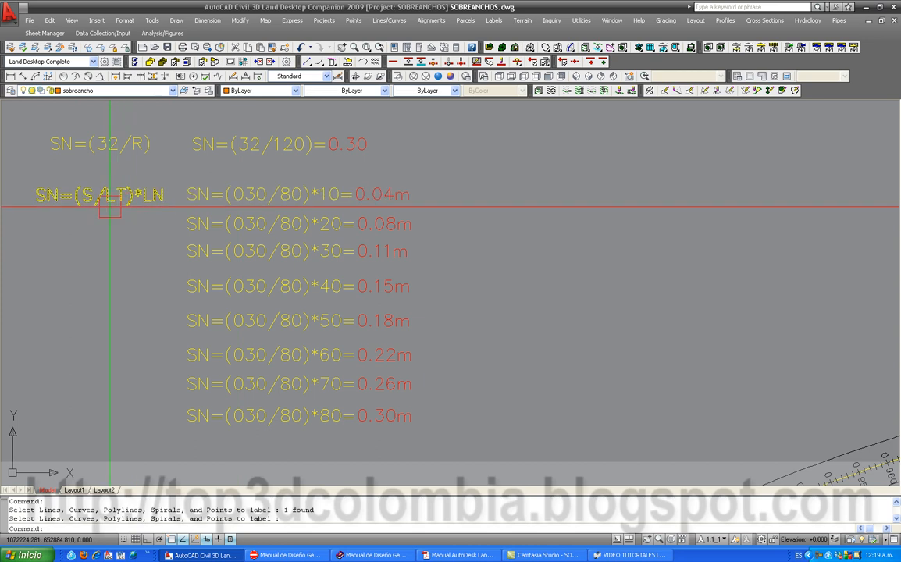
{"action": "mouse_move", "coordinate": [110, 207]}
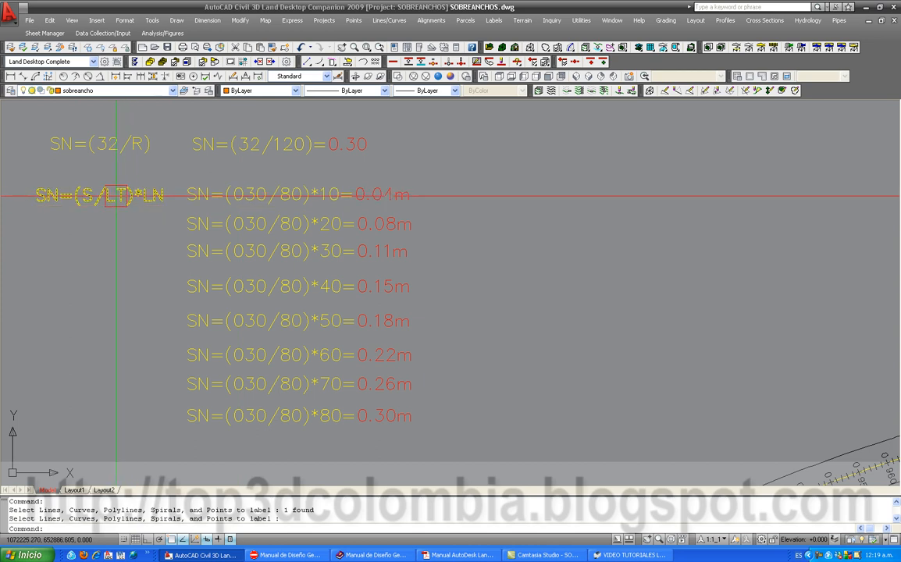
Check the radius and spiral lengths of curve 4 in the alignment's superelevation parameters, and close the dialogs.
{"action": "scroll", "coordinate": [221, 164], "scroll_direction": "down", "scroll_amount": 4}
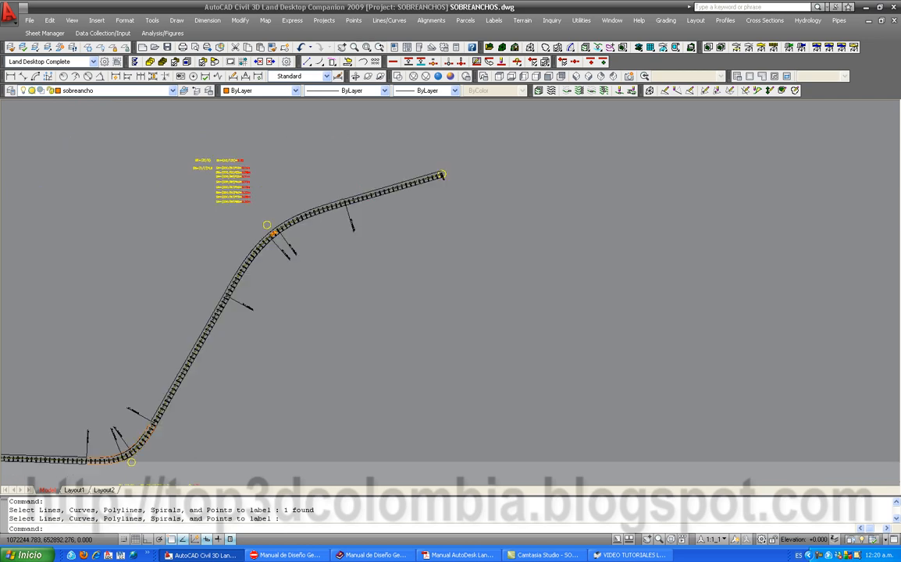
{"action": "scroll", "coordinate": [245, 262], "scroll_direction": "up", "scroll_amount": 7}
{"action": "scroll", "coordinate": [241, 380], "scroll_direction": "down", "scroll_amount": 3}
{"action": "scroll", "coordinate": [305, 257], "scroll_direction": "up", "scroll_amount": 4}
{"action": "scroll", "coordinate": [317, 296], "scroll_direction": "down", "scroll_amount": 4}
{"action": "scroll", "coordinate": [207, 199], "scroll_direction": "up", "scroll_amount": 4}
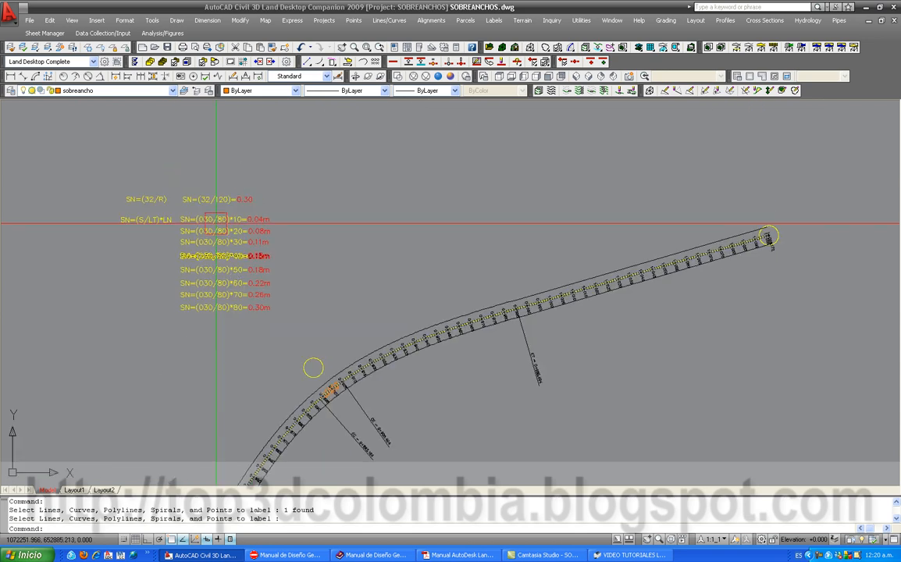
{"action": "left_click", "coordinate": [761, 20]}
{"action": "mouse_move", "coordinate": [773, 97]}
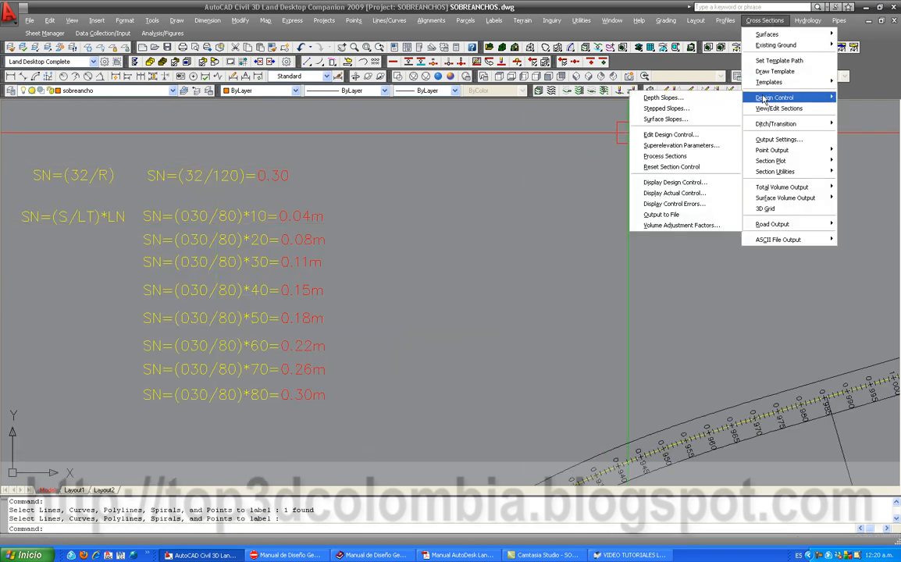
{"action": "left_click", "coordinate": [683, 146]}
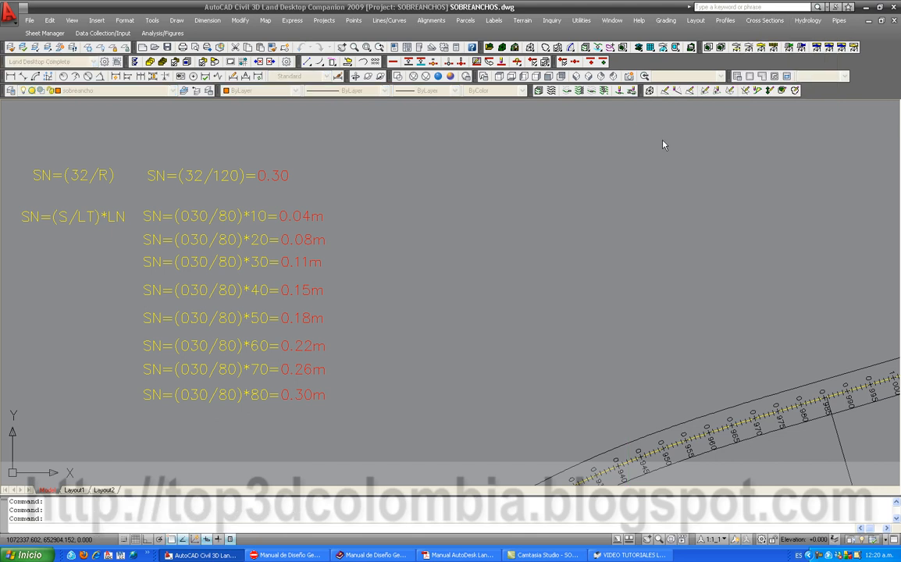
{"action": "left_click", "coordinate": [428, 260]}
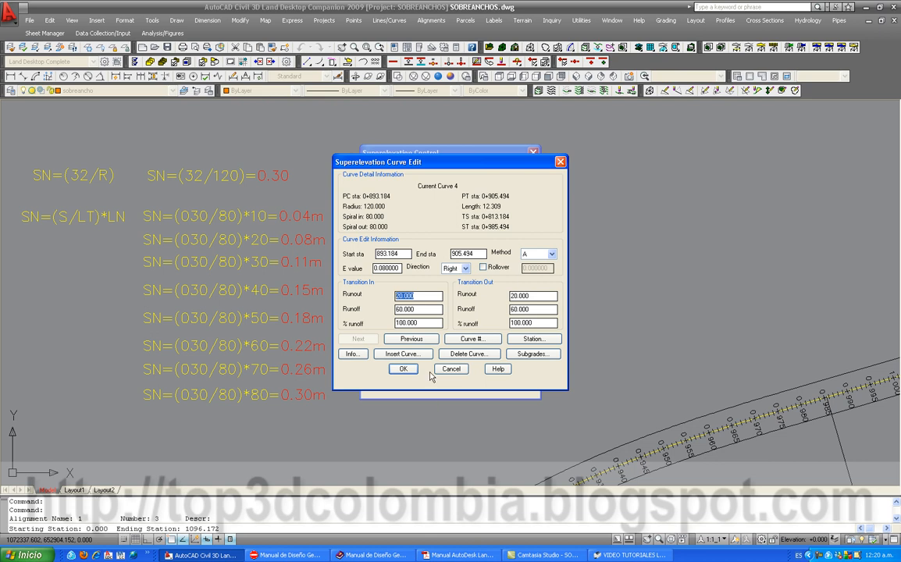
{"action": "left_click", "coordinate": [402, 369]}
{"action": "left_click", "coordinate": [445, 379]}
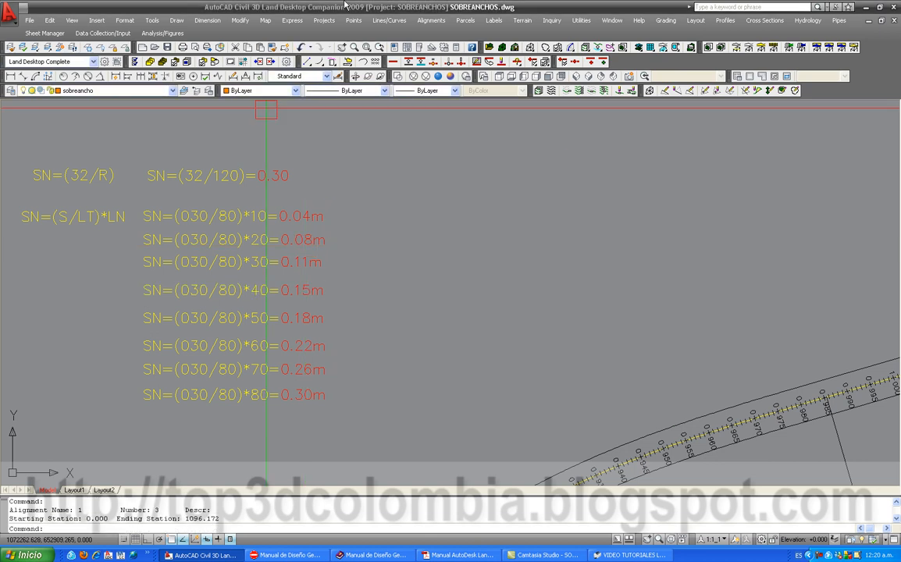
Examine the spiral widening values calculated at 10 m intervals from 10 to 80 m for the second curve.
{"action": "scroll", "coordinate": [153, 226], "scroll_direction": "up", "scroll_amount": 2}
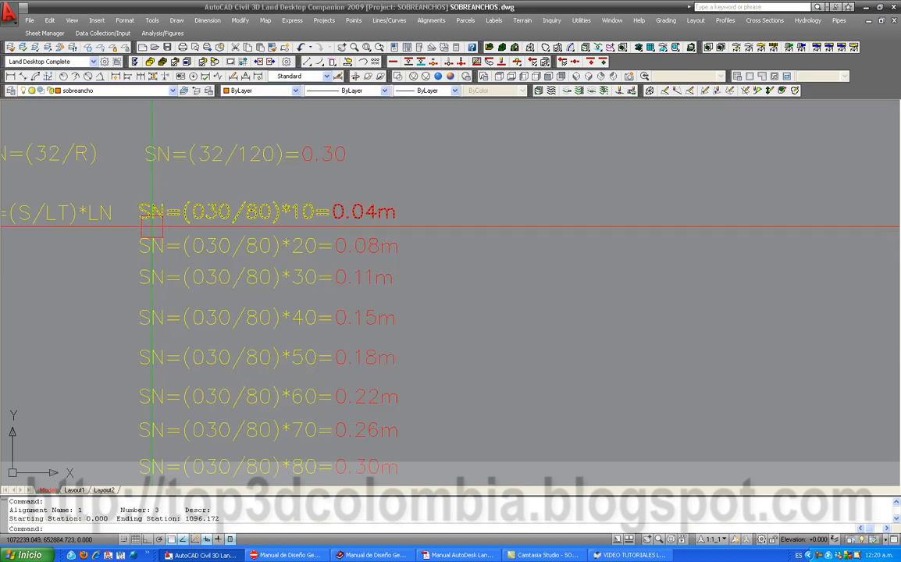
{"action": "middle_click_drag", "start_coordinate": [152, 227], "coordinate": [203, 219]}
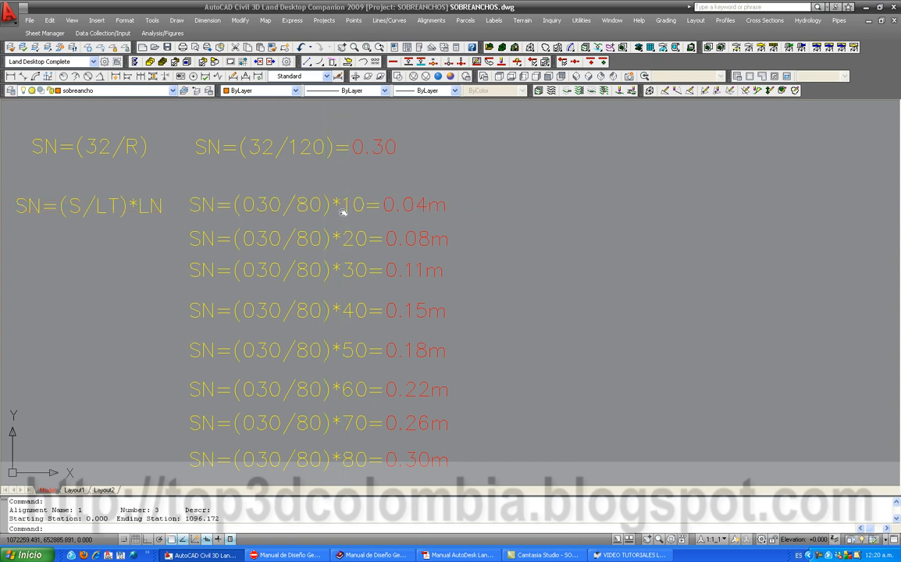
{"action": "middle_click_drag", "start_coordinate": [342, 212], "coordinate": [335, 192]}
{"action": "middle_click_drag", "start_coordinate": [254, 197], "coordinate": [257, 210]}
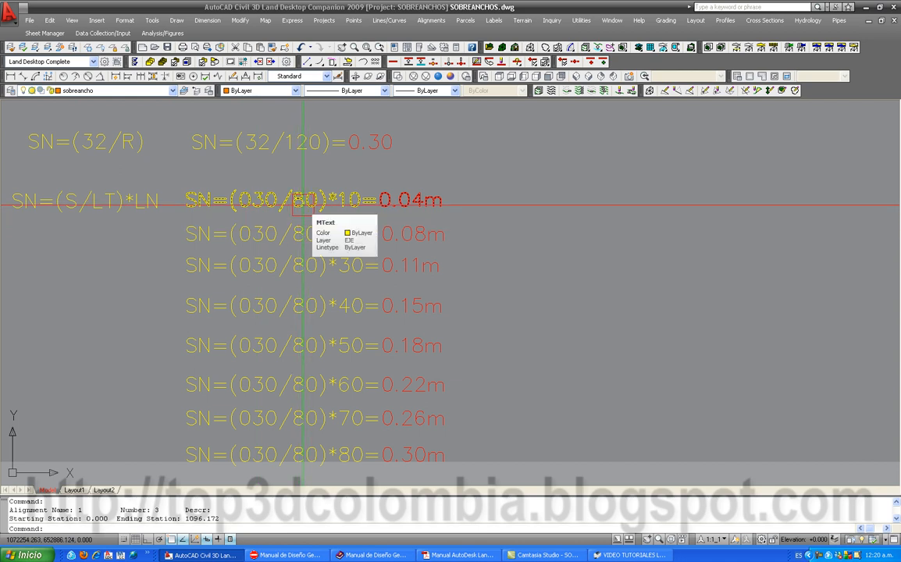
{"action": "mouse_move", "coordinate": [432, 206]}
{"action": "middle_mouse_down"}
{"action": "mouse_move", "coordinate": [359, 172]}
{"action": "mouse_move", "coordinate": [358, 162]}
{"action": "middle_mouse_up"}
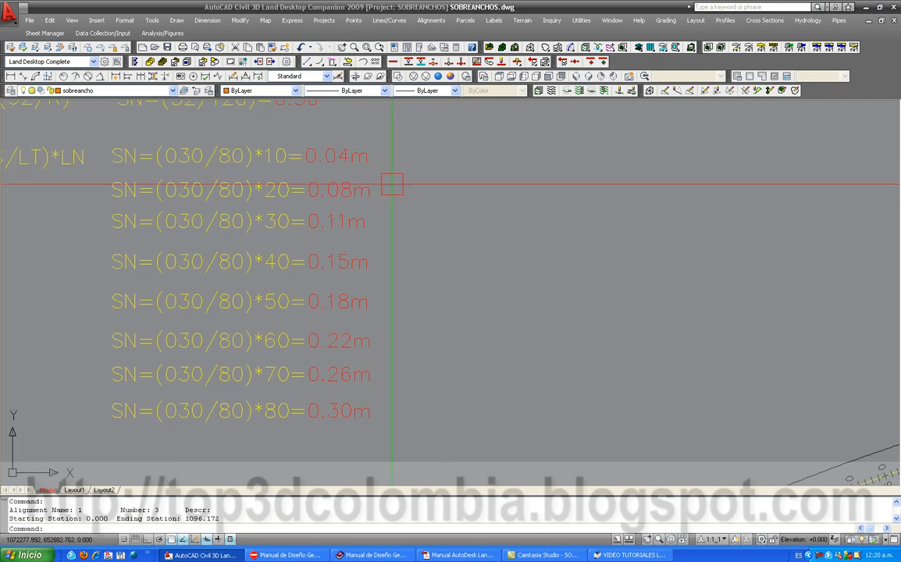
{"action": "middle_click_drag", "start_coordinate": [443, 215], "coordinate": [436, 205]}
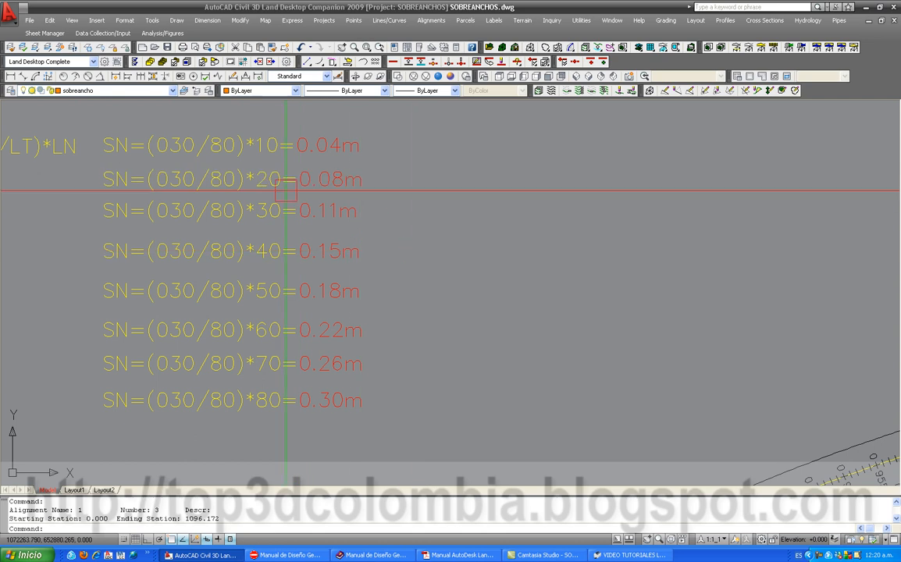
{"action": "mouse_move", "coordinate": [348, 220]}
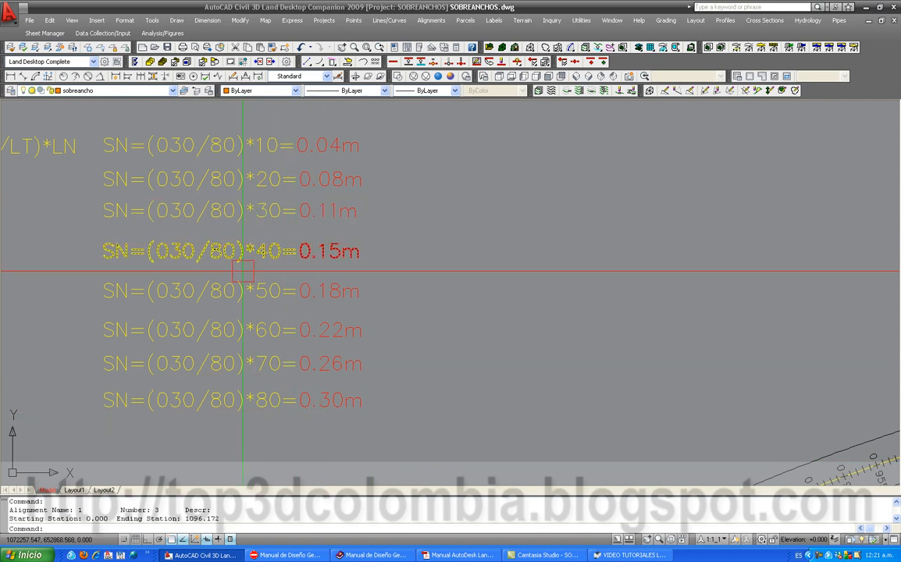
Draw a line at TE = 0+813.184 from the inner road edge to the centreline.
{"action": "scroll", "coordinate": [265, 274], "scroll_direction": "down", "scroll_amount": 8}
{"action": "scroll", "coordinate": [246, 293], "scroll_direction": "up", "scroll_amount": 5}
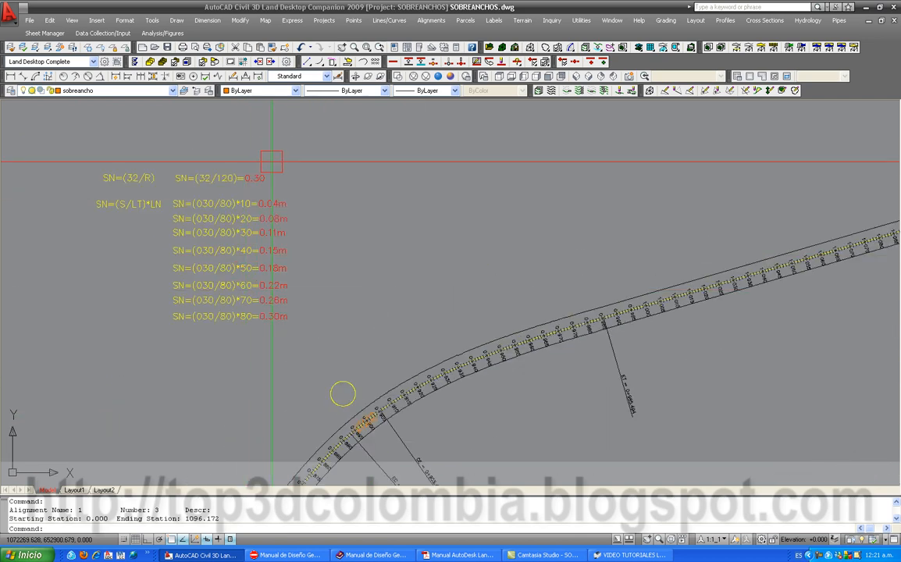
{"action": "middle_click_drag", "start_coordinate": [363, 313], "coordinate": [357, 210]}
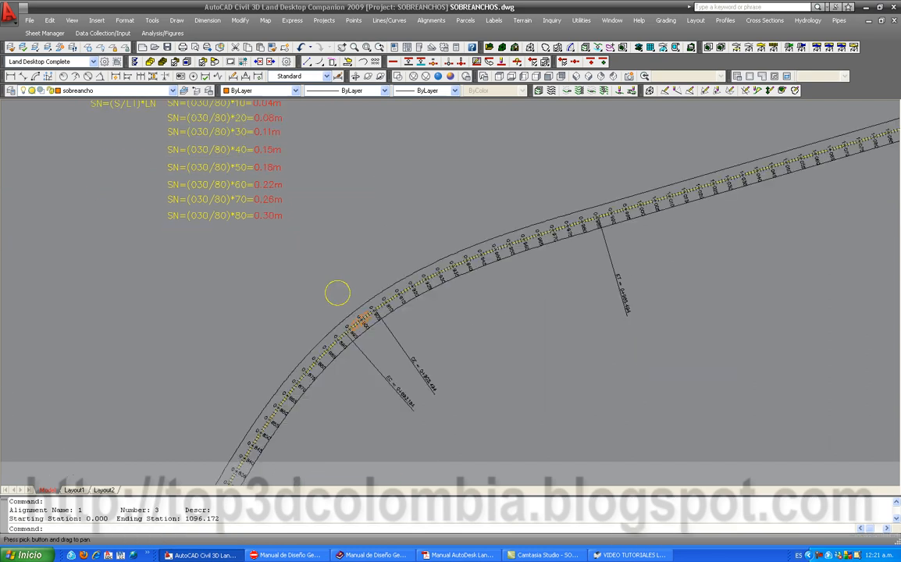
{"action": "scroll", "coordinate": [357, 211], "scroll_direction": "down", "scroll_amount": 2}
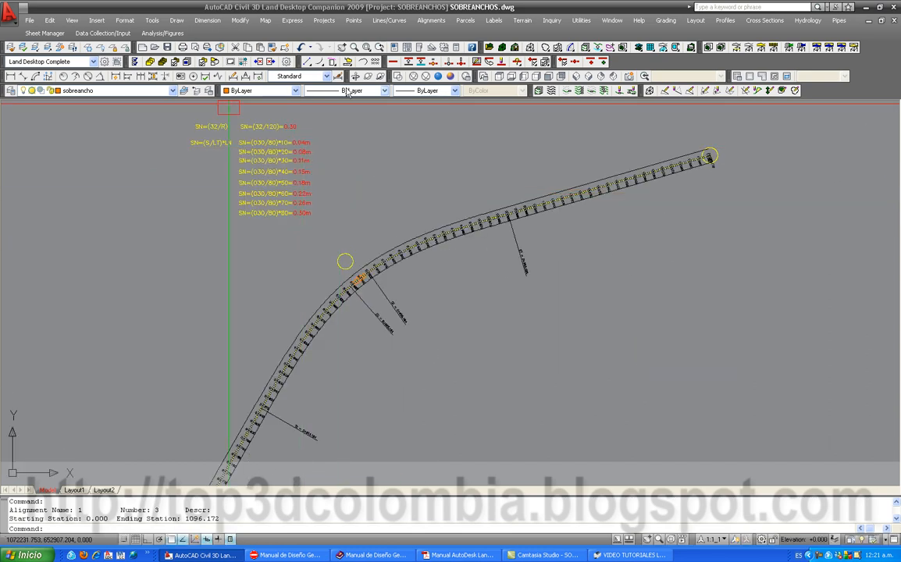
{"action": "scroll", "coordinate": [260, 434], "scroll_direction": "up", "scroll_amount": 7}
{"action": "type", "text": "l"}
{"action": "key", "text": "Return"}
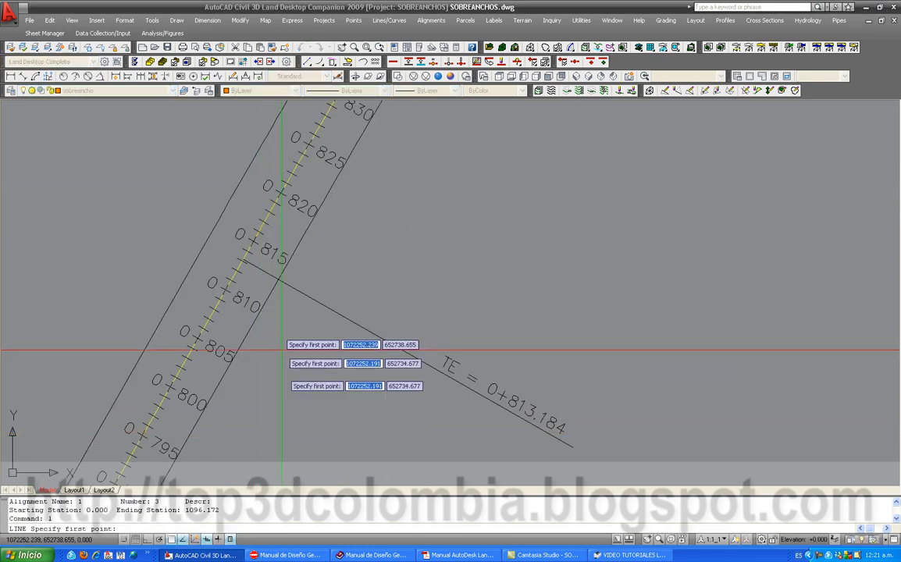
{"action": "scroll", "coordinate": [275, 275], "scroll_direction": "up", "scroll_amount": 3}
{"action": "left_click", "coordinate": [281, 268]}
{"action": "scroll", "coordinate": [207, 225], "scroll_direction": "up", "scroll_amount": 3}
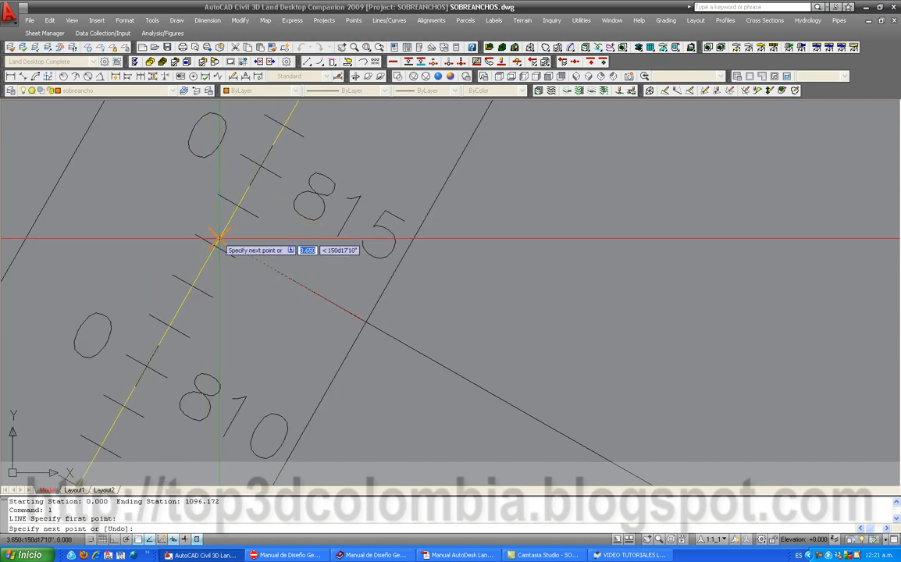
{"action": "left_click", "coordinate": [219, 238]}
{"action": "key", "text": "Escape"}
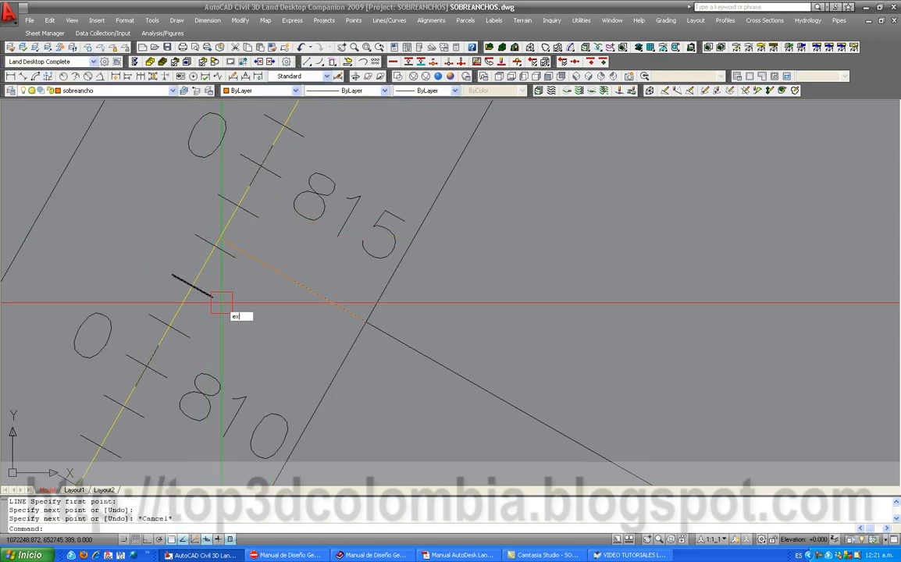
Extend the line at 0+813.184 across the centreline to the outer road edge.
{"action": "type", "text": "ex"}
{"action": "key", "text": "Return"}
{"action": "left_click", "coordinate": [76, 153]}
{"action": "key", "text": "Return"}
{"action": "left_click", "coordinate": [267, 264]}
{"action": "key", "text": "Return"}
{"action": "scroll", "coordinate": [267, 323], "scroll_direction": "down", "scroll_amount": 6}
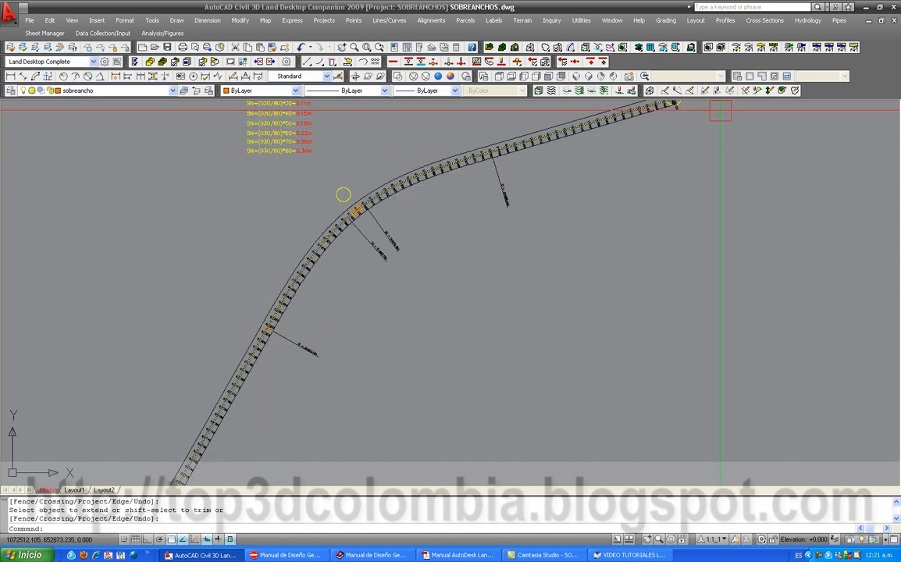
Split the model view into two vertical viewports, showing the curve start at 0+813.184 in one and the widening calculations in the other.
{"action": "left_click", "coordinate": [736, 76]}
{"action": "left_click", "coordinate": [342, 234]}
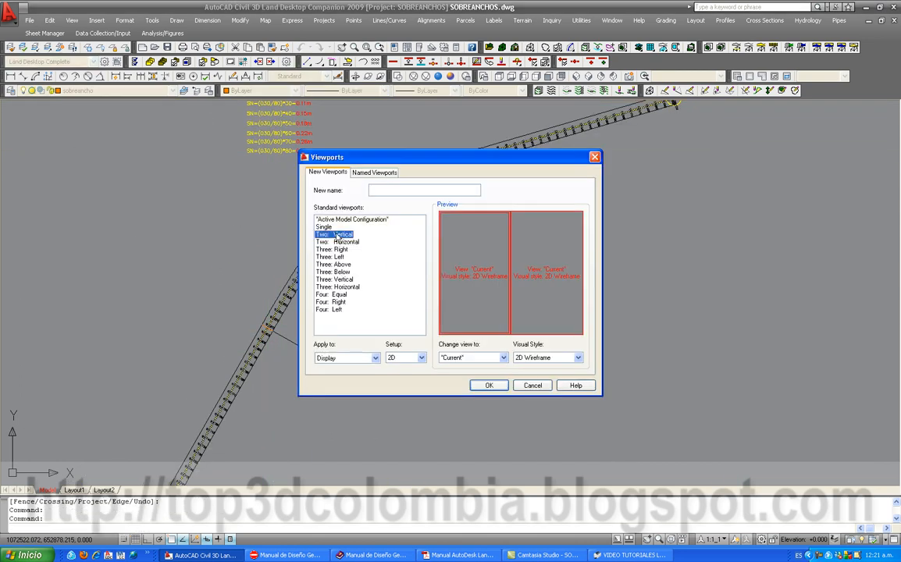
{"action": "left_click", "coordinate": [485, 386]}
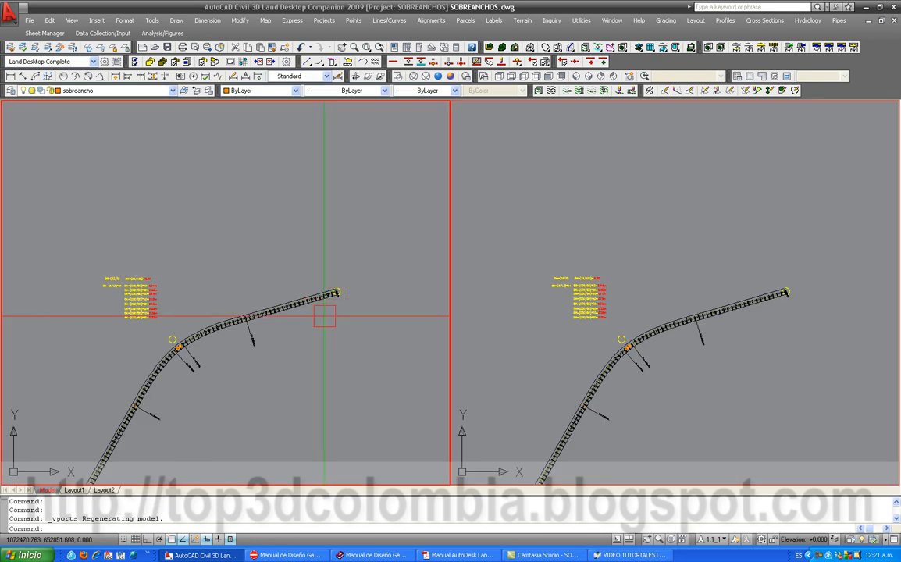
{"action": "scroll", "coordinate": [131, 302], "scroll_direction": "up", "scroll_amount": 5}
{"action": "scroll", "coordinate": [242, 288], "scroll_direction": "down", "scroll_amount": 5}
{"action": "scroll", "coordinate": [312, 317], "scroll_direction": "up", "scroll_amount": 3}
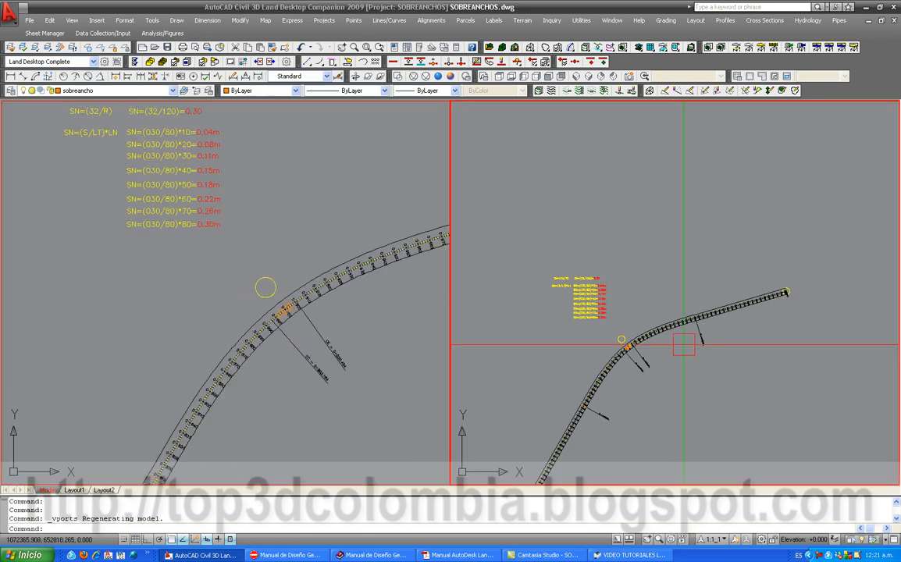
{"action": "scroll", "coordinate": [609, 257], "scroll_direction": "up", "scroll_amount": 5}
{"action": "scroll", "coordinate": [638, 232], "scroll_direction": "up", "scroll_amount": 3}
{"action": "scroll", "coordinate": [237, 346], "scroll_direction": "up", "scroll_amount": 5}
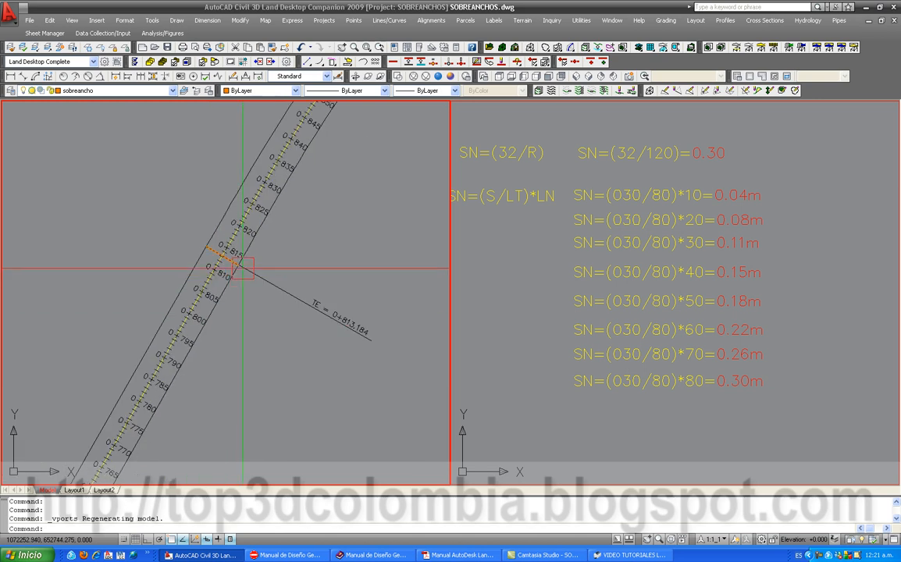
{"action": "scroll", "coordinate": [378, 313], "scroll_direction": "up", "scroll_amount": 2}
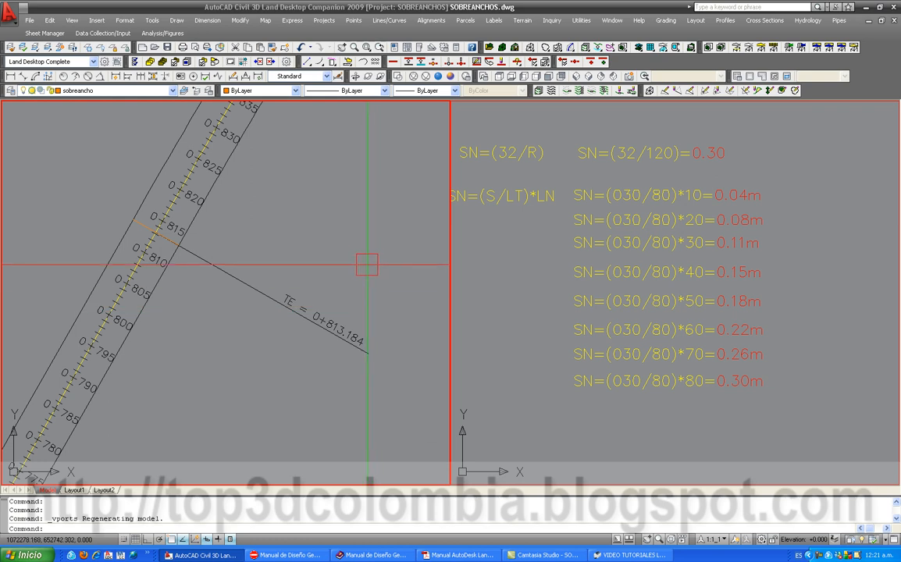
Draw a line over the centreline tick at station 0+823, from one end of the tick to the other.
{"action": "middle_click_drag", "start_coordinate": [372, 283], "coordinate": [368, 323]}
{"action": "scroll", "coordinate": [219, 267], "scroll_direction": "up", "scroll_amount": 5}
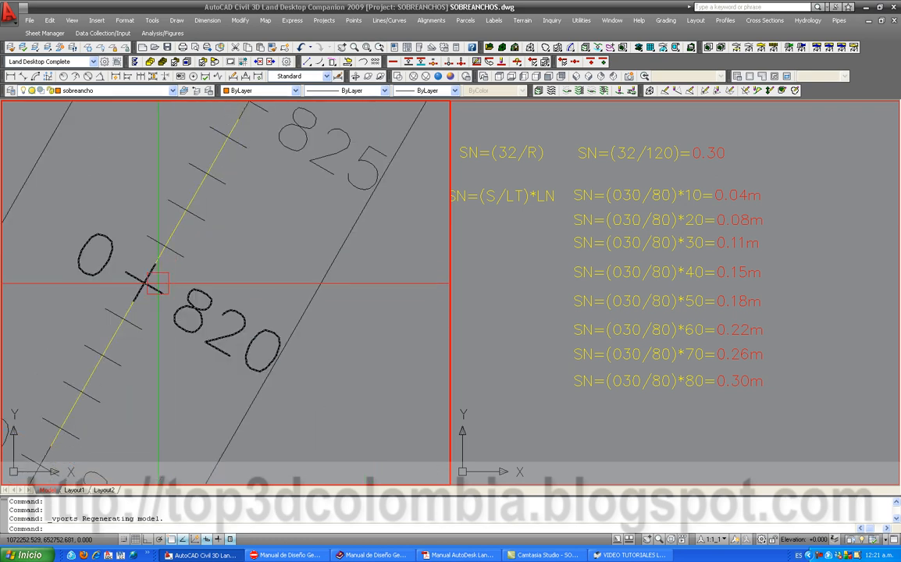
{"action": "type", "text": "l"}
{"action": "key", "text": "Return"}
{"action": "left_click", "coordinate": [226, 185]}
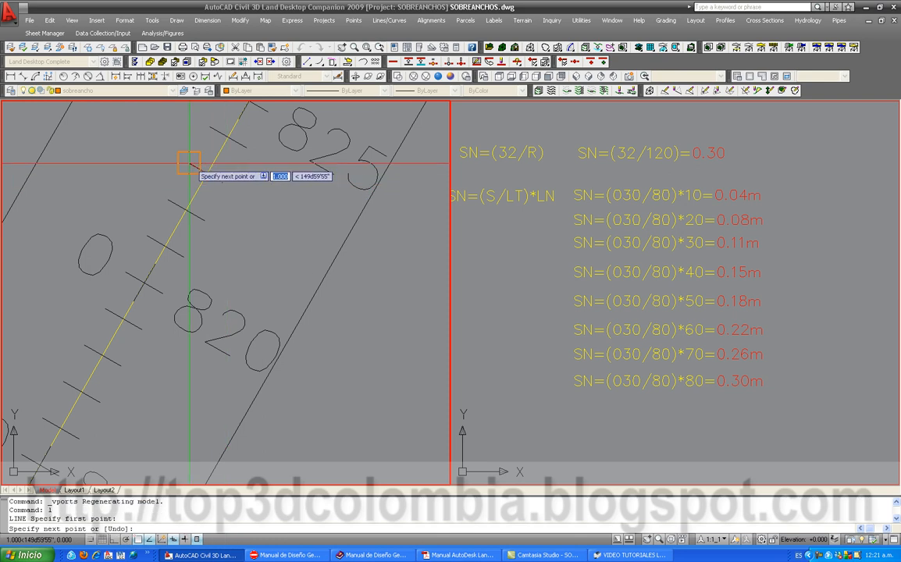
{"action": "left_click", "coordinate": [193, 163]}
{"action": "key", "text": "Escape"}
{"action": "scroll", "coordinate": [249, 255], "scroll_direction": "down", "scroll_amount": 2}
{"action": "key", "text": "Return"}
{"action": "left_click", "coordinate": [291, 271]}
{"action": "key", "text": "Escape"}
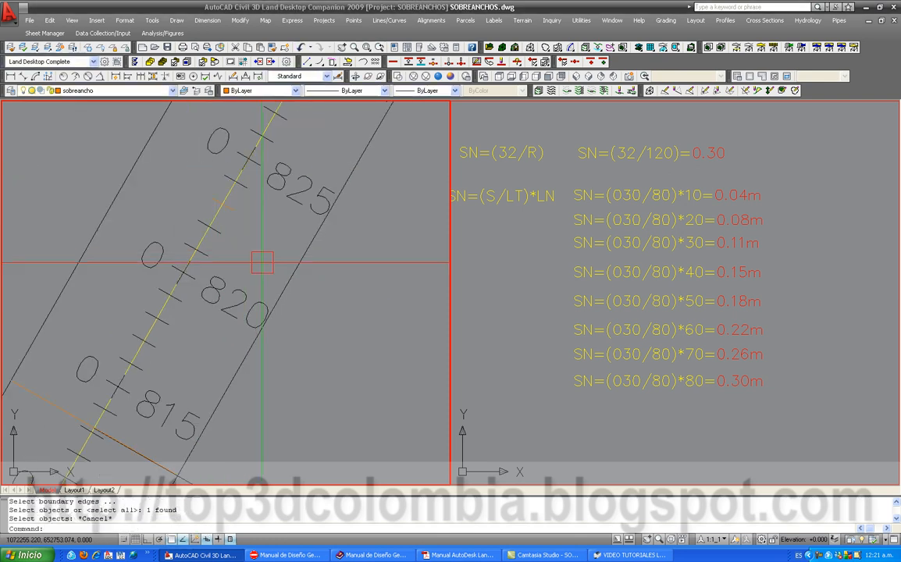
Offset the tick line at 0+823 by 0.18 towards the increasing stations.
{"action": "type", "text": "o"}
{"action": "key", "text": "Return"}
{"action": "type", "text": ".1"}
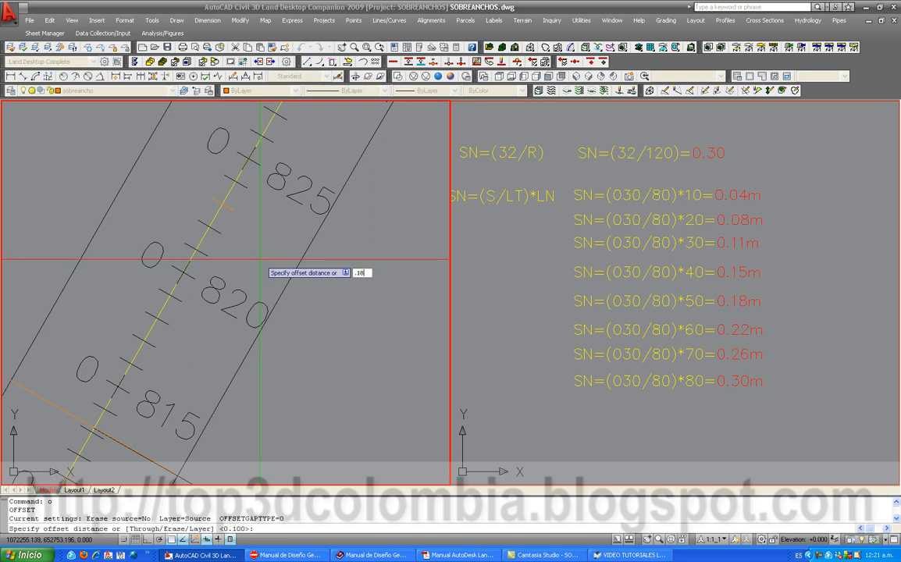
{"action": "type", "text": "8"}
{"action": "key", "text": "Return"}
{"action": "scroll", "coordinate": [241, 214], "scroll_direction": "up", "scroll_amount": 3}
{"action": "left_click", "coordinate": [222, 202]}
{"action": "left_click", "coordinate": [236, 191]}
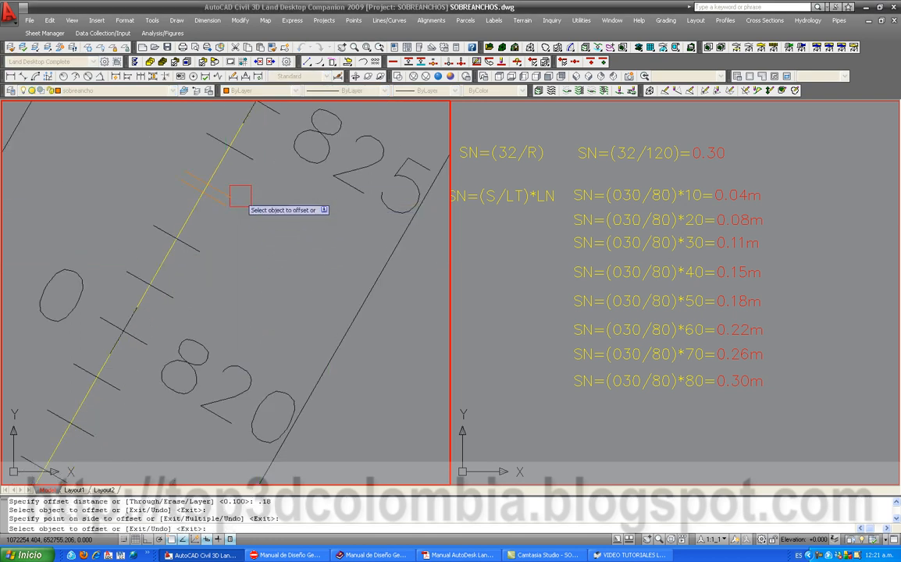
{"action": "key", "text": "Escape"}
Extend the offset line near 0+823 to the inner road edge.
{"action": "type", "text": "ex"}
{"action": "key", "text": "Return"}
{"action": "left_click", "coordinate": [360, 291]}
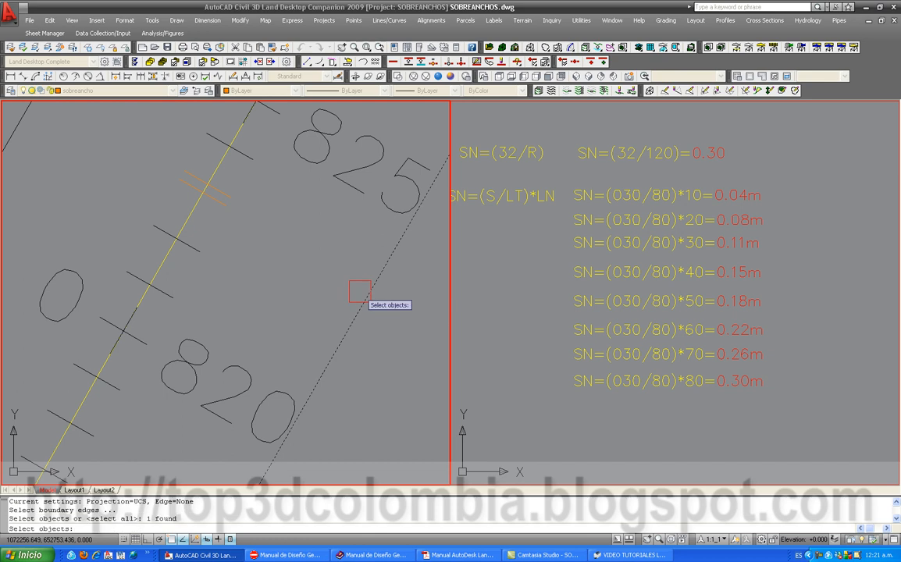
{"action": "scroll", "coordinate": [232, 266], "scroll_direction": "down", "scroll_amount": 2}
{"action": "left_click", "coordinate": [159, 189]}
{"action": "scroll", "coordinate": [234, 240], "scroll_direction": "up", "scroll_amount": 3}
{"action": "scroll", "coordinate": [218, 246], "scroll_direction": "down", "scroll_amount": 2}
{"action": "key", "text": "Return"}
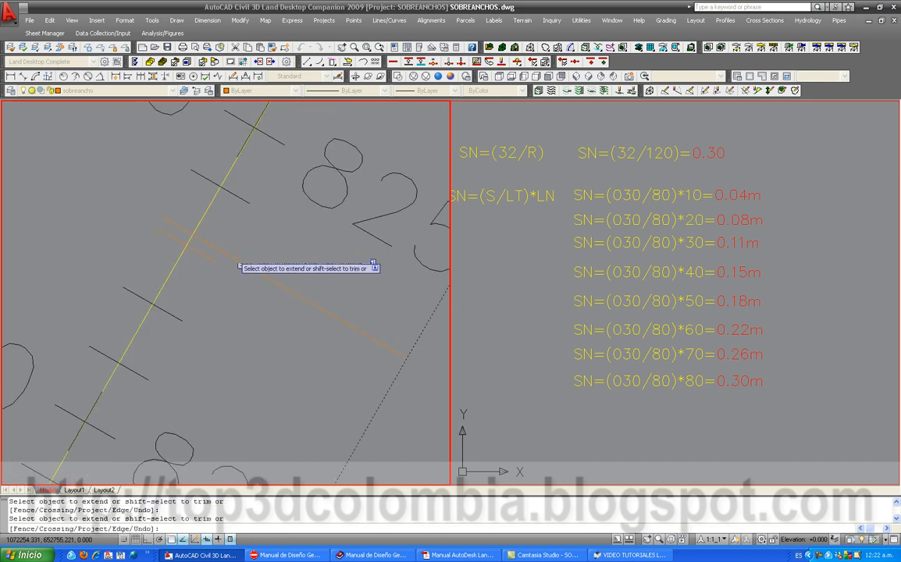
{"action": "scroll", "coordinate": [217, 243], "scroll_direction": "down", "scroll_amount": 2}
{"action": "left_click", "coordinate": [296, 326]}
{"action": "key", "text": "Return"}
{"action": "middle_click_drag", "start_coordinate": [247, 295], "coordinate": [206, 259]}
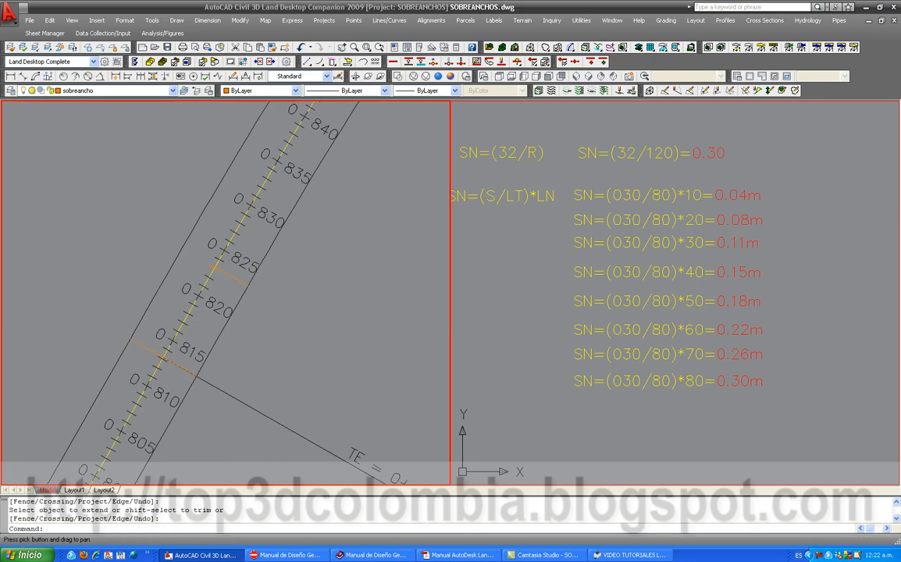
Lengthen the extended line near 0+823 by 0.04 beyond the inner road edge with the COGO line extension.
{"action": "left_click", "coordinate": [389, 20]}
{"action": "left_click", "coordinate": [400, 87]}
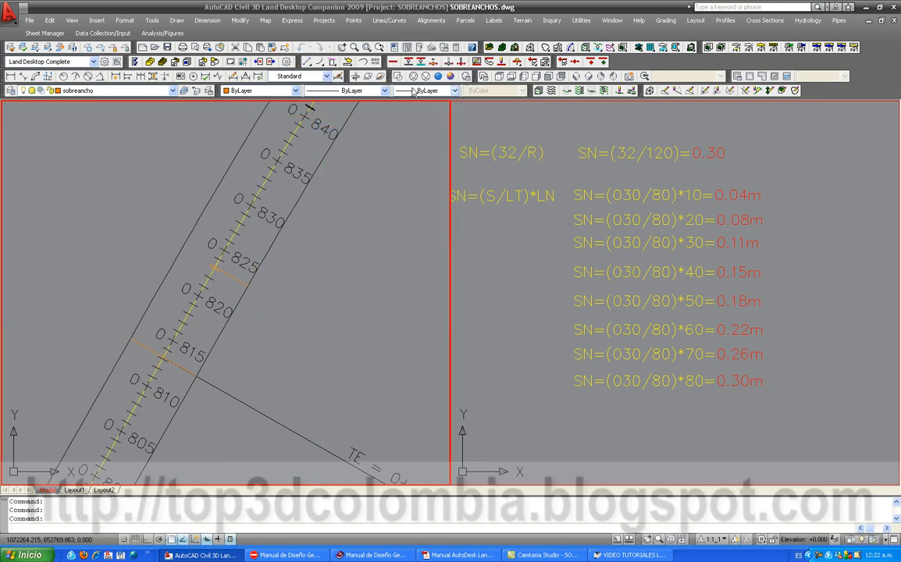
{"action": "scroll", "coordinate": [231, 282], "scroll_direction": "up", "scroll_amount": 2}
{"action": "scroll", "coordinate": [234, 288], "scroll_direction": "up", "scroll_amount": 3}
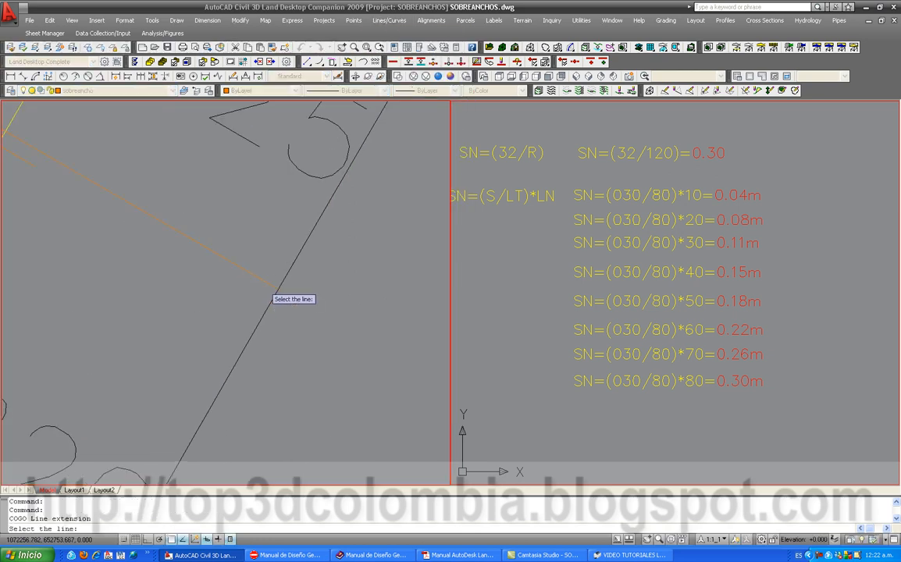
{"action": "left_click", "coordinate": [296, 291]}
{"action": "type", "text": ".0"}
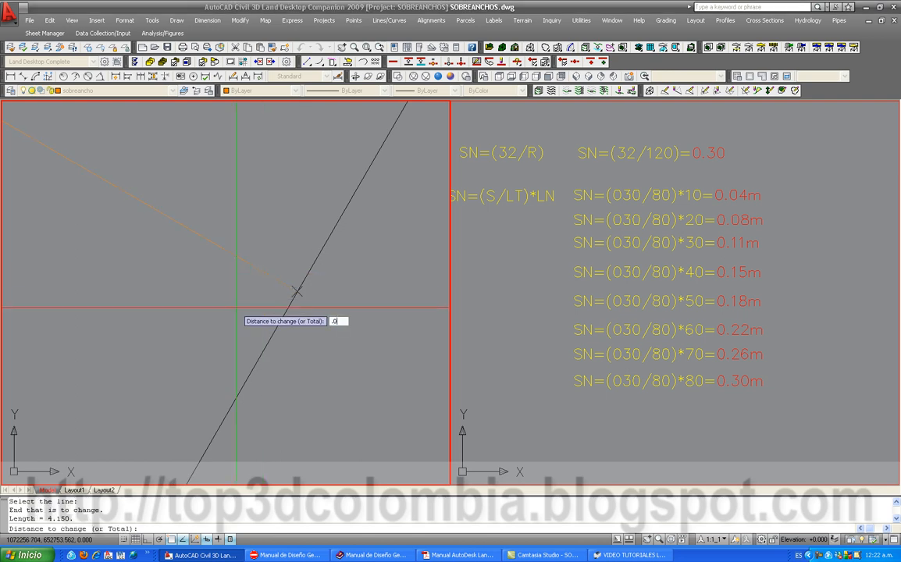
{"action": "type", "text": "4"}
{"action": "key", "text": "Return"}
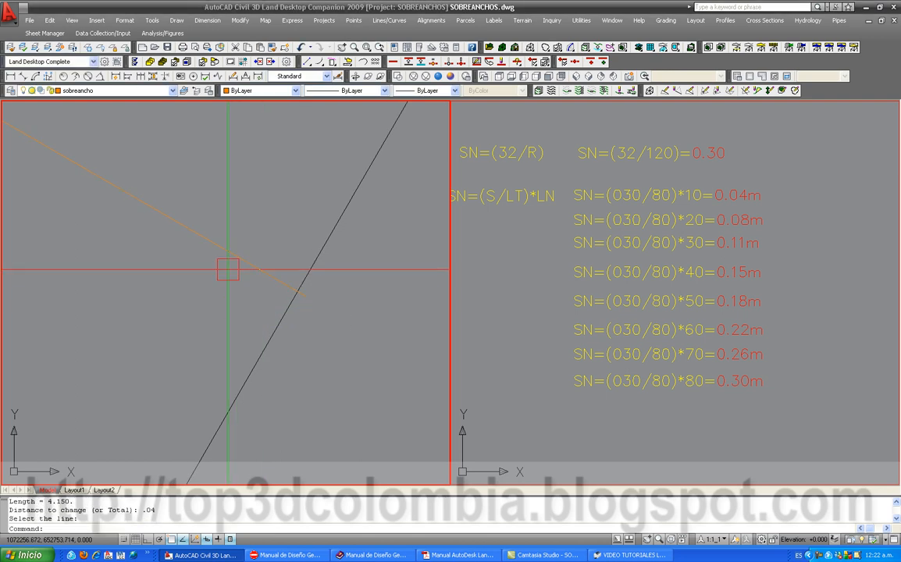
{"action": "scroll", "coordinate": [219, 288], "scroll_direction": "up", "scroll_amount": 3}
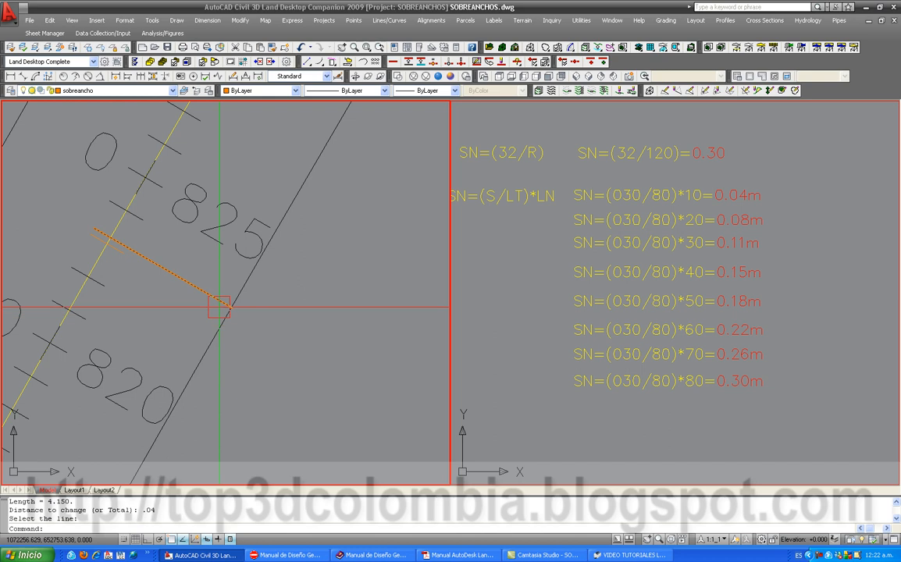
{"action": "scroll", "coordinate": [252, 248], "scroll_direction": "down", "scroll_amount": 5}
{"action": "scroll", "coordinate": [257, 313], "scroll_direction": "up", "scroll_amount": 2}
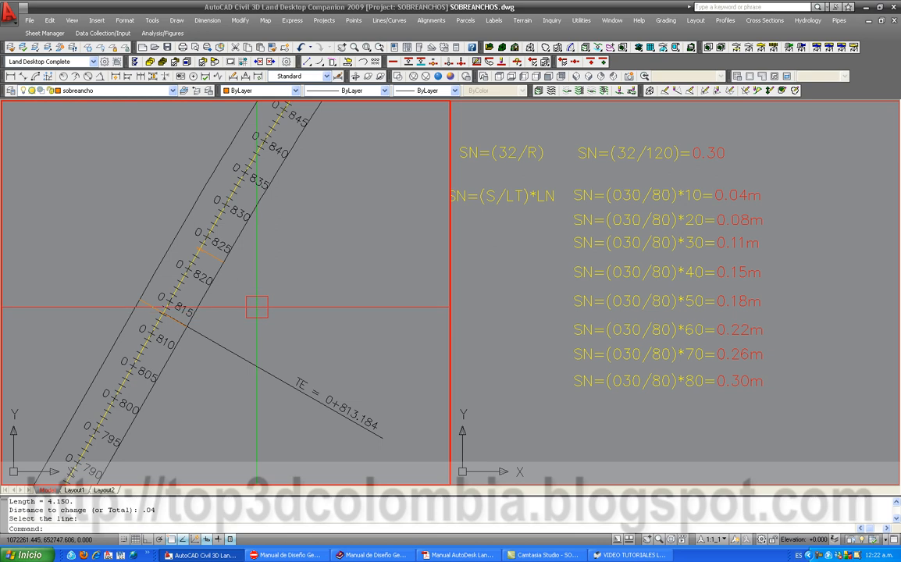
Draw a line over the centreline tick at station 0+833, from one end of the tick to the other.
{"action": "scroll", "coordinate": [210, 235], "scroll_direction": "up", "scroll_amount": 5}
{"action": "key", "text": "Return"}
{"action": "scroll", "coordinate": [195, 229], "scroll_direction": "up", "scroll_amount": 2}
{"action": "middle_click_drag", "start_coordinate": [200, 214], "coordinate": [163, 313]}
{"action": "left_click", "coordinate": [232, 191]}
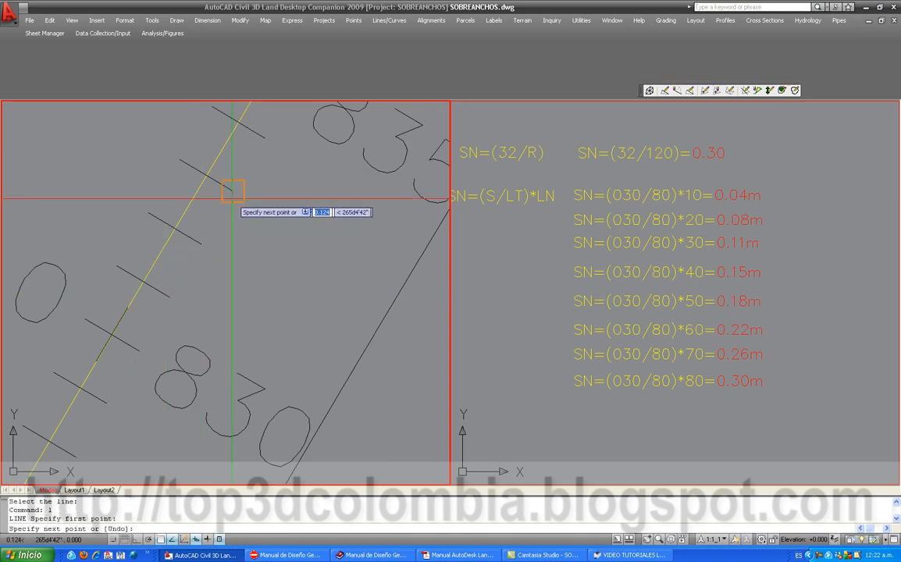
{"action": "left_click", "coordinate": [179, 160]}
{"action": "key", "text": "Escape"}
Offset the tick line at 0+833 by 0.18 towards the increasing stations.
{"action": "type", "text": "o"}
{"action": "key", "text": "Return"}
{"action": "type", "text": ".18"}
{"action": "key", "text": "Return"}
{"action": "scroll", "coordinate": [227, 184], "scroll_direction": "up", "scroll_amount": 3}
{"action": "left_click", "coordinate": [230, 185]}
{"action": "left_click", "coordinate": [232, 169]}
{"action": "scroll", "coordinate": [271, 249], "scroll_direction": "down", "scroll_amount": 4}
{"action": "key", "text": "Escape"}
Extend the offset line near 0+833 to the inner road edge.
{"action": "type", "text": "ex"}
{"action": "key", "text": "Return"}
{"action": "left_click", "coordinate": [394, 297]}
{"action": "key", "text": "Return"}
{"action": "scroll", "coordinate": [269, 226], "scroll_direction": "up", "scroll_amount": 3}
{"action": "left_click", "coordinate": [240, 203]}
{"action": "key", "text": "Return"}
{"action": "scroll", "coordinate": [231, 190], "scroll_direction": "down", "scroll_amount": 3}
Lengthen the extended line near 0+833 by 0.08 beyond the inner road edge with the COGO line extension.
{"action": "left_click", "coordinate": [387, 20]}
{"action": "left_click", "coordinate": [373, 102]}
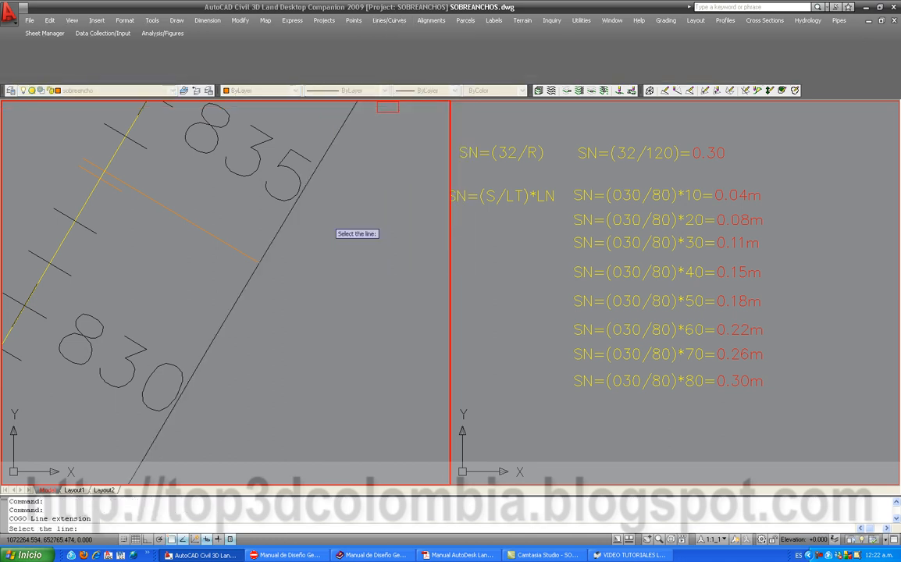
{"action": "scroll", "coordinate": [296, 281], "scroll_direction": "up", "scroll_amount": 3}
{"action": "left_click", "coordinate": [196, 237]}
{"action": "type", "text": ".08"}
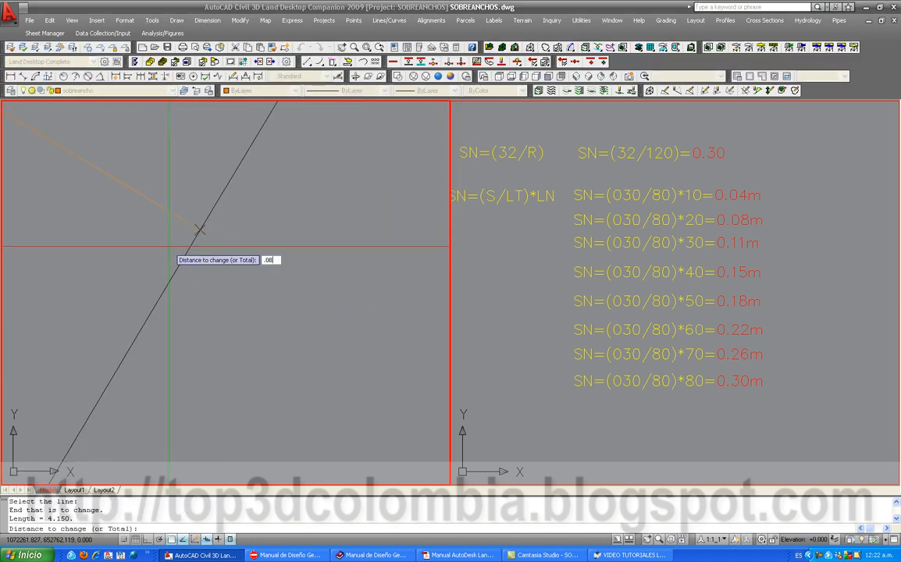
{"action": "key", "text": "Return"}
{"action": "key", "text": "Return"}
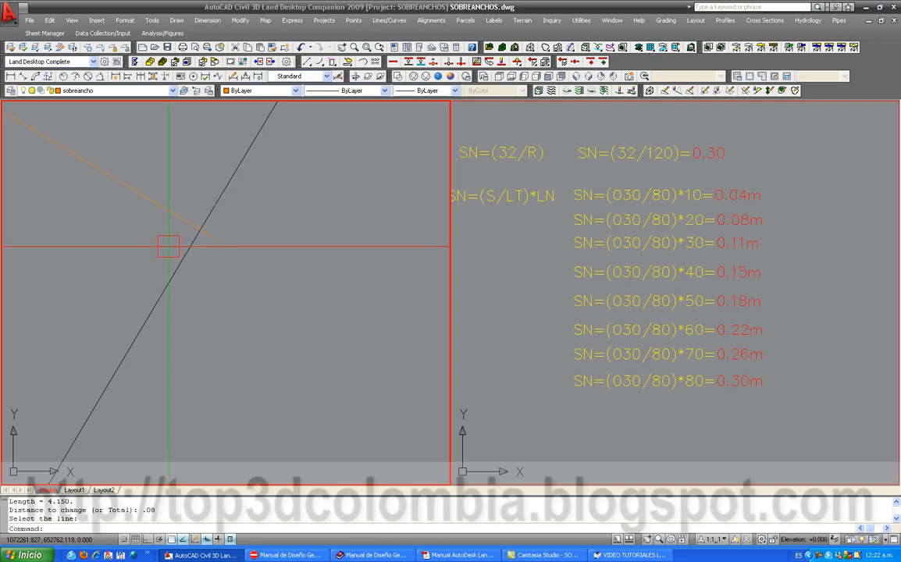
Draw a line over the centreline tick at station 0+843, from one end of the tick to the other.
{"action": "scroll", "coordinate": [204, 249], "scroll_direction": "down", "scroll_amount": 2}
{"action": "scroll", "coordinate": [202, 260], "scroll_direction": "down", "scroll_amount": 3}
{"action": "middle_click_drag", "start_coordinate": [199, 324], "coordinate": [193, 296]}
{"action": "scroll", "coordinate": [327, 469], "scroll_direction": "up", "scroll_amount": 4}
{"action": "scroll", "coordinate": [300, 442], "scroll_direction": "up", "scroll_amount": 2}
{"action": "scroll", "coordinate": [300, 442], "scroll_direction": "down", "scroll_amount": 2}
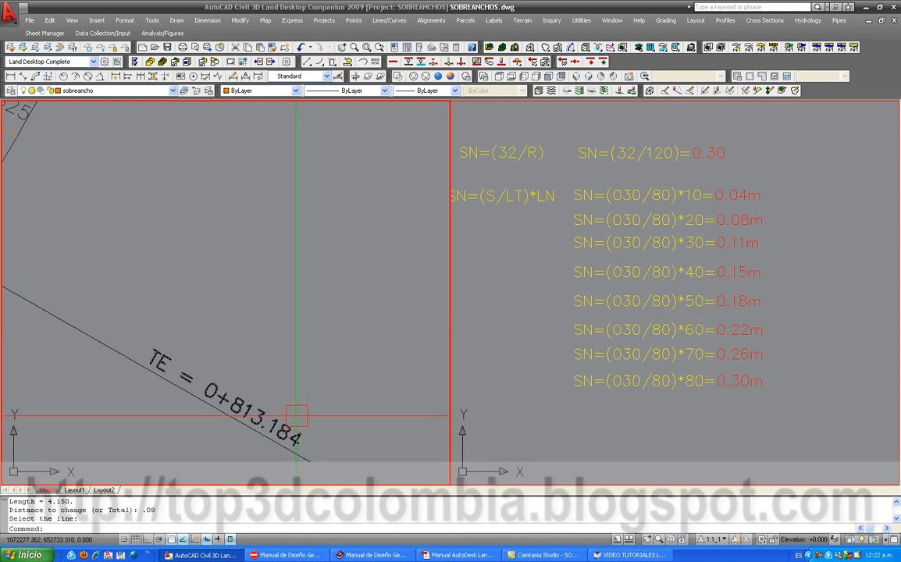
{"action": "scroll", "coordinate": [297, 415], "scroll_direction": "down", "scroll_amount": 3}
{"action": "scroll", "coordinate": [228, 294], "scroll_direction": "up", "scroll_amount": 5}
{"action": "scroll", "coordinate": [185, 303], "scroll_direction": "up", "scroll_amount": 1}
{"action": "type", "text": "l"}
{"action": "key", "text": "Return"}
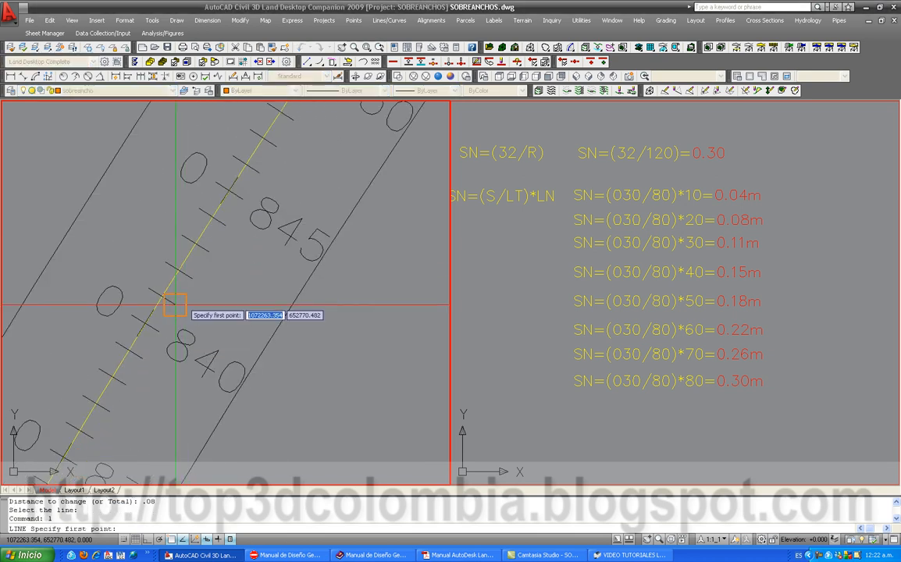
{"action": "left_click", "coordinate": [184, 236]}
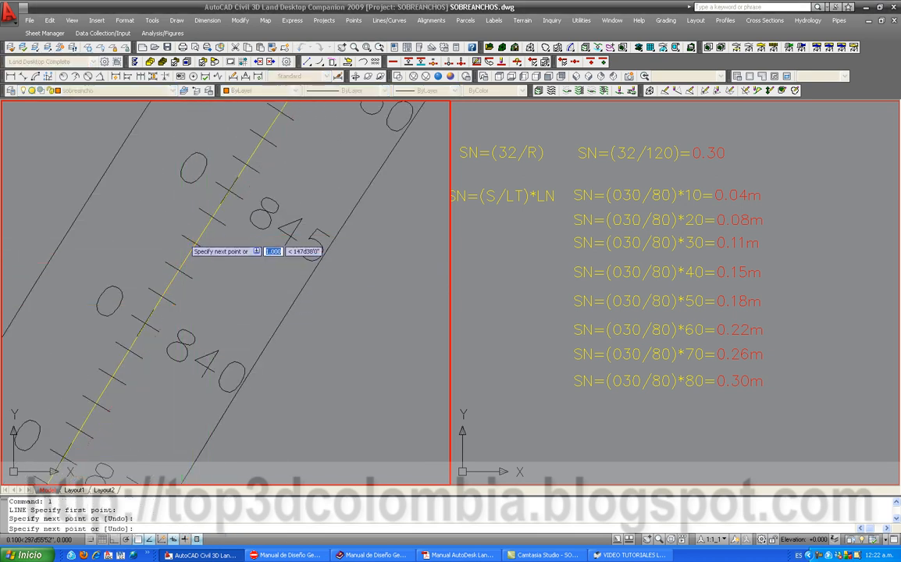
{"action": "key", "text": "Escape"}
Offset the tick line at 0+843 by 0.18 towards the increasing stations.
{"action": "type", "text": "o"}
{"action": "key", "text": "Return"}
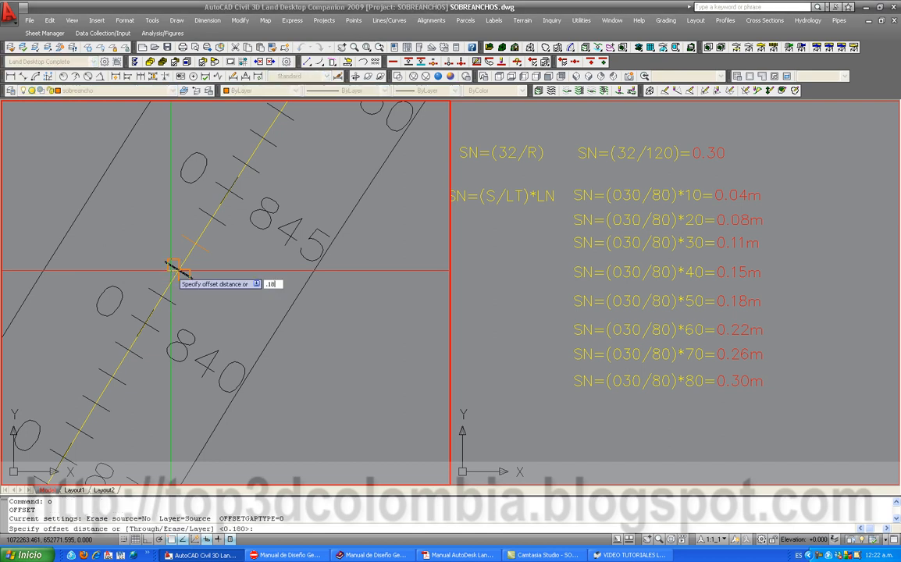
{"action": "key", "text": "Return"}
{"action": "scroll", "coordinate": [205, 249], "scroll_direction": "up", "scroll_amount": 3}
{"action": "left_click", "coordinate": [198, 260]}
{"action": "left_click", "coordinate": [231, 244]}
{"action": "scroll", "coordinate": [244, 263], "scroll_direction": "down", "scroll_amount": 2}
{"action": "key", "text": "Escape"}
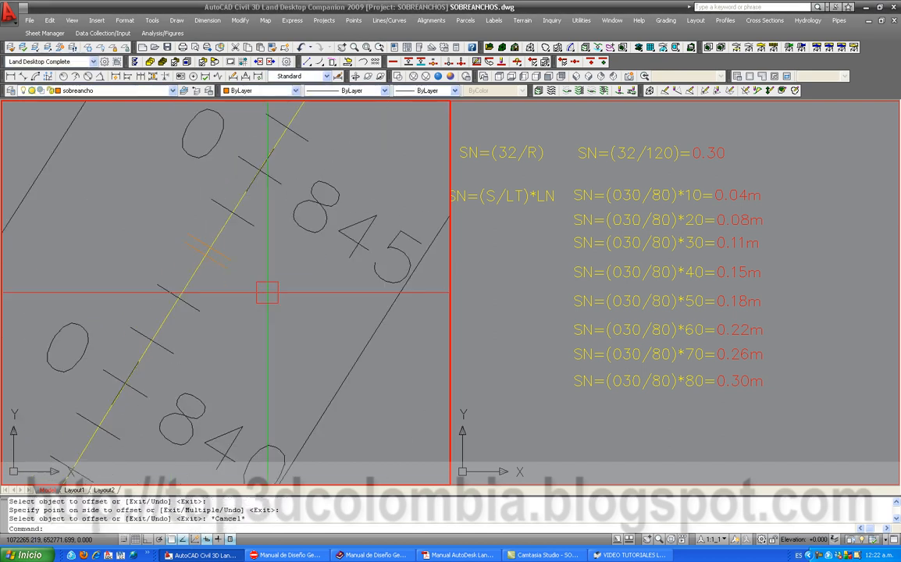
Extend the offset line near 0+843 to the inner road edge.
{"action": "type", "text": "e"}
{"action": "key", "text": "Return"}
{"action": "left_click", "coordinate": [346, 358]}
{"action": "key", "text": "Return"}
{"action": "scroll", "coordinate": [226, 262], "scroll_direction": "up", "scroll_amount": 3}
{"action": "left_click", "coordinate": [221, 245]}
{"action": "key", "text": "Return"}
{"action": "scroll", "coordinate": [228, 236], "scroll_direction": "down", "scroll_amount": 4}
{"action": "scroll", "coordinate": [225, 235], "scroll_direction": "down", "scroll_amount": 4}
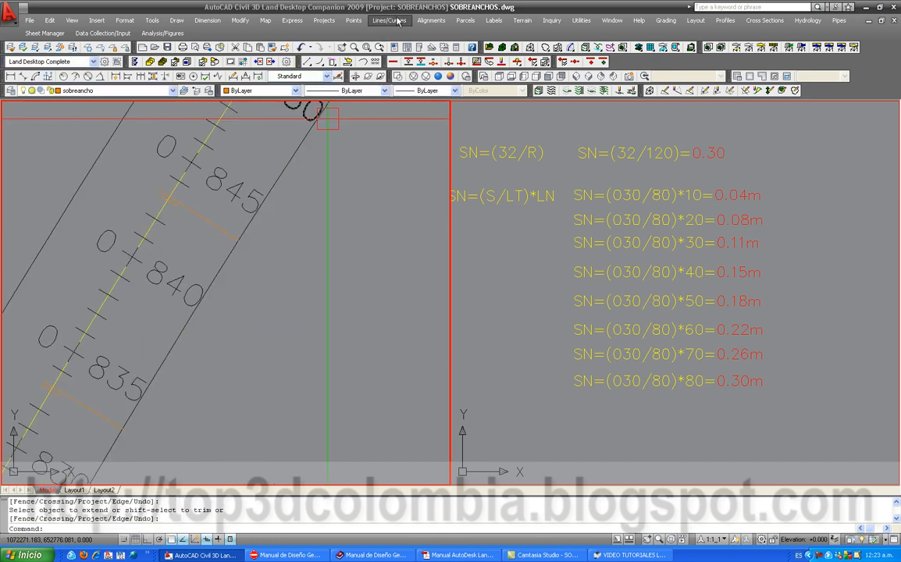
Lengthen the extended line near 0+843 by 0.11 beyond the inner road edge with the COGO line extension.
{"action": "left_click", "coordinate": [388, 20]}
{"action": "left_click", "coordinate": [418, 91]}
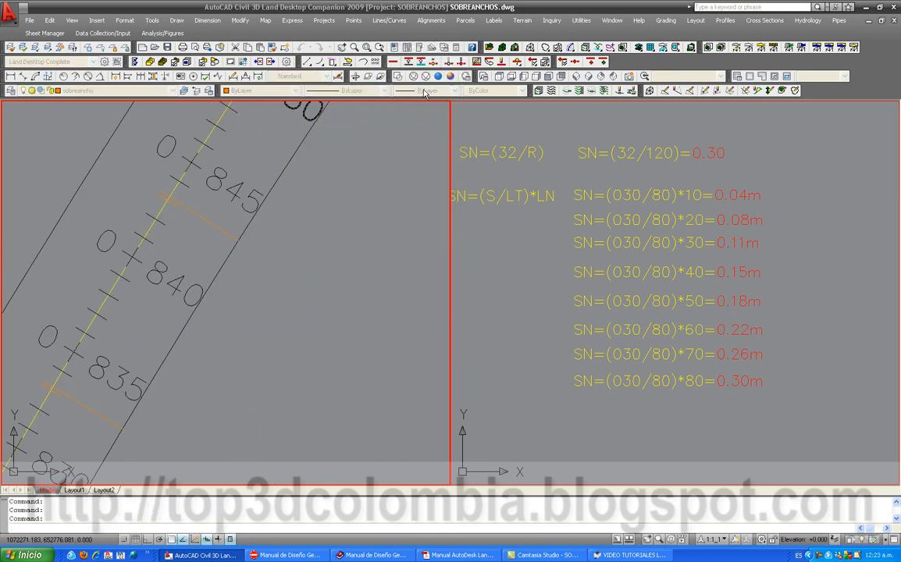
{"action": "scroll", "coordinate": [229, 234], "scroll_direction": "up", "scroll_amount": 5}
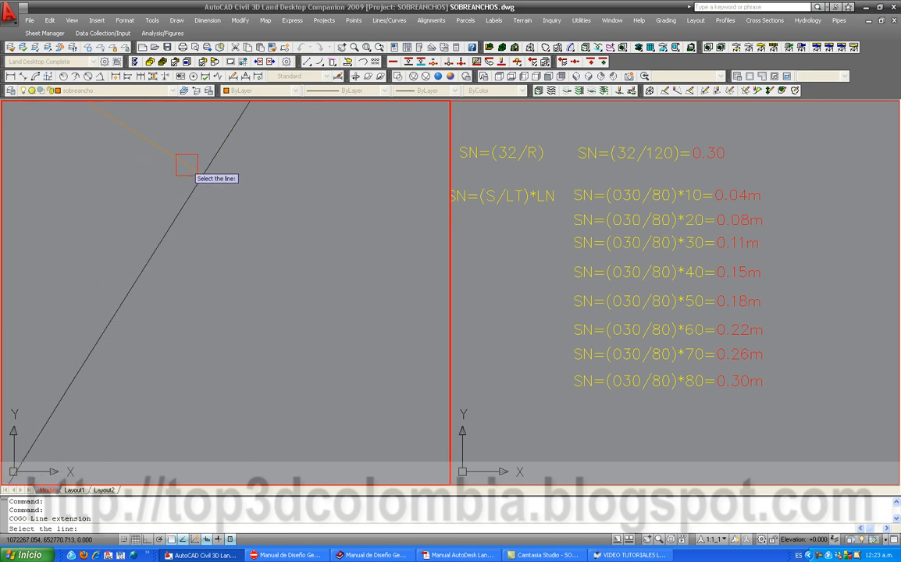
{"action": "left_click", "coordinate": [202, 175]}
{"action": "type", "text": ".1"}
{"action": "key", "text": "Return"}
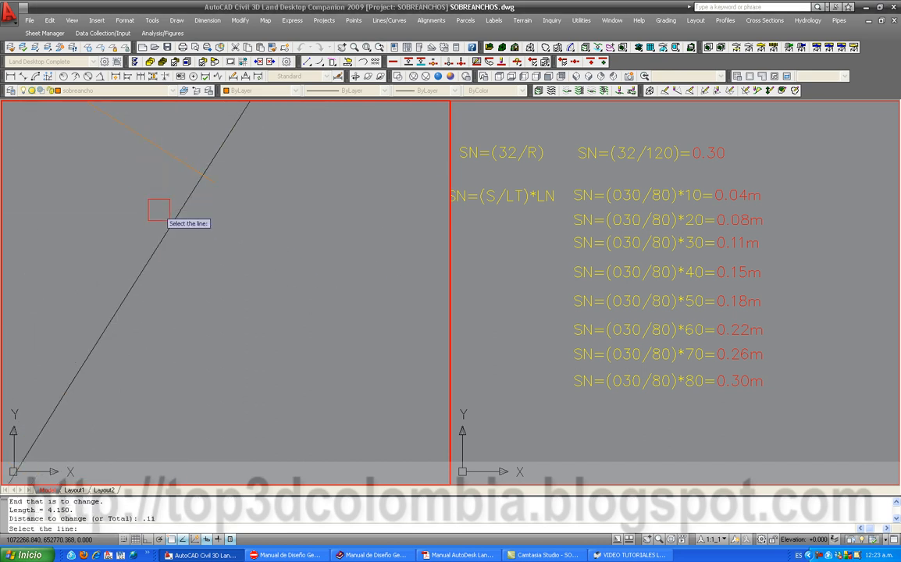
{"action": "key", "text": "Return"}
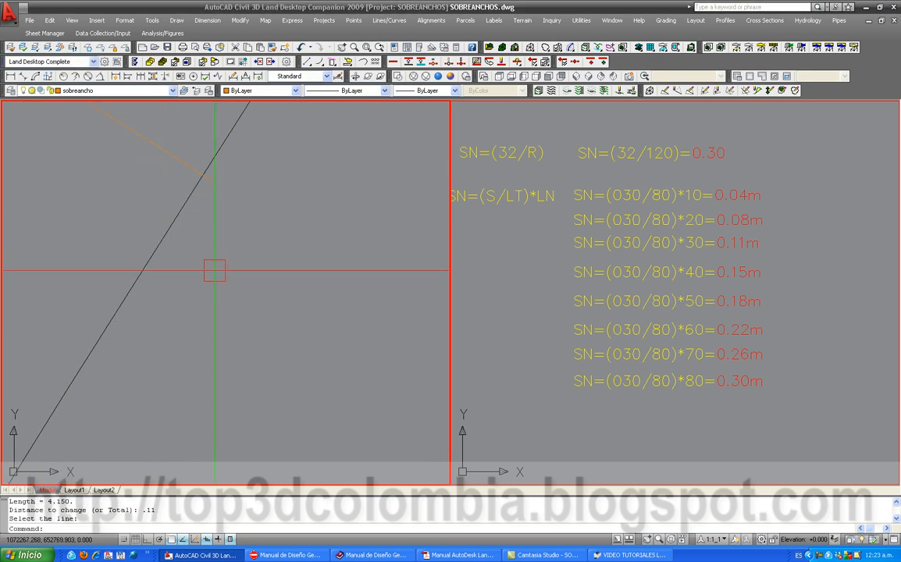
Draw a line over the centreline tick at station 0+853, from one end of the tick to the other.
{"action": "scroll", "coordinate": [217, 278], "scroll_direction": "down", "scroll_amount": 4}
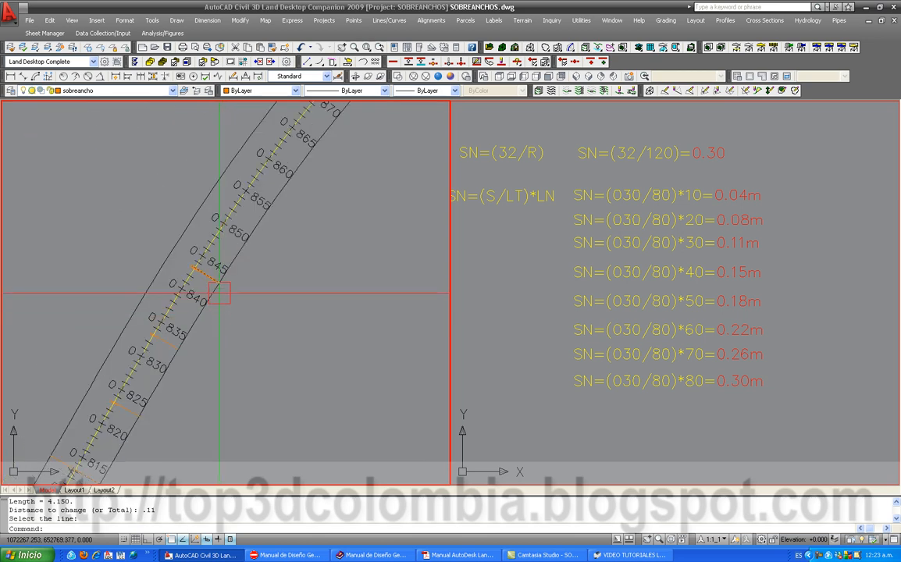
{"action": "scroll", "coordinate": [219, 293], "scroll_direction": "down", "scroll_amount": 4}
{"action": "scroll", "coordinate": [227, 390], "scroll_direction": "up", "scroll_amount": 5}
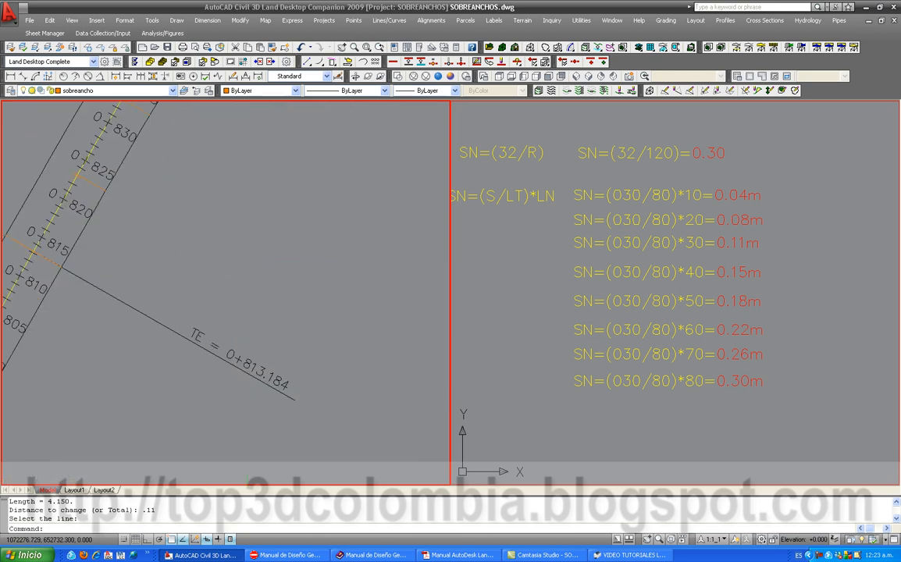
{"action": "scroll", "coordinate": [234, 335], "scroll_direction": "down", "scroll_amount": 2}
{"action": "middle_click_drag", "start_coordinate": [232, 359], "coordinate": [227, 414]}
{"action": "middle_click_drag", "start_coordinate": [231, 292], "coordinate": [210, 428]}
{"action": "scroll", "coordinate": [210, 427], "scroll_direction": "down", "scroll_amount": 2}
{"action": "scroll", "coordinate": [207, 273], "scroll_direction": "up", "scroll_amount": 6}
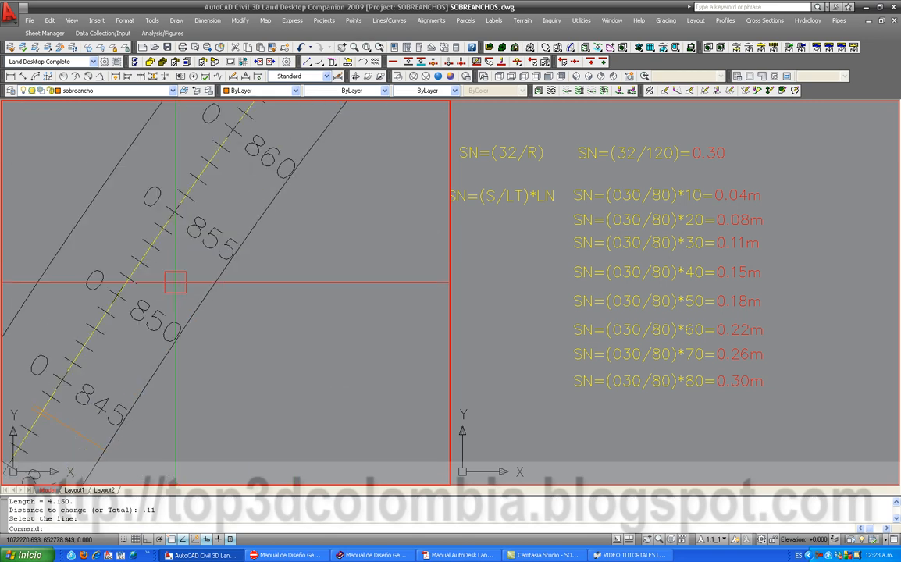
{"action": "type", "text": "l"}
{"action": "key", "text": "Return"}
{"action": "scroll", "coordinate": [117, 297], "scroll_direction": "up", "scroll_amount": 2}
{"action": "left_click", "coordinate": [116, 298]}
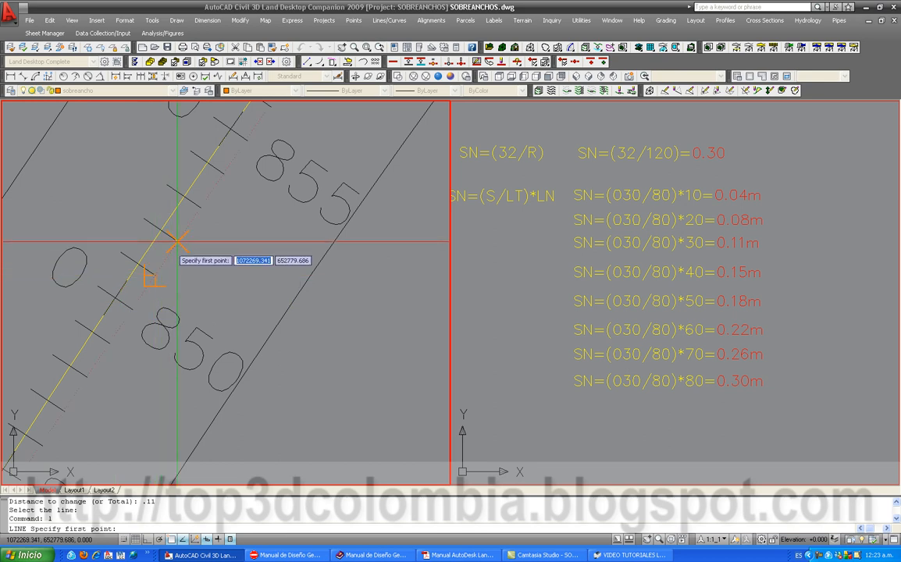
{"action": "left_click", "coordinate": [166, 185]}
{"action": "left_click", "coordinate": [199, 207]}
{"action": "key", "text": "Return"}
Offset the tick line at 0+853 by 0.18 towards the increasing stations.
{"action": "type", "text": "o"}
{"action": "key", "text": "Return"}
{"action": "type", "text": ".15"}
{"action": "key", "text": "Return"}
{"action": "scroll", "coordinate": [207, 203], "scroll_direction": "up", "scroll_amount": 3}
{"action": "left_click", "coordinate": [166, 205]}
{"action": "left_click", "coordinate": [171, 186]}
{"action": "key", "text": "Escape"}
Extend the offset line near 0+853 to the inner road edge.
{"action": "scroll", "coordinate": [194, 242], "scroll_direction": "down", "scroll_amount": 2}
{"action": "type", "text": "tr"}
{"action": "key", "text": "Return"}
{"action": "left_click", "coordinate": [373, 331]}
{"action": "key", "text": "Return"}
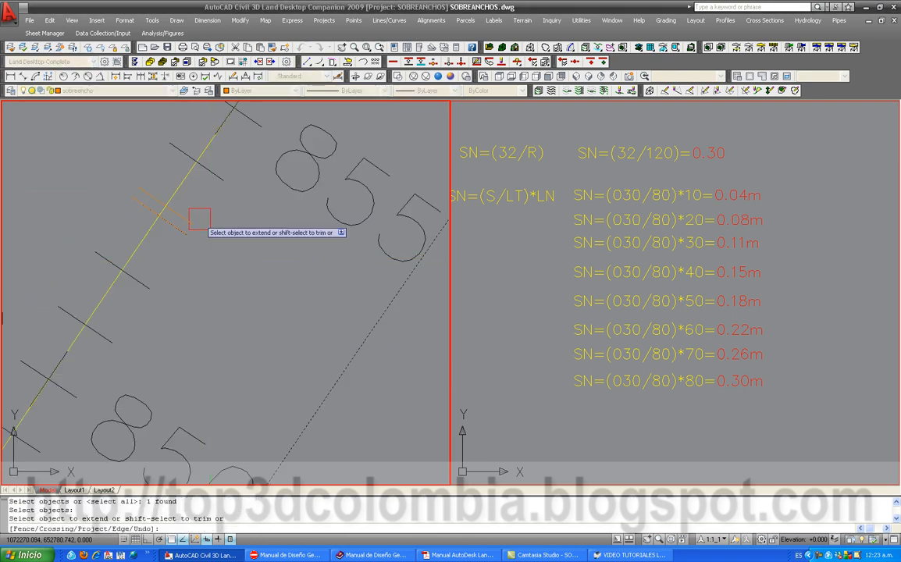
{"action": "key", "text": "Return"}
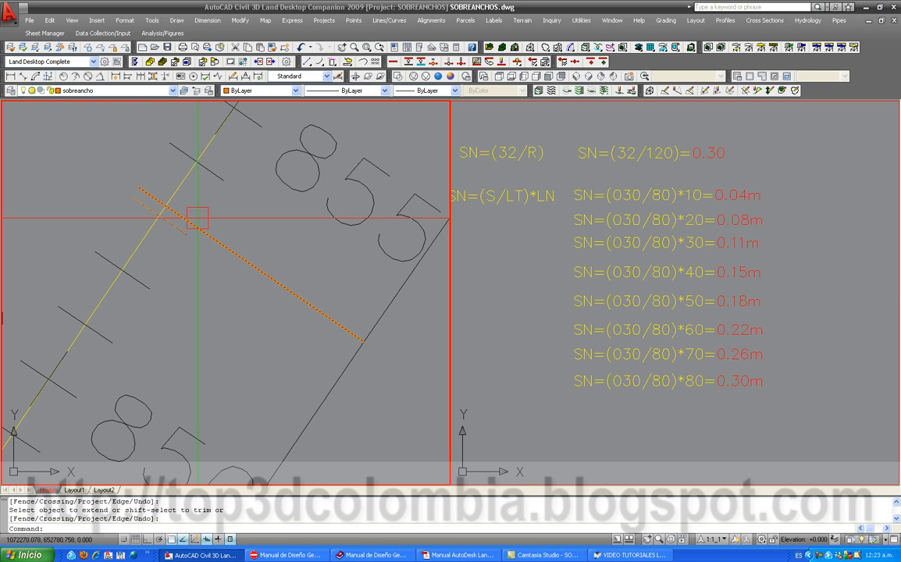
Lengthen the extended line near 0+853 by 0.15 beyond the inner road edge with the COGO line extension.
{"action": "left_click", "coordinate": [389, 20]}
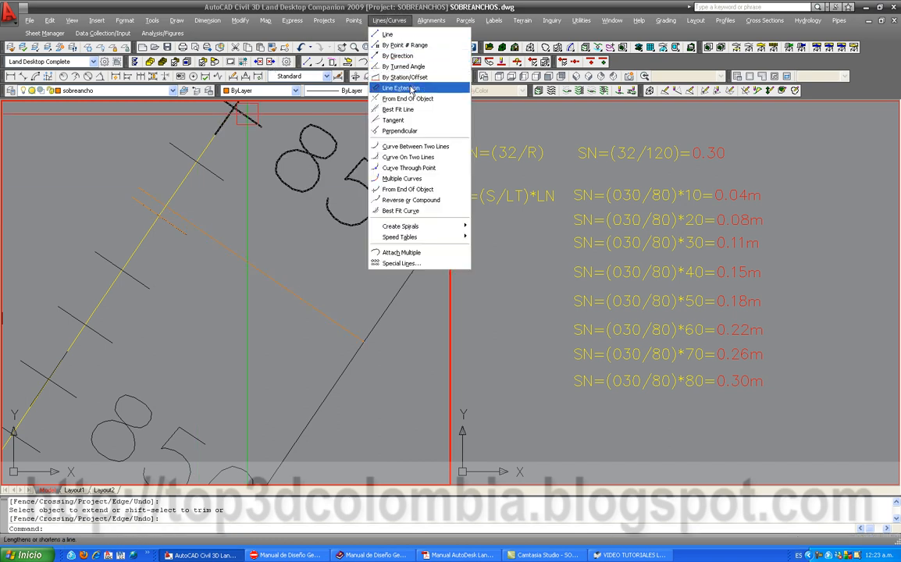
{"action": "left_click", "coordinate": [413, 88]}
{"action": "left_click", "coordinate": [364, 340]}
{"action": "type", "text": ".15"}
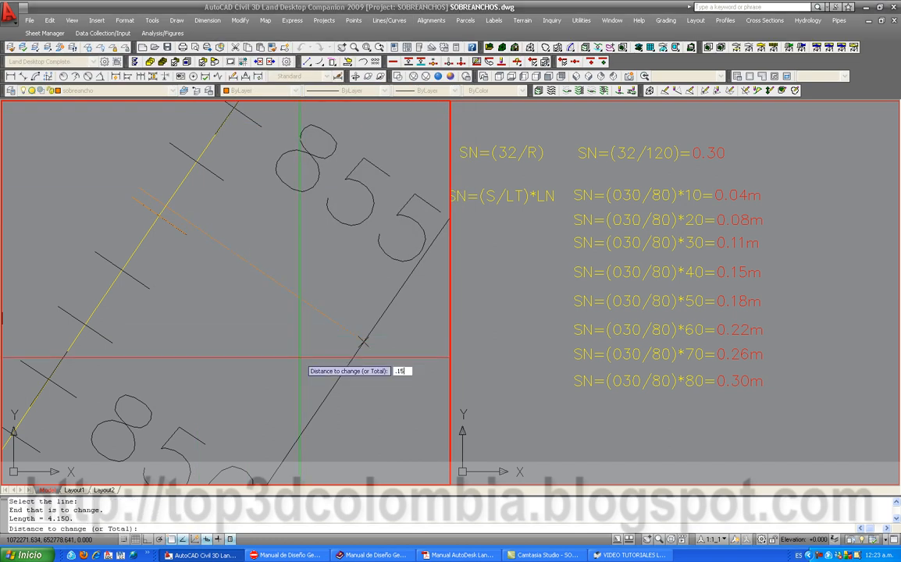
{"action": "key", "text": "Return"}
{"action": "key", "text": "Return"}
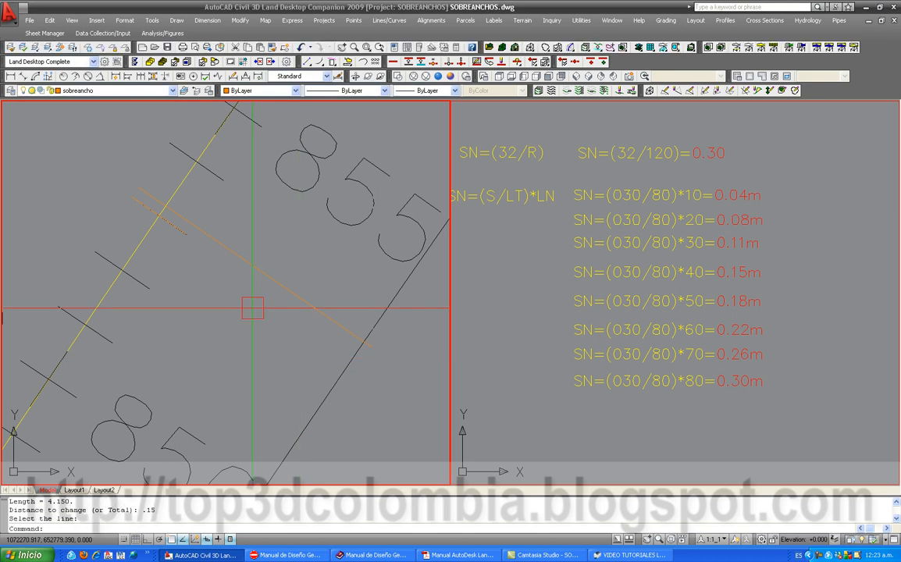
Draw a line over the centreline tick at station 0+863, from one end of the tick to the other.
{"action": "scroll", "coordinate": [248, 280], "scroll_direction": "down", "scroll_amount": 12}
{"action": "scroll", "coordinate": [285, 423], "scroll_direction": "up", "scroll_amount": 8}
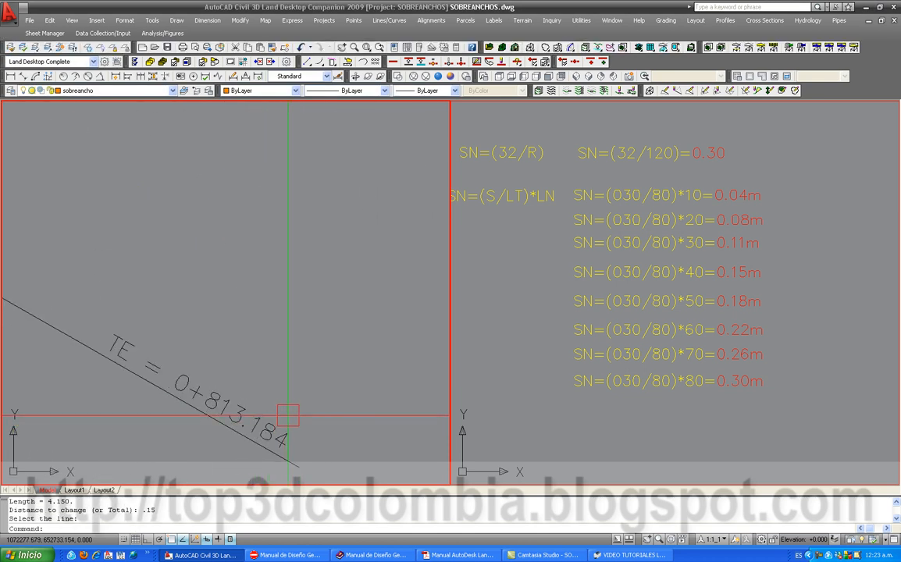
{"action": "scroll", "coordinate": [283, 328], "scroll_direction": "down", "scroll_amount": 4}
{"action": "scroll", "coordinate": [278, 294], "scroll_direction": "up", "scroll_amount": 7}
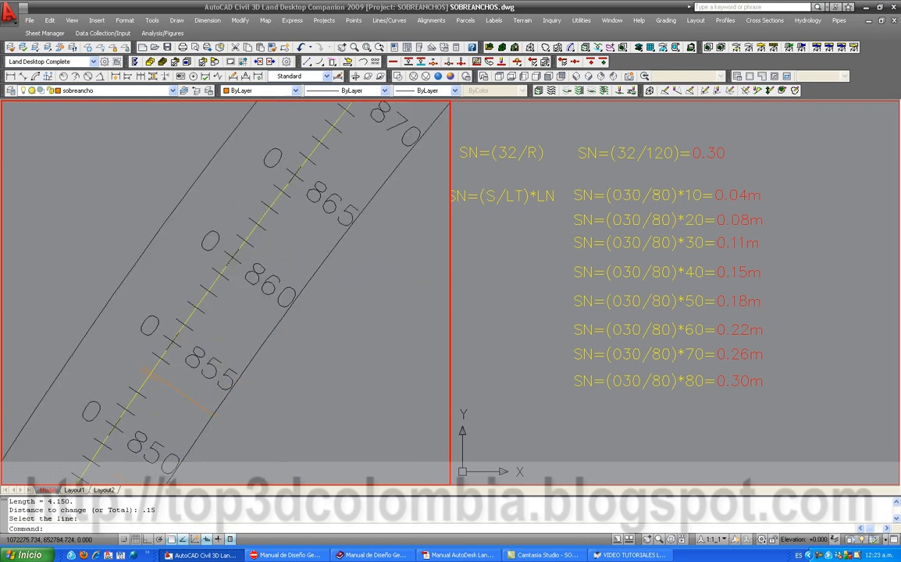
{"action": "type", "text": "l"}
{"action": "key", "text": "Return"}
{"action": "middle_click_drag", "start_coordinate": [250, 248], "coordinate": [215, 310]}
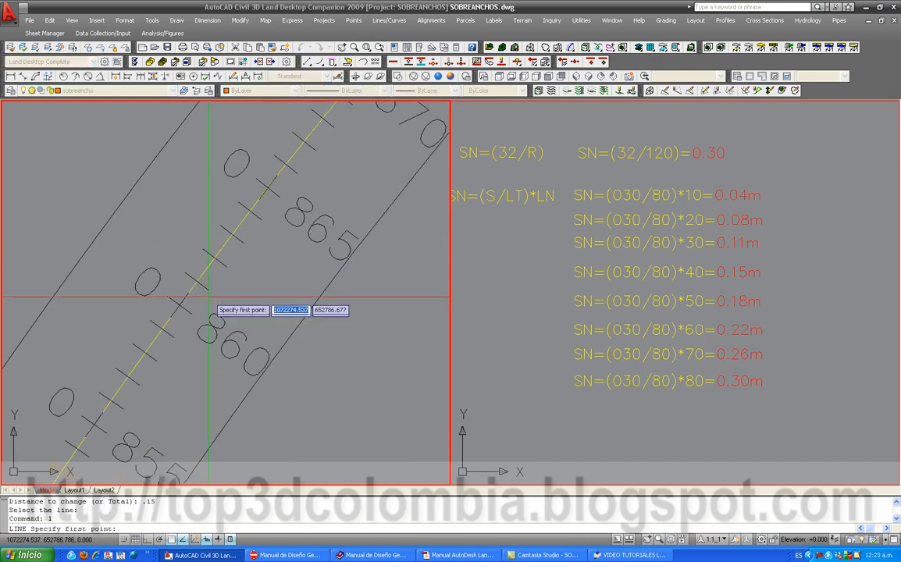
{"action": "left_click", "coordinate": [242, 242]}
{"action": "left_click", "coordinate": [220, 225]}
{"action": "key", "text": "Return"}
Offset the tick line at 0+863 by 0.18 towards the increasing stations.
{"action": "type", "text": "o"}
{"action": "key", "text": "Return"}
{"action": "type", "text": ".18"}
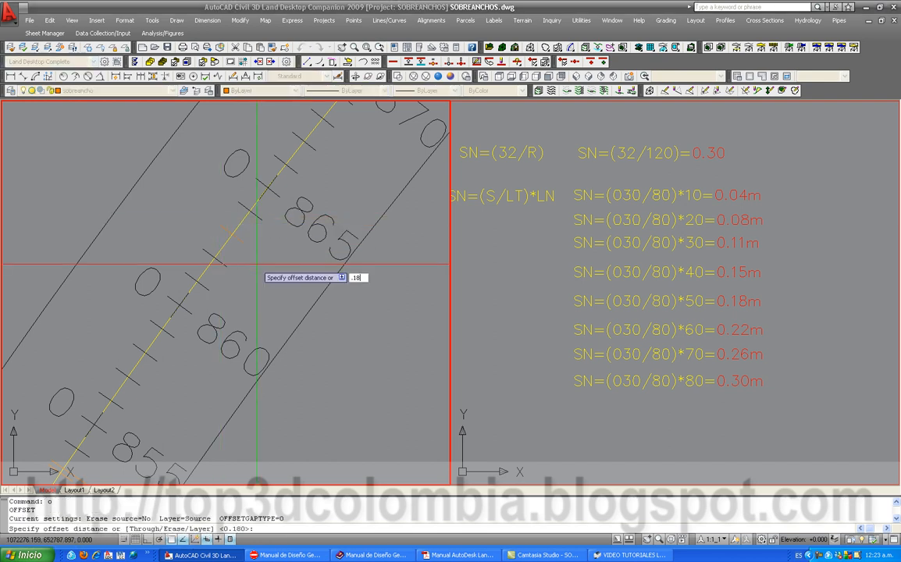
{"action": "key", "text": "Return"}
{"action": "scroll", "coordinate": [254, 243], "scroll_direction": "up", "scroll_amount": 5}
{"action": "left_click", "coordinate": [234, 241]}
{"action": "left_click", "coordinate": [241, 231]}
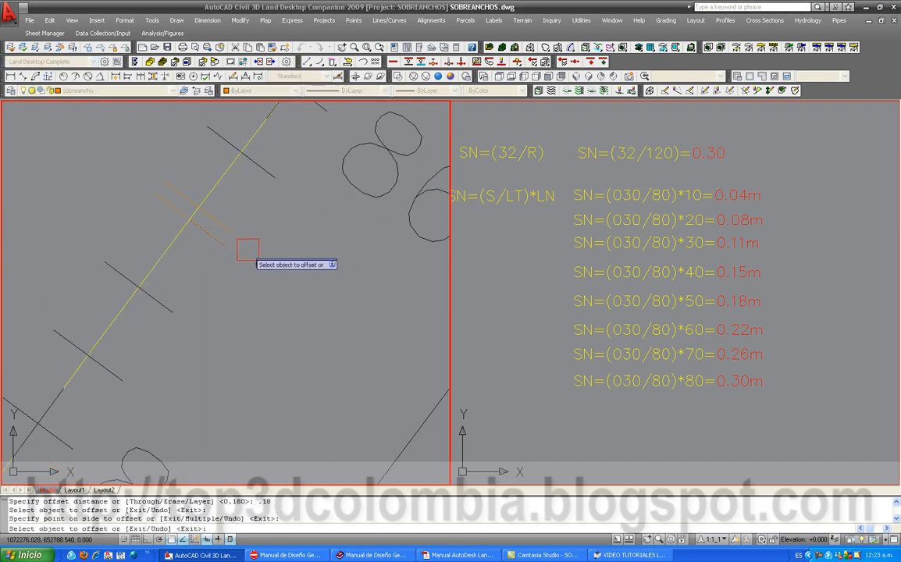
{"action": "key", "text": "Escape"}
Extend the offset line near 0+863 to the inner road edge.
{"action": "type", "text": "ex"}
{"action": "key", "text": "Return"}
{"action": "scroll", "coordinate": [251, 251], "scroll_direction": "down", "scroll_amount": 4}
{"action": "left_click", "coordinate": [296, 287]}
{"action": "key", "text": "Return"}
{"action": "scroll", "coordinate": [241, 244], "scroll_direction": "up", "scroll_amount": 1}
{"action": "scroll", "coordinate": [242, 245], "scroll_direction": "up", "scroll_amount": 5}
{"action": "left_click", "coordinate": [255, 245]}
{"action": "key", "text": "Return"}
{"action": "scroll", "coordinate": [255, 243], "scroll_direction": "down", "scroll_amount": 4}
{"action": "middle_click_drag", "start_coordinate": [256, 243], "coordinate": [216, 212]}
Lengthen the extended line near 0+863 by 0.18 beyond the inner road edge with the COGO line extension.
{"action": "left_click", "coordinate": [389, 20]}
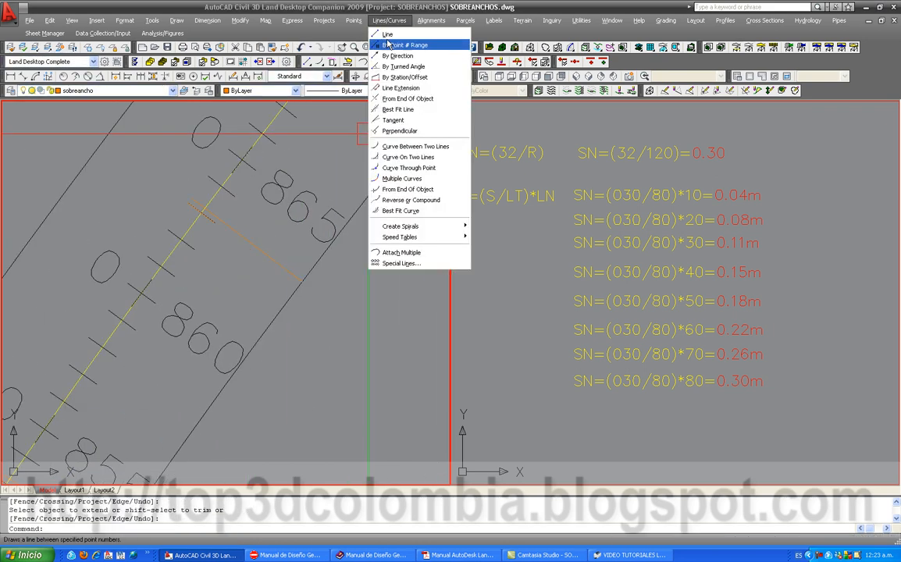
{"action": "left_click", "coordinate": [383, 90]}
{"action": "scroll", "coordinate": [251, 272], "scroll_direction": "up", "scroll_amount": 5}
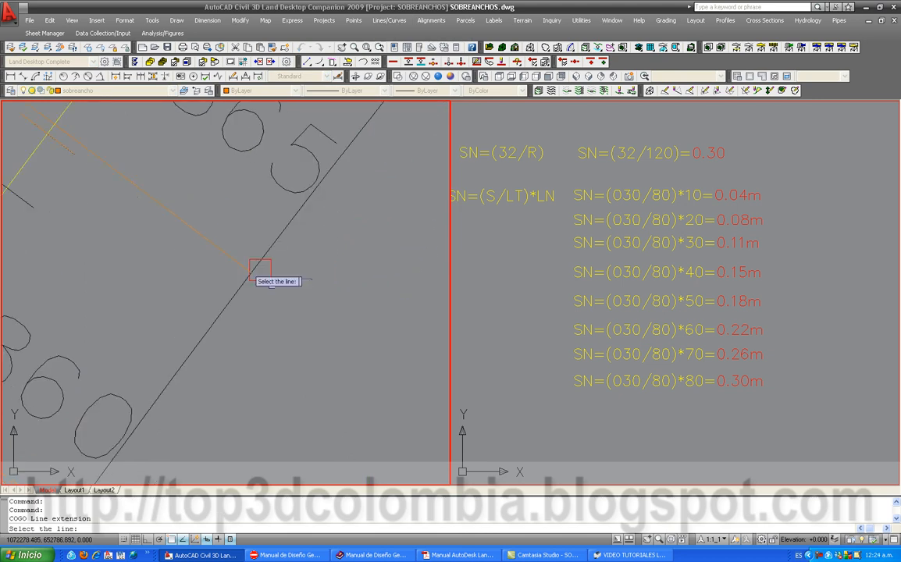
{"action": "left_click", "coordinate": [239, 271]}
{"action": "type", "text": ".18"}
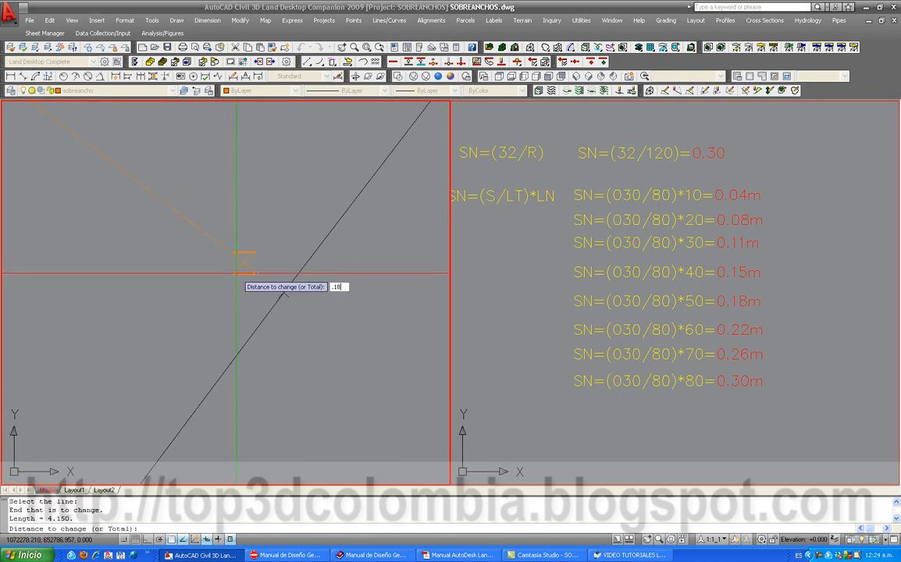
{"action": "key", "text": "Return"}
{"action": "key", "text": "Return"}
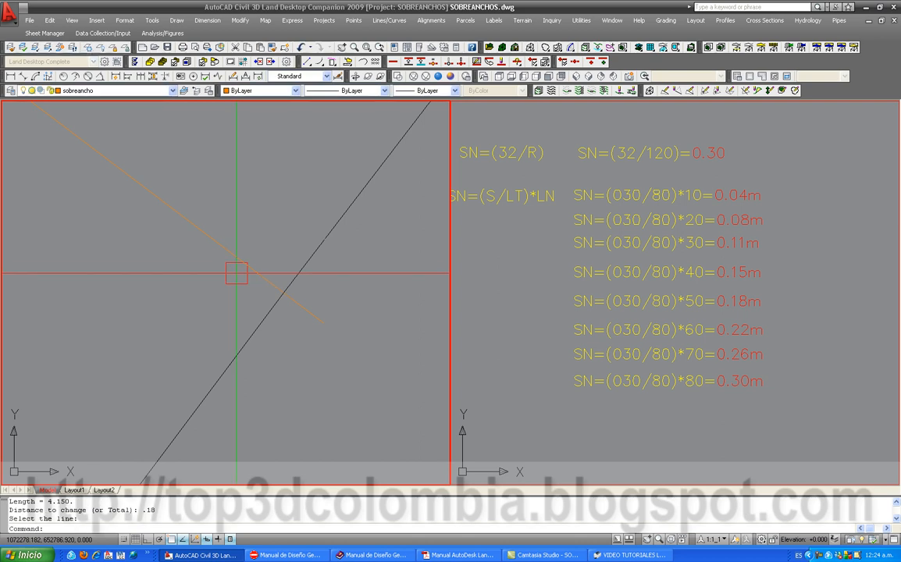
Draw a line over the centreline tick at station 0+873, from one end of the tick to the other.
{"action": "scroll", "coordinate": [272, 249], "scroll_direction": "down", "scroll_amount": 6}
{"action": "middle_click_drag", "start_coordinate": [274, 313], "coordinate": [265, 146]}
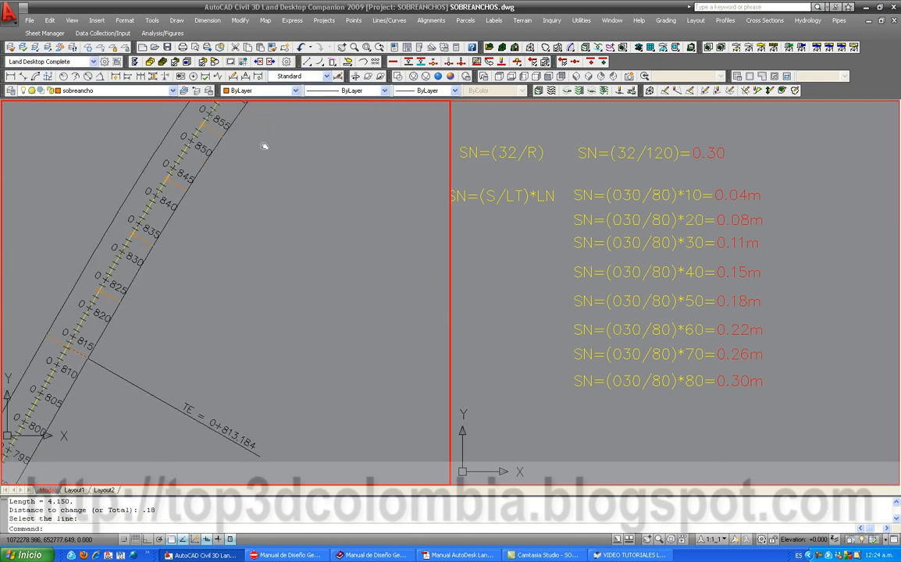
{"action": "scroll", "coordinate": [254, 434], "scroll_direction": "up", "scroll_amount": 2}
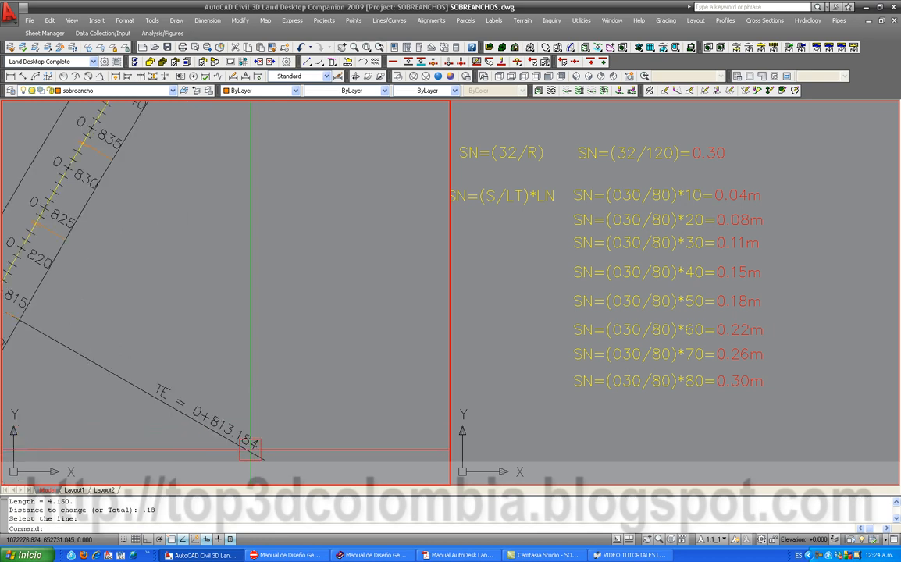
{"action": "scroll", "coordinate": [250, 449], "scroll_direction": "down", "scroll_amount": 3}
{"action": "scroll", "coordinate": [277, 242], "scroll_direction": "up", "scroll_amount": 4}
{"action": "scroll", "coordinate": [227, 296], "scroll_direction": "up", "scroll_amount": 2}
{"action": "type", "text": "l"}
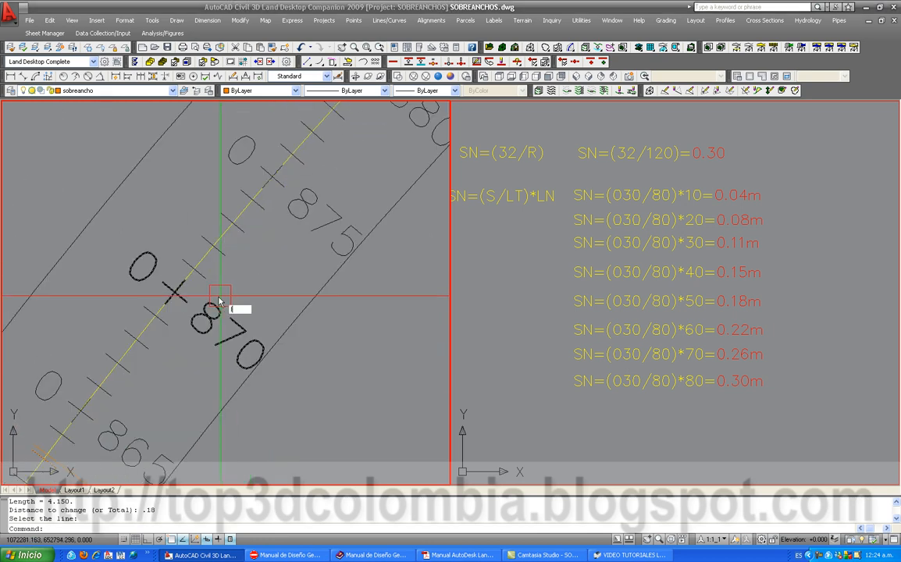
{"action": "key", "text": "Return"}
{"action": "scroll", "coordinate": [205, 281], "scroll_direction": "up", "scroll_amount": 3}
{"action": "left_click", "coordinate": [260, 182]}
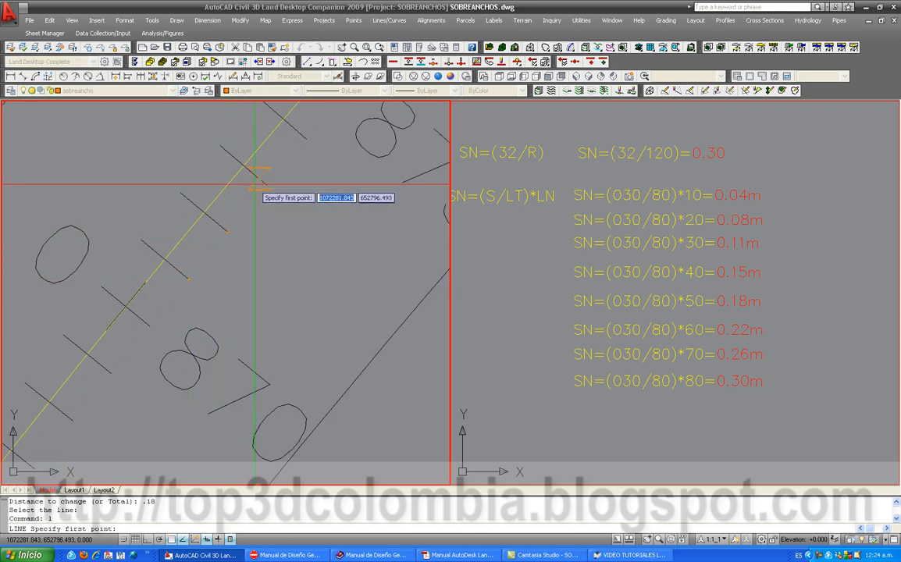
{"action": "key", "text": "Escape"}
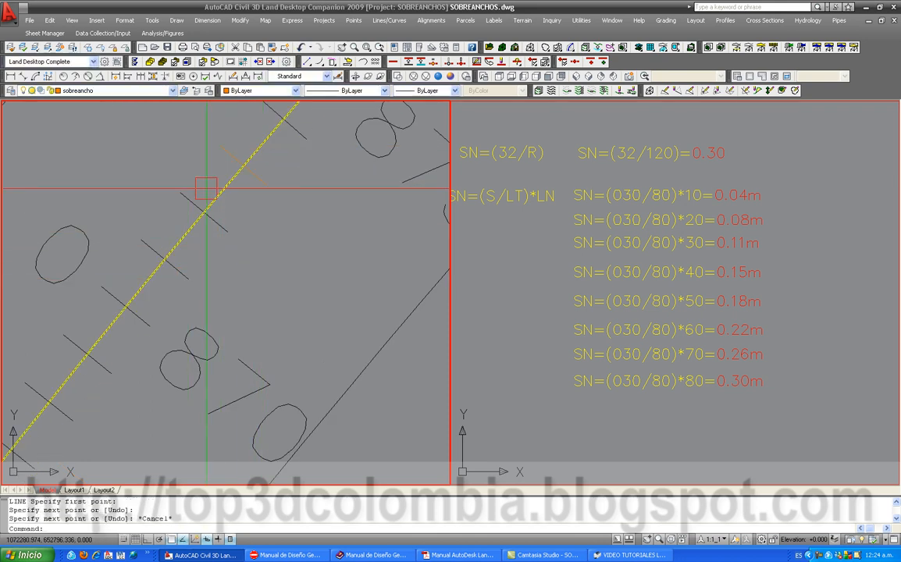
{"action": "type", "text": "o"}
{"action": "key", "text": "Return"}
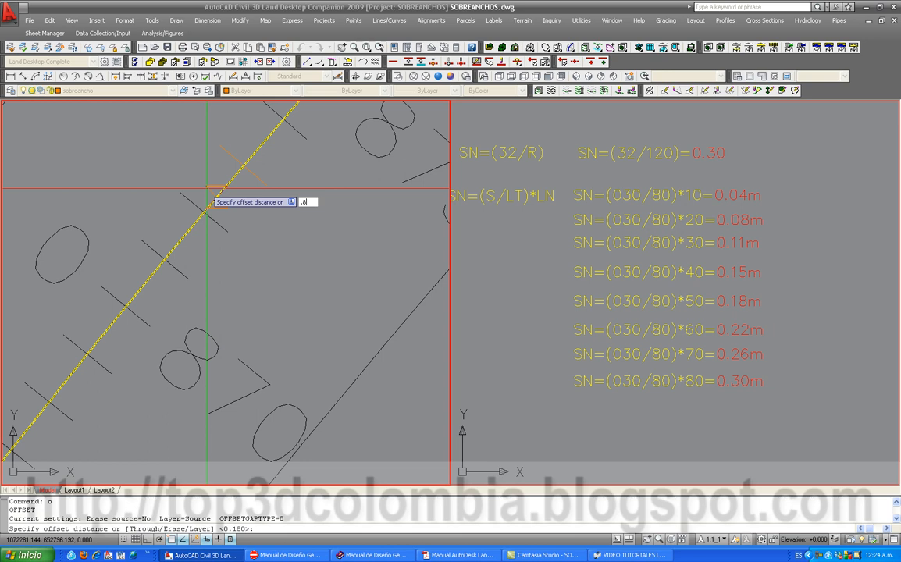
{"action": "key", "text": "Return"}
{"action": "key", "text": "Escape"}
{"action": "key", "text": "Escape"}
Offset the tick line at 0+873 slightly towards the increasing stations.
{"action": "type", "text": "o"}
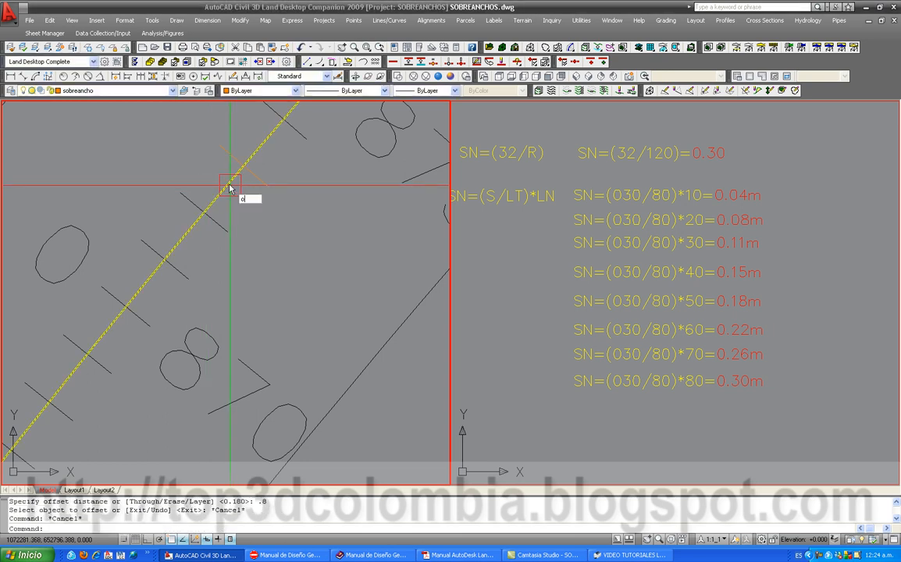
{"action": "key", "text": "Return"}
{"action": "type", "text": "."}
{"action": "key", "text": "Return"}
{"action": "middle_click_drag", "start_coordinate": [264, 186], "coordinate": [201, 301]}
{"action": "scroll", "coordinate": [201, 301], "scroll_direction": "up", "scroll_amount": 3}
{"action": "left_click", "coordinate": [201, 290]}
{"action": "left_click", "coordinate": [214, 256]}
{"action": "scroll", "coordinate": [227, 250], "scroll_direction": "down", "scroll_amount": 4}
{"action": "key", "text": "Escape"}
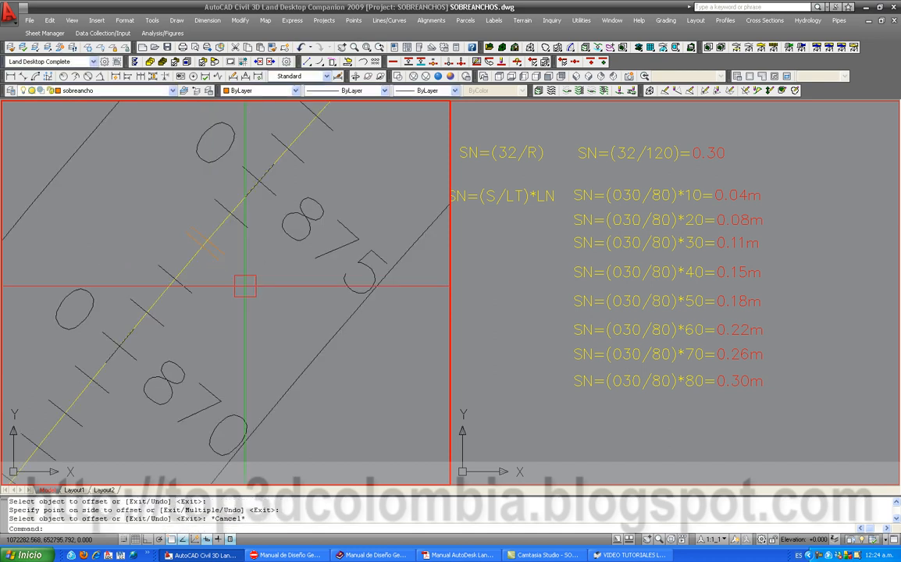
Extend the offset line near 0+873 to the inner road edge.
{"action": "type", "text": "ex"}
{"action": "key", "text": "Return"}
{"action": "left_click", "coordinate": [336, 346]}
{"action": "key", "text": "Return"}
{"action": "scroll", "coordinate": [211, 245], "scroll_direction": "up", "scroll_amount": 3}
{"action": "key", "text": "Return"}
{"action": "scroll", "coordinate": [265, 247], "scroll_direction": "down", "scroll_amount": 4}
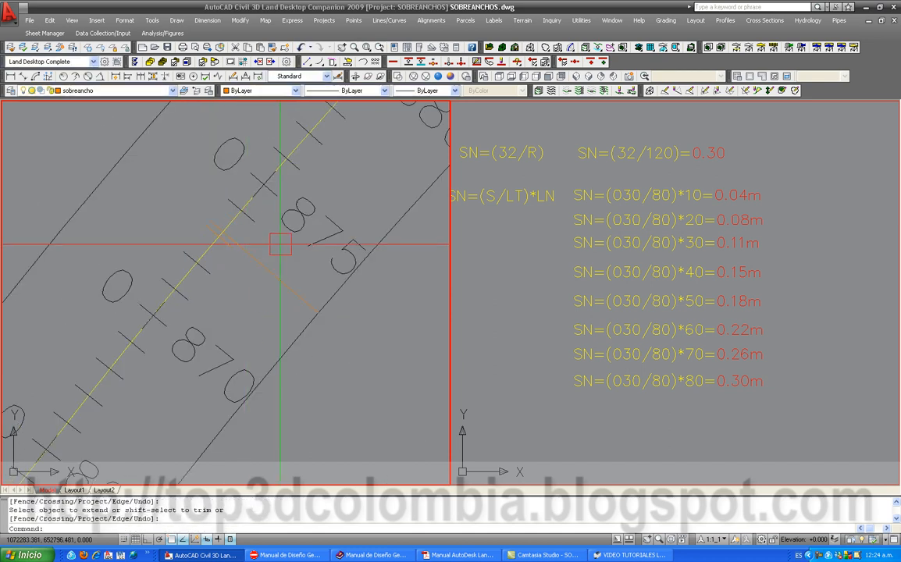
Lengthen the extended line near 0+873 by 0.22 beyond the inner road edge with the COGO line extension.
{"action": "left_click", "coordinate": [386, 21]}
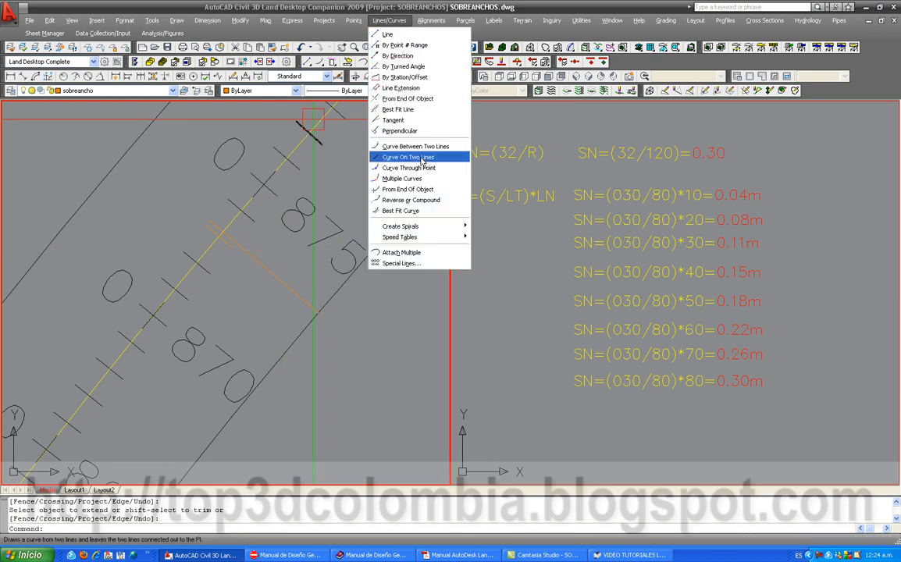
{"action": "left_click", "coordinate": [420, 88]}
{"action": "scroll", "coordinate": [362, 284], "scroll_direction": "up", "scroll_amount": 5}
{"action": "left_click", "coordinate": [303, 317]}
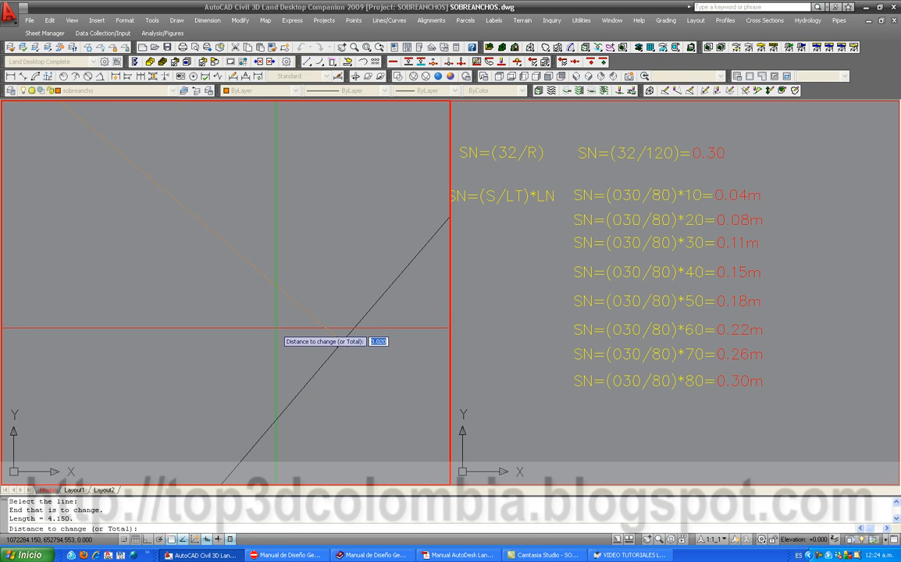
{"action": "type", "text": ".22"}
{"action": "key", "text": "Return"}
{"action": "scroll", "coordinate": [265, 328], "scroll_direction": "up", "scroll_amount": 4}
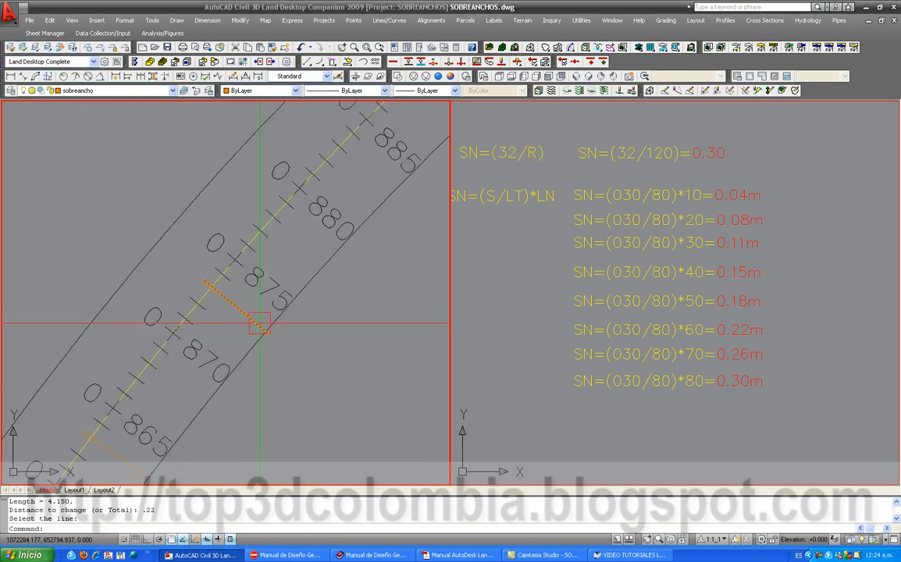
Draw a line over the centreline tick at station 0+883, from one end of the tick to the other.
{"action": "type", "text": "l"}
{"action": "key", "text": "Return"}
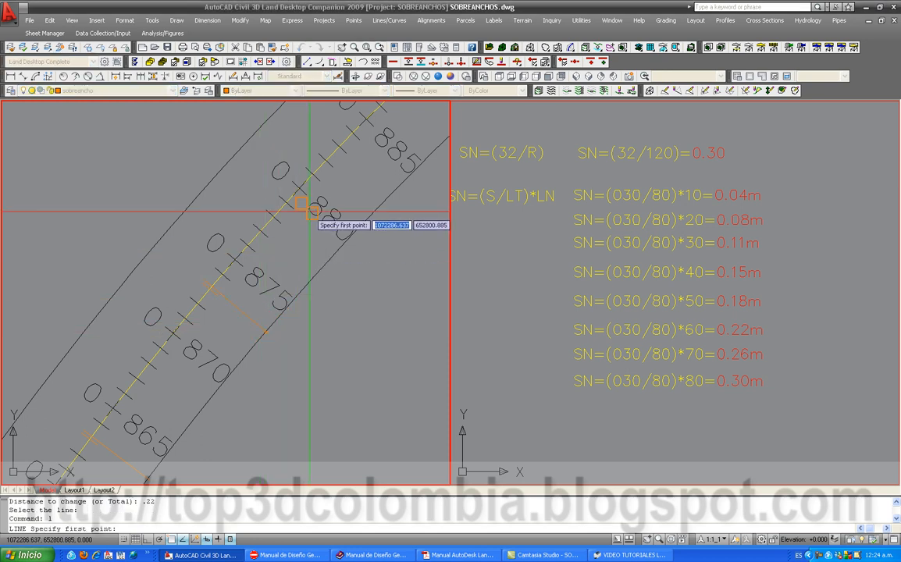
{"action": "scroll", "coordinate": [308, 213], "scroll_direction": "up", "scroll_amount": 2}
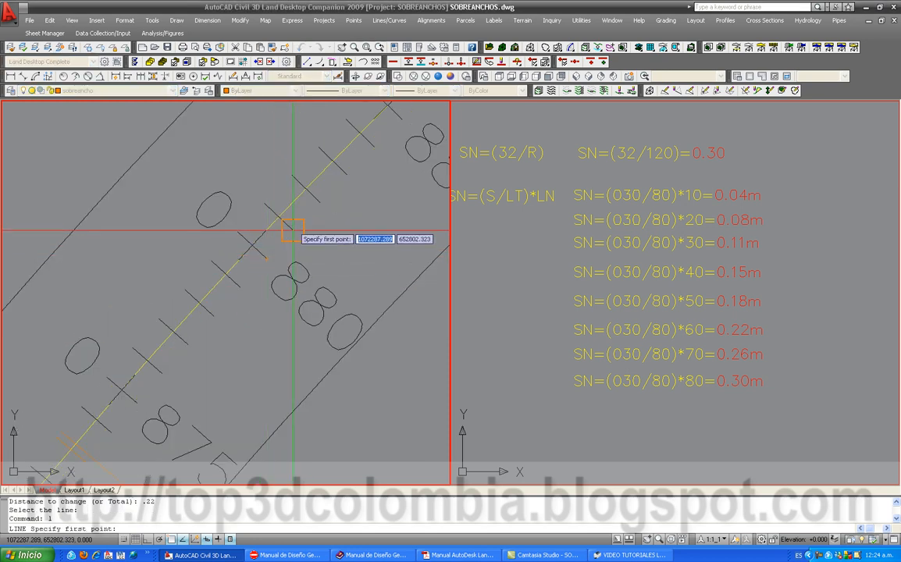
{"action": "left_click", "coordinate": [348, 174]}
{"action": "left_click", "coordinate": [319, 147]}
{"action": "key", "text": "Escape"}
Offset the tick line at 0+883 by 0.18 towards the increasing stations.
{"action": "middle_click_drag", "start_coordinate": [327, 205], "coordinate": [239, 264]}
{"action": "type", "text": "o"}
{"action": "key", "text": "Return"}
{"action": "type", "text": ".18"}
{"action": "key", "text": "Return"}
{"action": "scroll", "coordinate": [262, 233], "scroll_direction": "up", "scroll_amount": 5}
{"action": "left_click", "coordinate": [254, 227]}
{"action": "left_click", "coordinate": [277, 208]}
{"action": "key", "text": "Escape"}
Extend the offset line near 0+883 to the inner road edge.
{"action": "scroll", "coordinate": [281, 233], "scroll_direction": "down", "scroll_amount": 6}
{"action": "type", "text": "e"}
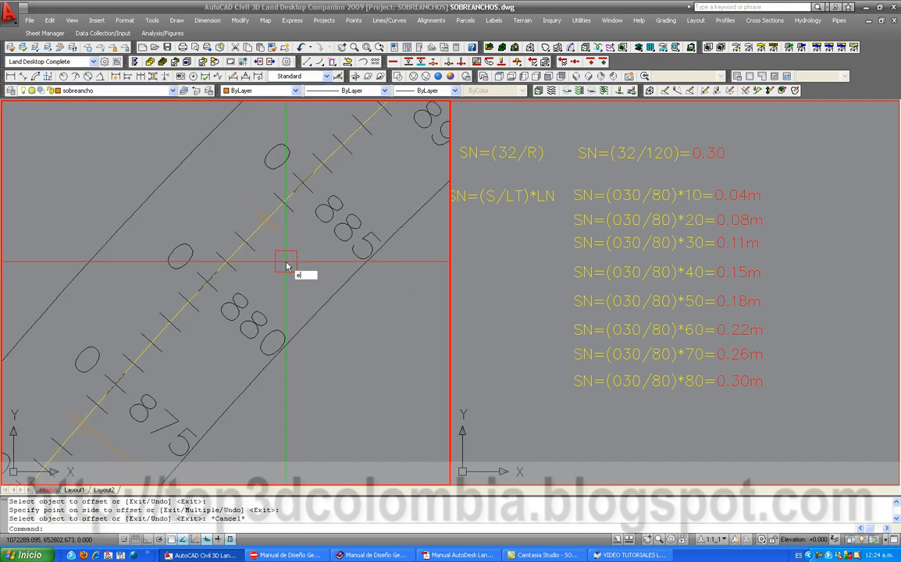
{"action": "type", "text": "x"}
{"action": "key", "text": "Return"}
{"action": "left_click", "coordinate": [326, 315]}
{"action": "key", "text": "Return"}
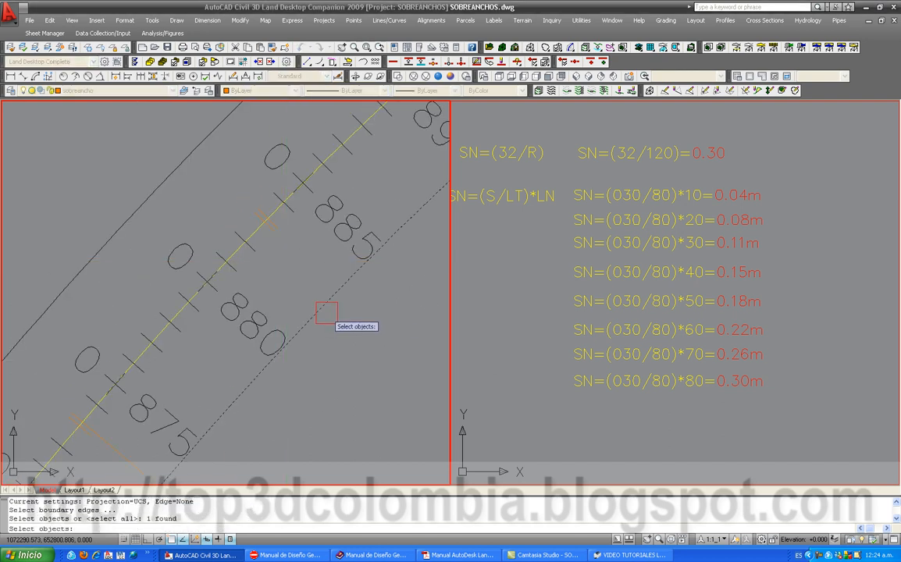
{"action": "scroll", "coordinate": [275, 209], "scroll_direction": "up", "scroll_amount": 6}
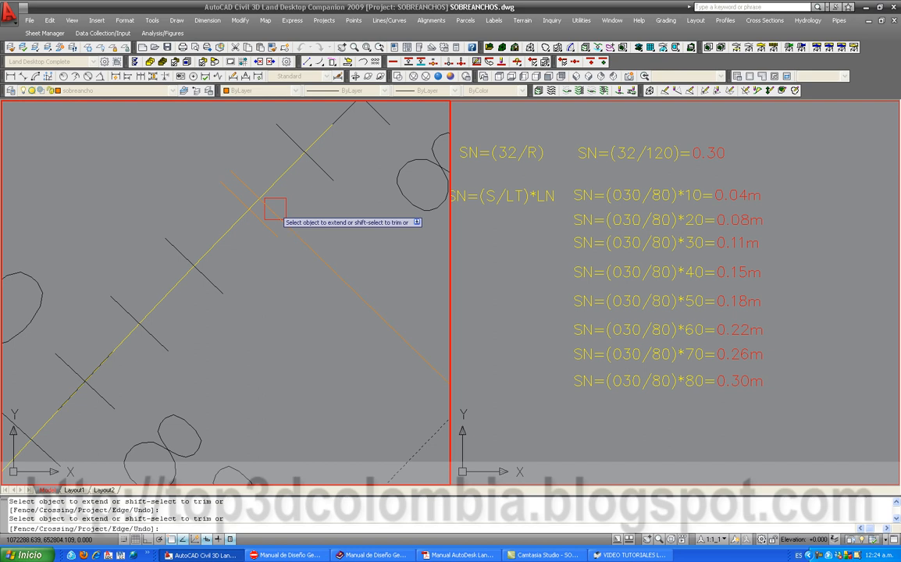
{"action": "key", "text": "Escape"}
Lengthen the extended line near 0+883 by 0.26 beyond the inner road edge with the COGO line extension.
{"action": "scroll", "coordinate": [274, 209], "scroll_direction": "down", "scroll_amount": 2}
{"action": "middle_click_drag", "start_coordinate": [314, 321], "coordinate": [227, 273]}
{"action": "left_click", "coordinate": [396, 21]}
{"action": "left_click", "coordinate": [401, 146]}
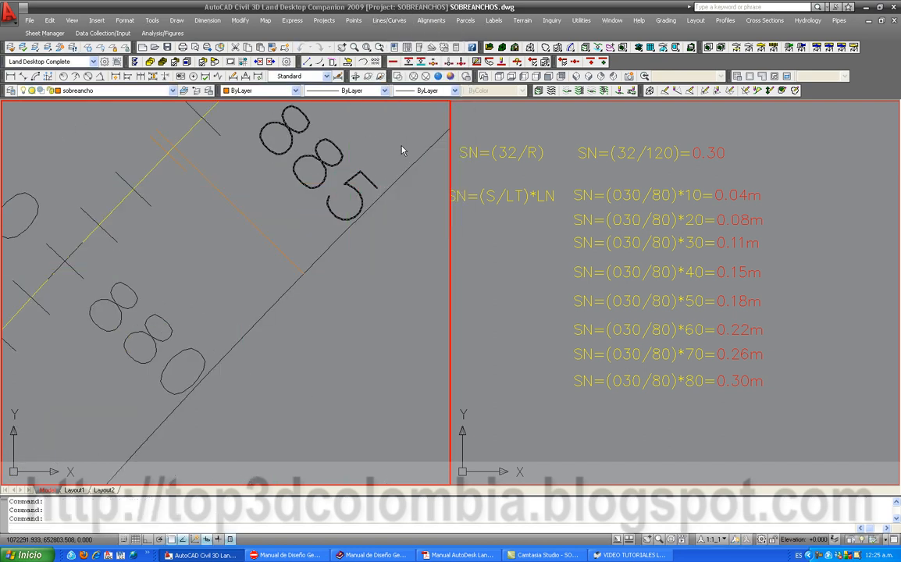
{"action": "scroll", "coordinate": [344, 263], "scroll_direction": "up", "scroll_amount": 5}
{"action": "left_click", "coordinate": [192, 277]}
{"action": "type", "text": ".26"}
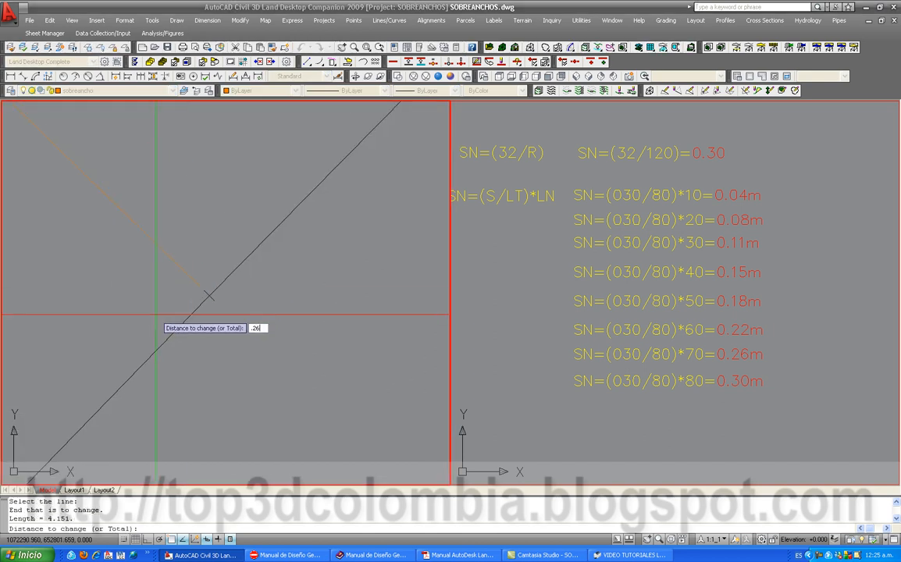
{"action": "key", "text": "Return"}
{"action": "key", "text": "Return"}
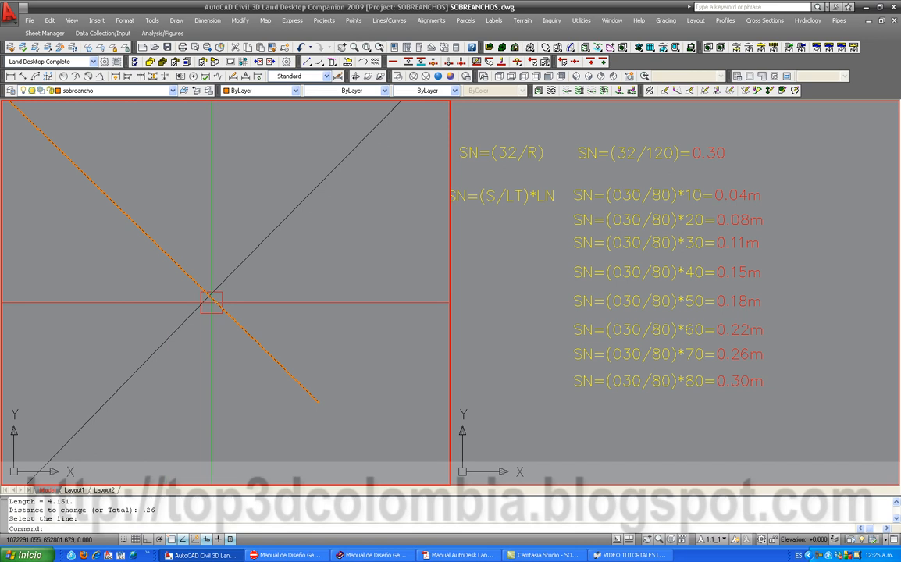
{"action": "scroll", "coordinate": [211, 303], "scroll_direction": "down", "scroll_amount": 12}
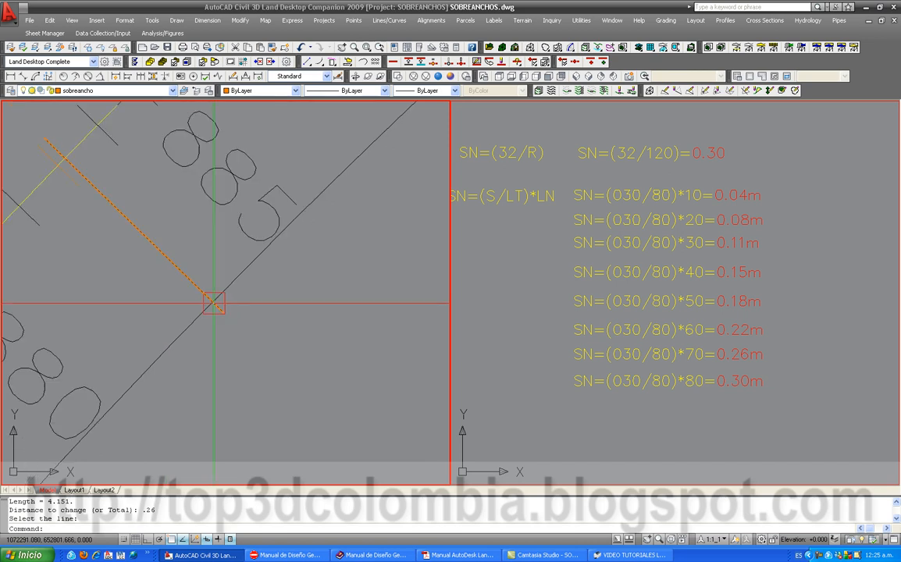
Review the widening marks along the inner road edge between TE 0+813.184 and EC 0+893.184.
{"action": "middle_click_drag", "start_coordinate": [203, 382], "coordinate": [277, 247]}
{"action": "scroll", "coordinate": [273, 237], "scroll_direction": "down", "scroll_amount": 4}
{"action": "scroll", "coordinate": [259, 235], "scroll_direction": "up", "scroll_amount": 7}
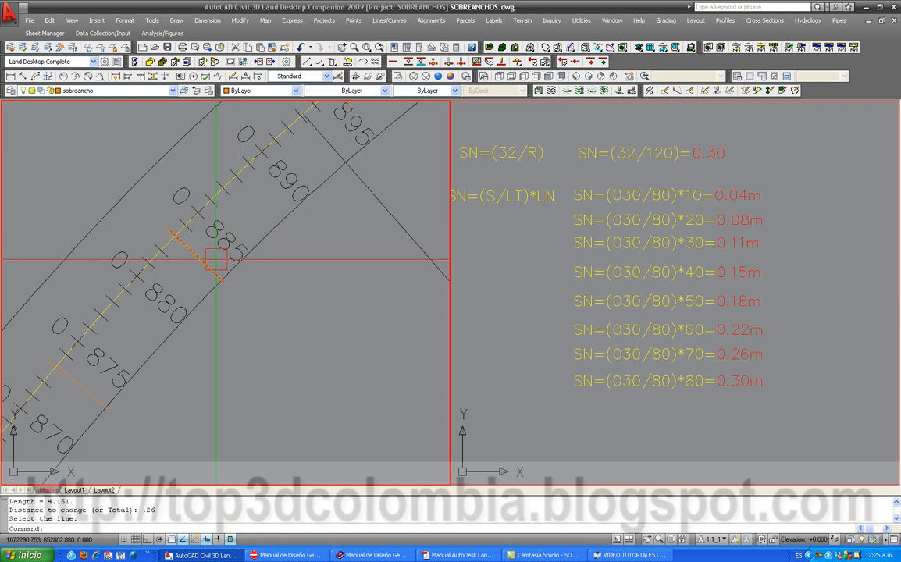
{"action": "scroll", "coordinate": [252, 147], "scroll_direction": "down", "scroll_amount": 5}
{"action": "scroll", "coordinate": [197, 392], "scroll_direction": "up", "scroll_amount": 6}
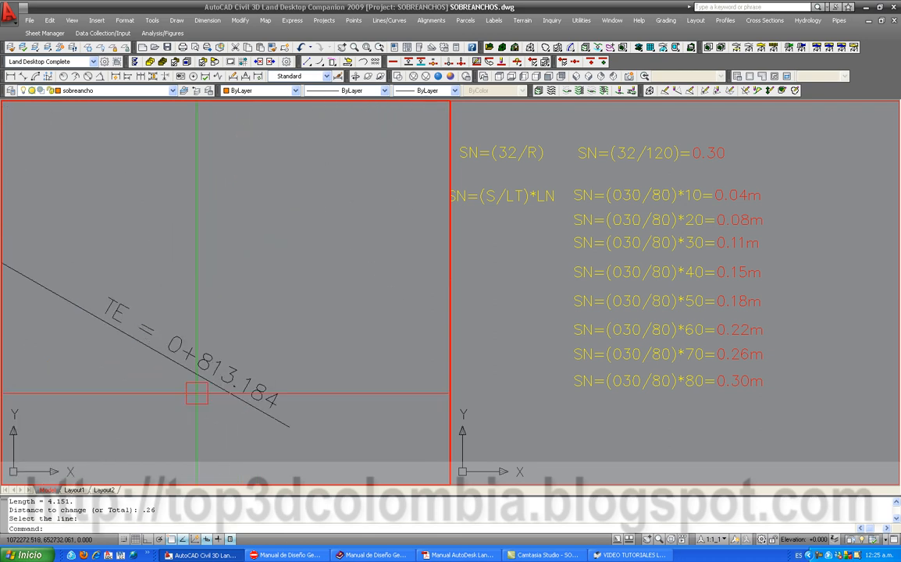
{"action": "scroll", "coordinate": [197, 391], "scroll_direction": "down", "scroll_amount": 5}
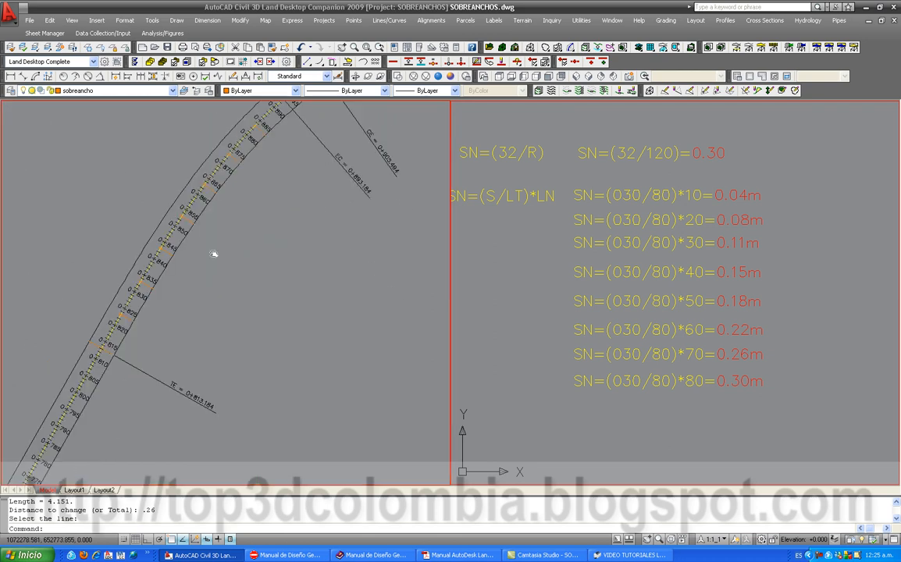
{"action": "scroll", "coordinate": [223, 151], "scroll_direction": "up", "scroll_amount": 6}
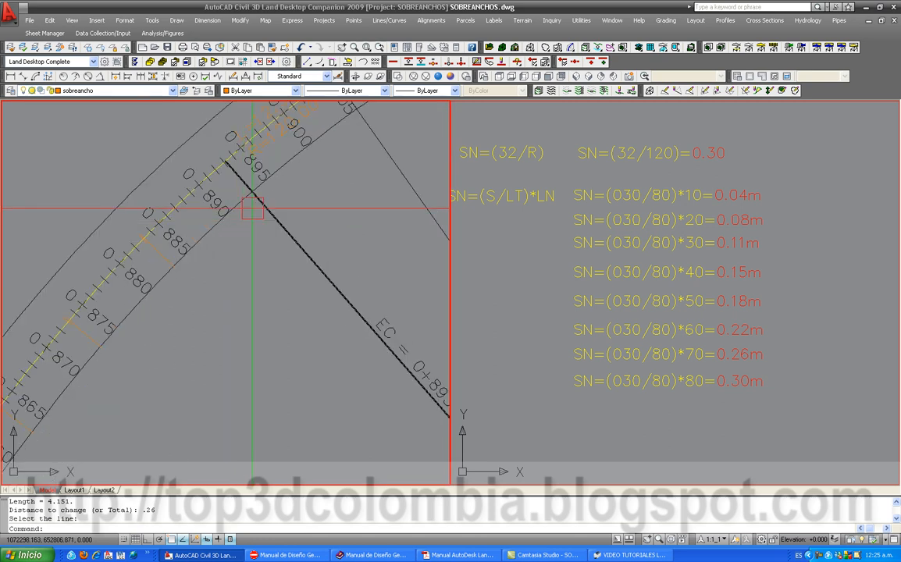
{"action": "scroll", "coordinate": [259, 207], "scroll_direction": "down", "scroll_amount": 2}
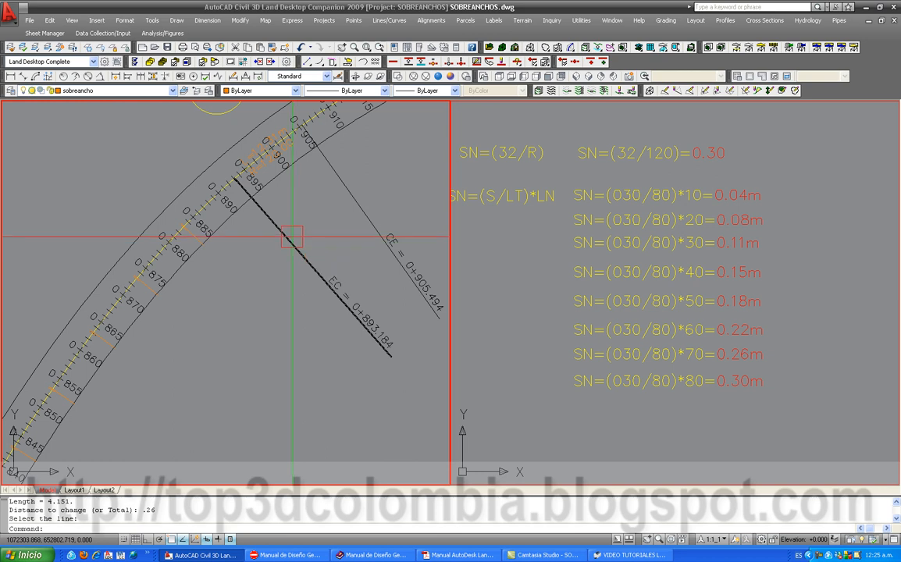
Draw a line along the EC 0+893.184 station line, from the centreline to the inner road edge.
{"action": "type", "text": "l"}
{"action": "key", "text": "Return"}
{"action": "scroll", "coordinate": [249, 207], "scroll_direction": "up", "scroll_amount": 4}
{"action": "scroll", "coordinate": [236, 188], "scroll_direction": "up", "scroll_amount": 3}
{"action": "scroll", "coordinate": [225, 223], "scroll_direction": "down", "scroll_amount": 3}
{"action": "scroll", "coordinate": [226, 190], "scroll_direction": "up", "scroll_amount": 2}
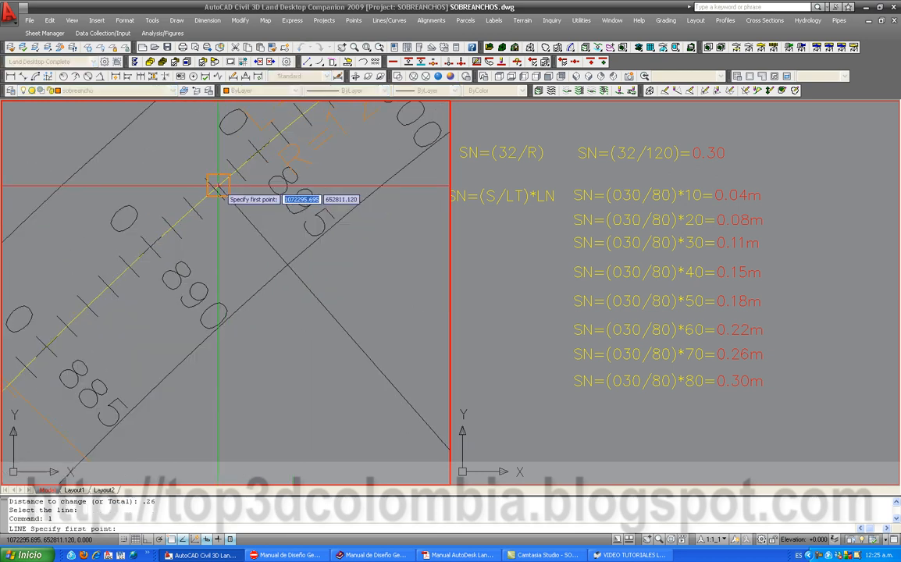
{"action": "left_click", "coordinate": [218, 186]}
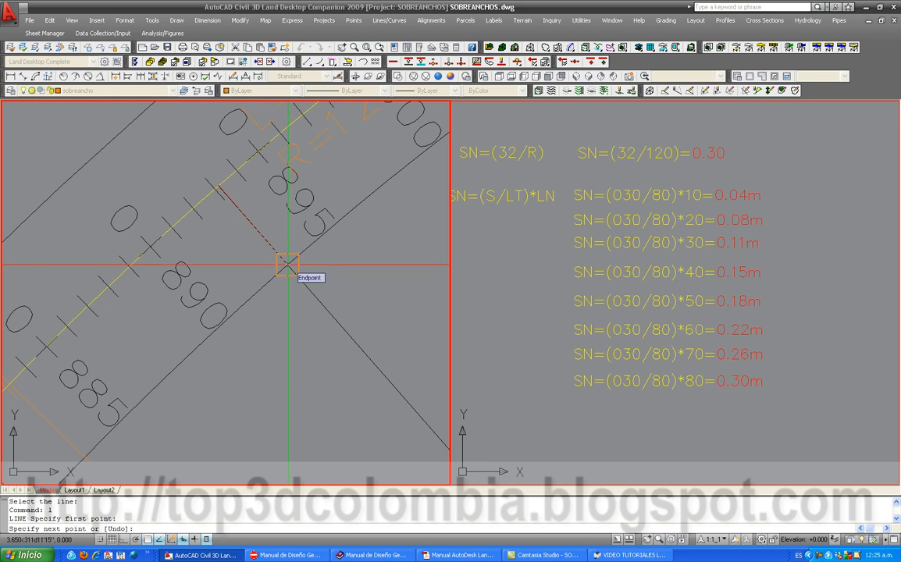
{"action": "key", "text": "Escape"}
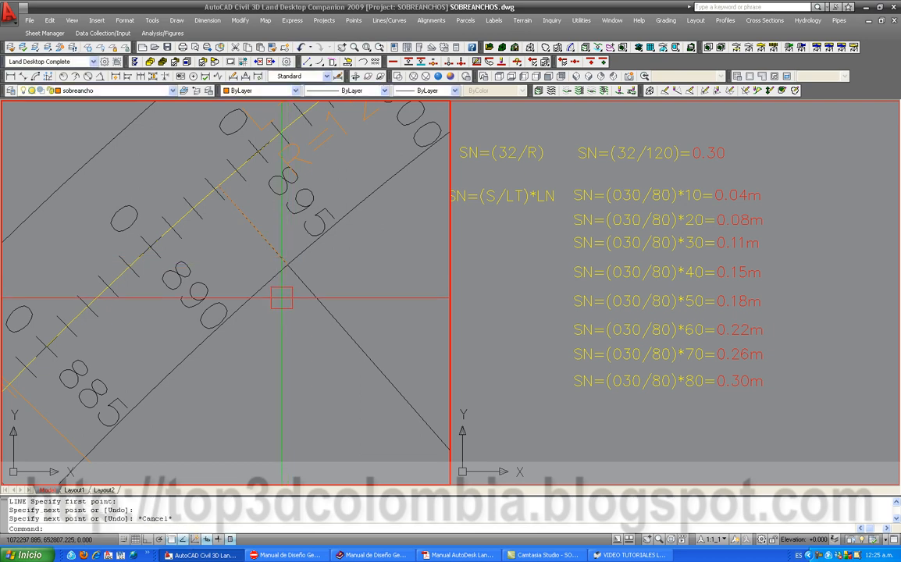
Lengthen the line at EC 0+893.184 by 0.3 beyond the inner road edge with the COGO line extension.
{"action": "left_click", "coordinate": [390, 21]}
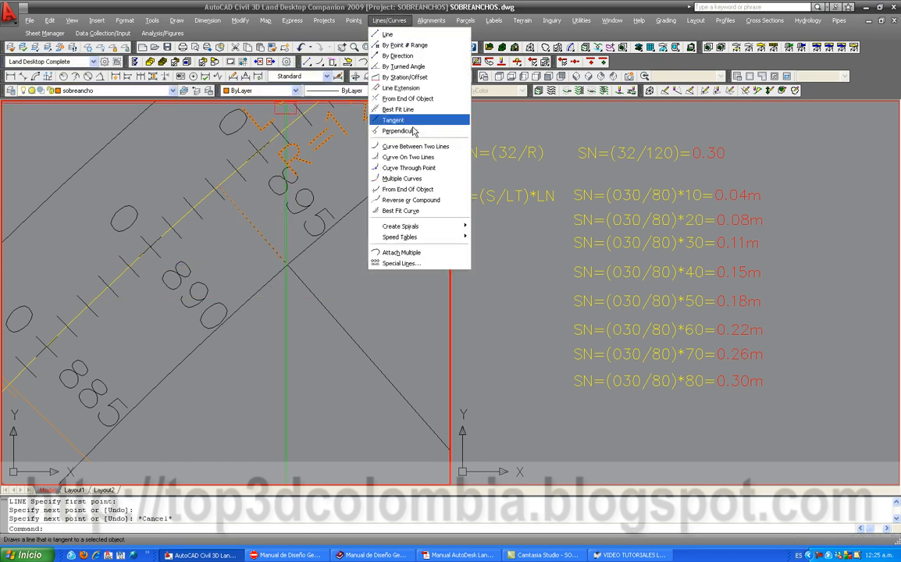
{"action": "left_click", "coordinate": [401, 88]}
{"action": "left_click", "coordinate": [278, 251]}
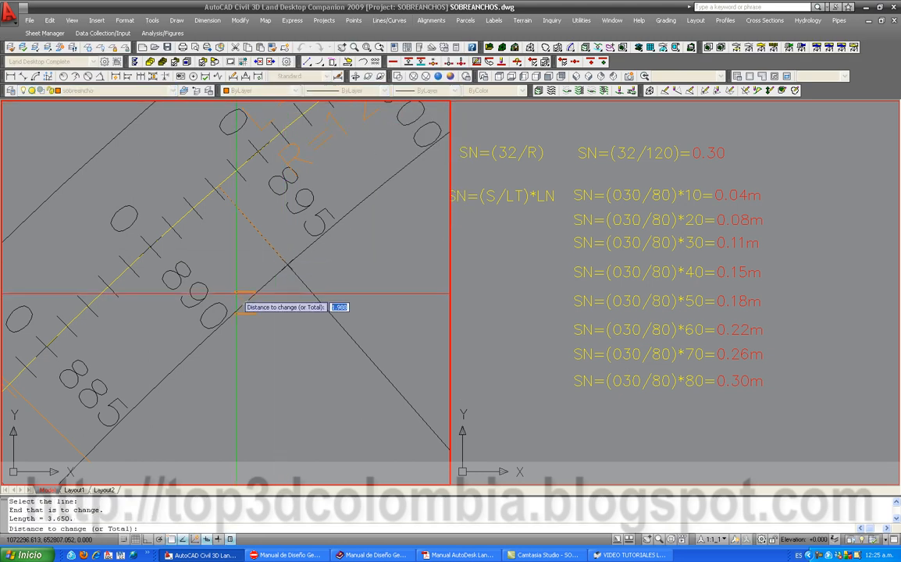
{"action": "type", "text": ".3"}
{"action": "key", "text": "Return"}
{"action": "key", "text": "Return"}
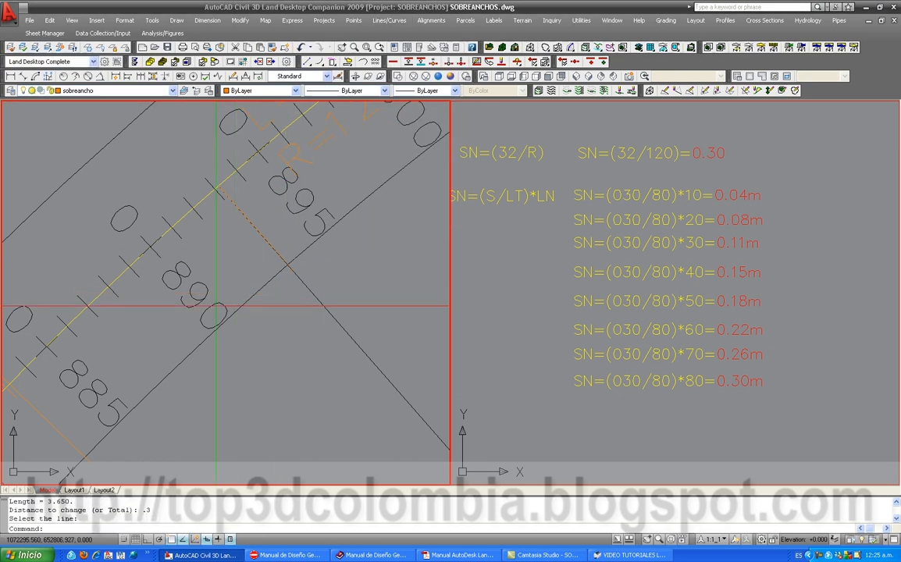
Offset the circular curve's centreline arc by 3.95 towards the inner road edge, between EC 0+893.184 and CE 0+905.494.
{"action": "scroll", "coordinate": [193, 326], "scroll_direction": "down", "scroll_amount": 2}
{"action": "middle_click_drag", "start_coordinate": [259, 317], "coordinate": [208, 316]}
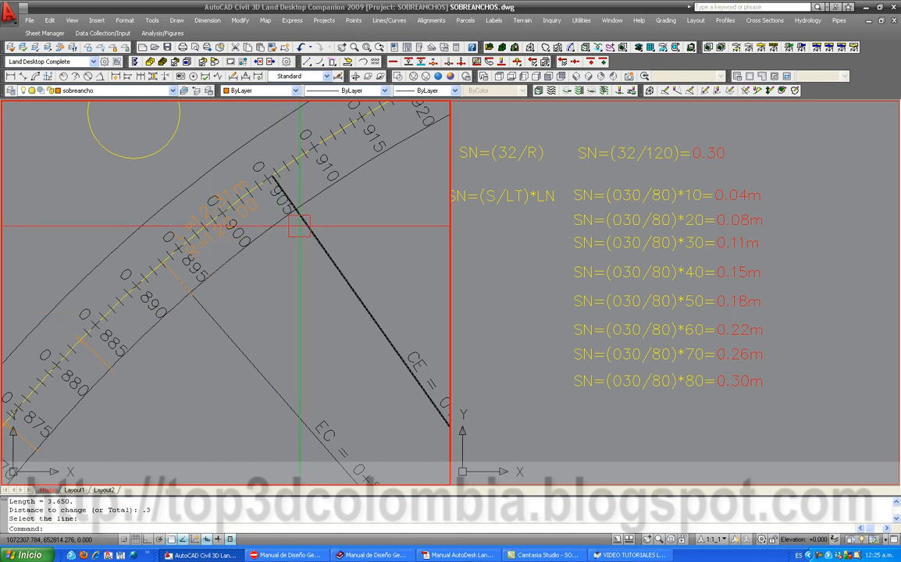
{"action": "scroll", "coordinate": [211, 238], "scroll_direction": "up", "scroll_amount": 1}
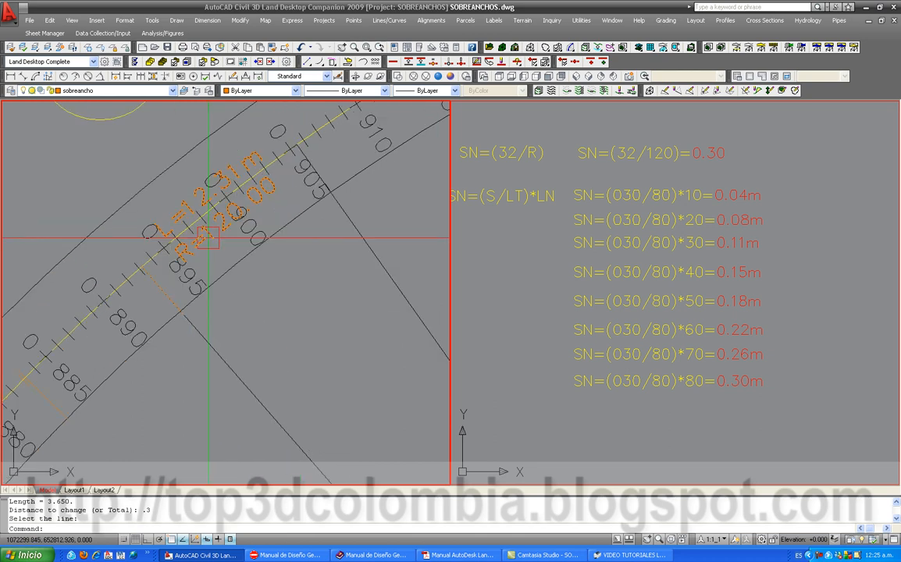
{"action": "type", "text": "o"}
{"action": "key", "text": "Return"}
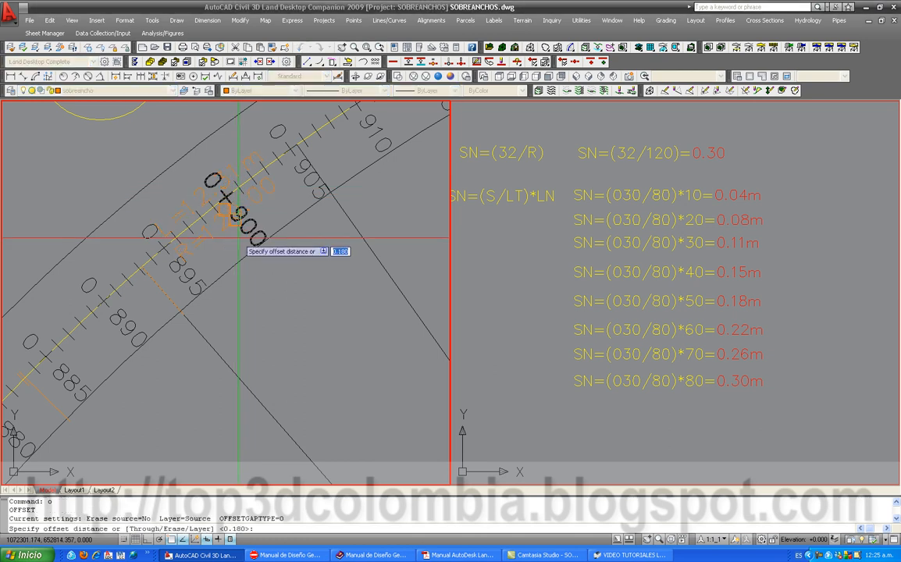
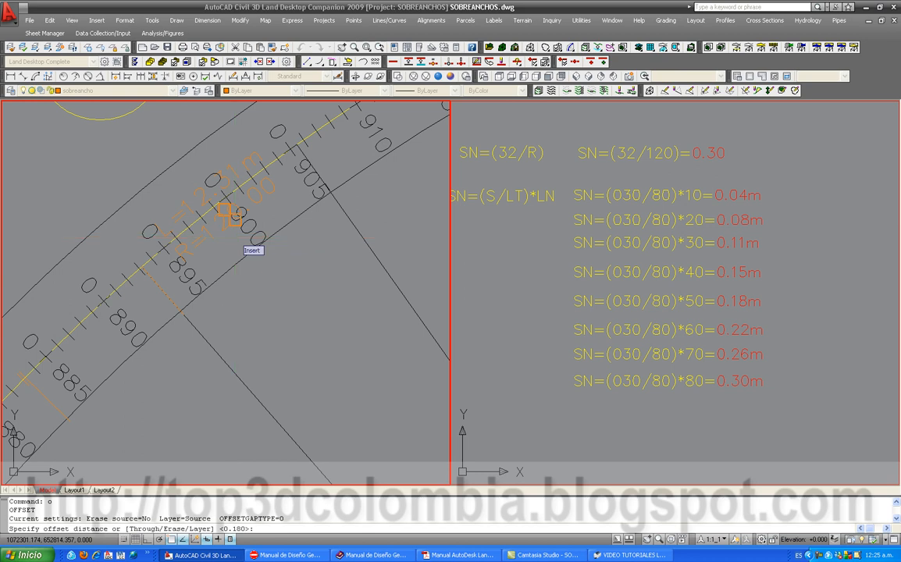
{"action": "type", "text": "3.95"}
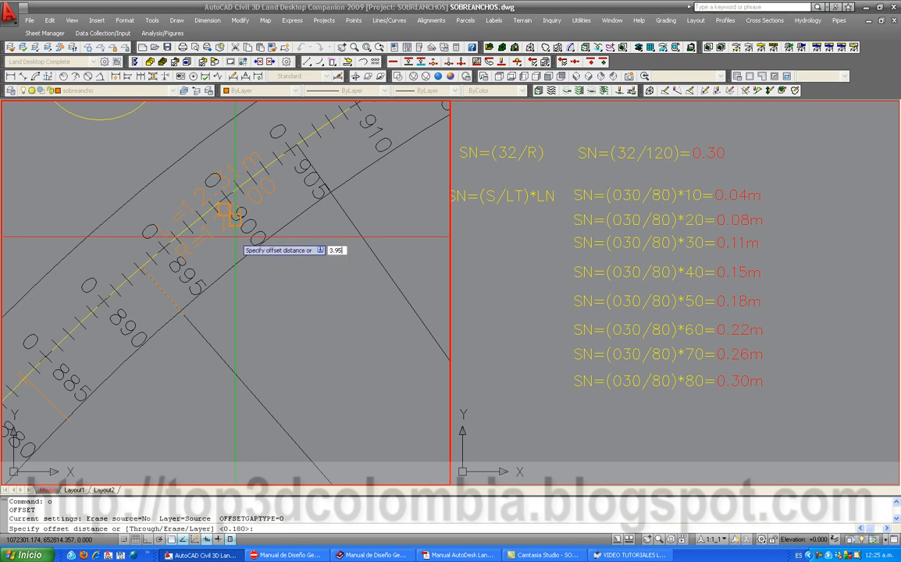
{"action": "key", "text": "Return"}
{"action": "scroll", "coordinate": [235, 236], "scroll_direction": "up", "scroll_amount": 3}
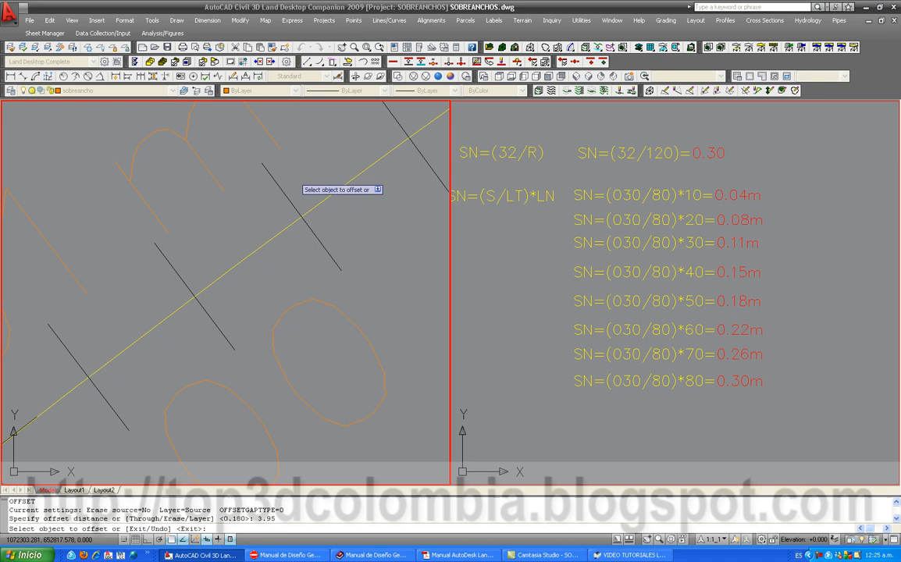
{"action": "left_click", "coordinate": [281, 231]}
{"action": "key", "text": "Escape"}
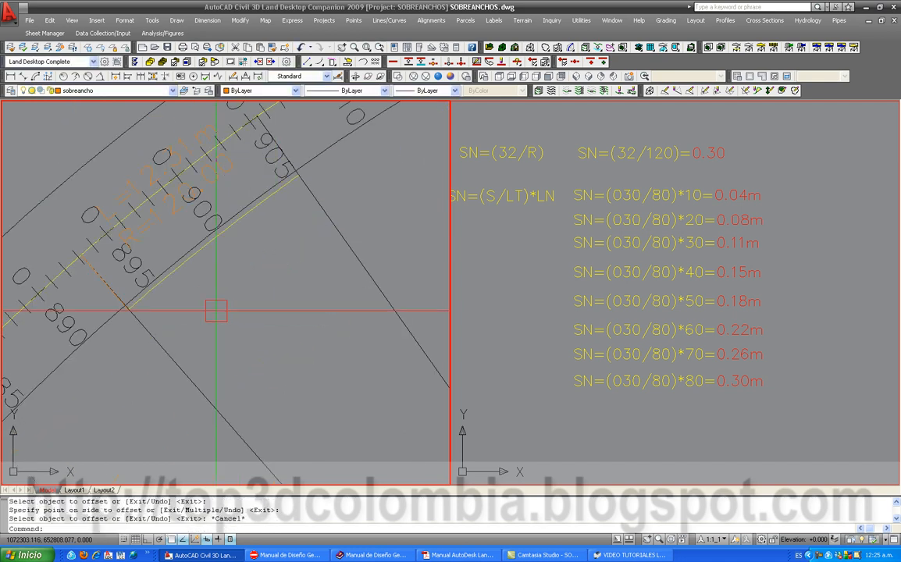
Move the offset arc along the inner edge of the circular curve to the sobreancho layer.
{"action": "left_click", "coordinate": [218, 236]}
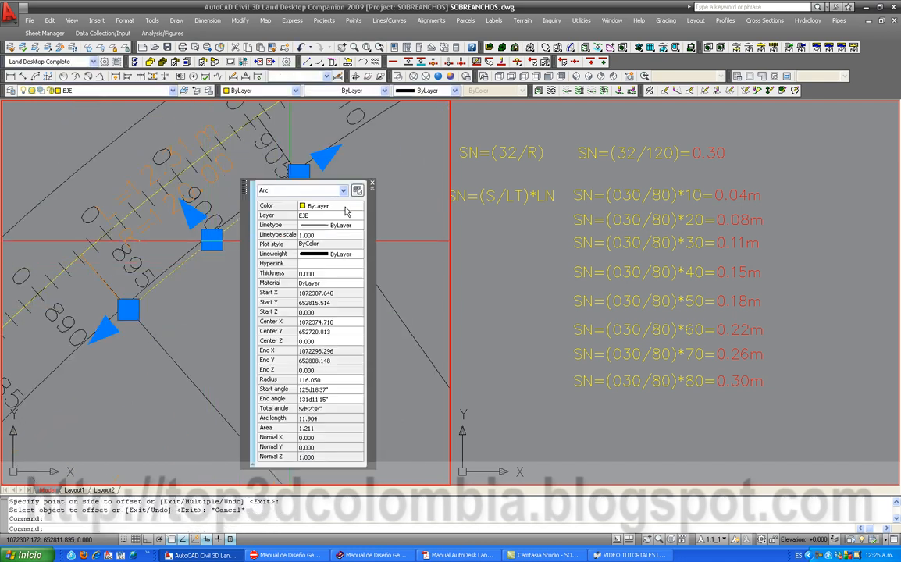
{"action": "left_click", "coordinate": [359, 218]}
{"action": "key", "text": "s"}
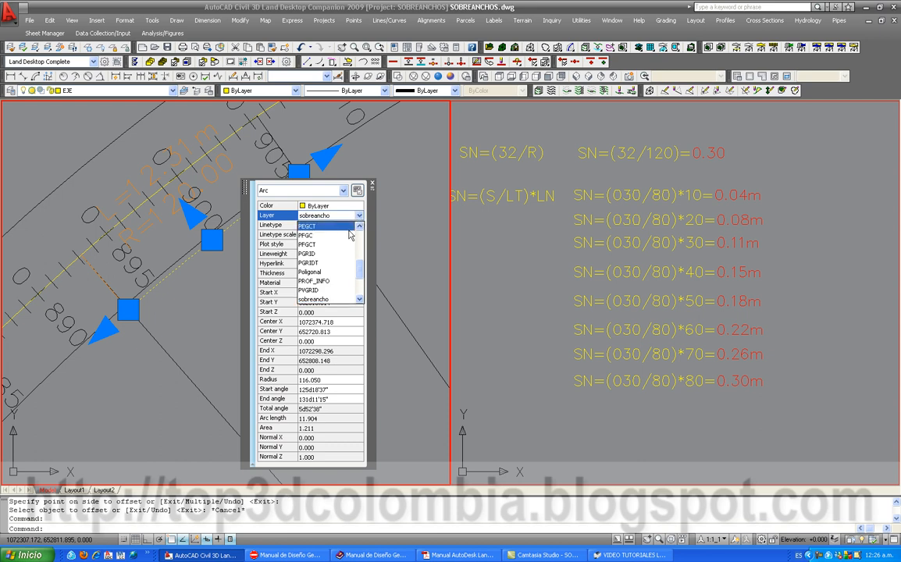
{"action": "left_click", "coordinate": [340, 299]}
{"action": "key", "text": "Escape"}
{"action": "scroll", "coordinate": [196, 321], "scroll_direction": "down", "scroll_amount": 3}
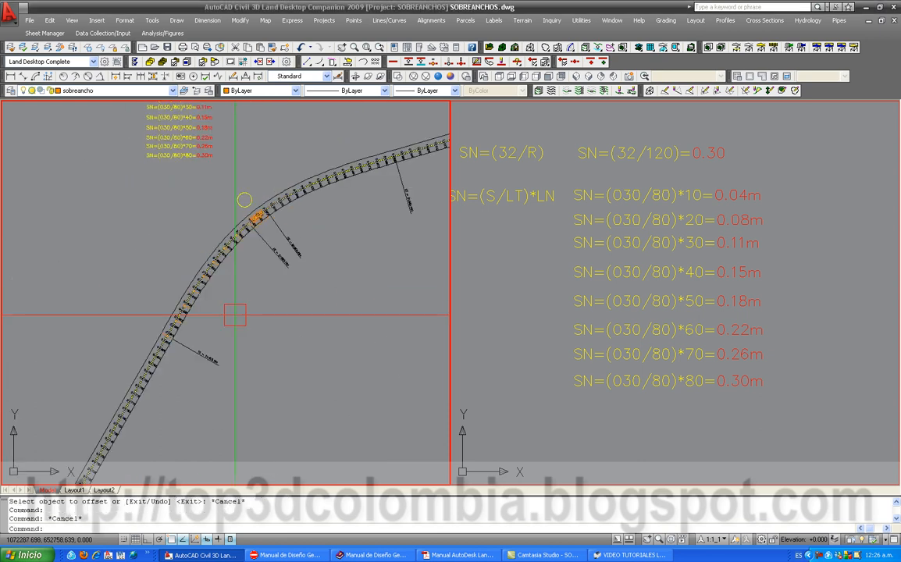
Draw a polyline from the inner road edge at TE 0+813.184 through the ends of the successive widening marks to EC 0+893.184.
{"action": "scroll", "coordinate": [187, 324], "scroll_direction": "up", "scroll_amount": 5}
{"action": "type", "text": "pl"}
{"action": "key", "text": "Return"}
{"action": "scroll", "coordinate": [111, 351], "scroll_direction": "up", "scroll_amount": 4}
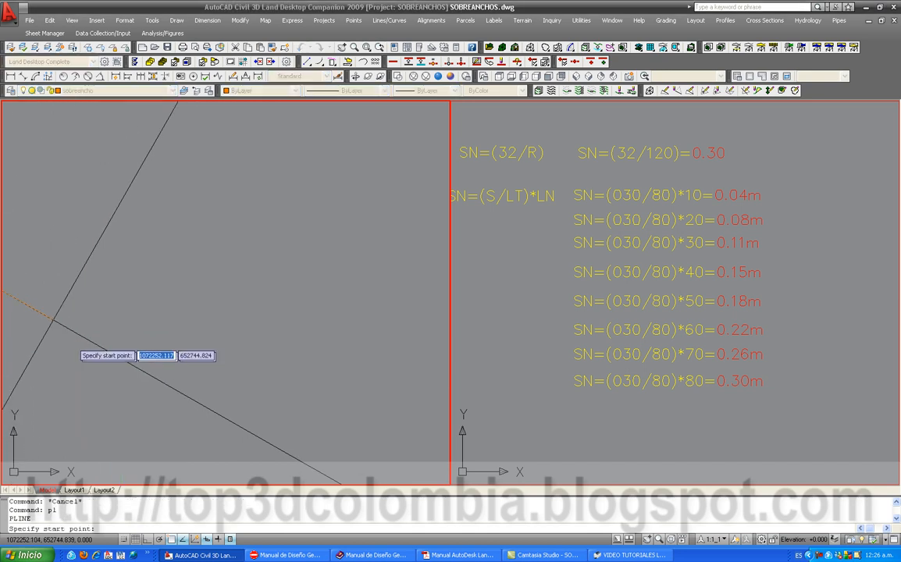
{"action": "left_click", "coordinate": [52, 320]}
{"action": "scroll", "coordinate": [176, 256], "scroll_direction": "down", "scroll_amount": 5}
{"action": "scroll", "coordinate": [211, 170], "scroll_direction": "up", "scroll_amount": 5}
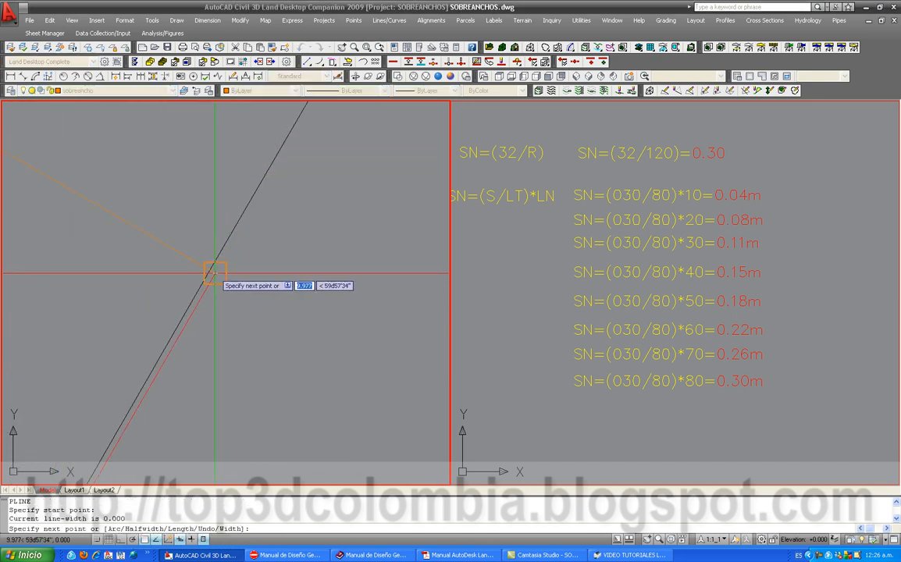
{"action": "left_click", "coordinate": [215, 272]}
{"action": "scroll", "coordinate": [215, 271], "scroll_direction": "up", "scroll_amount": 4}
{"action": "scroll", "coordinate": [230, 234], "scroll_direction": "up", "scroll_amount": 3}
{"action": "left_click", "coordinate": [240, 216]}
{"action": "scroll", "coordinate": [242, 217], "scroll_direction": "down", "scroll_amount": 3}
{"action": "left_click", "coordinate": [316, 137]}
{"action": "scroll", "coordinate": [317, 135], "scroll_direction": "up", "scroll_amount": 5}
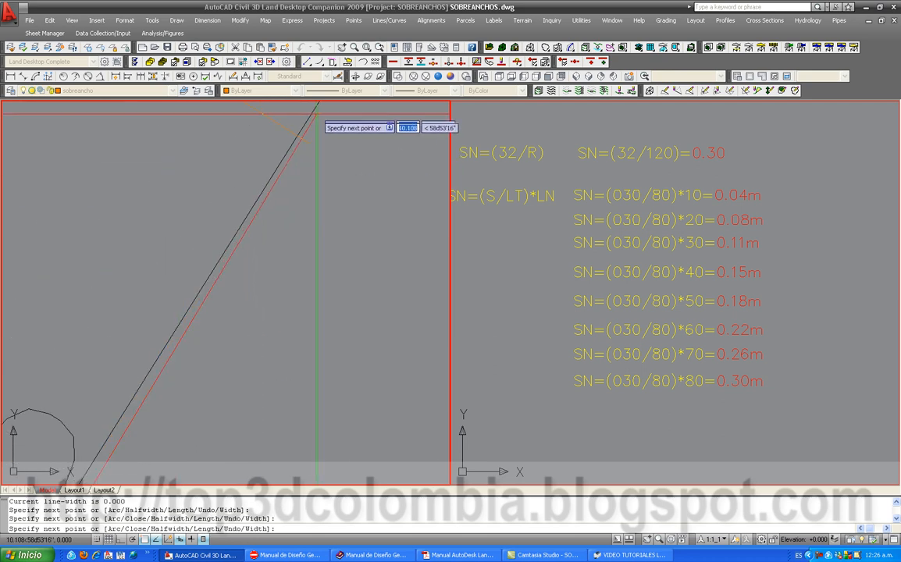
{"action": "scroll", "coordinate": [305, 153], "scroll_direction": "down", "scroll_amount": 4}
{"action": "scroll", "coordinate": [238, 231], "scroll_direction": "up", "scroll_amount": 5}
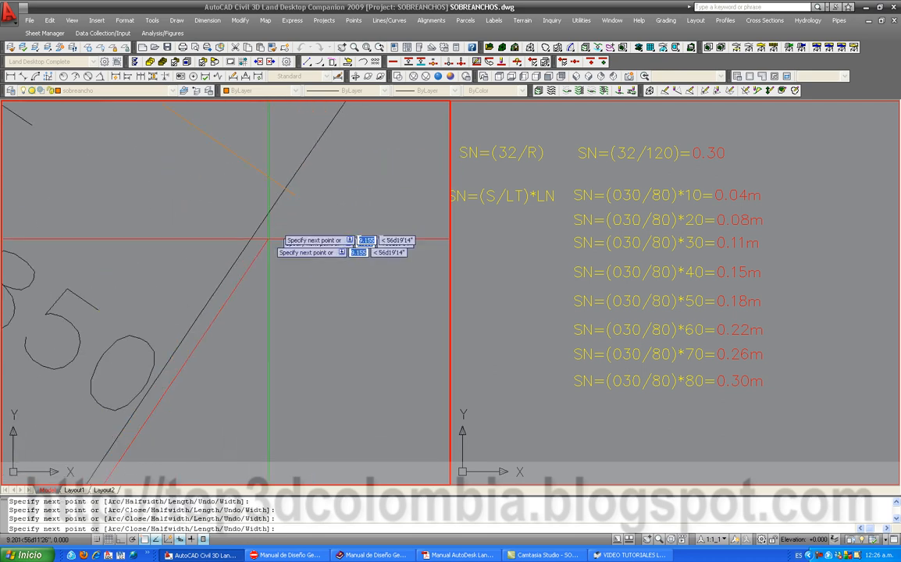
{"action": "scroll", "coordinate": [287, 201], "scroll_direction": "down", "scroll_amount": 4}
{"action": "scroll", "coordinate": [250, 308], "scroll_direction": "up", "scroll_amount": 5}
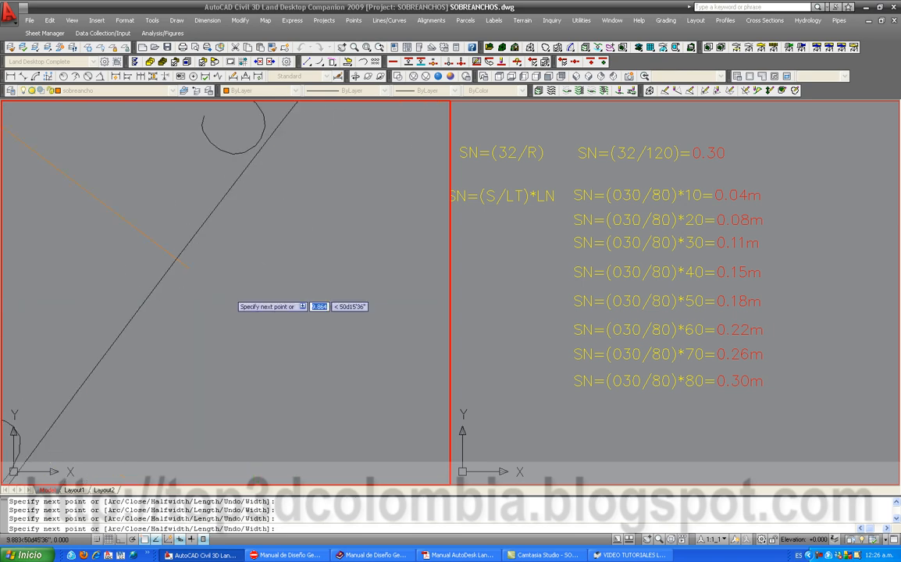
{"action": "scroll", "coordinate": [164, 367], "scroll_direction": "down", "scroll_amount": 4}
{"action": "scroll", "coordinate": [312, 211], "scroll_direction": "up", "scroll_amount": 5}
{"action": "scroll", "coordinate": [323, 209], "scroll_direction": "down", "scroll_amount": 4}
{"action": "scroll", "coordinate": [194, 352], "scroll_direction": "up", "scroll_amount": 5}
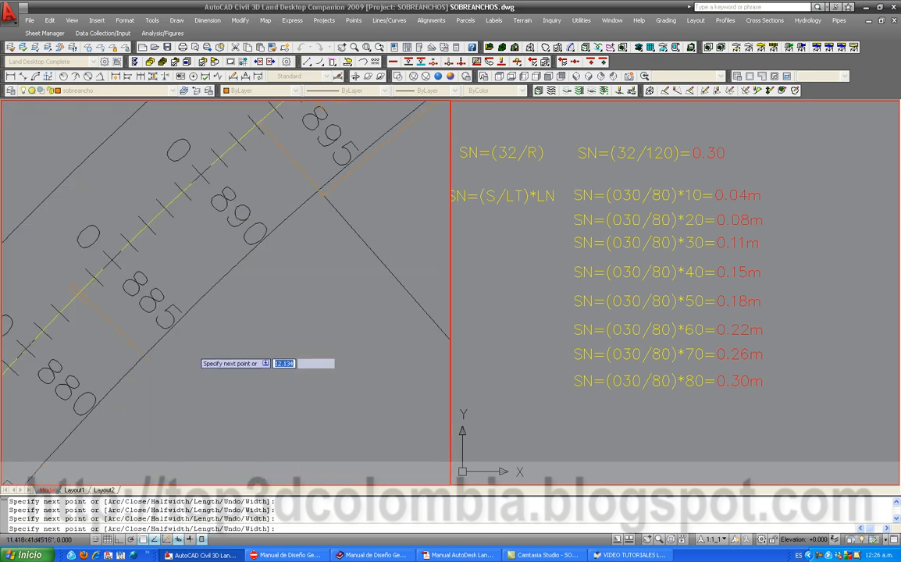
{"action": "scroll", "coordinate": [149, 368], "scroll_direction": "down", "scroll_amount": 4}
{"action": "scroll", "coordinate": [221, 332], "scroll_direction": "up", "scroll_amount": 5}
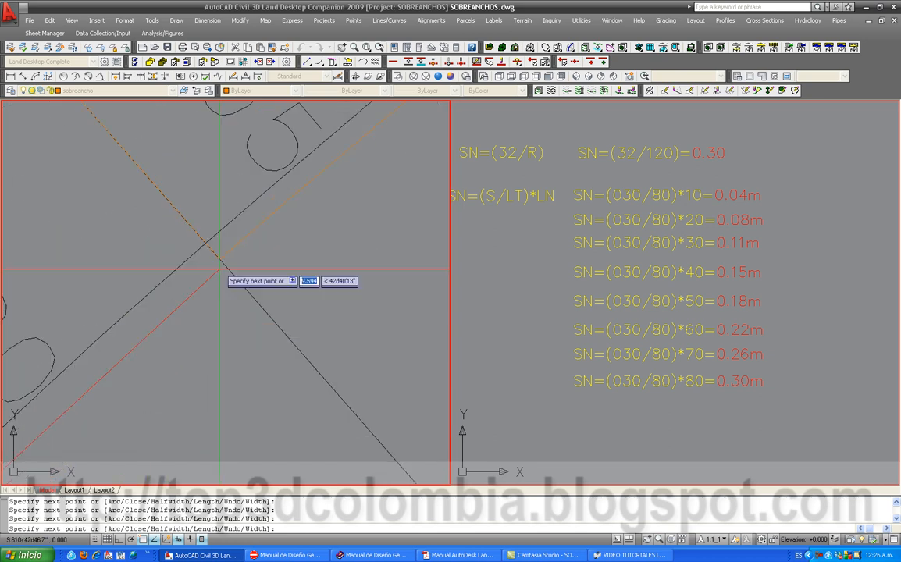
{"action": "scroll", "coordinate": [207, 297], "scroll_direction": "down", "scroll_amount": 4}
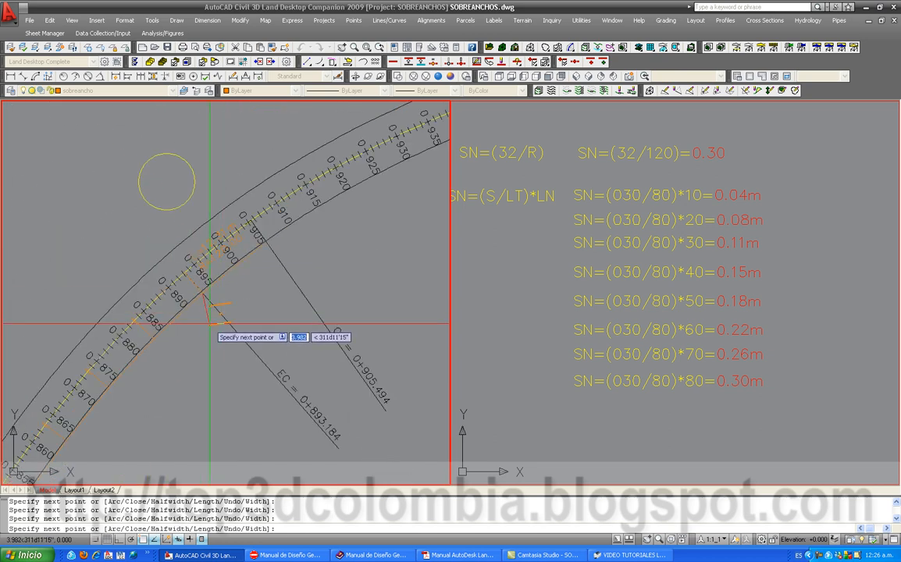
{"action": "key", "text": "Return"}
Examine the exit transition between CE 0+905.494 and ET 0+985.494 alongside the widening calculations.
{"action": "scroll", "coordinate": [234, 262], "scroll_direction": "down", "scroll_amount": 2}
{"action": "mouse_move", "coordinate": [228, 278]}
{"action": "middle_mouse_down"}
{"action": "mouse_move", "coordinate": [238, 248]}
{"action": "mouse_move", "coordinate": [140, 271]}
{"action": "middle_mouse_up"}
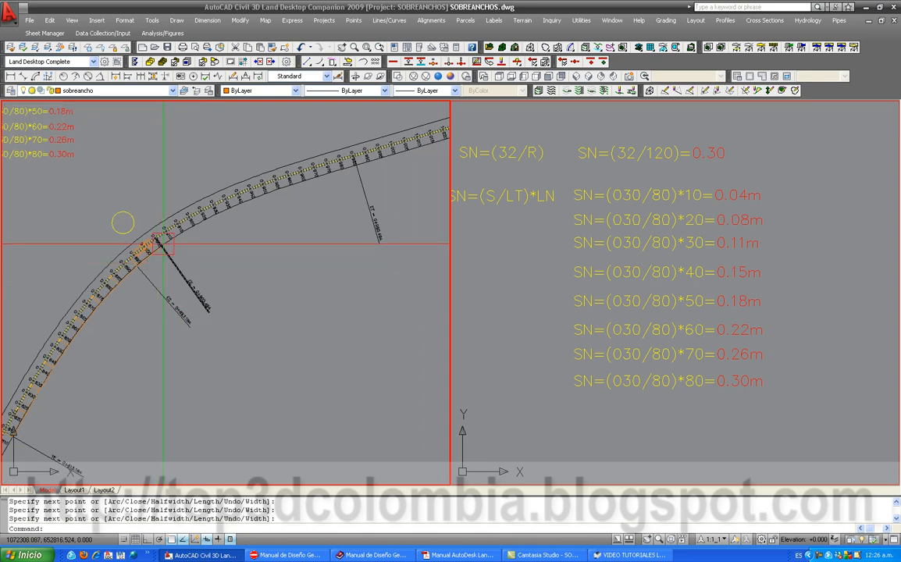
{"action": "scroll", "coordinate": [162, 244], "scroll_direction": "down", "scroll_amount": 2}
{"action": "mouse_move", "coordinate": [159, 179]}
{"action": "middle_mouse_down"}
{"action": "mouse_move", "coordinate": [205, 215]}
{"action": "mouse_move", "coordinate": [165, 182]}
{"action": "middle_mouse_up"}
{"action": "left_click", "coordinate": [597, 250]}
{"action": "middle_click_drag", "start_coordinate": [597, 242], "coordinate": [595, 218]}
{"action": "left_click", "coordinate": [295, 235]}
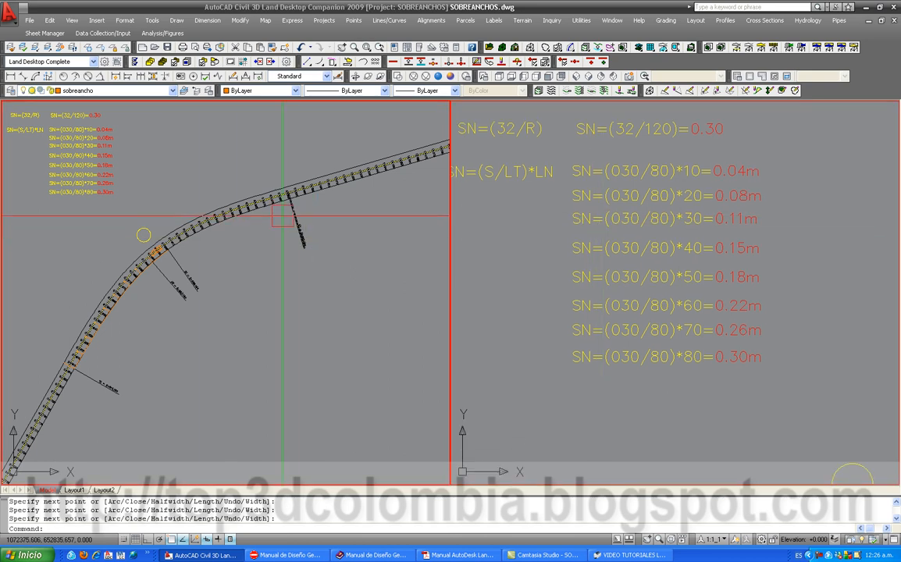
{"action": "left_click", "coordinate": [520, 209]}
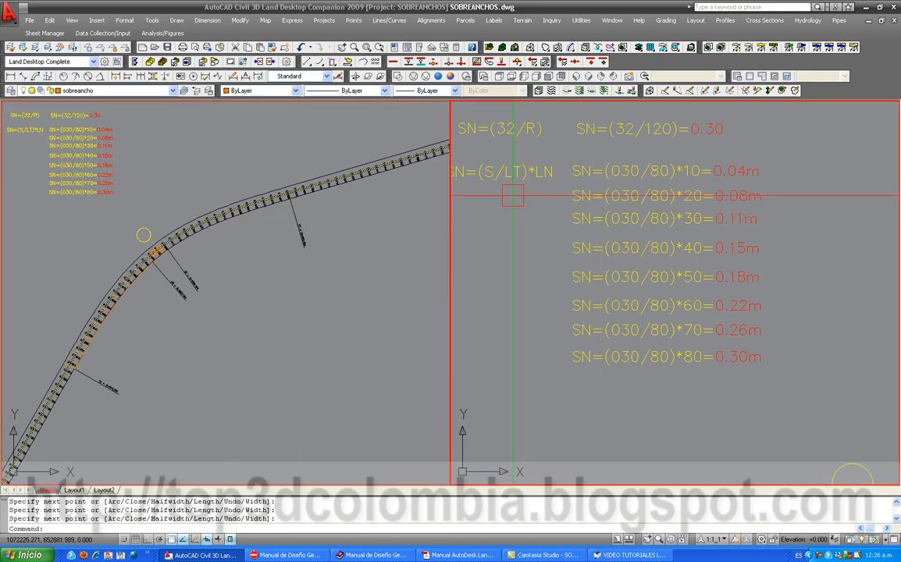
{"action": "middle_click_drag", "start_coordinate": [513, 196], "coordinate": [531, 194]}
{"action": "left_click", "coordinate": [304, 231]}
{"action": "scroll", "coordinate": [214, 219], "scroll_direction": "up", "scroll_amount": 2}
{"action": "scroll", "coordinate": [112, 237], "scroll_direction": "up", "scroll_amount": 3}
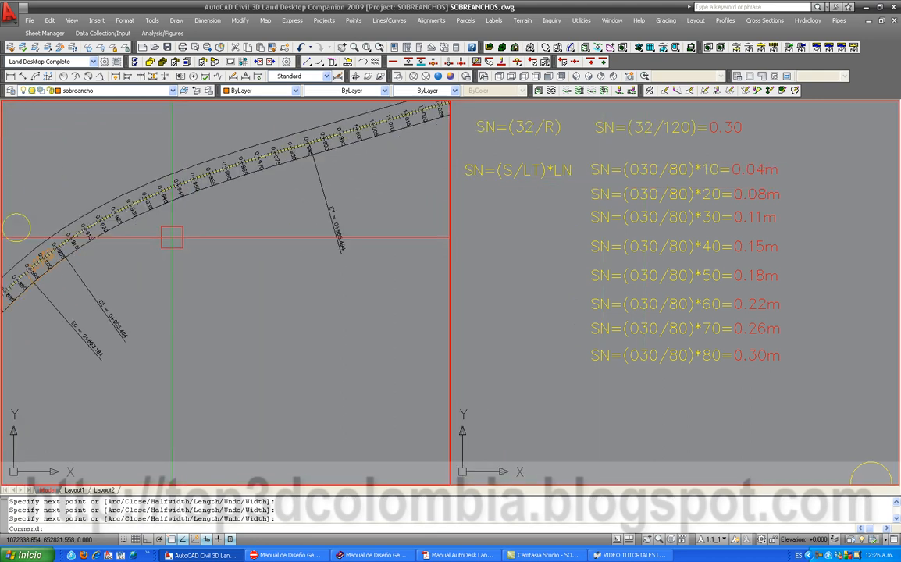
{"action": "scroll", "coordinate": [122, 250], "scroll_direction": "up", "scroll_amount": 4}
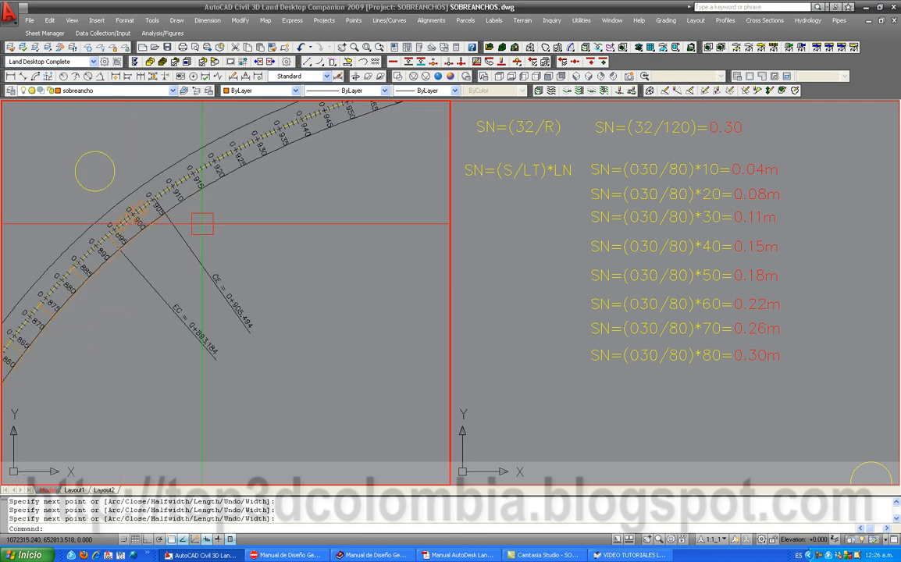
{"action": "scroll", "coordinate": [203, 228], "scroll_direction": "up", "scroll_amount": 2}
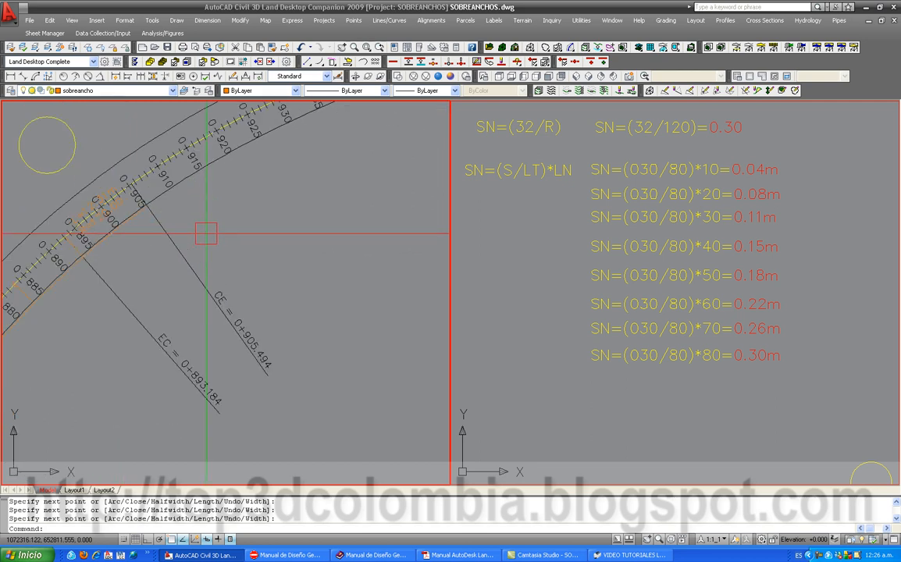
{"action": "middle_click_drag", "start_coordinate": [208, 226], "coordinate": [171, 260]}
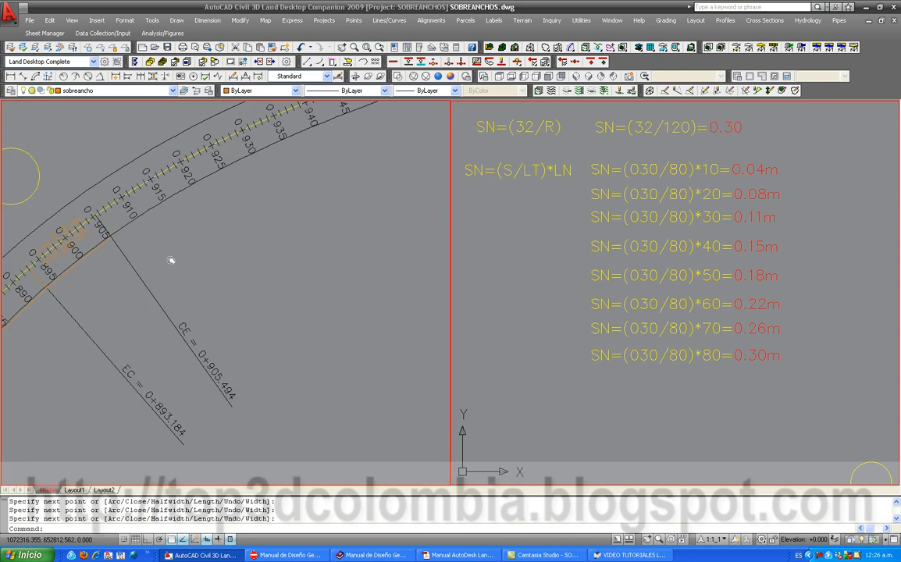
{"action": "scroll", "coordinate": [297, 205], "scroll_direction": "down", "scroll_amount": 3}
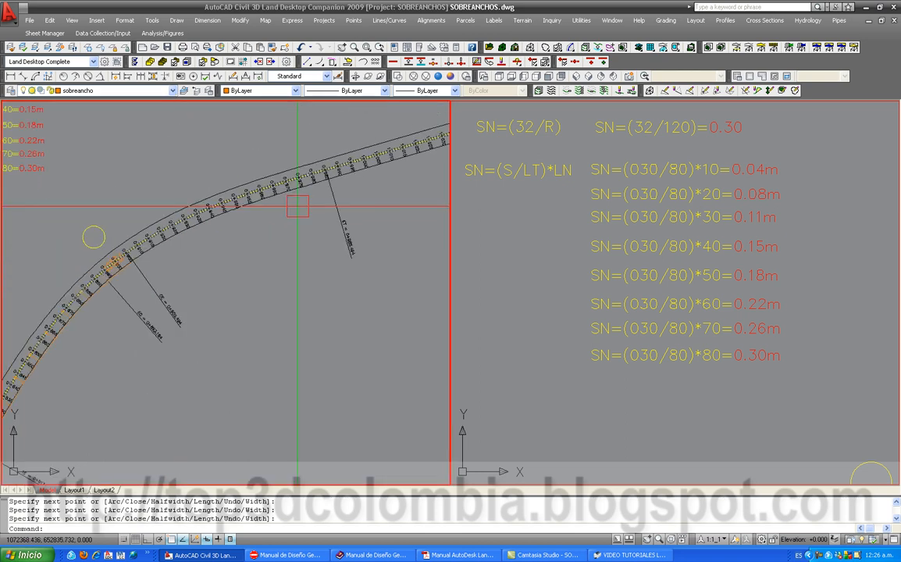
Draw a short line over the 0+975 station tick, across the centreline.
{"action": "scroll", "coordinate": [361, 248], "scroll_direction": "up", "scroll_amount": 3}
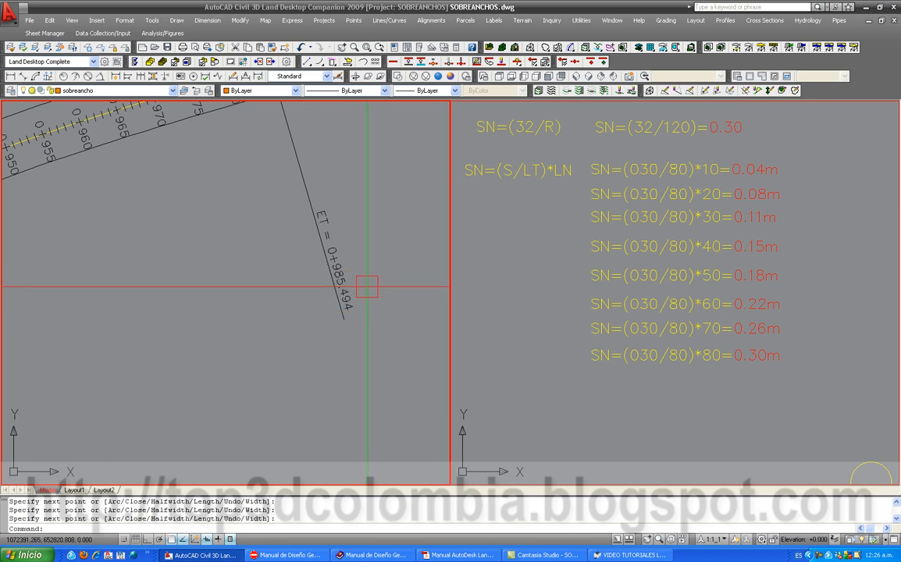
{"action": "middle_click_drag", "start_coordinate": [287, 194], "coordinate": [316, 268]}
{"action": "scroll", "coordinate": [220, 180], "scroll_direction": "up", "scroll_amount": 3}
{"action": "type", "text": "l"}
{"action": "key", "text": "Return"}
{"action": "scroll", "coordinate": [222, 168], "scroll_direction": "down", "scroll_amount": 1}
{"action": "scroll", "coordinate": [223, 190], "scroll_direction": "up", "scroll_amount": 2}
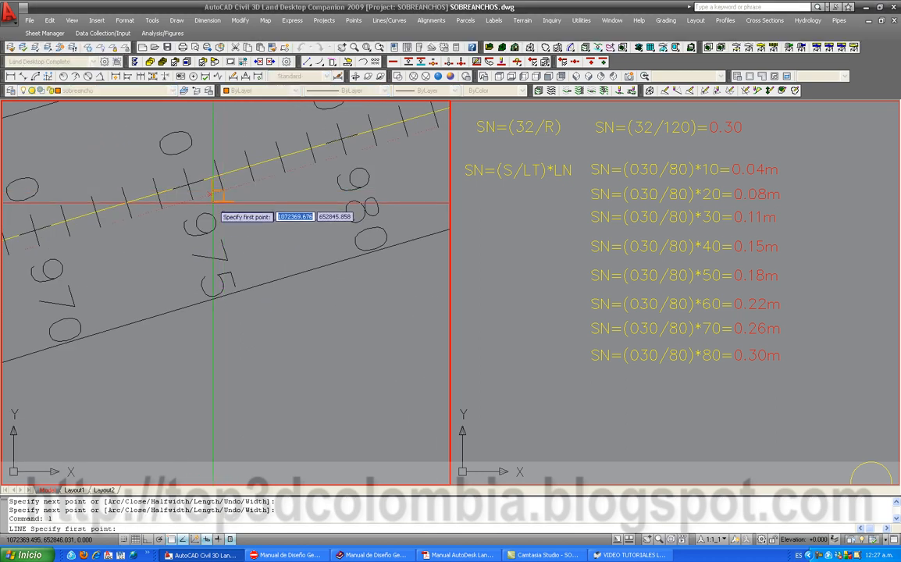
{"action": "scroll", "coordinate": [142, 254], "scroll_direction": "down", "scroll_amount": 1}
{"action": "scroll", "coordinate": [208, 199], "scroll_direction": "up", "scroll_amount": 3}
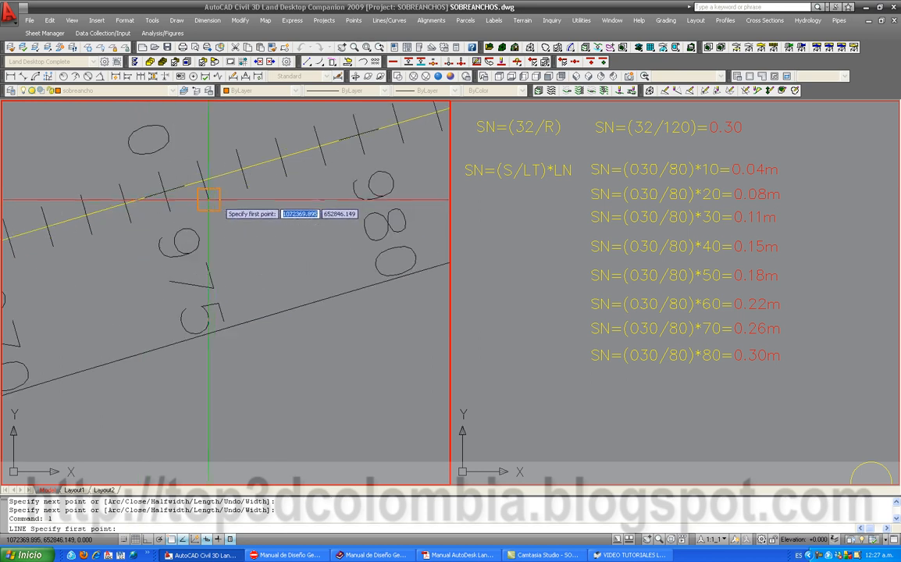
{"action": "scroll", "coordinate": [208, 200], "scroll_direction": "down", "scroll_amount": 2}
{"action": "scroll", "coordinate": [175, 201], "scroll_direction": "up", "scroll_amount": 2}
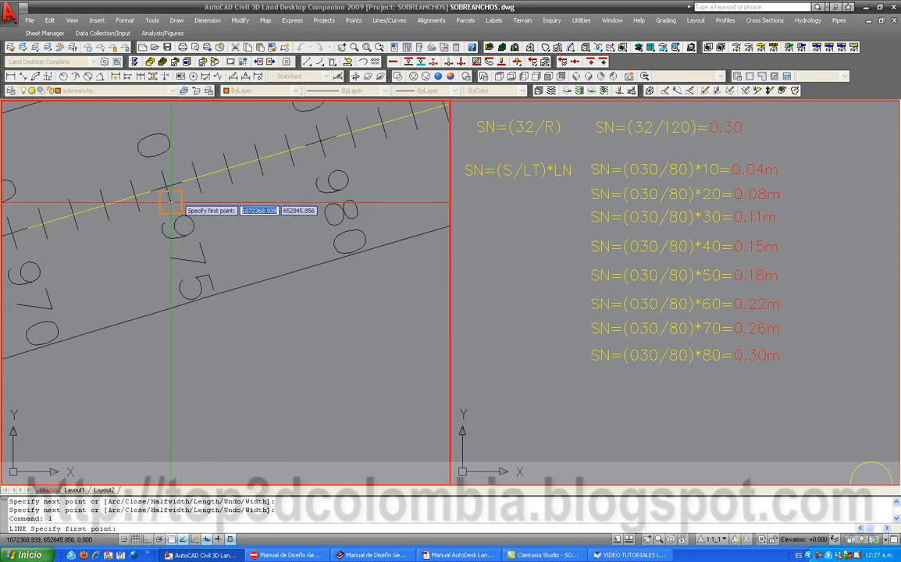
{"action": "left_click", "coordinate": [171, 202]}
{"action": "left_click", "coordinate": [162, 171]}
{"action": "key", "text": "Escape"}
{"action": "scroll", "coordinate": [160, 178], "scroll_direction": "down", "scroll_amount": 5}
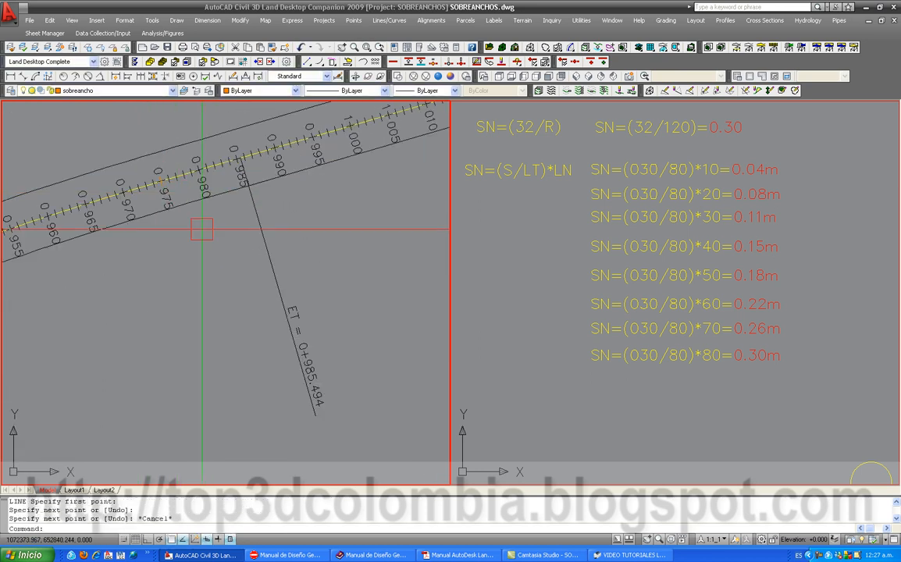
Offset the short 0+975 line slightly towards ET 0+985.494 to mark the point 10 m before it.
{"action": "scroll", "coordinate": [160, 173], "scroll_direction": "up", "scroll_amount": 4}
{"action": "scroll", "coordinate": [149, 180], "scroll_direction": "up", "scroll_amount": 2}
{"action": "type", "text": "o"}
{"action": "key", "text": "Return"}
{"action": "type", "text": ".40"}
{"action": "key", "text": "Return"}
{"action": "scroll", "coordinate": [118, 191], "scroll_direction": "up", "scroll_amount": 3}
{"action": "left_click", "coordinate": [97, 196]}
{"action": "left_click", "coordinate": [143, 196]}
{"action": "scroll", "coordinate": [174, 199], "scroll_direction": "down", "scroll_amount": 6}
{"action": "key", "text": "Escape"}
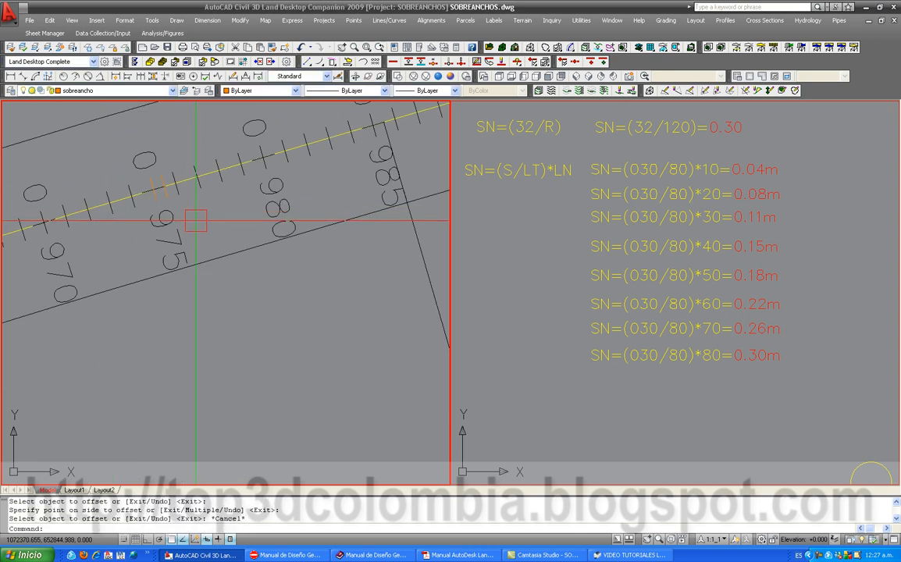
Extend the offset line near 0+975 to the inner road edge.
{"action": "type", "text": "ex"}
{"action": "key", "text": "Return"}
{"action": "key", "text": "Return"}
{"action": "scroll", "coordinate": [187, 206], "scroll_direction": "up", "scroll_amount": 4}
{"action": "key", "text": "Return"}
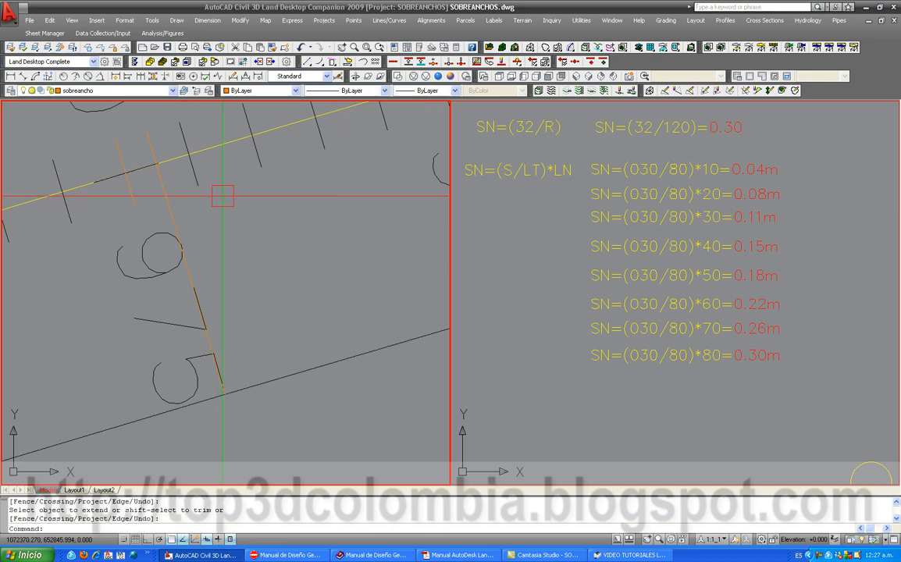
Lengthen the offset line near station 0+975 by 0.04 m past the inner road edge with Line Extension.
{"action": "scroll", "coordinate": [697, 194], "scroll_direction": "up", "scroll_amount": 3}
{"action": "scroll", "coordinate": [581, 175], "scroll_direction": "down", "scroll_amount": 2}
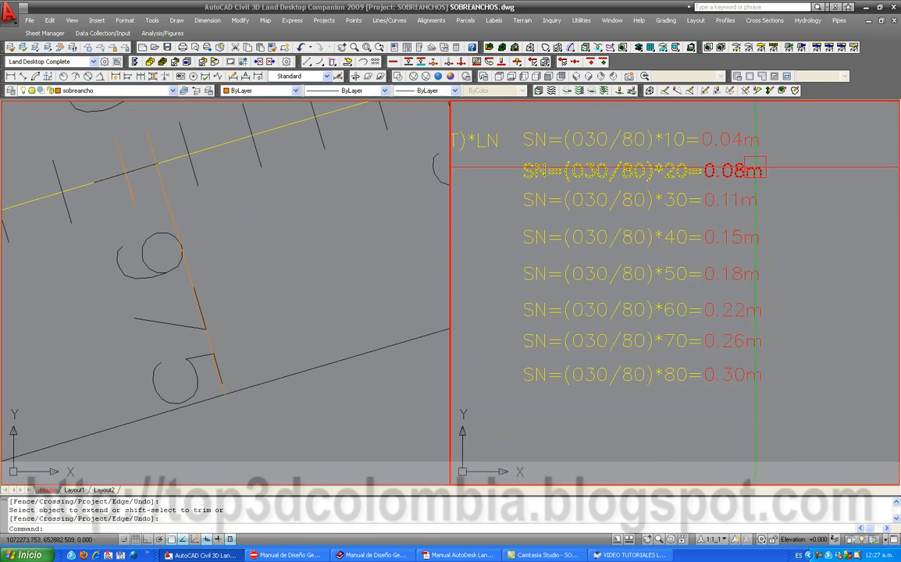
{"action": "left_click", "coordinate": [388, 20]}
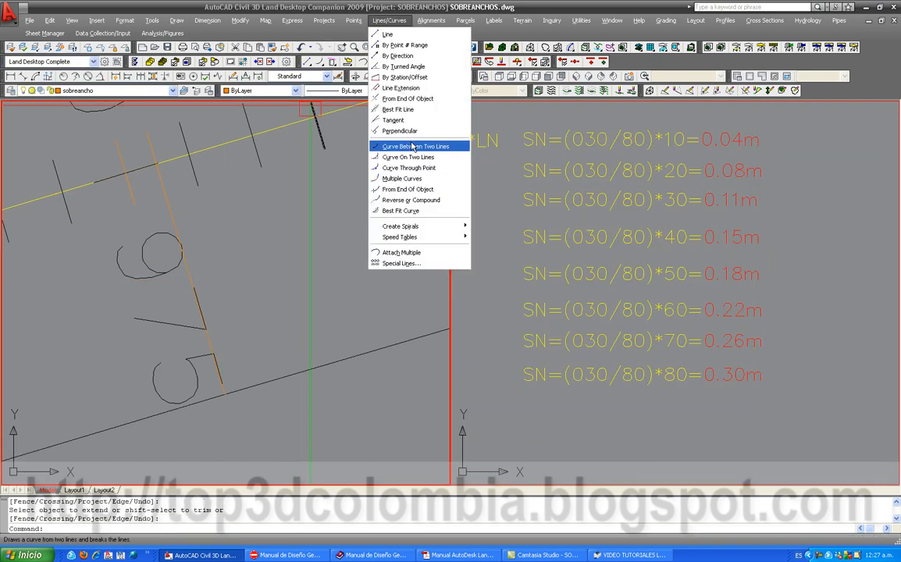
{"action": "left_click", "coordinate": [400, 88]}
{"action": "scroll", "coordinate": [234, 391], "scroll_direction": "up", "scroll_amount": 2}
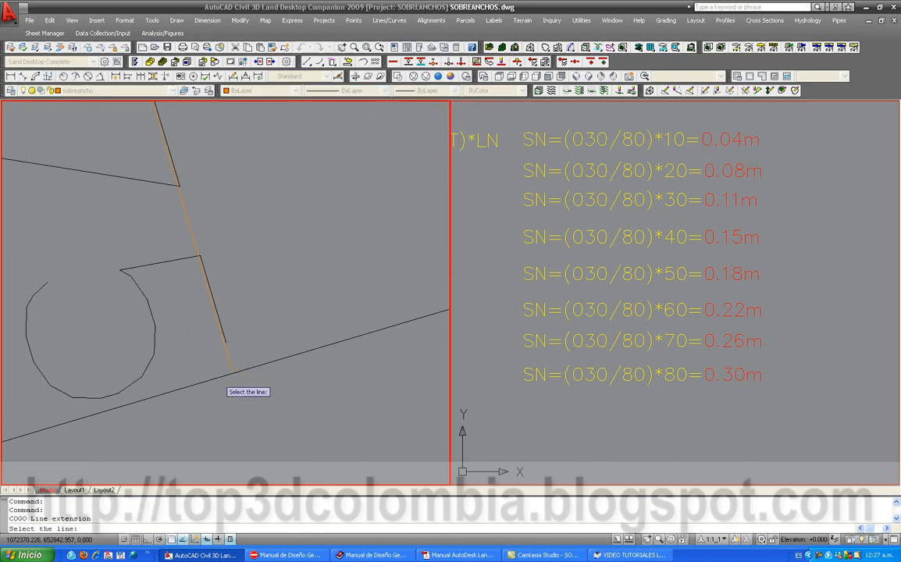
{"action": "left_click", "coordinate": [242, 352]}
{"action": "type", "text": ".0"}
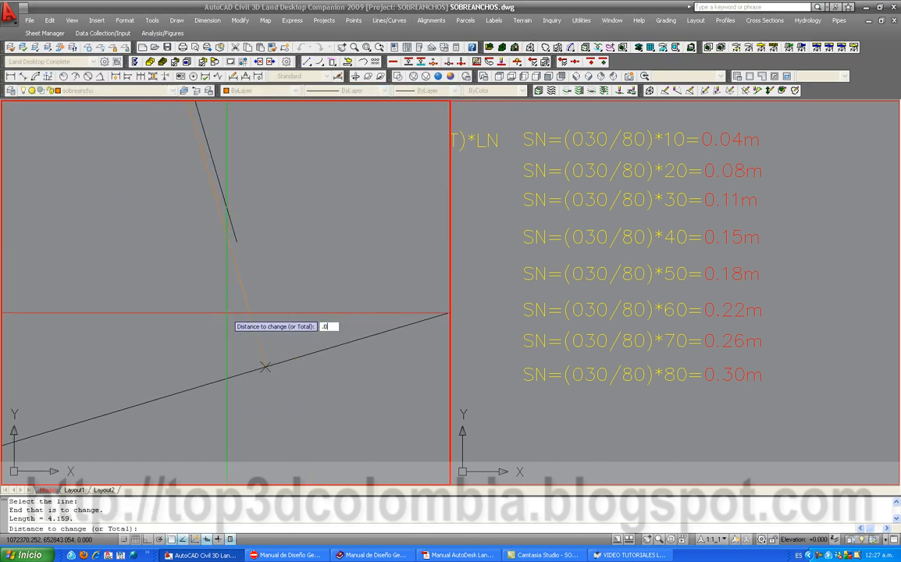
{"action": "key", "text": "Return"}
{"action": "key", "text": "Return"}
{"action": "scroll", "coordinate": [261, 282], "scroll_direction": "down", "scroll_amount": 3}
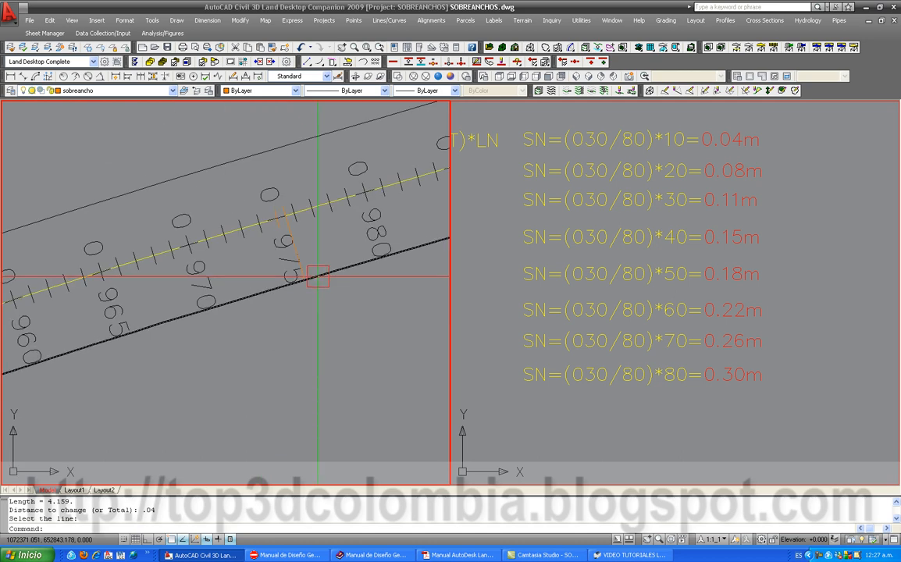
Draw a short line over the 0+965 station tick, across the centreline.
{"action": "scroll", "coordinate": [186, 320], "scroll_direction": "down", "scroll_amount": 2}
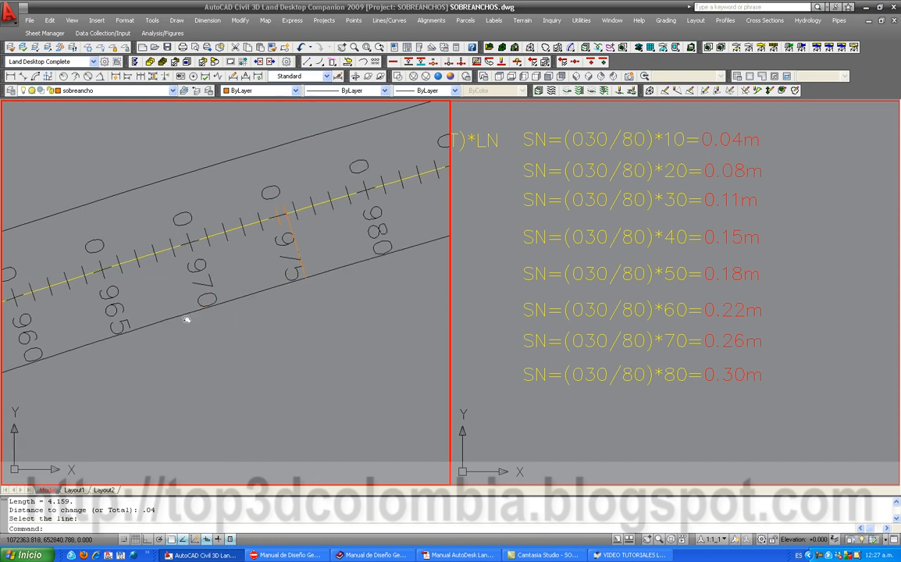
{"action": "scroll", "coordinate": [169, 319], "scroll_direction": "down", "scroll_amount": 1}
{"action": "scroll", "coordinate": [146, 312], "scroll_direction": "up", "scroll_amount": 3}
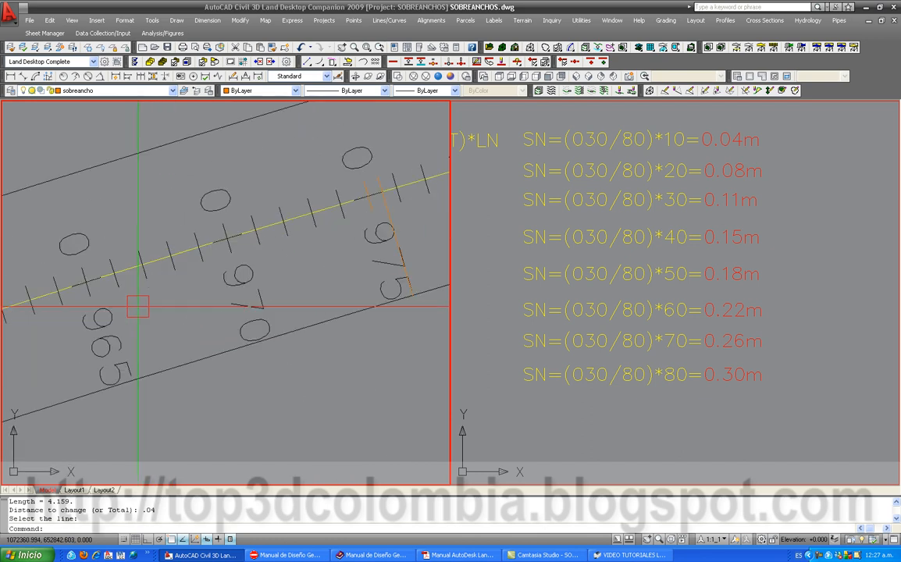
{"action": "type", "text": "l"}
{"action": "key", "text": "Return"}
{"action": "scroll", "coordinate": [121, 305], "scroll_direction": "up", "scroll_amount": 3}
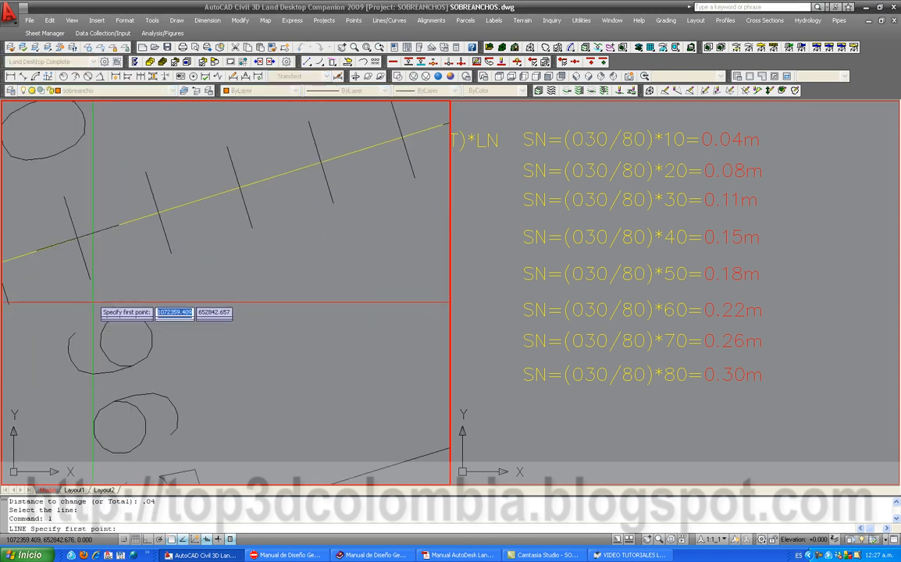
{"action": "left_click", "coordinate": [87, 275]}
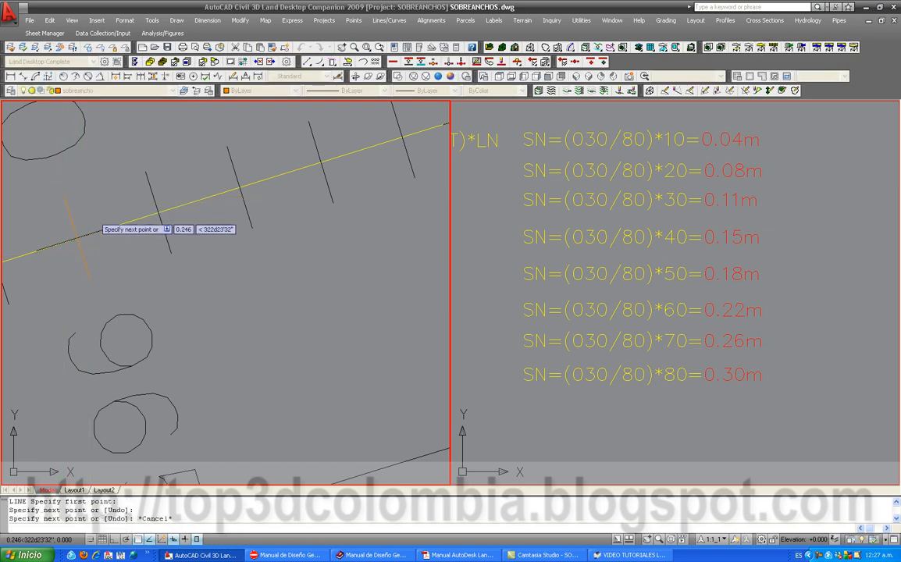
{"action": "key", "text": "Escape"}
Offset the short 0+965 line by 0.49 m towards the 0+970 station.
{"action": "type", "text": "o"}
{"action": "key", "text": "Return"}
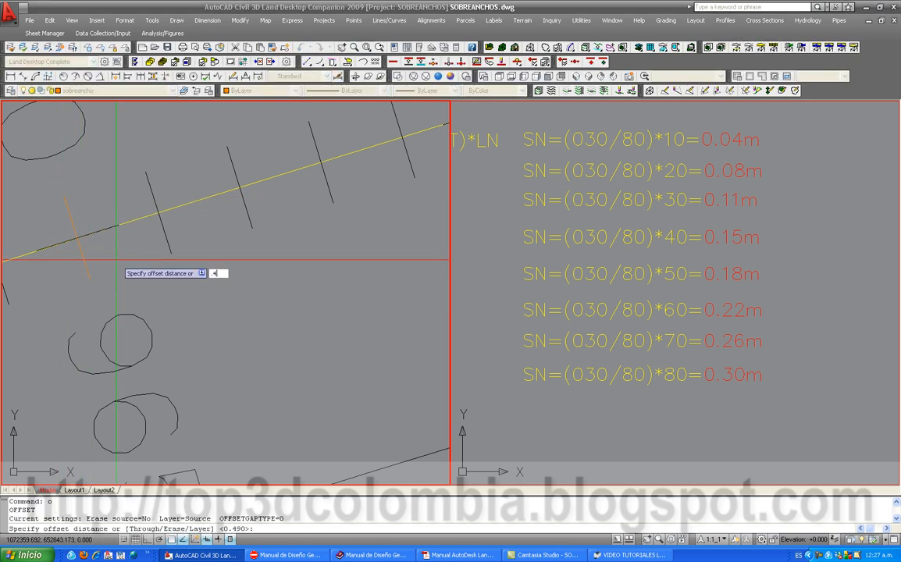
{"action": "key", "text": "Return"}
{"action": "scroll", "coordinate": [89, 268], "scroll_direction": "up", "scroll_amount": 3}
{"action": "left_click", "coordinate": [88, 269]}
{"action": "left_click", "coordinate": [153, 255]}
{"action": "key", "text": "Escape"}
{"action": "scroll", "coordinate": [198, 246], "scroll_direction": "down", "scroll_amount": 7}
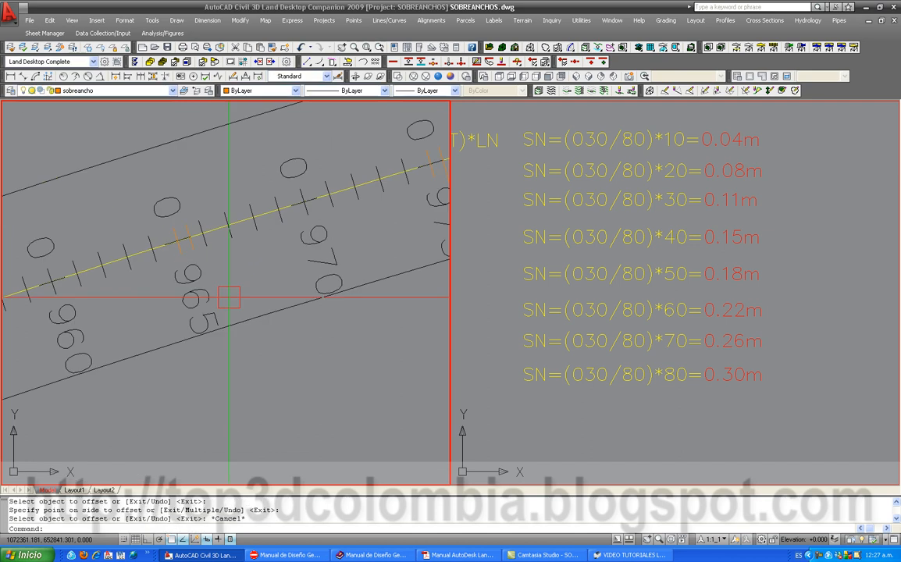
Extend the offset line near 0+965 to the inner road edge.
{"action": "type", "text": "ex"}
{"action": "key", "text": "Return"}
{"action": "left_click", "coordinate": [245, 323]}
{"action": "key", "text": "Return"}
{"action": "scroll", "coordinate": [199, 249], "scroll_direction": "up", "scroll_amount": 2}
{"action": "scroll", "coordinate": [198, 250], "scroll_direction": "up", "scroll_amount": 3}
{"action": "left_click", "coordinate": [184, 249]}
{"action": "key", "text": "Return"}
{"action": "scroll", "coordinate": [254, 255], "scroll_direction": "down", "scroll_amount": 2}
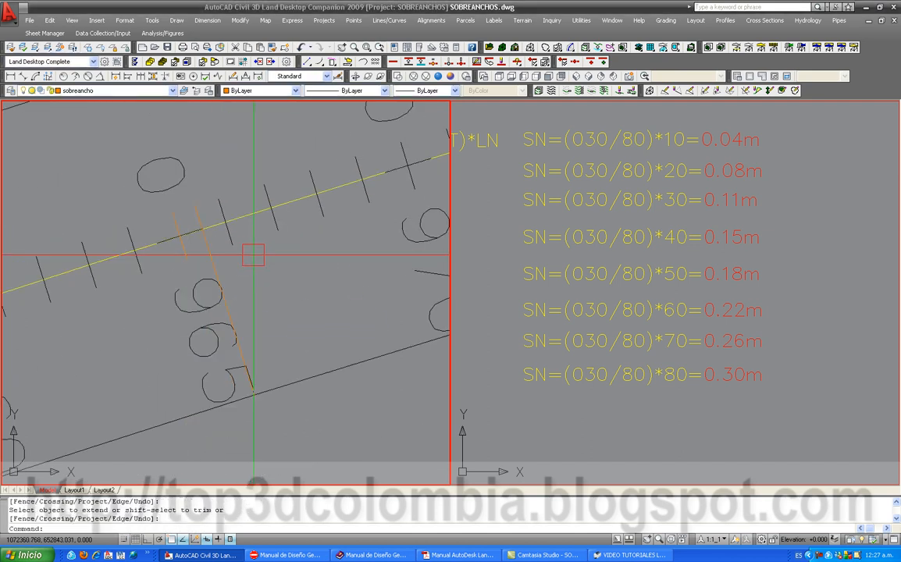
Lengthen the extended line near 0+965 by 0.08 m past the inner road edge with Line Extension.
{"action": "middle_click_drag", "start_coordinate": [285, 378], "coordinate": [217, 265]}
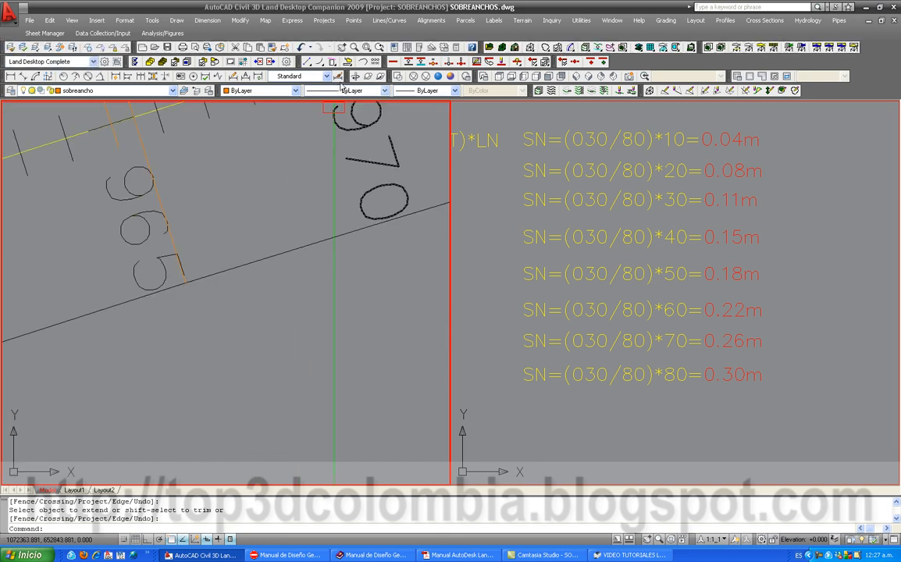
{"action": "left_click", "coordinate": [384, 21]}
{"action": "left_click", "coordinate": [402, 87]}
{"action": "scroll", "coordinate": [263, 255], "scroll_direction": "up", "scroll_amount": 4}
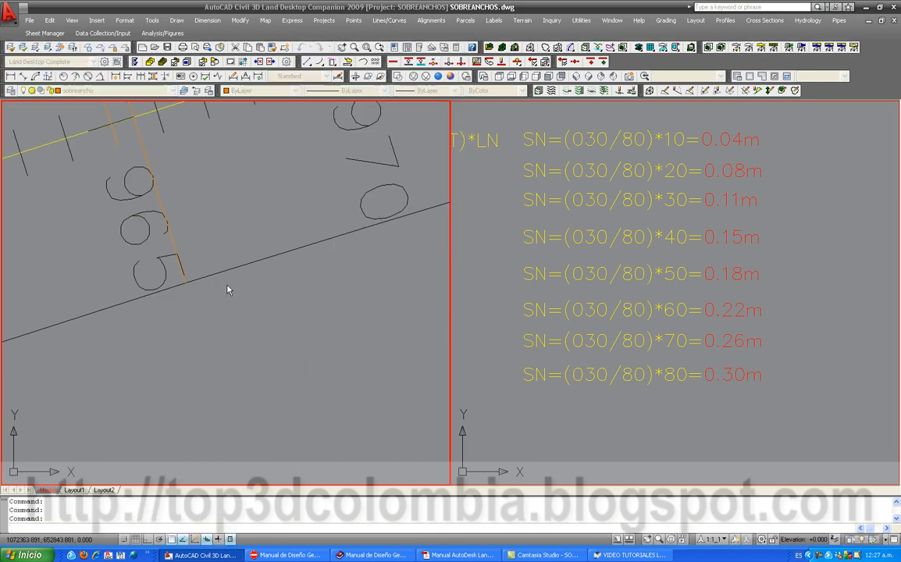
{"action": "scroll", "coordinate": [190, 277], "scroll_direction": "up", "scroll_amount": 3}
{"action": "left_click", "coordinate": [139, 298]}
{"action": "left_click", "coordinate": [150, 318]}
{"action": "type", "text": ".08"}
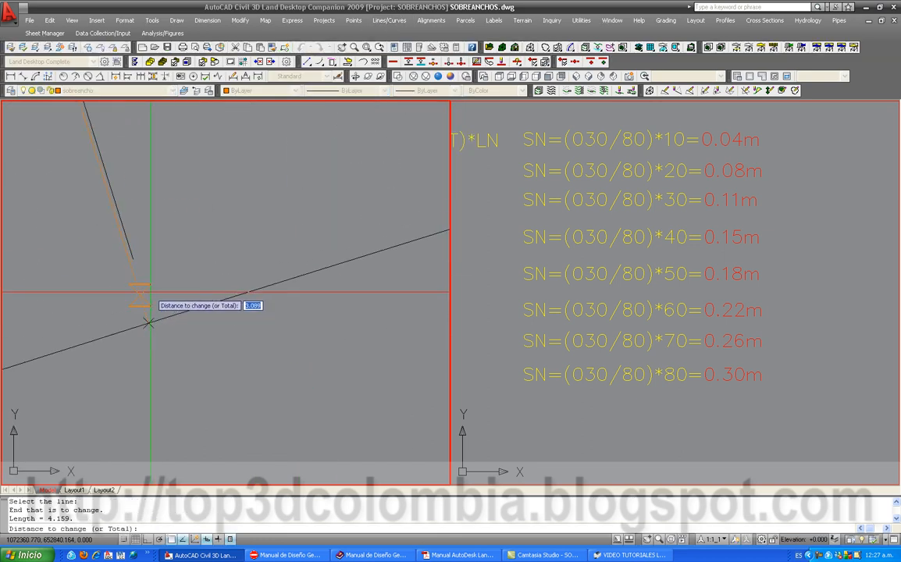
{"action": "key", "text": "Return"}
{"action": "key", "text": "Return"}
Draw a short line over the 0+955 station tick, across the centreline.
{"action": "scroll", "coordinate": [234, 297], "scroll_direction": "down", "scroll_amount": 4}
{"action": "scroll", "coordinate": [244, 291], "scroll_direction": "down", "scroll_amount": 4}
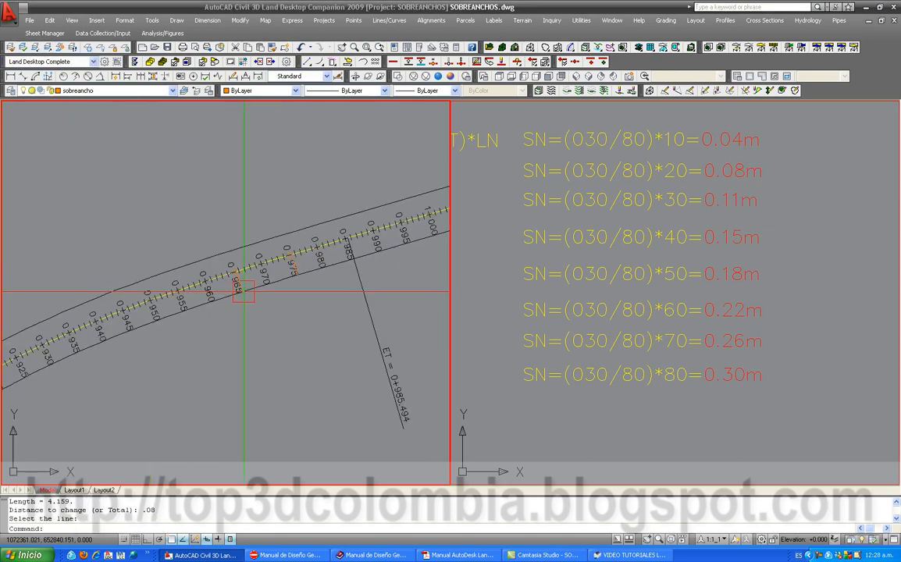
{"action": "scroll", "coordinate": [291, 281], "scroll_direction": "up", "scroll_amount": 3}
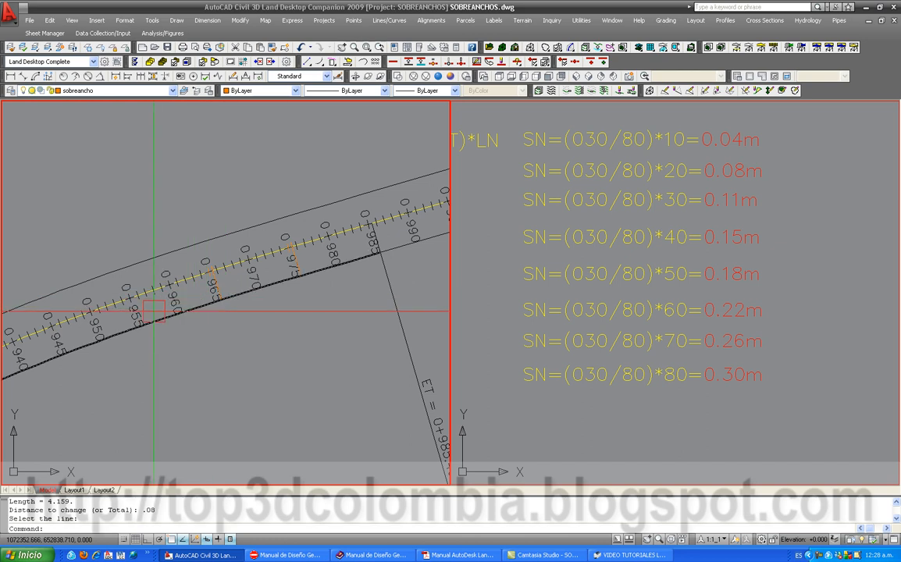
{"action": "scroll", "coordinate": [154, 311], "scroll_direction": "up", "scroll_amount": 3}
{"action": "middle_click_drag", "start_coordinate": [154, 310], "coordinate": [111, 293]}
{"action": "scroll", "coordinate": [99, 294], "scroll_direction": "down", "scroll_amount": 4}
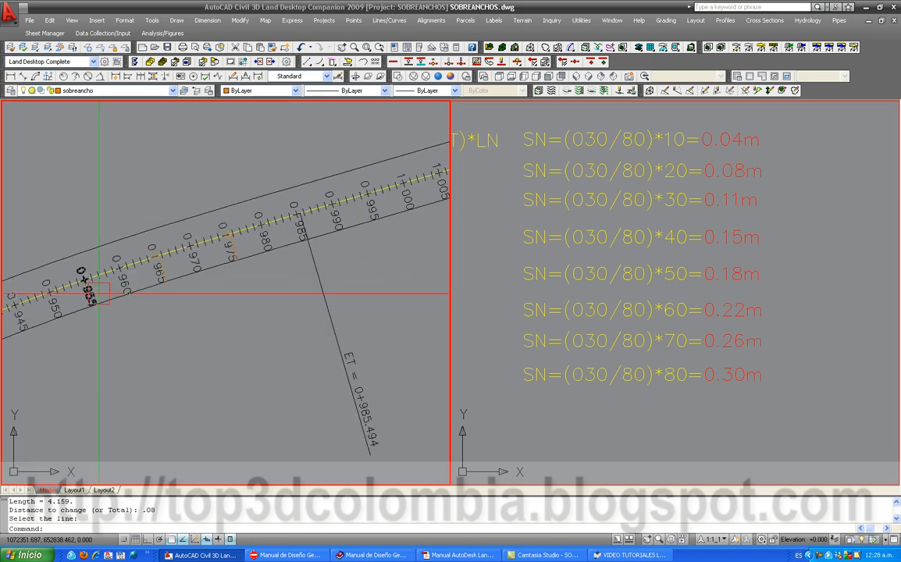
{"action": "type", "text": "l"}
{"action": "key", "text": "Return"}
{"action": "scroll", "coordinate": [96, 296], "scroll_direction": "up", "scroll_amount": 5}
{"action": "left_click", "coordinate": [95, 266]}
{"action": "key", "text": "Escape"}
Offset the short 0+955 line by 0.49 m towards the 0+960 station.
{"action": "type", "text": "o"}
{"action": "key", "text": "Return"}
{"action": "key", "text": "Return"}
{"action": "left_click", "coordinate": [69, 188]}
{"action": "left_click", "coordinate": [121, 239]}
{"action": "key", "text": "Escape"}
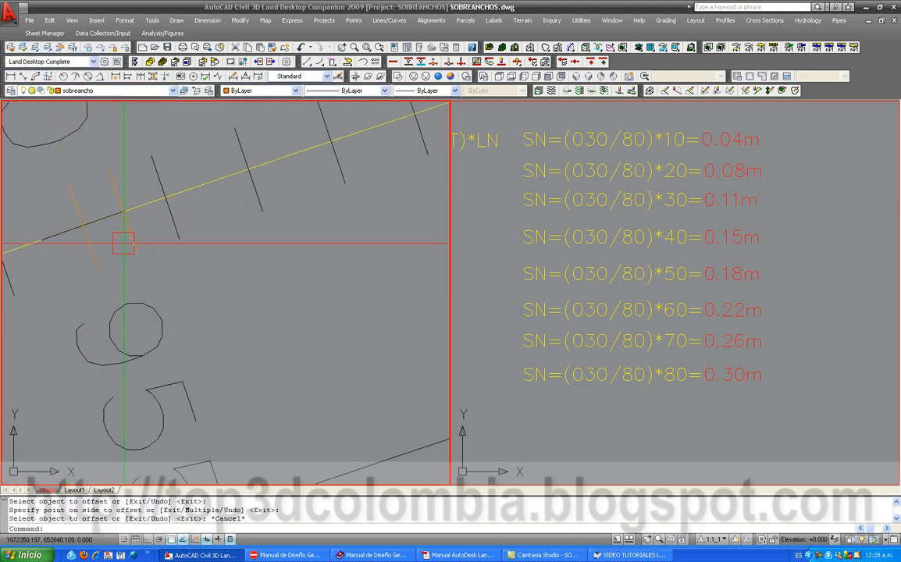
Extend the offset line near 0+955 to the inner road edge.
{"action": "type", "text": "ex"}
{"action": "key", "text": "Return"}
{"action": "scroll", "coordinate": [215, 261], "scroll_direction": "down", "scroll_amount": 2}
{"action": "scroll", "coordinate": [217, 282], "scroll_direction": "up", "scroll_amount": 4}
{"action": "key", "text": "Return"}
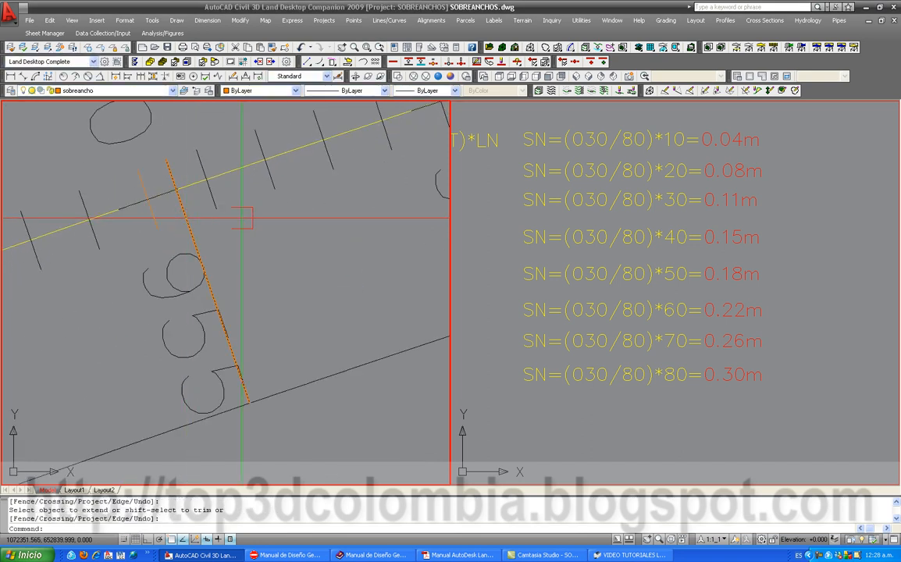
Lengthen the extended line near 0+955 by 0.11 m past the inner road edge with Line Extension.
{"action": "left_click", "coordinate": [389, 20]}
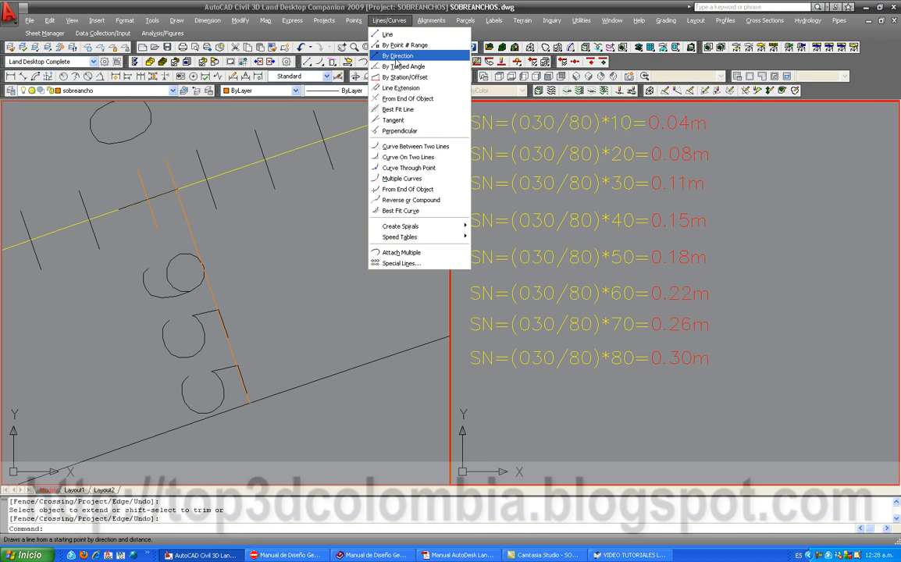
{"action": "left_click", "coordinate": [401, 87]}
{"action": "scroll", "coordinate": [244, 402], "scroll_direction": "up", "scroll_amount": 4}
{"action": "left_click", "coordinate": [245, 398]}
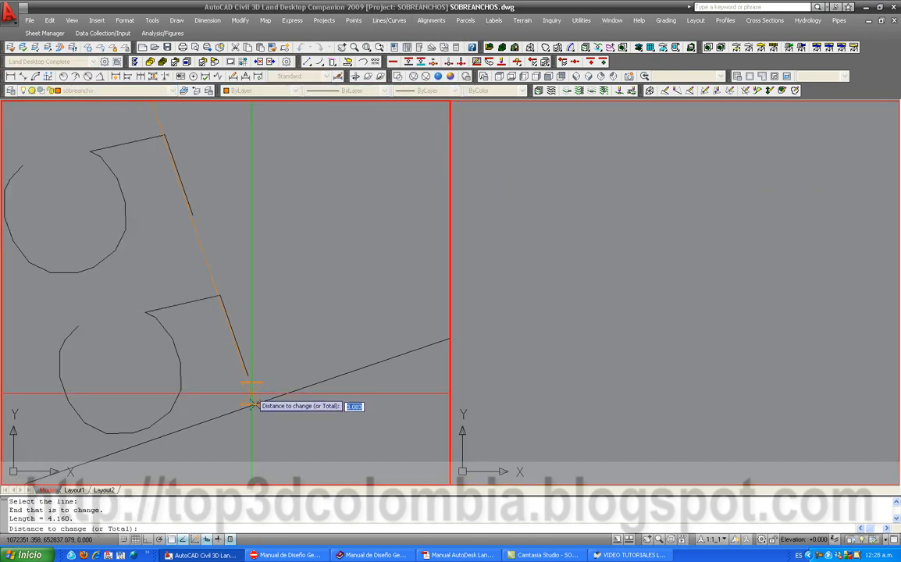
{"action": "type", "text": ".11"}
{"action": "key", "text": "Return"}
{"action": "key", "text": "Return"}
{"action": "scroll", "coordinate": [243, 318], "scroll_direction": "down", "scroll_amount": 5}
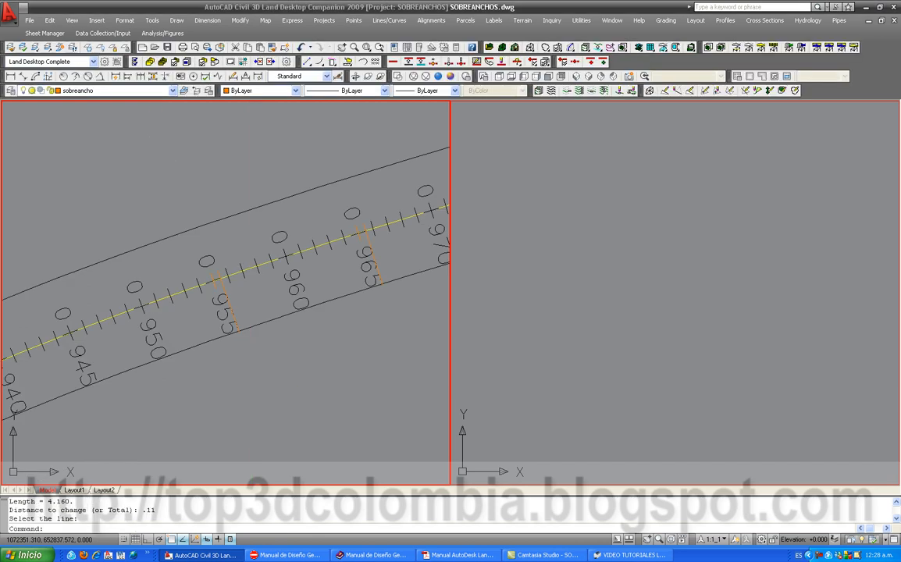
Bring the widening calculations back into view and draw a short line over the 0+945 station tick, across the centreline.
{"action": "left_click", "coordinate": [539, 268]}
{"action": "scroll", "coordinate": [570, 262], "scroll_direction": "down", "scroll_amount": 4}
{"action": "middle_click_drag", "start_coordinate": [636, 211], "coordinate": [606, 280]}
{"action": "scroll", "coordinate": [624, 209], "scroll_direction": "up", "scroll_amount": 2}
{"action": "left_click", "coordinate": [231, 341]}
{"action": "scroll", "coordinate": [215, 336], "scroll_direction": "up", "scroll_amount": 4}
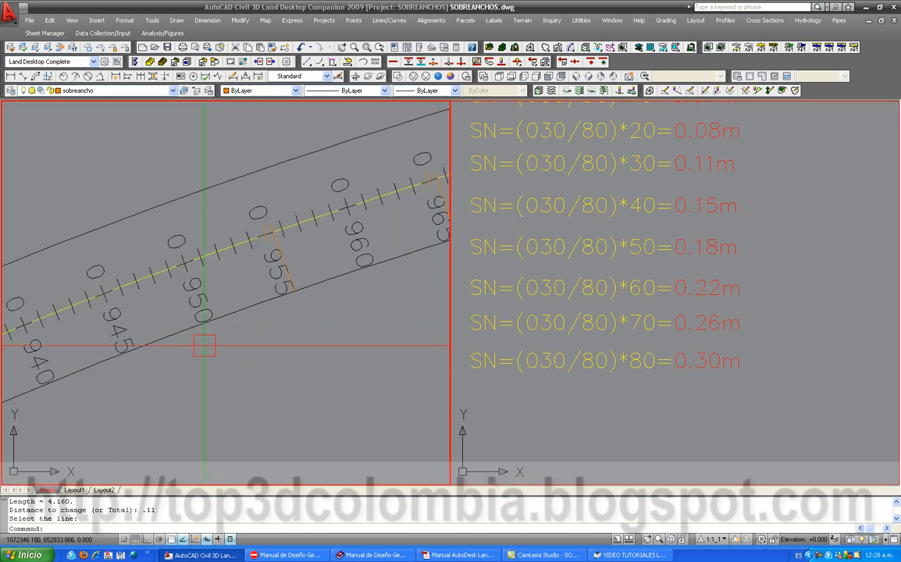
{"action": "key", "text": "Return"}
{"action": "scroll", "coordinate": [125, 323], "scroll_direction": "up", "scroll_amount": 4}
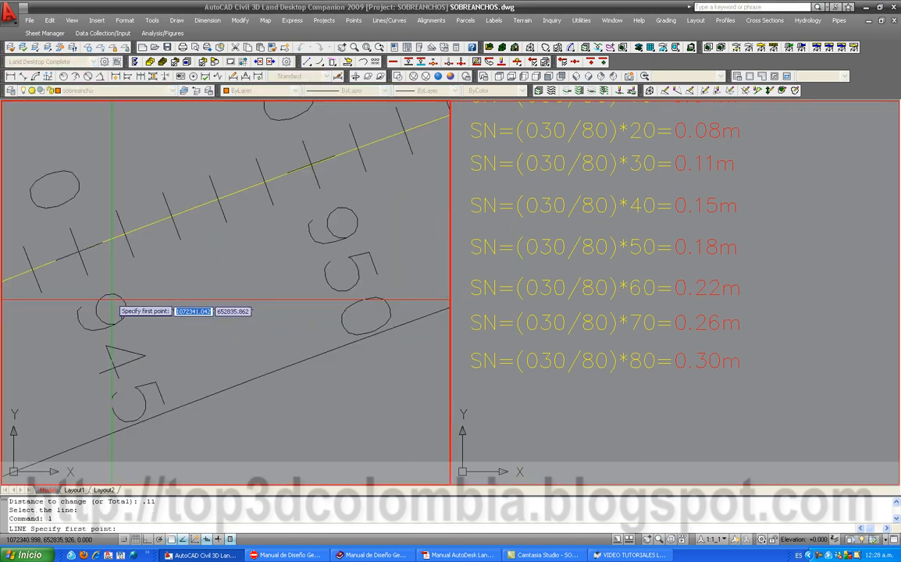
{"action": "left_click", "coordinate": [77, 266]}
{"action": "key", "text": "Escape"}
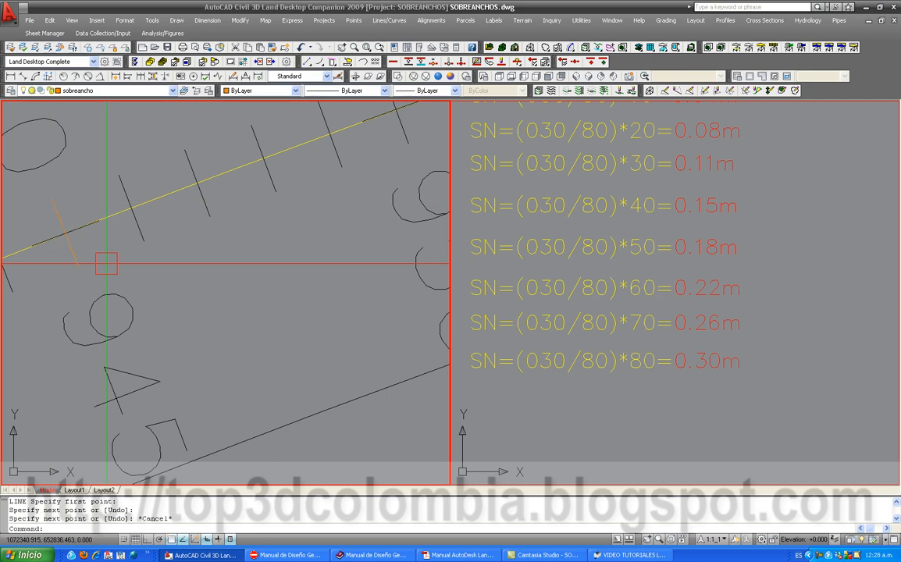
Offset the short 0+945 line by 0.49 m towards the 0+950 station.
{"action": "type", "text": "o"}
{"action": "key", "text": "Return"}
{"action": "type", "text": ".4"}
{"action": "key", "text": "Return"}
{"action": "scroll", "coordinate": [77, 249], "scroll_direction": "up", "scroll_amount": 2}
{"action": "left_click", "coordinate": [72, 250]}
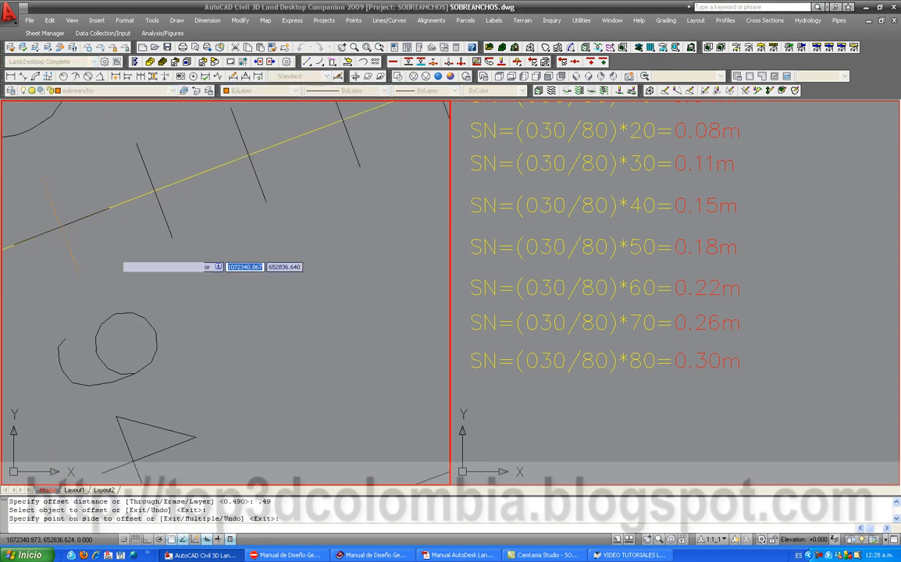
{"action": "scroll", "coordinate": [149, 255], "scroll_direction": "down", "scroll_amount": 2}
{"action": "key", "text": "Escape"}
Extend the offset line near 0+945 to the inner road edge.
{"action": "type", "text": "ex"}
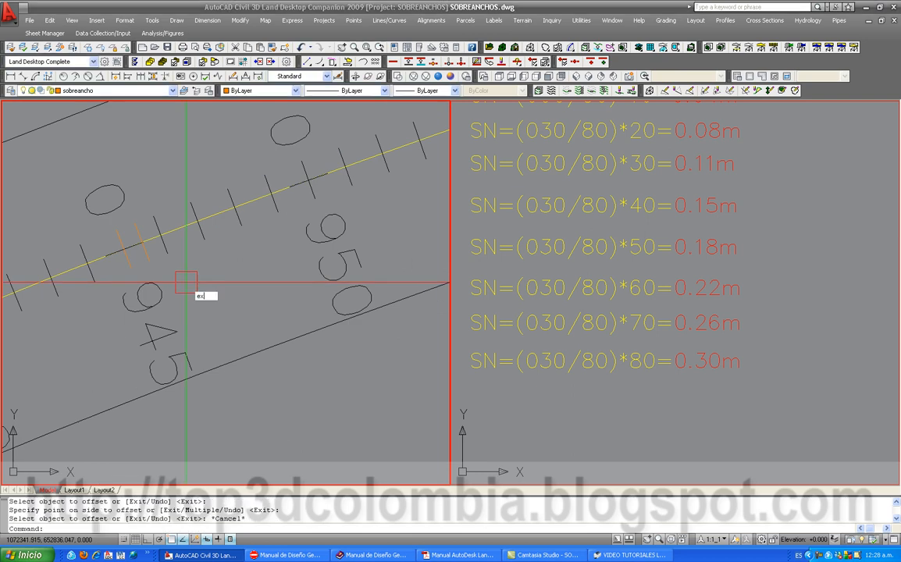
{"action": "key", "text": "Return"}
{"action": "scroll", "coordinate": [192, 283], "scroll_direction": "down", "scroll_amount": 2}
{"action": "scroll", "coordinate": [165, 286], "scroll_direction": "up", "scroll_amount": 3}
{"action": "left_click", "coordinate": [157, 260]}
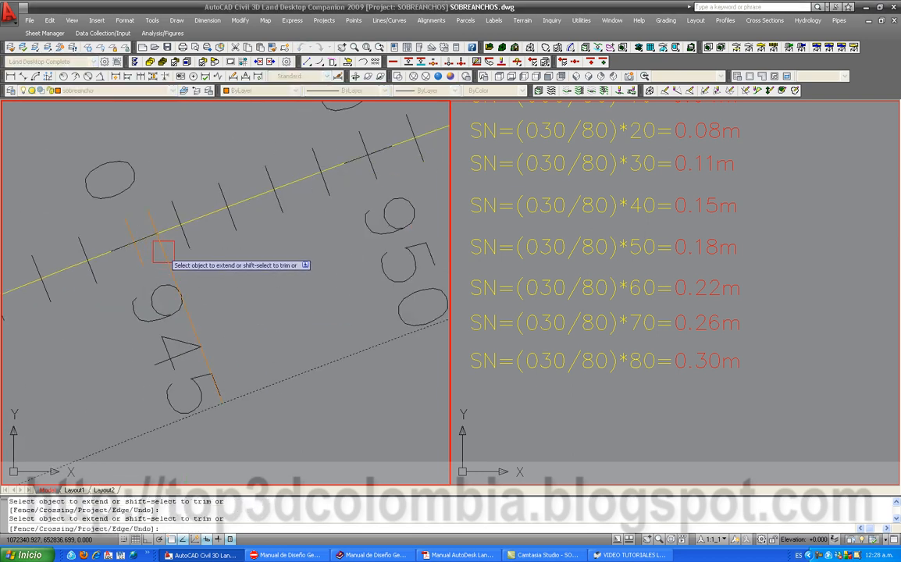
{"action": "key", "text": "Return"}
Lengthen the extended line near 0+945 by 0.15 m past the inner road edge with Line Extension.
{"action": "left_click", "coordinate": [388, 20]}
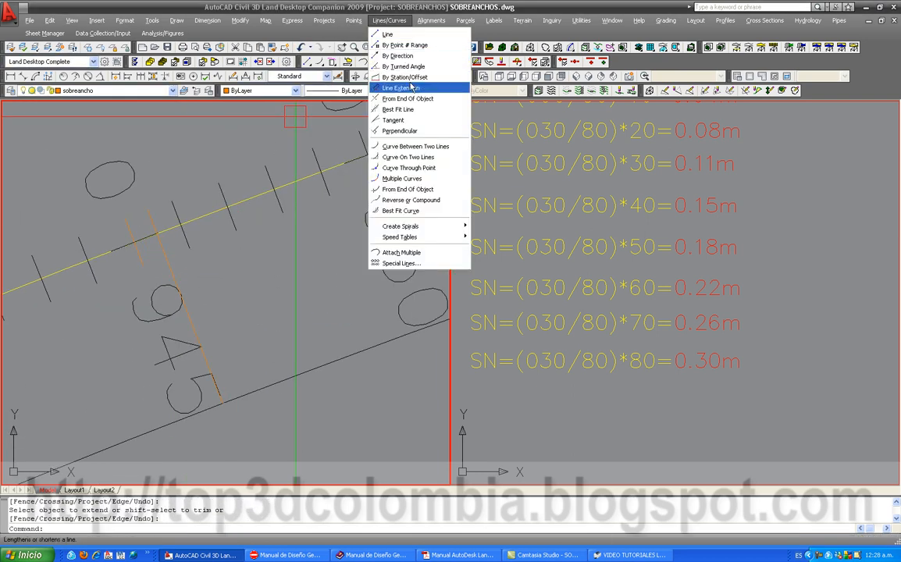
{"action": "left_click", "coordinate": [410, 88]}
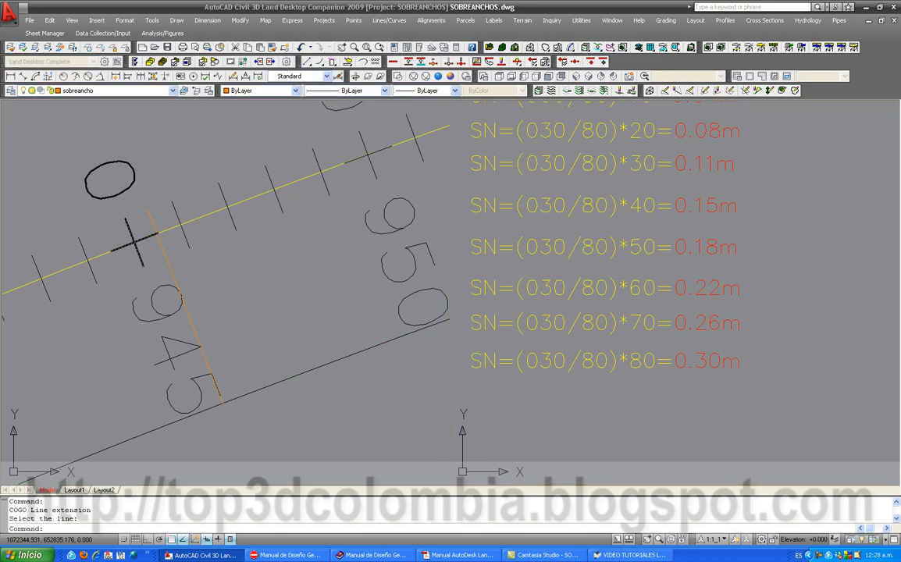
{"action": "left_click", "coordinate": [223, 373]}
{"action": "key", "text": "Return"}
{"action": "scroll", "coordinate": [230, 371], "scroll_direction": "up", "scroll_amount": 5}
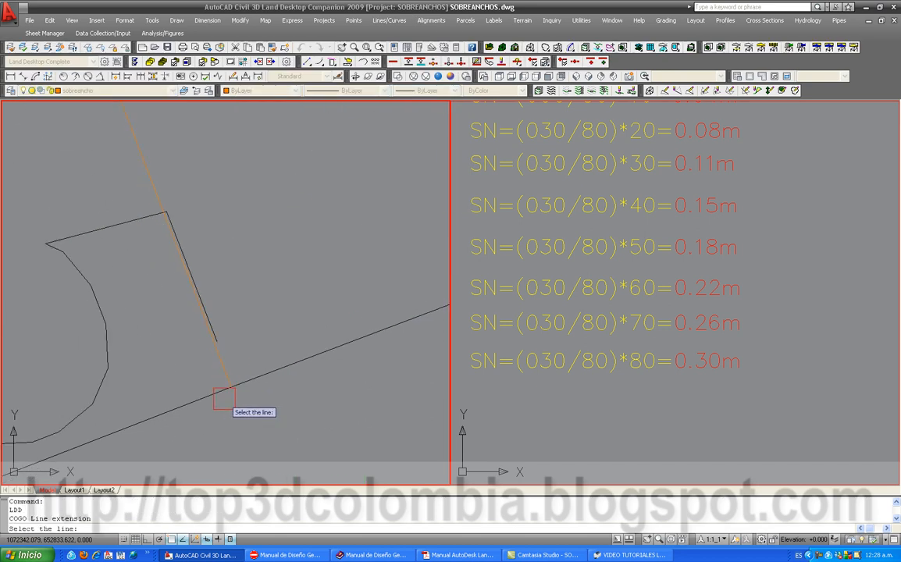
{"action": "type", "text": "."}
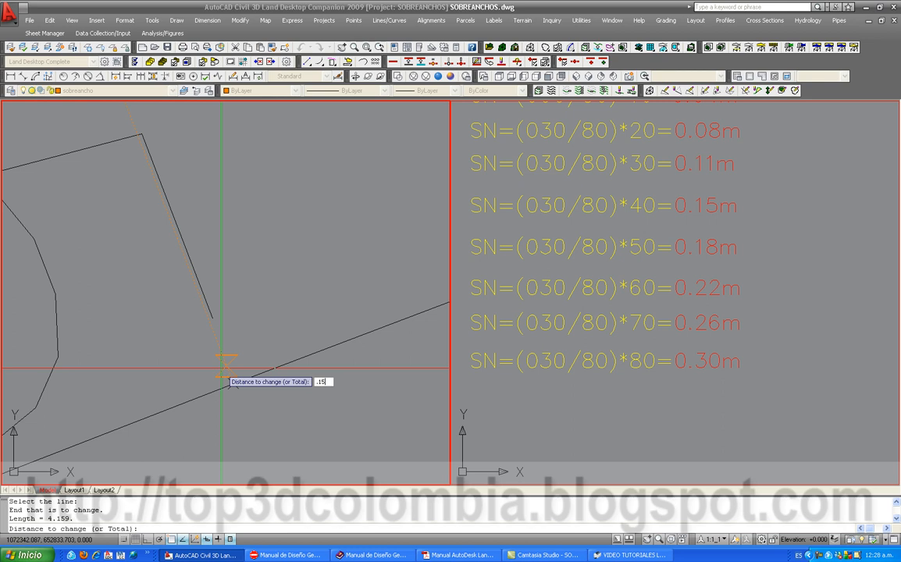
{"action": "type", "text": "15"}
{"action": "key", "text": "Return"}
{"action": "key", "text": "Return"}
Draw a short line over the 0+935 station tick, across the centreline.
{"action": "scroll", "coordinate": [222, 368], "scroll_direction": "down", "scroll_amount": 6}
{"action": "scroll", "coordinate": [273, 292], "scroll_direction": "up", "scroll_amount": 5}
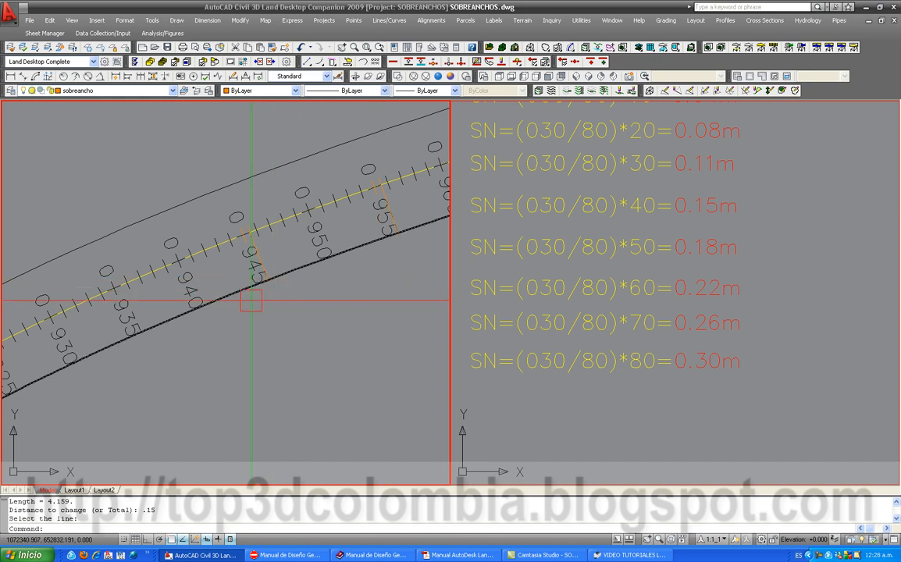
{"action": "type", "text": "l"}
{"action": "key", "text": "Return"}
{"action": "scroll", "coordinate": [77, 272], "scroll_direction": "up", "scroll_amount": 4}
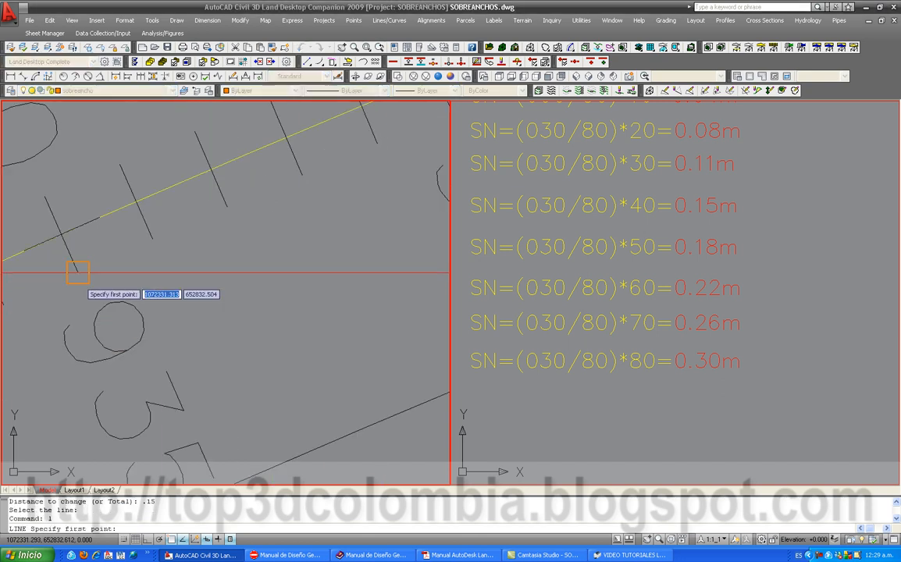
{"action": "left_click", "coordinate": [77, 272]}
{"action": "left_click", "coordinate": [45, 197]}
{"action": "key", "text": "Escape"}
Offset the short 0+935 line by 0.49 m towards the 0+940 station.
{"action": "type", "text": "o"}
{"action": "key", "text": "Return"}
{"action": "key", "text": "Return"}
{"action": "left_click", "coordinate": [67, 245]}
{"action": "scroll", "coordinate": [70, 257], "scroll_direction": "up", "scroll_amount": 3}
{"action": "left_click", "coordinate": [110, 254]}
{"action": "key", "text": "Escape"}
Extend the offset line near 0+935 to the inner road edge.
{"action": "type", "text": "ex"}
{"action": "key", "text": "Return"}
{"action": "scroll", "coordinate": [242, 326], "scroll_direction": "down", "scroll_amount": 5}
{"action": "left_click", "coordinate": [244, 331]}
{"action": "key", "text": "Return"}
{"action": "scroll", "coordinate": [226, 242], "scroll_direction": "up", "scroll_amount": 3}
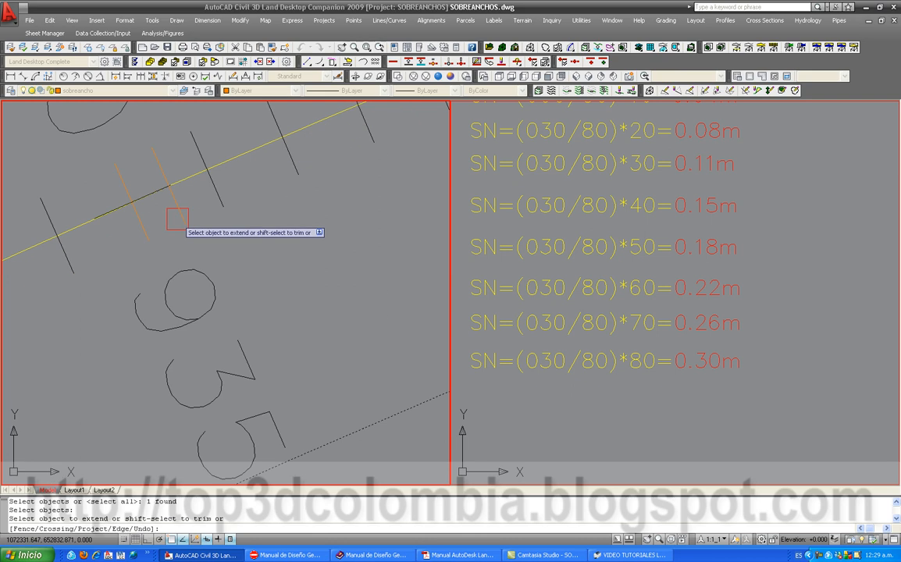
{"action": "key", "text": "Return"}
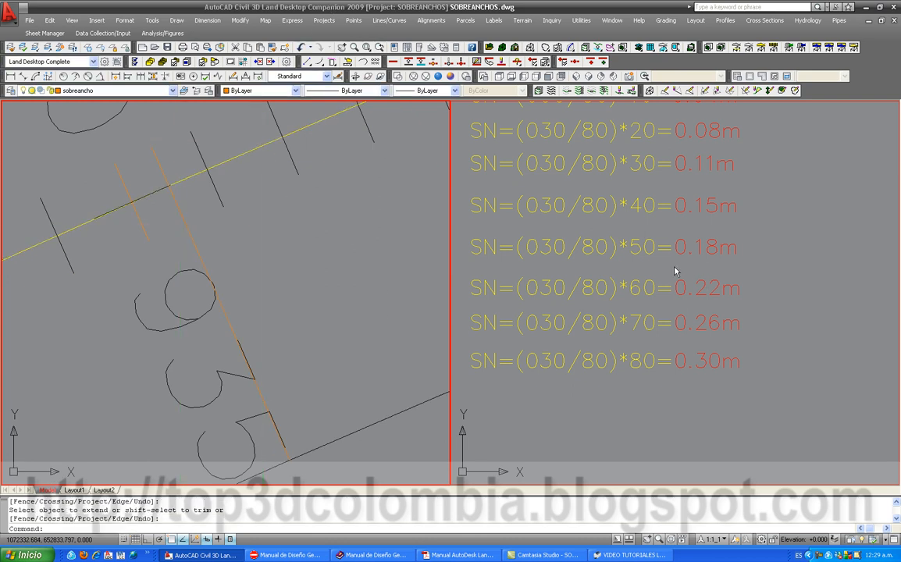
Lengthen the extended line near 0+935 by 0.18 m past the inner road edge with Line Extension.
{"action": "left_click", "coordinate": [387, 20]}
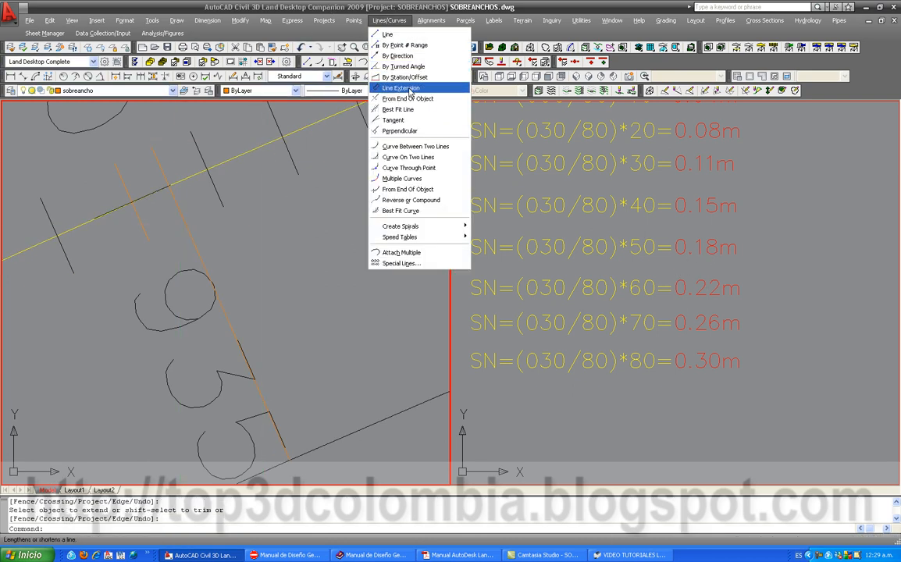
{"action": "left_click", "coordinate": [401, 87]}
{"action": "scroll", "coordinate": [295, 473], "scroll_direction": "up", "scroll_amount": 3}
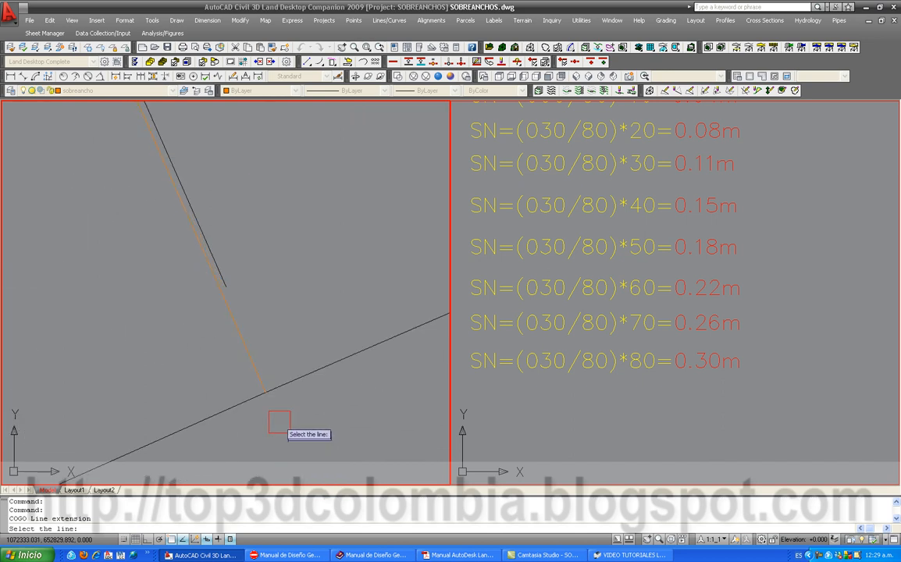
{"action": "left_click", "coordinate": [239, 357]}
{"action": "type", "text": "."}
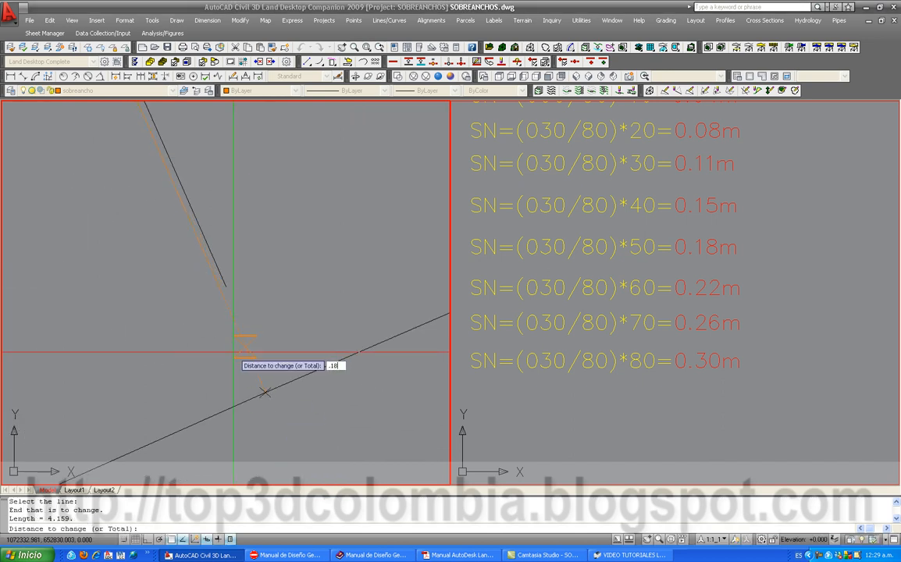
{"action": "type", "text": "18"}
{"action": "key", "text": "Return"}
{"action": "key", "text": "Return"}
Draw a short line over the 0+925 station tick, across the centreline.
{"action": "scroll", "coordinate": [306, 289], "scroll_direction": "down", "scroll_amount": 5}
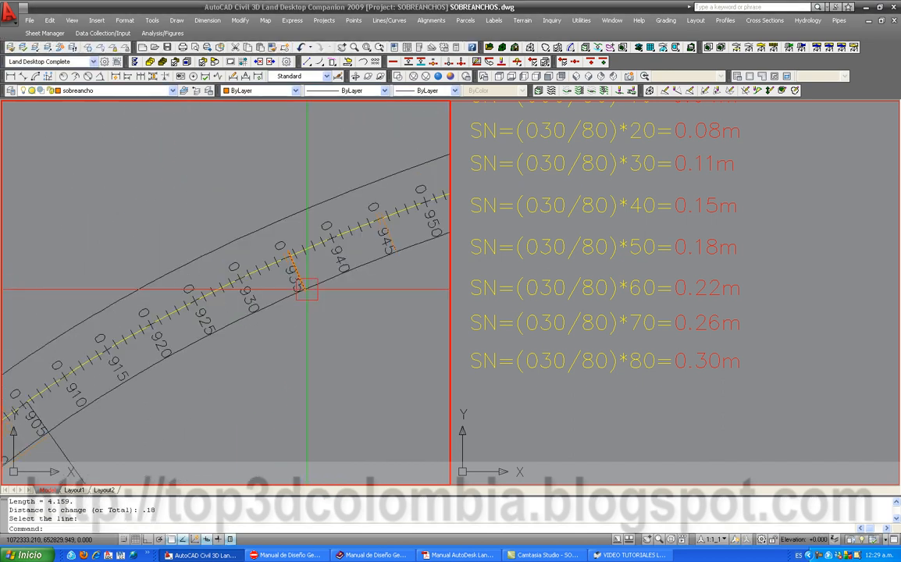
{"action": "type", "text": "l"}
{"action": "key", "text": "Return"}
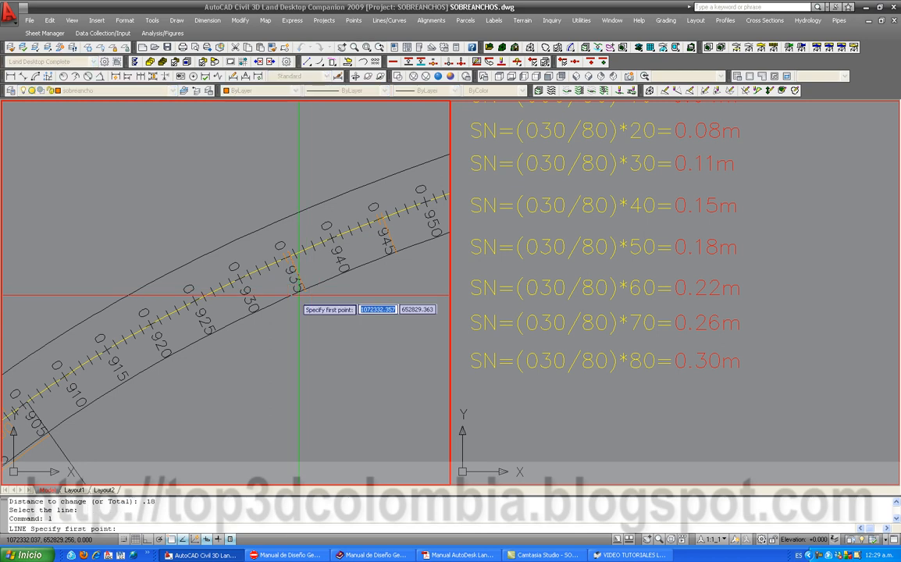
{"action": "scroll", "coordinate": [299, 295], "scroll_direction": "up", "scroll_amount": 5}
{"action": "left_click", "coordinate": [196, 299]}
{"action": "left_click", "coordinate": [170, 246]}
{"action": "key", "text": "Return"}
Offset the short 0+925 line by 0.49 m towards the 0+930 station.
{"action": "type", "text": "o"}
{"action": "key", "text": "Return"}
{"action": "key", "text": "Return"}
{"action": "scroll", "coordinate": [194, 294], "scroll_direction": "up", "scroll_amount": 3}
{"action": "left_click", "coordinate": [196, 295]}
{"action": "scroll", "coordinate": [200, 296], "scroll_direction": "up", "scroll_amount": 2}
{"action": "left_click", "coordinate": [225, 278]}
{"action": "key", "text": "Escape"}
Extend the offset line near 0+925 to the inner road edge.
{"action": "scroll", "coordinate": [248, 282], "scroll_direction": "down", "scroll_amount": 6}
{"action": "type", "text": "e"}
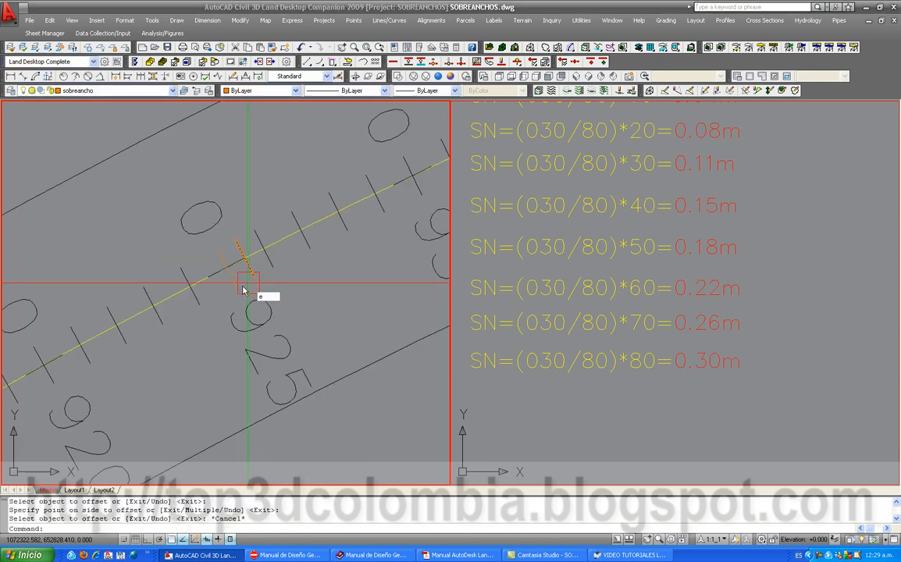
{"action": "key", "text": "Return"}
{"action": "scroll", "coordinate": [250, 288], "scroll_direction": "down", "scroll_amount": 4}
{"action": "scroll", "coordinate": [289, 286], "scroll_direction": "up", "scroll_amount": 2}
{"action": "left_click", "coordinate": [296, 306]}
{"action": "key", "text": "Return"}
{"action": "scroll", "coordinate": [230, 249], "scroll_direction": "up", "scroll_amount": 3}
{"action": "key", "text": "Return"}
Lengthen the extended line near 0+925 by 0.22 m past the inner road edge with Line Extension.
{"action": "scroll", "coordinate": [255, 256], "scroll_direction": "down", "scroll_amount": 4}
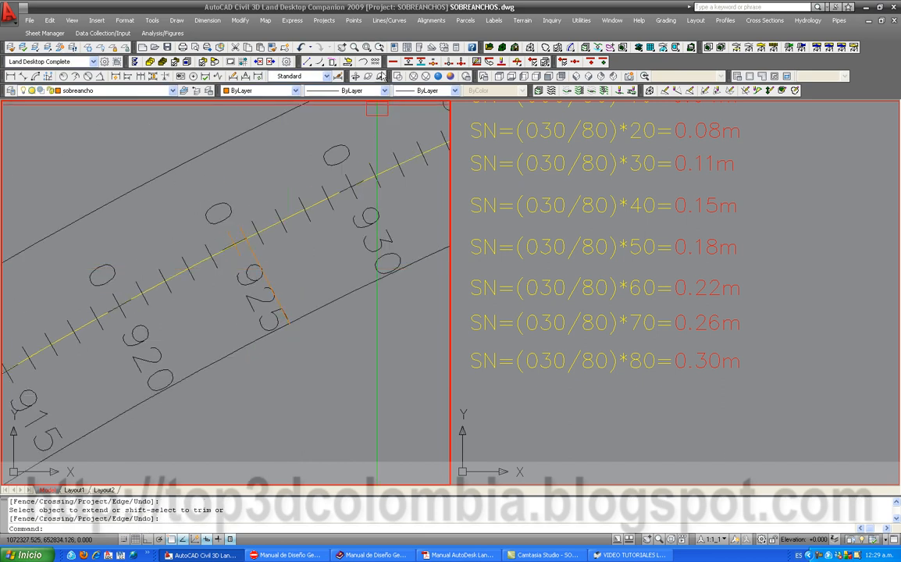
{"action": "left_click", "coordinate": [390, 21]}
{"action": "left_click", "coordinate": [405, 89]}
{"action": "scroll", "coordinate": [296, 320], "scroll_direction": "up", "scroll_amount": 5}
{"action": "left_click", "coordinate": [252, 357]}
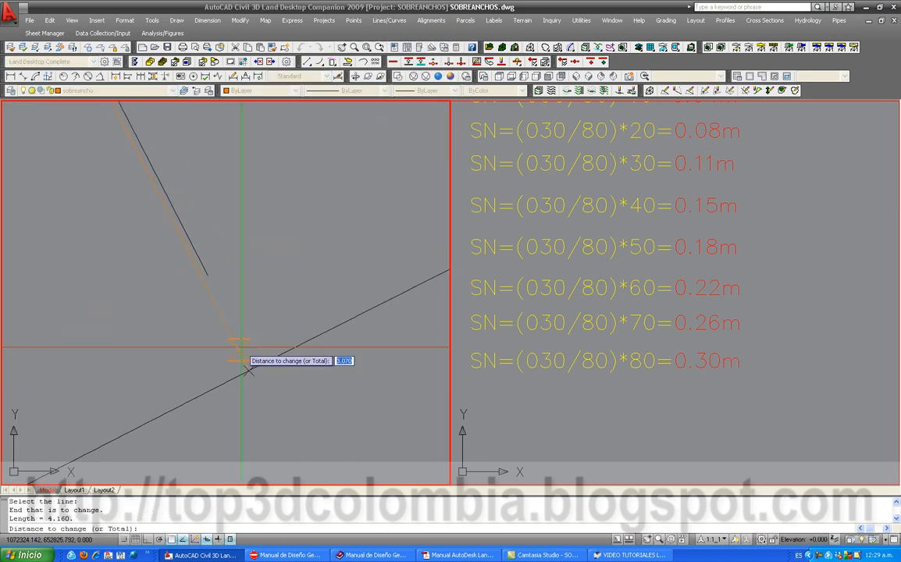
{"action": "type", "text": "."}
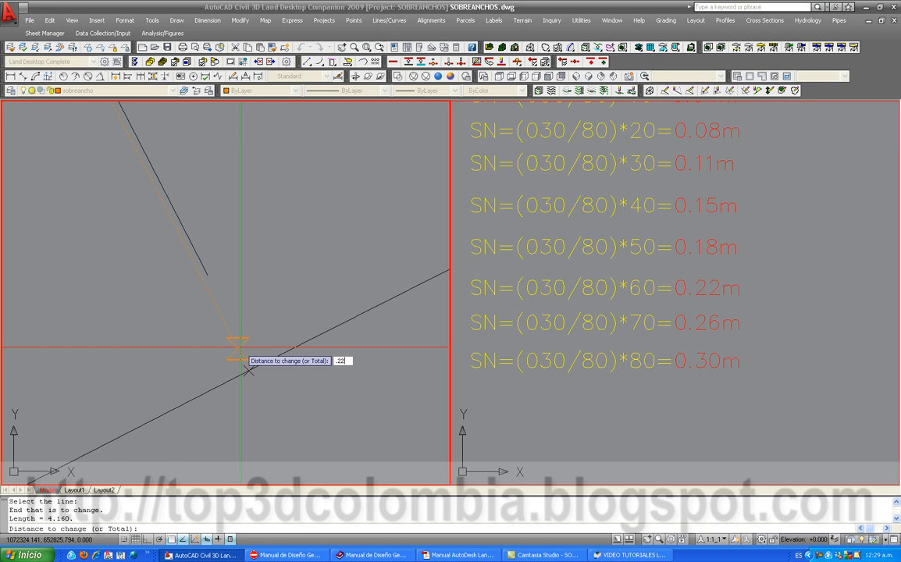
{"action": "type", "text": "22"}
{"action": "key", "text": "Return"}
{"action": "key", "text": "Return"}
Draw a short line over the 0+915 station tick, across the centreline.
{"action": "scroll", "coordinate": [270, 361], "scroll_direction": "down", "scroll_amount": 5}
{"action": "type", "text": "l"}
{"action": "key", "text": "Return"}
{"action": "scroll", "coordinate": [283, 331], "scroll_direction": "down", "scroll_amount": 4}
{"action": "scroll", "coordinate": [195, 341], "scroll_direction": "up", "scroll_amount": 8}
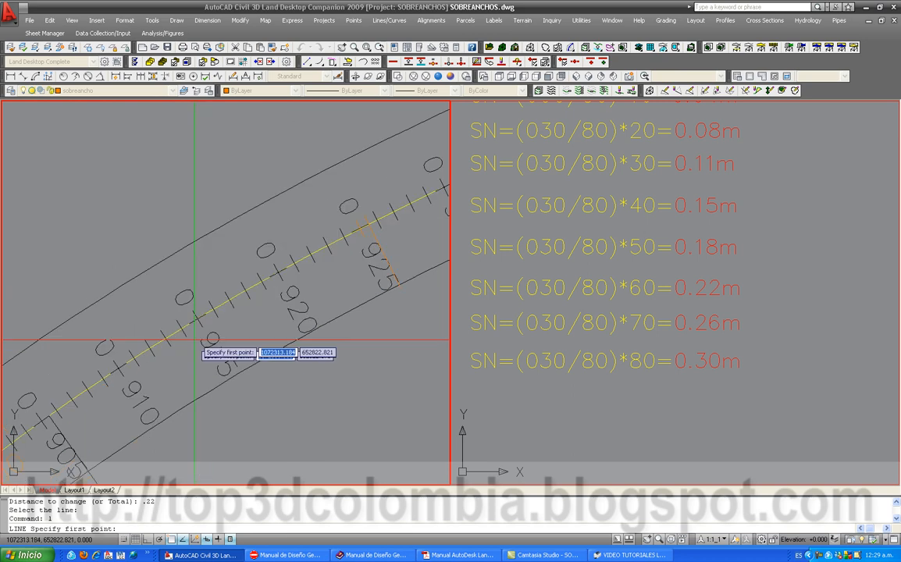
{"action": "left_click", "coordinate": [202, 319]}
{"action": "left_click", "coordinate": [178, 280]}
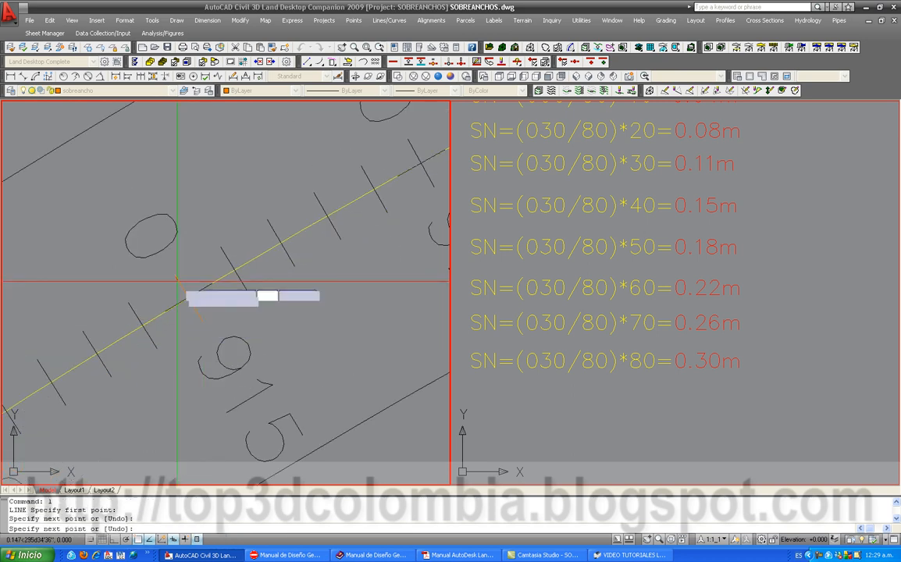
{"action": "key", "text": "Escape"}
Offset the short 0+915 line by 0.49 m towards the 0+920 station.
{"action": "type", "text": "o"}
{"action": "key", "text": "Return"}
{"action": "key", "text": "Return"}
{"action": "scroll", "coordinate": [200, 313], "scroll_direction": "up", "scroll_amount": 4}
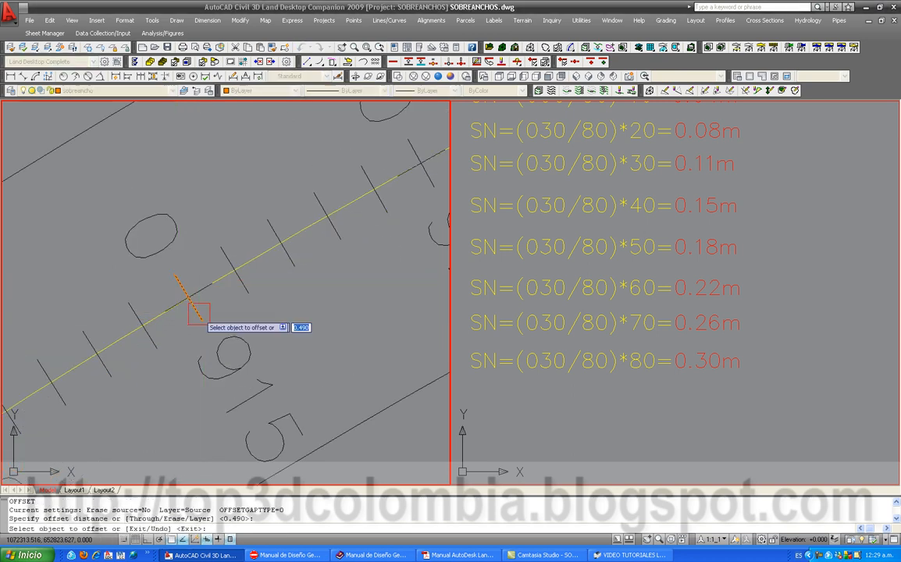
{"action": "left_click", "coordinate": [197, 314]}
{"action": "left_click", "coordinate": [225, 300]}
{"action": "key", "text": "Escape"}
Extend the offset line near 0+915 to the inner road edge.
{"action": "type", "text": "ex"}
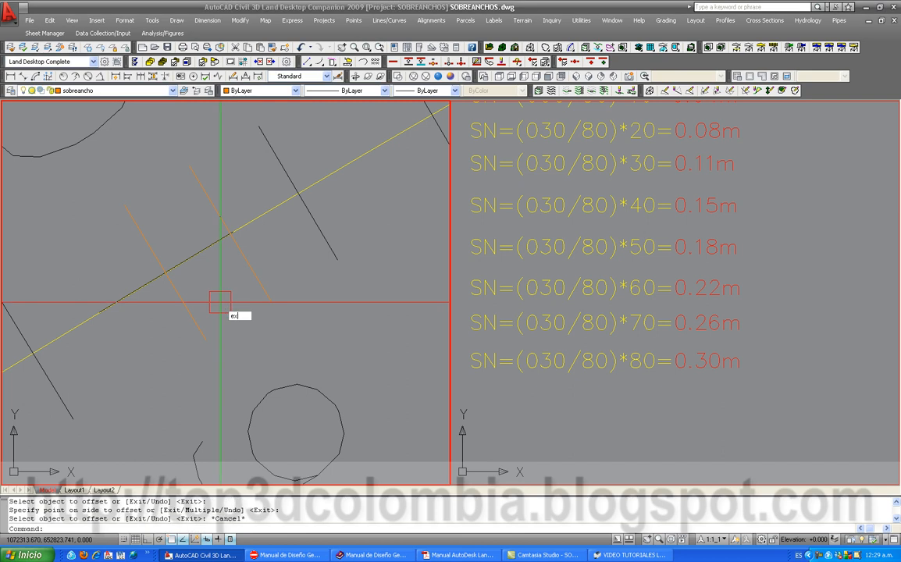
{"action": "key", "text": "Return"}
{"action": "scroll", "coordinate": [234, 289], "scroll_direction": "down", "scroll_amount": 4}
{"action": "key", "text": "Return"}
{"action": "left_click", "coordinate": [260, 265]}
{"action": "key", "text": "Return"}
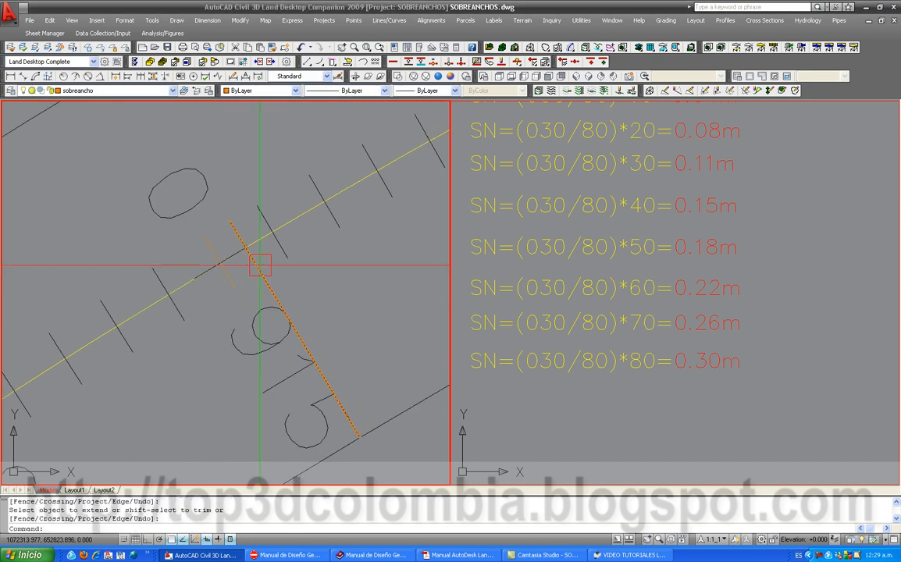
Lengthen the extended line near 0+915 by 0.26 m past the inner road edge with Line Extension.
{"action": "scroll", "coordinate": [260, 265], "scroll_direction": "down", "scroll_amount": 4}
{"action": "scroll", "coordinate": [288, 310], "scroll_direction": "up", "scroll_amount": 3}
{"action": "left_click", "coordinate": [389, 20]}
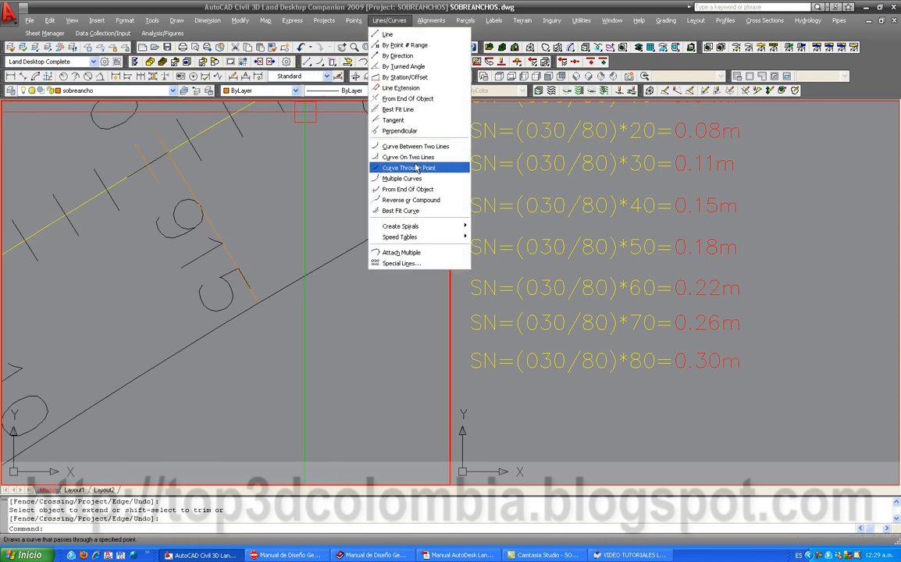
{"action": "left_click", "coordinate": [409, 91]}
{"action": "scroll", "coordinate": [306, 304], "scroll_direction": "up", "scroll_amount": 5}
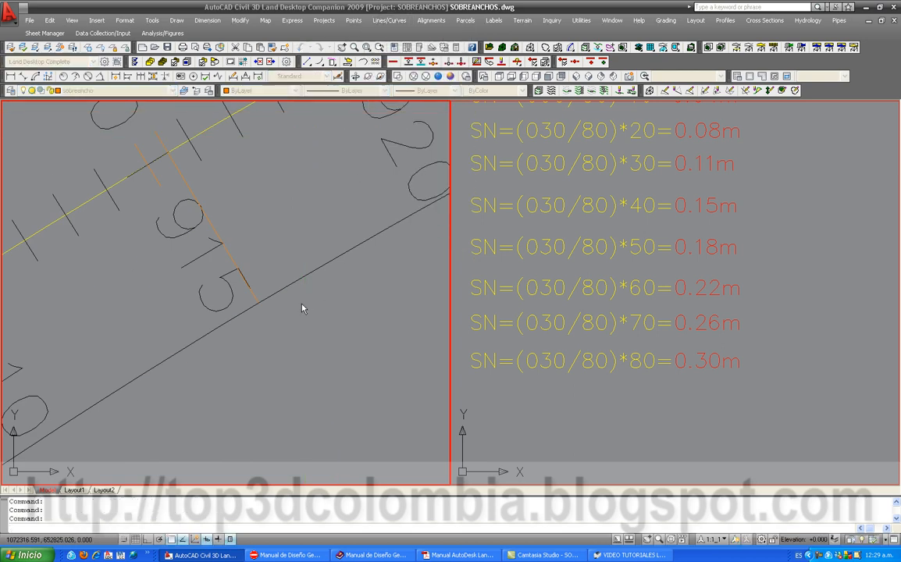
{"action": "left_click", "coordinate": [260, 310]}
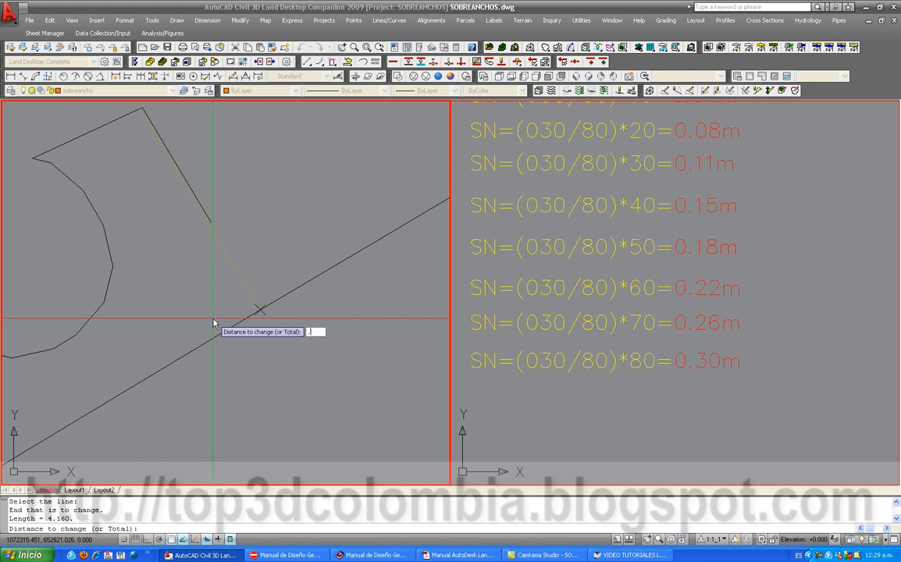
{"action": "key", "text": "Return"}
{"action": "key", "text": "Return"}
Start a polyline where the existing widening edge meets the CE 0+905.494 line and run it through the extended line ends near 0+915, 0+925 and 0+935.
{"action": "scroll", "coordinate": [289, 258], "scroll_direction": "down", "scroll_amount": 8}
{"action": "scroll", "coordinate": [248, 310], "scroll_direction": "up", "scroll_amount": 5}
{"action": "scroll", "coordinate": [247, 313], "scroll_direction": "up", "scroll_amount": 2}
{"action": "scroll", "coordinate": [238, 278], "scroll_direction": "down", "scroll_amount": 8}
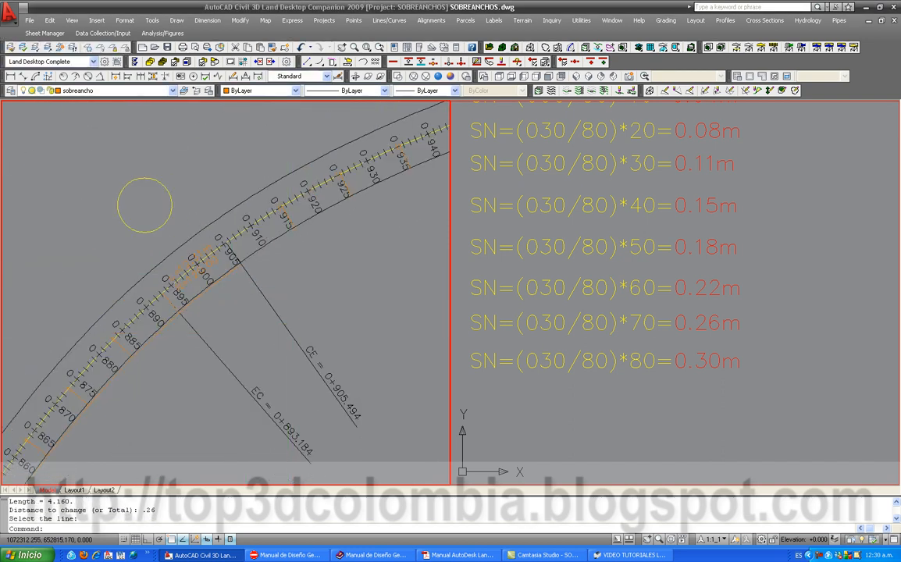
{"action": "scroll", "coordinate": [274, 266], "scroll_direction": "up", "scroll_amount": 2}
{"action": "type", "text": "pl"}
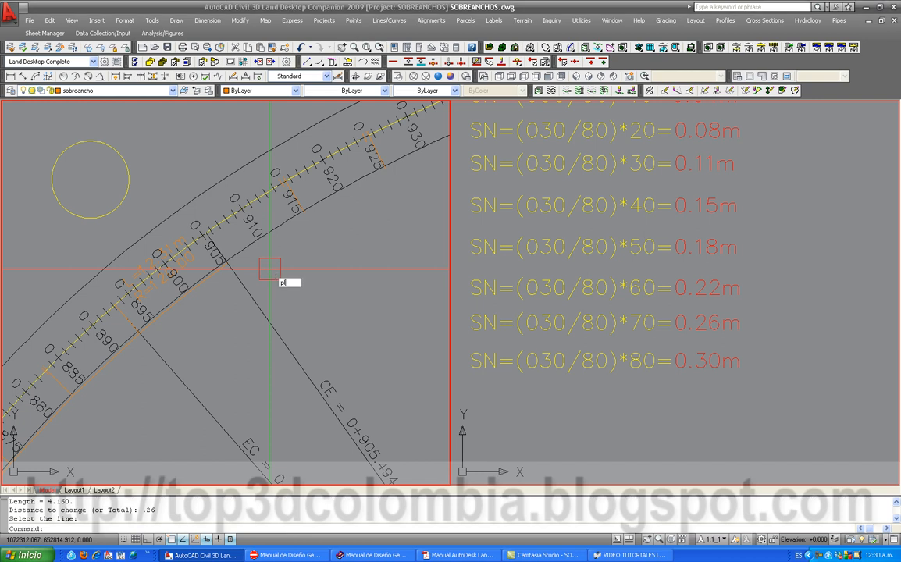
{"action": "key", "text": "Return"}
{"action": "scroll", "coordinate": [222, 260], "scroll_direction": "up", "scroll_amount": 3}
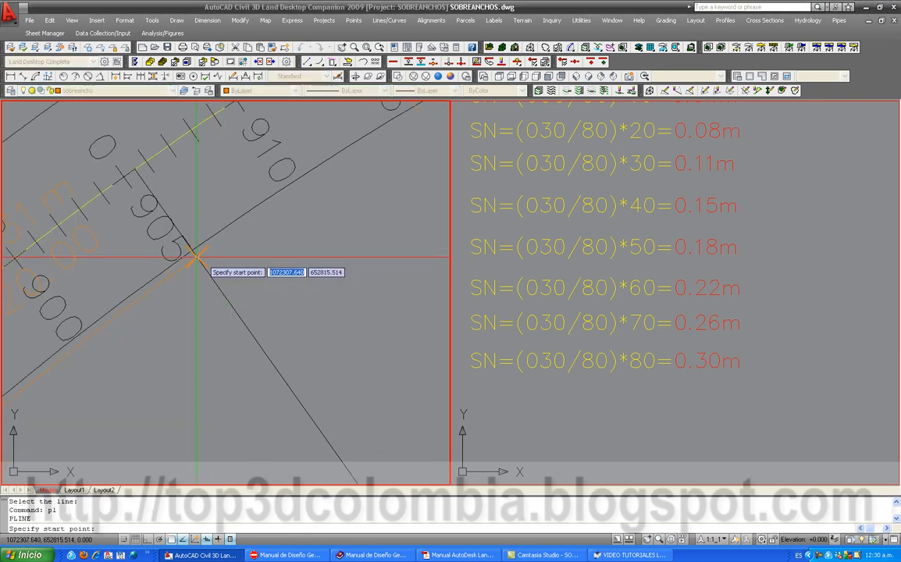
{"action": "left_click", "coordinate": [196, 256]}
{"action": "left_click", "coordinate": [270, 226]}
{"action": "middle_click_drag", "start_coordinate": [426, 150], "coordinate": [207, 303]}
{"action": "left_click", "coordinate": [227, 280]}
{"action": "middle_click_drag", "start_coordinate": [356, 246], "coordinate": [149, 367]}
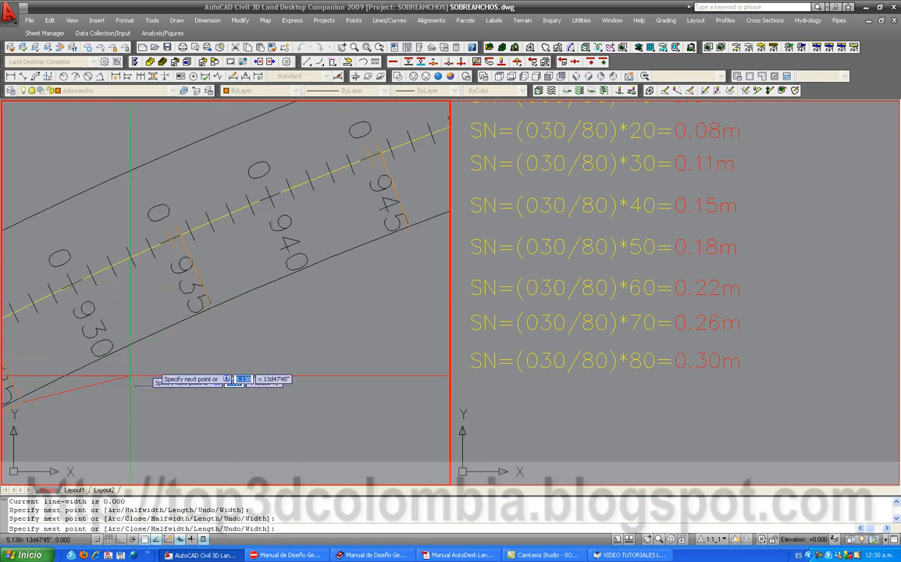
{"action": "scroll", "coordinate": [216, 317], "scroll_direction": "up", "scroll_amount": 3}
{"action": "left_click", "coordinate": [204, 302]}
Continue the polyline through the extended line ends from 0+945 to 0+975 and finish it where the ET 0+985.494 line meets the inner road edge.
{"action": "scroll", "coordinate": [128, 347], "scroll_direction": "down", "scroll_amount": 4}
{"action": "scroll", "coordinate": [276, 319], "scroll_direction": "up", "scroll_amount": 4}
{"action": "left_click", "coordinate": [324, 246]}
{"action": "scroll", "coordinate": [90, 421], "scroll_direction": "down", "scroll_amount": 4}
{"action": "scroll", "coordinate": [221, 359], "scroll_direction": "up", "scroll_amount": 5}
{"action": "left_click", "coordinate": [223, 291]}
{"action": "scroll", "coordinate": [234, 343], "scroll_direction": "down", "scroll_amount": 4}
{"action": "scroll", "coordinate": [217, 346], "scroll_direction": "up", "scroll_amount": 5}
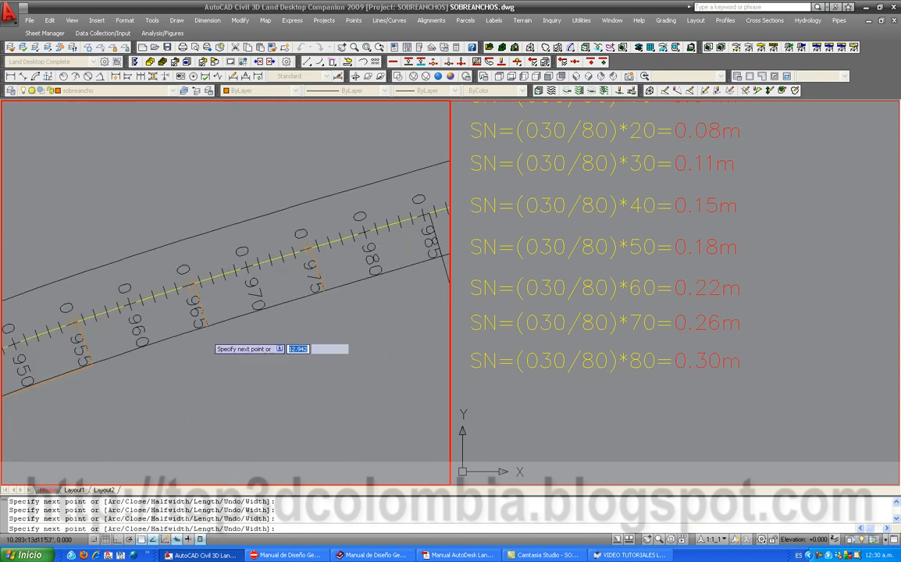
{"action": "left_click", "coordinate": [219, 319]}
{"action": "scroll", "coordinate": [157, 360], "scroll_direction": "down", "scroll_amount": 4}
{"action": "scroll", "coordinate": [316, 346], "scroll_direction": "up", "scroll_amount": 5}
{"action": "left_click", "coordinate": [369, 287]}
{"action": "scroll", "coordinate": [164, 339], "scroll_direction": "down", "scroll_amount": 4}
{"action": "scroll", "coordinate": [297, 332], "scroll_direction": "up", "scroll_amount": 5}
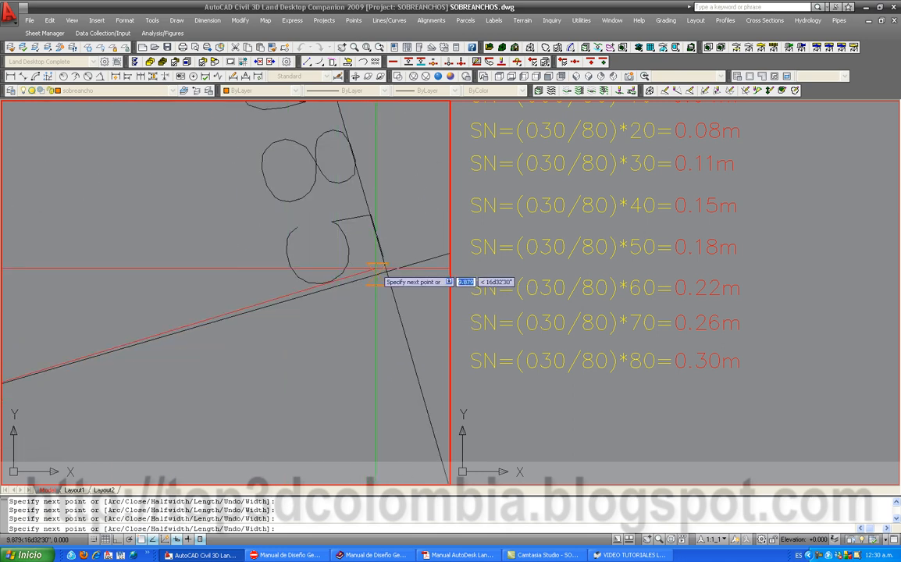
{"action": "left_click", "coordinate": [385, 270]}
{"action": "key", "text": "Return"}
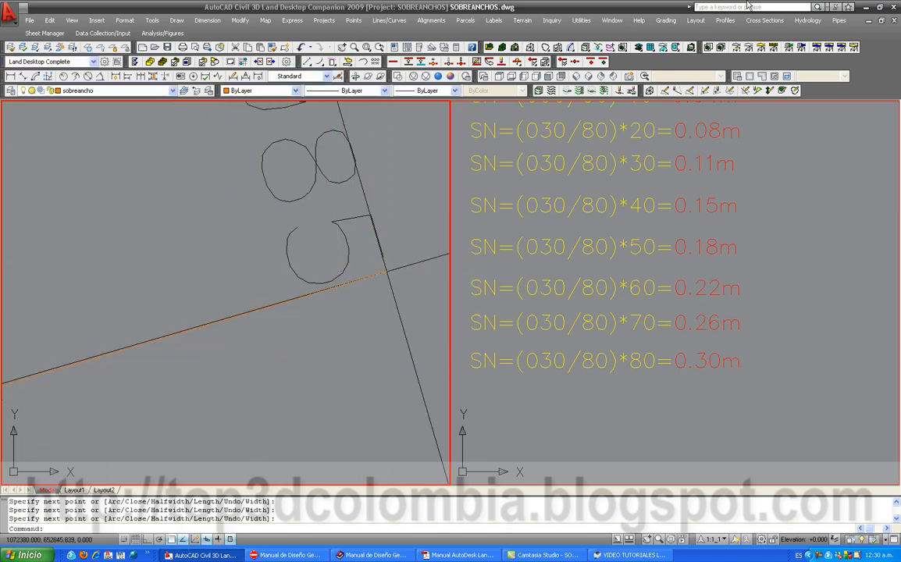
Switch model space to a single viewport and isolate the sobreancho layer by selecting an object on it.
{"action": "left_click", "coordinate": [754, 74]}
{"action": "scroll", "coordinate": [447, 257], "scroll_direction": "down", "scroll_amount": 6}
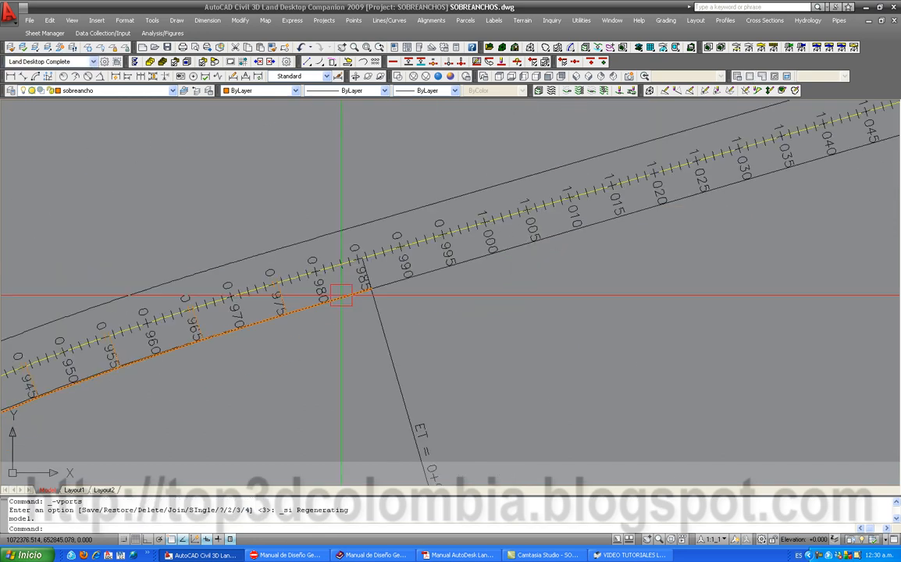
{"action": "middle_click_drag", "start_coordinate": [326, 338], "coordinate": [363, 244]}
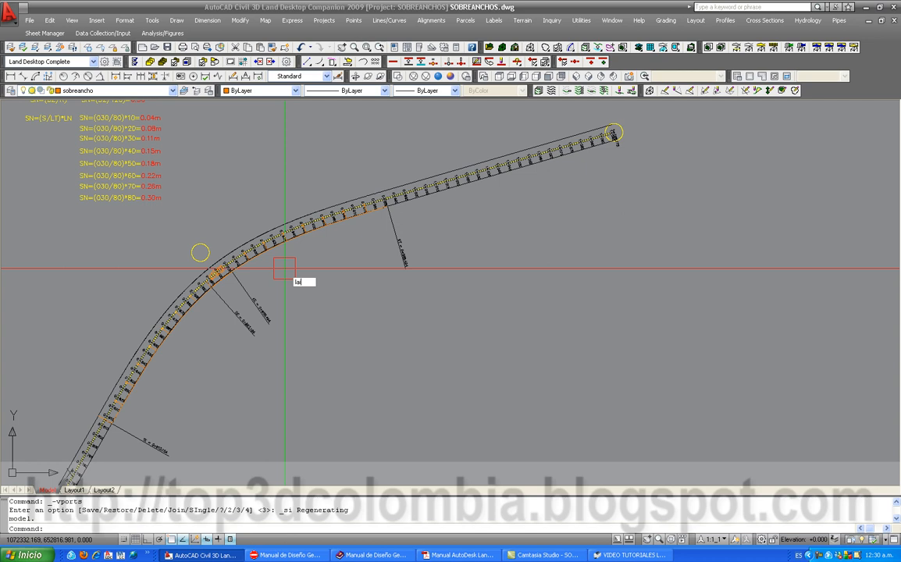
{"action": "type", "text": "lai"}
{"action": "key", "text": "Return"}
{"action": "scroll", "coordinate": [337, 222], "scroll_direction": "up", "scroll_amount": 8}
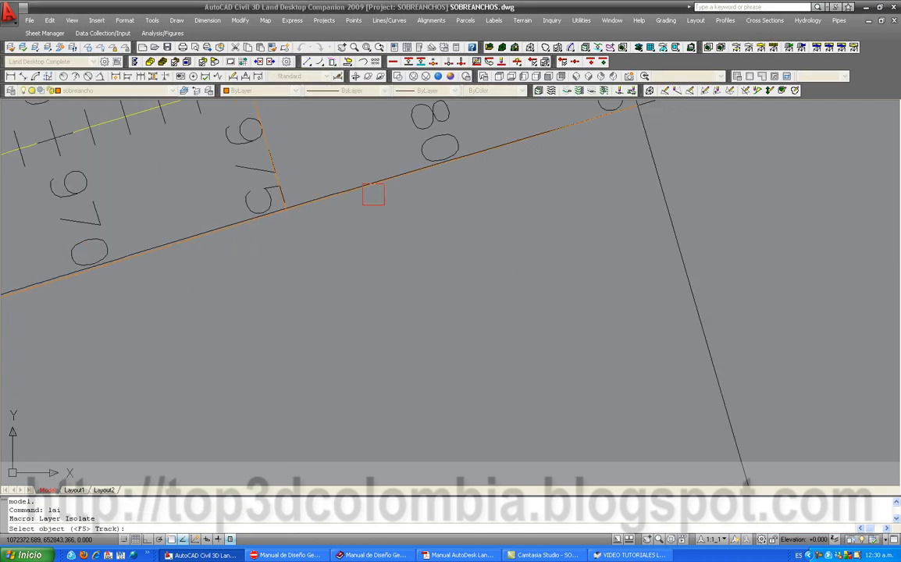
{"action": "scroll", "coordinate": [247, 167], "scroll_direction": "up", "scroll_amount": 2}
{"action": "scroll", "coordinate": [231, 164], "scroll_direction": "up", "scroll_amount": 2}
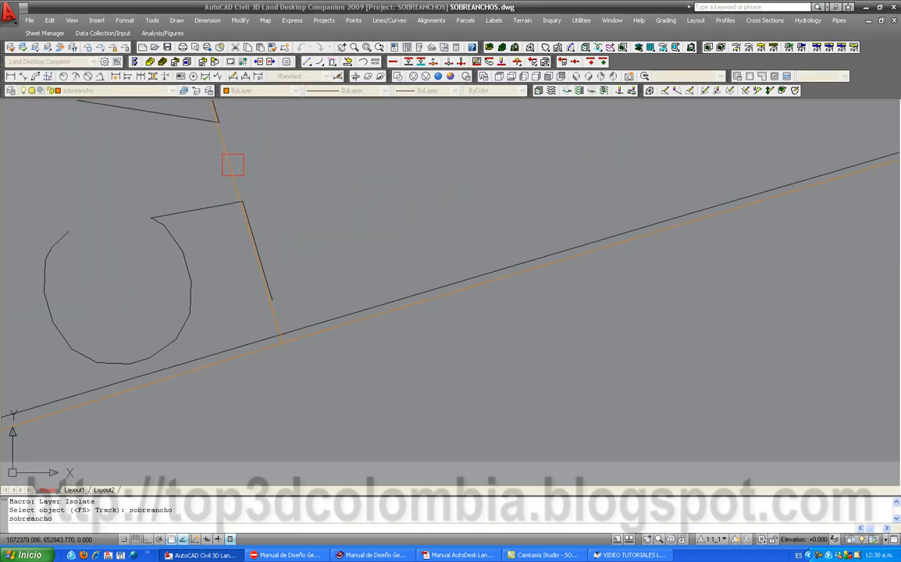
{"action": "key", "text": "Return"}
Erase the short and extended construction lines at 0+975 and 0+965, keeping the widening edge.
{"action": "left_click", "coordinate": [416, 356]}
{"action": "scroll", "coordinate": [348, 310], "scroll_direction": "down", "scroll_amount": 6}
{"action": "left_click", "coordinate": [351, 262]}
{"action": "left_click", "coordinate": [9, 228]}
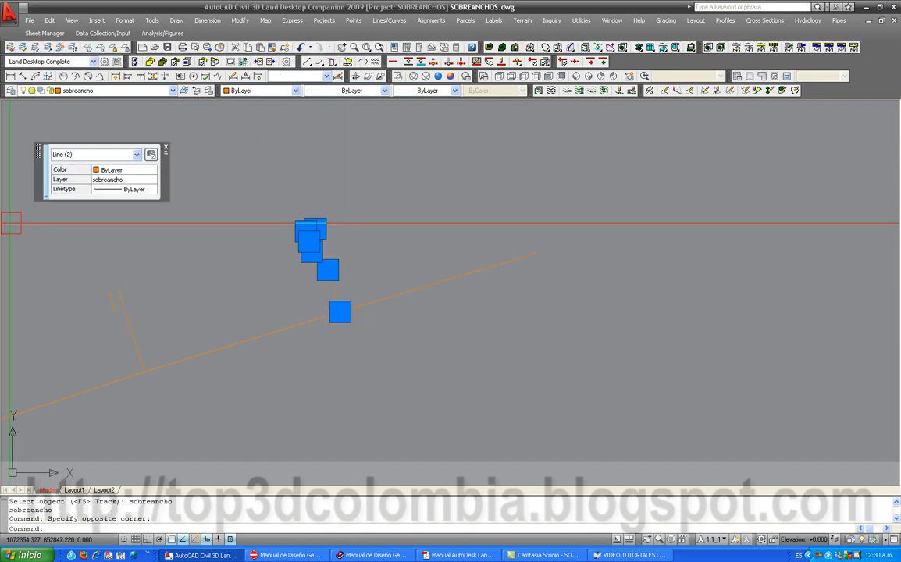
{"action": "key", "text": "Delete"}
{"action": "middle_click_drag", "start_coordinate": [226, 297], "coordinate": [252, 286]}
{"action": "left_click", "coordinate": [427, 236]}
{"action": "left_click", "coordinate": [284, 193]}
{"action": "key", "text": "Delete"}
Erase the next three pairs of construction lines along the exit transition toward CE 0+905.494, keeping the widening edge.
{"action": "left_click", "coordinate": [241, 282]}
{"action": "left_click", "coordinate": [125, 260]}
{"action": "key", "text": "Delete"}
{"action": "middle_click_drag", "start_coordinate": [75, 359], "coordinate": [379, 237]}
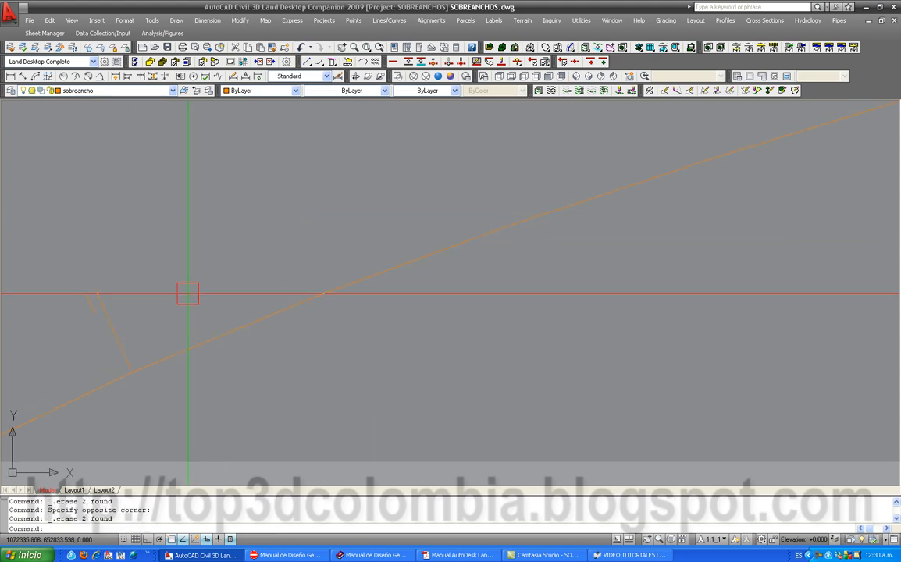
{"action": "left_click", "coordinate": [417, 205]}
{"action": "left_click", "coordinate": [311, 183]}
{"action": "key", "text": "Delete"}
{"action": "middle_click_drag", "start_coordinate": [224, 282], "coordinate": [390, 213]}
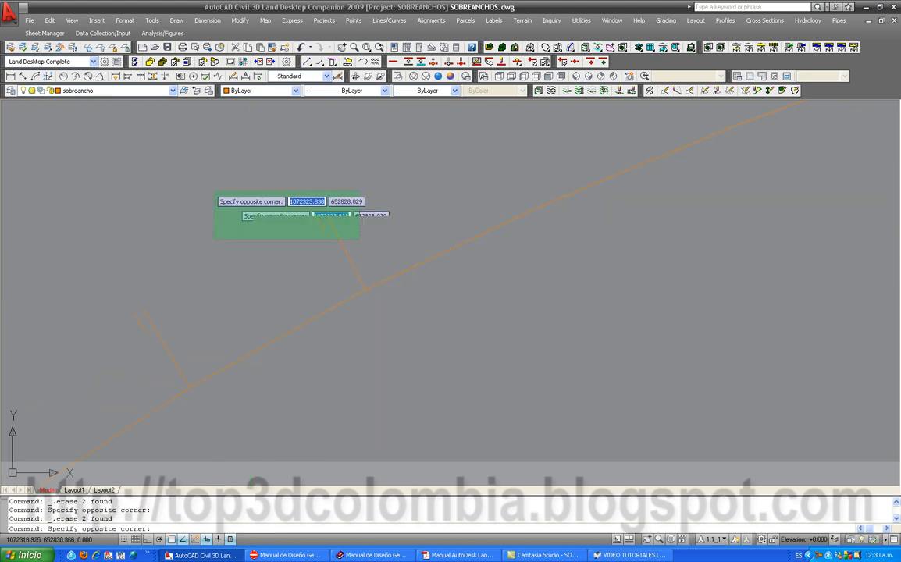
{"action": "left_click", "coordinate": [331, 243]}
{"action": "left_click", "coordinate": [169, 191]}
{"action": "key", "text": "Delete"}
Erase the remaining construction lines at the CE 0+905.494 end of the exit transition.
{"action": "scroll", "coordinate": [193, 292], "scroll_direction": "down", "scroll_amount": 4}
{"action": "left_click", "coordinate": [168, 305]}
{"action": "key", "text": "Delete"}
{"action": "middle_click_drag", "start_coordinate": [148, 349], "coordinate": [271, 234]}
{"action": "left_click", "coordinate": [278, 227]}
{"action": "key", "text": "Delete"}
Erase the construction lines on the upper part of the same curve's entry transition, working back from EC 0+893.184.
{"action": "left_click", "coordinate": [225, 290]}
{"action": "left_click", "coordinate": [177, 313]}
{"action": "key", "text": "Delete"}
{"action": "mouse_move", "coordinate": [138, 289]}
{"action": "middle_mouse_down"}
{"action": "mouse_move", "coordinate": [236, 206]}
{"action": "mouse_move", "coordinate": [259, 168]}
{"action": "middle_mouse_up"}
{"action": "scroll", "coordinate": [225, 275], "scroll_direction": "up", "scroll_amount": 5}
{"action": "left_click", "coordinate": [264, 252]}
{"action": "left_click", "coordinate": [209, 190]}
{"action": "key", "text": "Delete"}
{"action": "scroll", "coordinate": [199, 214], "scroll_direction": "down", "scroll_amount": 5}
{"action": "middle_click_drag", "start_coordinate": [195, 215], "coordinate": [291, 110]}
{"action": "left_click", "coordinate": [300, 166]}
{"action": "left_click", "coordinate": [216, 151]}
{"action": "key", "text": "Delete"}
{"action": "scroll", "coordinate": [170, 316], "scroll_direction": "up", "scroll_amount": 5}
{"action": "left_click", "coordinate": [173, 301]}
{"action": "left_click", "coordinate": [92, 206]}
{"action": "key", "text": "Delete"}
Erase the construction lines on the lower part of the entry transition, leaving the widening edge in place.
{"action": "scroll", "coordinate": [180, 352], "scroll_direction": "down", "scroll_amount": 5}
{"action": "middle_click_drag", "start_coordinate": [196, 381], "coordinate": [320, 308]}
{"action": "left_click", "coordinate": [232, 357]}
{"action": "left_click", "coordinate": [144, 228]}
{"action": "key", "text": "Delete"}
{"action": "scroll", "coordinate": [262, 235], "scroll_direction": "down", "scroll_amount": 5}
{"action": "middle_click_drag", "start_coordinate": [170, 420], "coordinate": [251, 337]}
{"action": "scroll", "coordinate": [250, 338], "scroll_direction": "up", "scroll_amount": 2}
{"action": "left_click", "coordinate": [268, 341]}
{"action": "left_click", "coordinate": [180, 276]}
{"action": "left_click", "coordinate": [171, 266]}
{"action": "left_click", "coordinate": [182, 276]}
{"action": "left_click", "coordinate": [223, 353]}
{"action": "left_click", "coordinate": [163, 264]}
{"action": "key", "text": "Delete"}
Erase the last construction lines at the start of the entry transition, where the widening begins.
{"action": "scroll", "coordinate": [312, 215], "scroll_direction": "down", "scroll_amount": 3}
{"action": "left_click", "coordinate": [267, 285]}
{"action": "left_click", "coordinate": [240, 230]}
{"action": "left_click", "coordinate": [239, 230]}
{"action": "left_click", "coordinate": [260, 288]}
{"action": "scroll", "coordinate": [265, 286], "scroll_direction": "up", "scroll_amount": 3}
{"action": "left_click", "coordinate": [267, 281]}
{"action": "left_click", "coordinate": [233, 201]}
{"action": "key", "text": "Delete"}
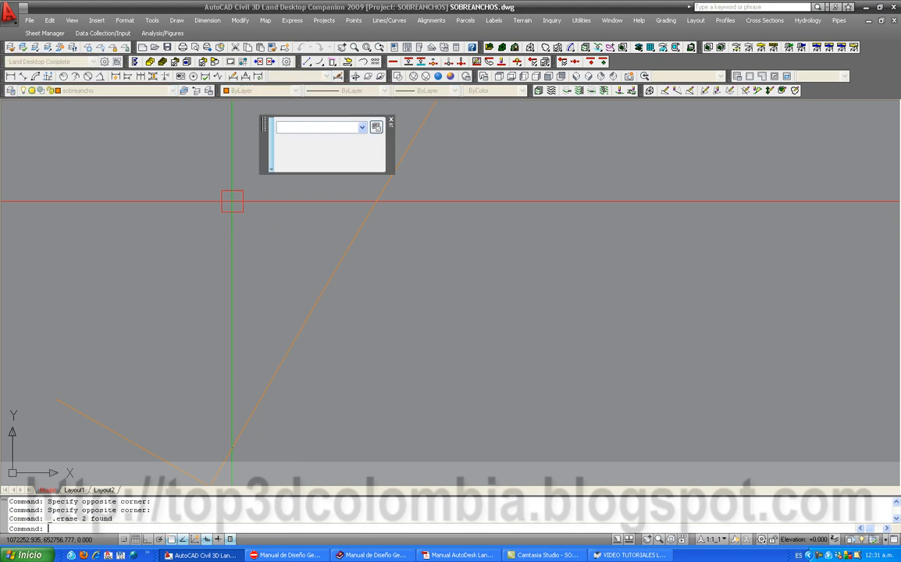
{"action": "left_click", "coordinate": [135, 468]}
{"action": "left_click", "coordinate": [87, 387]}
{"action": "key", "text": "Delete"}
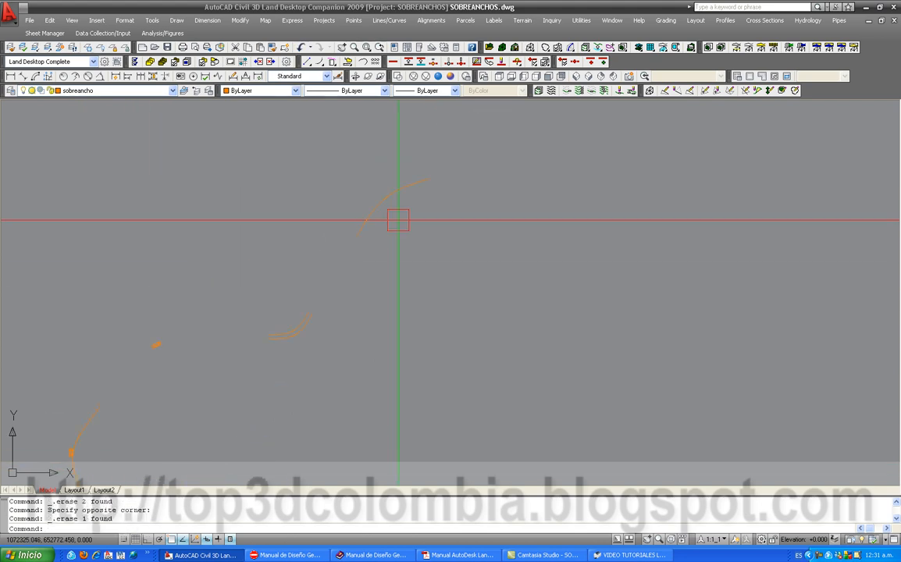
Erase the isolated leftover construction lines on the sobreancho layer between the middle curve and the first curve.
{"action": "left_click", "coordinate": [252, 268]}
{"action": "left_click", "coordinate": [203, 188]}
{"action": "key", "text": "Delete"}
{"action": "left_click", "coordinate": [262, 307]}
{"action": "key", "text": "Delete"}
Erase the leftover construction lines one by one along the exit side of the road's first curve.
{"action": "scroll", "coordinate": [262, 308], "scroll_direction": "down", "scroll_amount": 4}
{"action": "left_click", "coordinate": [303, 208]}
{"action": "key", "text": "Delete"}
{"action": "left_click", "coordinate": [344, 145]}
{"action": "key", "text": "Delete"}
{"action": "middle_click_drag", "start_coordinate": [338, 147], "coordinate": [207, 345]}
{"action": "left_click", "coordinate": [263, 279]}
{"action": "key", "text": "Delete"}
{"action": "left_click", "coordinate": [306, 219]}
{"action": "key", "text": "Delete"}
{"action": "left_click", "coordinate": [344, 150]}
{"action": "key", "text": "Delete"}
{"action": "left_click", "coordinate": [300, 191]}
{"action": "key", "text": "Delete"}
Erase the construction lines along the first curve's entry transition near the road start, keeping only the widening edge.
{"action": "middle_click_drag", "start_coordinate": [349, 139], "coordinate": [289, 300]}
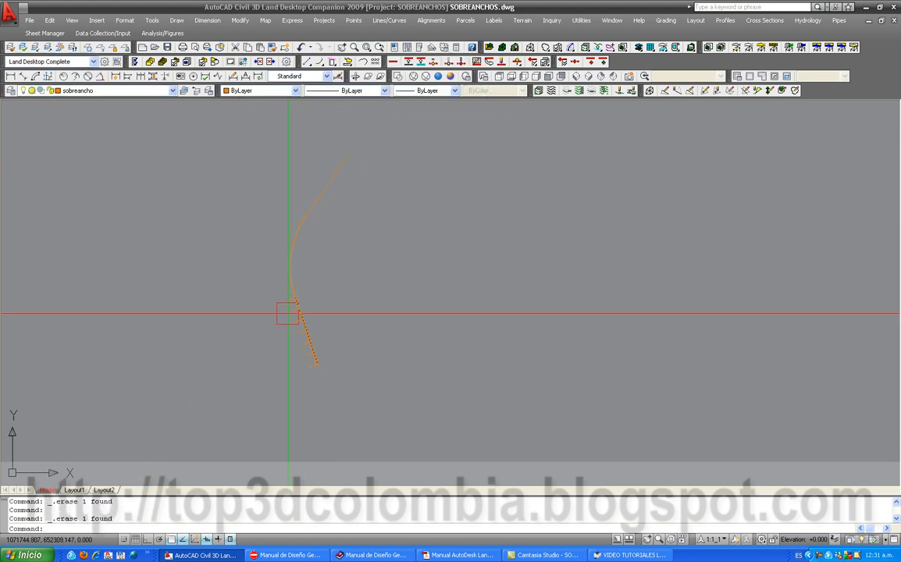
{"action": "left_click", "coordinate": [331, 420]}
{"action": "key", "text": "Delete"}
{"action": "left_click", "coordinate": [319, 374]}
{"action": "key", "text": "Delete"}
{"action": "left_click", "coordinate": [310, 324]}
{"action": "key", "text": "Delete"}
{"action": "left_click", "coordinate": [272, 230]}
{"action": "key", "text": "Delete"}
{"action": "left_click", "coordinate": [253, 182]}
{"action": "key", "text": "Delete"}
{"action": "left_click", "coordinate": [238, 151]}
{"action": "key", "text": "Delete"}
{"action": "scroll", "coordinate": [243, 281], "scroll_direction": "down", "scroll_amount": 5}
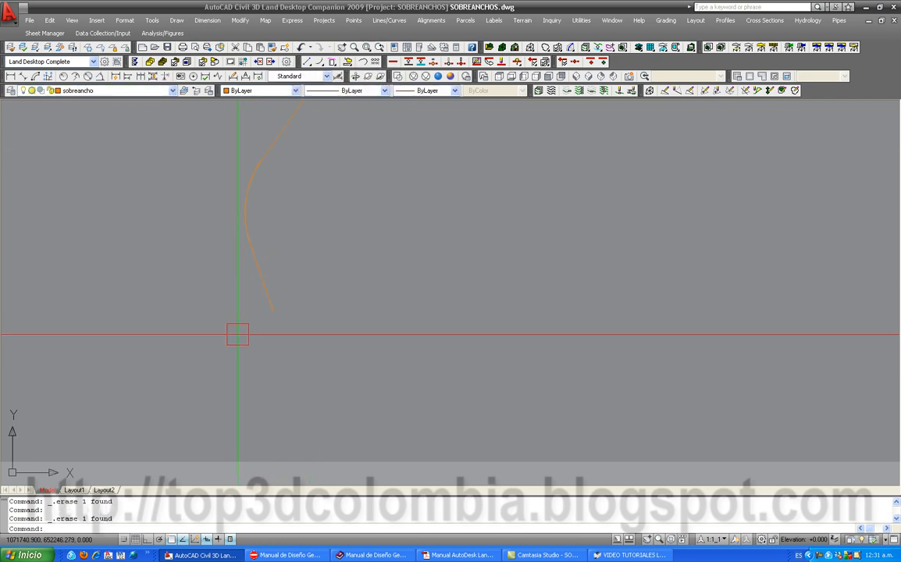
Turn all layers back on with the loa command to display the whole road.
{"action": "type", "text": "l"}
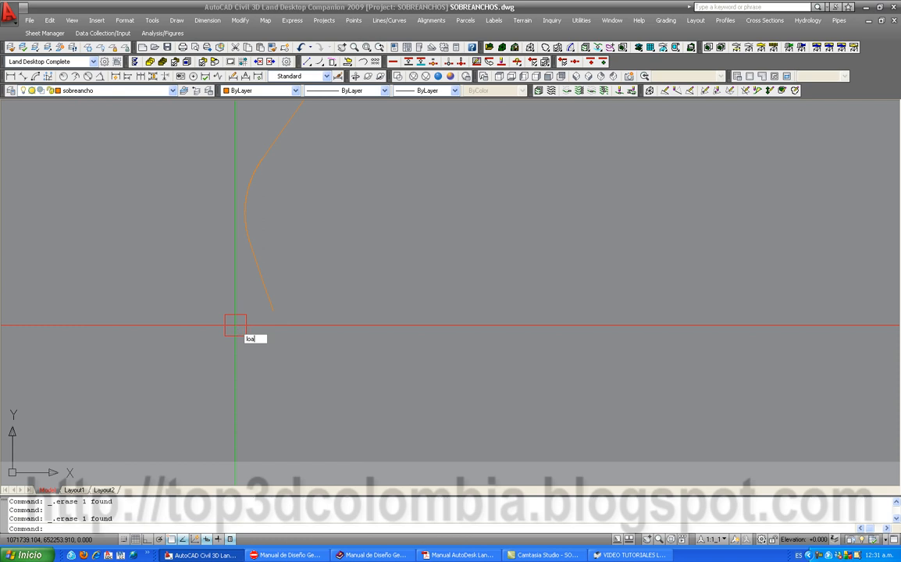
{"action": "type", "text": "oa"}
{"action": "key", "text": "Return"}
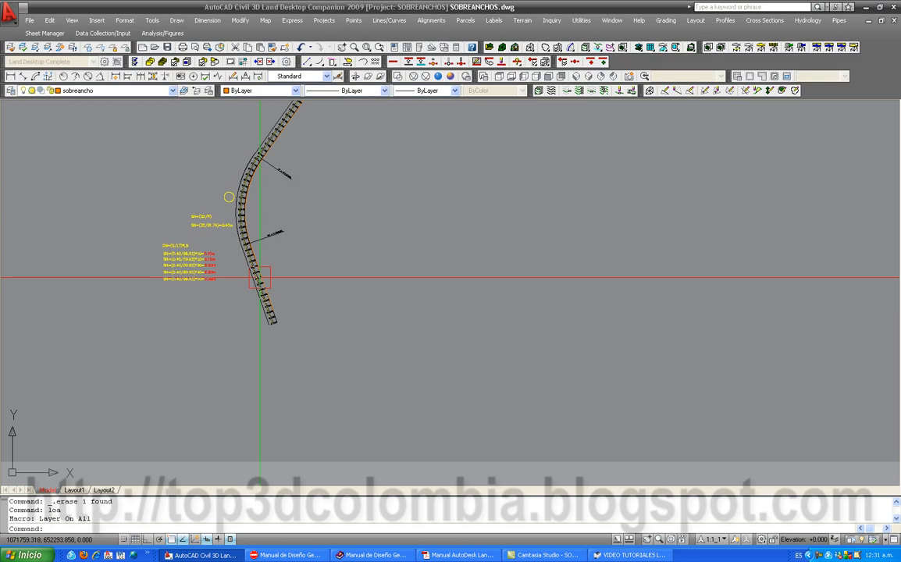
{"action": "scroll", "coordinate": [357, 244], "scroll_direction": "down", "scroll_amount": 2}
{"action": "middle_click_drag", "start_coordinate": [356, 245], "coordinate": [297, 326]}
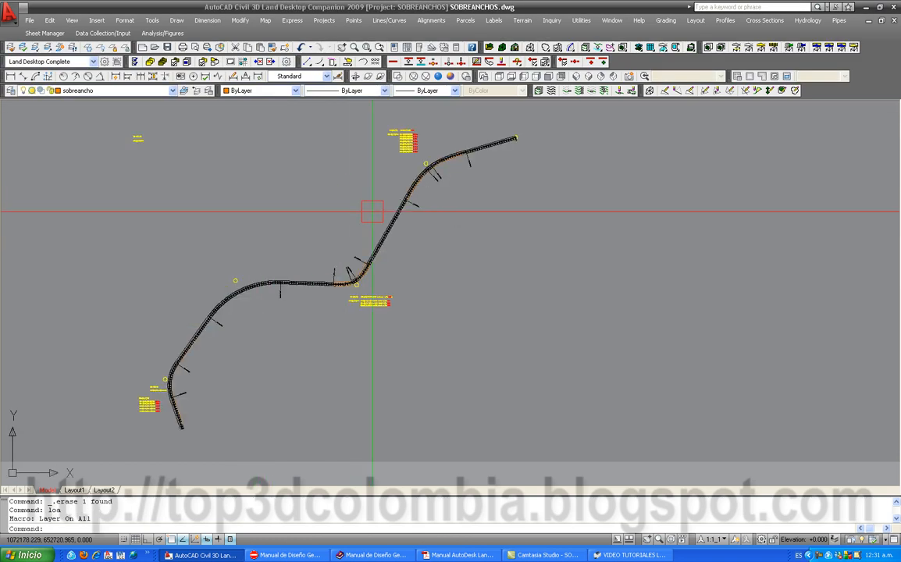
Examine the finished widening edge along the last curve between CE 0+905.494 and ET 0+985.494, and along the middle curve.
{"action": "scroll", "coordinate": [221, 306], "scroll_direction": "up", "scroll_amount": 2}
{"action": "scroll", "coordinate": [342, 261], "scroll_direction": "down", "scroll_amount": 2}
{"action": "scroll", "coordinate": [351, 191], "scroll_direction": "up", "scroll_amount": 3}
{"action": "scroll", "coordinate": [412, 161], "scroll_direction": "up", "scroll_amount": 5}
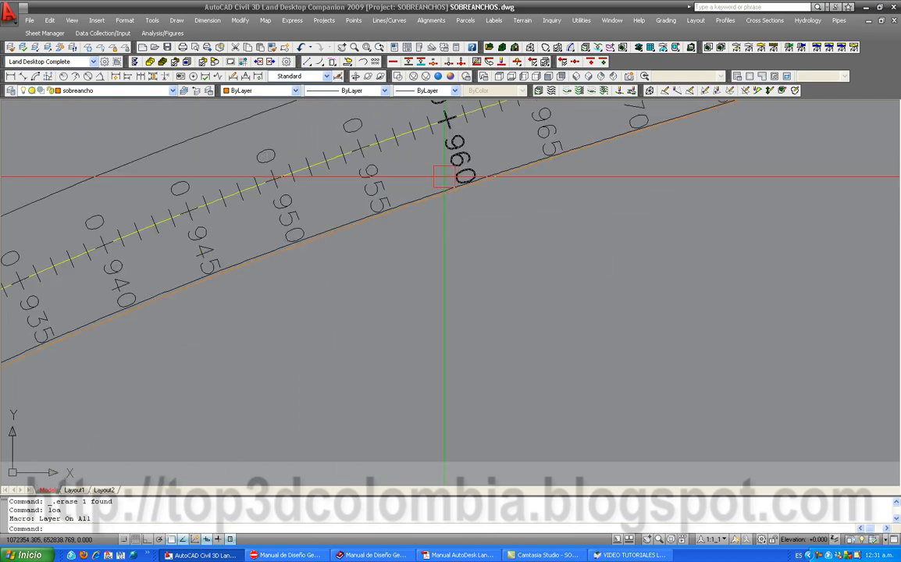
{"action": "middle_click_drag", "start_coordinate": [751, 136], "coordinate": [476, 312]}
{"action": "scroll", "coordinate": [619, 233], "scroll_direction": "up", "scroll_amount": 5}
{"action": "scroll", "coordinate": [657, 163], "scroll_direction": "down", "scroll_amount": 4}
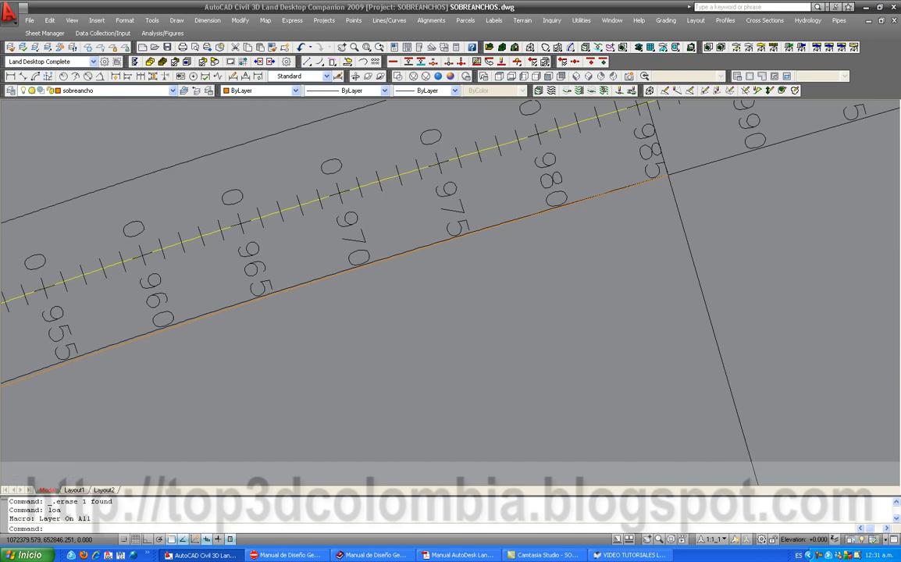
{"action": "scroll", "coordinate": [667, 177], "scroll_direction": "down", "scroll_amount": 6}
{"action": "scroll", "coordinate": [350, 319], "scroll_direction": "up", "scroll_amount": 3}
{"action": "scroll", "coordinate": [289, 295], "scroll_direction": "up", "scroll_amount": 2}
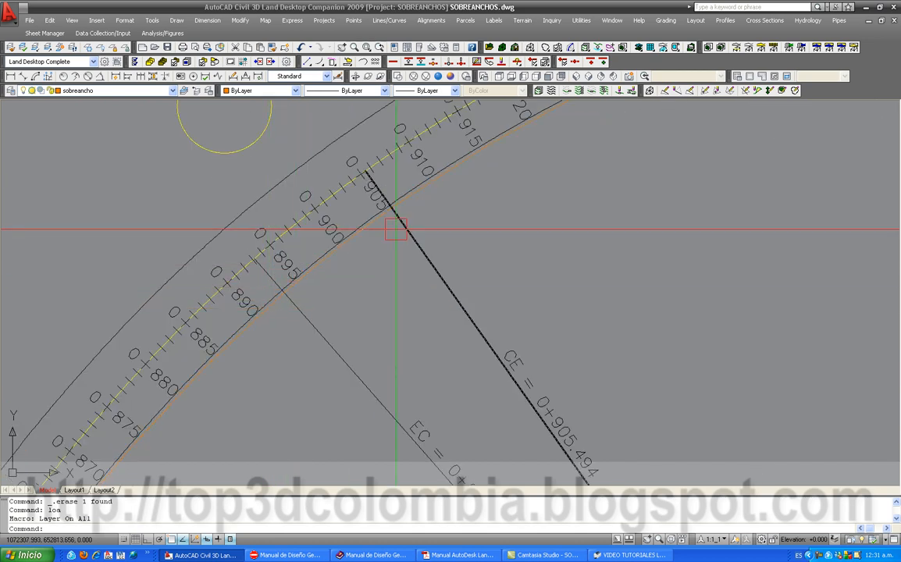
{"action": "scroll", "coordinate": [349, 241], "scroll_direction": "up", "scroll_amount": 7}
{"action": "scroll", "coordinate": [289, 254], "scroll_direction": "up", "scroll_amount": 3}
{"action": "left_click", "coordinate": [279, 254]}
{"action": "key", "text": "Escape"}
{"action": "key", "text": "Escape"}
{"action": "scroll", "coordinate": [307, 295], "scroll_direction": "down", "scroll_amount": 6}
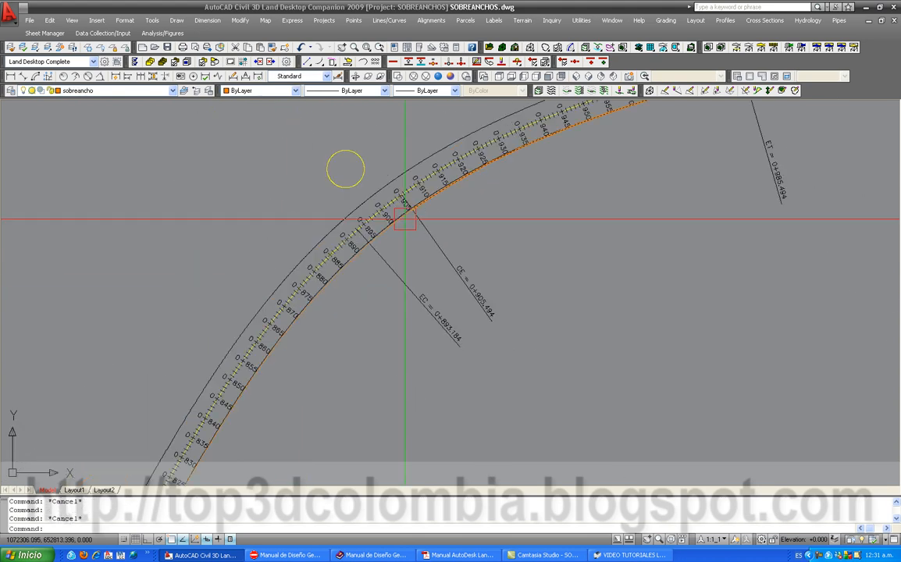
{"action": "scroll", "coordinate": [351, 324], "scroll_direction": "up", "scroll_amount": 4}
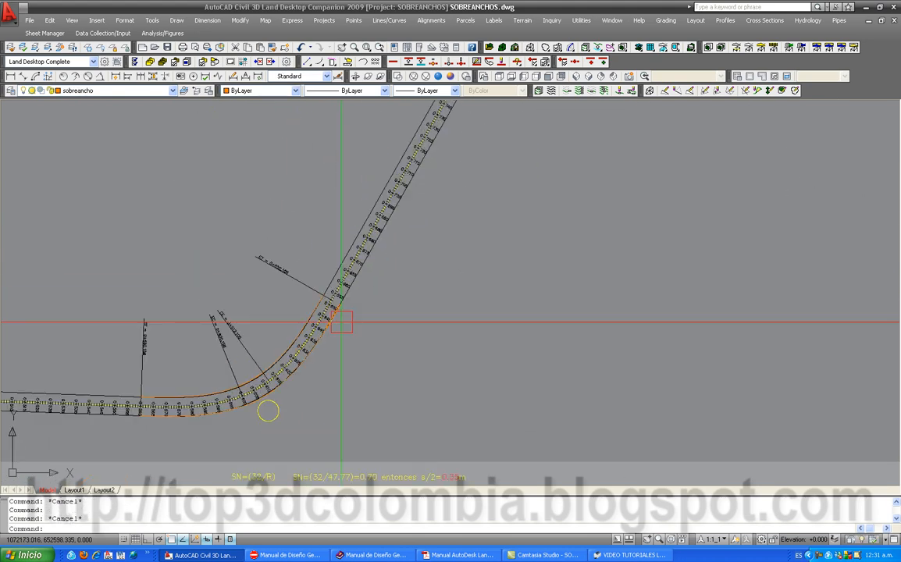
{"action": "scroll", "coordinate": [330, 328], "scroll_direction": "down", "scroll_amount": 5}
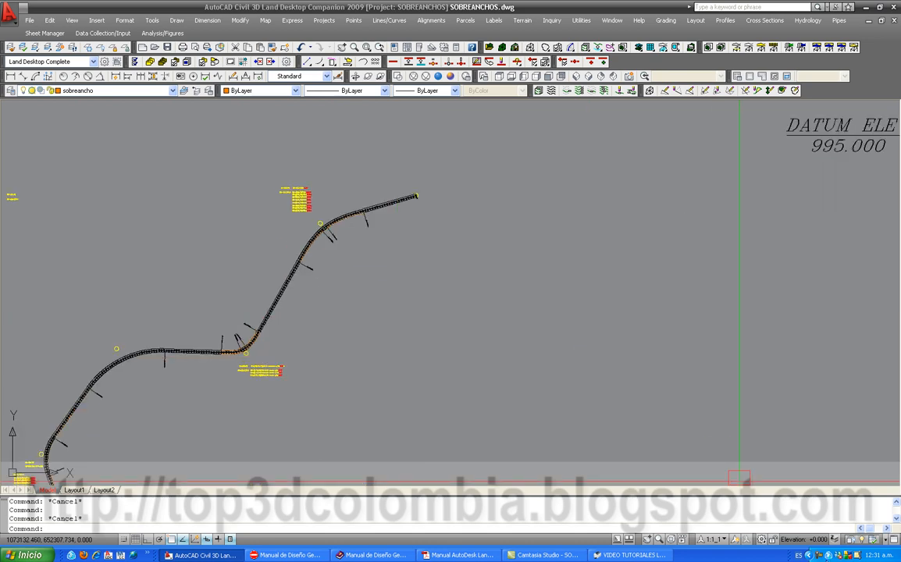
{"action": "left_click", "coordinate": [818, 556]}
{"action": "left_click", "coordinate": [853, 461]}
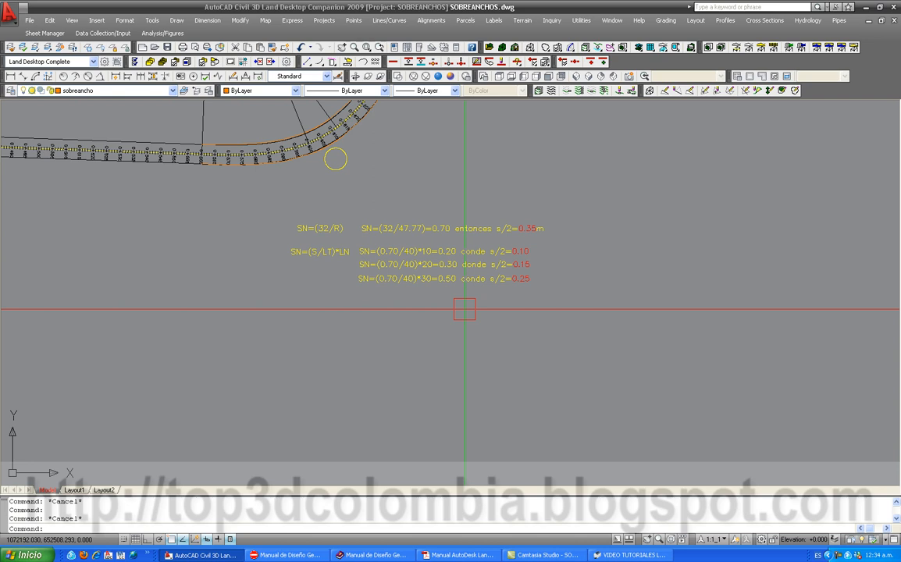
Review the widening calculations and widened edges of all curves, ending at the road start near 0+000.
{"action": "scroll", "coordinate": [484, 313], "scroll_direction": "down", "scroll_amount": 4}
{"action": "middle_click_drag", "start_coordinate": [527, 255], "coordinate": [463, 337]}
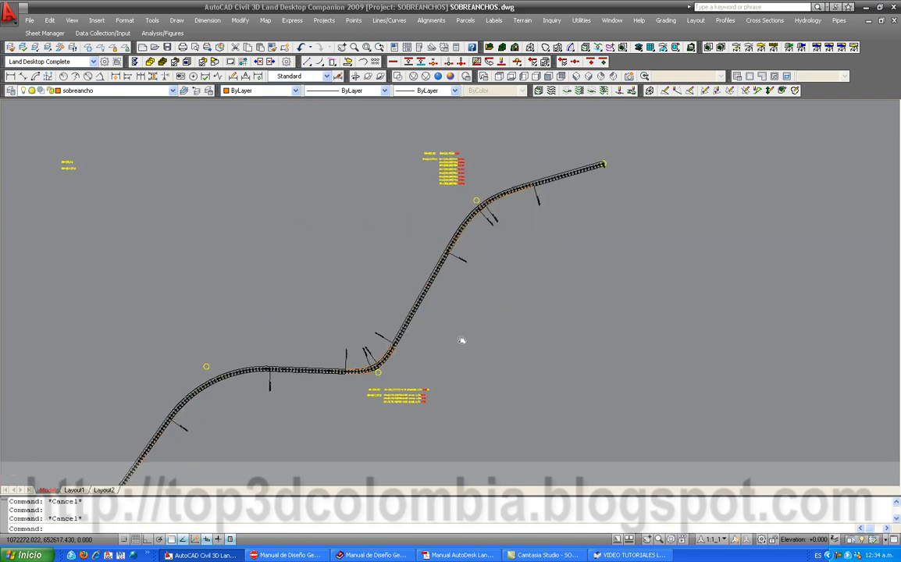
{"action": "middle_click_drag", "start_coordinate": [339, 364], "coordinate": [509, 171]}
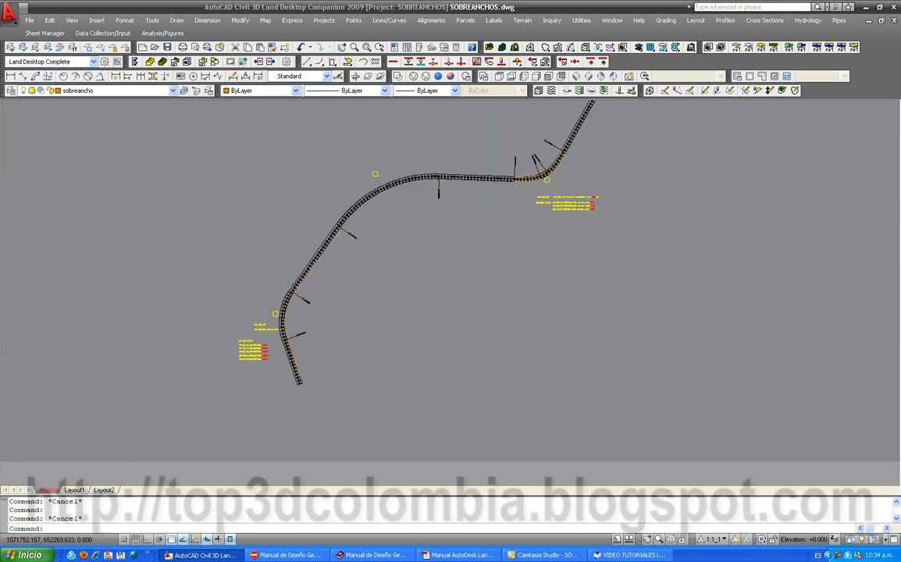
{"action": "scroll", "coordinate": [286, 375], "scroll_direction": "up", "scroll_amount": 6}
{"action": "scroll", "coordinate": [332, 346], "scroll_direction": "up", "scroll_amount": 3}
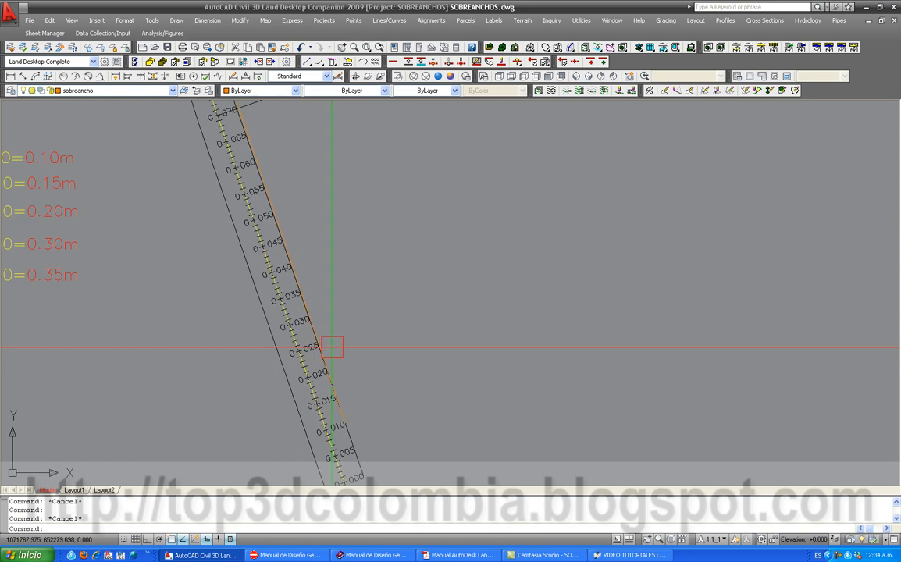
{"action": "scroll", "coordinate": [331, 347], "scroll_direction": "down", "scroll_amount": 5}
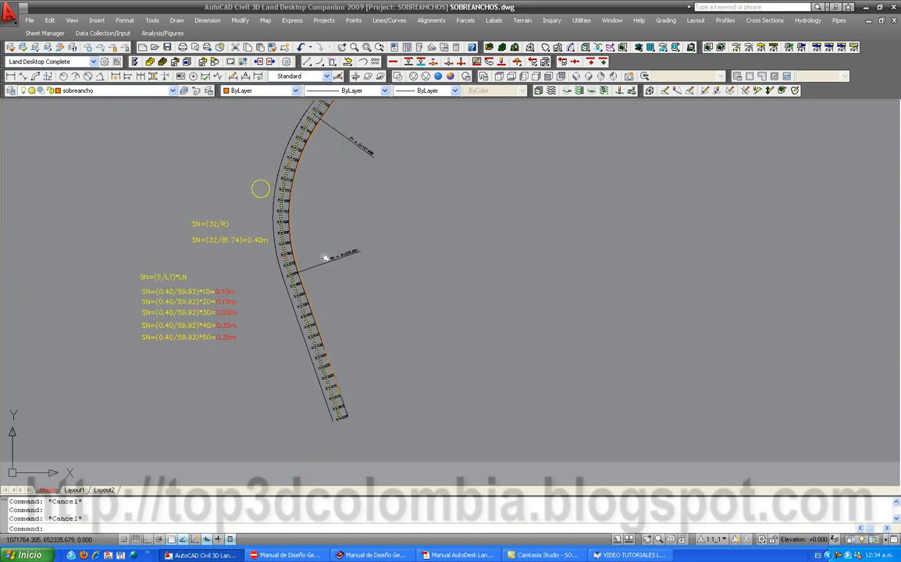
{"action": "scroll", "coordinate": [288, 355], "scroll_direction": "up", "scroll_amount": 4}
{"action": "scroll", "coordinate": [288, 356], "scroll_direction": "down", "scroll_amount": 4}
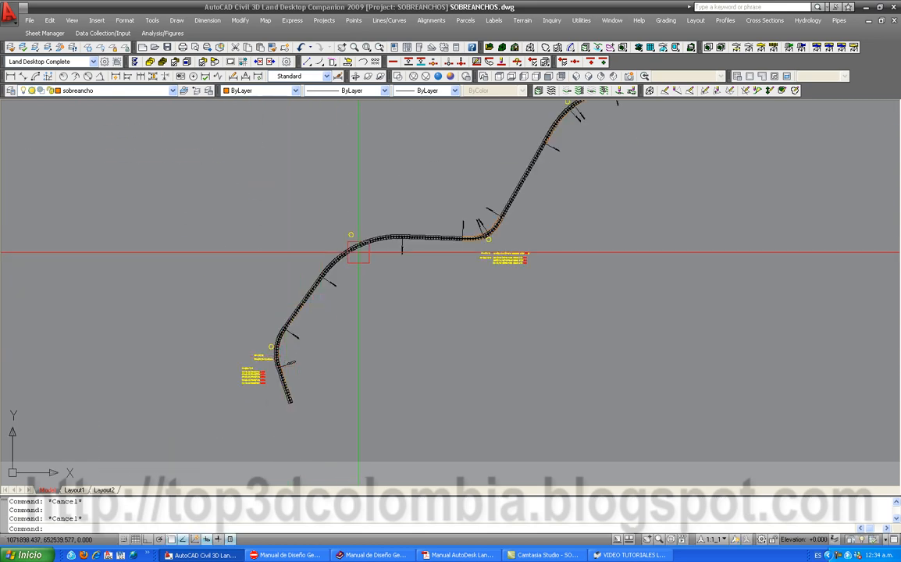
{"action": "scroll", "coordinate": [415, 235], "scroll_direction": "down", "scroll_amount": 2}
{"action": "scroll", "coordinate": [447, 288], "scroll_direction": "up", "scroll_amount": 3}
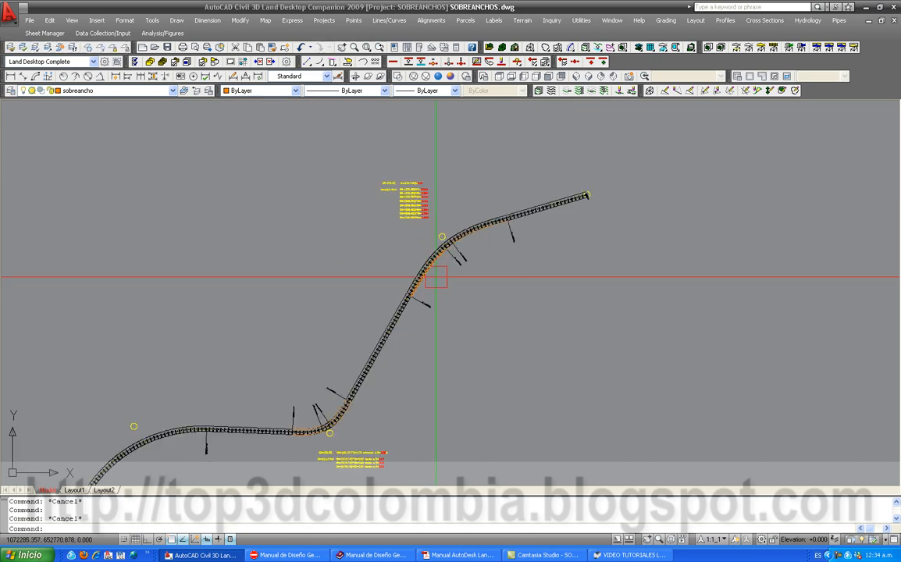
{"action": "scroll", "coordinate": [470, 242], "scroll_direction": "up", "scroll_amount": 2}
{"action": "scroll", "coordinate": [556, 187], "scroll_direction": "down", "scroll_amount": 5}
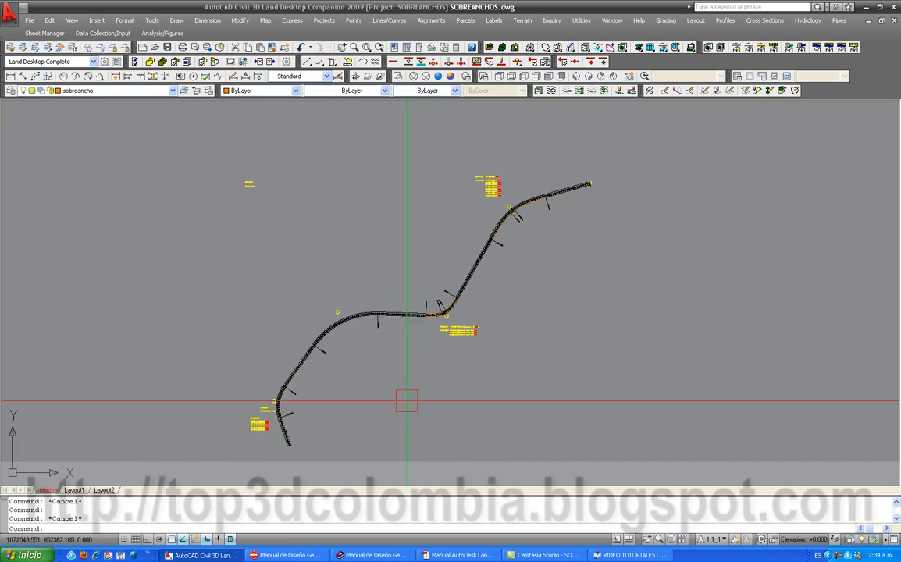
{"action": "middle_click_drag", "start_coordinate": [406, 401], "coordinate": [448, 345]}
{"action": "scroll", "coordinate": [336, 378], "scroll_direction": "up", "scroll_amount": 6}
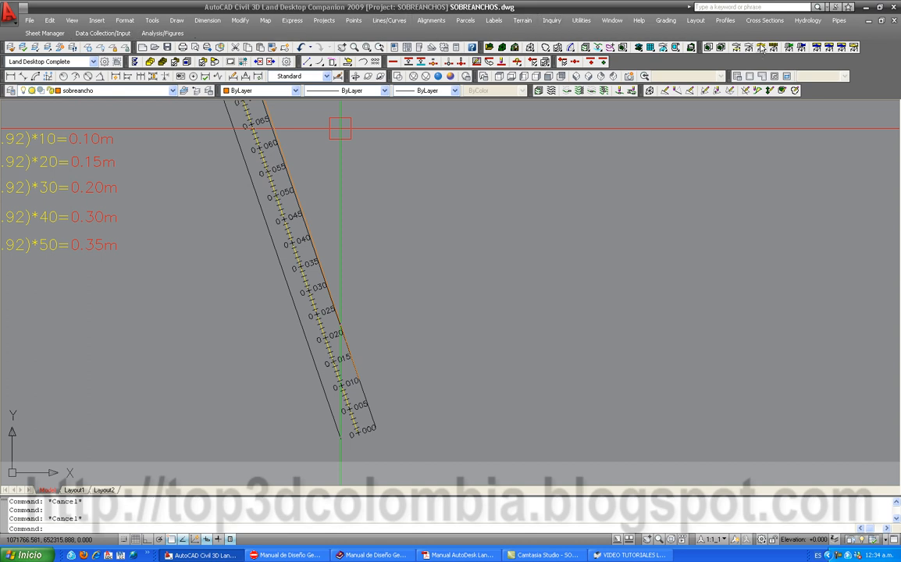
Create inner alignment offsets of 3.650 to the left and right on the sobreancho layer.
{"action": "left_click", "coordinate": [432, 21]}
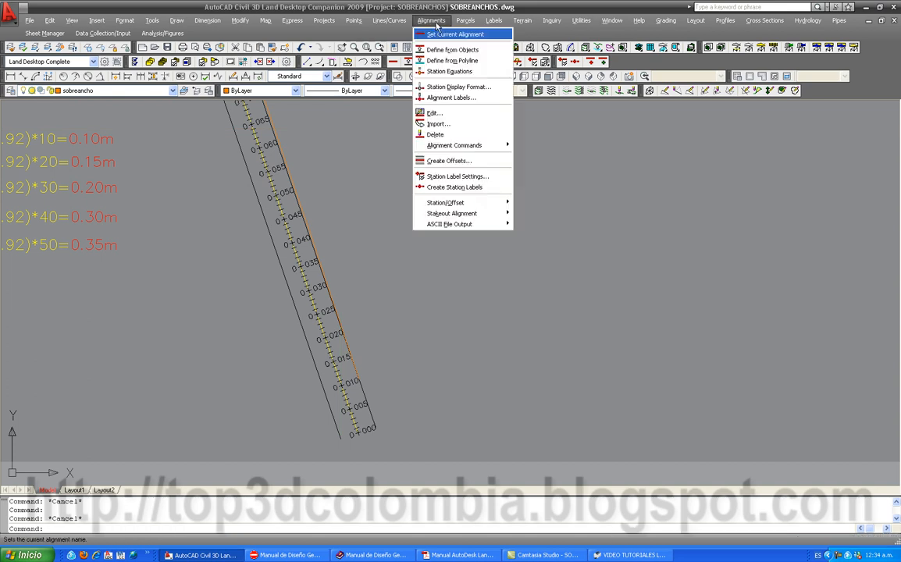
{"action": "left_click", "coordinate": [448, 161]}
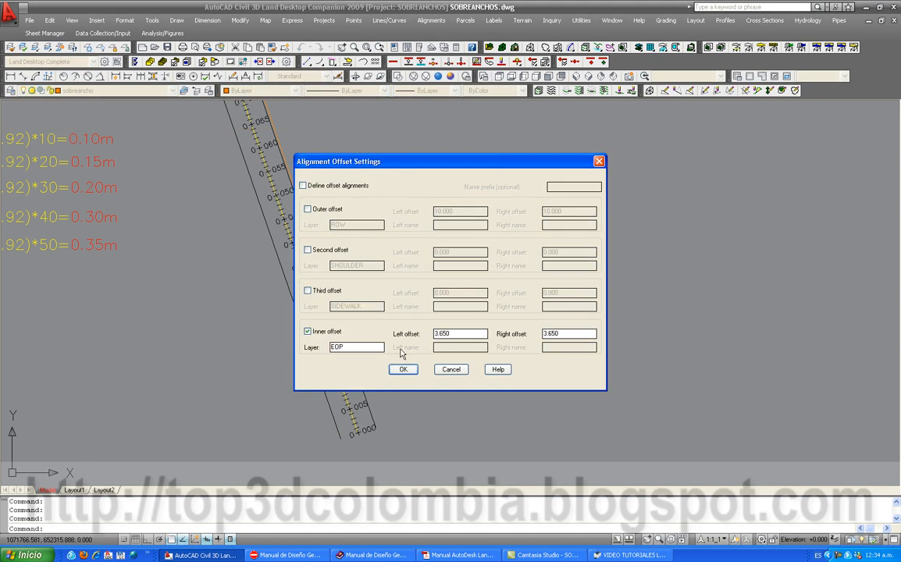
{"action": "type", "text": "sobranchoe"}
{"action": "left_click", "coordinate": [409, 374]}
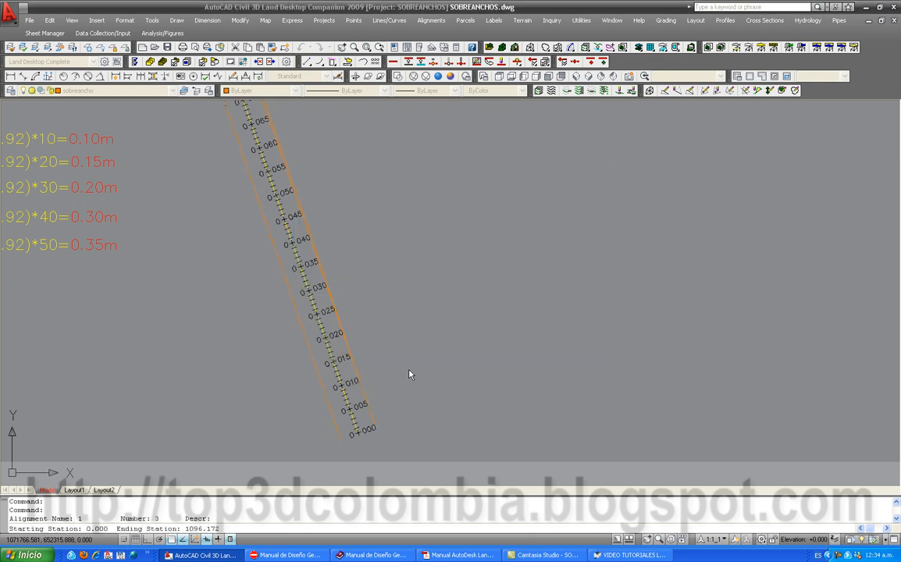
Isolate the sobreancho layer with the lai command by picking the widening edge near 0+075.
{"action": "scroll", "coordinate": [324, 434], "scroll_direction": "down", "scroll_amount": 4}
{"action": "scroll", "coordinate": [312, 294], "scroll_direction": "up", "scroll_amount": 3}
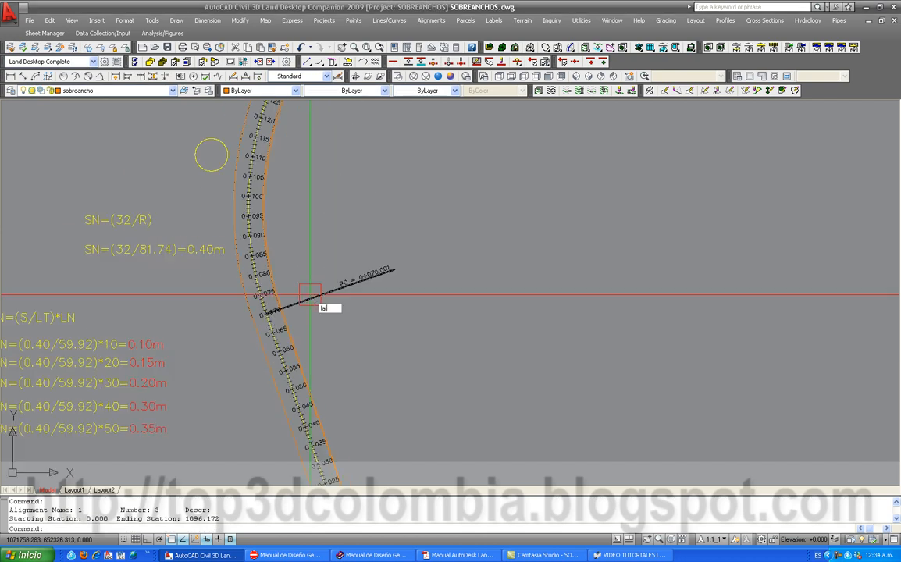
{"action": "key", "text": "Return"}
{"action": "scroll", "coordinate": [309, 295], "scroll_direction": "up", "scroll_amount": 6}
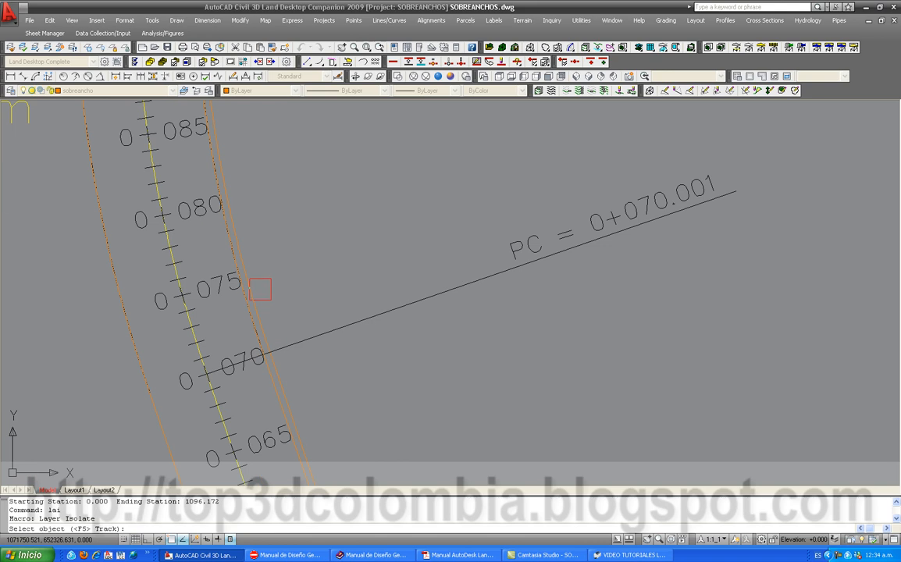
{"action": "left_click", "coordinate": [260, 290]}
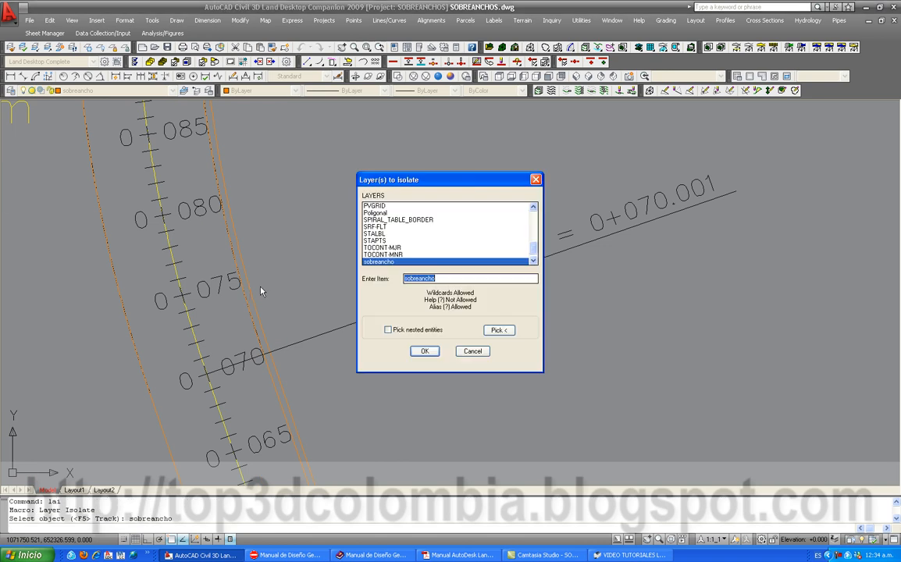
{"action": "left_click", "coordinate": [423, 351]}
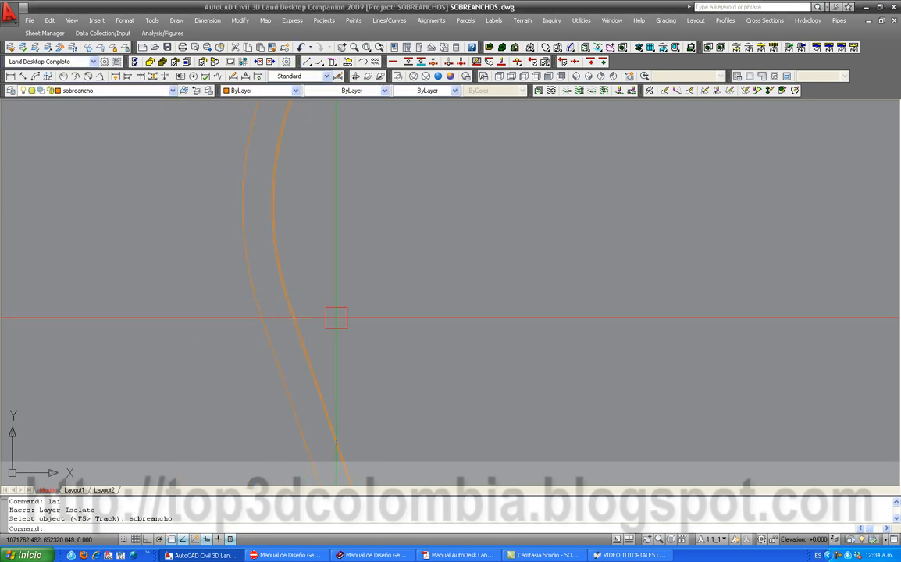
Set the color of the three widening polylines along the first curve to yellow.
{"action": "left_click", "coordinate": [223, 313]}
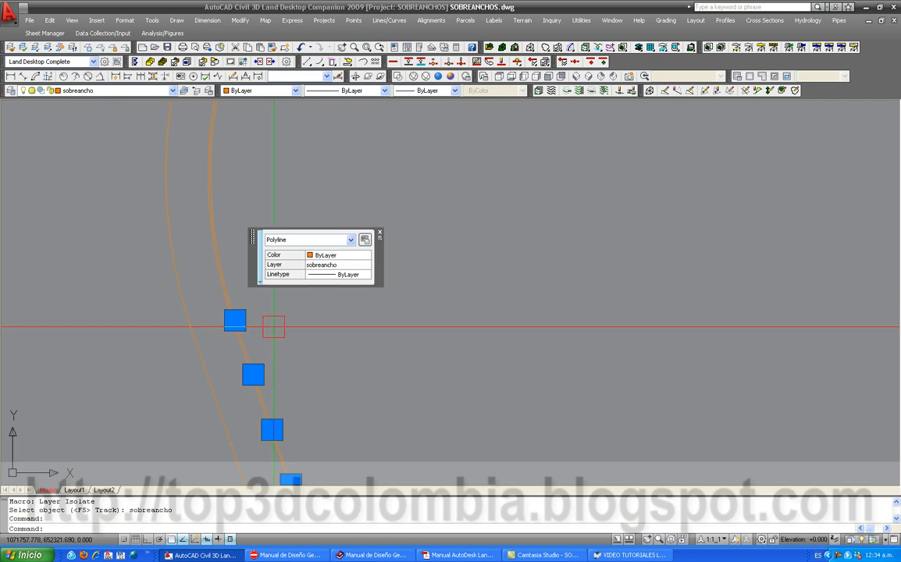
{"action": "left_click", "coordinate": [204, 313]}
{"action": "scroll", "coordinate": [197, 288], "scroll_direction": "down", "scroll_amount": 4}
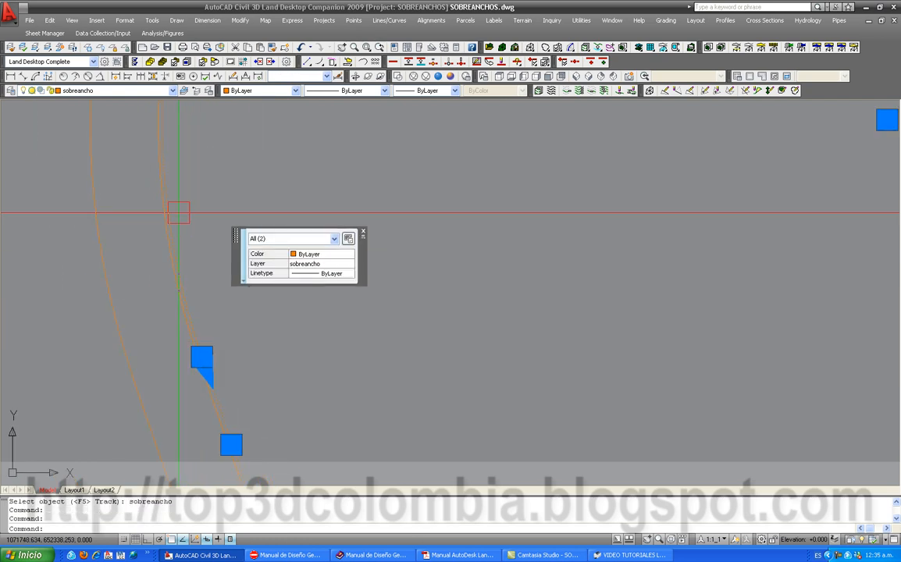
{"action": "middle_click_drag", "start_coordinate": [184, 242], "coordinate": [183, 427]}
{"action": "middle_click_drag", "start_coordinate": [171, 183], "coordinate": [130, 352]}
{"action": "scroll", "coordinate": [115, 367], "scroll_direction": "down", "scroll_amount": 3}
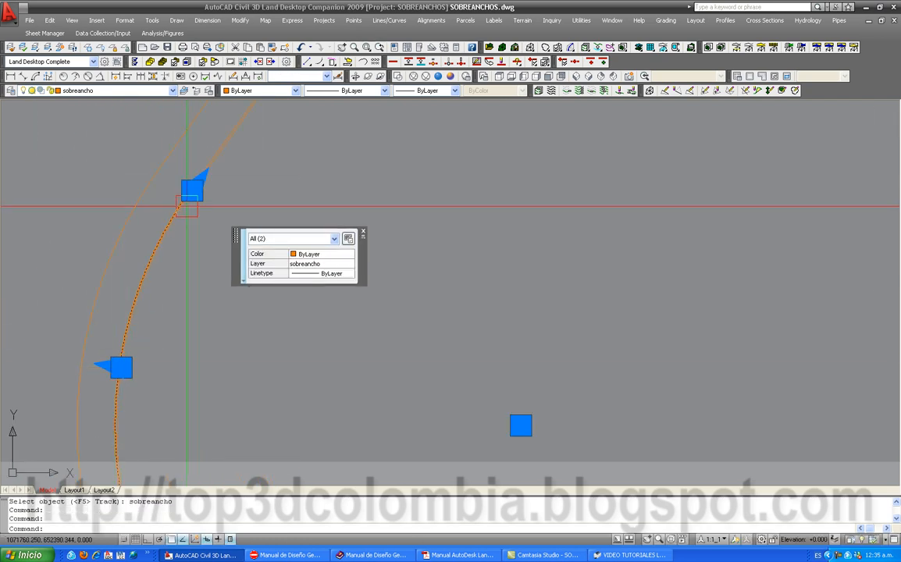
{"action": "left_click", "coordinate": [197, 164]}
{"action": "scroll", "coordinate": [215, 362], "scroll_direction": "down", "scroll_amount": 5}
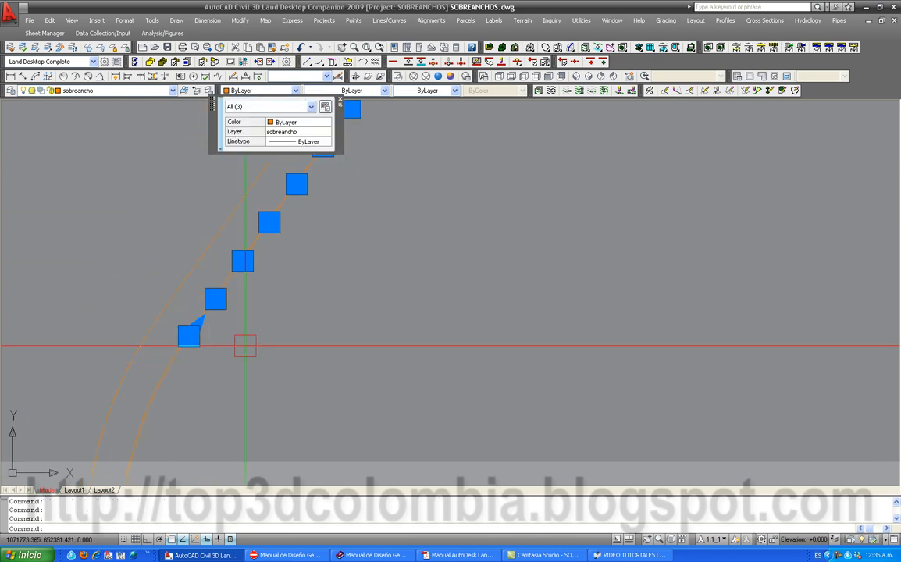
{"action": "left_click", "coordinate": [320, 124]}
{"action": "left_click", "coordinate": [284, 160]}
{"action": "key", "text": "Escape"}
{"action": "scroll", "coordinate": [242, 362], "scroll_direction": "up", "scroll_amount": 8}
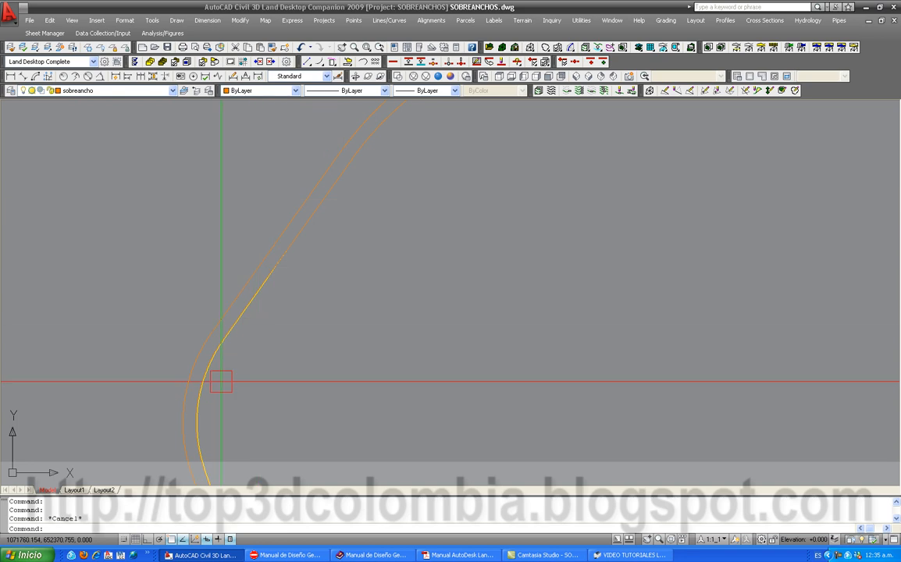
Erase the original offset arc beside the yellow widening edge on the first curve.
{"action": "left_click", "coordinate": [221, 351]}
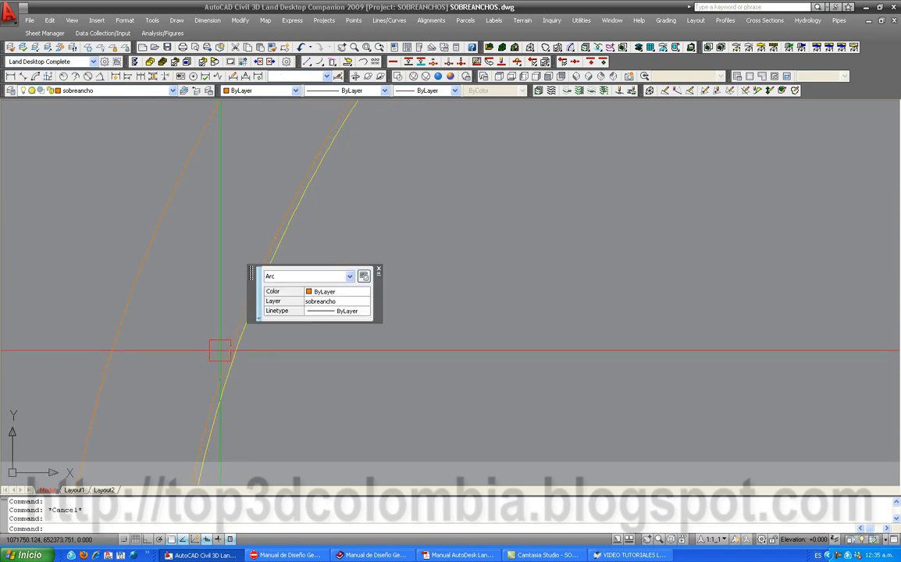
{"action": "key", "text": "Delete"}
{"action": "scroll", "coordinate": [250, 224], "scroll_direction": "down", "scroll_amount": 5}
Try erasing the inner offset line south of the first curve, and undo the erasure.
{"action": "scroll", "coordinate": [244, 358], "scroll_direction": "up", "scroll_amount": 6}
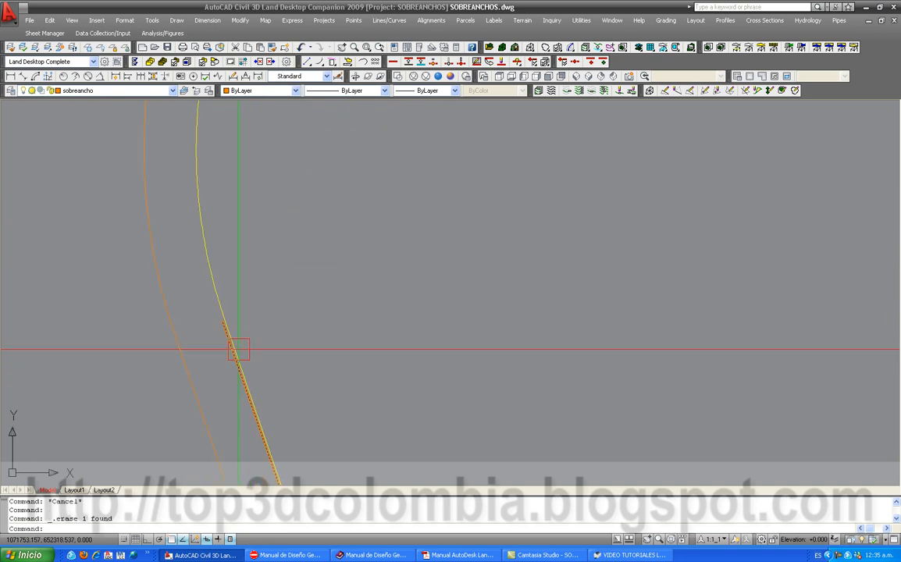
{"action": "key", "text": "Delete"}
{"action": "scroll", "coordinate": [209, 343], "scroll_direction": "down", "scroll_amount": 4}
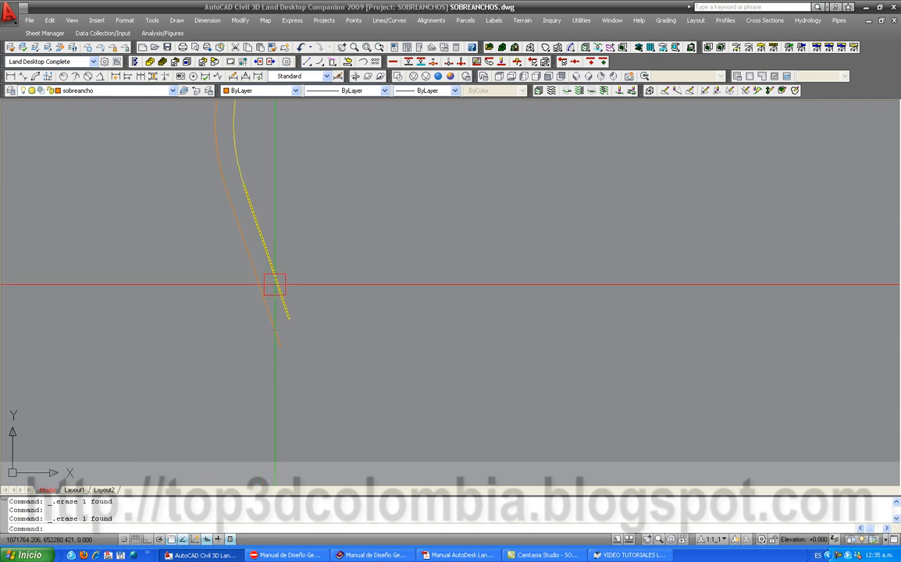
{"action": "left_click", "coordinate": [289, 308]}
{"action": "type", "text": "u"}
{"action": "key", "text": "Return"}
{"action": "scroll", "coordinate": [235, 101], "scroll_direction": "down", "scroll_amount": 7}
{"action": "scroll", "coordinate": [298, 317], "scroll_direction": "up", "scroll_amount": 5}
{"action": "scroll", "coordinate": [312, 386], "scroll_direction": "up", "scroll_amount": 4}
Stretch the northern end of the inner offset line south of the first curve to the southern end of the yellow widening edge.
{"action": "left_click", "coordinate": [293, 380]}
{"action": "scroll", "coordinate": [250, 311], "scroll_direction": "down", "scroll_amount": 7}
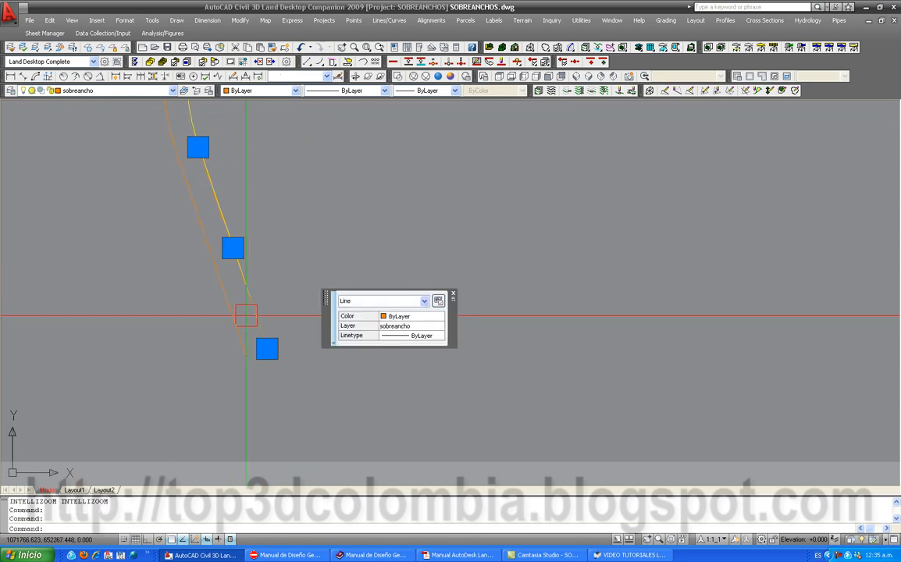
{"action": "left_click", "coordinate": [198, 147]}
{"action": "scroll", "coordinate": [246, 301], "scroll_direction": "up", "scroll_amount": 4}
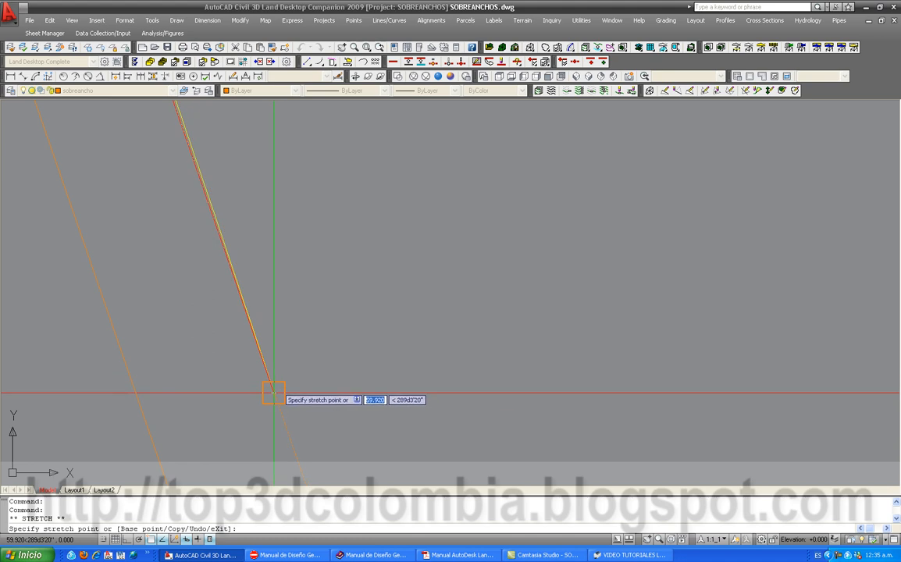
{"action": "scroll", "coordinate": [276, 387], "scroll_direction": "up", "scroll_amount": 5}
{"action": "left_click", "coordinate": [253, 438]}
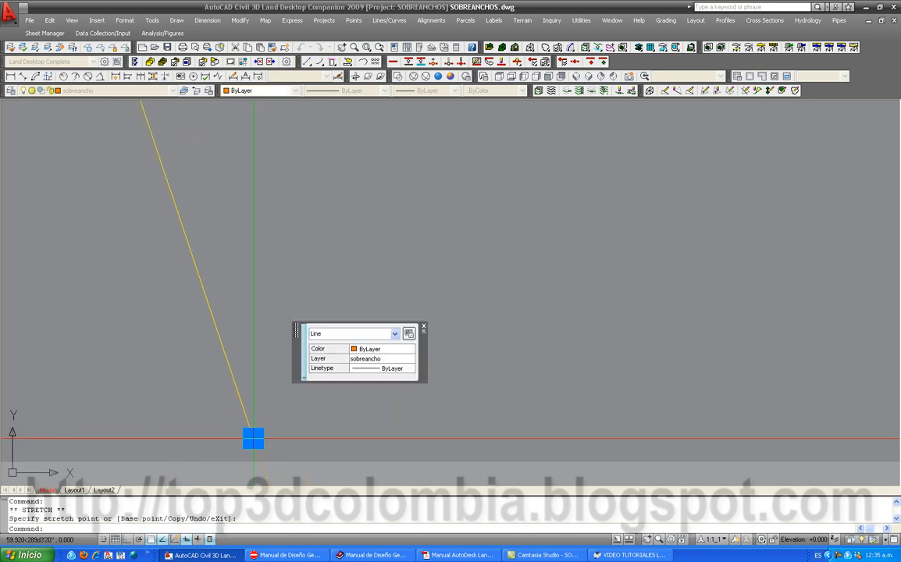
{"action": "key", "text": "Escape"}
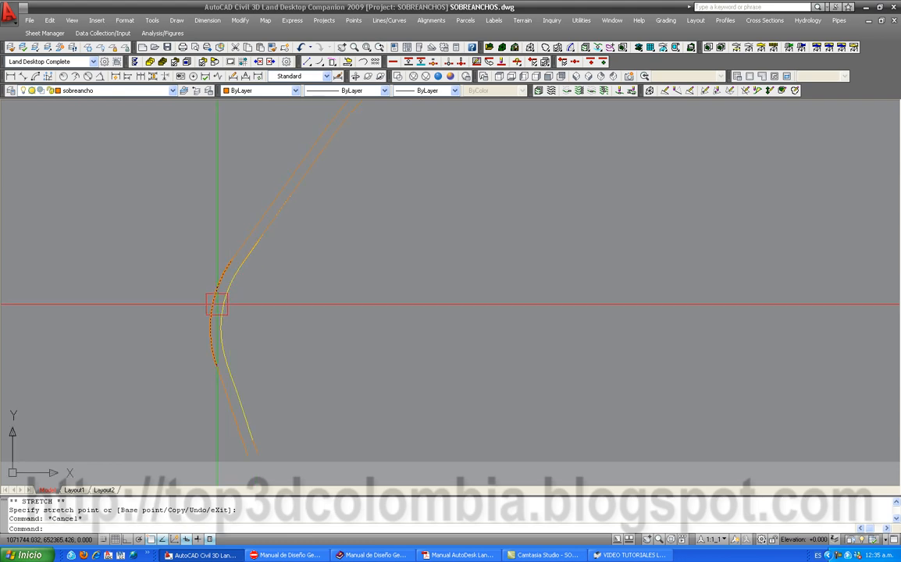
Try erasing the inner offset line north of the first curve, and undo the erasure.
{"action": "scroll", "coordinate": [229, 279], "scroll_direction": "up", "scroll_amount": 2}
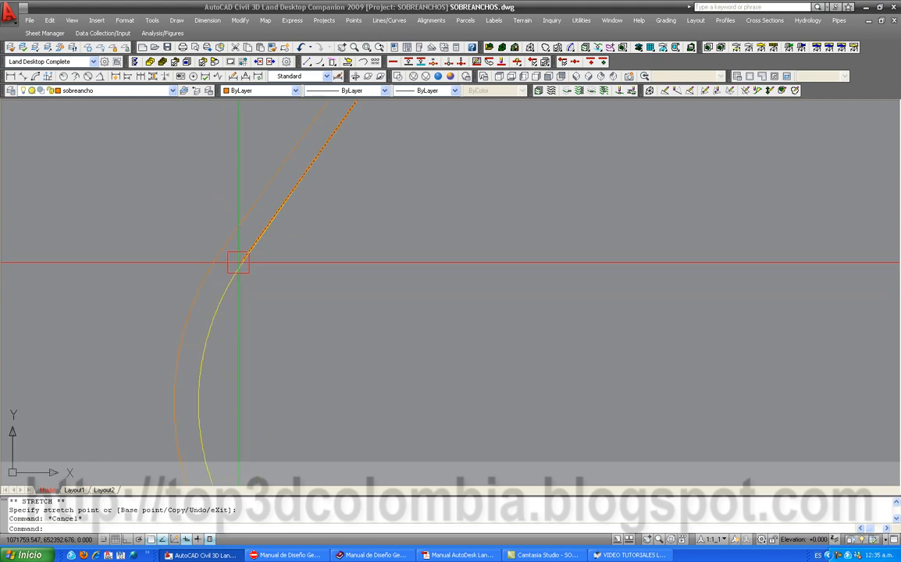
{"action": "scroll", "coordinate": [242, 261], "scroll_direction": "up", "scroll_amount": 2}
{"action": "left_click", "coordinate": [235, 252]}
{"action": "key", "text": "Delete"}
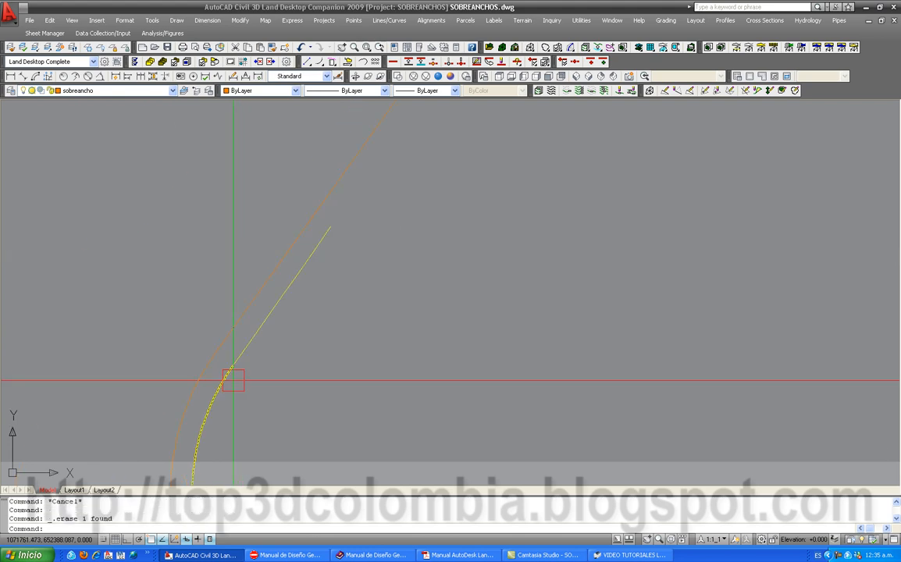
{"action": "scroll", "coordinate": [257, 318], "scroll_direction": "up", "scroll_amount": 1}
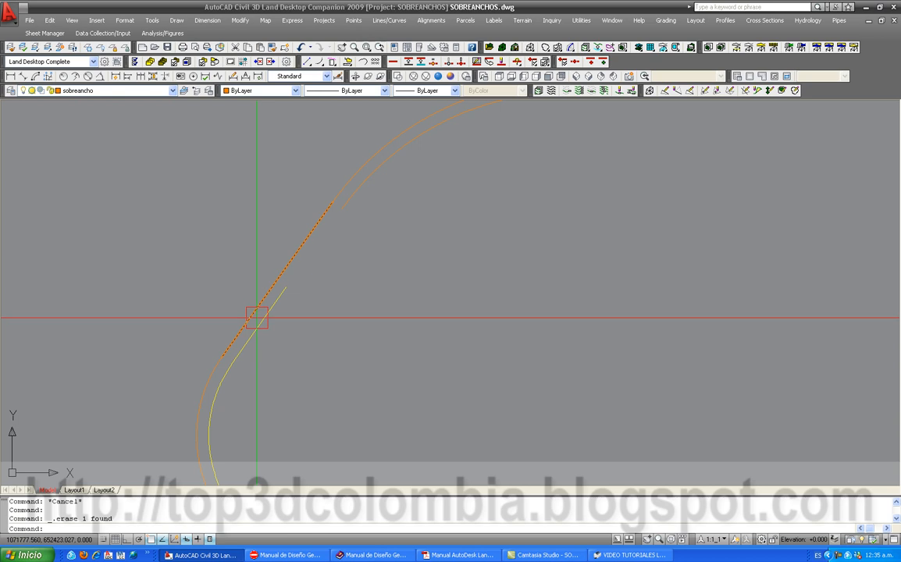
{"action": "scroll", "coordinate": [257, 318], "scroll_direction": "up", "scroll_amount": 2}
{"action": "type", "text": "u"}
{"action": "key", "text": "Return"}
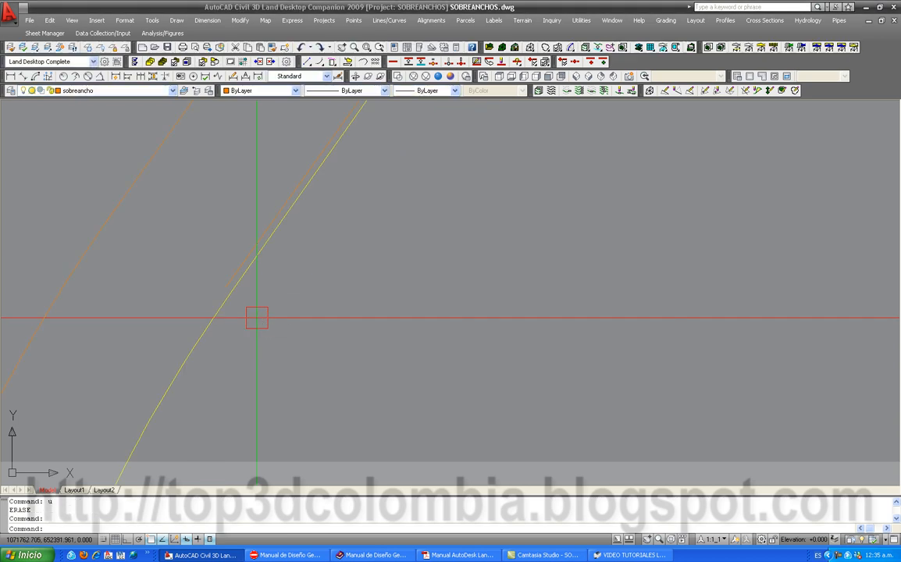
Stretch the southern end of the inner offset line north of the first curve to the northern end of the yellow widening edge.
{"action": "scroll", "coordinate": [245, 245], "scroll_direction": "up", "scroll_amount": 4}
{"action": "left_click", "coordinate": [252, 259]}
{"action": "scroll", "coordinate": [183, 430], "scroll_direction": "down", "scroll_amount": 6}
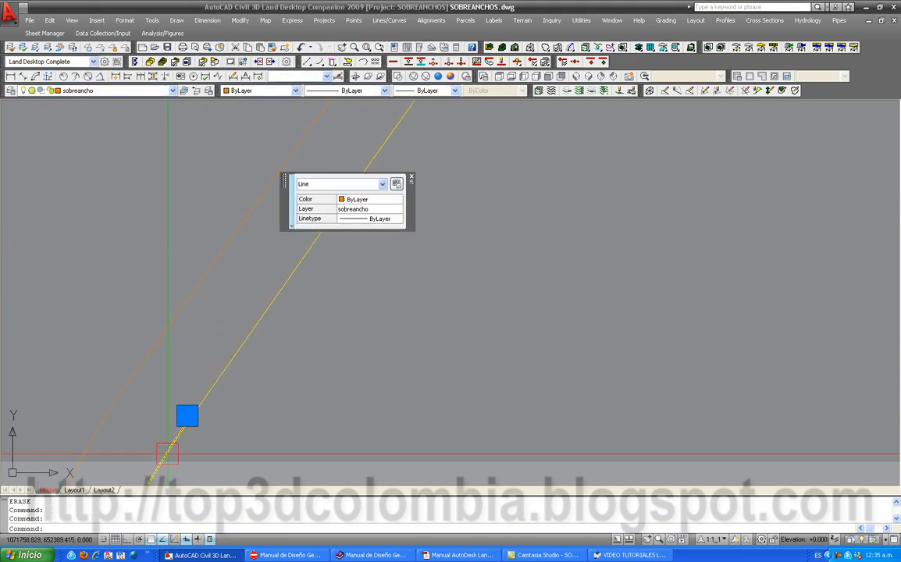
{"action": "left_click", "coordinate": [187, 415]}
{"action": "scroll", "coordinate": [296, 249], "scroll_direction": "up", "scroll_amount": 3}
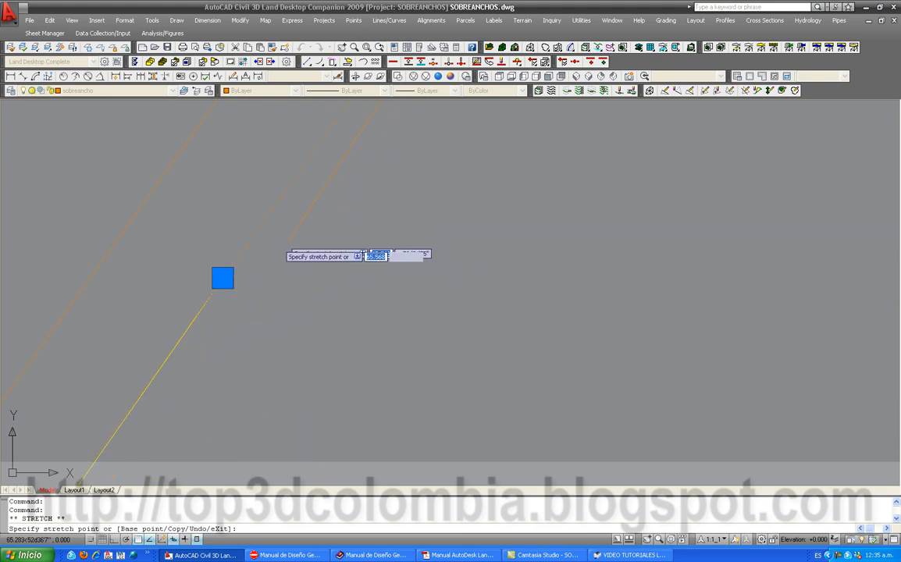
{"action": "left_click", "coordinate": [275, 293]}
{"action": "left_click", "coordinate": [276, 289]}
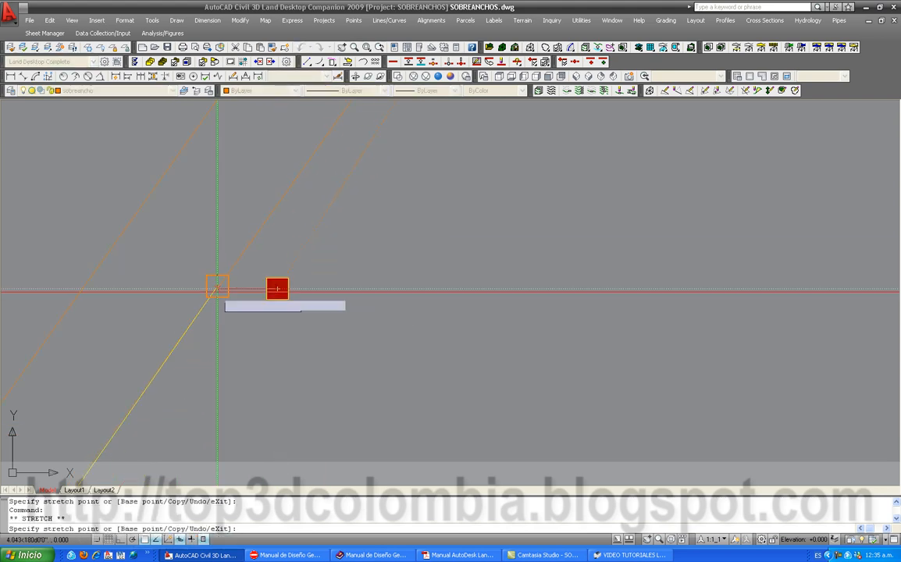
{"action": "left_click", "coordinate": [217, 289]}
{"action": "key", "text": "Escape"}
{"action": "scroll", "coordinate": [208, 143], "scroll_direction": "down", "scroll_amount": 4}
{"action": "scroll", "coordinate": [277, 227], "scroll_direction": "down", "scroll_amount": 4}
{"action": "middle_click_drag", "start_coordinate": [316, 192], "coordinate": [185, 290]}
{"action": "scroll", "coordinate": [423, 218], "scroll_direction": "up", "scroll_amount": 4}
{"action": "scroll", "coordinate": [347, 248], "scroll_direction": "up", "scroll_amount": 3}
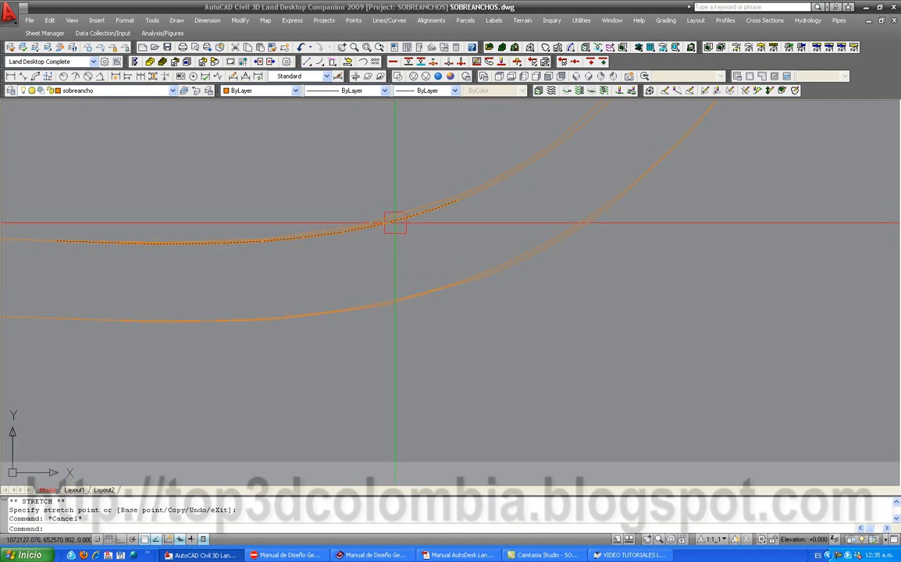
{"action": "left_click", "coordinate": [390, 200]}
{"action": "scroll", "coordinate": [228, 287], "scroll_direction": "down", "scroll_amount": 3}
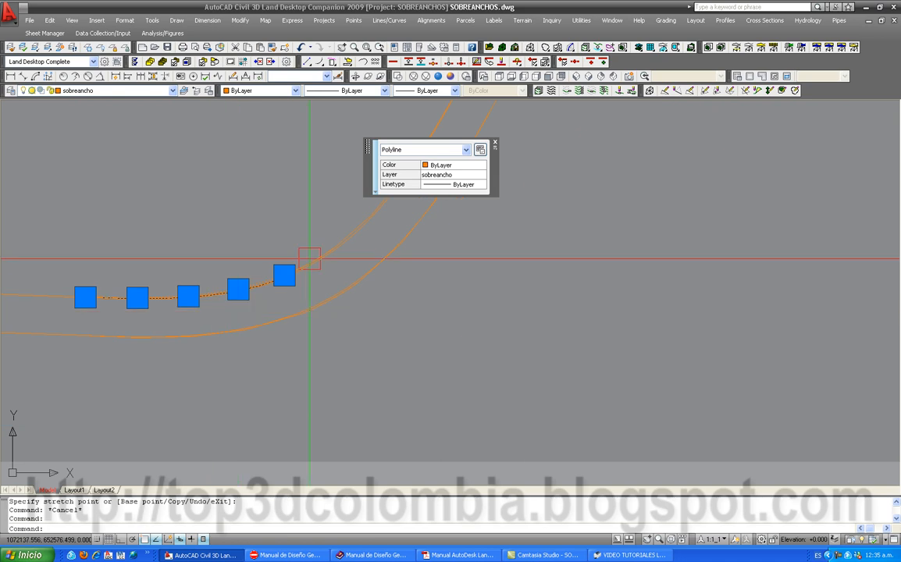
{"action": "scroll", "coordinate": [288, 270], "scroll_direction": "up", "scroll_amount": 5}
{"action": "left_click", "coordinate": [218, 331]}
{"action": "scroll", "coordinate": [185, 357], "scroll_direction": "down", "scroll_amount": 5}
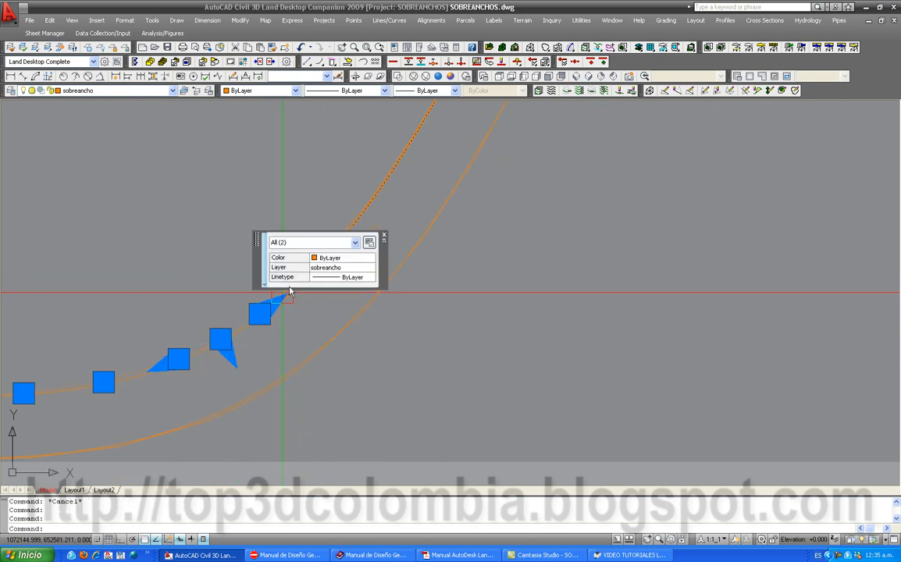
{"action": "scroll", "coordinate": [295, 282], "scroll_direction": "up", "scroll_amount": 6}
{"action": "left_click", "coordinate": [223, 337]}
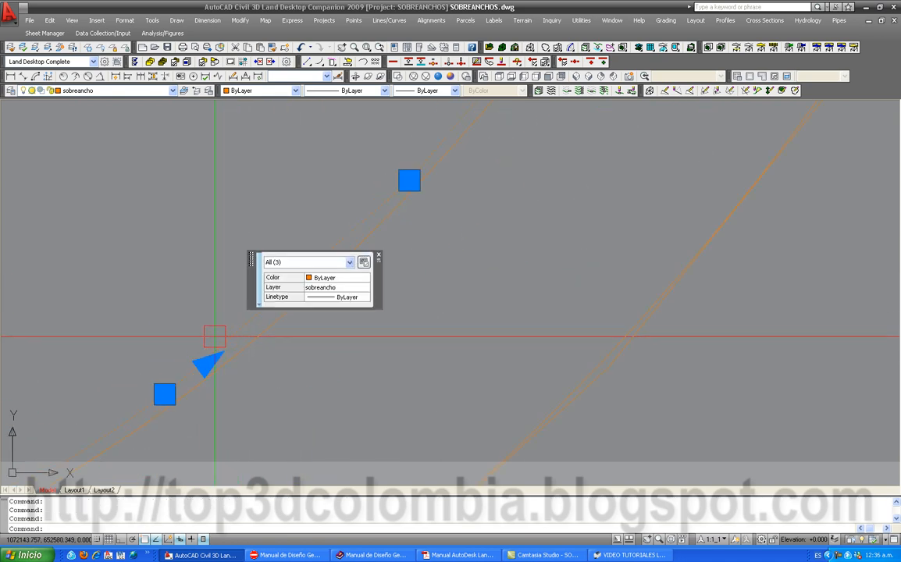
{"action": "key", "text": "Escape"}
{"action": "scroll", "coordinate": [217, 339], "scroll_direction": "down", "scroll_amount": 5}
{"action": "scroll", "coordinate": [216, 341], "scroll_direction": "up", "scroll_amount": 4}
{"action": "left_click", "coordinate": [219, 338]}
{"action": "scroll", "coordinate": [168, 384], "scroll_direction": "up", "scroll_amount": 3}
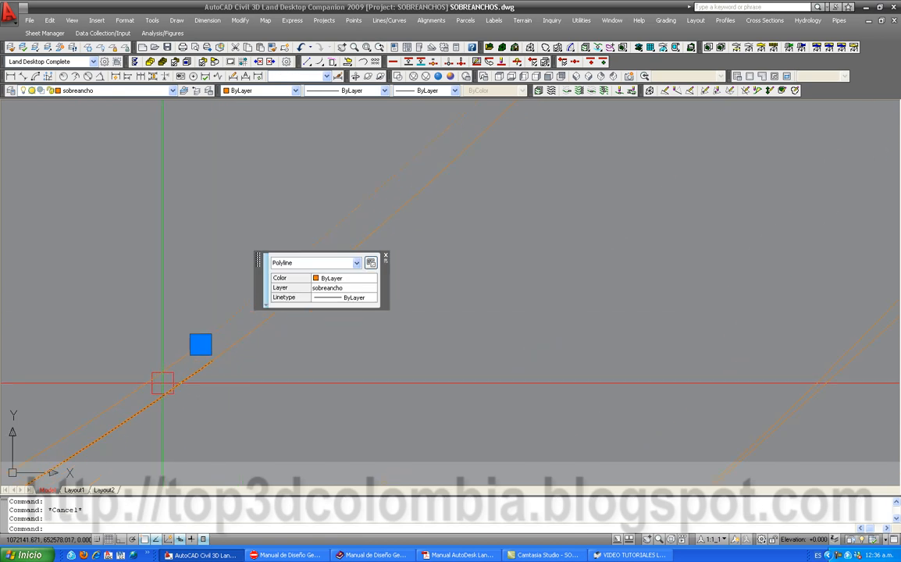
{"action": "left_click", "coordinate": [164, 381]}
{"action": "key", "text": "Escape"}
{"action": "left_click", "coordinate": [170, 366]}
{"action": "middle_click_drag", "start_coordinate": [200, 344], "coordinate": [117, 352]}
{"action": "scroll", "coordinate": [117, 351], "scroll_direction": "up", "scroll_amount": 4}
{"action": "left_click", "coordinate": [159, 318]}
{"action": "key", "text": "Escape"}
Set the color of all widening polylines along the inner edge of the curve after the horizontal tangent to yellow.
{"action": "left_click", "coordinate": [140, 333]}
{"action": "left_click", "coordinate": [95, 385]}
{"action": "left_click", "coordinate": [209, 325]}
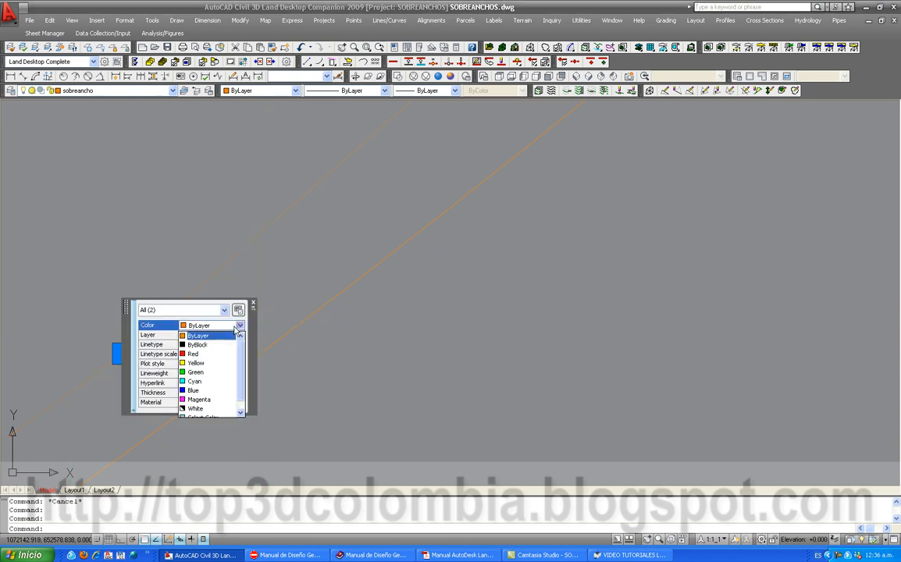
{"action": "left_click", "coordinate": [203, 364]}
{"action": "key", "text": "Escape"}
{"action": "scroll", "coordinate": [499, 236], "scroll_direction": "down", "scroll_amount": 5}
{"action": "left_click", "coordinate": [413, 273]}
{"action": "left_click", "coordinate": [557, 213]}
{"action": "left_click", "coordinate": [519, 255]}
{"action": "key", "text": "Escape"}
Set the color of the first two widening polylines along the outer edge of the same curve to yellow.
{"action": "scroll", "coordinate": [247, 315], "scroll_direction": "up", "scroll_amount": 5}
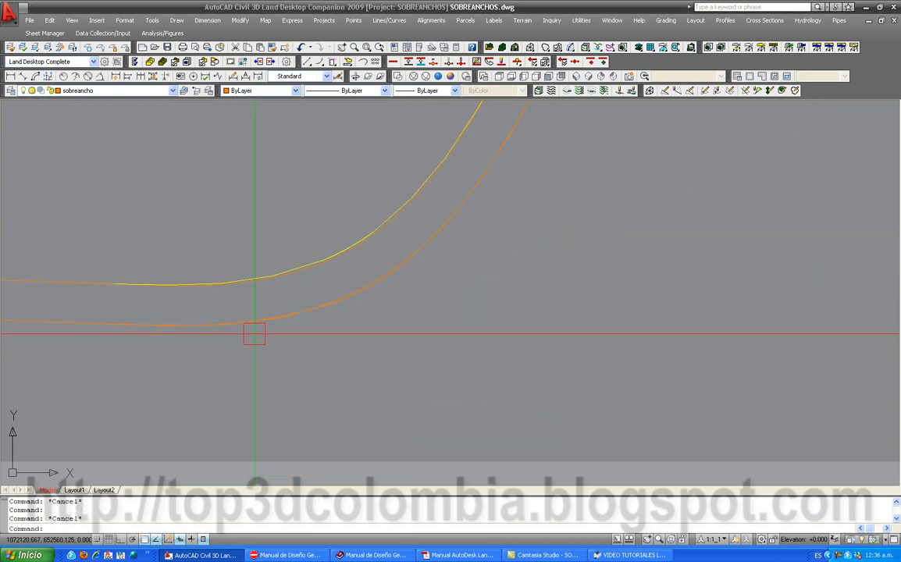
{"action": "middle_click_drag", "start_coordinate": [304, 272], "coordinate": [267, 308]}
{"action": "scroll", "coordinate": [244, 363], "scroll_direction": "up", "scroll_amount": 7}
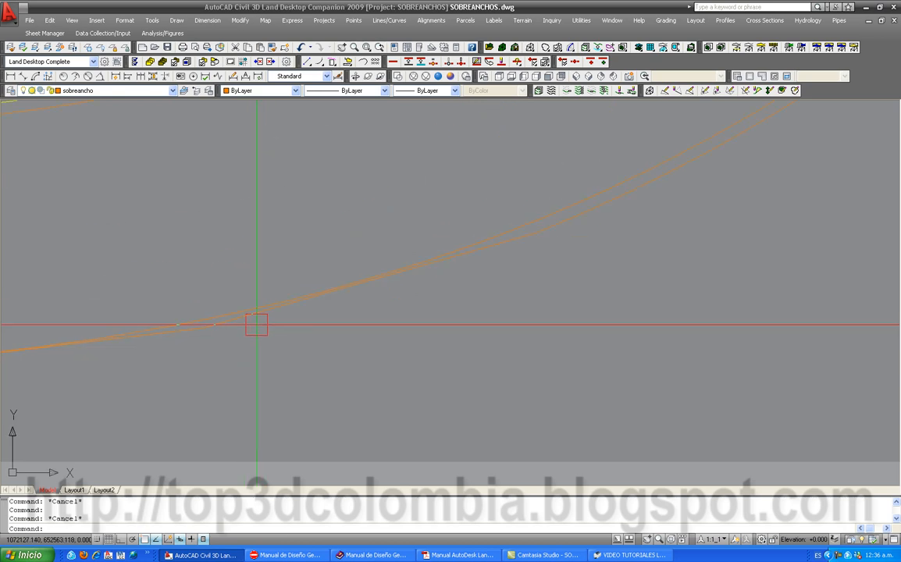
{"action": "left_click", "coordinate": [238, 322]}
{"action": "middle_click_drag", "start_coordinate": [504, 285], "coordinate": [184, 426]}
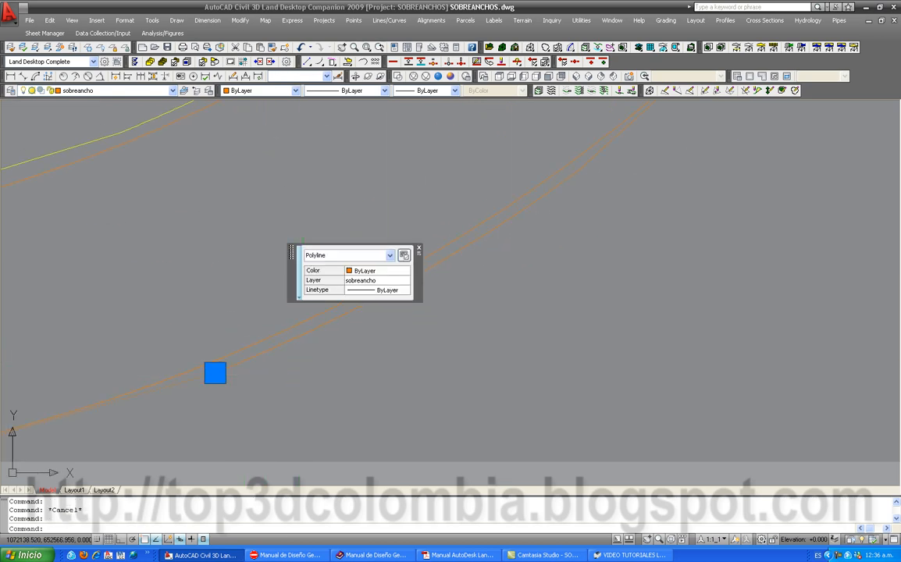
{"action": "left_click", "coordinate": [301, 342]}
{"action": "left_click", "coordinate": [462, 300]}
{"action": "left_click", "coordinate": [466, 299]}
{"action": "left_click", "coordinate": [442, 337]}
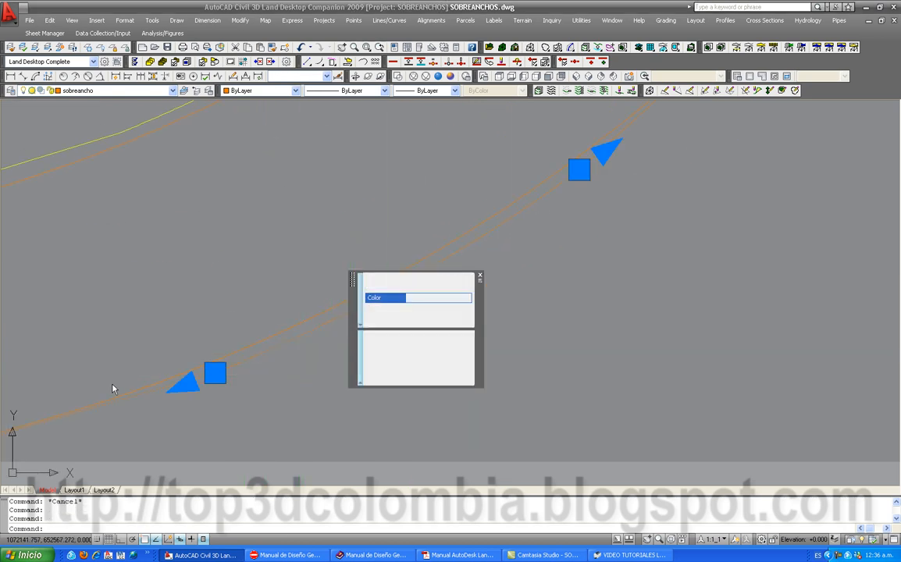
{"action": "key", "text": "Escape"}
Set the color of the remaining outer-edge widening polyline, at the curve's northeastern end, to yellow.
{"action": "scroll", "coordinate": [277, 351], "scroll_direction": "up", "scroll_amount": 5}
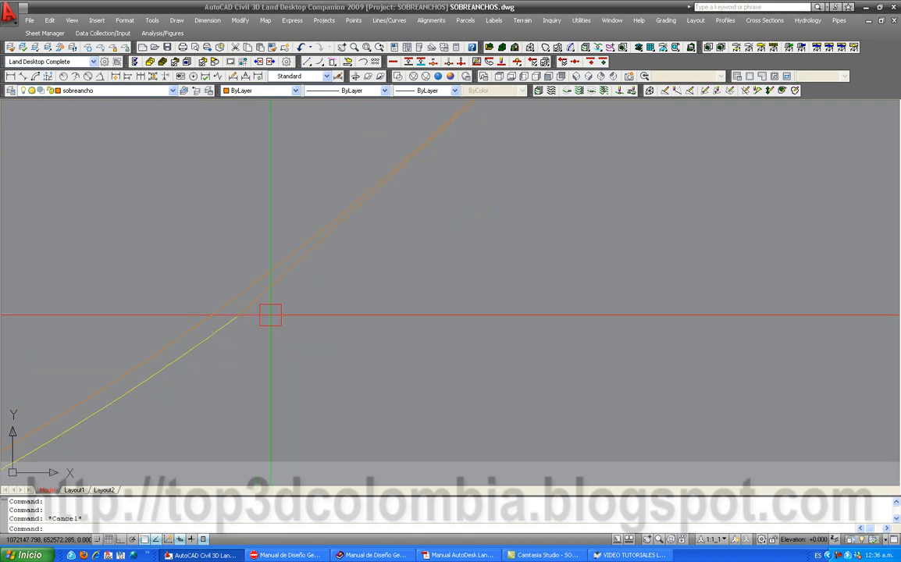
{"action": "scroll", "coordinate": [266, 294], "scroll_direction": "down", "scroll_amount": 5}
{"action": "middle_click_drag", "start_coordinate": [269, 295], "coordinate": [203, 386]}
{"action": "left_click", "coordinate": [379, 277]}
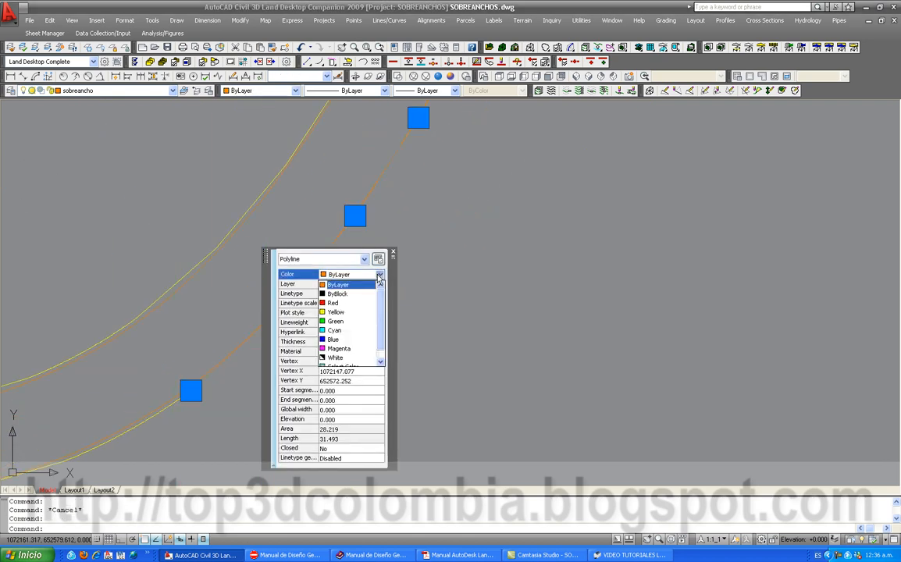
{"action": "left_click", "coordinate": [348, 313]}
{"action": "key", "text": "Escape"}
Erase the two original offset segments beside the yellow inner widening edge of the curve after the horizontal tangent.
{"action": "scroll", "coordinate": [467, 215], "scroll_direction": "up", "scroll_amount": 2}
{"action": "scroll", "coordinate": [276, 296], "scroll_direction": "up", "scroll_amount": 4}
{"action": "scroll", "coordinate": [279, 284], "scroll_direction": "up", "scroll_amount": 7}
{"action": "scroll", "coordinate": [434, 236], "scroll_direction": "up", "scroll_amount": 2}
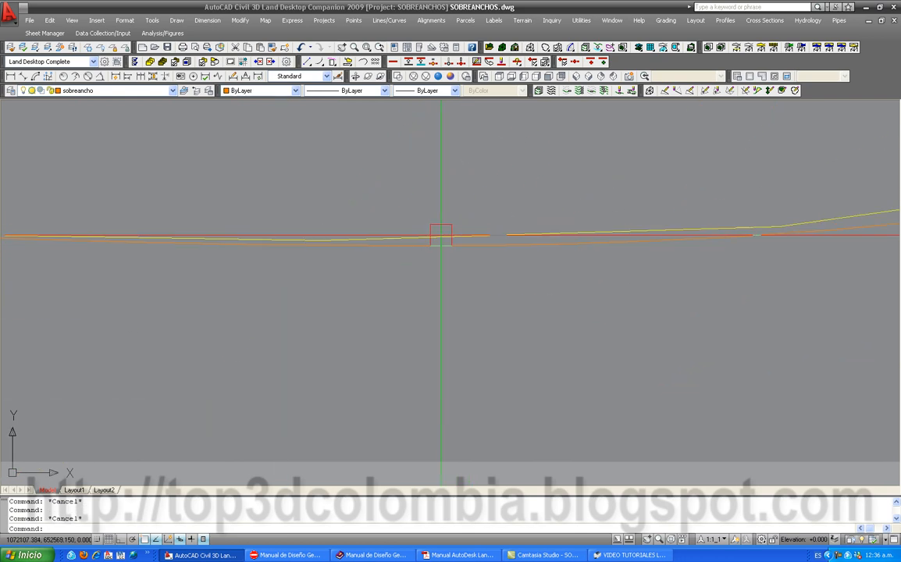
{"action": "left_click", "coordinate": [436, 247]}
{"action": "key", "text": "Delete"}
{"action": "scroll", "coordinate": [290, 305], "scroll_direction": "down", "scroll_amount": 5}
{"action": "scroll", "coordinate": [226, 316], "scroll_direction": "down", "scroll_amount": 4}
{"action": "scroll", "coordinate": [447, 272], "scroll_direction": "up", "scroll_amount": 8}
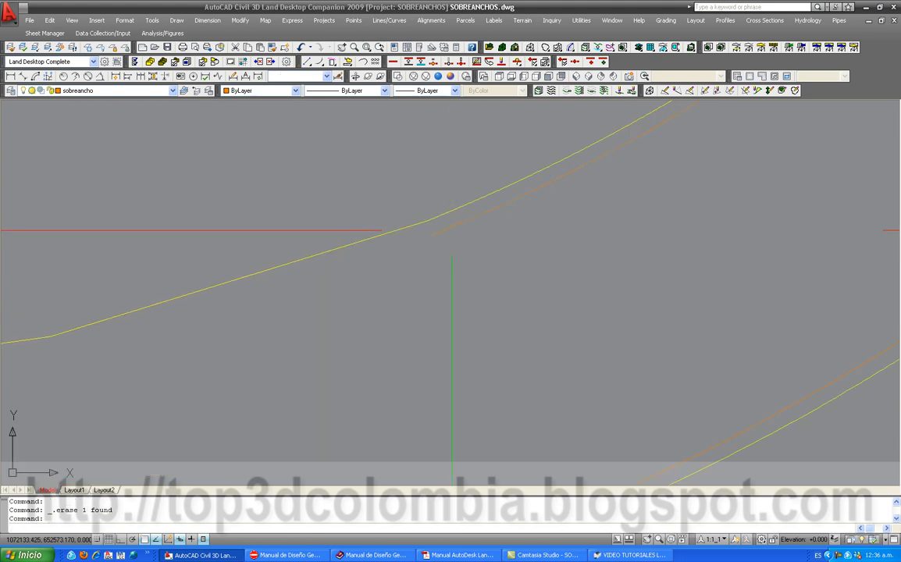
{"action": "scroll", "coordinate": [423, 287], "scroll_direction": "down", "scroll_amount": 4}
{"action": "scroll", "coordinate": [396, 271], "scroll_direction": "up", "scroll_amount": 5}
{"action": "left_click", "coordinate": [385, 263]}
{"action": "key", "text": "Delete"}
Erase the two original offset segments beside the yellow outer widening edge of the same curve.
{"action": "scroll", "coordinate": [352, 346], "scroll_direction": "down", "scroll_amount": 3}
{"action": "scroll", "coordinate": [487, 231], "scroll_direction": "up", "scroll_amount": 6}
{"action": "scroll", "coordinate": [506, 190], "scroll_direction": "up", "scroll_amount": 3}
{"action": "scroll", "coordinate": [508, 199], "scroll_direction": "down", "scroll_amount": 4}
{"action": "scroll", "coordinate": [506, 196], "scroll_direction": "down", "scroll_amount": 4}
{"action": "scroll", "coordinate": [403, 331], "scroll_direction": "up", "scroll_amount": 6}
{"action": "scroll", "coordinate": [404, 331], "scroll_direction": "up", "scroll_amount": 3}
{"action": "left_click", "coordinate": [414, 352]}
{"action": "key", "text": "Delete"}
{"action": "scroll", "coordinate": [462, 245], "scroll_direction": "down", "scroll_amount": 5}
{"action": "scroll", "coordinate": [319, 338], "scroll_direction": "up", "scroll_amount": 4}
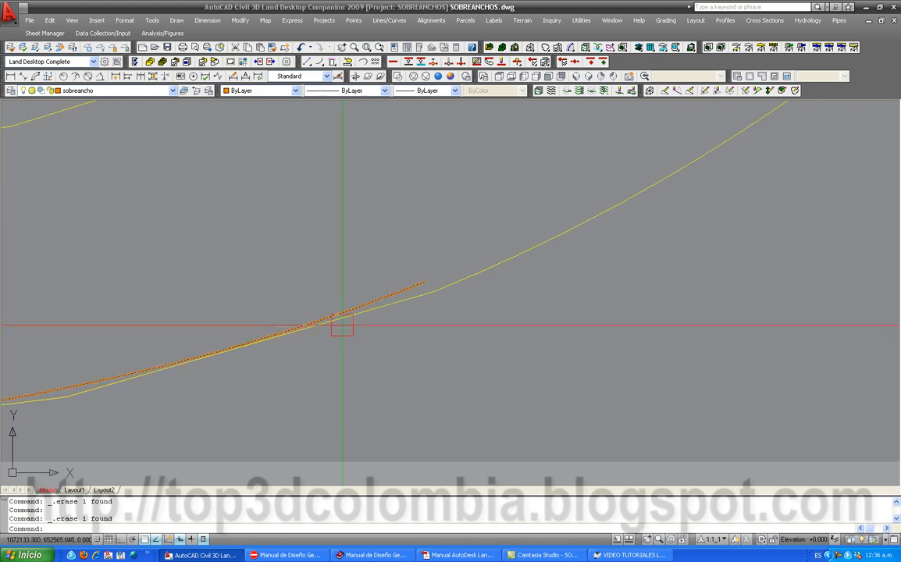
{"action": "left_click", "coordinate": [363, 282]}
{"action": "key", "text": "Delete"}
{"action": "scroll", "coordinate": [296, 412], "scroll_direction": "down", "scroll_amount": 4}
{"action": "scroll", "coordinate": [245, 424], "scroll_direction": "up", "scroll_amount": 3}
{"action": "scroll", "coordinate": [245, 424], "scroll_direction": "down", "scroll_amount": 8}
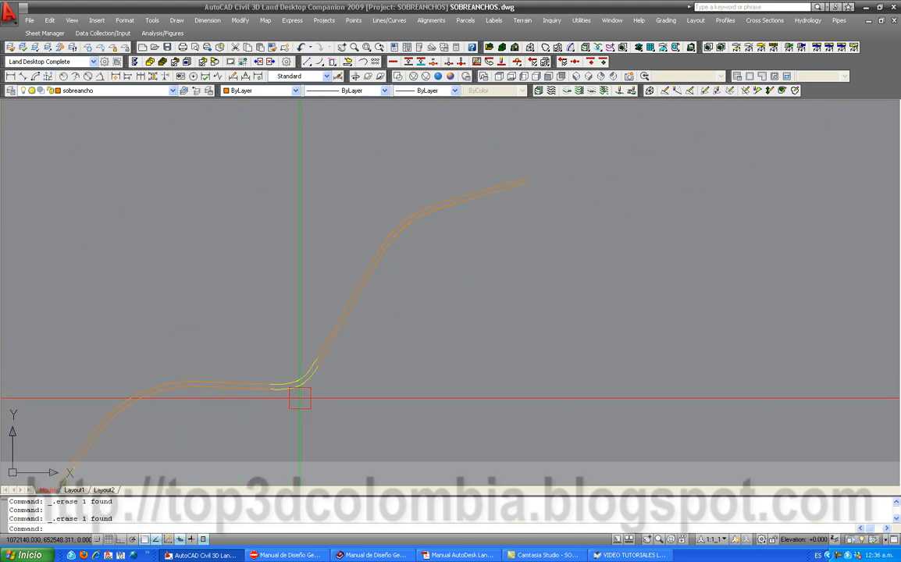
Set the color of the first widening polyline on the inner edge of the northeastern curve to yellow.
{"action": "scroll", "coordinate": [299, 381], "scroll_direction": "up", "scroll_amount": 5}
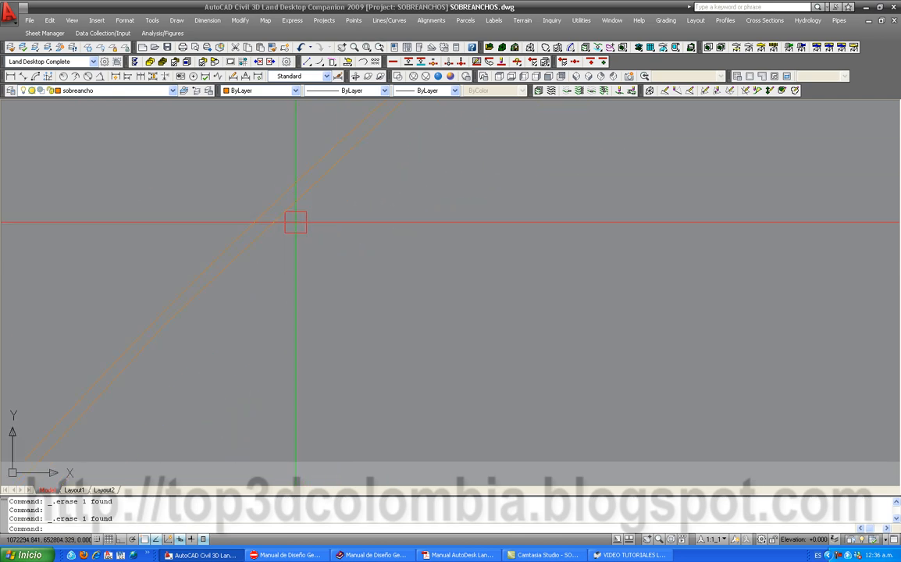
{"action": "left_click", "coordinate": [303, 220]}
{"action": "left_click", "coordinate": [452, 165]}
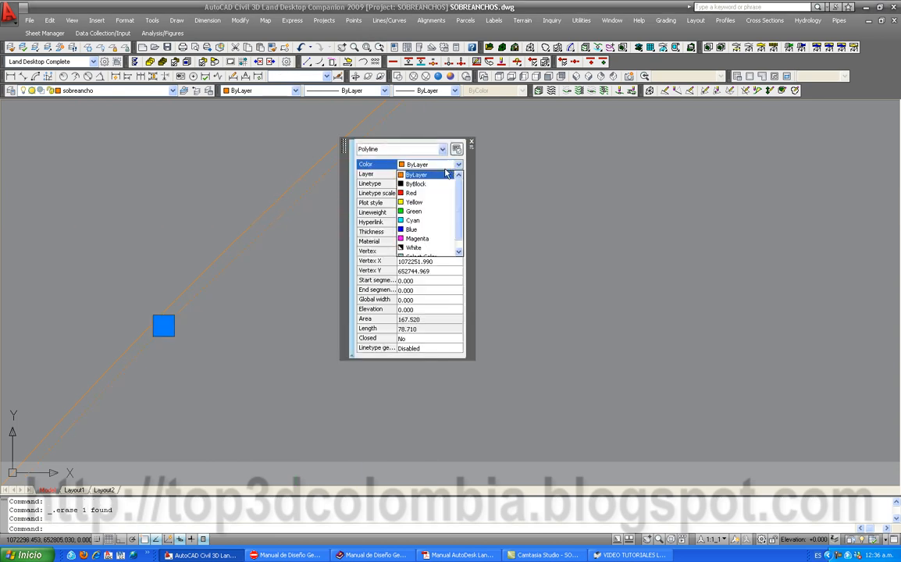
{"action": "left_click", "coordinate": [429, 202]}
{"action": "key", "text": "Escape"}
Set the color of the short widening arc in the middle of the northeastern curve's inner edge to yellow.
{"action": "scroll", "coordinate": [256, 356], "scroll_direction": "up", "scroll_amount": 4}
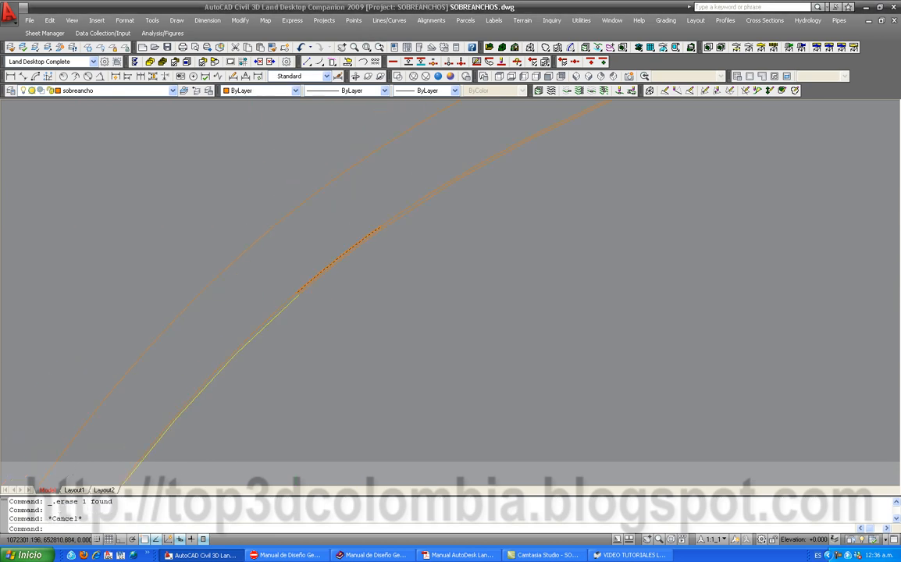
{"action": "left_click", "coordinate": [325, 276]}
{"action": "left_click", "coordinate": [487, 219]}
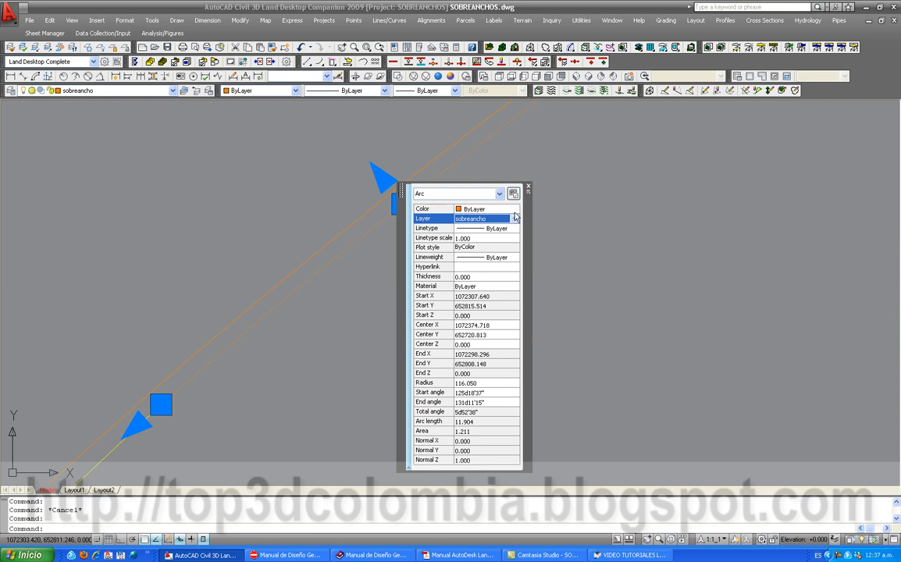
{"action": "left_click", "coordinate": [508, 210]}
{"action": "left_click", "coordinate": [484, 247]}
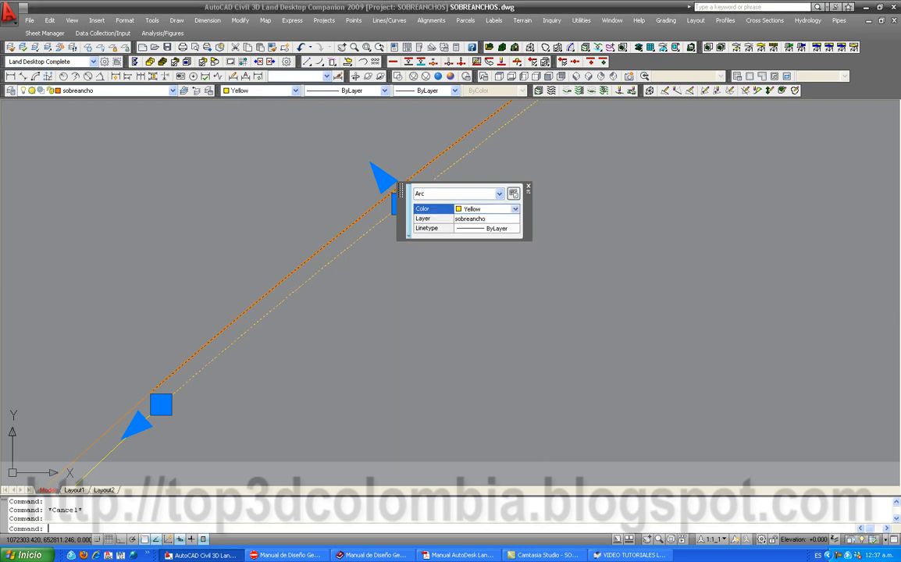
{"action": "key", "text": "Escape"}
Set the color of the remaining widening polyline beyond the arc on the northeastern curve's inner edge to yellow.
{"action": "scroll", "coordinate": [287, 283], "scroll_direction": "up", "scroll_amount": 3}
{"action": "scroll", "coordinate": [412, 225], "scroll_direction": "up", "scroll_amount": 3}
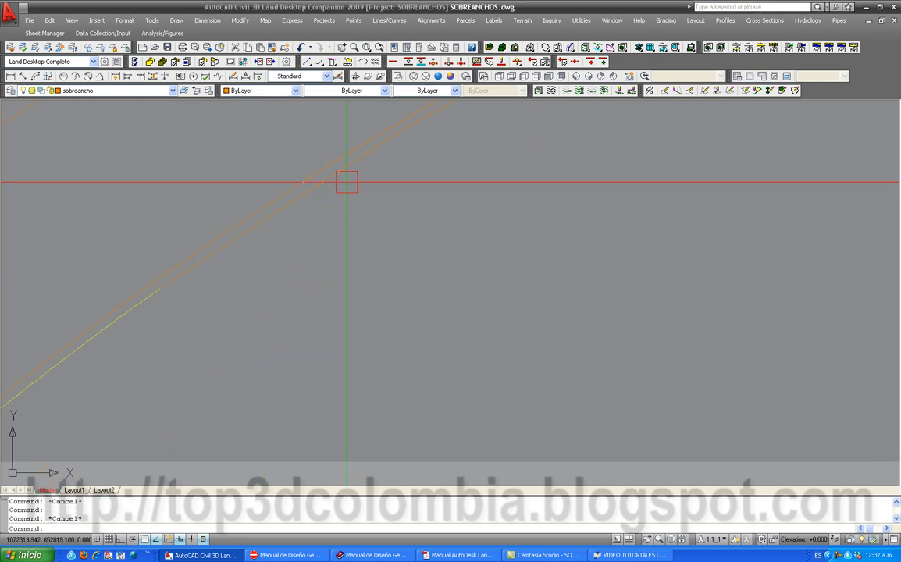
{"action": "left_click", "coordinate": [348, 183]}
{"action": "left_click", "coordinate": [506, 127]}
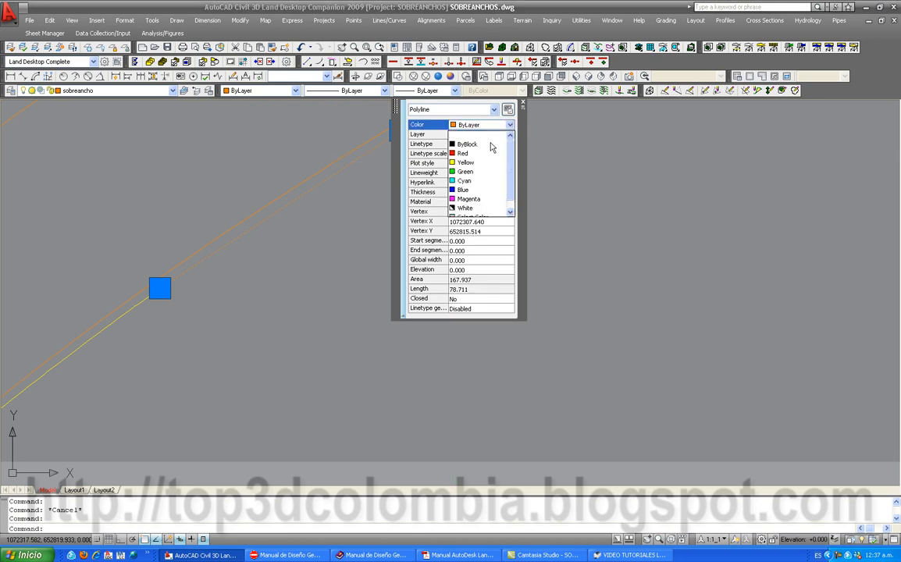
{"action": "left_click", "coordinate": [482, 162]}
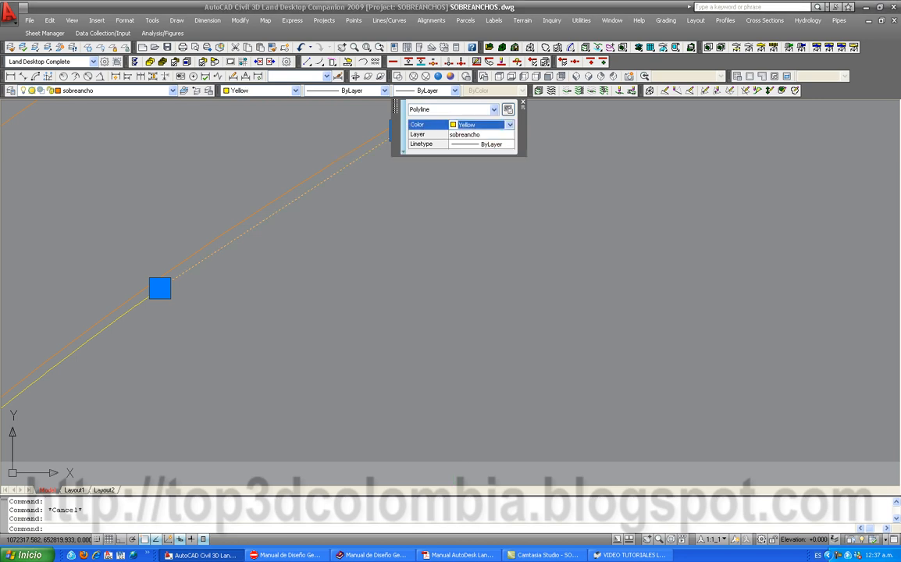
{"action": "key", "text": "Escape"}
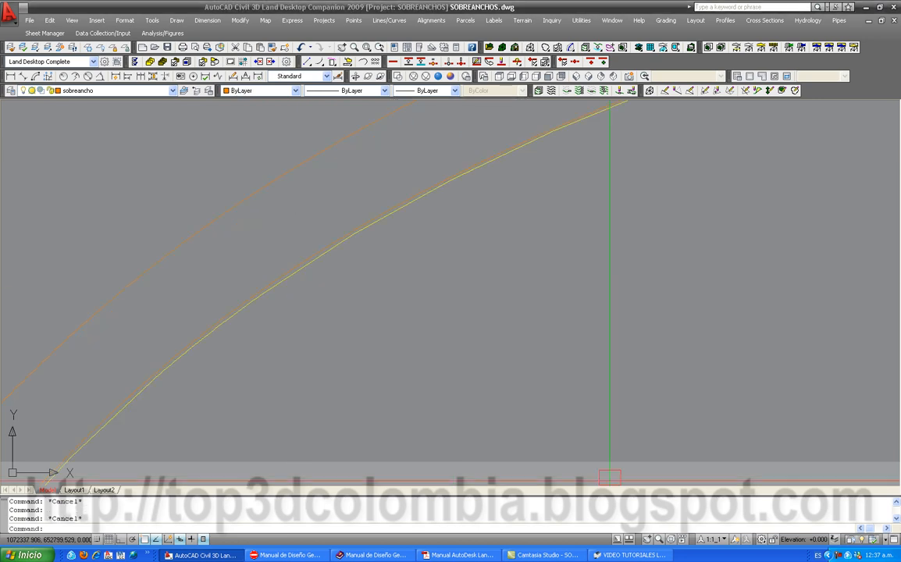
{"action": "left_click", "coordinate": [847, 555]}
{"action": "left_click", "coordinate": [854, 467]}
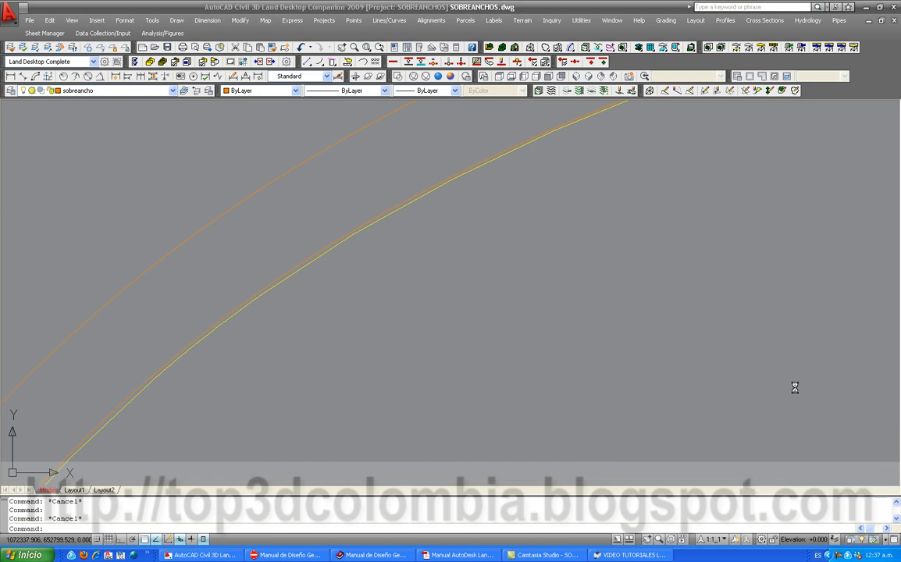
Erase the original sobreancho offset segment beside the start of the northeastern curve's yellow widening edge.
{"action": "scroll", "coordinate": [583, 341], "scroll_direction": "down", "scroll_amount": 5}
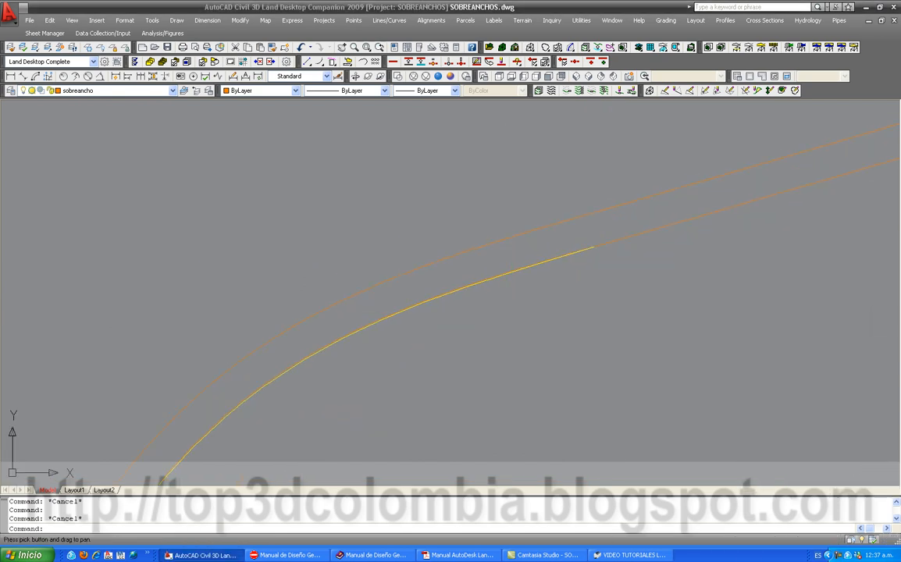
{"action": "scroll", "coordinate": [418, 348], "scroll_direction": "up", "scroll_amount": 8}
{"action": "middle_click_drag", "start_coordinate": [453, 346], "coordinate": [280, 450]}
{"action": "scroll", "coordinate": [279, 450], "scroll_direction": "up", "scroll_amount": 3}
{"action": "left_click", "coordinate": [454, 360]}
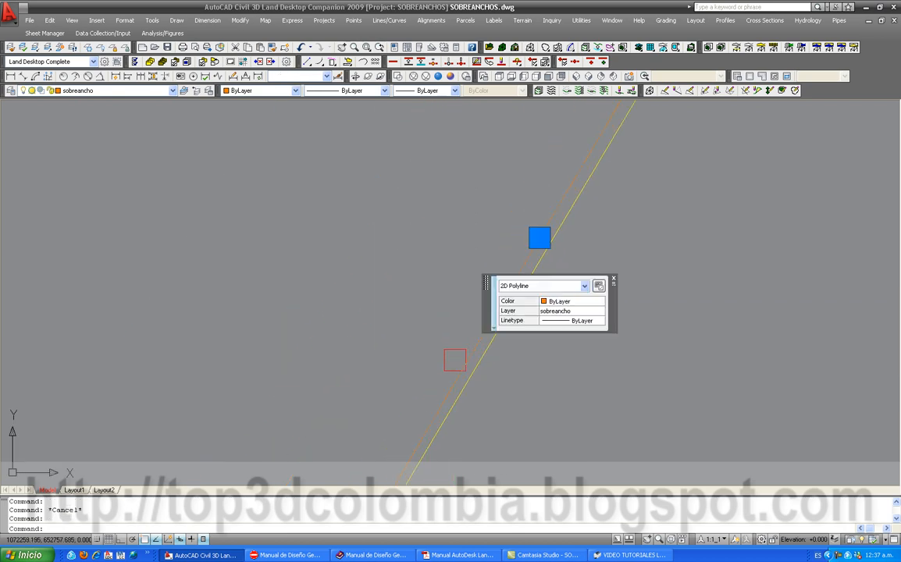
{"action": "key", "text": "Delete"}
Erase the remaining original offset segments beside the yellow widening edge of the northeastern curve.
{"action": "scroll", "coordinate": [454, 360], "scroll_direction": "down", "scroll_amount": 3}
{"action": "middle_click_drag", "start_coordinate": [454, 360], "coordinate": [334, 437]}
{"action": "middle_click_drag", "start_coordinate": [546, 156], "coordinate": [343, 390]}
{"action": "scroll", "coordinate": [495, 174], "scroll_direction": "up", "scroll_amount": 3}
{"action": "scroll", "coordinate": [492, 169], "scroll_direction": "up", "scroll_amount": 4}
{"action": "left_click", "coordinate": [478, 162]}
{"action": "key", "text": "Delete"}
{"action": "middle_click_drag", "start_coordinate": [478, 162], "coordinate": [353, 325]}
{"action": "scroll", "coordinate": [352, 325], "scroll_direction": "down", "scroll_amount": 7}
{"action": "scroll", "coordinate": [391, 286], "scroll_direction": "up", "scroll_amount": 5}
{"action": "scroll", "coordinate": [413, 321], "scroll_direction": "up", "scroll_amount": 2}
{"action": "key", "text": "Delete"}
{"action": "scroll", "coordinate": [499, 204], "scroll_direction": "down", "scroll_amount": 8}
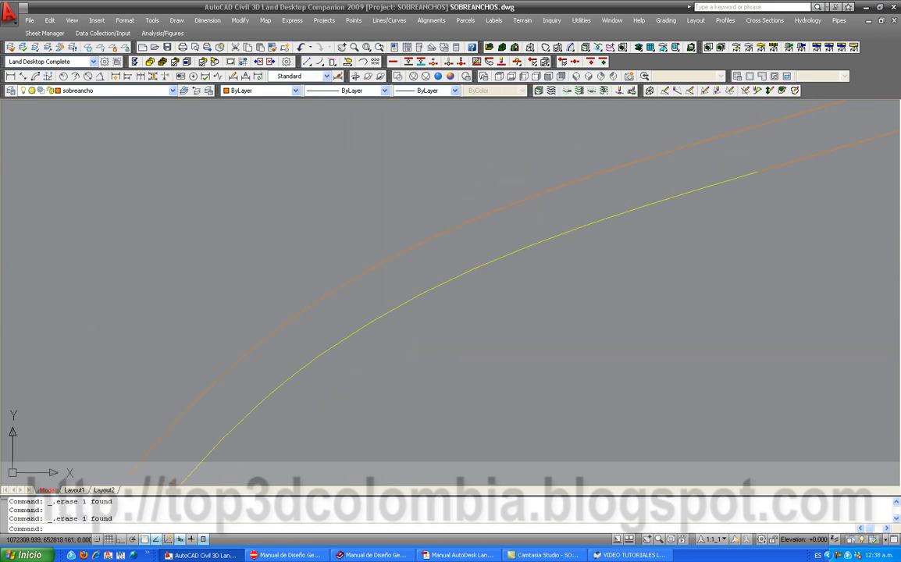
{"action": "scroll", "coordinate": [519, 187], "scroll_direction": "down", "scroll_amount": 4}
{"action": "scroll", "coordinate": [442, 254], "scroll_direction": "up", "scroll_amount": 8}
{"action": "scroll", "coordinate": [405, 410], "scroll_direction": "up", "scroll_amount": 3}
{"action": "scroll", "coordinate": [405, 414], "scroll_direction": "up", "scroll_amount": 3}
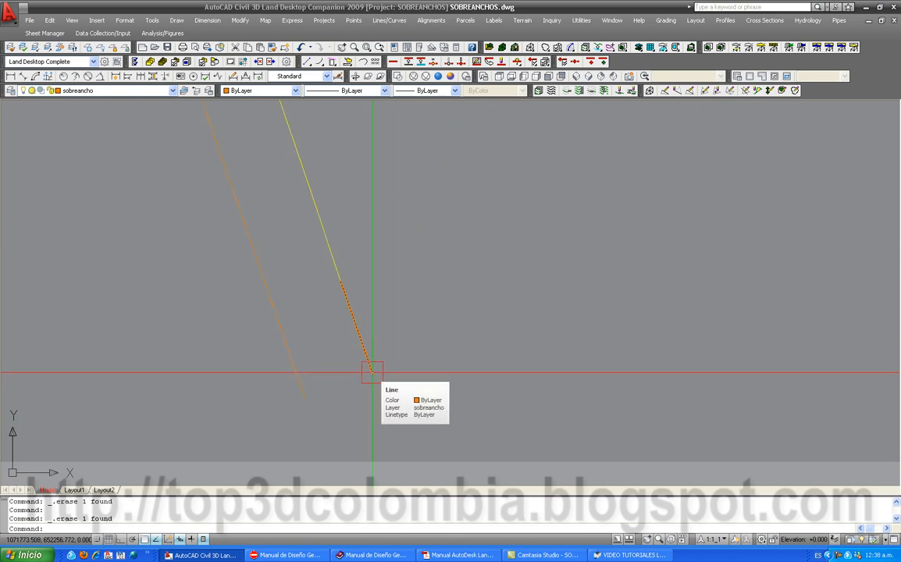
{"action": "type", "text": "pl"}
{"action": "key", "text": "Return"}
{"action": "type", "text": "m"}
{"action": "key", "text": "Return"}
{"action": "key", "text": "Escape"}
{"action": "key", "text": "Escape"}
Start a multiple polyline edit (PEDIT) and select the right-hand border segments from the road's southern end up to the horizontal tangent.
{"action": "type", "text": "pl"}
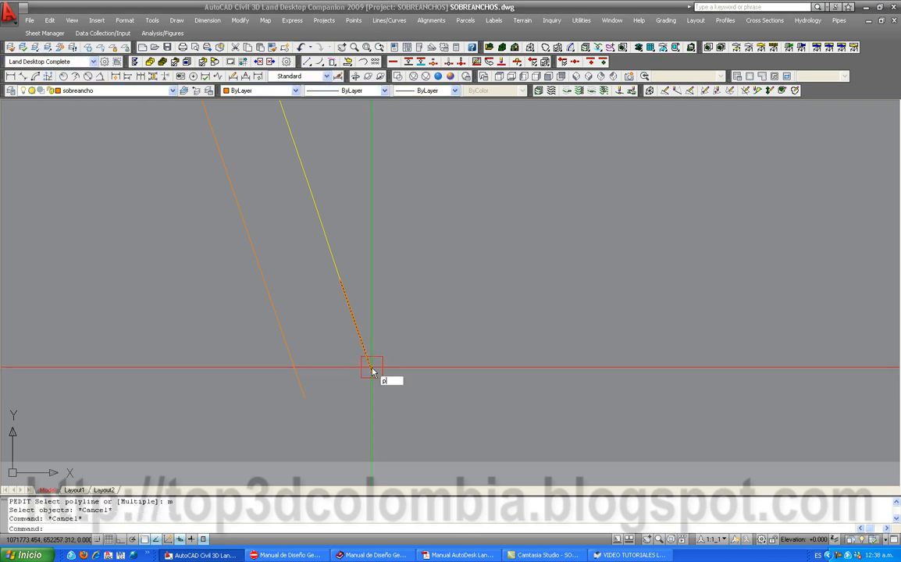
{"action": "key", "text": "Return"}
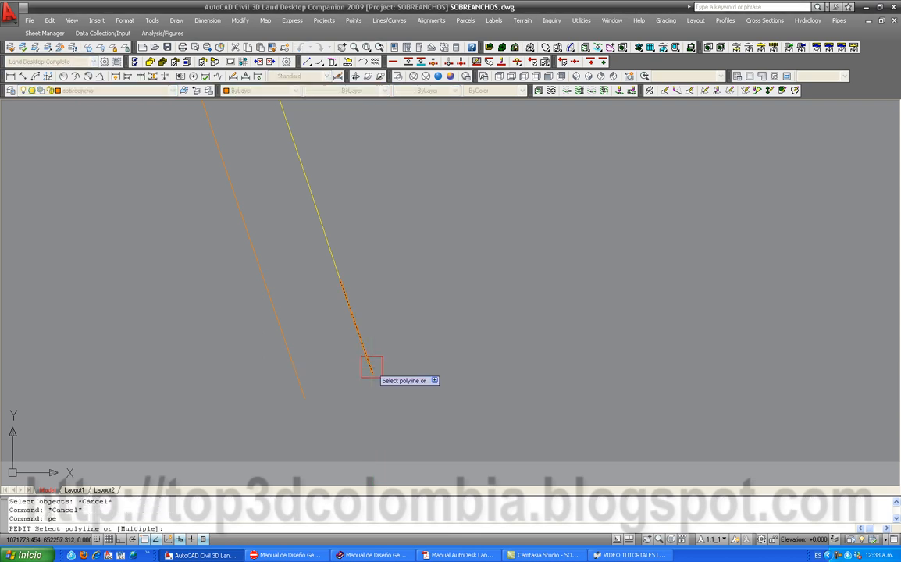
{"action": "type", "text": "m"}
{"action": "key", "text": "Return"}
{"action": "left_click", "coordinate": [336, 262]}
{"action": "left_click", "coordinate": [352, 316]}
{"action": "scroll", "coordinate": [285, 260], "scroll_direction": "down", "scroll_amount": 4}
{"action": "scroll", "coordinate": [288, 296], "scroll_direction": "down", "scroll_amount": 3}
{"action": "left_click", "coordinate": [317, 173]}
{"action": "scroll", "coordinate": [281, 344], "scroll_direction": "up", "scroll_amount": 4}
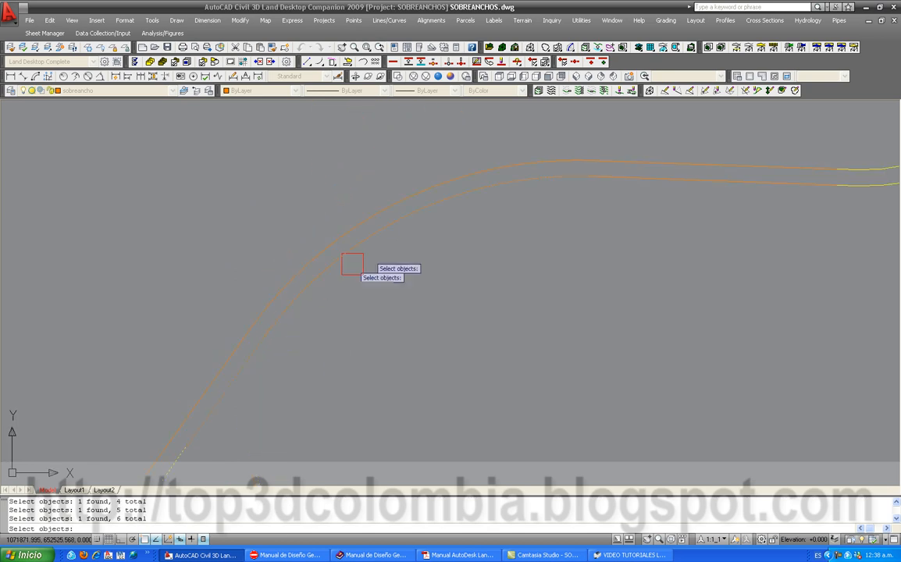
{"action": "middle_click_drag", "start_coordinate": [655, 212], "coordinate": [356, 255]}
Add the yellow widening edge after the horizontal tangent and the straight segment beyond it to the right-hand border selection.
{"action": "scroll", "coordinate": [566, 249], "scroll_direction": "up", "scroll_amount": 3}
{"action": "middle_click_drag", "start_coordinate": [648, 192], "coordinate": [486, 306]}
{"action": "left_click", "coordinate": [512, 299]}
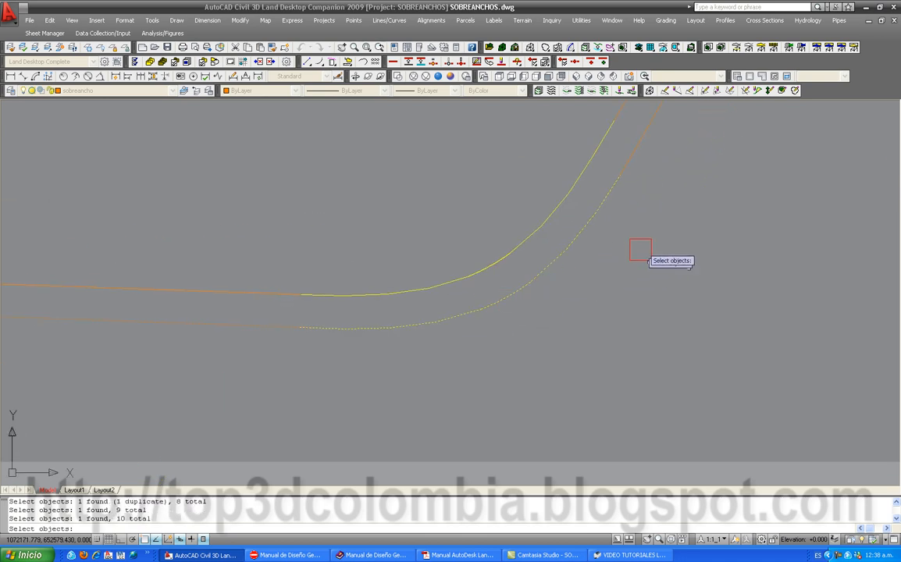
{"action": "left_click", "coordinate": [638, 174]}
{"action": "left_click", "coordinate": [638, 181]}
{"action": "left_click", "coordinate": [636, 173]}
{"action": "scroll", "coordinate": [540, 315], "scroll_direction": "down", "scroll_amount": 4}
{"action": "scroll", "coordinate": [590, 233], "scroll_direction": "up", "scroll_amount": 3}
{"action": "left_click", "coordinate": [582, 247]}
{"action": "middle_click_drag", "start_coordinate": [568, 303], "coordinate": [545, 335]}
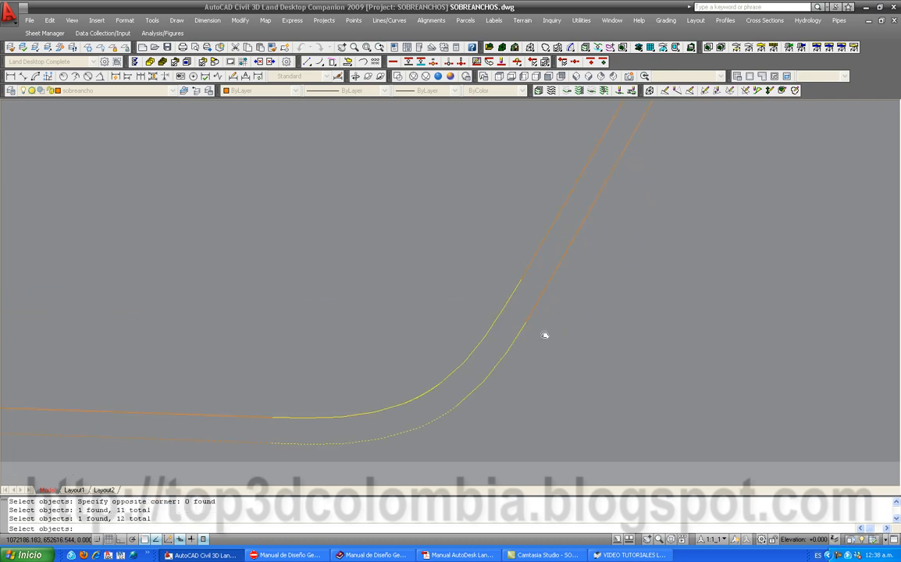
Add the yellow widening pieces of the northeastern curve and the final straight segment to the selection.
{"action": "scroll", "coordinate": [531, 367], "scroll_direction": "down", "scroll_amount": 3}
{"action": "scroll", "coordinate": [575, 283], "scroll_direction": "up", "scroll_amount": 4}
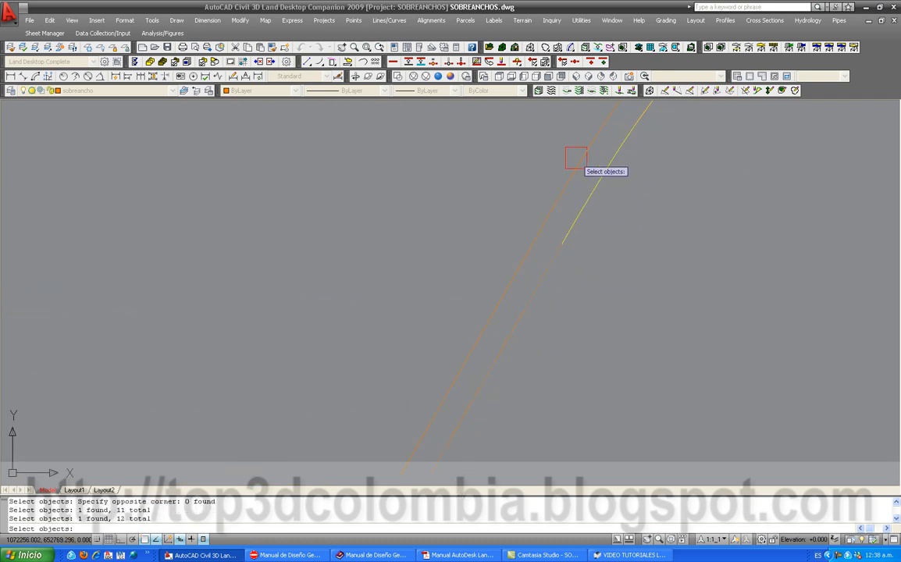
{"action": "left_click", "coordinate": [577, 224]}
{"action": "scroll", "coordinate": [640, 182], "scroll_direction": "down", "scroll_amount": 3}
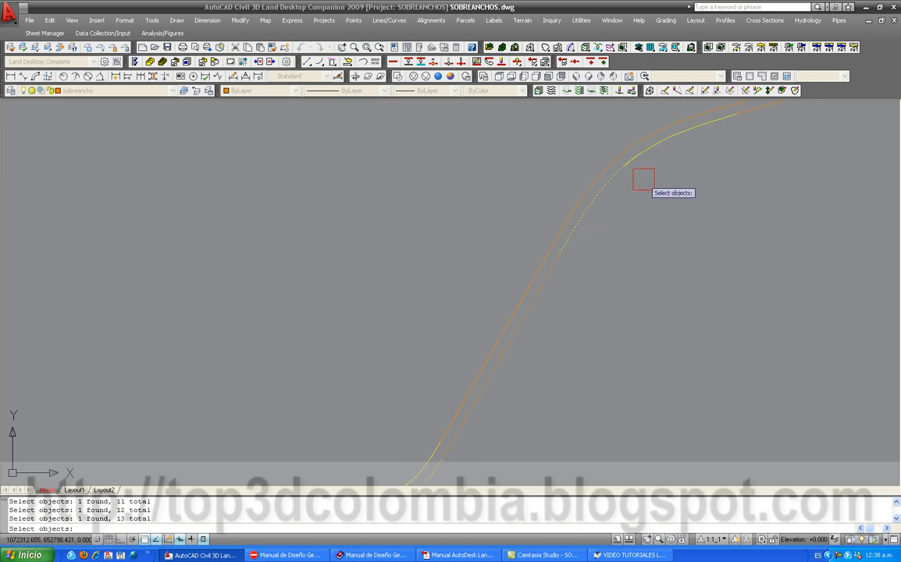
{"action": "scroll", "coordinate": [554, 230], "scroll_direction": "up", "scroll_amount": 3}
{"action": "scroll", "coordinate": [508, 221], "scroll_direction": "down", "scroll_amount": 2}
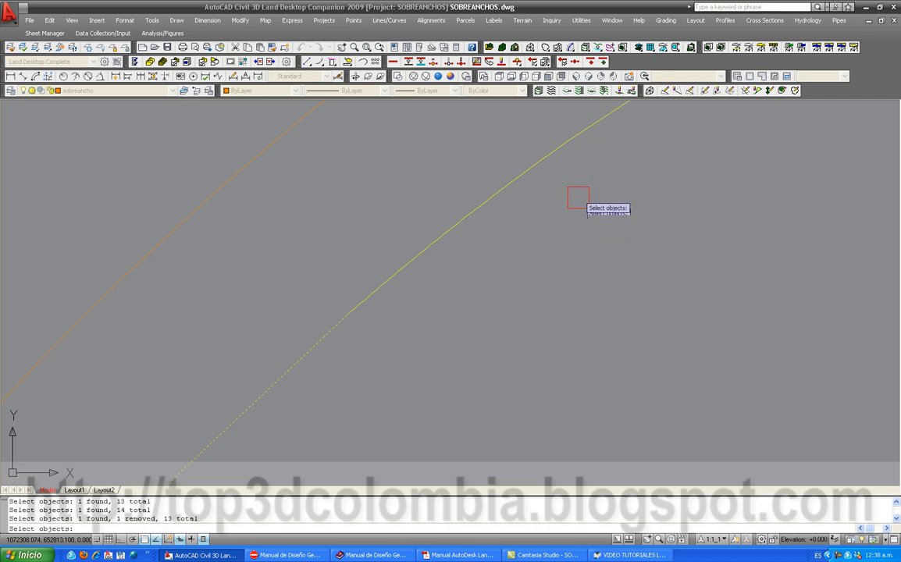
{"action": "left_click", "coordinate": [415, 259]}
{"action": "left_click", "coordinate": [591, 135]}
{"action": "scroll", "coordinate": [408, 305], "scroll_direction": "down", "scroll_amount": 4}
{"action": "left_click", "coordinate": [708, 177]}
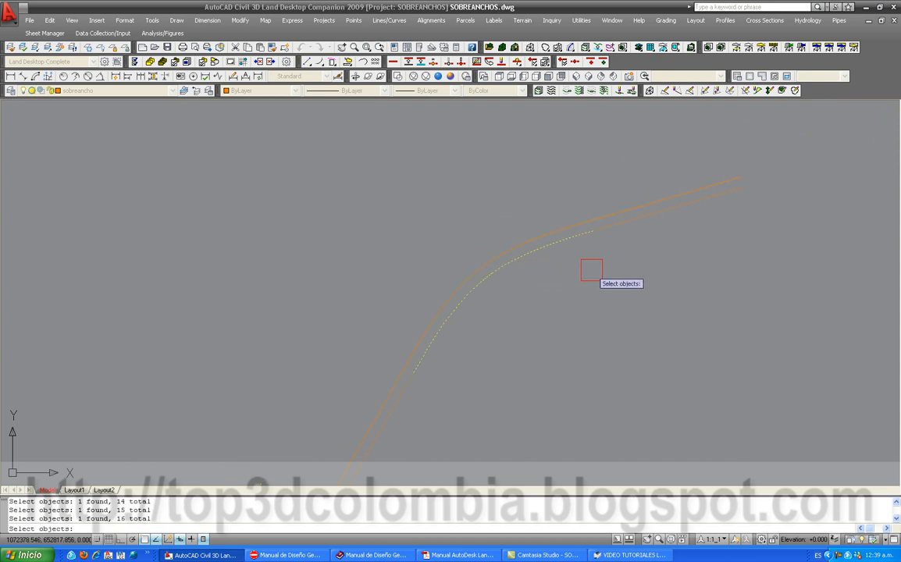
Convert the selected lines and arcs to polylines and join them with a fuzz distance of 0.000.
{"action": "key", "text": "Return"}
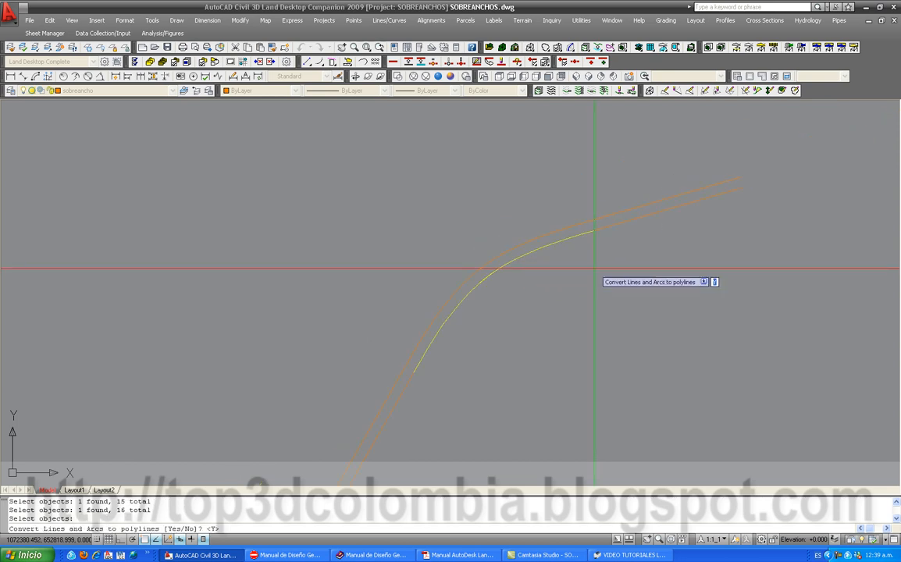
{"action": "key", "text": "Return"}
{"action": "left_click", "coordinate": [614, 313]}
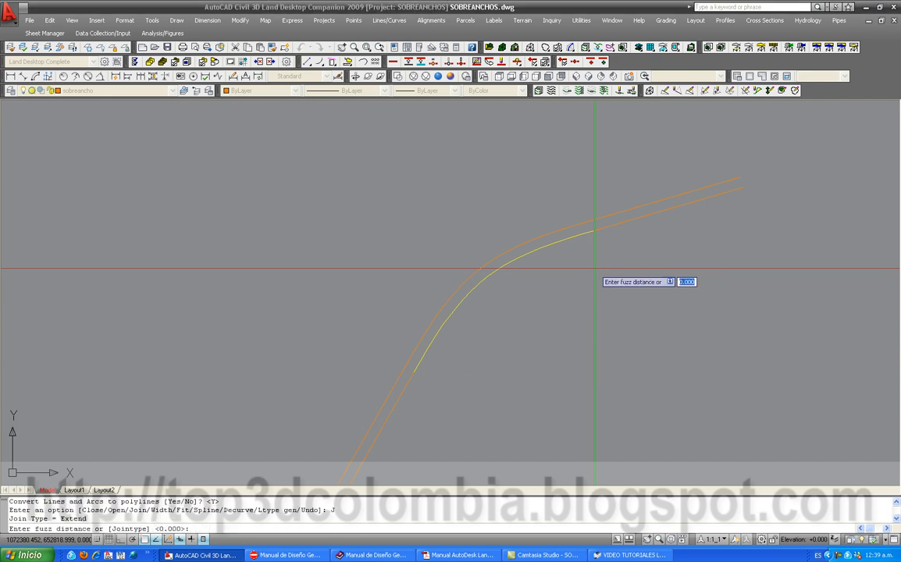
{"action": "key", "text": "Return"}
{"action": "key", "text": "Return"}
Examine the joined right-hand border for places where its pieces are still separate.
{"action": "scroll", "coordinate": [576, 242], "scroll_direction": "down", "scroll_amount": 6}
{"action": "scroll", "coordinate": [478, 297], "scroll_direction": "up", "scroll_amount": 4}
{"action": "left_click", "coordinate": [478, 269]}
{"action": "scroll", "coordinate": [377, 340], "scroll_direction": "up", "scroll_amount": 3}
{"action": "scroll", "coordinate": [364, 346], "scroll_direction": "up", "scroll_amount": 2}
{"action": "key", "text": "Escape"}
{"action": "scroll", "coordinate": [282, 384], "scroll_direction": "up", "scroll_amount": 3}
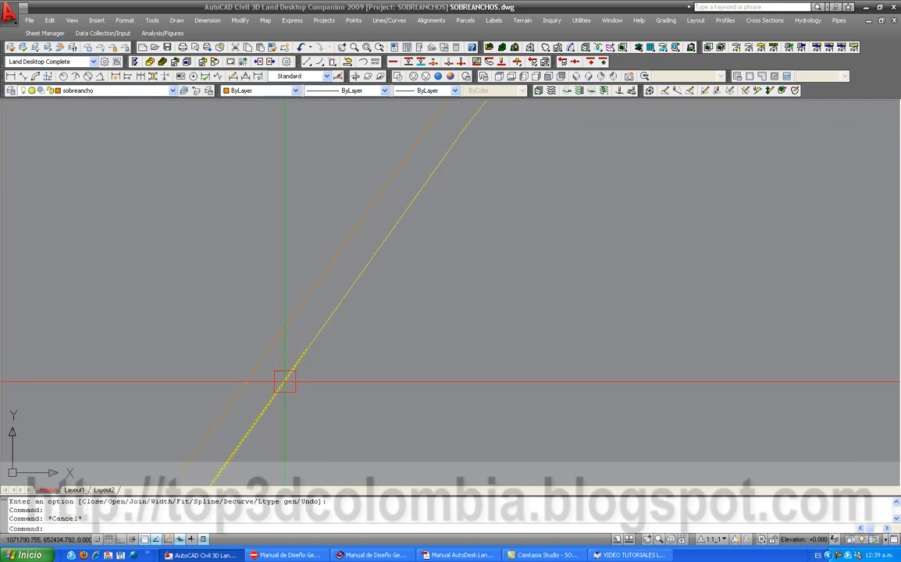
{"action": "left_click", "coordinate": [282, 384]}
{"action": "key", "text": "Escape"}
Stretch the endpoint of the upper yellow polyline to meet the end of the lower yellow piece at the gap.
{"action": "scroll", "coordinate": [301, 363], "scroll_direction": "up", "scroll_amount": 3}
{"action": "scroll", "coordinate": [315, 316], "scroll_direction": "up", "scroll_amount": 3}
{"action": "left_click", "coordinate": [257, 310]}
{"action": "key", "text": "Escape"}
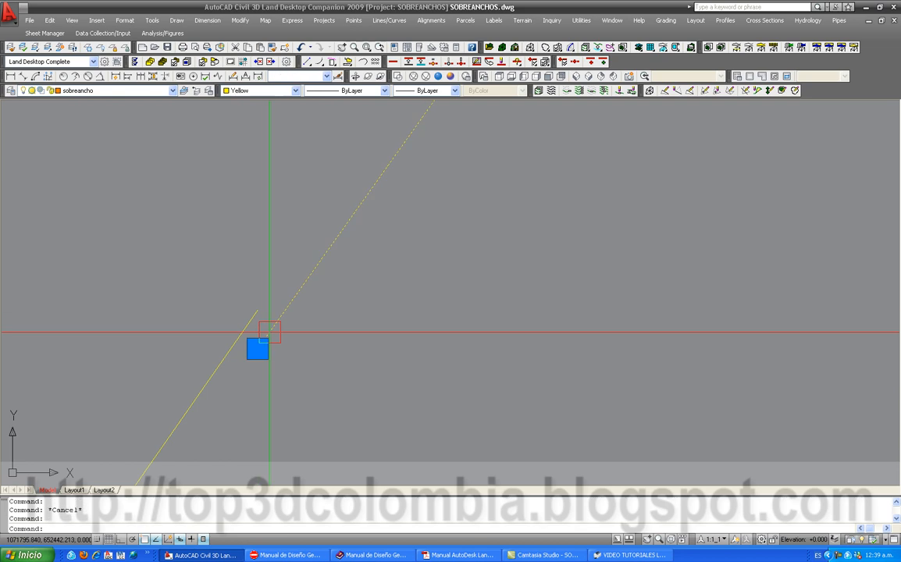
{"action": "left_click", "coordinate": [262, 334]}
{"action": "left_click", "coordinate": [259, 349]}
{"action": "left_click", "coordinate": [258, 310]}
{"action": "key", "text": "Escape"}
{"action": "scroll", "coordinate": [318, 312], "scroll_direction": "down", "scroll_amount": 10}
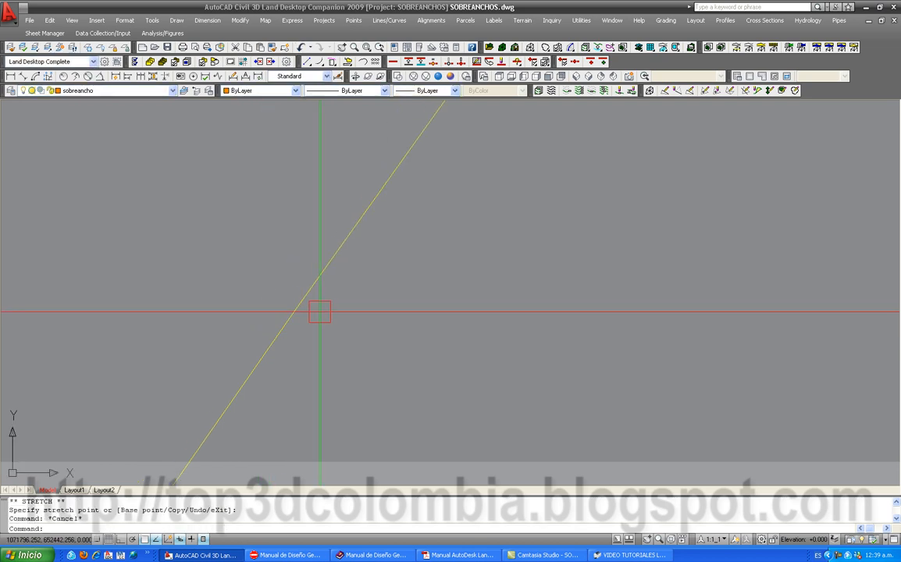
Join the two yellow border polylines that meet at the closed gap into one polyline.
{"action": "scroll", "coordinate": [321, 339], "scroll_direction": "up", "scroll_amount": 3}
{"action": "scroll", "coordinate": [322, 322], "scroll_direction": "up", "scroll_amount": 6}
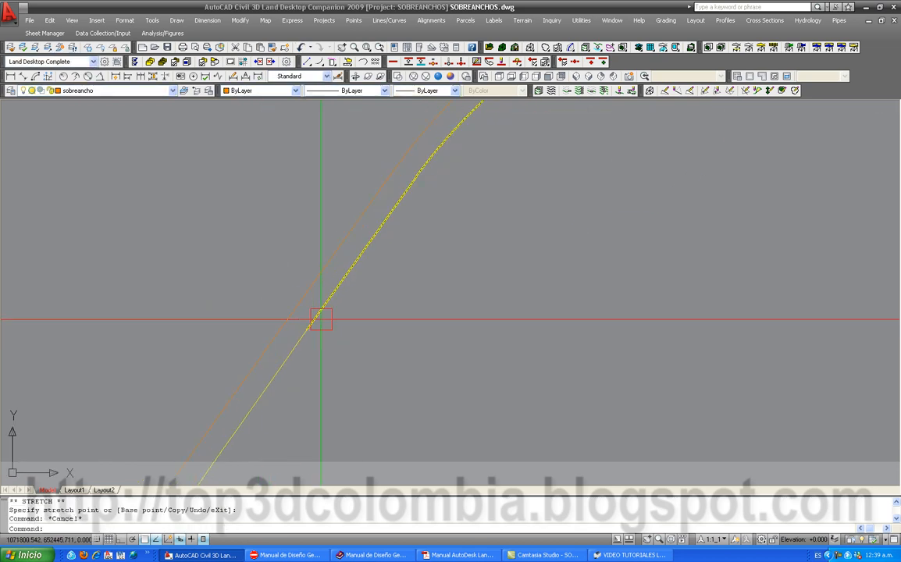
{"action": "key", "text": "Escape"}
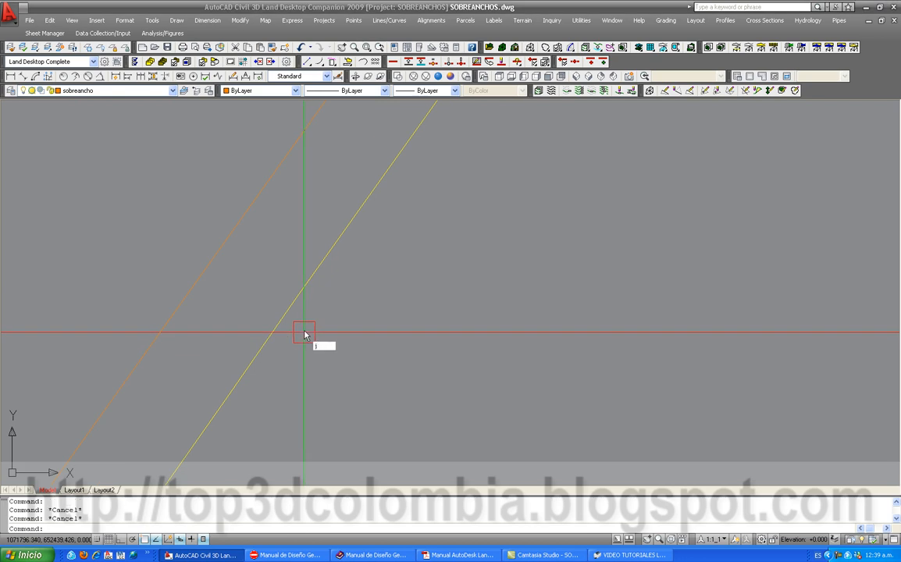
{"action": "type", "text": "j"}
{"action": "key", "text": "Return"}
{"action": "left_click", "coordinate": [268, 353]}
{"action": "left_click", "coordinate": [308, 285]}
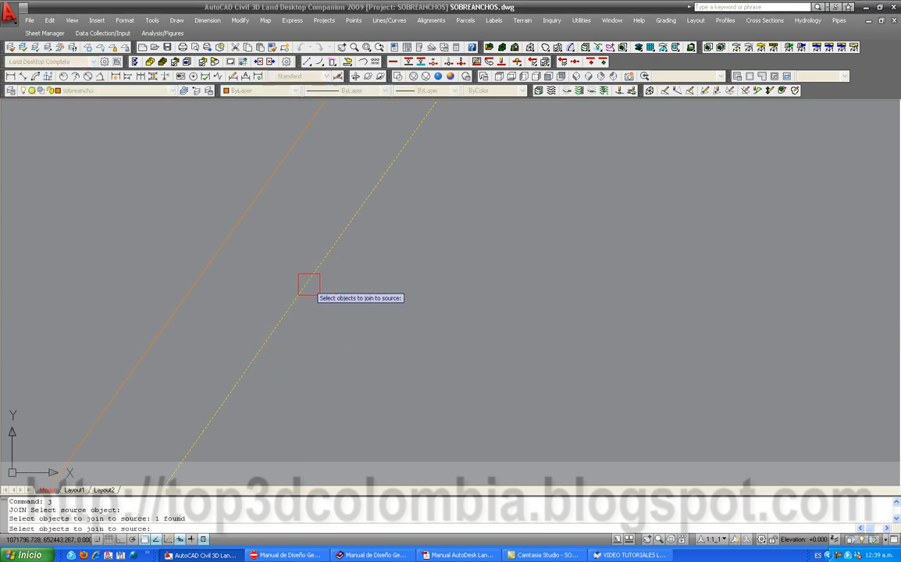
{"action": "key", "text": "Return"}
Select the joined right-hand border and examine its continuity along the whole road.
{"action": "left_click", "coordinate": [310, 285]}
{"action": "scroll", "coordinate": [245, 306], "scroll_direction": "down", "scroll_amount": 3}
{"action": "scroll", "coordinate": [244, 308], "scroll_direction": "down", "scroll_amount": 9}
{"action": "scroll", "coordinate": [326, 297], "scroll_direction": "up", "scroll_amount": 4}
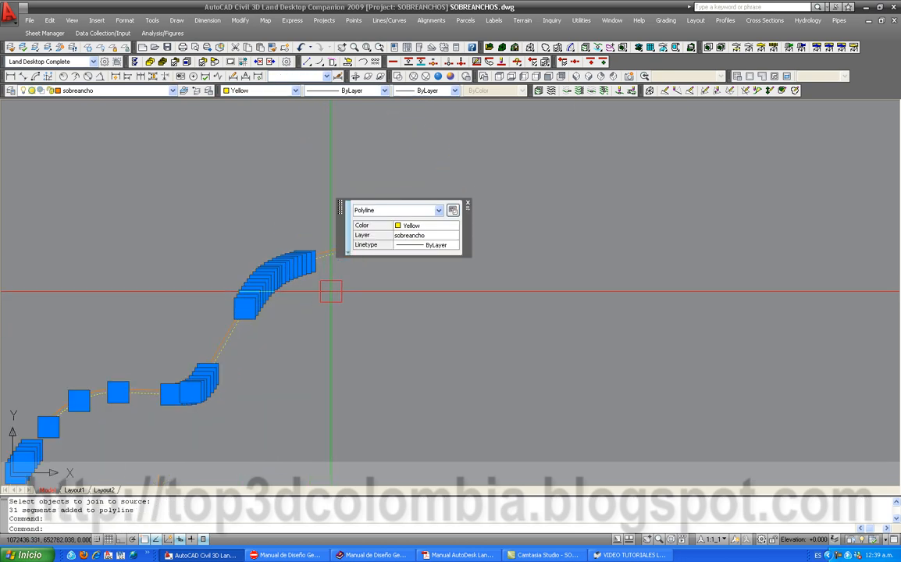
{"action": "scroll", "coordinate": [326, 296], "scroll_direction": "up", "scroll_amount": 2}
{"action": "middle_click_drag", "start_coordinate": [326, 297], "coordinate": [203, 378]}
{"action": "scroll", "coordinate": [232, 336], "scroll_direction": "up", "scroll_amount": 3}
{"action": "scroll", "coordinate": [312, 282], "scroll_direction": "down", "scroll_amount": 7}
{"action": "scroll", "coordinate": [175, 363], "scroll_direction": "up", "scroll_amount": 3}
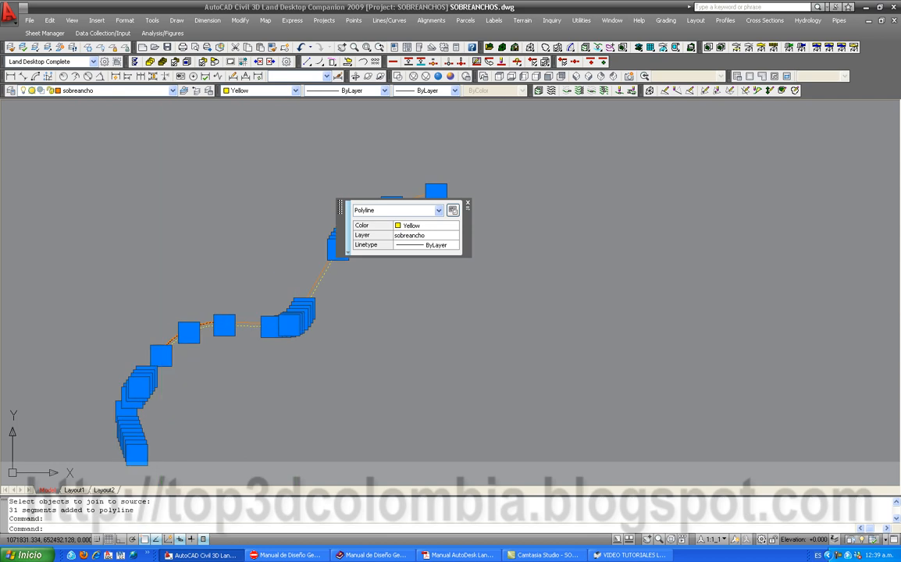
{"action": "scroll", "coordinate": [162, 355], "scroll_direction": "up", "scroll_amount": 3}
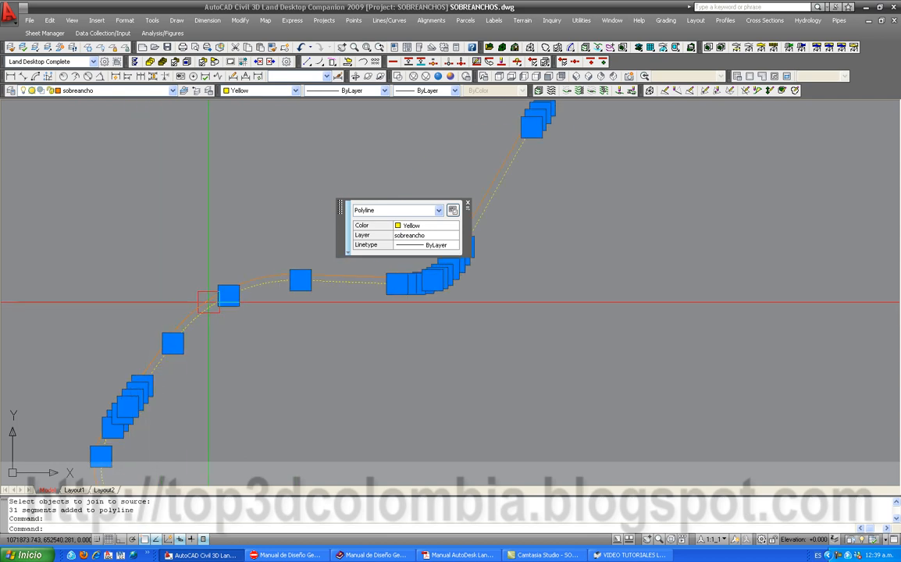
{"action": "key", "text": "Escape"}
{"action": "scroll", "coordinate": [171, 387], "scroll_direction": "up", "scroll_amount": 6}
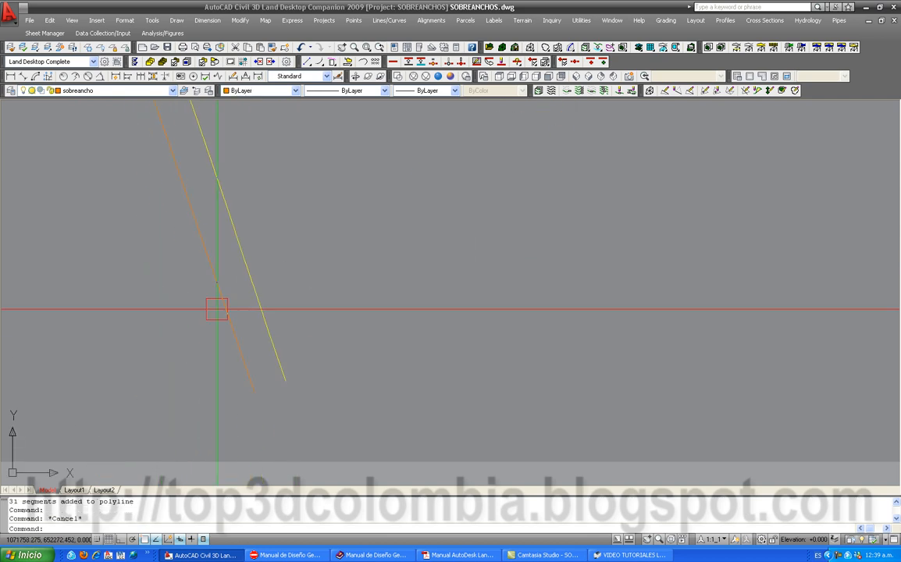
{"action": "left_click", "coordinate": [263, 337]}
{"action": "left_click", "coordinate": [268, 334]}
{"action": "left_click", "coordinate": [239, 245]}
{"action": "key", "text": "Escape"}
{"action": "scroll", "coordinate": [260, 361], "scroll_direction": "up", "scroll_amount": 2}
{"action": "left_click", "coordinate": [225, 388]}
{"action": "key", "text": "Escape"}
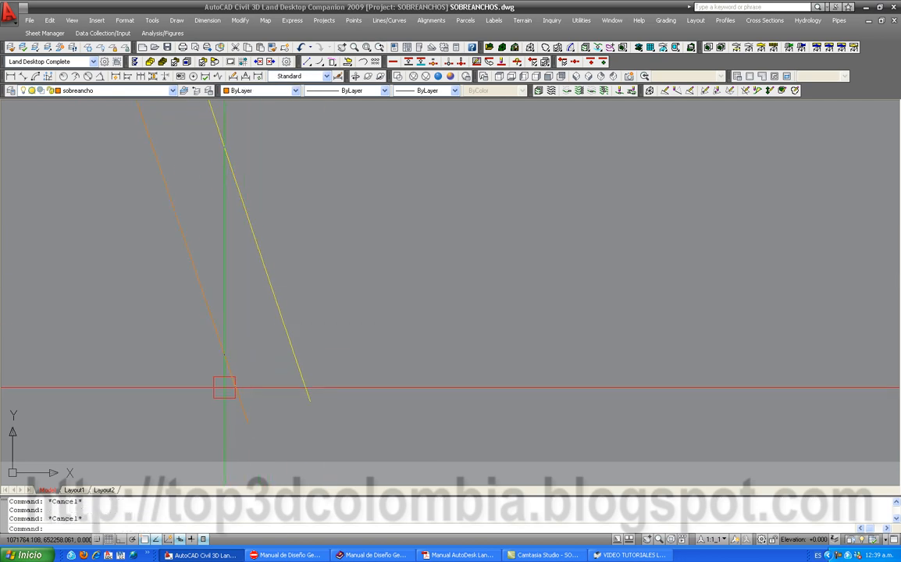
Start a multiple polyline edit and select the left-hand border pieces from the road's lower end up to the yellow bend.
{"action": "type", "text": "pl"}
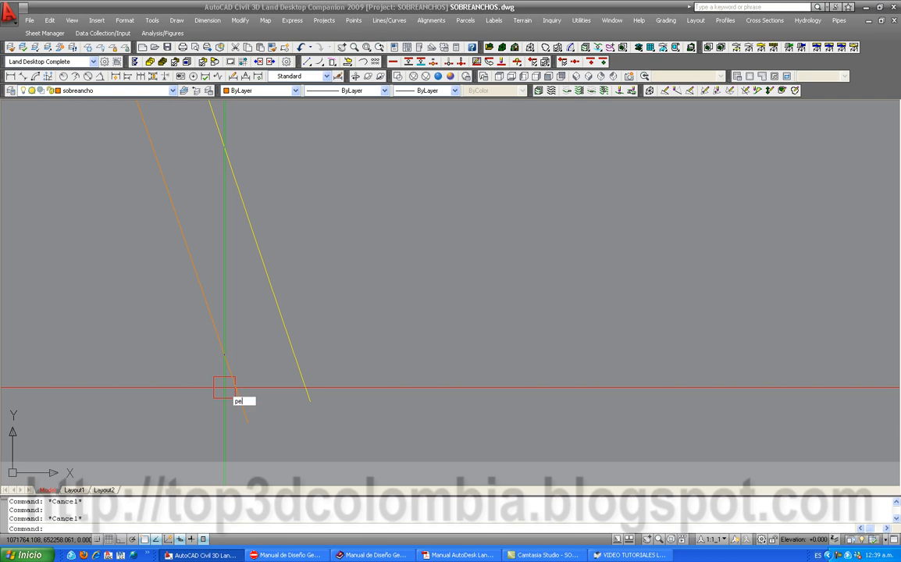
{"action": "key", "text": "Return"}
{"action": "type", "text": "m"}
{"action": "key", "text": "Return"}
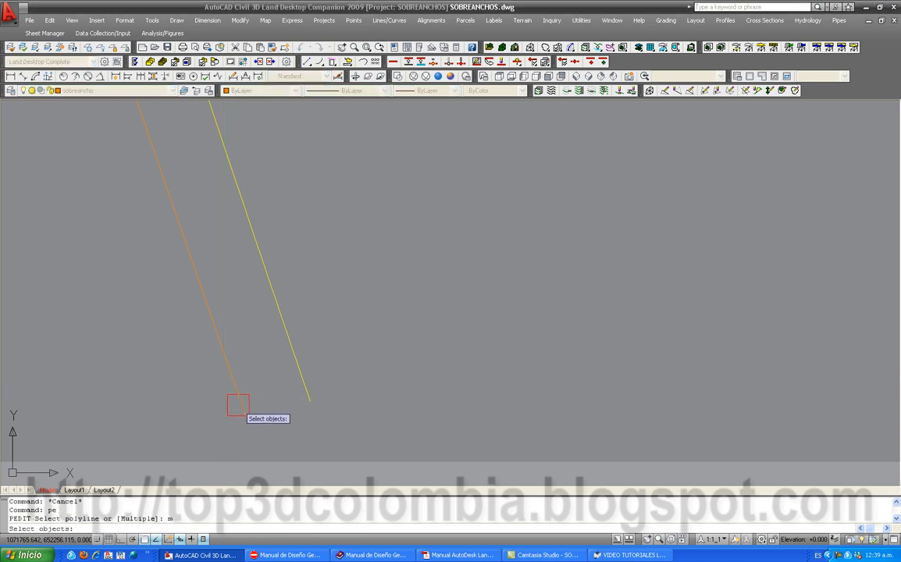
{"action": "left_click", "coordinate": [238, 416]}
{"action": "scroll", "coordinate": [265, 453], "scroll_direction": "down", "scroll_amount": 4}
{"action": "scroll", "coordinate": [206, 306], "scroll_direction": "up", "scroll_amount": 3}
{"action": "left_click", "coordinate": [202, 254]}
{"action": "scroll", "coordinate": [208, 397], "scroll_direction": "down", "scroll_amount": 4}
{"action": "scroll", "coordinate": [200, 246], "scroll_direction": "up", "scroll_amount": 4}
{"action": "scroll", "coordinate": [117, 390], "scroll_direction": "down", "scroll_amount": 4}
{"action": "scroll", "coordinate": [163, 265], "scroll_direction": "up", "scroll_amount": 4}
{"action": "scroll", "coordinate": [164, 266], "scroll_direction": "up", "scroll_amount": 1}
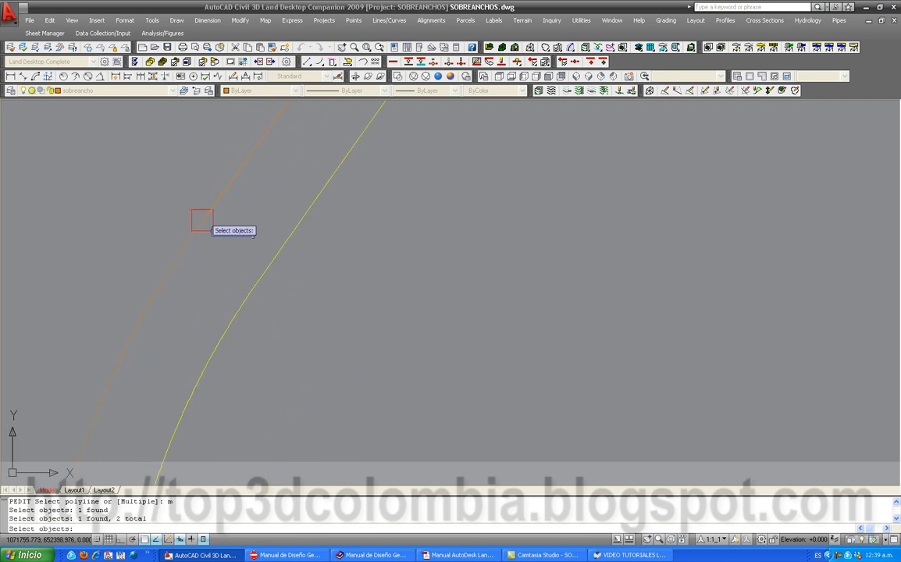
{"action": "left_click", "coordinate": [203, 222]}
{"action": "scroll", "coordinate": [118, 382], "scroll_direction": "down", "scroll_amount": 4}
{"action": "scroll", "coordinate": [256, 185], "scroll_direction": "up", "scroll_amount": 2}
{"action": "scroll", "coordinate": [304, 159], "scroll_direction": "down", "scroll_amount": 4}
{"action": "scroll", "coordinate": [285, 246], "scroll_direction": "up", "scroll_amount": 3}
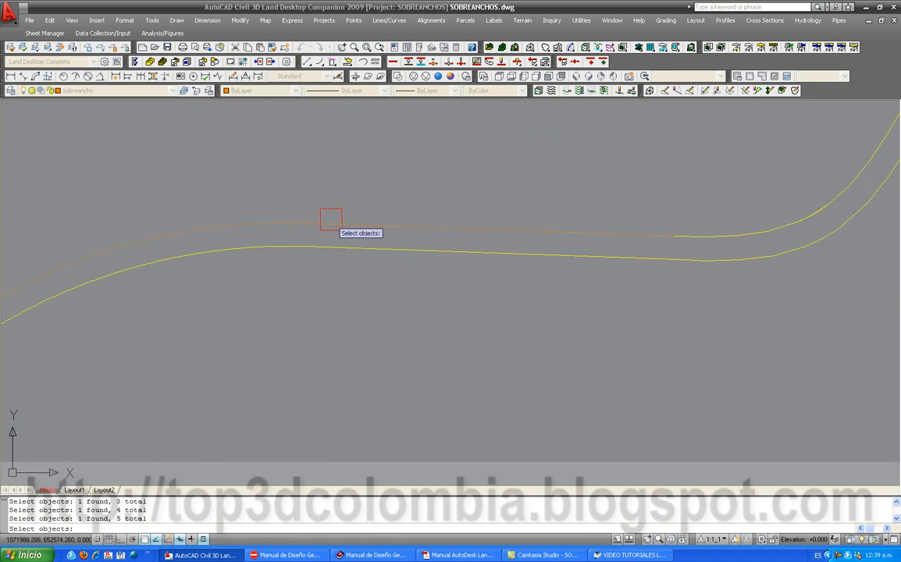
{"action": "scroll", "coordinate": [342, 287], "scroll_direction": "down", "scroll_amount": 2}
{"action": "scroll", "coordinate": [413, 283], "scroll_direction": "up", "scroll_amount": 3}
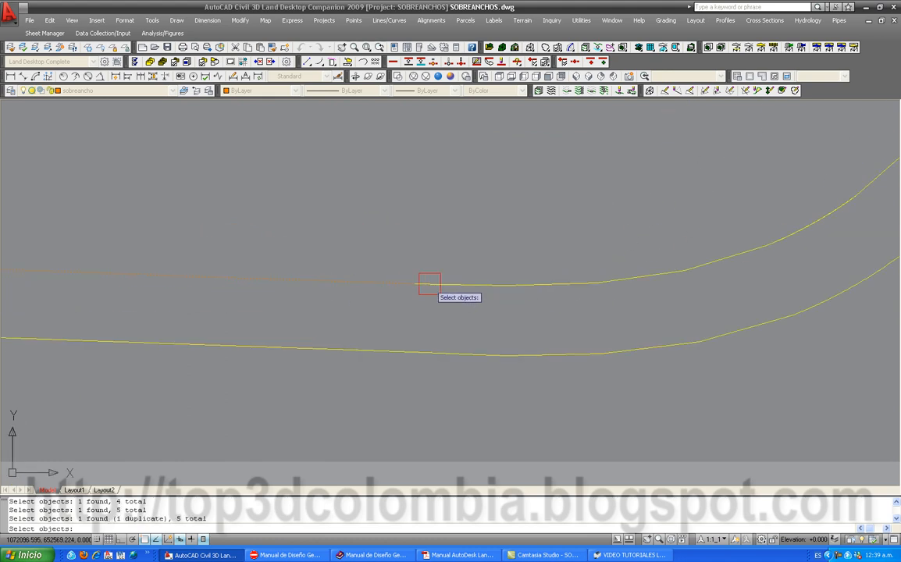
Add the yellow bend segments and the remaining left-hand border pieces to the road's upper end to the selection.
{"action": "scroll", "coordinate": [439, 305], "scroll_direction": "down", "scroll_amount": 2}
{"action": "scroll", "coordinate": [496, 315], "scroll_direction": "up", "scroll_amount": 3}
{"action": "left_click", "coordinate": [527, 280]}
{"action": "left_click", "coordinate": [576, 267]}
{"action": "left_click", "coordinate": [629, 230]}
{"action": "scroll", "coordinate": [573, 276], "scroll_direction": "down", "scroll_amount": 4}
{"action": "scroll", "coordinate": [654, 178], "scroll_direction": "up", "scroll_amount": 3}
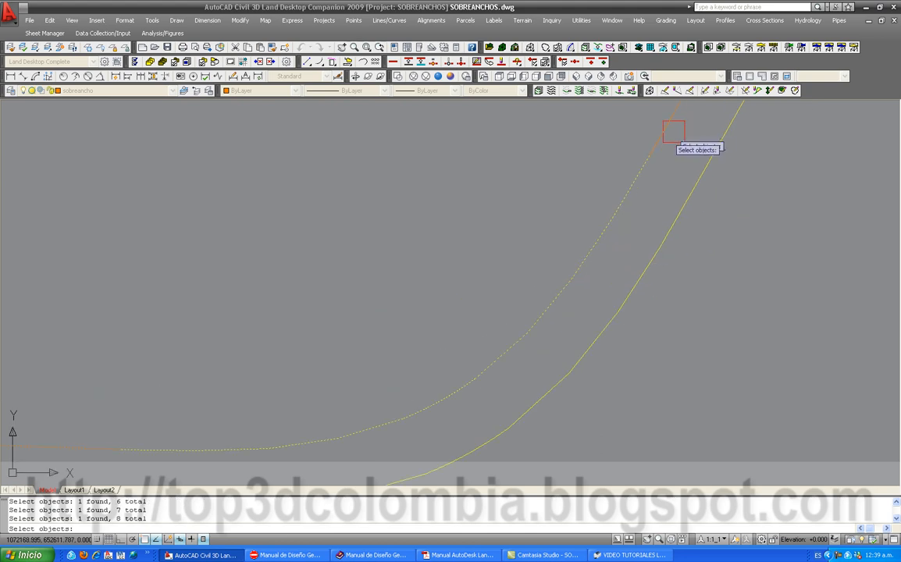
{"action": "scroll", "coordinate": [452, 342], "scroll_direction": "down", "scroll_amount": 4}
{"action": "middle_click_drag", "start_coordinate": [505, 219], "coordinate": [382, 370]}
{"action": "scroll", "coordinate": [394, 332], "scroll_direction": "up", "scroll_amount": 3}
{"action": "left_click", "coordinate": [420, 245]}
{"action": "middle_click_drag", "start_coordinate": [473, 205], "coordinate": [283, 424]}
{"action": "left_click", "coordinate": [397, 263]}
{"action": "middle_click_drag", "start_coordinate": [602, 161], "coordinate": [272, 295]}
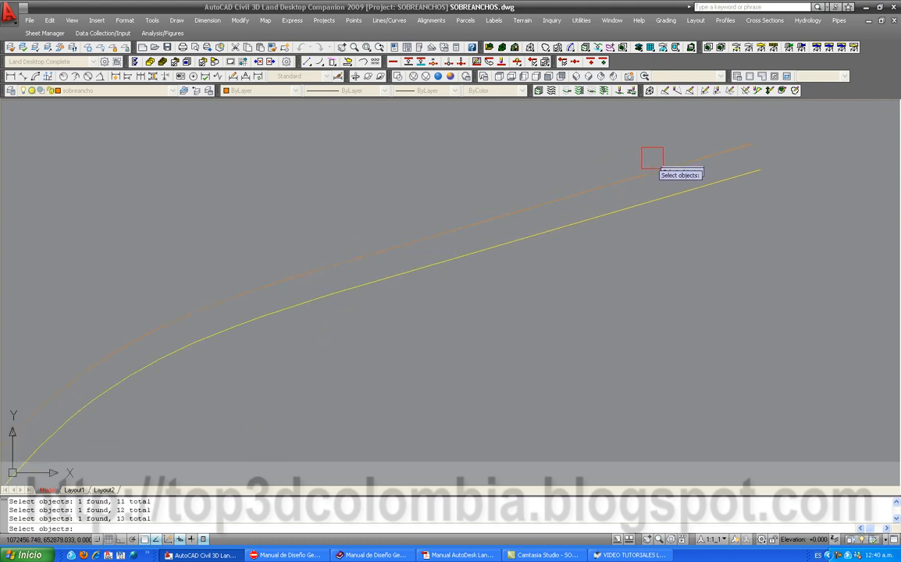
Convert the selected lines and arcs to polylines and join them into one left-hand border polyline.
{"action": "key", "text": "Return"}
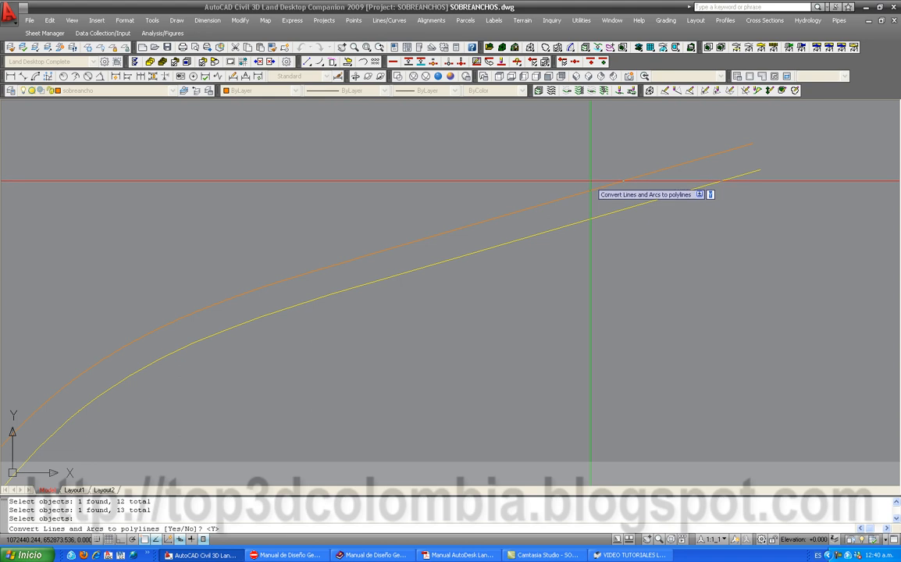
{"action": "key", "text": "Return"}
{"action": "left_click", "coordinate": [615, 226]}
{"action": "key", "text": "Return"}
{"action": "key", "text": "Return"}
Set the color of the joined left-hand border polyline to Green.
{"action": "mouse_move", "coordinate": [569, 190]}
{"action": "middle_mouse_down"}
{"action": "mouse_move", "coordinate": [477, 237]}
{"action": "mouse_move", "coordinate": [352, 258]}
{"action": "mouse_move", "coordinate": [242, 296]}
{"action": "mouse_move", "coordinate": [221, 324]}
{"action": "middle_mouse_up"}
{"action": "left_click", "coordinate": [208, 319]}
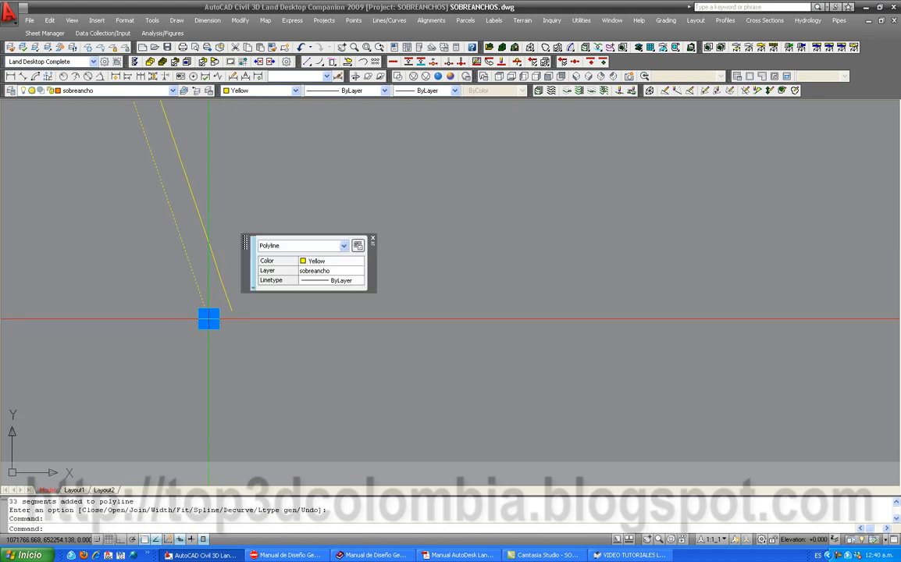
{"action": "left_click", "coordinate": [359, 262]}
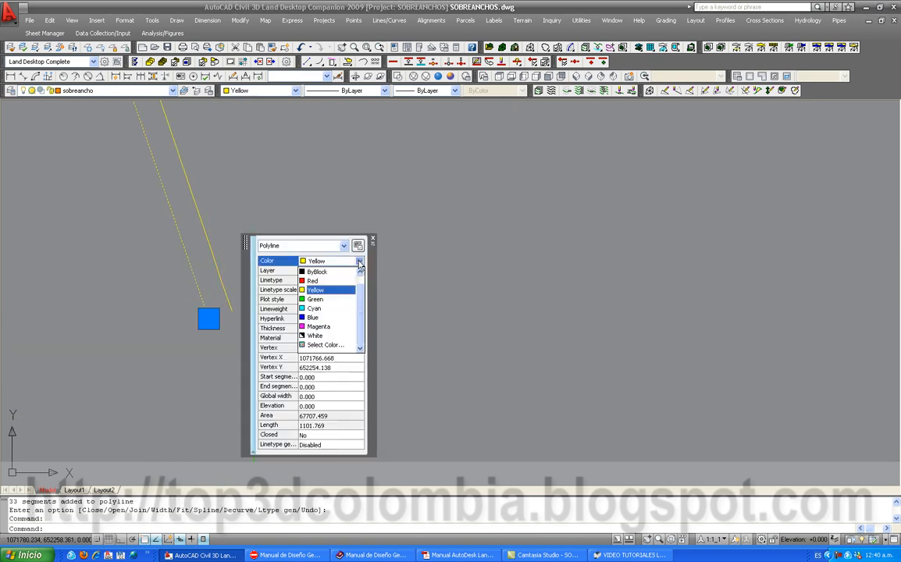
{"action": "left_click", "coordinate": [331, 304]}
{"action": "key", "text": "Escape"}
{"action": "scroll", "coordinate": [187, 359], "scroll_direction": "down", "scroll_amount": 3}
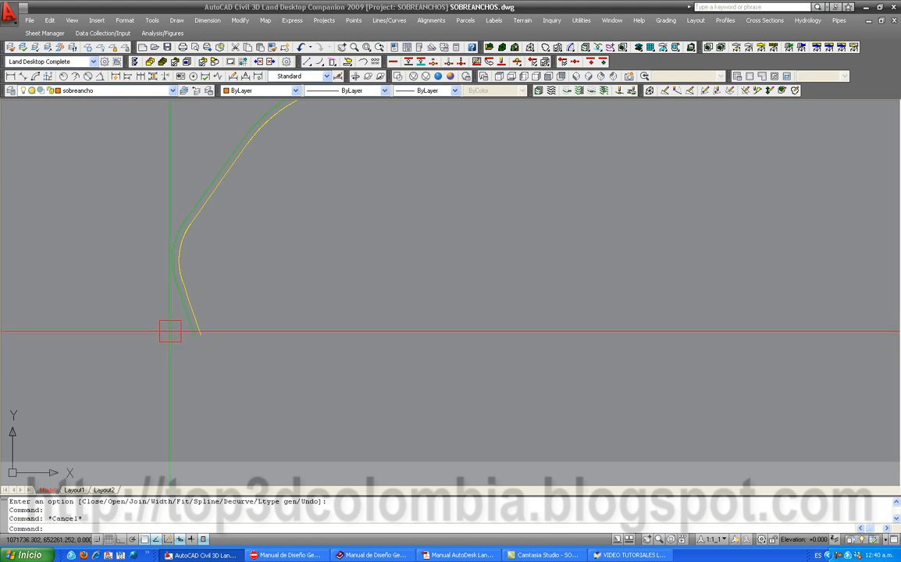
{"action": "scroll", "coordinate": [191, 332], "scroll_direction": "up", "scroll_amount": 2}
{"action": "left_click", "coordinate": [196, 331]}
{"action": "scroll", "coordinate": [207, 322], "scroll_direction": "up", "scroll_amount": 2}
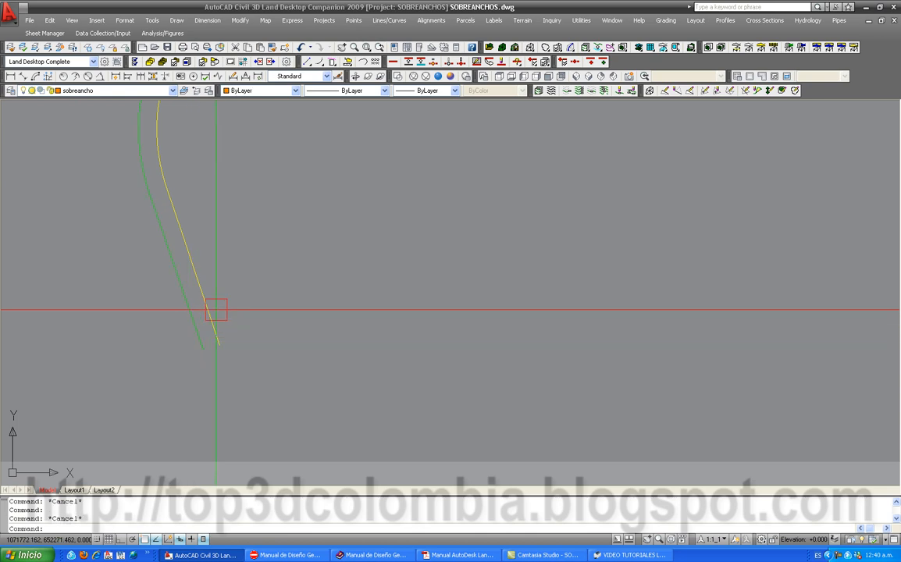
{"action": "key", "text": "Escape"}
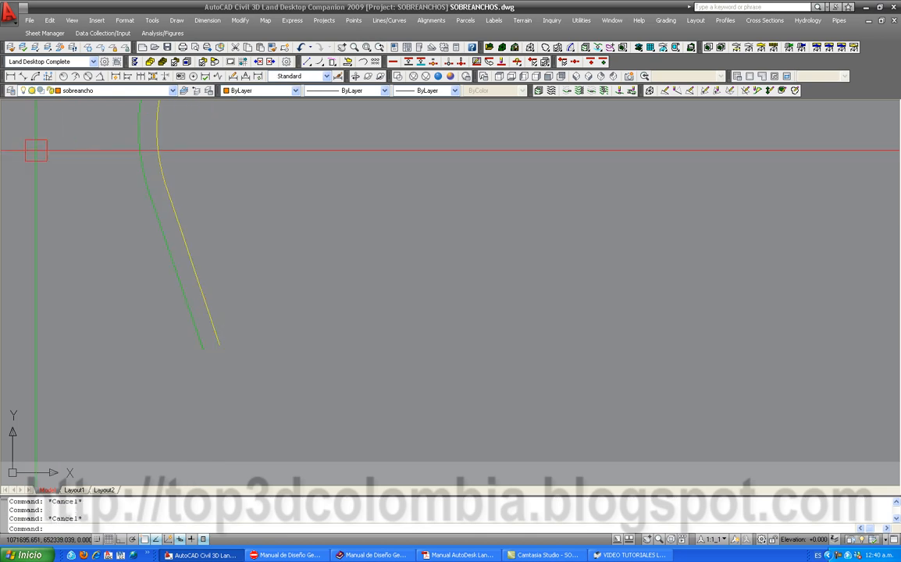
Define an alignment named sd from the green border polyline, with a reference point near its lower end and starting station 0.000.
{"action": "scroll", "coordinate": [252, 319], "scroll_direction": "down", "scroll_amount": 2}
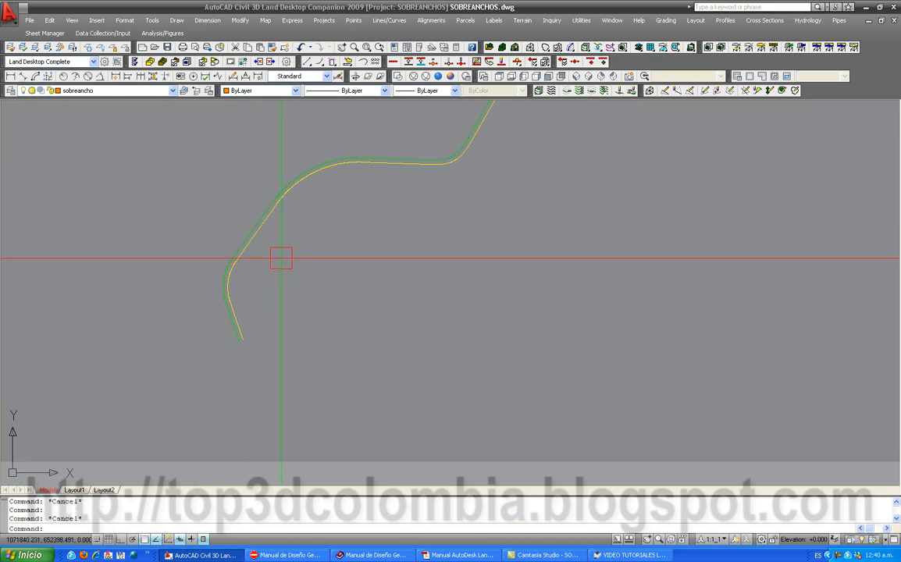
{"action": "left_click", "coordinate": [431, 21]}
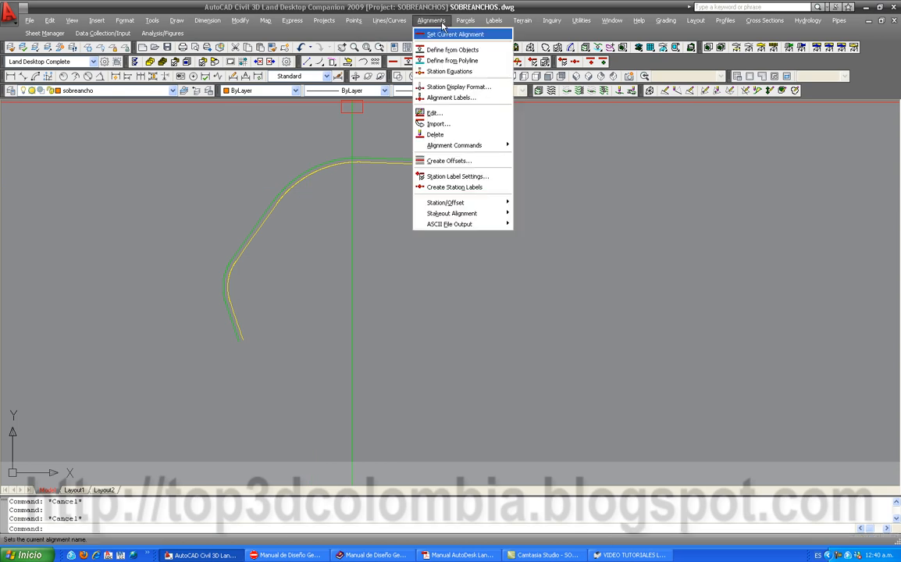
{"action": "left_click", "coordinate": [452, 60]}
{"action": "scroll", "coordinate": [232, 360], "scroll_direction": "up", "scroll_amount": 3}
{"action": "left_click", "coordinate": [253, 315]}
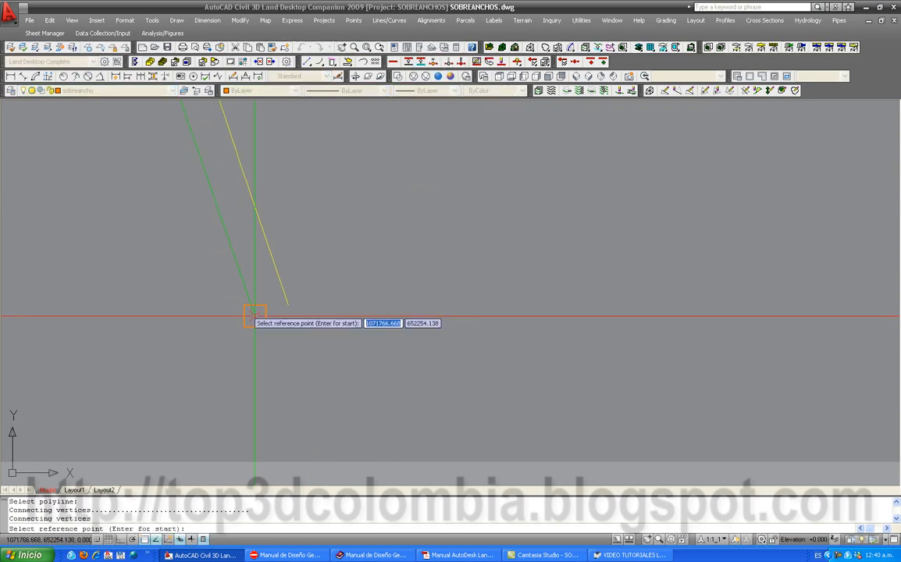
{"action": "scroll", "coordinate": [244, 320], "scroll_direction": "up", "scroll_amount": 2}
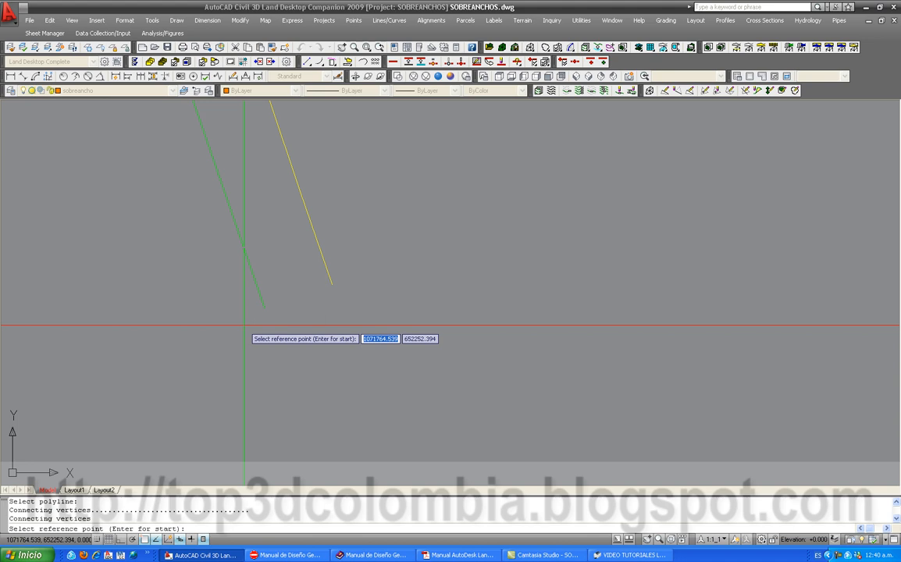
{"action": "left_click", "coordinate": [245, 325]}
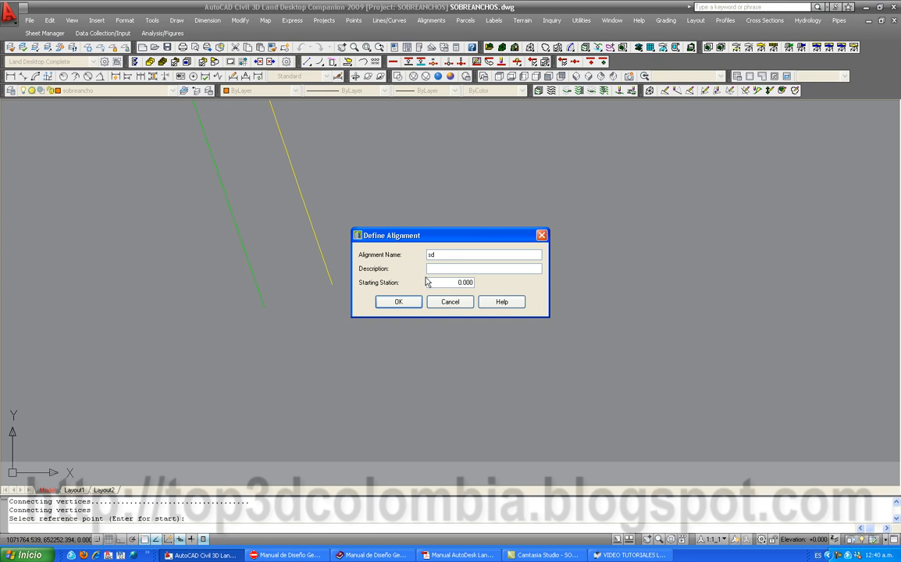
{"action": "left_click", "coordinate": [400, 303]}
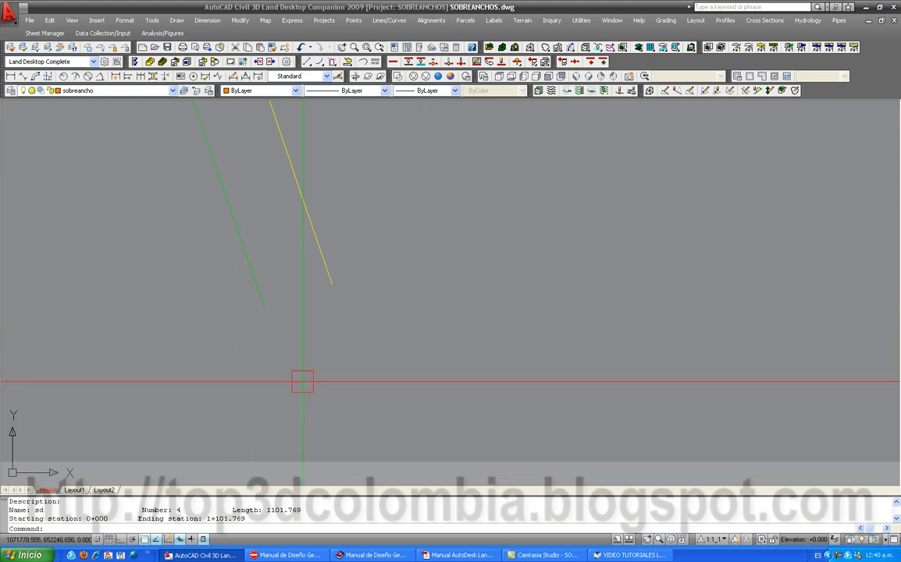
Define an alignment named si from the yellow border polyline, using its start as reference point and starting station 0.000.
{"action": "left_click", "coordinate": [430, 21]}
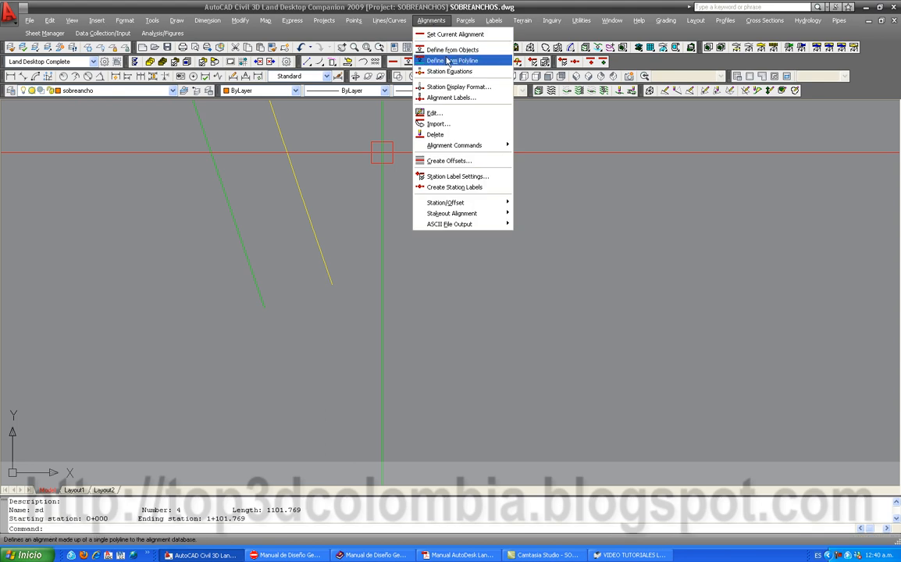
{"action": "left_click", "coordinate": [448, 60]}
{"action": "left_click", "coordinate": [329, 275]}
{"action": "key", "text": "Return"}
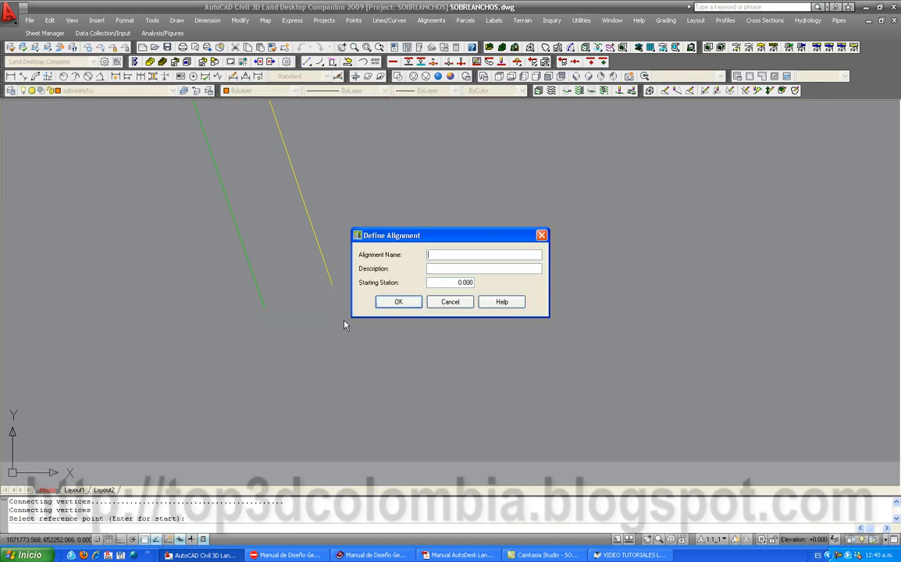
{"action": "type", "text": "si"}
{"action": "left_click", "coordinate": [386, 302]}
Select the yellow and green border polylines in turn and examine whether each is continuous along the whole road.
{"action": "scroll", "coordinate": [276, 404], "scroll_direction": "down", "scroll_amount": 3}
{"action": "scroll", "coordinate": [300, 374], "scroll_direction": "up", "scroll_amount": 3}
{"action": "left_click", "coordinate": [253, 418]}
{"action": "scroll", "coordinate": [216, 417], "scroll_direction": "down", "scroll_amount": 7}
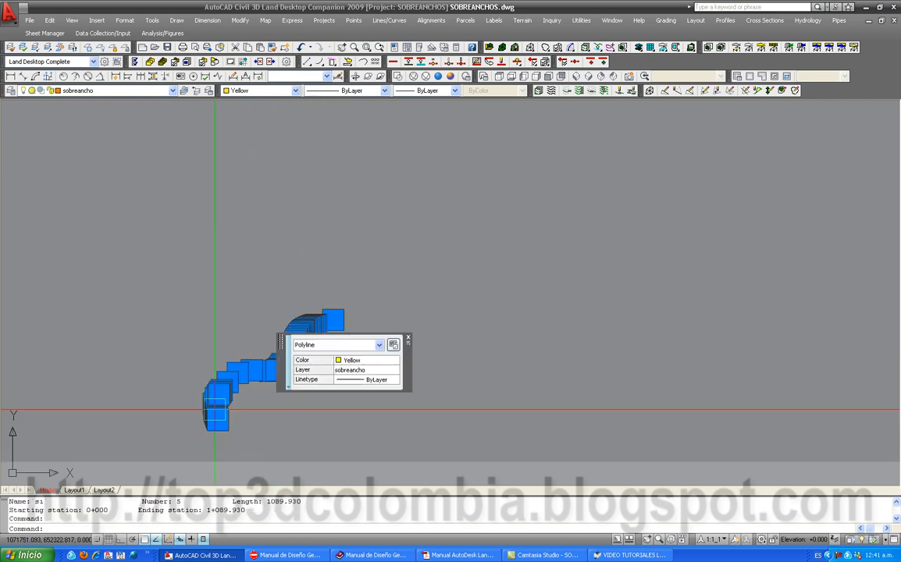
{"action": "scroll", "coordinate": [301, 336], "scroll_direction": "up", "scroll_amount": 6}
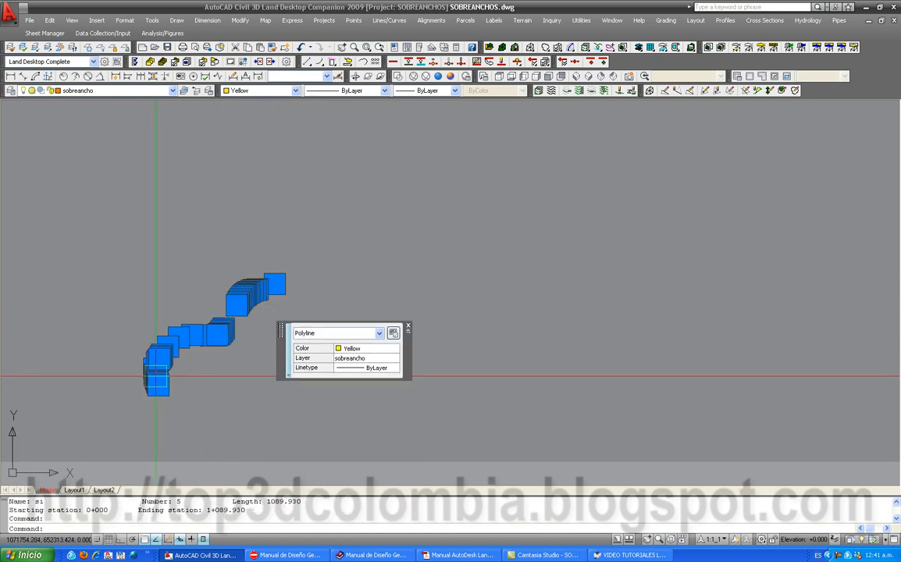
{"action": "key", "text": "Escape"}
{"action": "scroll", "coordinate": [113, 380], "scroll_direction": "up", "scroll_amount": 2}
{"action": "left_click", "coordinate": [30, 349]}
{"action": "scroll", "coordinate": [124, 390], "scroll_direction": "down", "scroll_amount": 7}
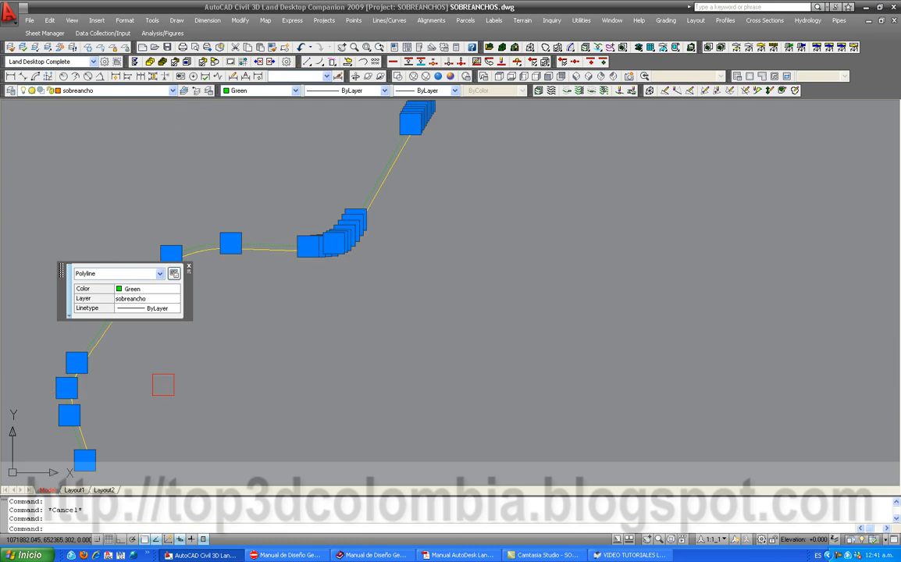
{"action": "key", "text": "Escape"}
{"action": "scroll", "coordinate": [248, 364], "scroll_direction": "up", "scroll_amount": 5}
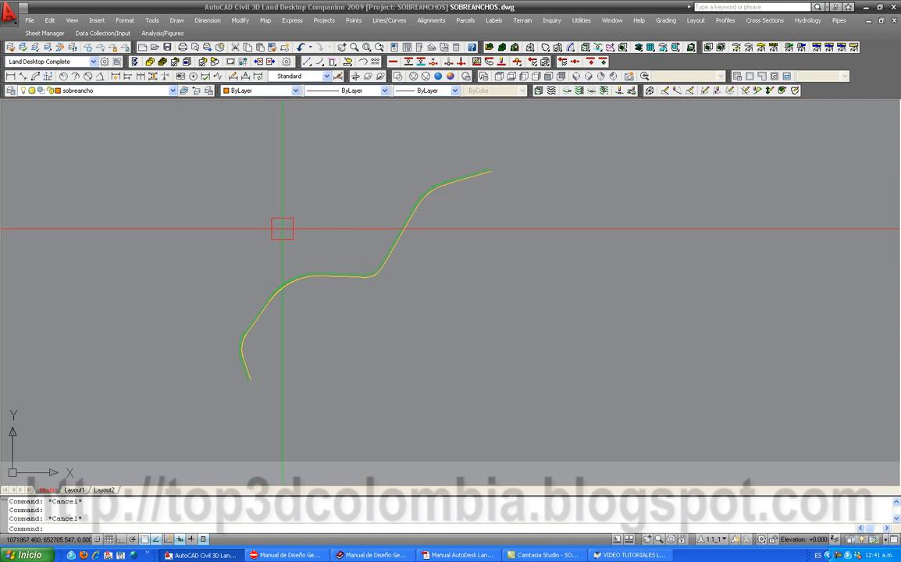
Turn on all layers in the drawing.
{"action": "type", "text": "lo"}
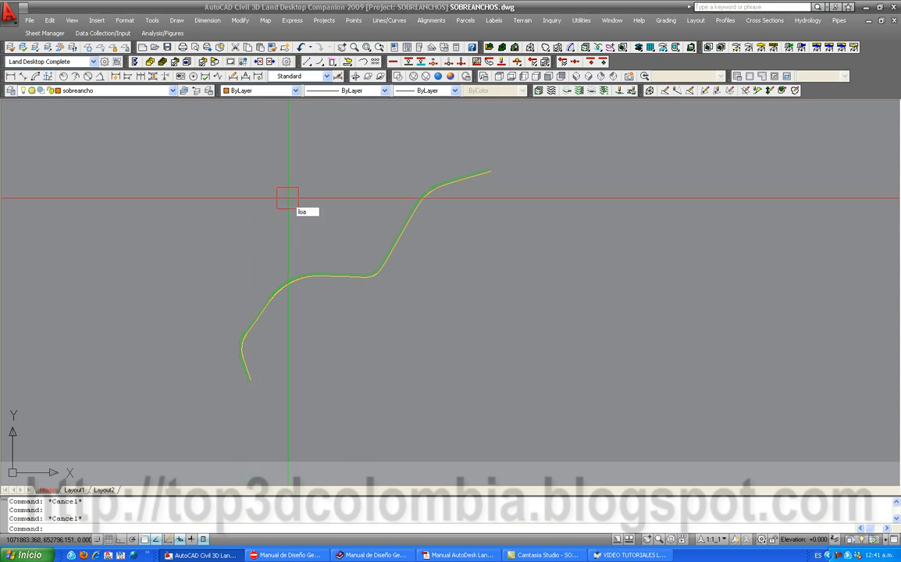
{"action": "type", "text": "a"}
{"action": "key", "text": "Return"}
Examine the road alignment's stationing and widened edge lines around the curve near station 0+600.
{"action": "scroll", "coordinate": [249, 328], "scroll_direction": "up", "scroll_amount": 3}
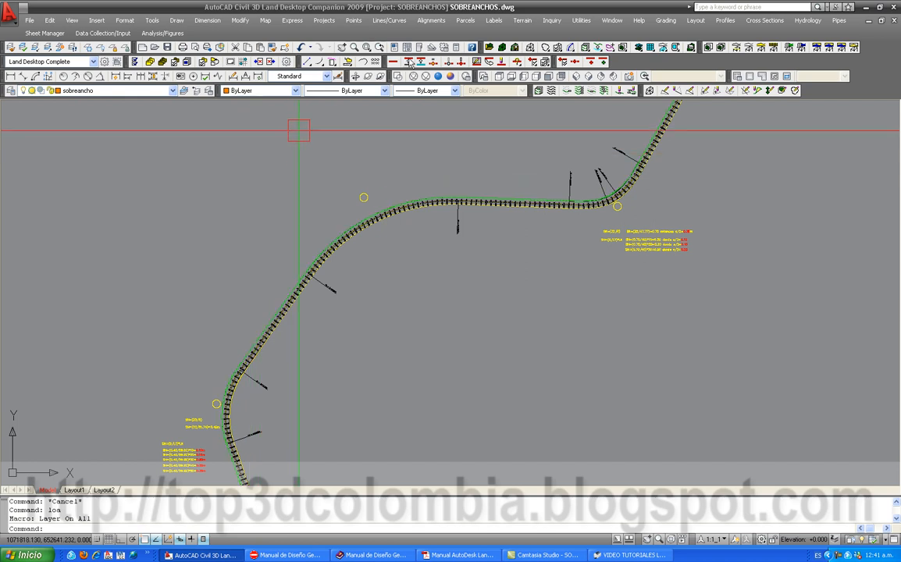
{"action": "scroll", "coordinate": [338, 280], "scroll_direction": "up", "scroll_amount": 6}
{"action": "scroll", "coordinate": [585, 205], "scroll_direction": "down", "scroll_amount": 4}
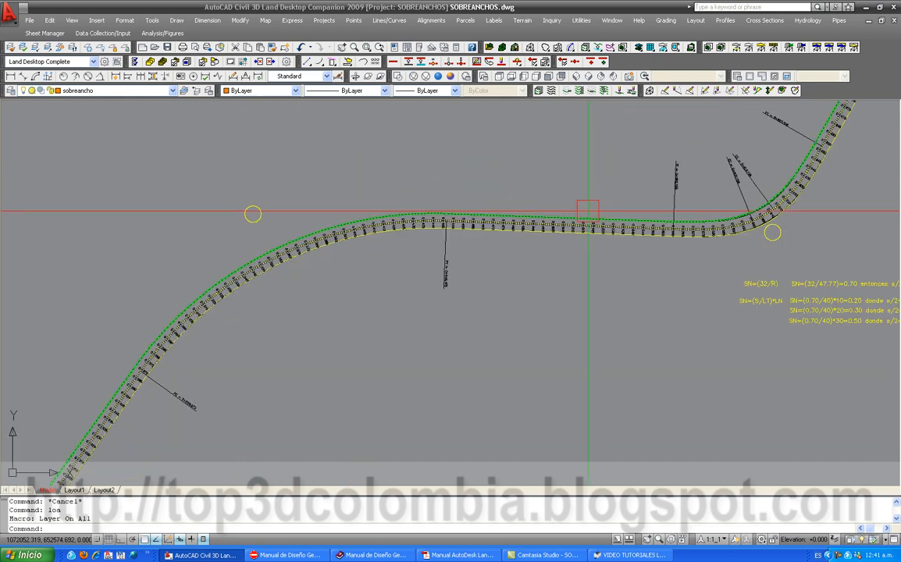
{"action": "scroll", "coordinate": [712, 210], "scroll_direction": "up", "scroll_amount": 5}
{"action": "left_click", "coordinate": [761, 233]}
{"action": "key", "text": "Escape"}
{"action": "left_click", "coordinate": [664, 271]}
{"action": "key", "text": "Escape"}
{"action": "scroll", "coordinate": [554, 334], "scroll_direction": "down", "scroll_amount": 5}
{"action": "scroll", "coordinate": [546, 340], "scroll_direction": "up", "scroll_amount": 4}
{"action": "scroll", "coordinate": [539, 344], "scroll_direction": "up", "scroll_amount": 3}
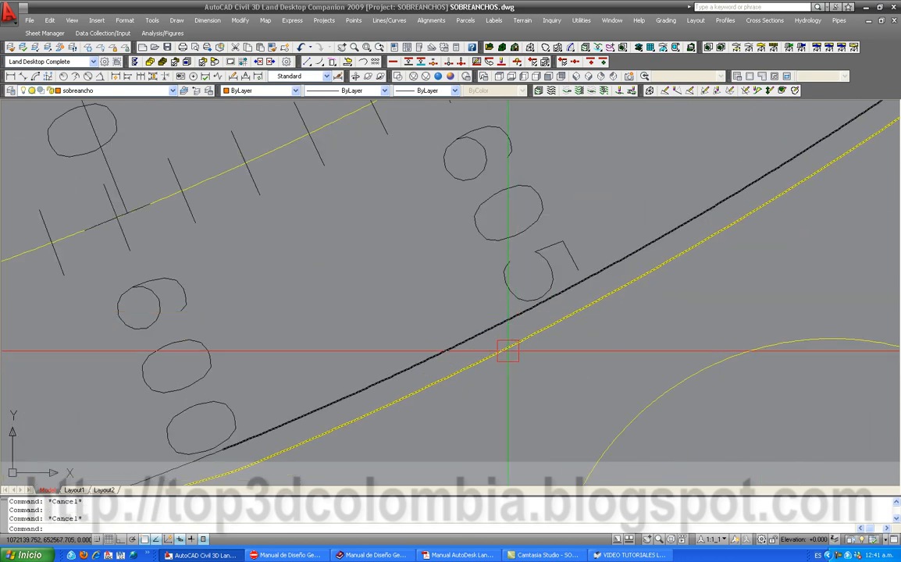
{"action": "scroll", "coordinate": [507, 352], "scroll_direction": "down", "scroll_amount": 5}
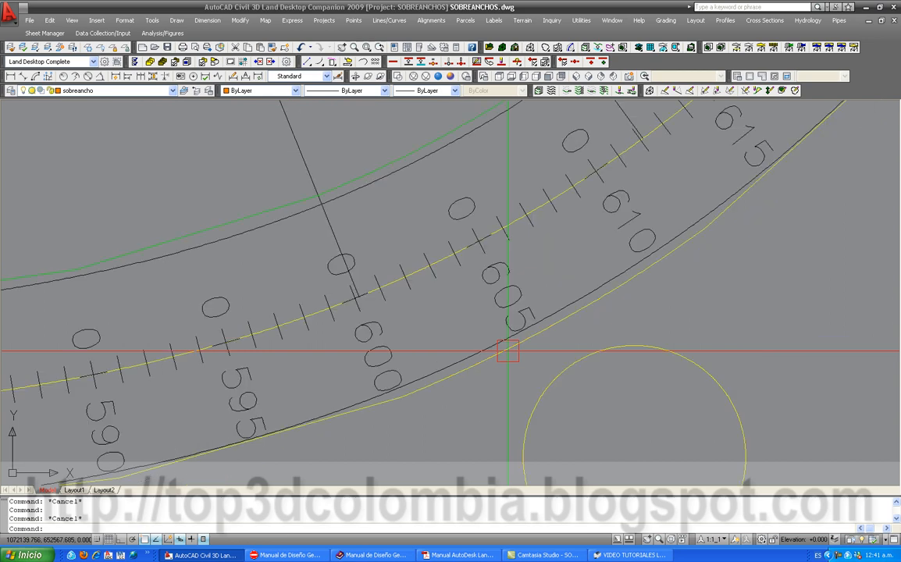
{"action": "scroll", "coordinate": [507, 351], "scroll_direction": "down", "scroll_amount": 10}
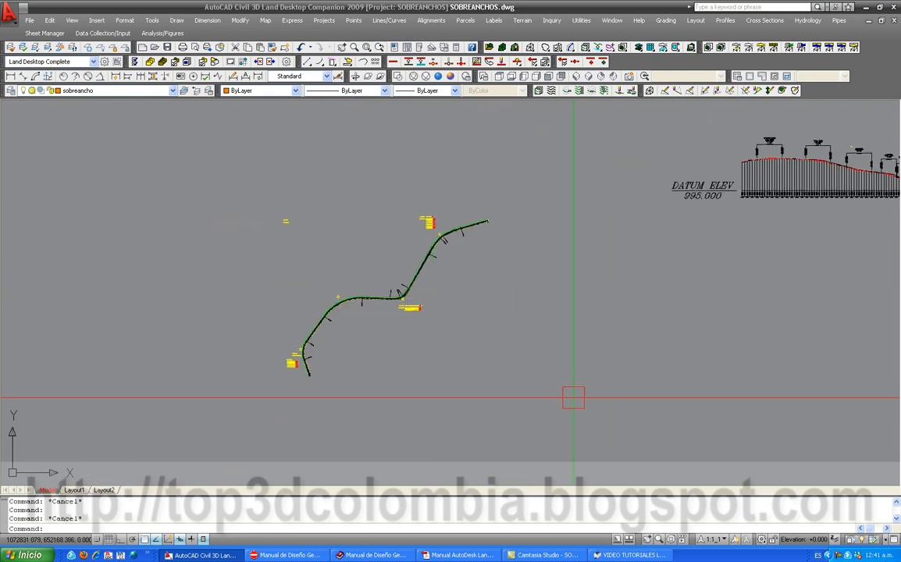
{"action": "right_click", "coordinate": [836, 557]}
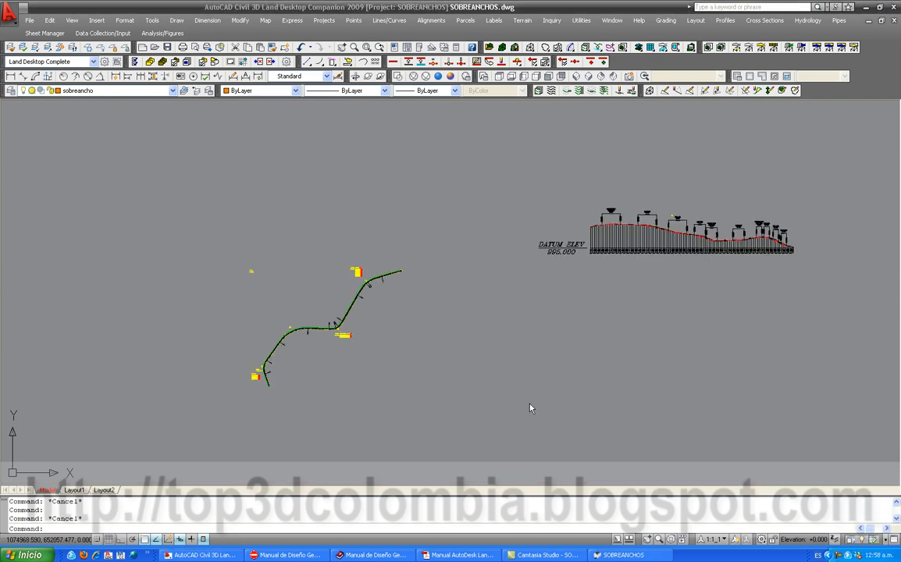
Examine the plan alignment, the longitudinal profile and the cross-section templates drawn above the profile.
{"action": "scroll", "coordinate": [258, 374], "scroll_direction": "up", "scroll_amount": 2}
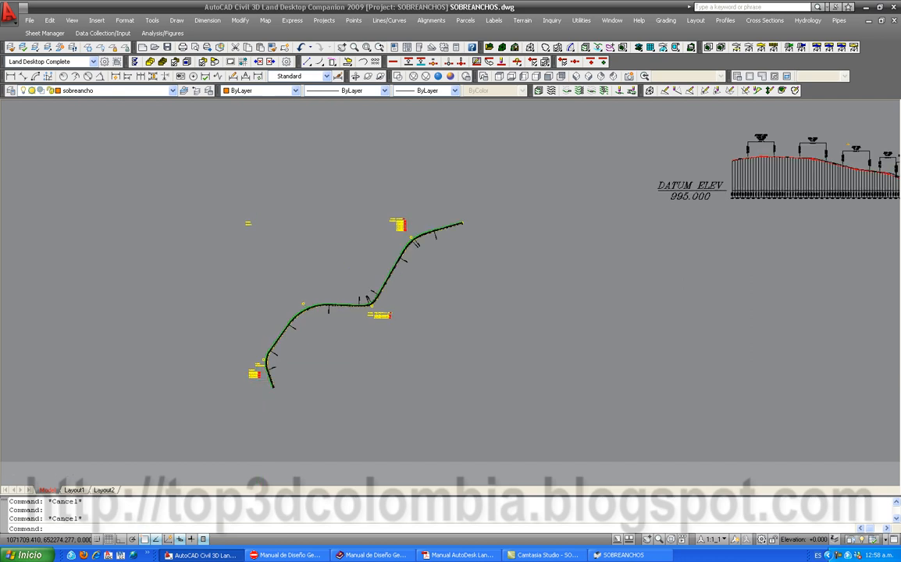
{"action": "scroll", "coordinate": [265, 357], "scroll_direction": "up", "scroll_amount": 1}
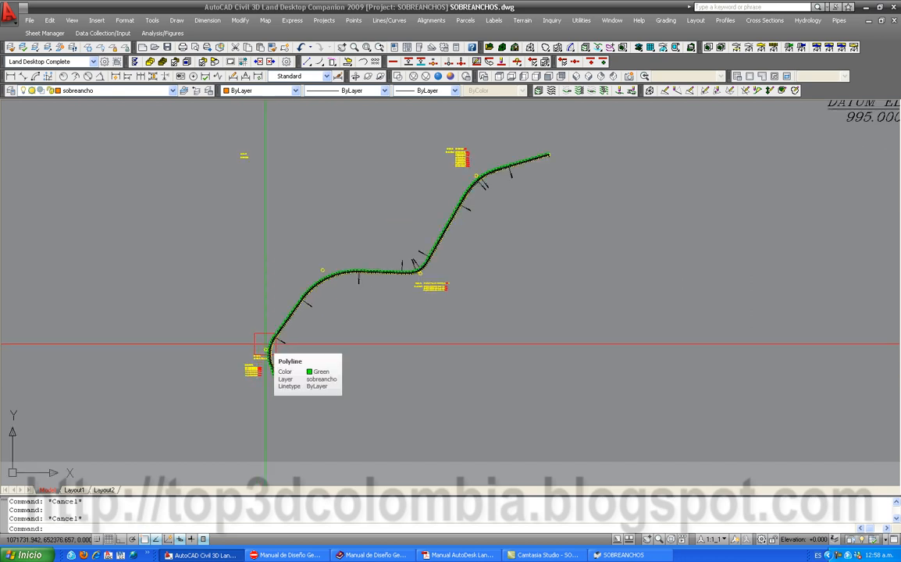
{"action": "scroll", "coordinate": [266, 331], "scroll_direction": "down", "scroll_amount": 4}
{"action": "scroll", "coordinate": [272, 322], "scroll_direction": "up", "scroll_amount": 3}
{"action": "scroll", "coordinate": [242, 322], "scroll_direction": "down", "scroll_amount": 4}
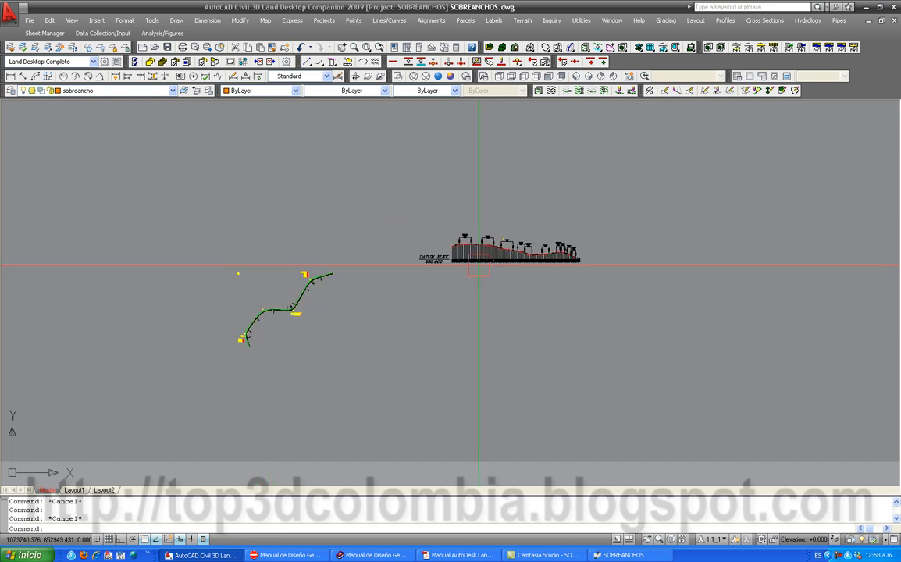
{"action": "scroll", "coordinate": [498, 241], "scroll_direction": "up", "scroll_amount": 3}
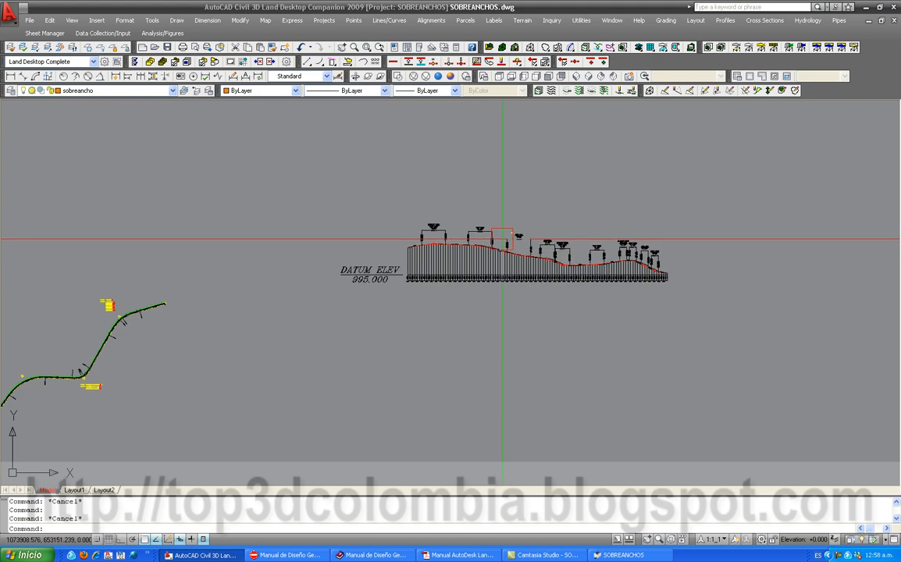
{"action": "scroll", "coordinate": [502, 241], "scroll_direction": "up", "scroll_amount": 8}
{"action": "scroll", "coordinate": [482, 241], "scroll_direction": "up", "scroll_amount": 5}
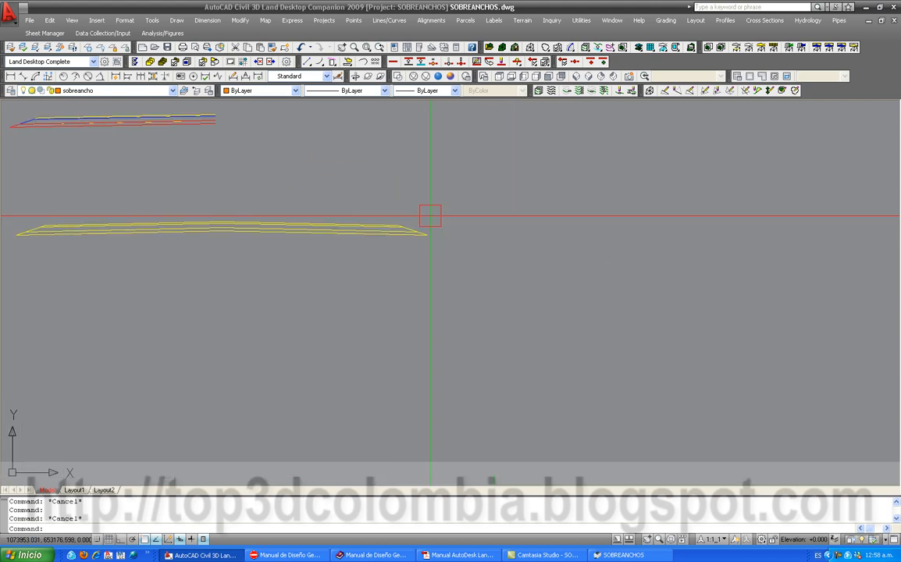
{"action": "middle_click_drag", "start_coordinate": [227, 187], "coordinate": [371, 207]}
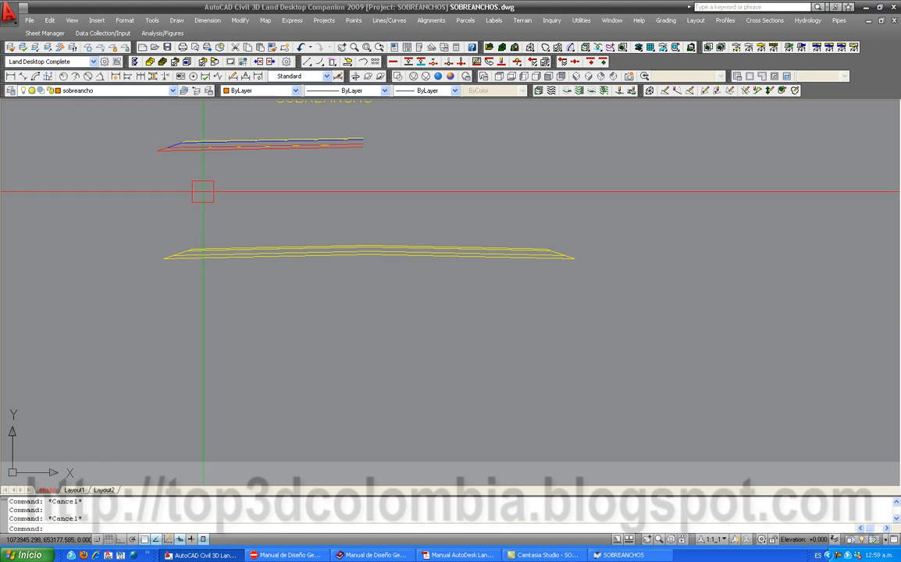
{"action": "middle_click_drag", "start_coordinate": [600, 252], "coordinate": [603, 241]}
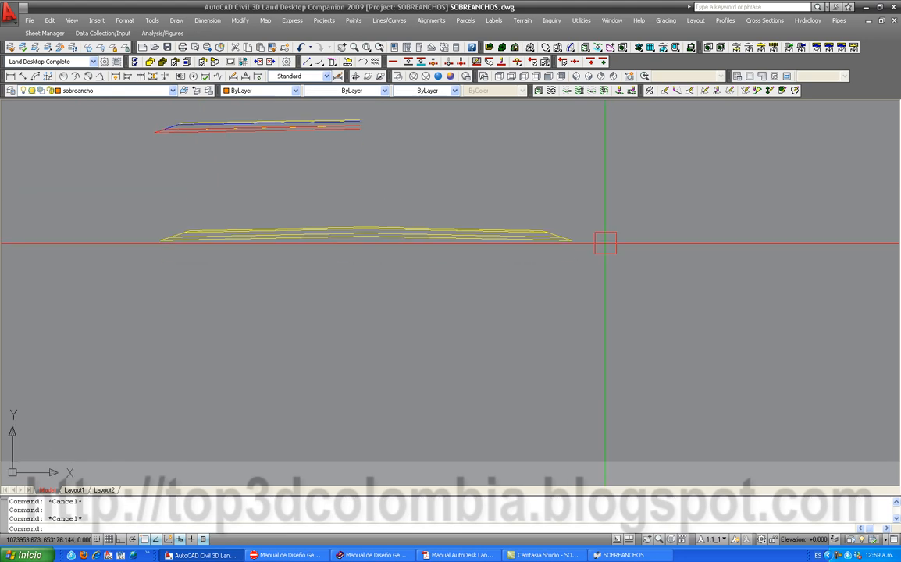
Open the sobreancho cross-section template for editing and insert it in the free area below the existing yellow section.
{"action": "left_click", "coordinate": [754, 22]}
{"action": "mouse_move", "coordinate": [773, 85]}
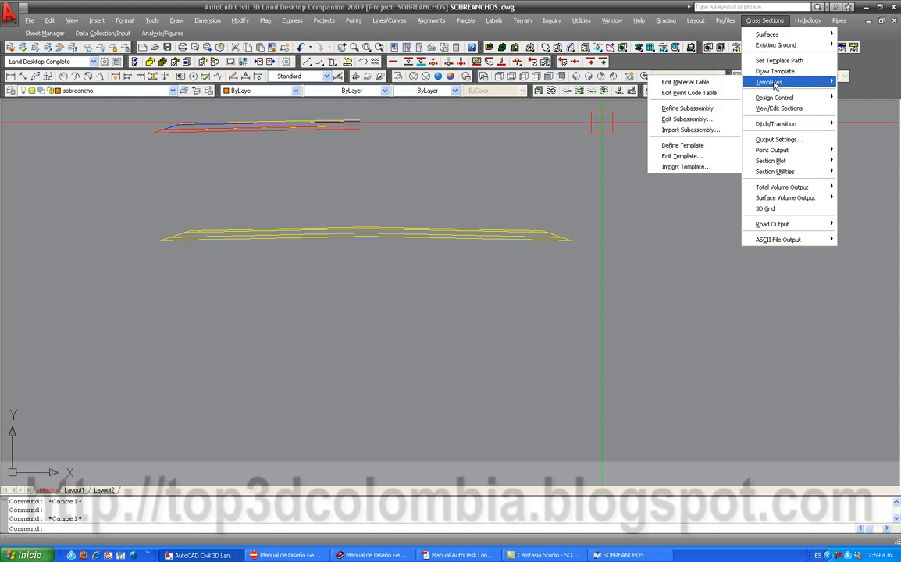
{"action": "left_click", "coordinate": [691, 157]}
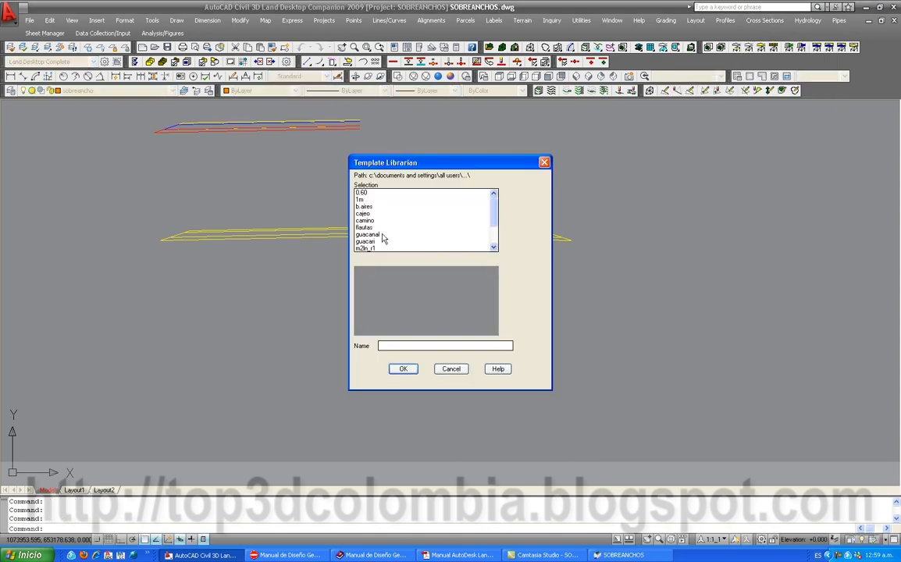
{"action": "left_click", "coordinate": [373, 228]}
{"action": "scroll", "coordinate": [375, 234], "scroll_direction": "down", "scroll_amount": 2}
{"action": "left_click", "coordinate": [371, 249]}
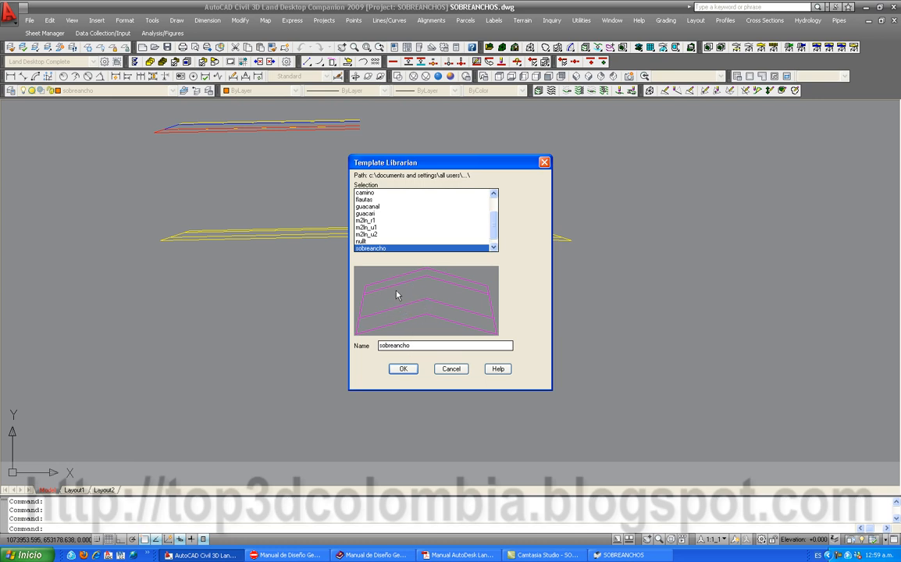
{"action": "left_click", "coordinate": [403, 368]}
{"action": "scroll", "coordinate": [391, 281], "scroll_direction": "up", "scroll_amount": 8}
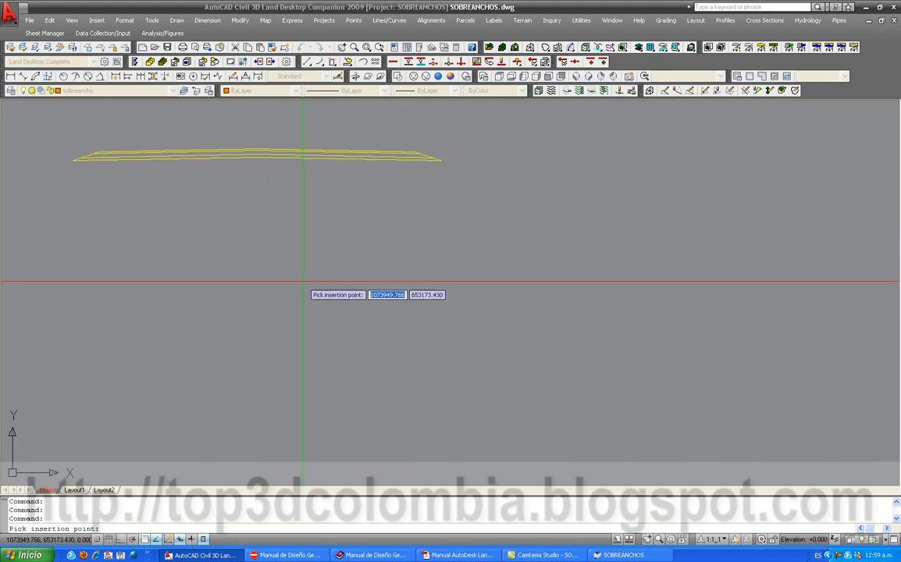
{"action": "middle_click_drag", "start_coordinate": [303, 281], "coordinate": [426, 196]}
{"action": "scroll", "coordinate": [356, 308], "scroll_direction": "down", "scroll_amount": 2}
{"action": "scroll", "coordinate": [353, 268], "scroll_direction": "up", "scroll_amount": 2}
{"action": "left_click", "coordinate": [377, 242]}
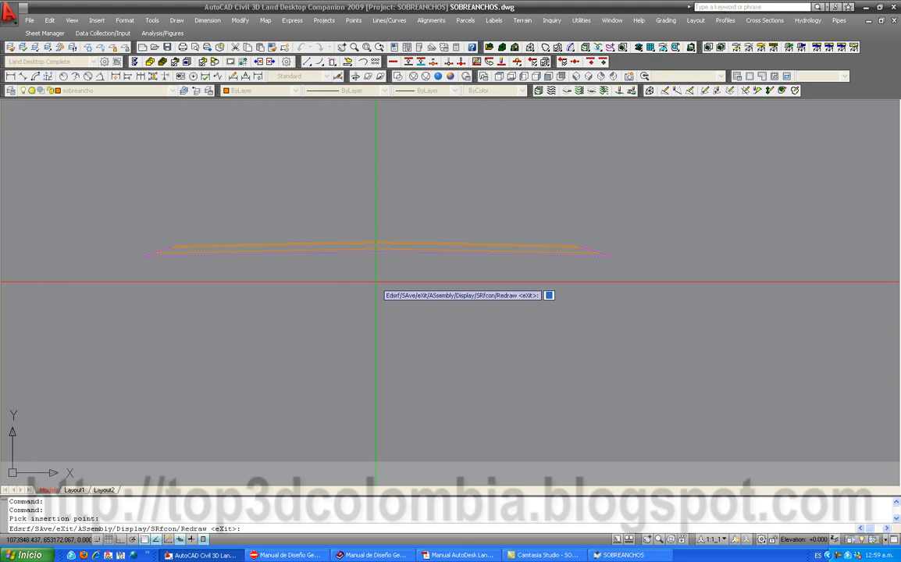
Start redefining left transition region 1 of the template using the SRfcon surface control and its TRansition option.
{"action": "type", "text": "sr"}
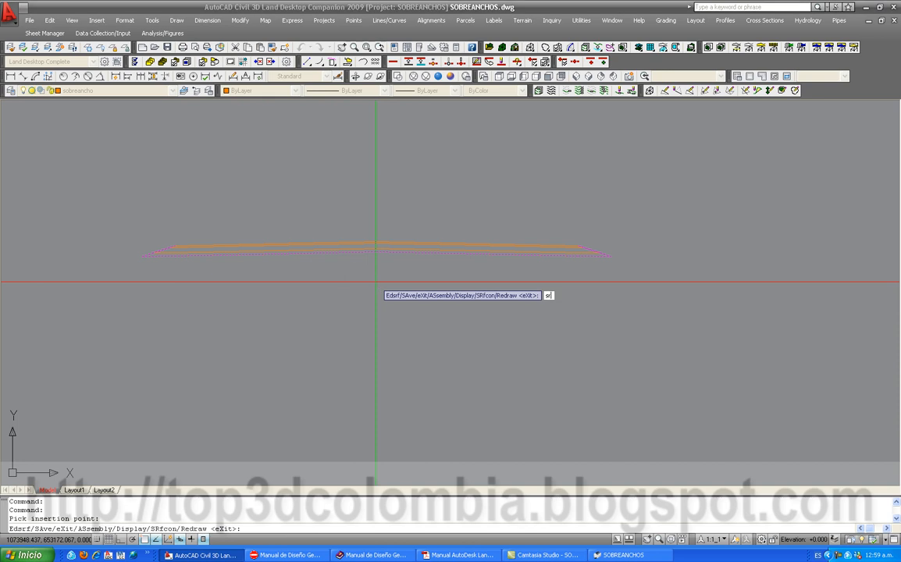
{"action": "key", "text": "Return"}
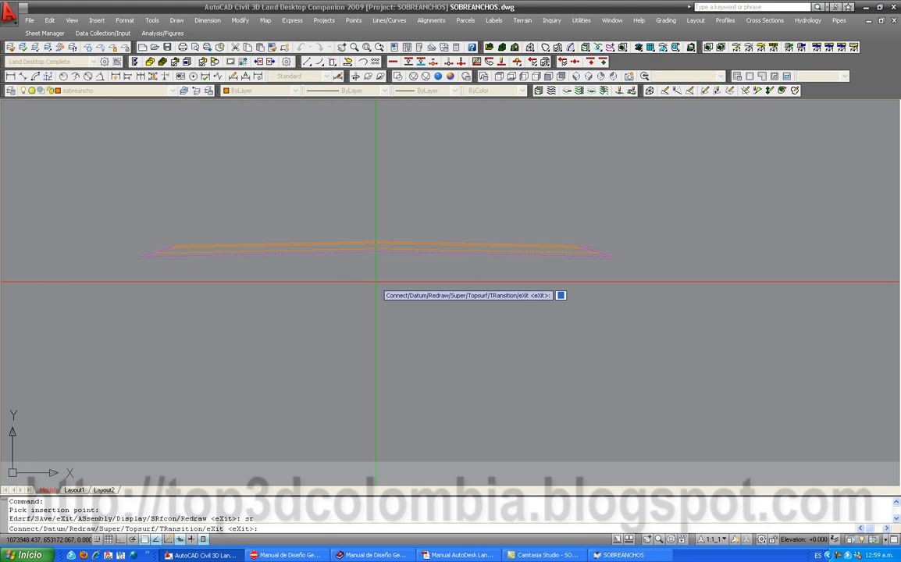
{"action": "type", "text": "tr"}
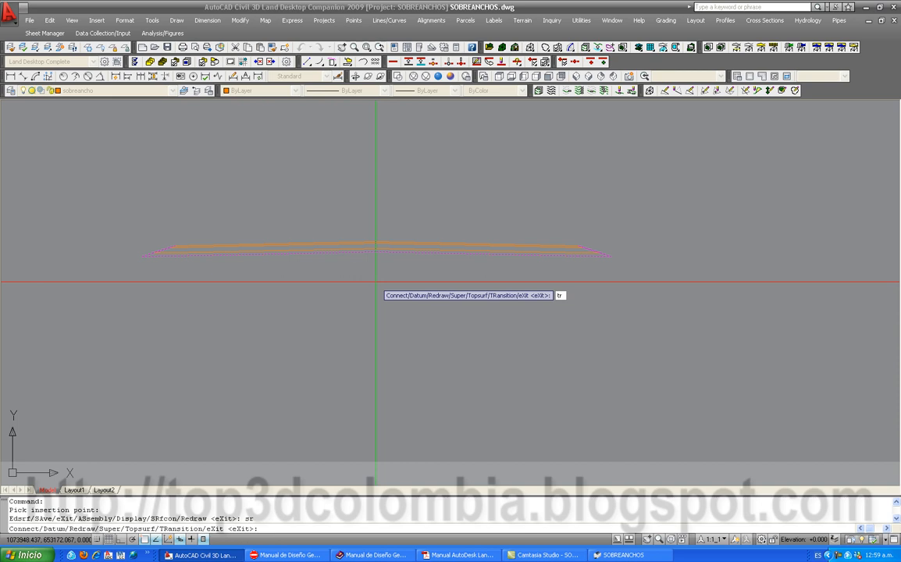
{"action": "key", "text": "Return"}
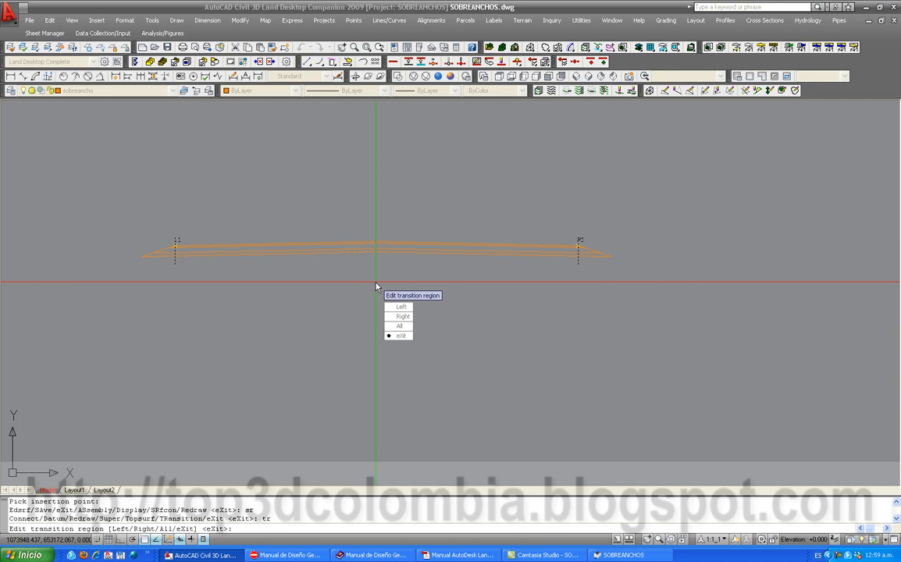
{"action": "left_click", "coordinate": [397, 308]}
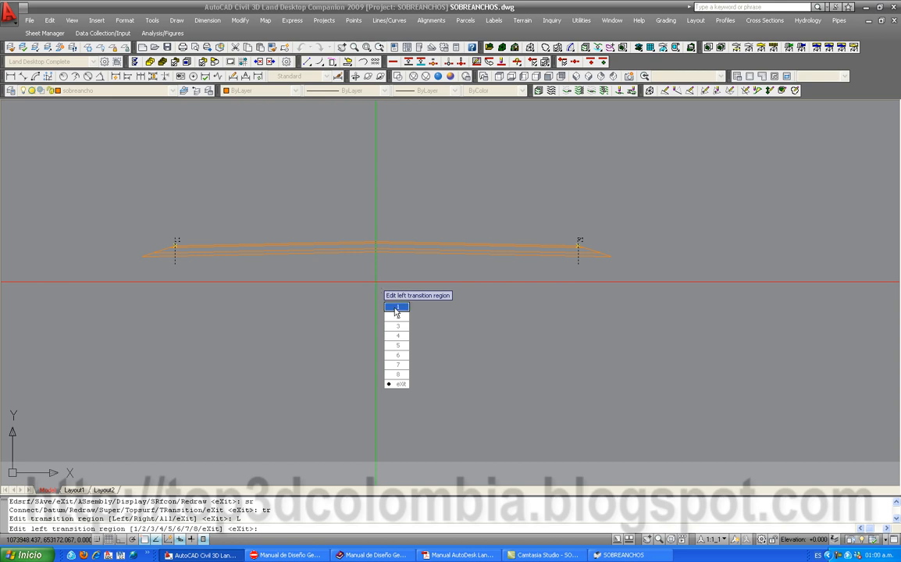
{"action": "left_click", "coordinate": [397, 307]}
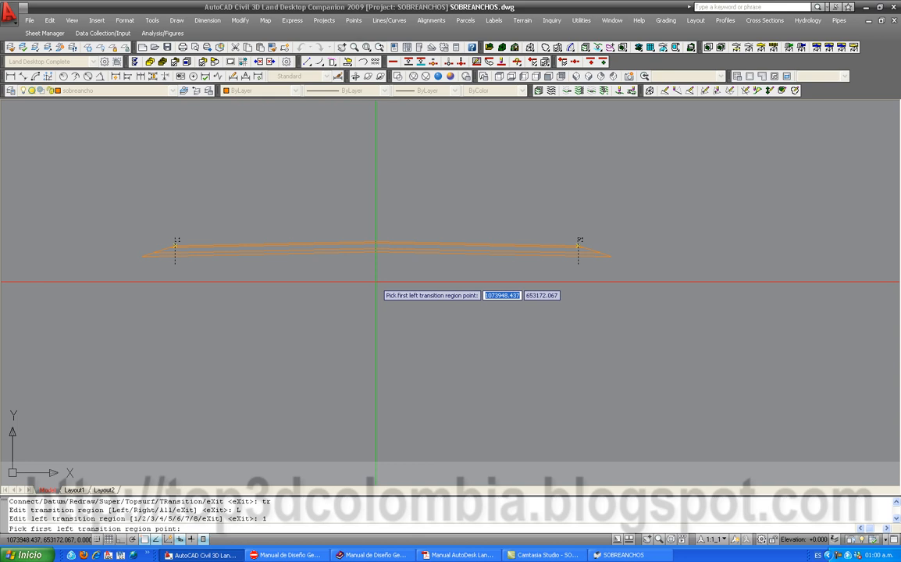
Pick the upper endpoint of the template's left shoulder slope as the first point of left transition region 1.
{"action": "scroll", "coordinate": [163, 256], "scroll_direction": "up", "scroll_amount": 3}
{"action": "scroll", "coordinate": [164, 257], "scroll_direction": "up", "scroll_amount": 3}
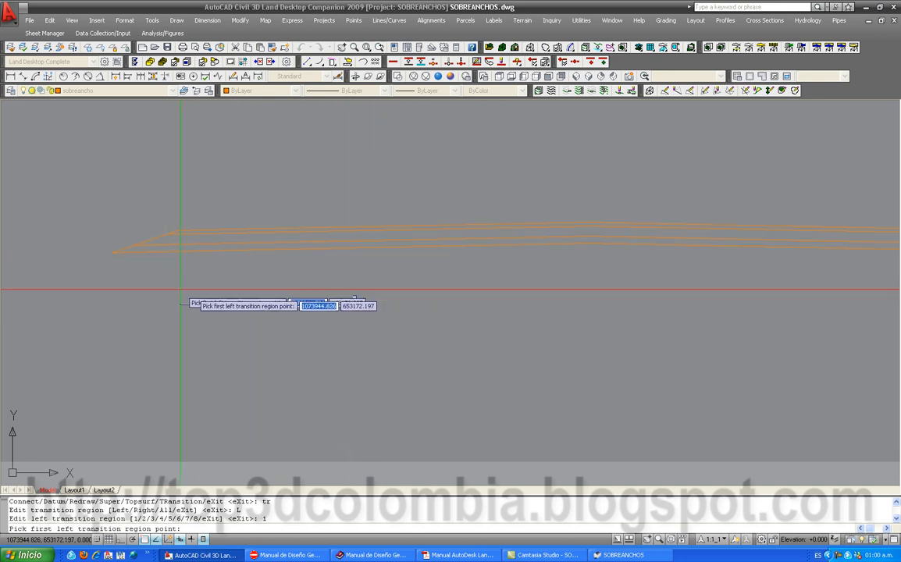
{"action": "scroll", "coordinate": [187, 271], "scroll_direction": "up", "scroll_amount": 2}
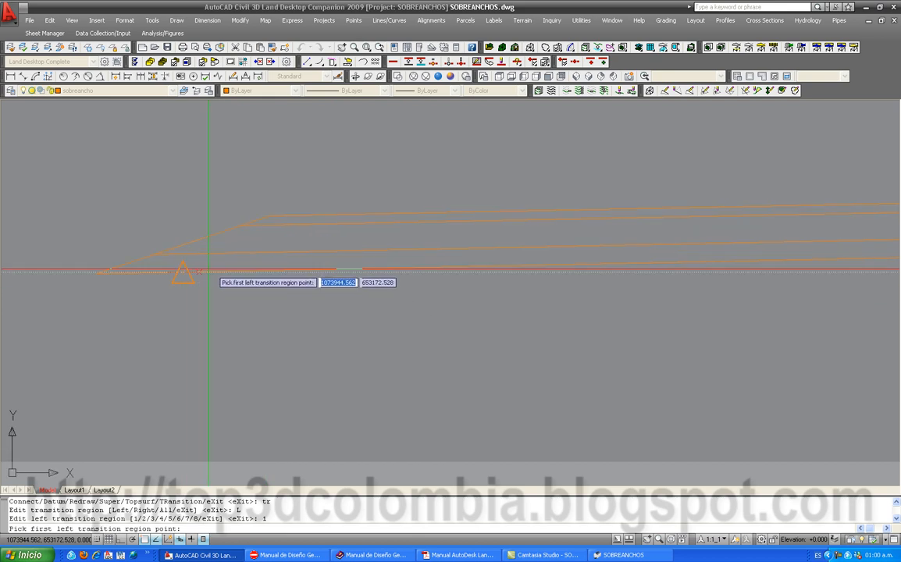
{"action": "scroll", "coordinate": [246, 271], "scroll_direction": "up", "scroll_amount": 4}
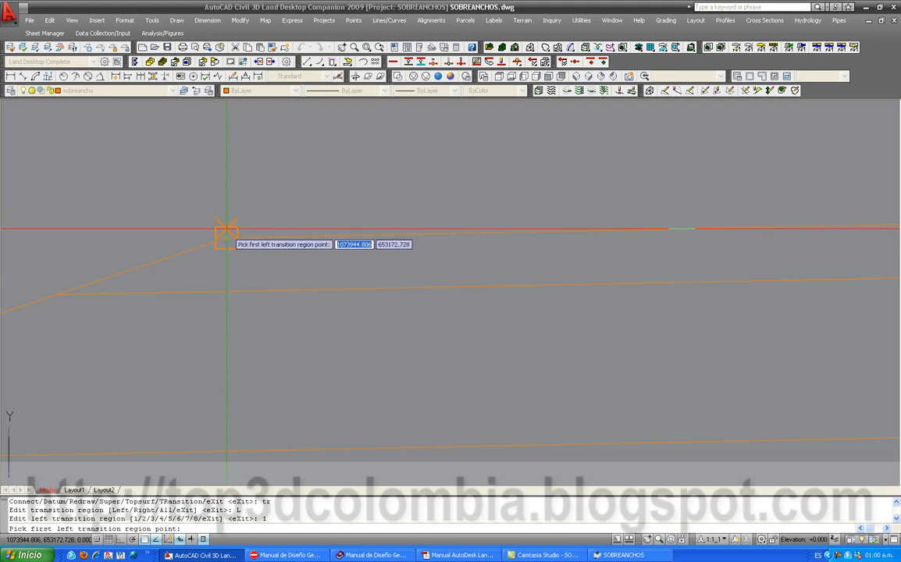
{"action": "scroll", "coordinate": [225, 239], "scroll_direction": "up", "scroll_amount": 5}
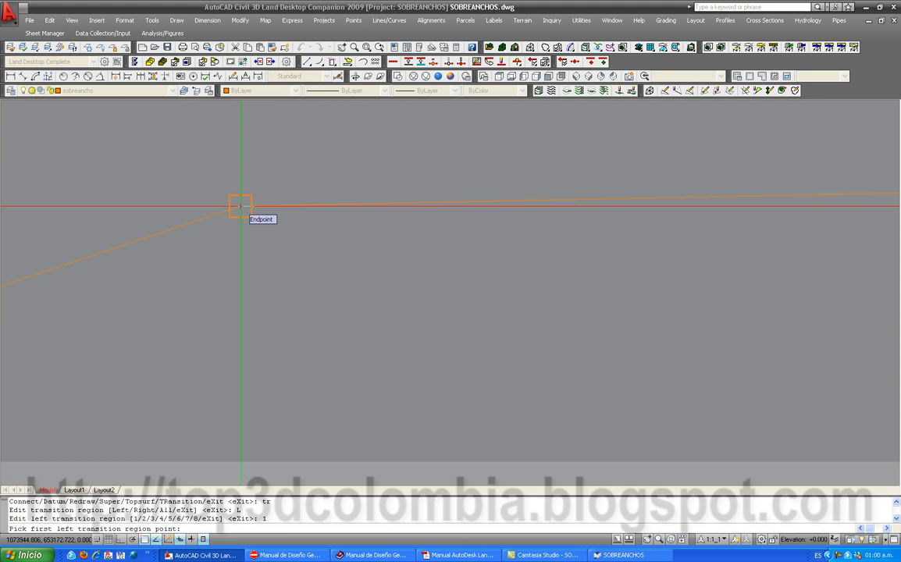
{"action": "scroll", "coordinate": [240, 205], "scroll_direction": "down", "scroll_amount": 3}
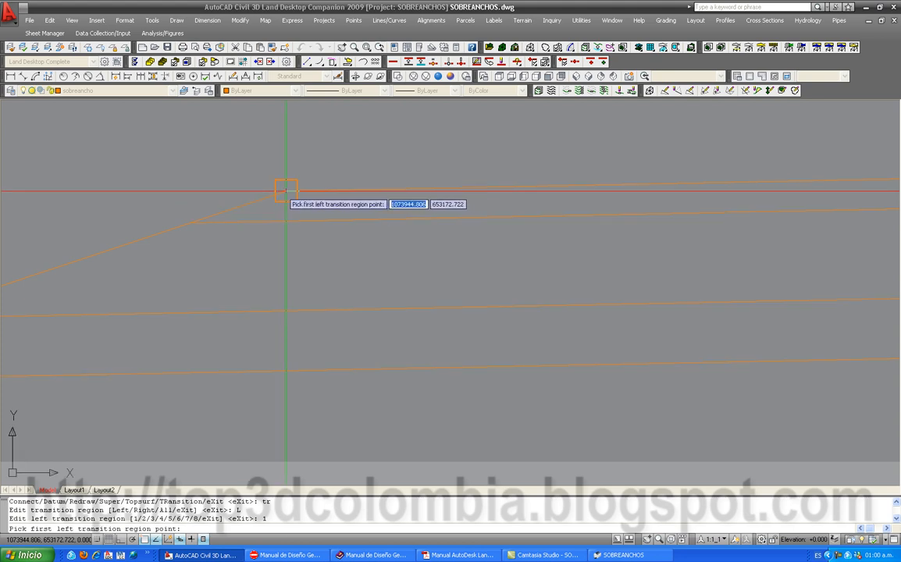
{"action": "scroll", "coordinate": [285, 193], "scroll_direction": "down", "scroll_amount": 1}
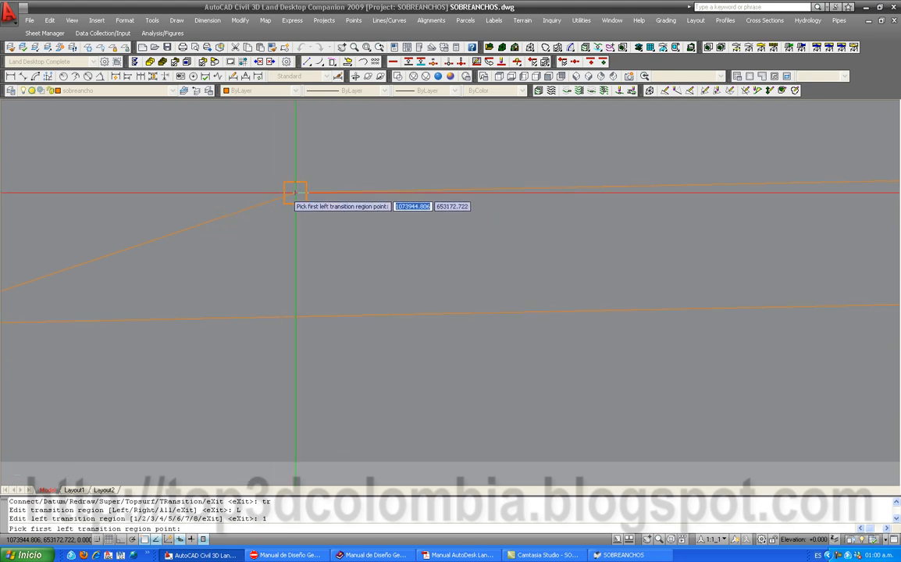
{"action": "scroll", "coordinate": [330, 197], "scroll_direction": "down", "scroll_amount": 4}
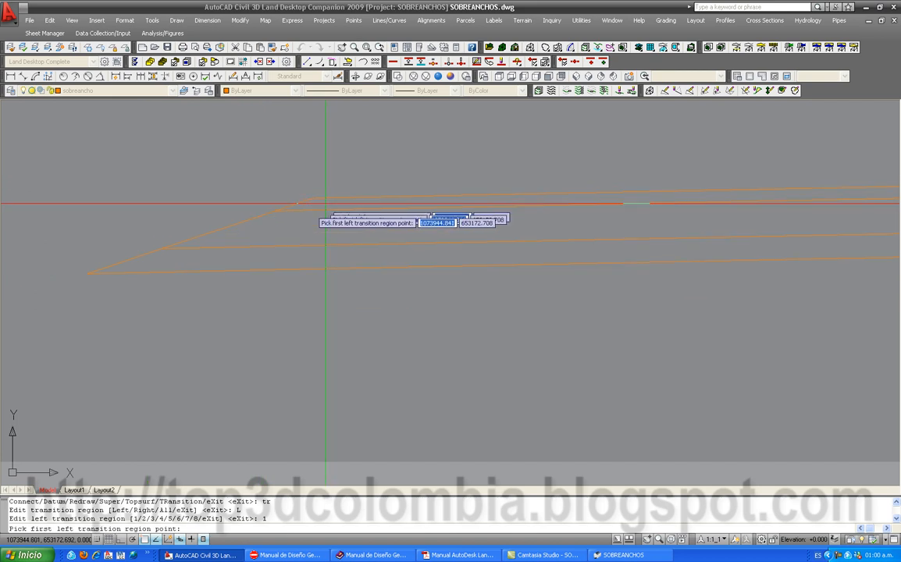
{"action": "scroll", "coordinate": [179, 272], "scroll_direction": "up", "scroll_amount": 3}
{"action": "scroll", "coordinate": [217, 267], "scroll_direction": "down", "scroll_amount": 4}
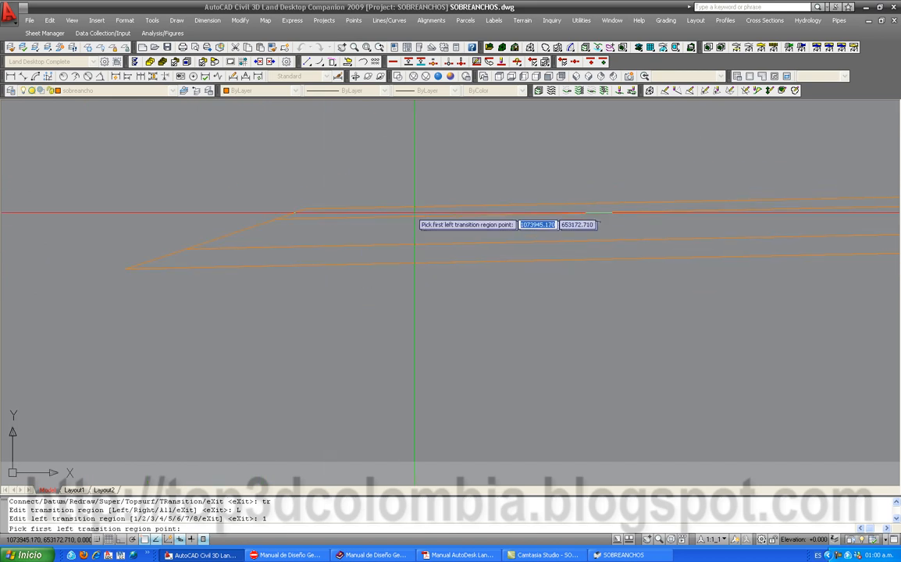
{"action": "scroll", "coordinate": [348, 208], "scroll_direction": "up", "scroll_amount": 3}
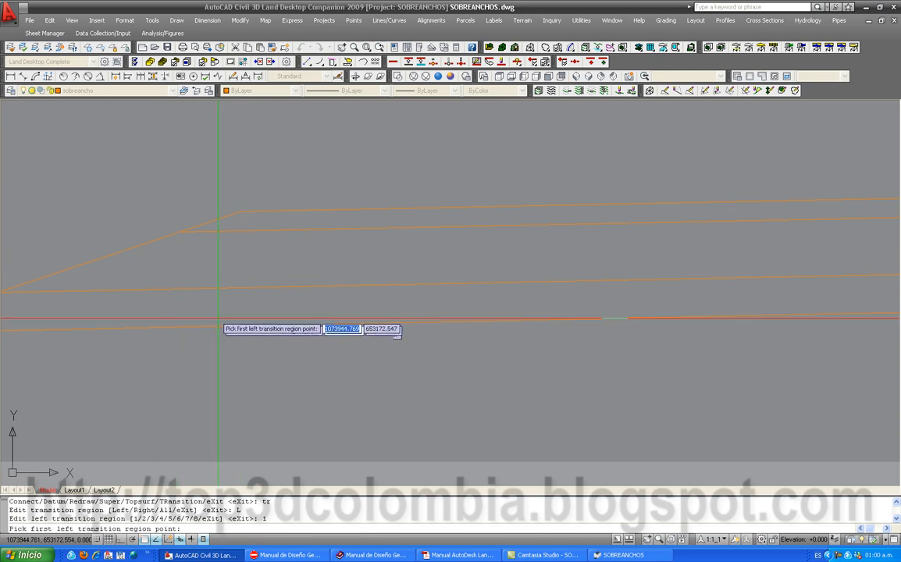
{"action": "scroll", "coordinate": [265, 222], "scroll_direction": "down", "scroll_amount": 2}
{"action": "scroll", "coordinate": [281, 212], "scroll_direction": "up", "scroll_amount": 3}
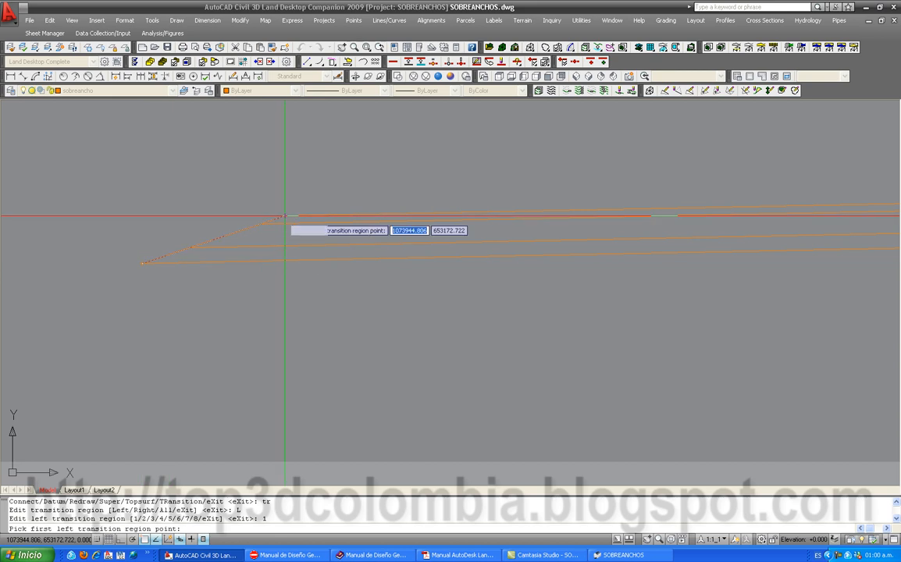
{"action": "scroll", "coordinate": [272, 208], "scroll_direction": "up", "scroll_amount": 3}
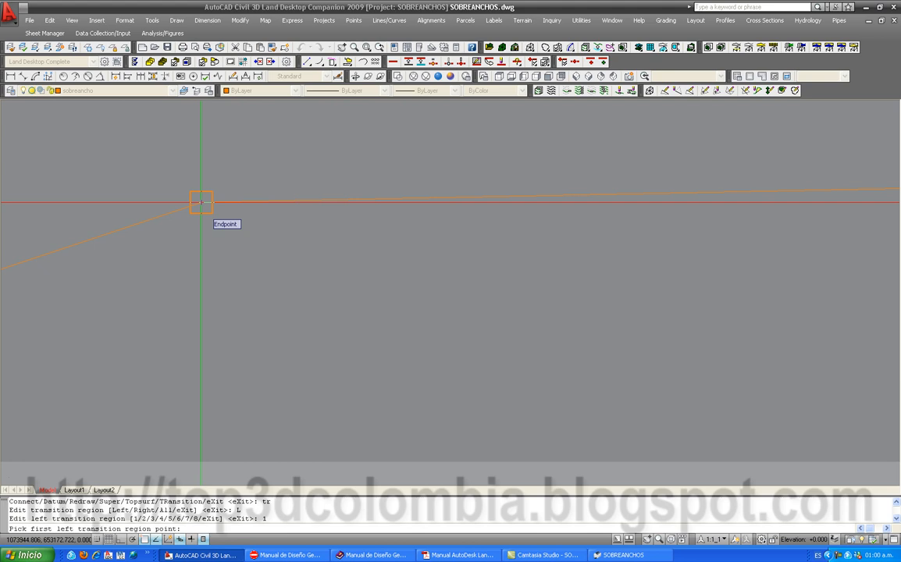
{"action": "scroll", "coordinate": [200, 203], "scroll_direction": "down", "scroll_amount": 5}
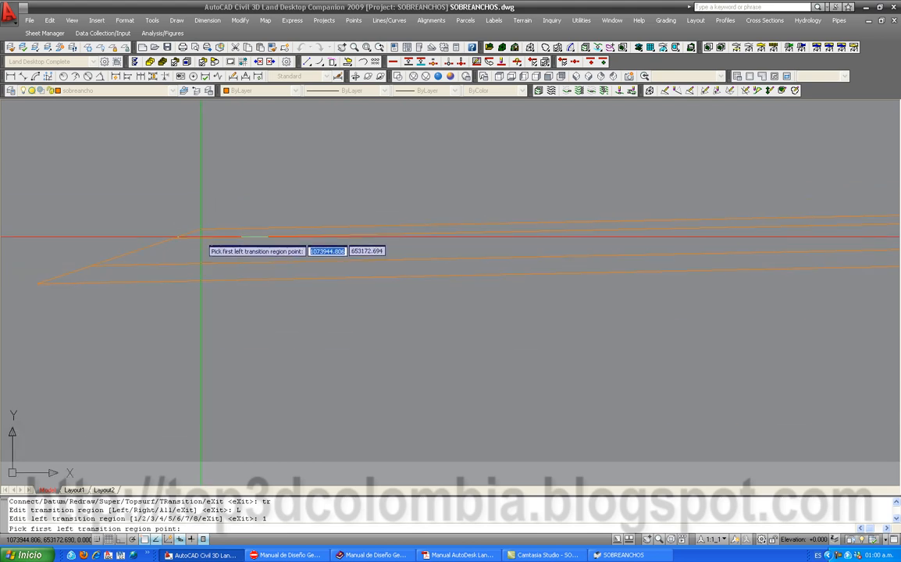
{"action": "scroll", "coordinate": [201, 234], "scroll_direction": "up", "scroll_amount": 3}
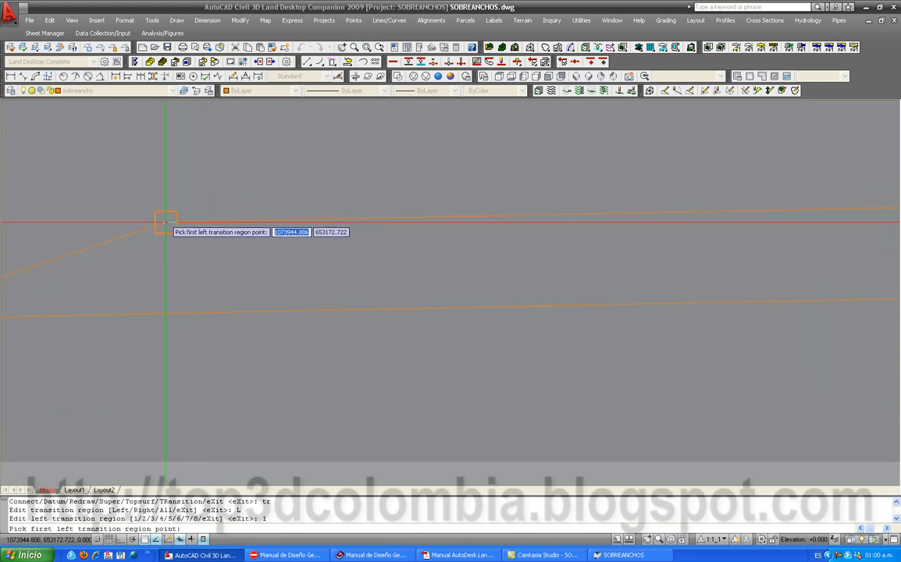
{"action": "left_click", "coordinate": [164, 223]}
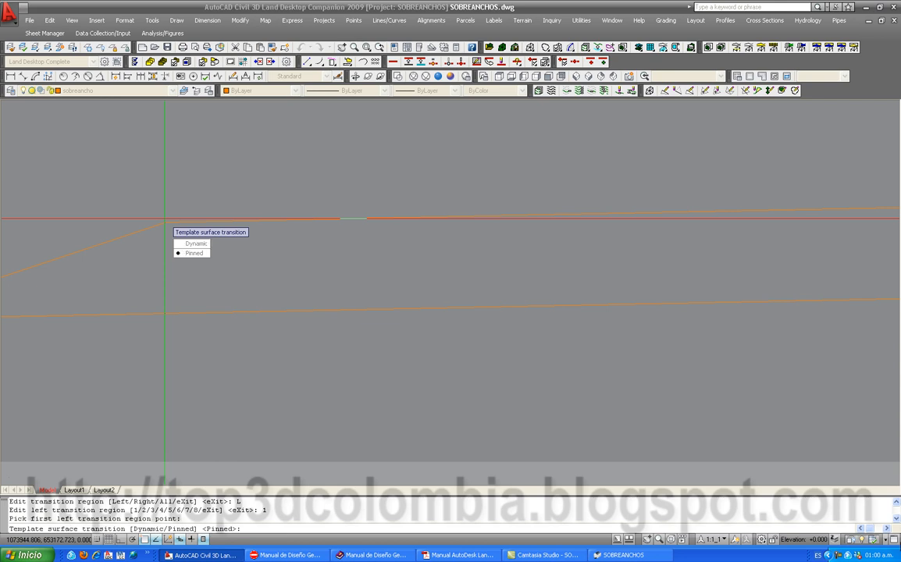
{"action": "left_click", "coordinate": [839, 555]}
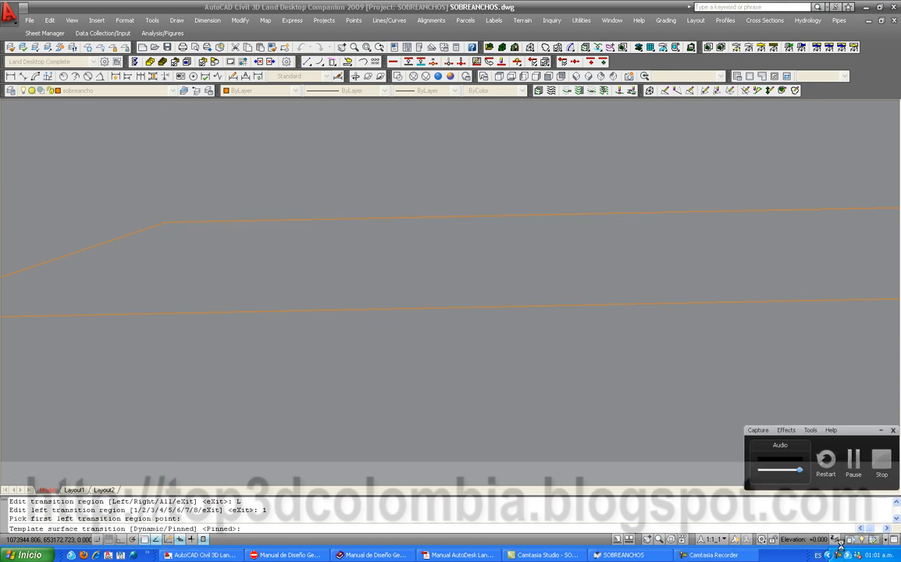
{"action": "left_click", "coordinate": [854, 467]}
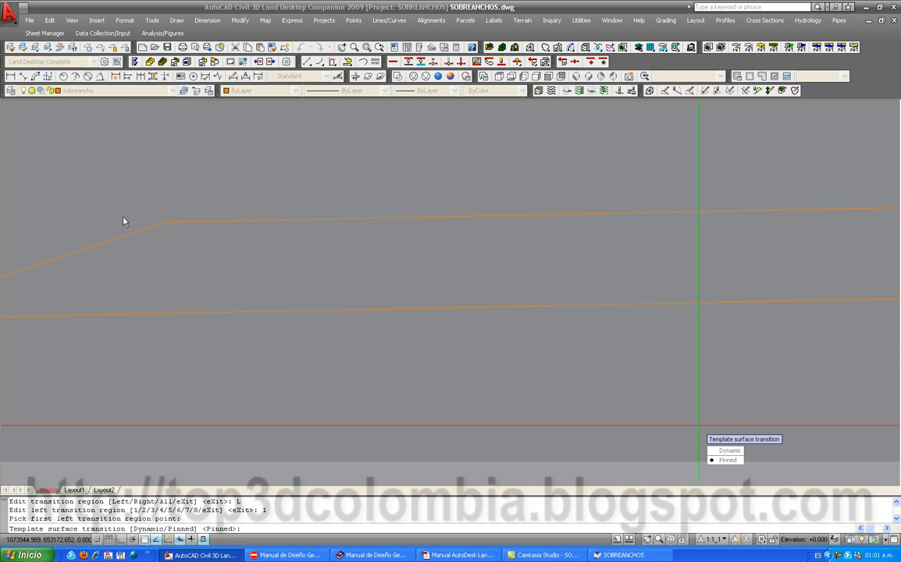
Make left transition region 1 Pinned and Constrained, with the region point reused as control point and Grade held during horizontal transition.
{"action": "left_click", "coordinate": [719, 461]}
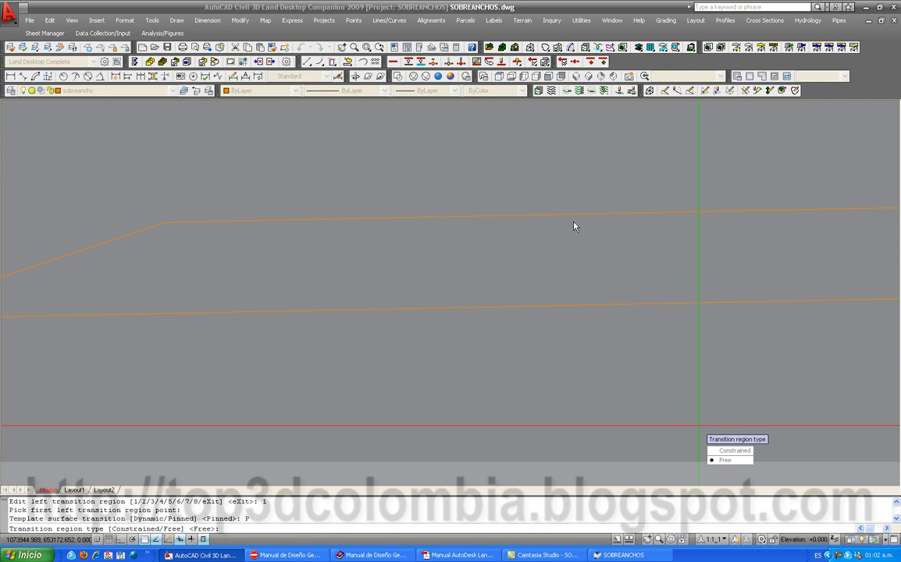
{"action": "left_click", "coordinate": [725, 452]}
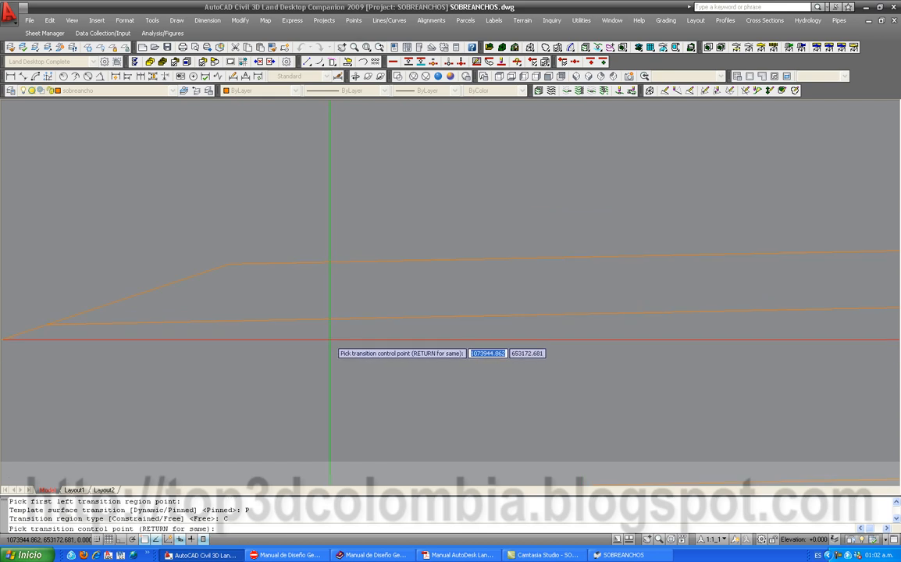
{"action": "left_click", "coordinate": [329, 339]}
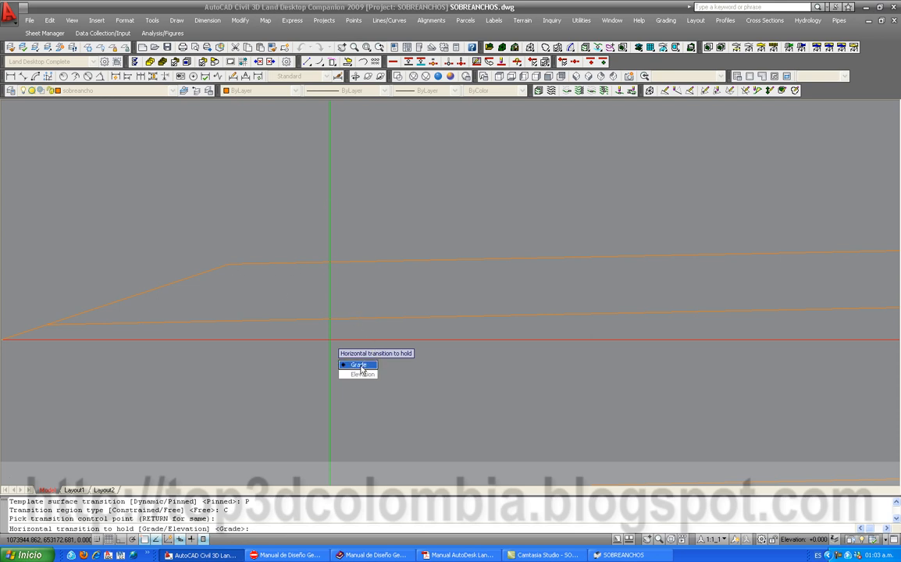
{"action": "type", "text": "G"}
{"action": "key", "text": "Return"}
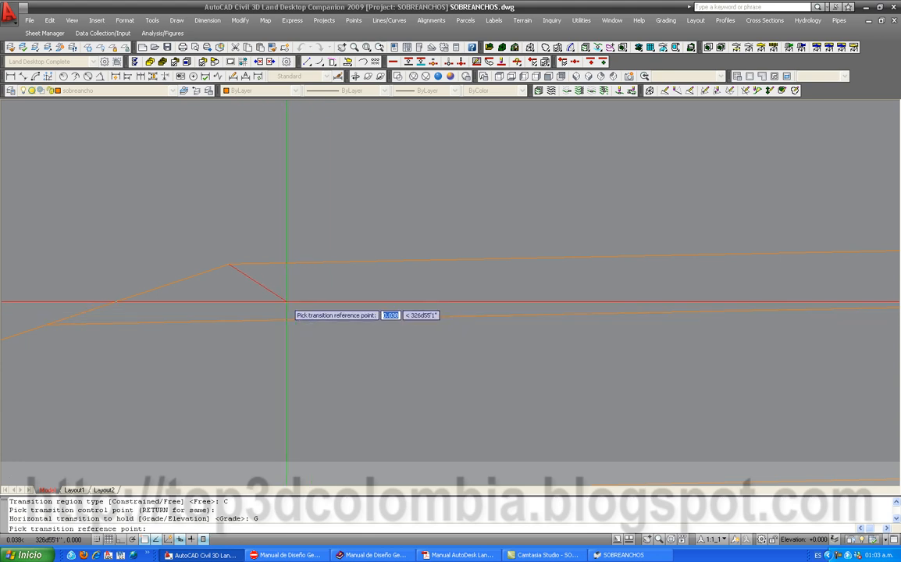
Pick the top surface's crown point at the template's center as the left transition reference point, and finish editing the left regions.
{"action": "scroll", "coordinate": [287, 301], "scroll_direction": "up", "scroll_amount": 3}
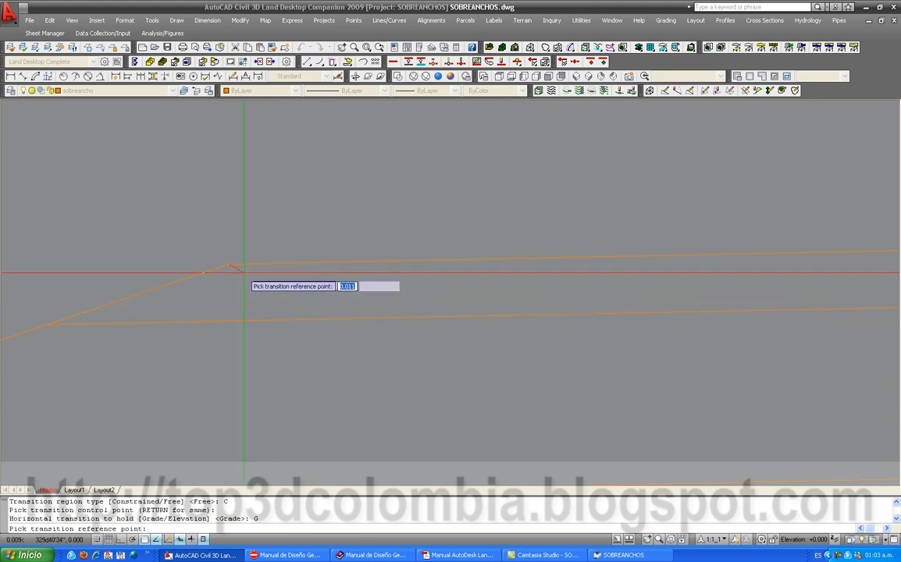
{"action": "scroll", "coordinate": [233, 269], "scroll_direction": "down", "scroll_amount": 4}
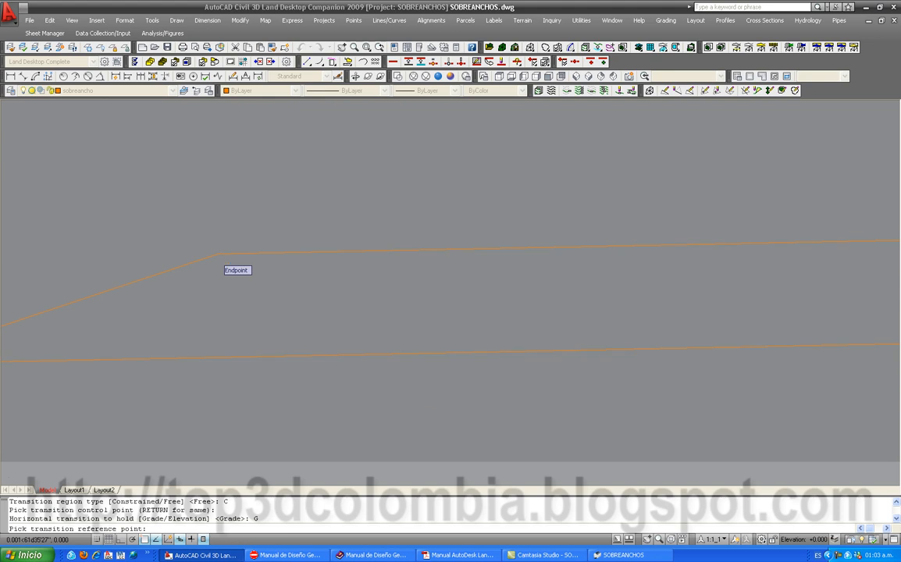
{"action": "scroll", "coordinate": [357, 292], "scroll_direction": "up", "scroll_amount": 5}
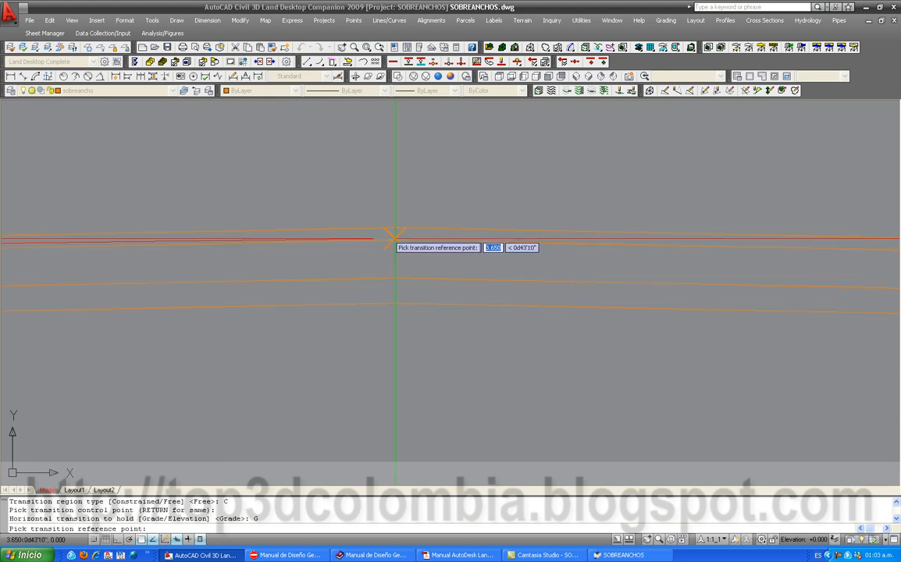
{"action": "left_click", "coordinate": [395, 227]}
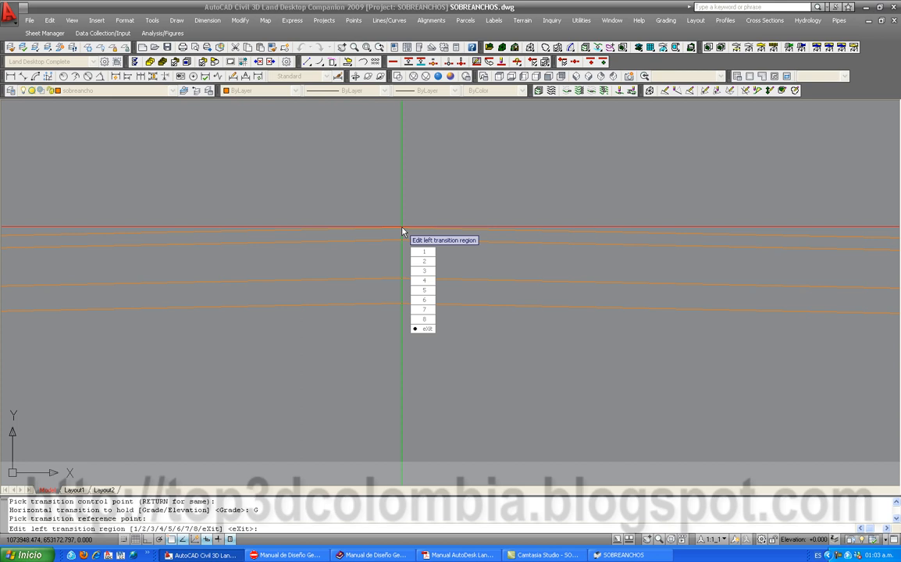
{"action": "left_click", "coordinate": [426, 328]}
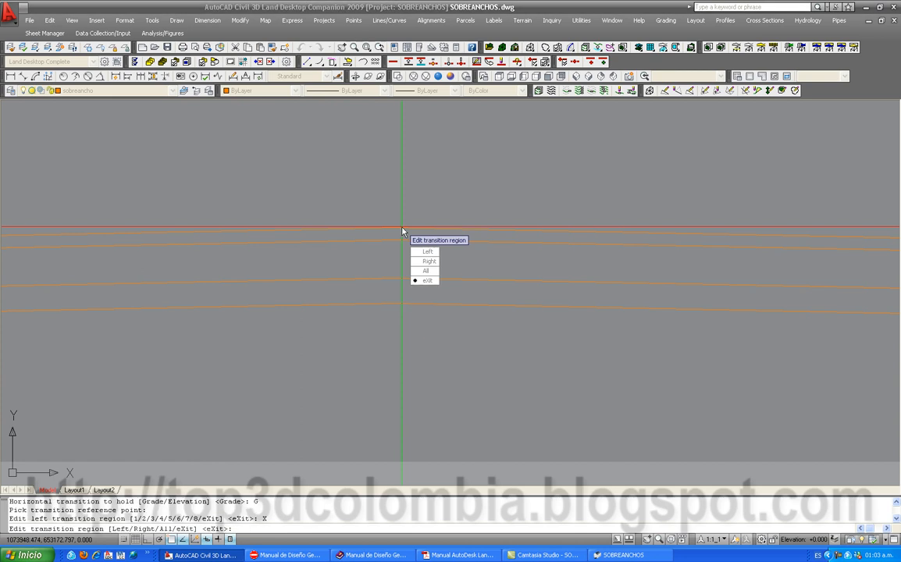
Start editing right transition region 1 and pick the upper endpoint of the right shoulder slope as its first point.
{"action": "left_click", "coordinate": [428, 262]}
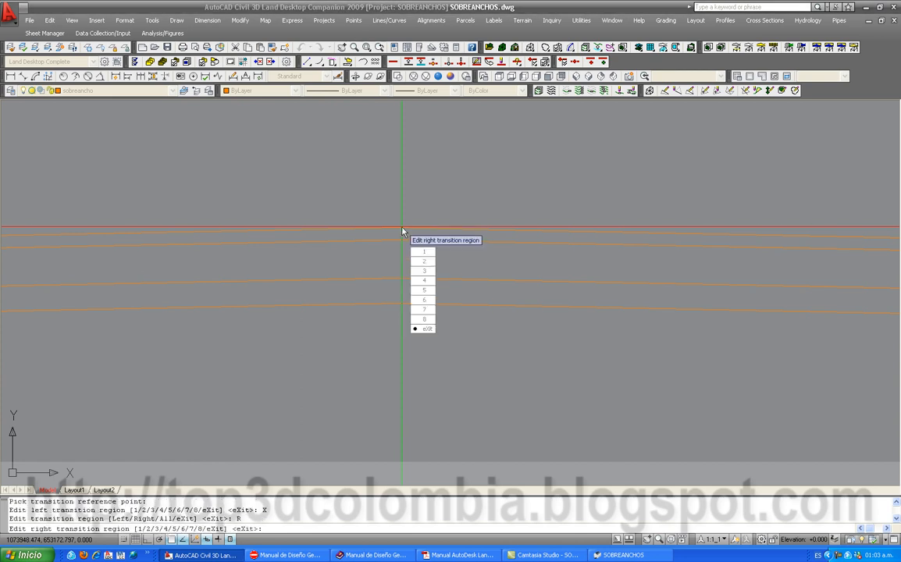
{"action": "left_click", "coordinate": [426, 253]}
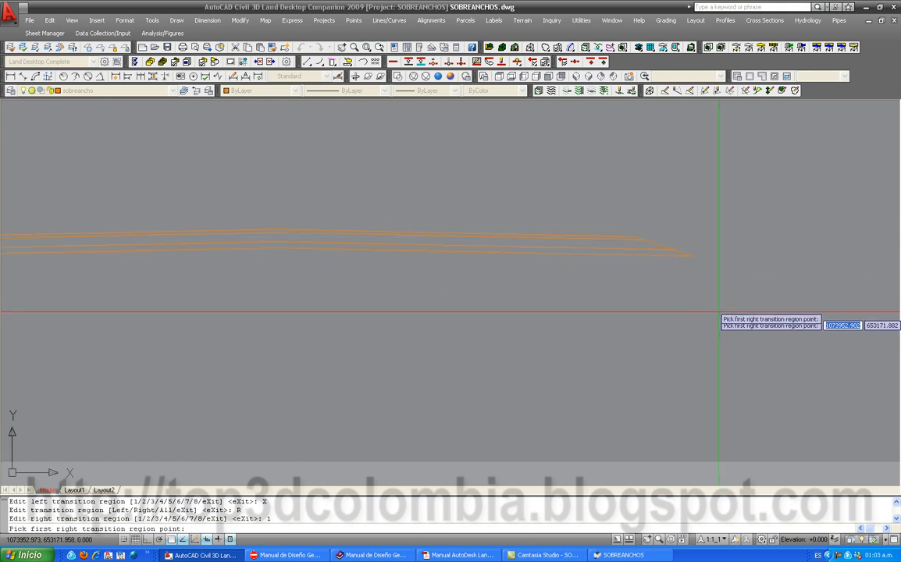
{"action": "scroll", "coordinate": [736, 227], "scroll_direction": "up", "scroll_amount": 4}
{"action": "scroll", "coordinate": [469, 220], "scroll_direction": "up", "scroll_amount": 3}
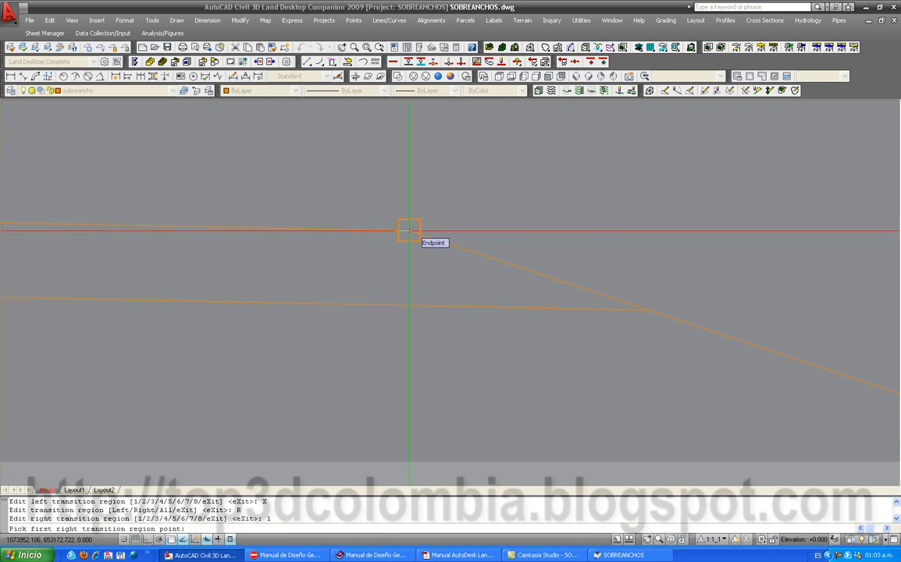
{"action": "scroll", "coordinate": [463, 244], "scroll_direction": "down", "scroll_amount": 3}
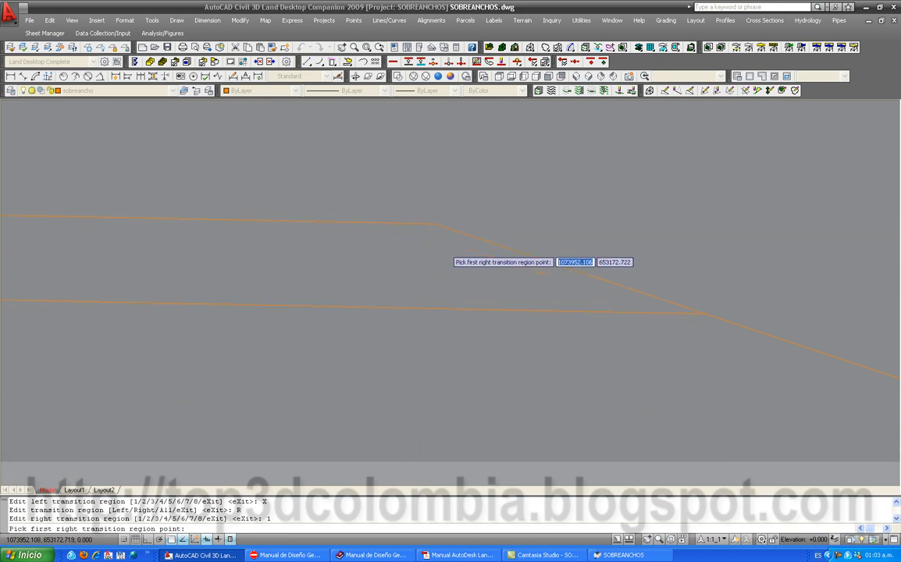
{"action": "scroll", "coordinate": [443, 246], "scroll_direction": "up", "scroll_amount": 3}
{"action": "left_click", "coordinate": [435, 224]}
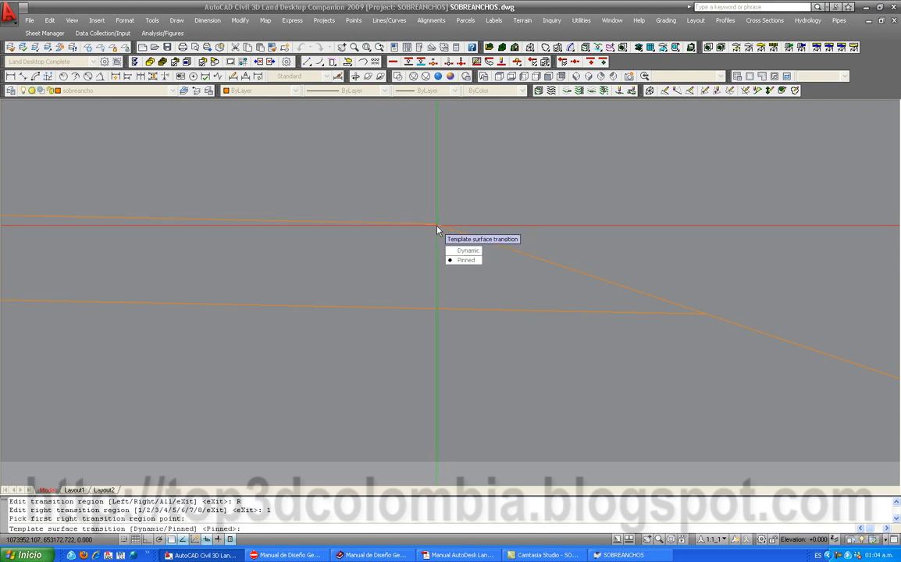
Make right transition region 1 Pinned and Constrained, reusing the region point as control point and holding Grade during horizontal transition.
{"action": "left_click", "coordinate": [469, 261]}
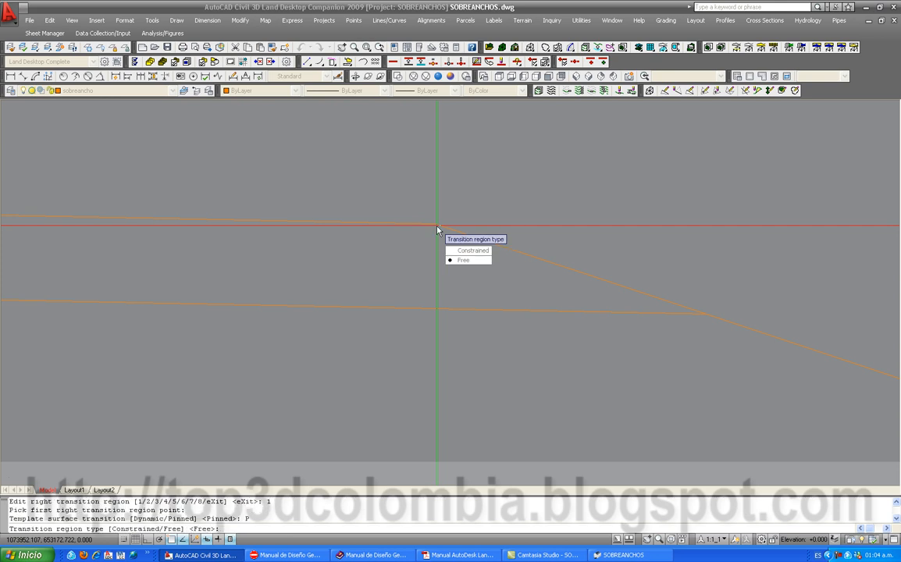
{"action": "left_click", "coordinate": [472, 255]}
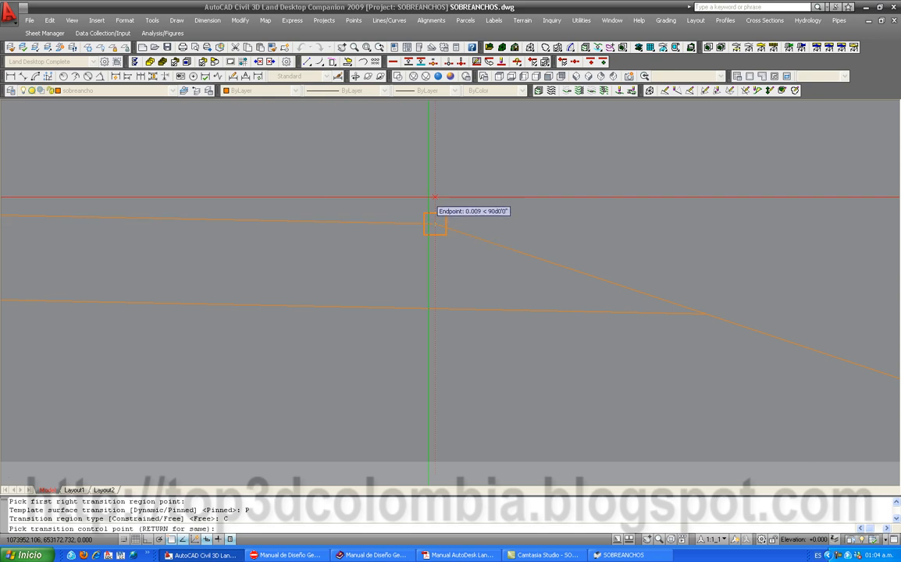
{"action": "scroll", "coordinate": [432, 199], "scroll_direction": "down", "scroll_amount": 3}
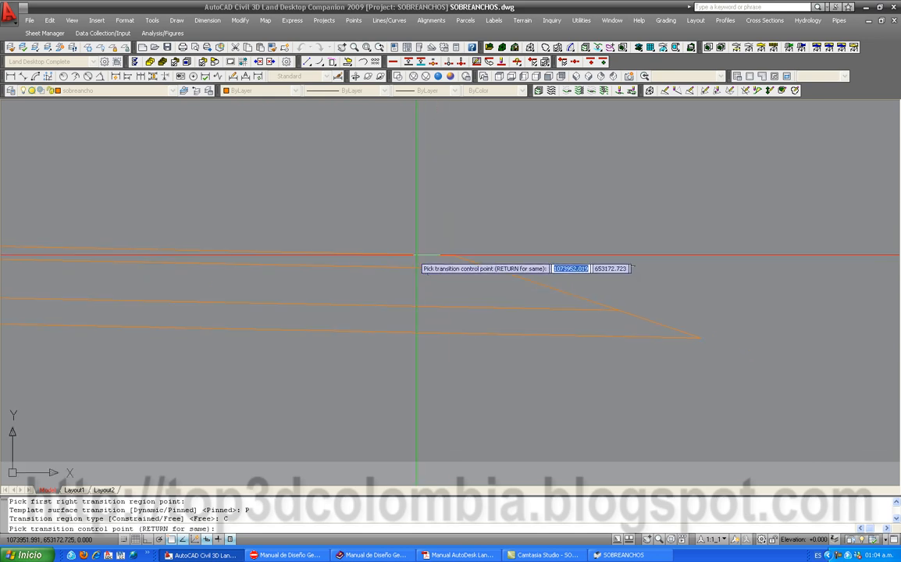
{"action": "scroll", "coordinate": [465, 271], "scroll_direction": "up", "scroll_amount": 4}
{"action": "scroll", "coordinate": [443, 250], "scroll_direction": "up", "scroll_amount": 2}
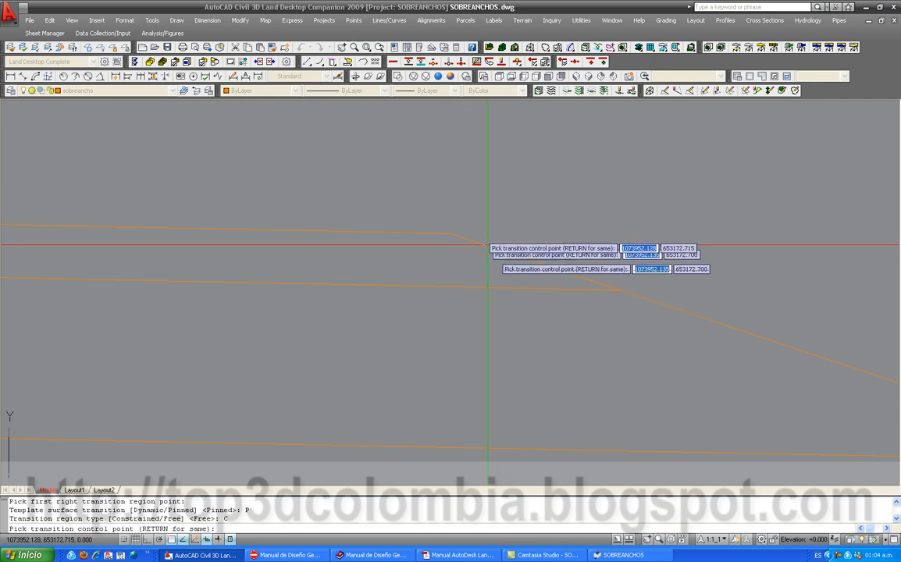
{"action": "left_click", "coordinate": [476, 217]}
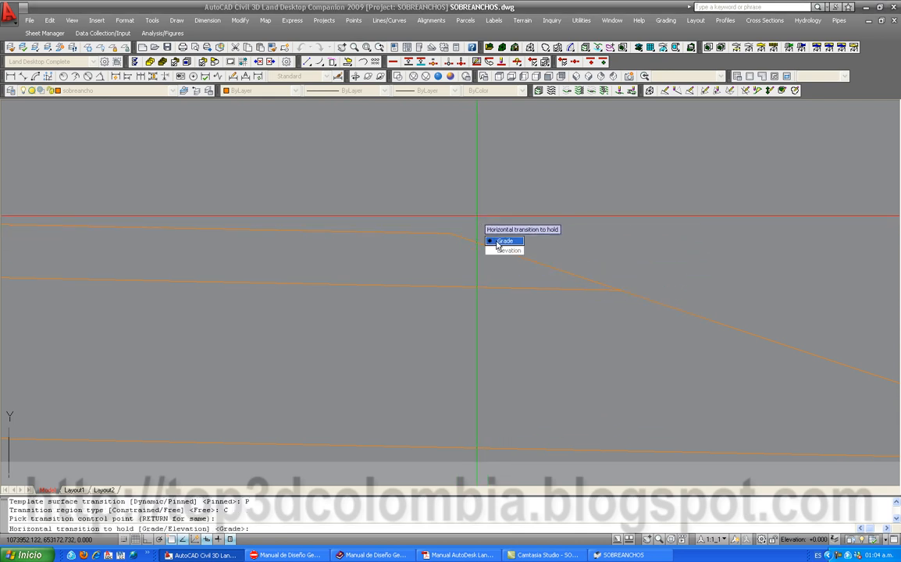
{"action": "left_click", "coordinate": [500, 241]}
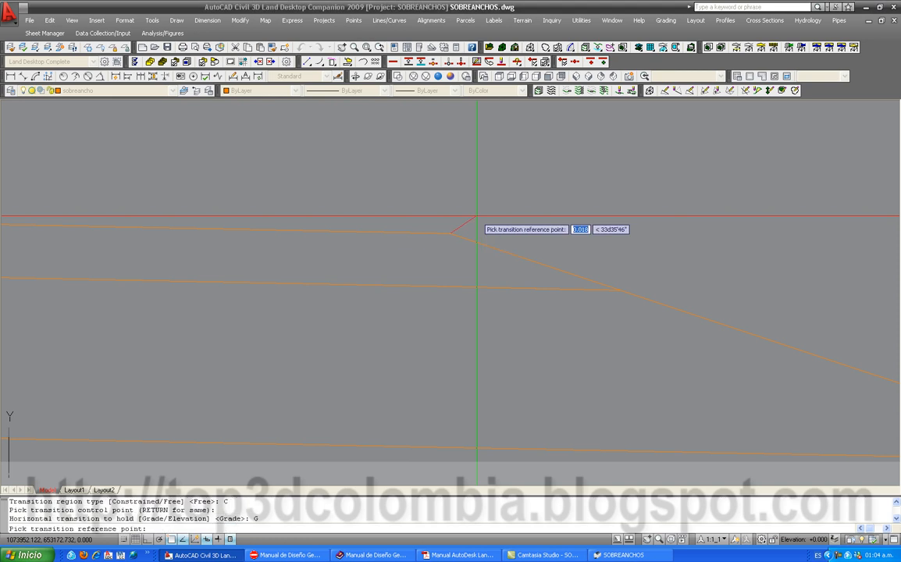
Pick the top surface's crown point as the right transition reference point, and finish editing the transition regions.
{"action": "scroll", "coordinate": [476, 216], "scroll_direction": "down", "scroll_amount": 5}
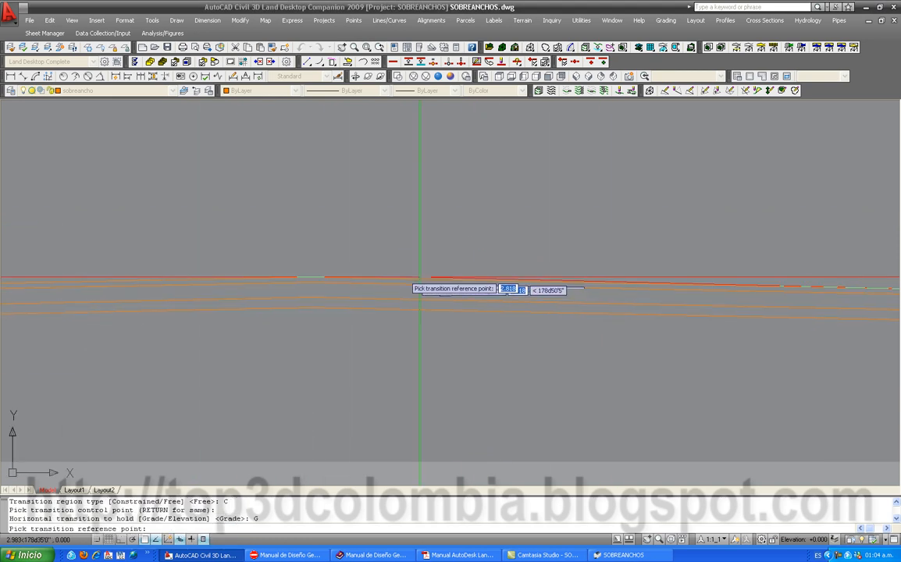
{"action": "left_click", "coordinate": [304, 279]}
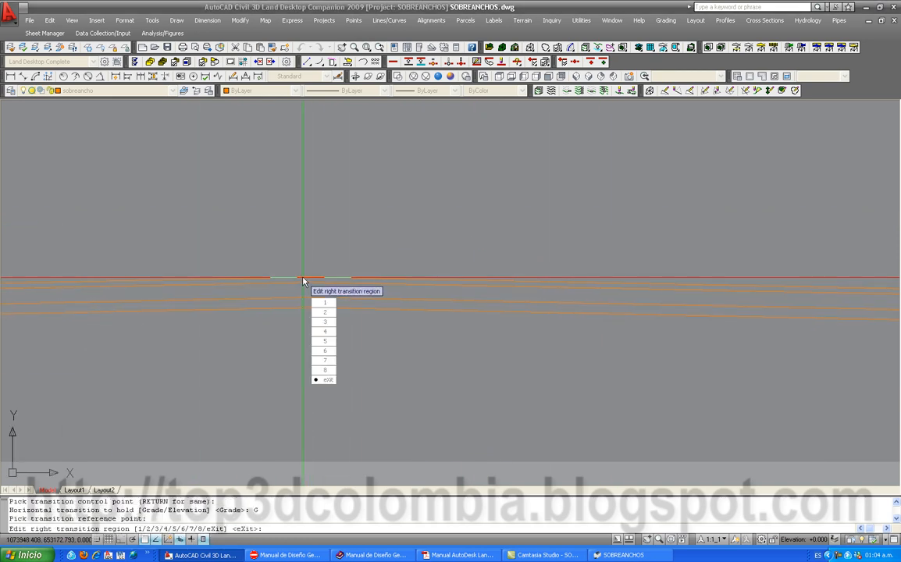
{"action": "type", "text": "x"}
{"action": "key", "text": "Return"}
{"action": "type", "text": "x"}
{"action": "key", "text": "Return"}
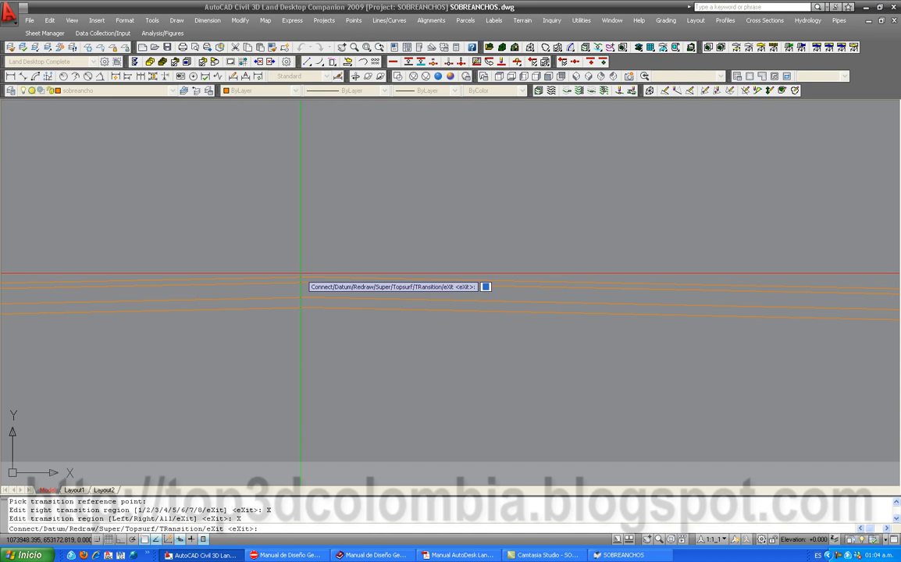
Save the edited template under the name sobreancho, overwriting the existing one, and end template editing.
{"action": "key", "text": "Return"}
{"action": "type", "text": "sa"}
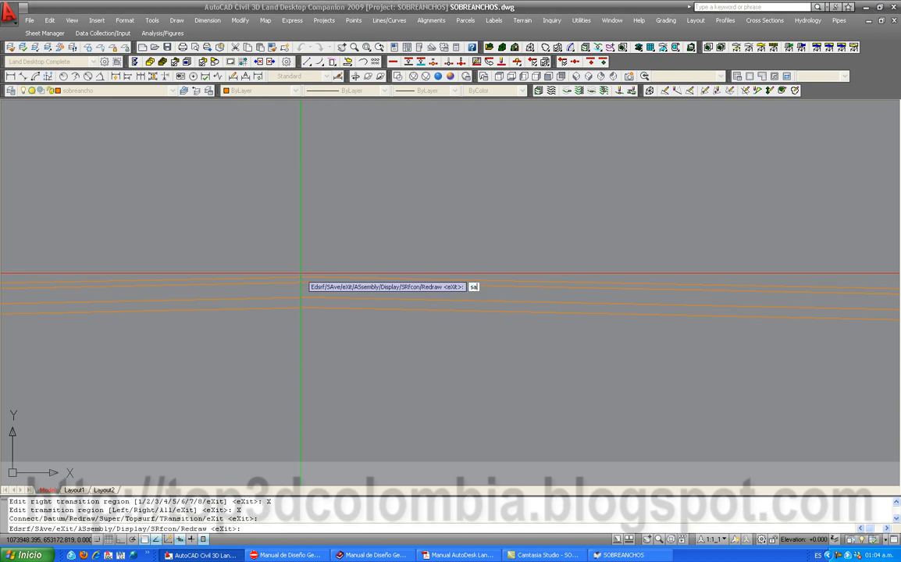
{"action": "key", "text": "Return"}
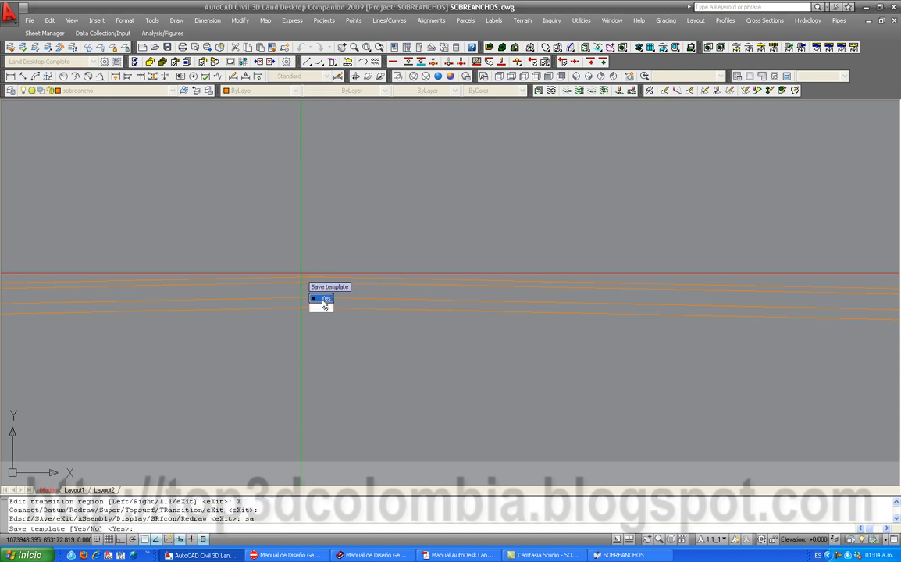
{"action": "type", "text": "y"}
{"action": "key", "text": "Return"}
{"action": "key", "text": "Return"}
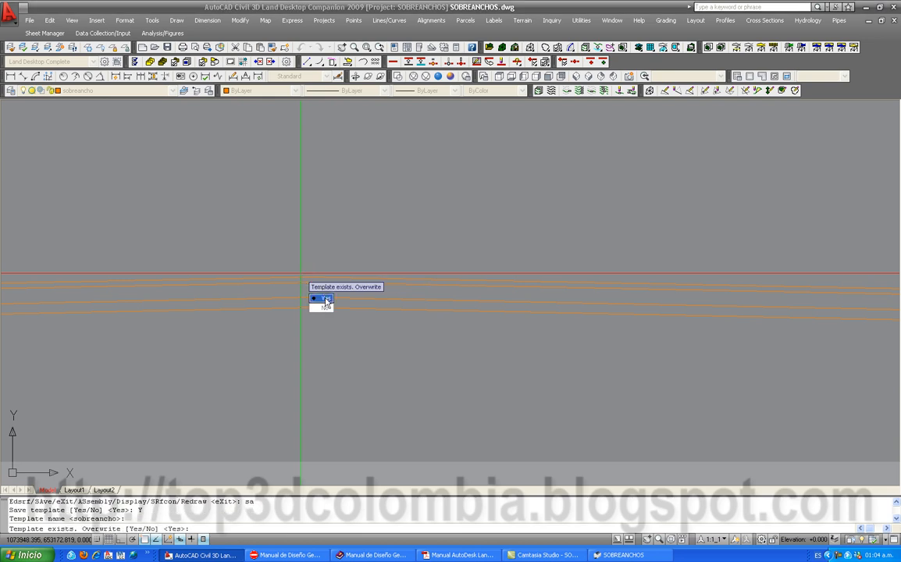
{"action": "left_click", "coordinate": [326, 299]}
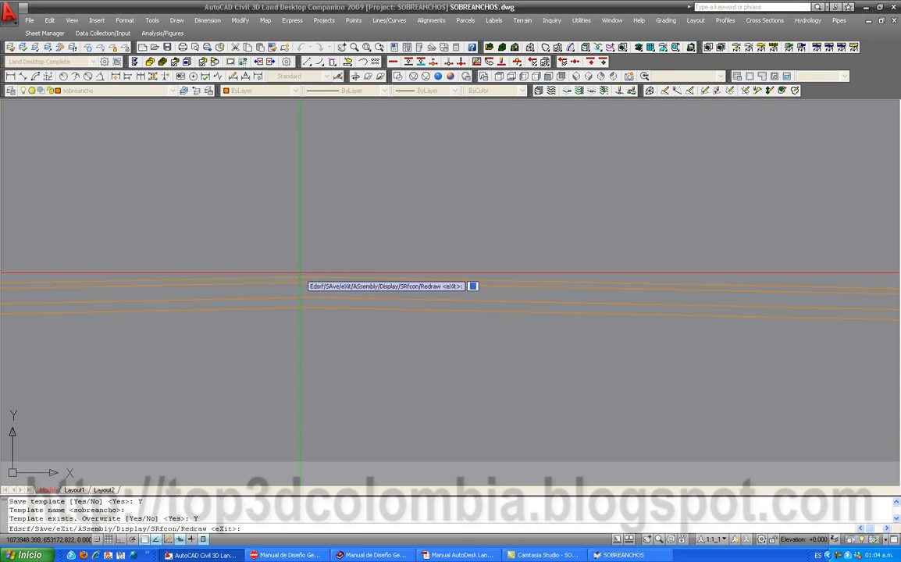
{"action": "key", "text": "Return"}
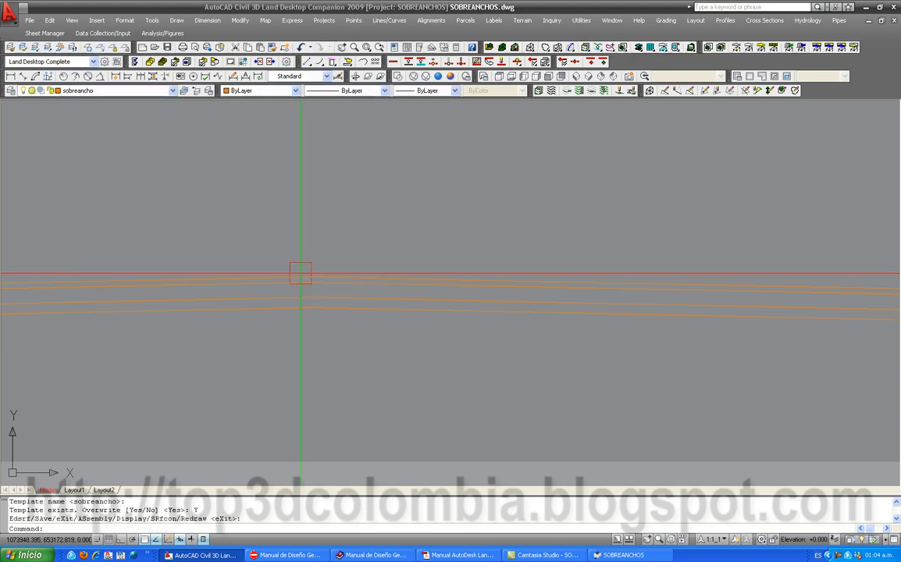
{"action": "scroll", "coordinate": [316, 258], "scroll_direction": "down", "scroll_amount": 4}
{"action": "scroll", "coordinate": [315, 257], "scroll_direction": "up", "scroll_amount": 3}
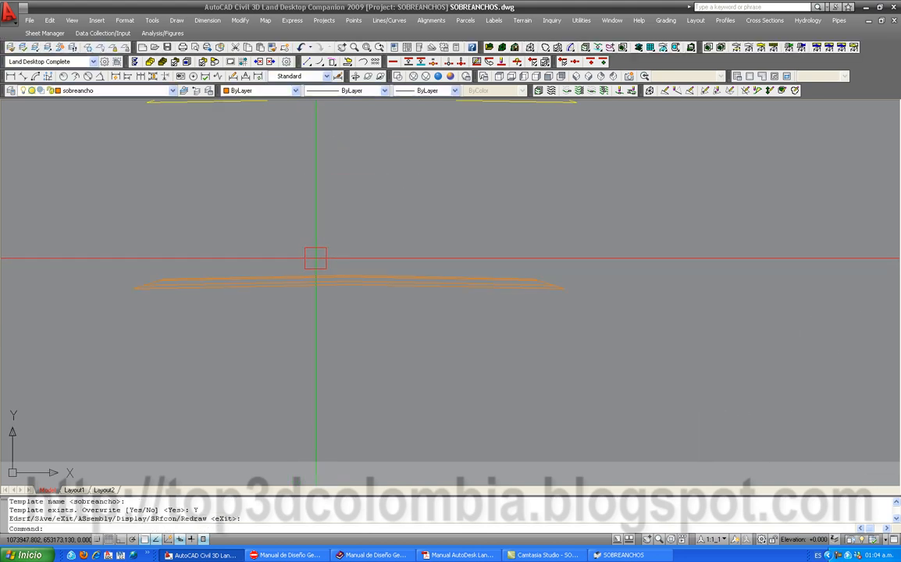
{"action": "right_click", "coordinate": [839, 557]}
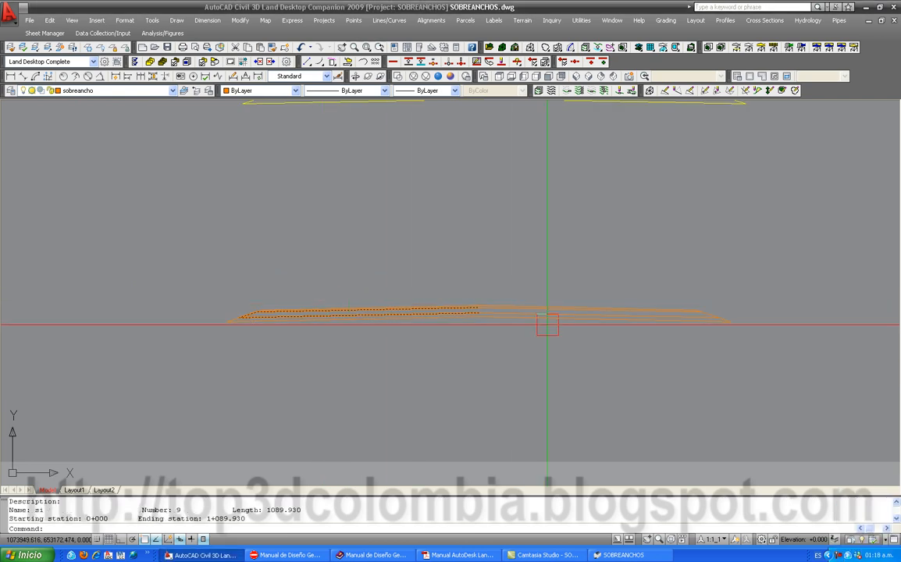
Make alignment 1 (number 3) the current alignment by choosing it from the Alignment Librarian.
{"action": "left_click", "coordinate": [431, 21]}
{"action": "left_click", "coordinate": [441, 34]}
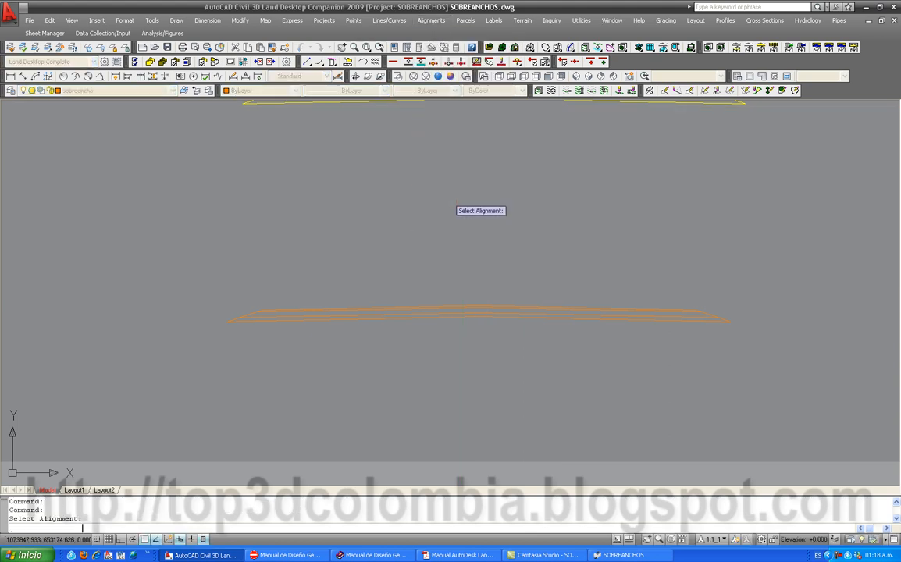
{"action": "left_click", "coordinate": [400, 271]}
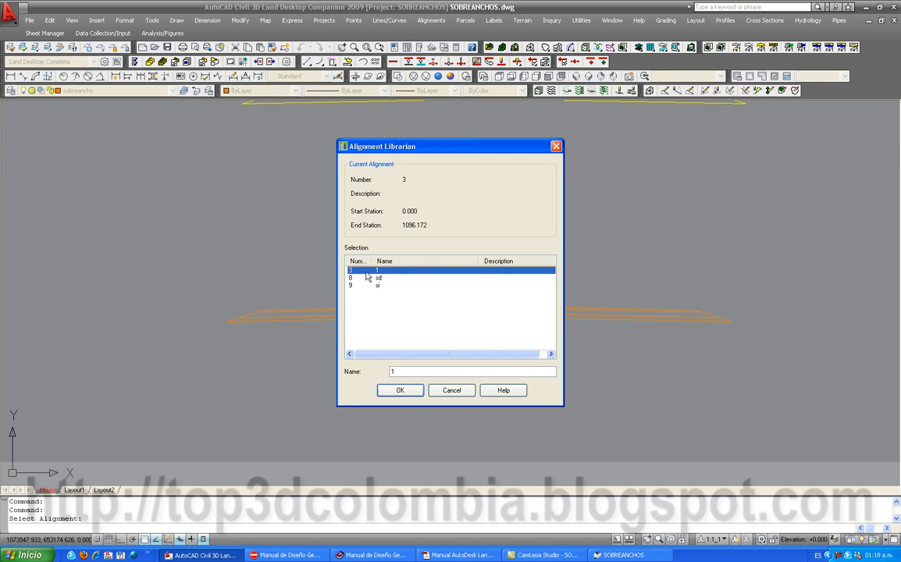
{"action": "left_click", "coordinate": [401, 391]}
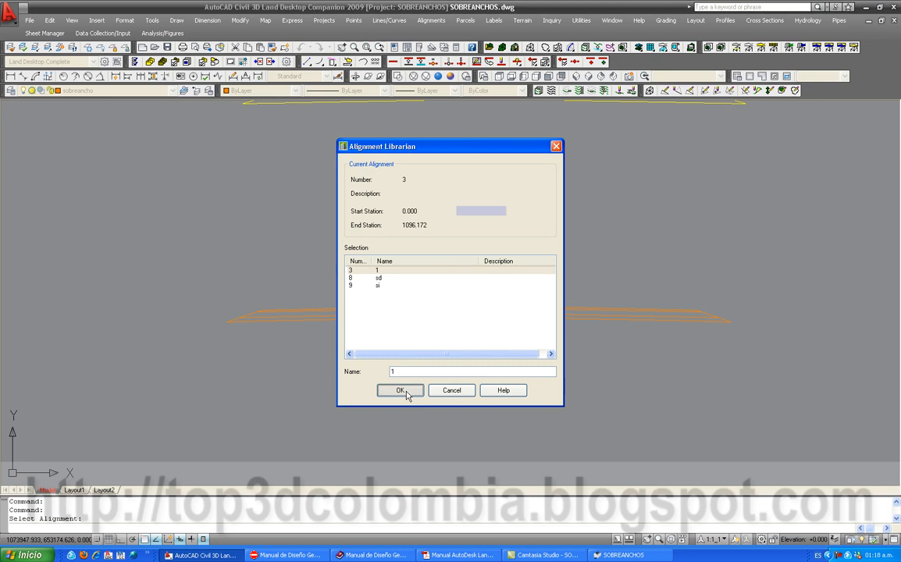
{"action": "scroll", "coordinate": [445, 200], "scroll_direction": "up", "scroll_amount": 3}
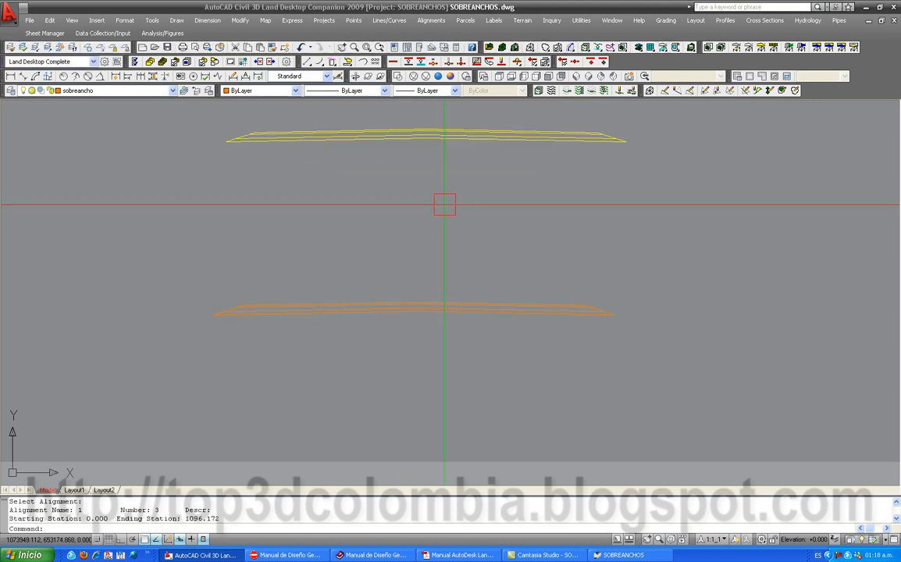
Edit the design control for stations 0.000 to 1096.172 and accept sobreancho as the control template.
{"action": "left_click", "coordinate": [763, 21]}
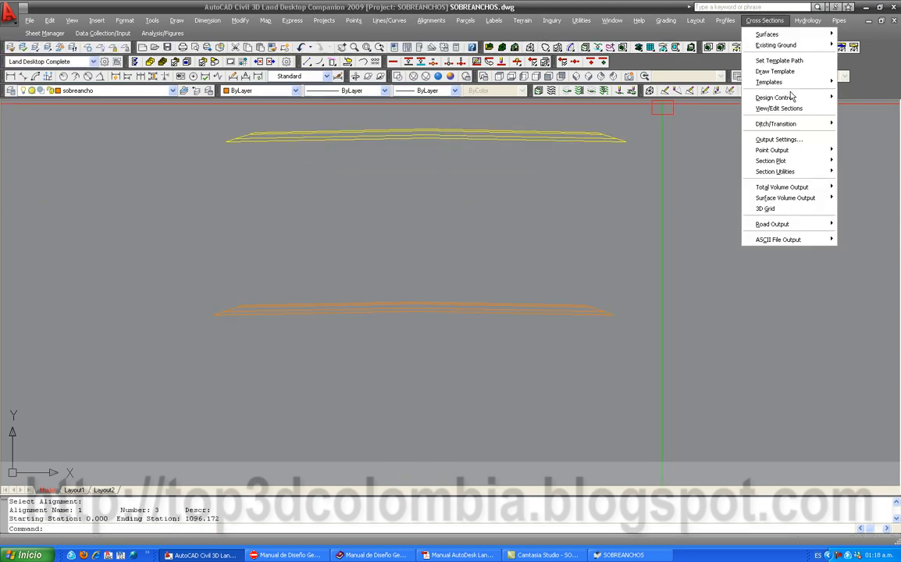
{"action": "mouse_move", "coordinate": [790, 99]}
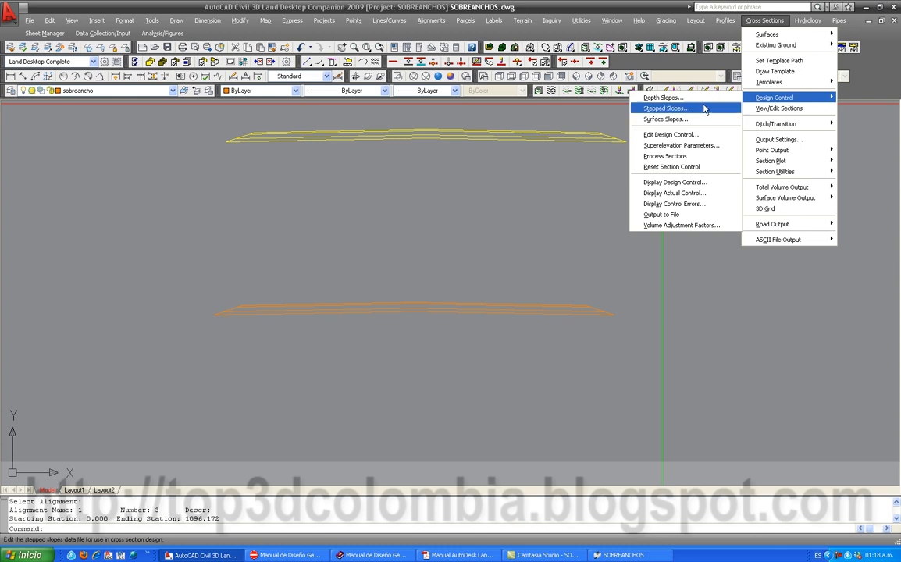
{"action": "left_click", "coordinate": [676, 135]}
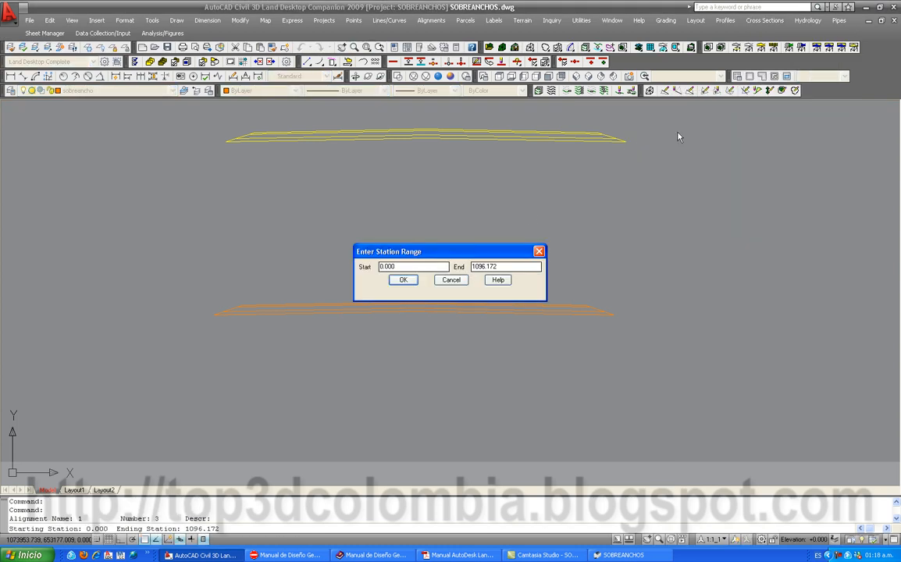
{"action": "left_click", "coordinate": [402, 280]}
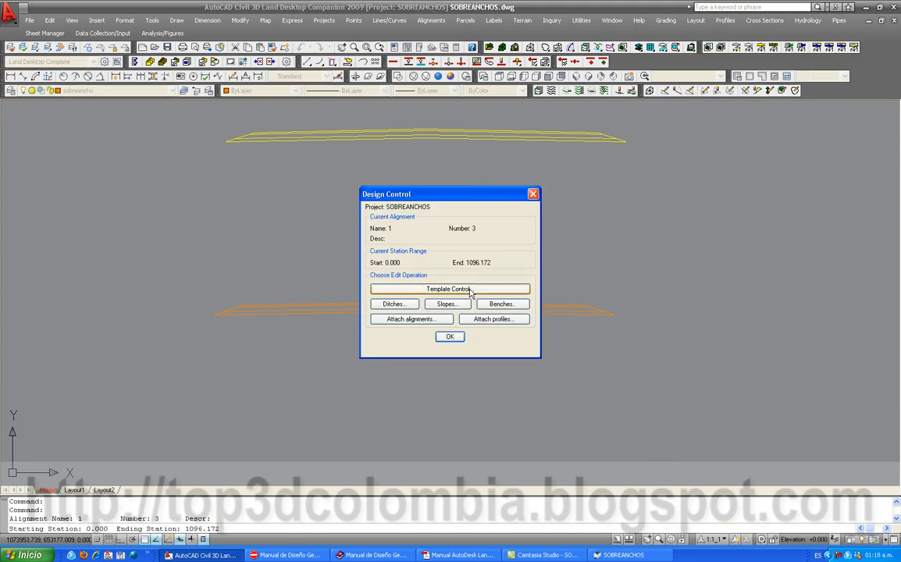
{"action": "left_click", "coordinate": [428, 289]}
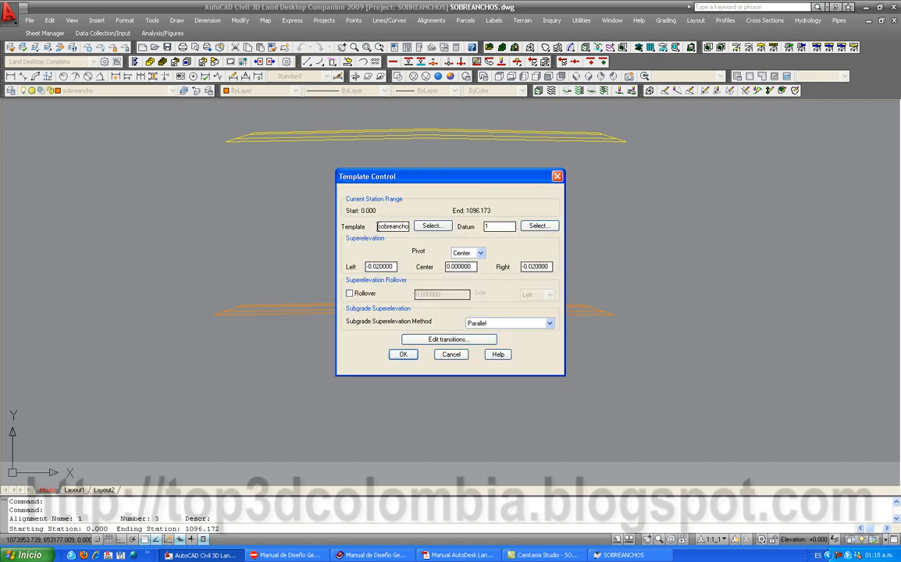
{"action": "double_click", "coordinate": [388, 225]}
{"action": "left_click", "coordinate": [403, 353]}
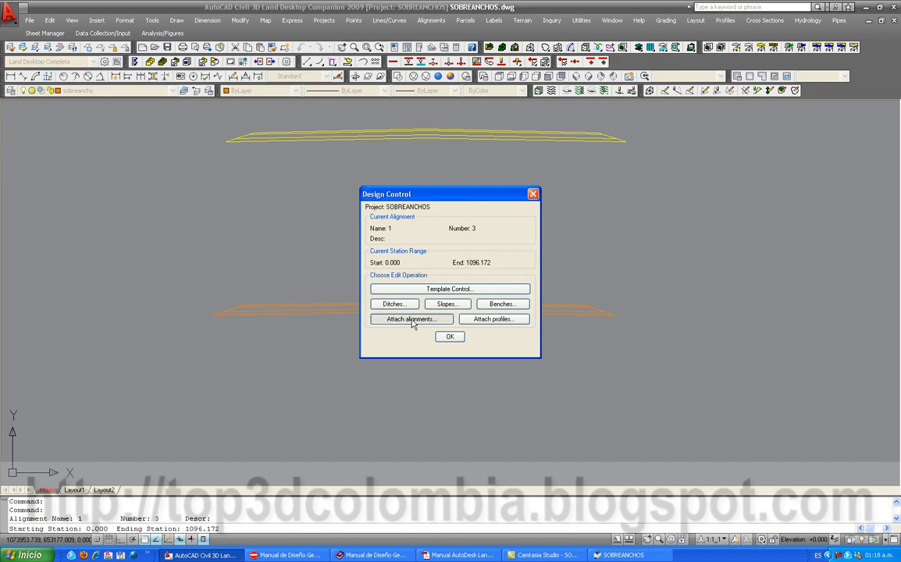
Attach the green left edge line near station 0+000 as the first left offset alignment.
{"action": "left_click", "coordinate": [412, 320]}
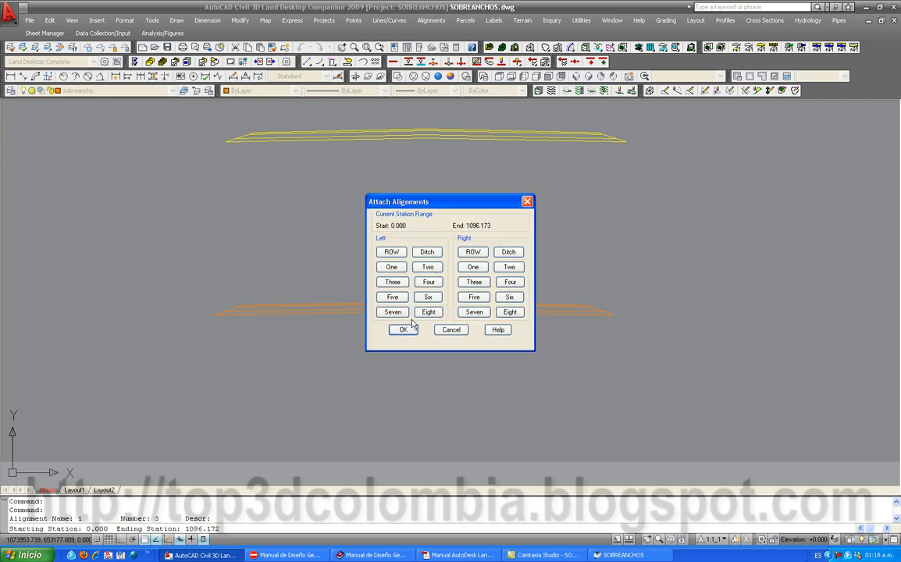
{"action": "left_click", "coordinate": [391, 267]}
{"action": "scroll", "coordinate": [497, 196], "scroll_direction": "down", "scroll_amount": 10}
{"action": "scroll", "coordinate": [420, 255], "scroll_direction": "down", "scroll_amount": 2}
{"action": "middle_click_drag", "start_coordinate": [115, 394], "coordinate": [338, 304]}
{"action": "scroll", "coordinate": [315, 311], "scroll_direction": "up", "scroll_amount": 12}
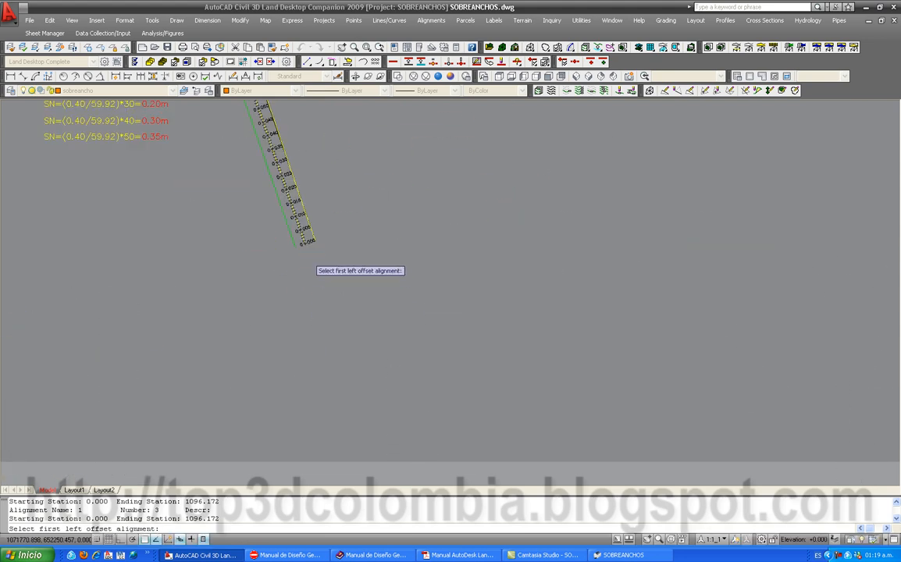
{"action": "left_click", "coordinate": [278, 236]}
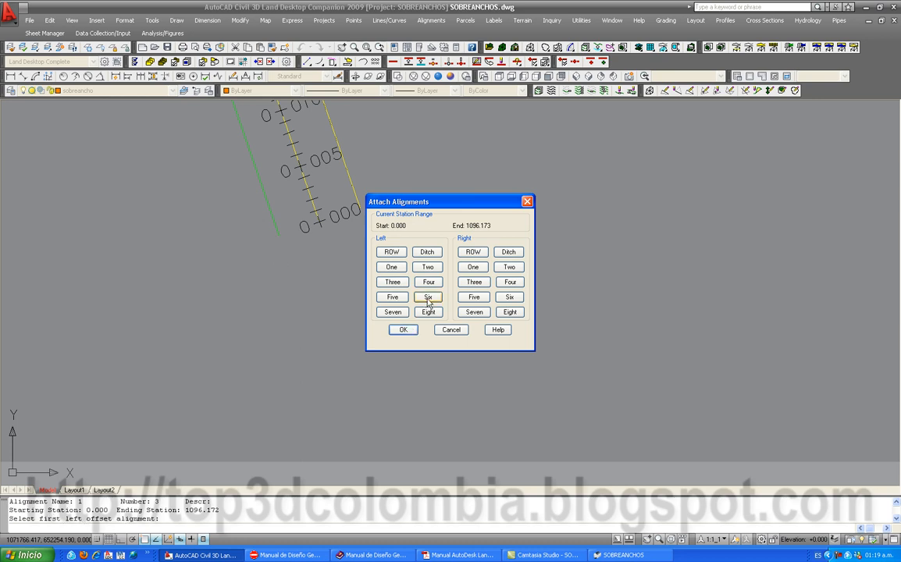
Attach the yellow right edge line near station 0+000 as the first right offset alignment, and confirm the attachments.
{"action": "left_click", "coordinate": [470, 271]}
{"action": "scroll", "coordinate": [369, 189], "scroll_direction": "up", "scroll_amount": 3}
{"action": "left_click", "coordinate": [340, 196]}
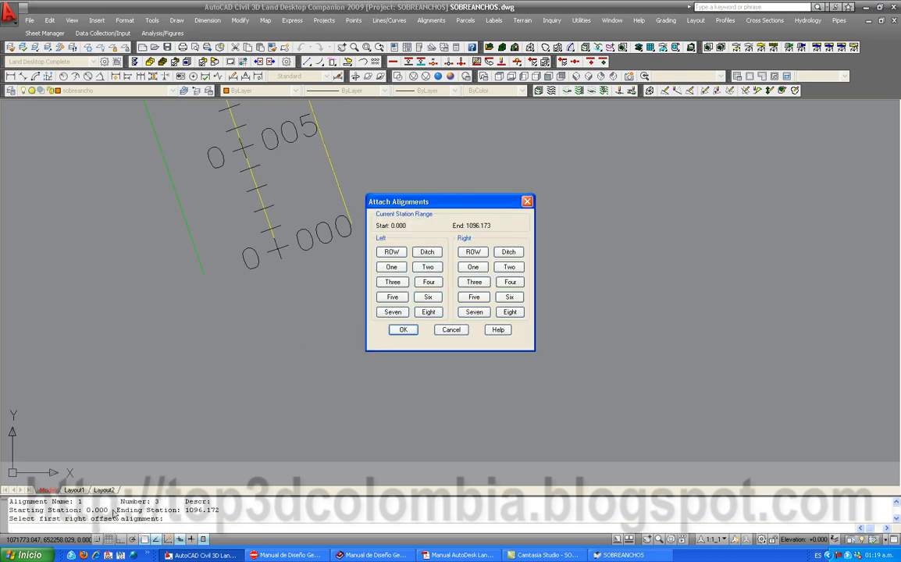
{"action": "left_click", "coordinate": [403, 330]}
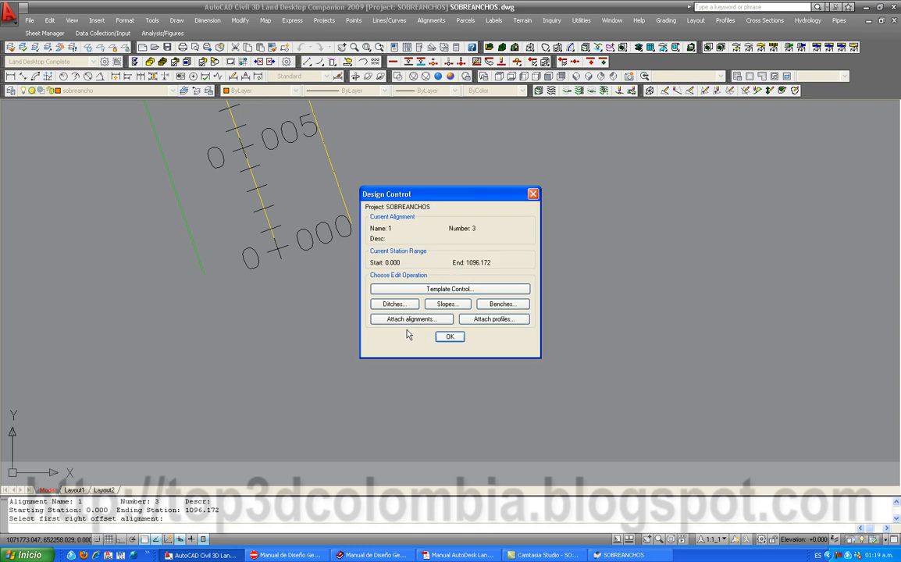
Accept the design control to process alignment 1's cross sections, and close the processing status.
{"action": "left_click", "coordinate": [450, 338]}
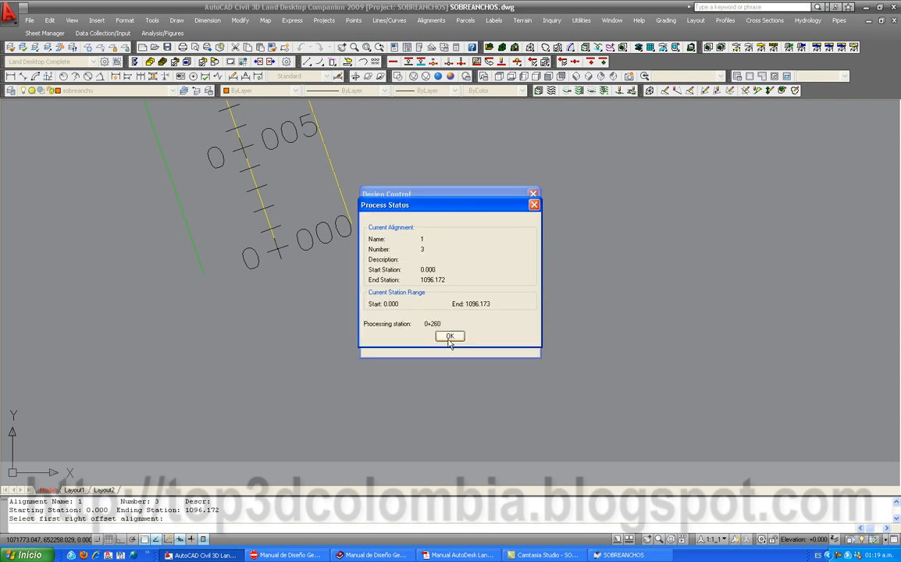
{"action": "left_click", "coordinate": [530, 279]}
{"action": "left_click", "coordinate": [450, 337]}
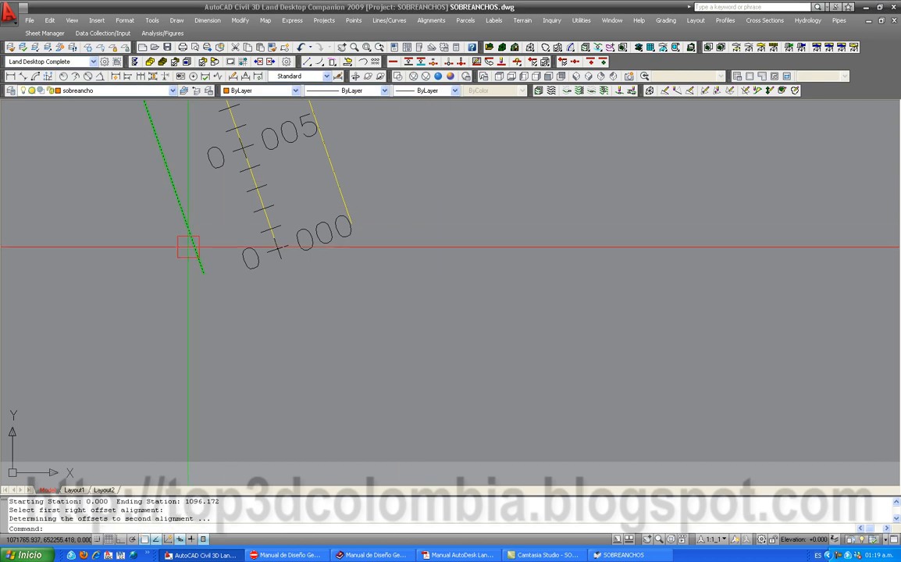
Make the green left edge line the current alignment and check its name in the command history.
{"action": "left_click", "coordinate": [432, 21]}
{"action": "left_click", "coordinate": [437, 32]}
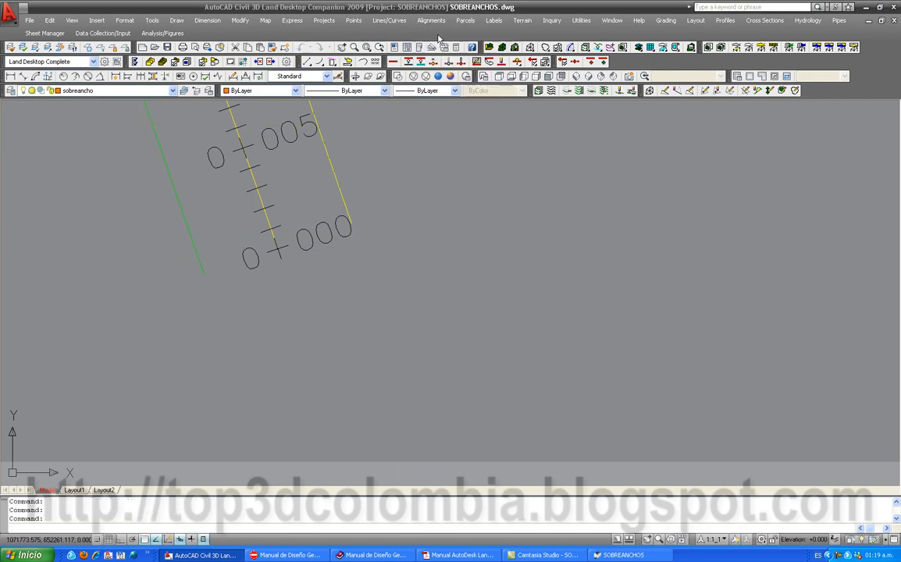
{"action": "left_click", "coordinate": [205, 271]}
{"action": "double_click", "coordinate": [83, 510]}
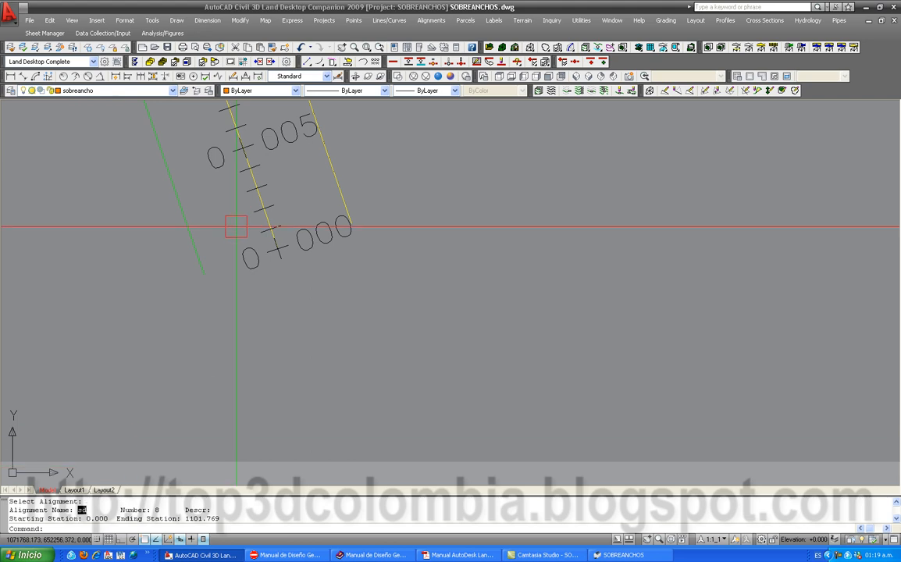
Make the yellow right edge line the current alignment and check its name in the command history.
{"action": "left_click", "coordinate": [431, 21]}
{"action": "left_click", "coordinate": [441, 35]}
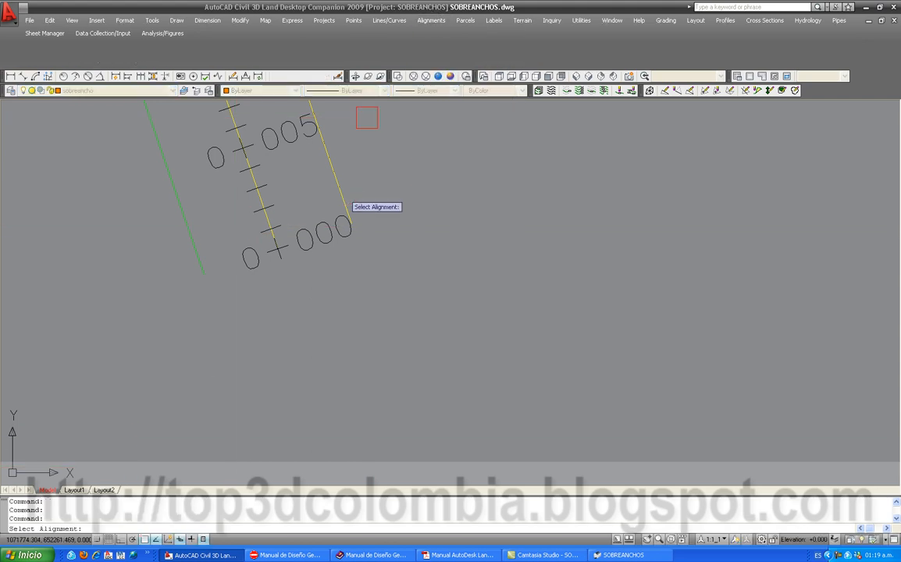
{"action": "left_click", "coordinate": [349, 210]}
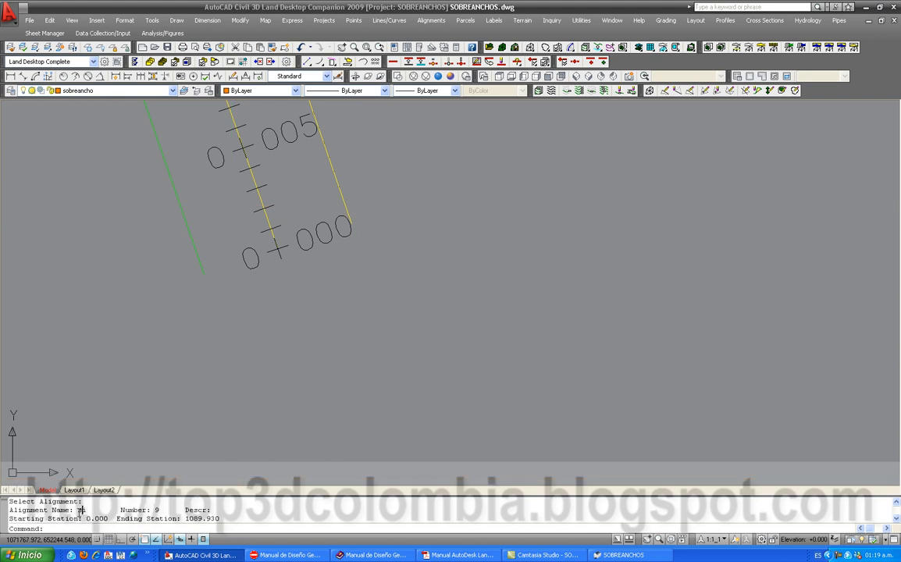
{"action": "left_click", "coordinate": [353, 394]}
{"action": "left_click", "coordinate": [205, 406]}
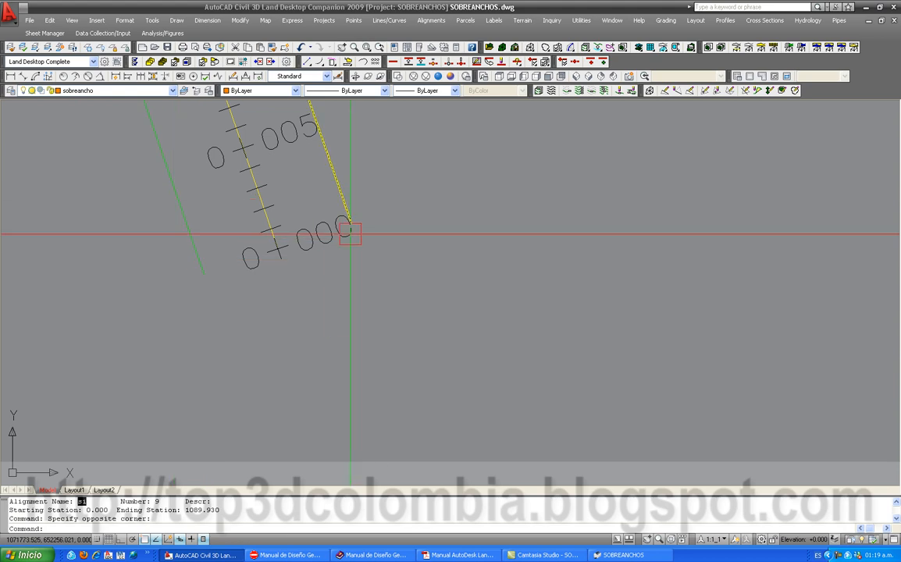
Try to edit the cross-section design control with si as the current alignment.
{"action": "scroll", "coordinate": [266, 323], "scroll_direction": "down", "scroll_amount": 3}
{"action": "scroll", "coordinate": [265, 320], "scroll_direction": "down", "scroll_amount": 14}
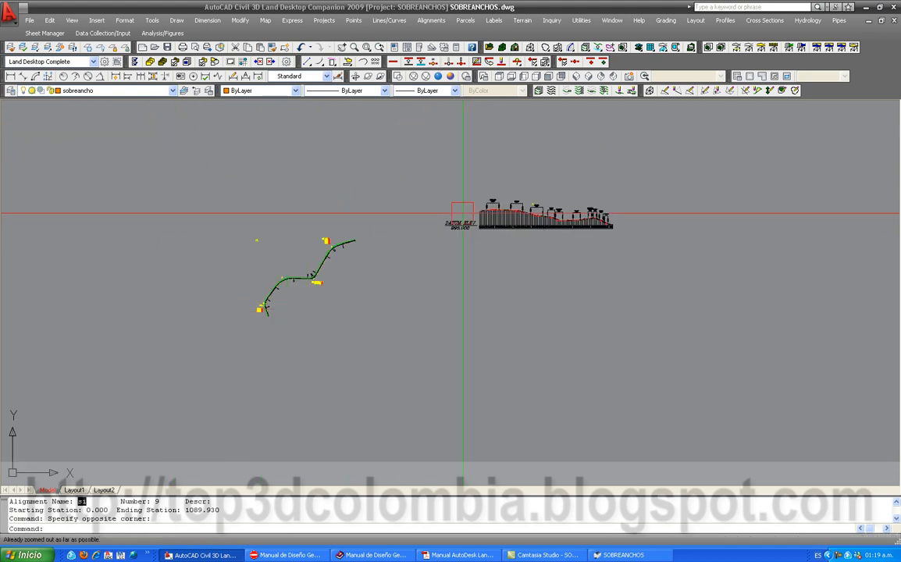
{"action": "scroll", "coordinate": [494, 205], "scroll_direction": "up", "scroll_amount": 6}
{"action": "scroll", "coordinate": [406, 211], "scroll_direction": "down", "scroll_amount": 6}
{"action": "scroll", "coordinate": [133, 387], "scroll_direction": "up", "scroll_amount": 10}
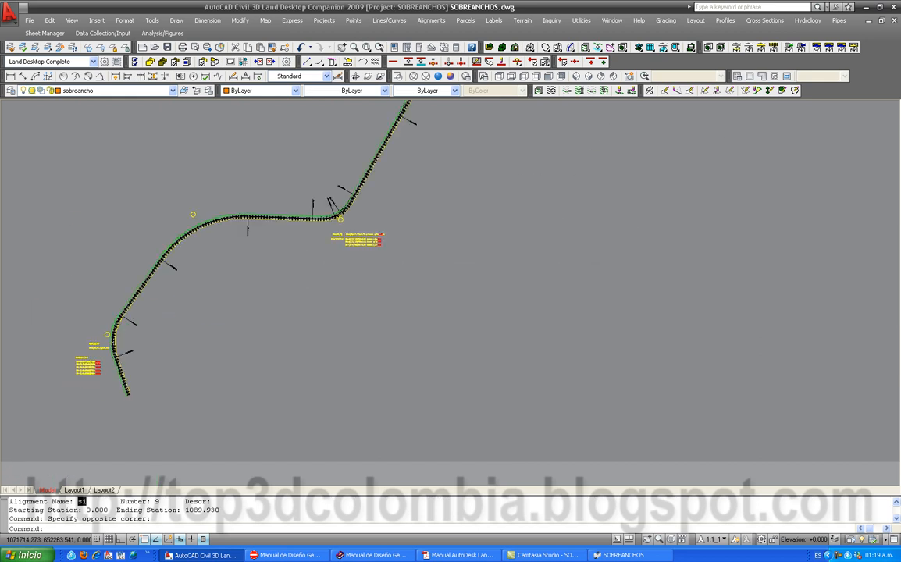
{"action": "left_click", "coordinate": [763, 22]}
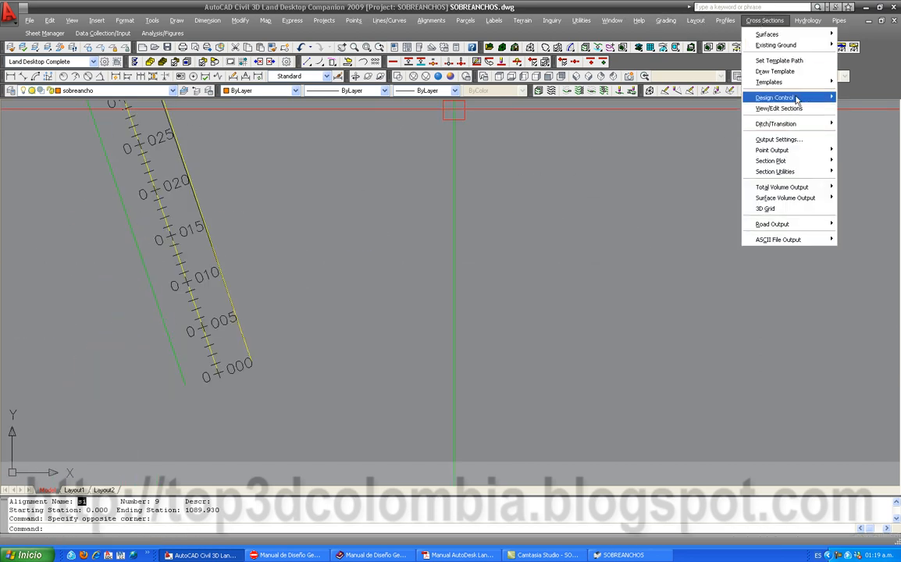
{"action": "mouse_move", "coordinate": [797, 99]}
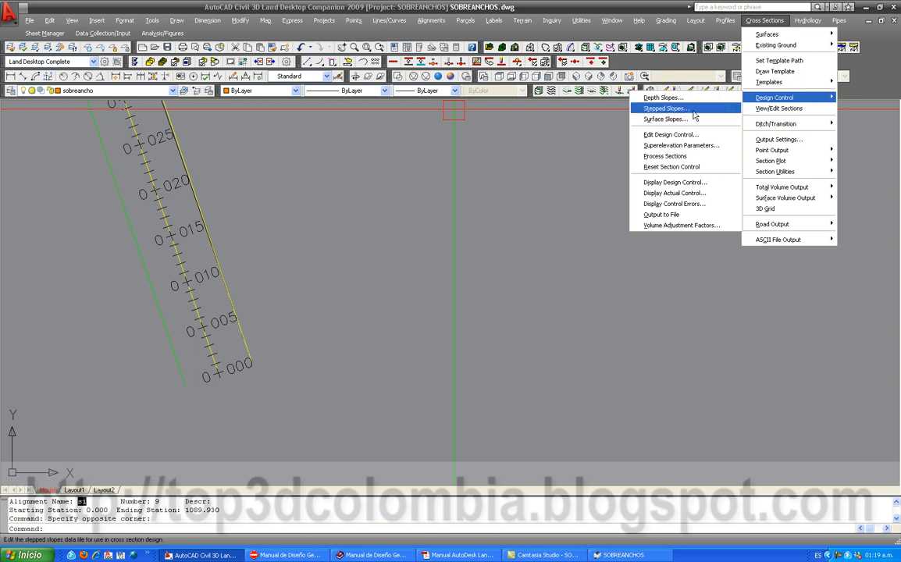
{"action": "left_click", "coordinate": [671, 135]}
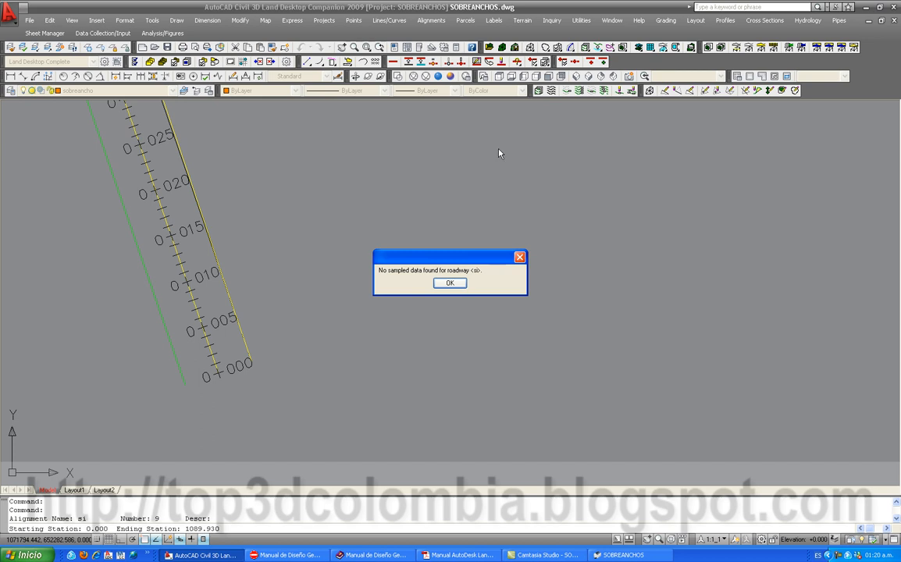
{"action": "left_click", "coordinate": [459, 283]}
Make alignment 1 the current alignment by choosing it from the Alignment Librarian.
{"action": "left_click", "coordinate": [432, 21]}
{"action": "left_click", "coordinate": [435, 33]}
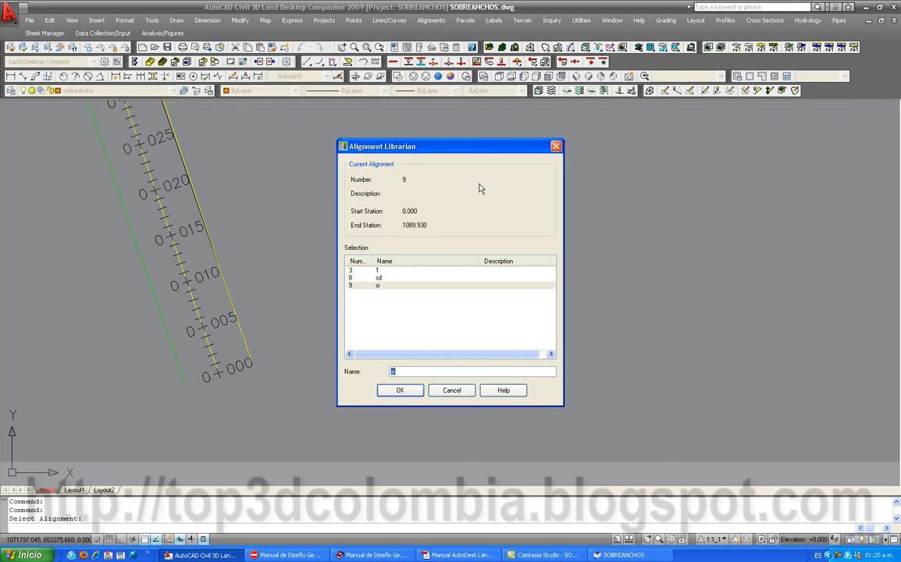
{"action": "left_click", "coordinate": [401, 271]}
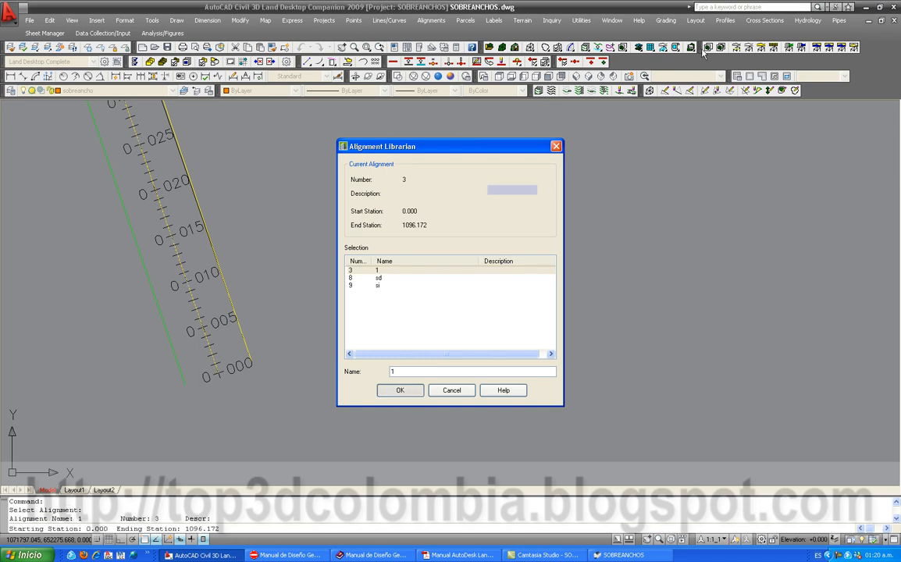
{"action": "key", "text": "Return"}
Edit the design control over stations 0.000 to 1096.172 and attach alignment sd as the first left offset alignment.
{"action": "left_click", "coordinate": [764, 20]}
{"action": "mouse_move", "coordinate": [780, 97]}
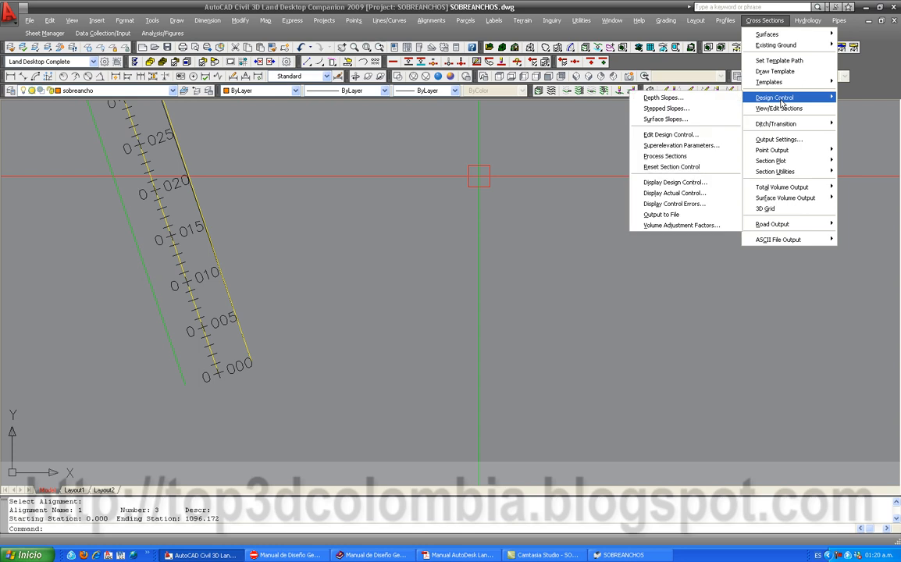
{"action": "left_click", "coordinate": [671, 134]}
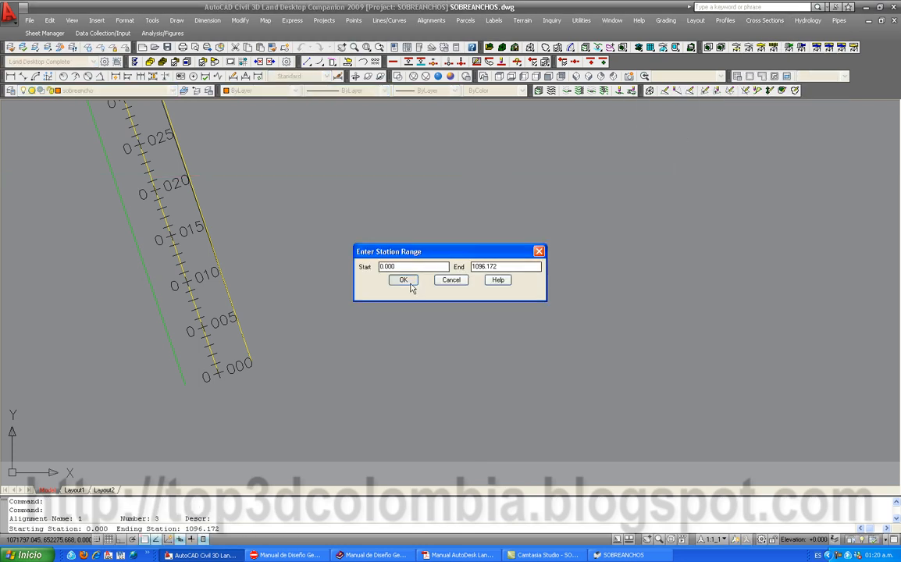
{"action": "left_click", "coordinate": [404, 280]}
{"action": "left_click", "coordinate": [412, 319]}
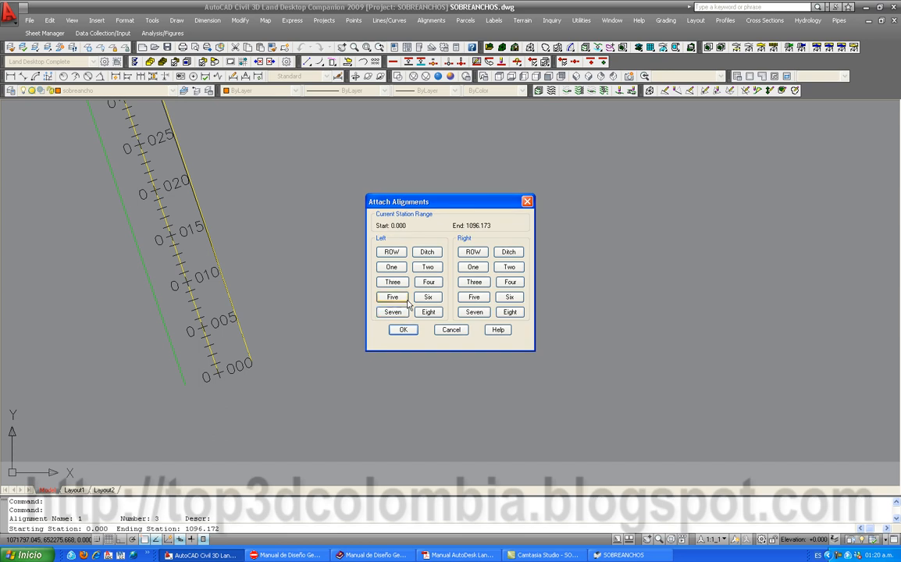
{"action": "left_click", "coordinate": [392, 266]}
{"action": "key", "text": "Return"}
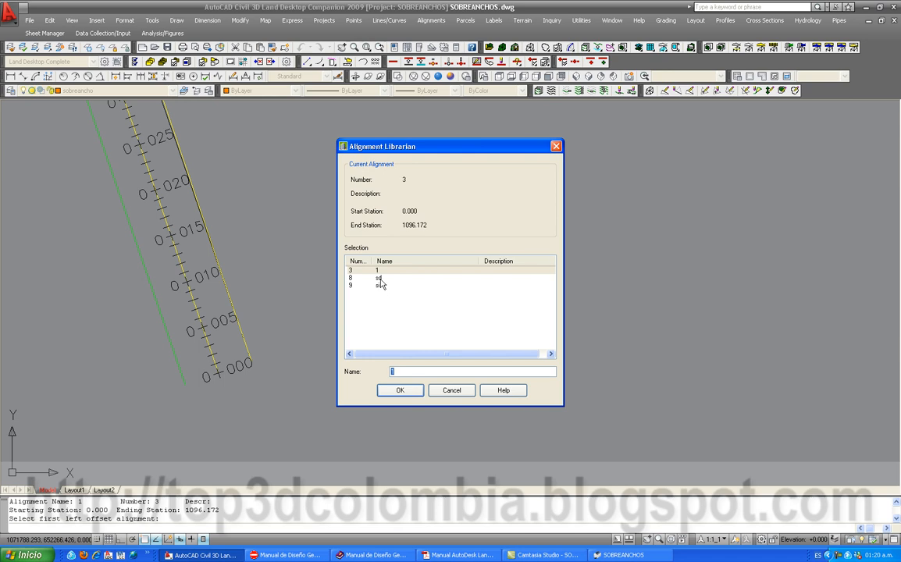
{"action": "left_click", "coordinate": [379, 278]}
{"action": "left_click", "coordinate": [416, 394]}
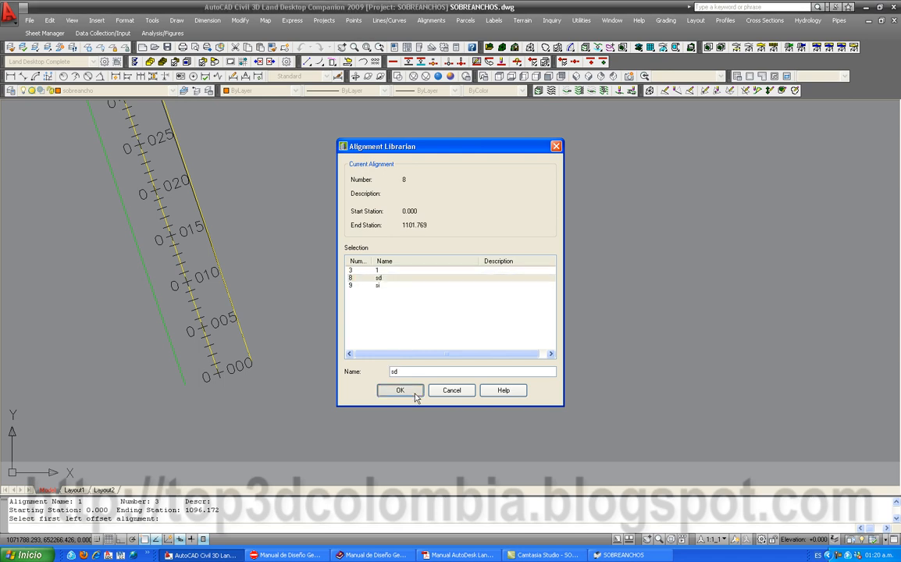
Attach alignment si as the first right offset alignment, and confirm the attachments.
{"action": "left_click", "coordinate": [473, 268]}
{"action": "key", "text": "Return"}
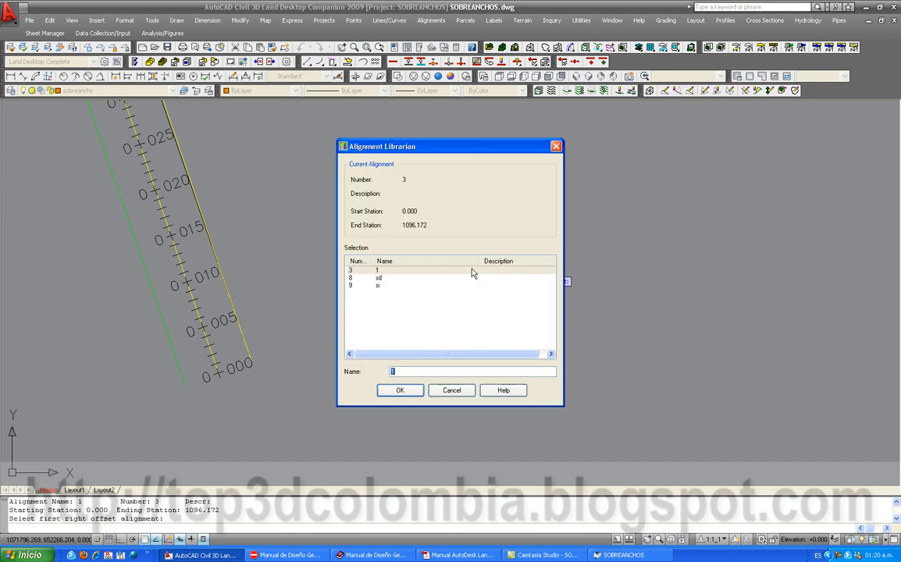
{"action": "left_click", "coordinate": [379, 286]}
{"action": "left_click", "coordinate": [413, 391]}
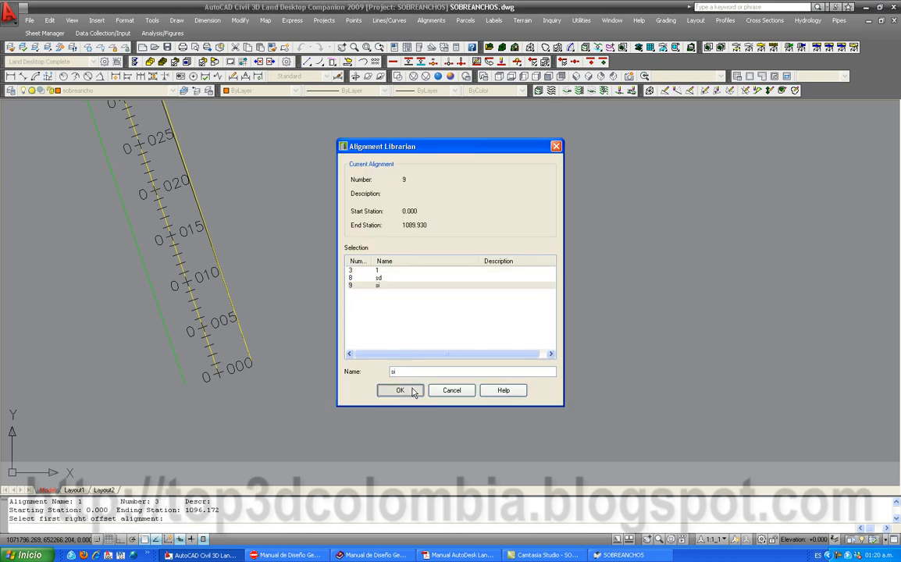
{"action": "left_click", "coordinate": [402, 329]}
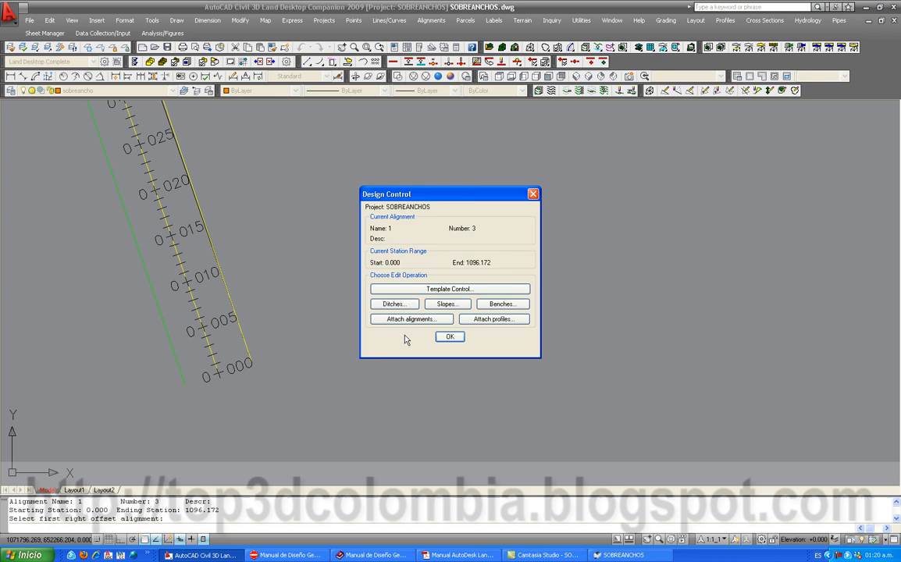
Accept the design control to process alignment 1 with the sd and si attachments, and close the processing status.
{"action": "left_click", "coordinate": [450, 338]}
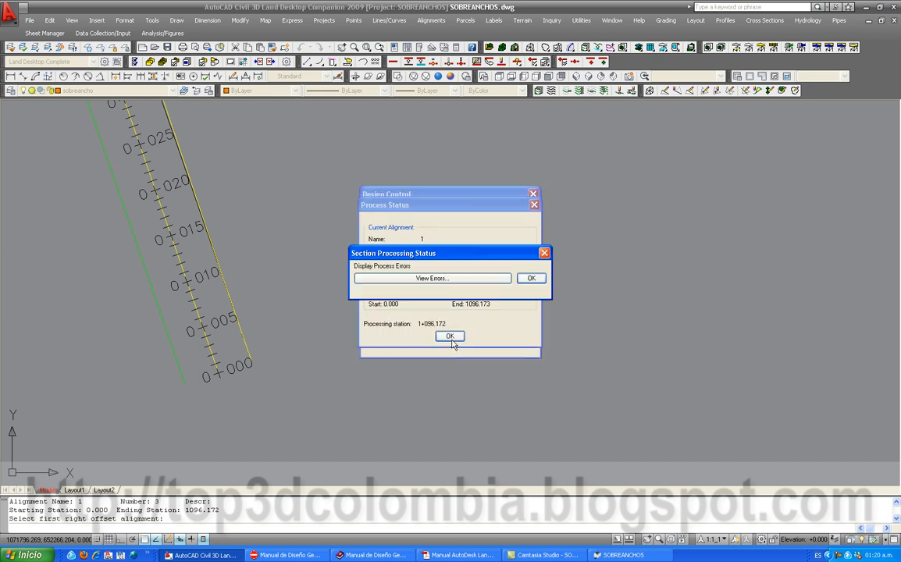
{"action": "left_click", "coordinate": [529, 279]}
{"action": "left_click", "coordinate": [459, 336]}
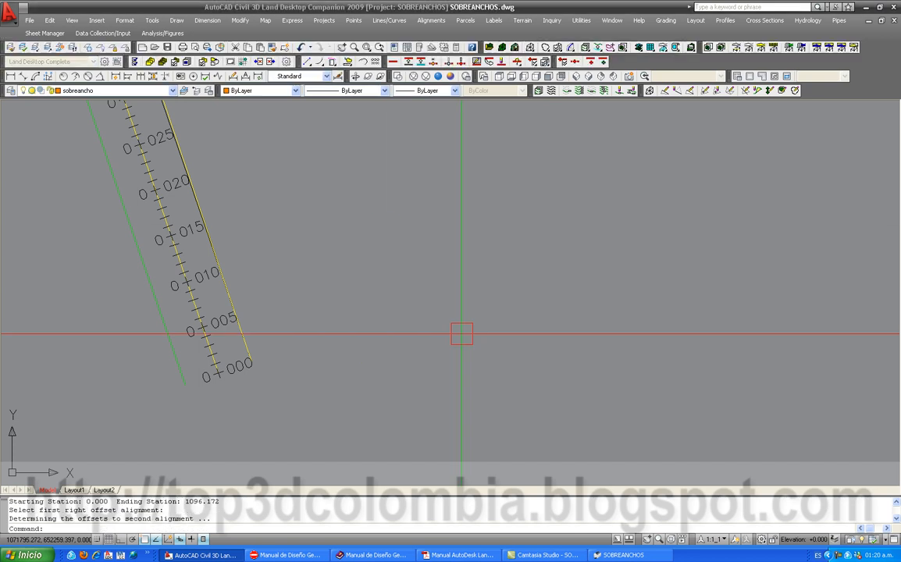
Examine the road plan from station 0+000 onward and the vertical curves of its profile.
{"action": "scroll", "coordinate": [301, 306], "scroll_direction": "down", "scroll_amount": 4}
{"action": "scroll", "coordinate": [234, 316], "scroll_direction": "up", "scroll_amount": 4}
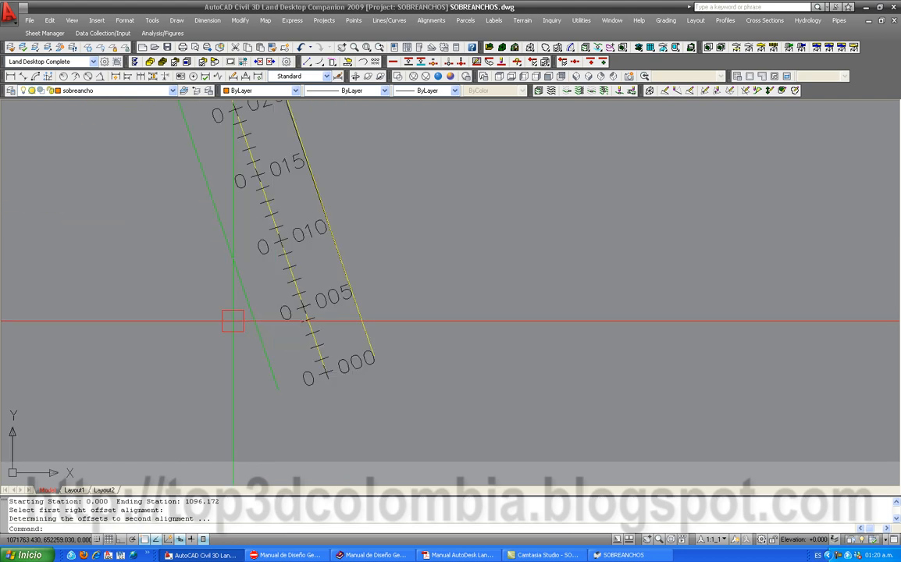
{"action": "scroll", "coordinate": [292, 322], "scroll_direction": "down", "scroll_amount": 3}
{"action": "scroll", "coordinate": [368, 261], "scroll_direction": "down", "scroll_amount": 5}
{"action": "scroll", "coordinate": [350, 317], "scroll_direction": "up", "scroll_amount": 2}
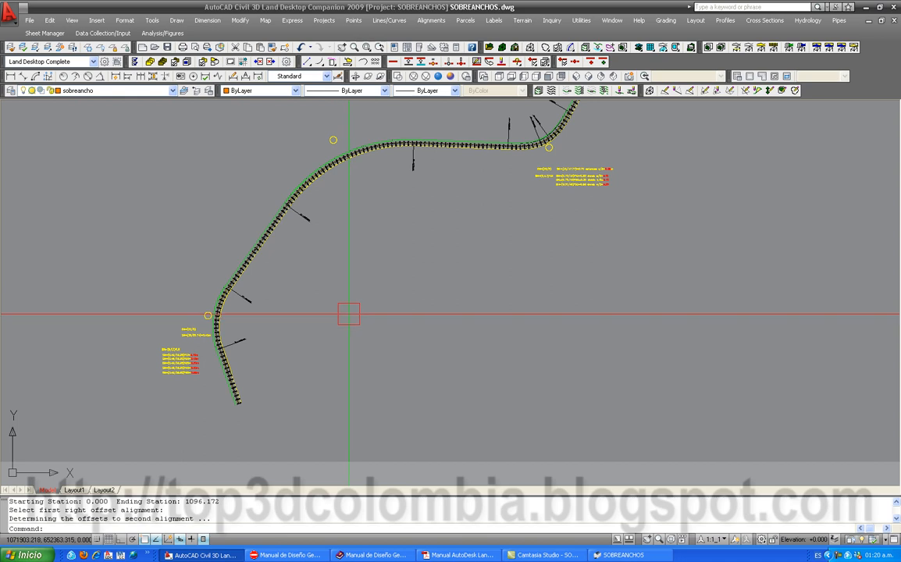
{"action": "scroll", "coordinate": [348, 314], "scroll_direction": "down", "scroll_amount": 6}
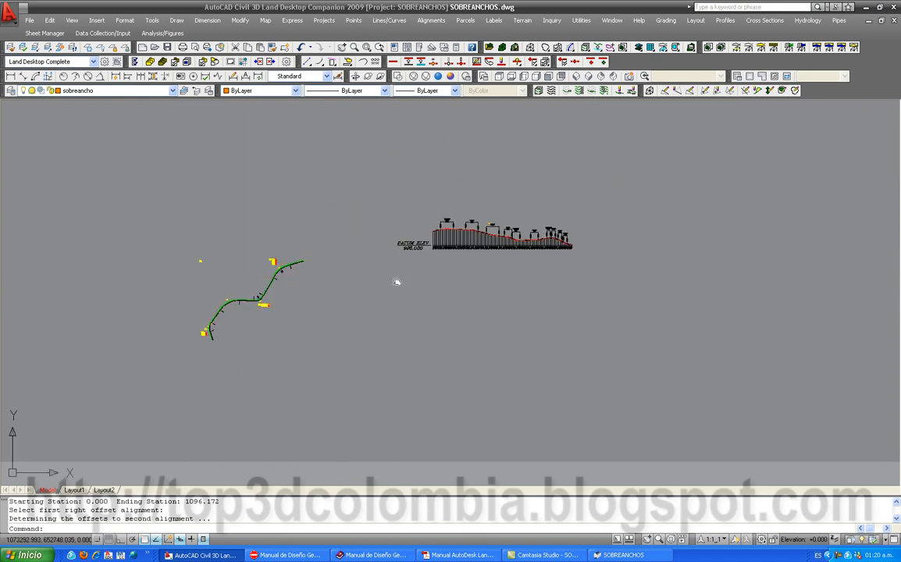
{"action": "scroll", "coordinate": [445, 219], "scroll_direction": "up", "scroll_amount": 5}
{"action": "scroll", "coordinate": [293, 300], "scroll_direction": "down", "scroll_amount": 4}
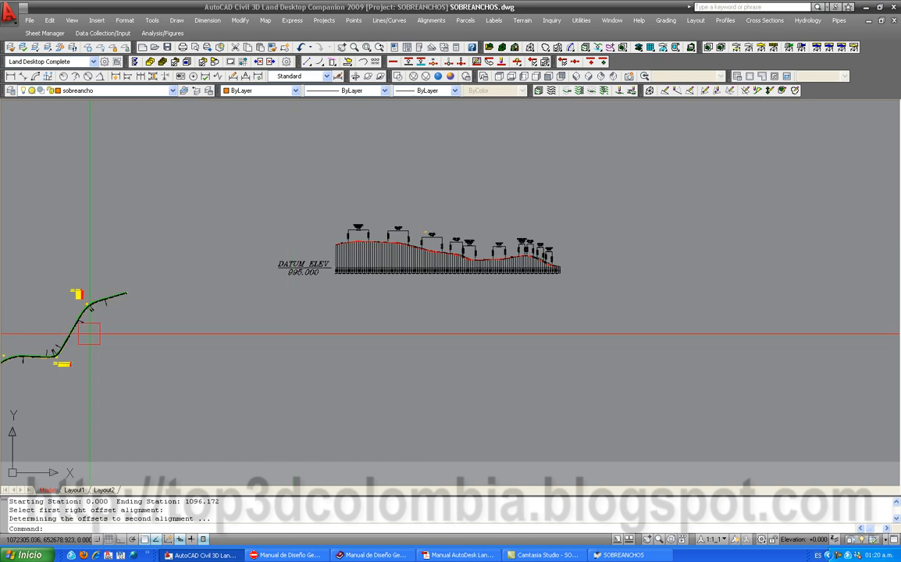
{"action": "scroll", "coordinate": [432, 225], "scroll_direction": "up", "scroll_amount": 3}
{"action": "mouse_move", "coordinate": [124, 358]}
{"action": "middle_mouse_down"}
{"action": "mouse_move", "coordinate": [381, 266]}
{"action": "mouse_move", "coordinate": [272, 308]}
{"action": "middle_mouse_up"}
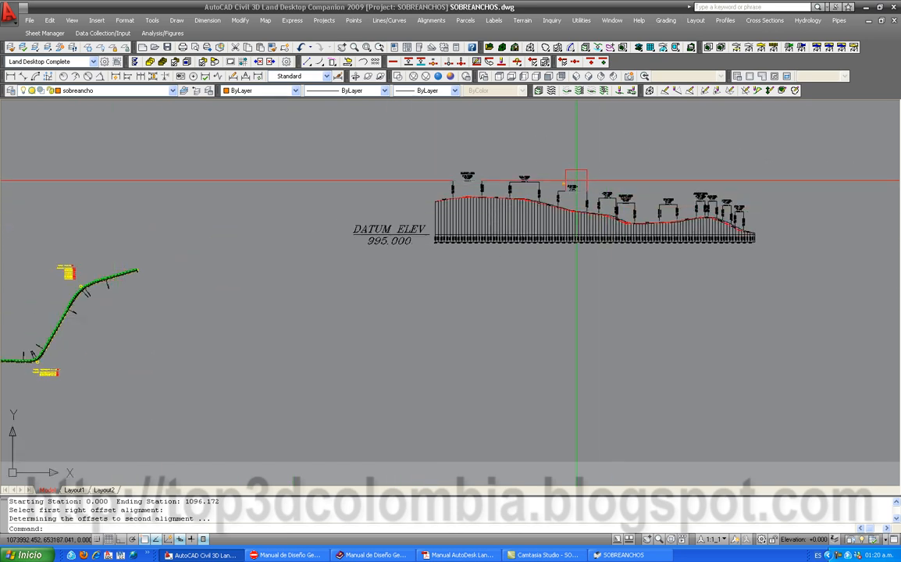
{"action": "scroll", "coordinate": [607, 186], "scroll_direction": "up", "scroll_amount": 2}
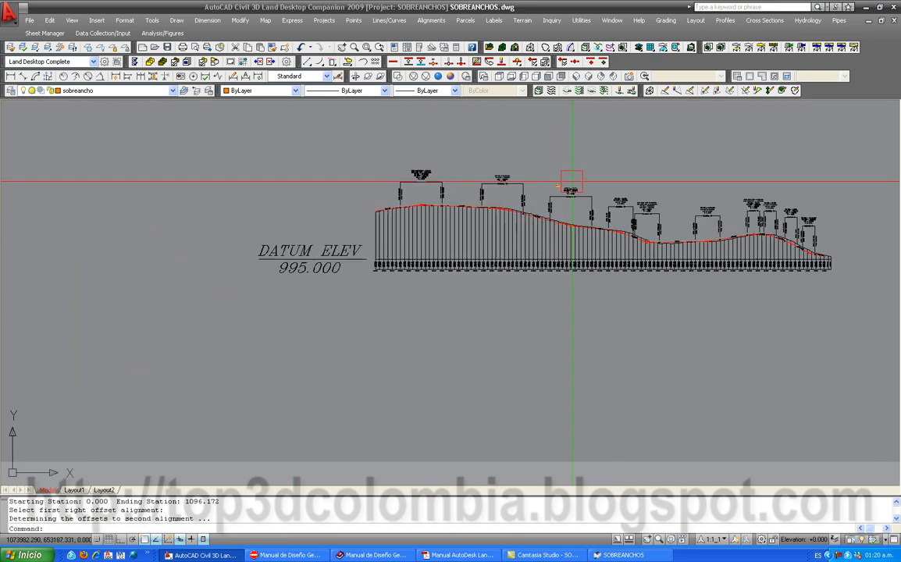
{"action": "right_click", "coordinate": [838, 556]}
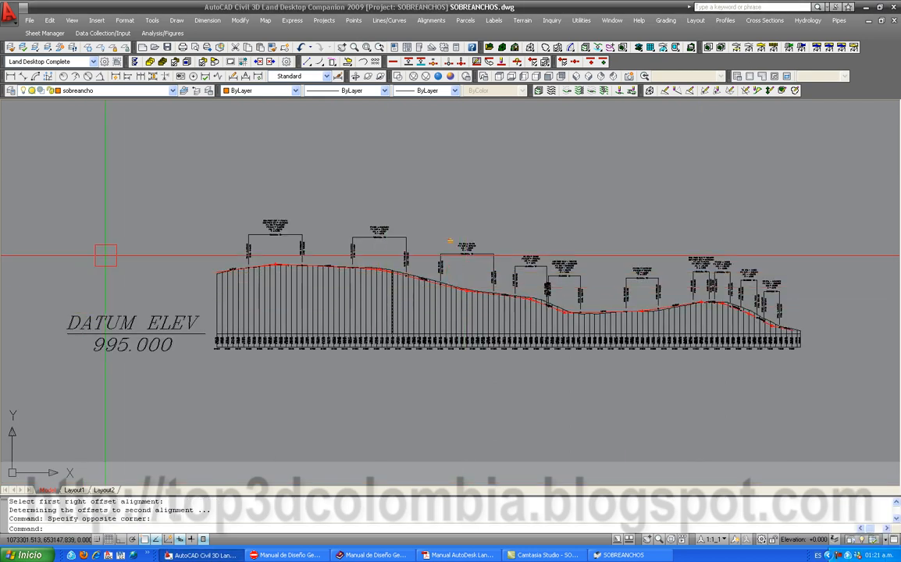
{"action": "scroll", "coordinate": [441, 243], "scroll_direction": "up", "scroll_amount": 3}
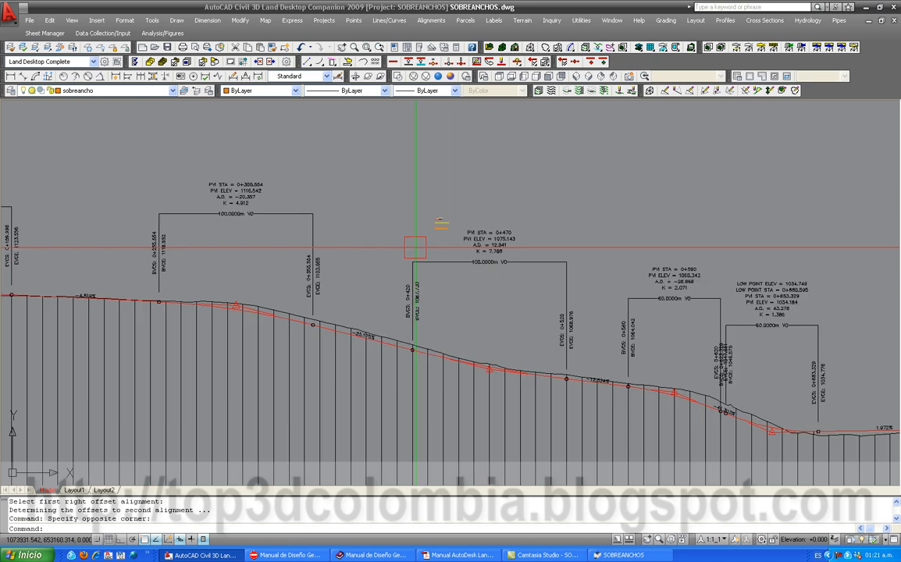
Process alignment 1's cross sections again over stations 0.000 to 1096.172, and close the processing status.
{"action": "left_click", "coordinate": [773, 23]}
{"action": "mouse_move", "coordinate": [779, 46]}
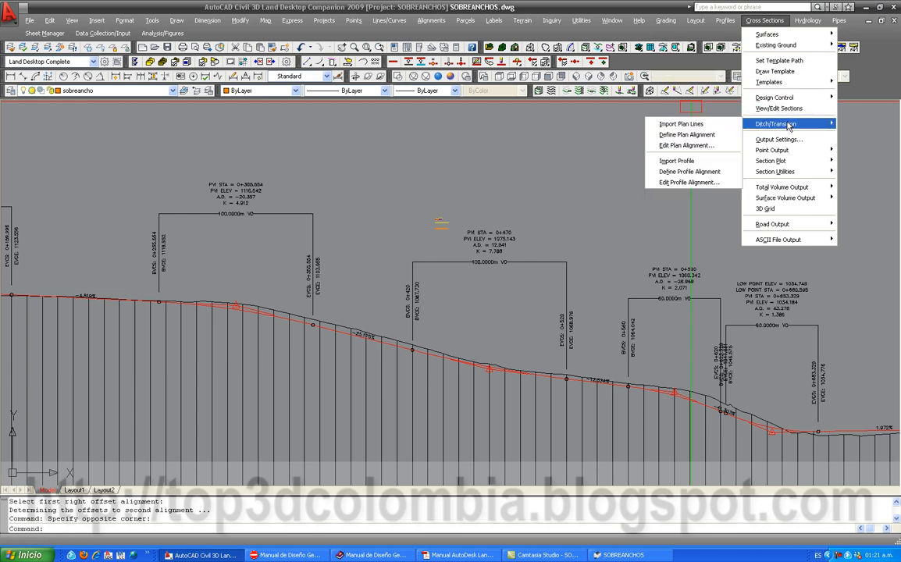
{"action": "mouse_move", "coordinate": [777, 98]}
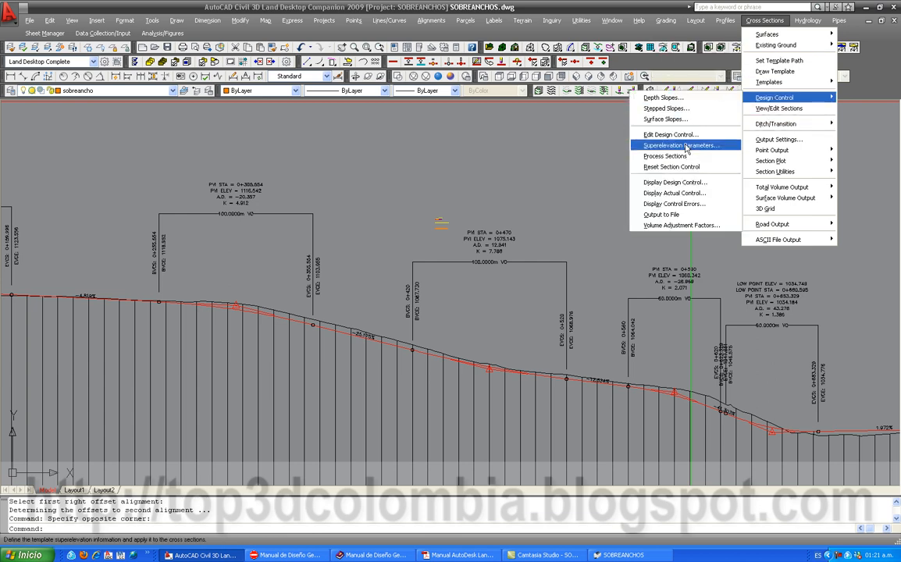
{"action": "left_click", "coordinate": [677, 156]}
{"action": "left_click", "coordinate": [403, 282]}
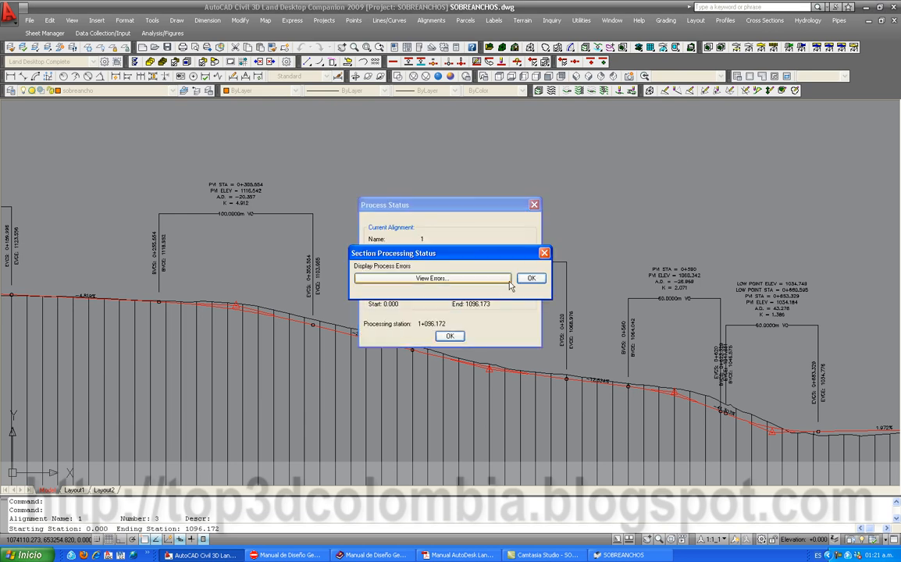
{"action": "left_click", "coordinate": [525, 280]}
{"action": "left_click", "coordinate": [451, 336]}
{"action": "scroll", "coordinate": [284, 271], "scroll_direction": "down", "scroll_amount": 6}
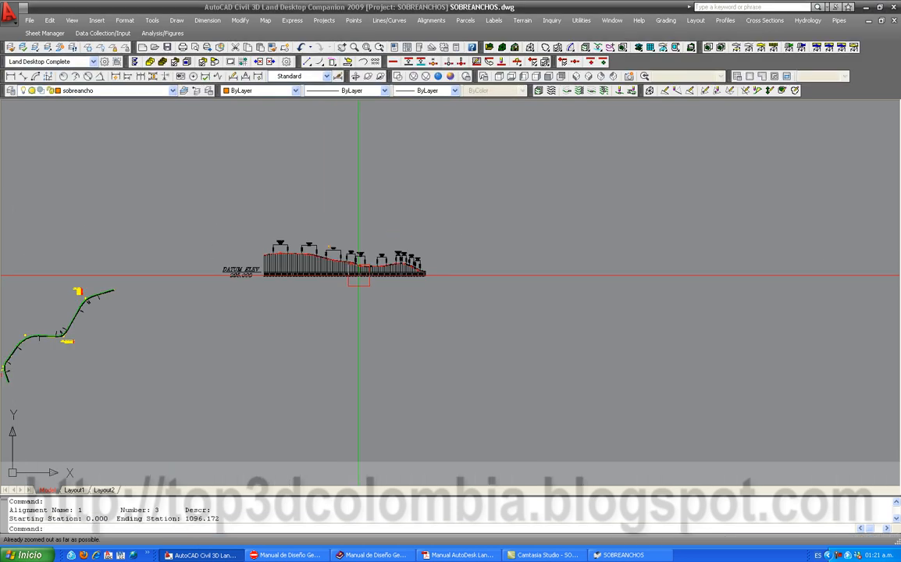
{"action": "scroll", "coordinate": [228, 273], "scroll_direction": "up", "scroll_amount": 2}
{"action": "middle_click_drag", "start_coordinate": [281, 271], "coordinate": [463, 260]}
{"action": "left_click", "coordinate": [589, 22]}
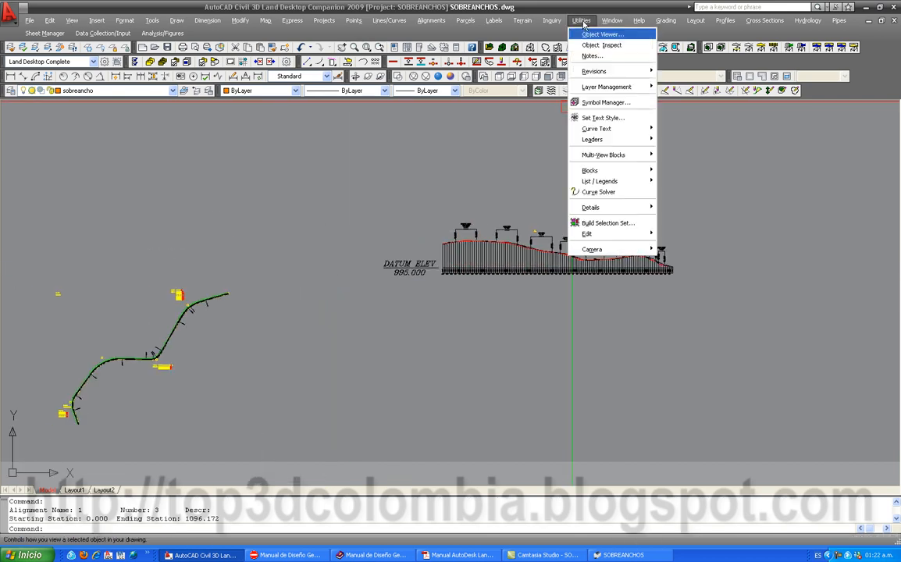
{"action": "left_click", "coordinate": [546, 99]}
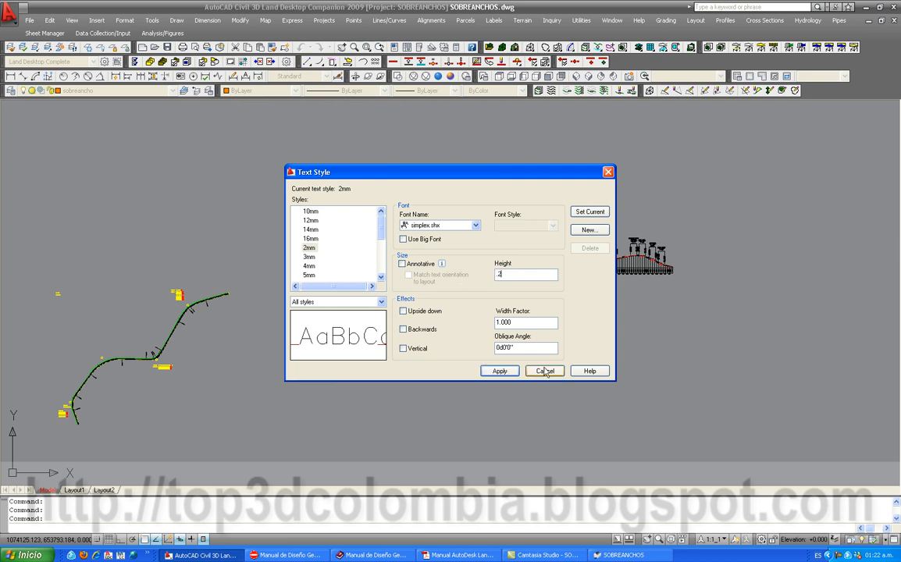
{"action": "left_click", "coordinate": [545, 370]}
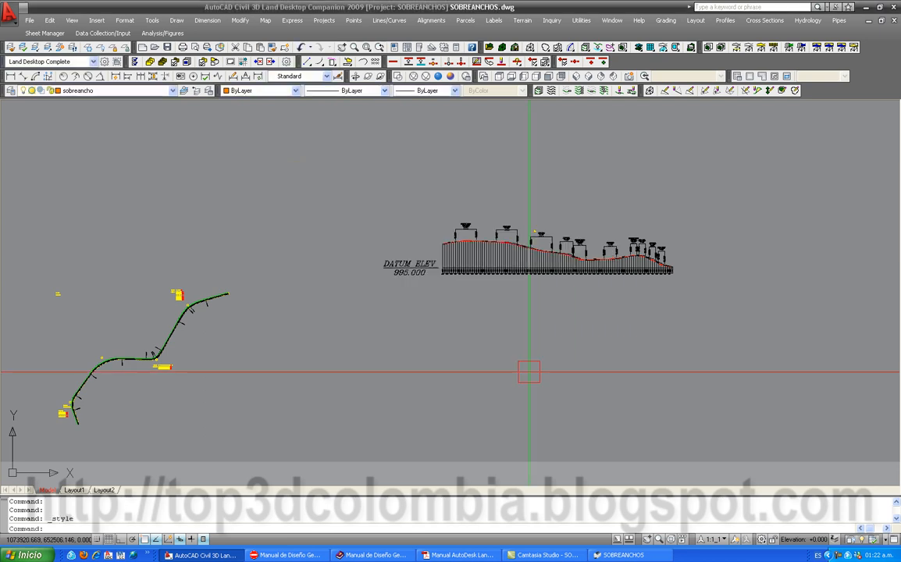
Plot all of alignment 1's cross sections from station 0.000 to 1096.172, with the sheet origin just past the profile's end.
{"action": "left_click", "coordinate": [761, 21]}
{"action": "mouse_move", "coordinate": [772, 160]}
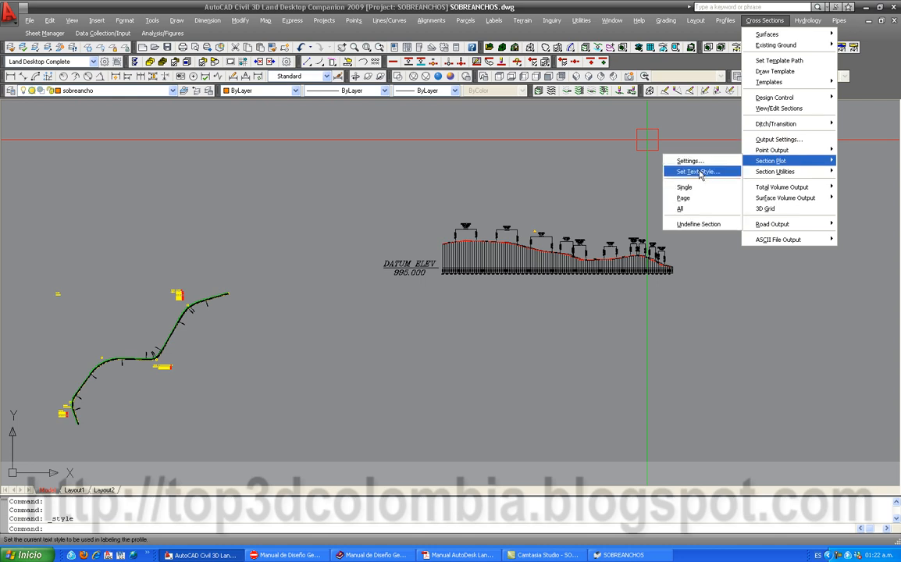
{"action": "left_click", "coordinate": [681, 208]}
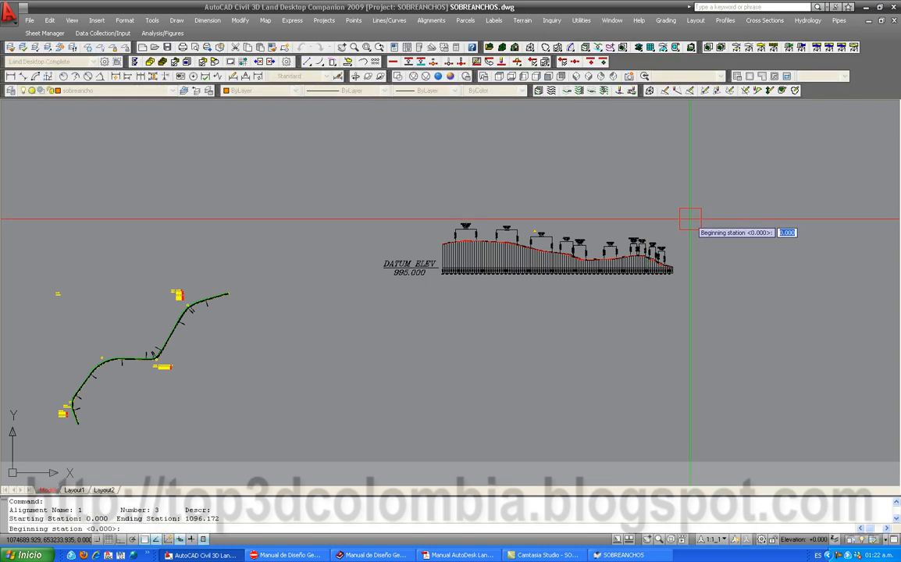
{"action": "key", "text": "Return"}
{"action": "key", "text": "Return"}
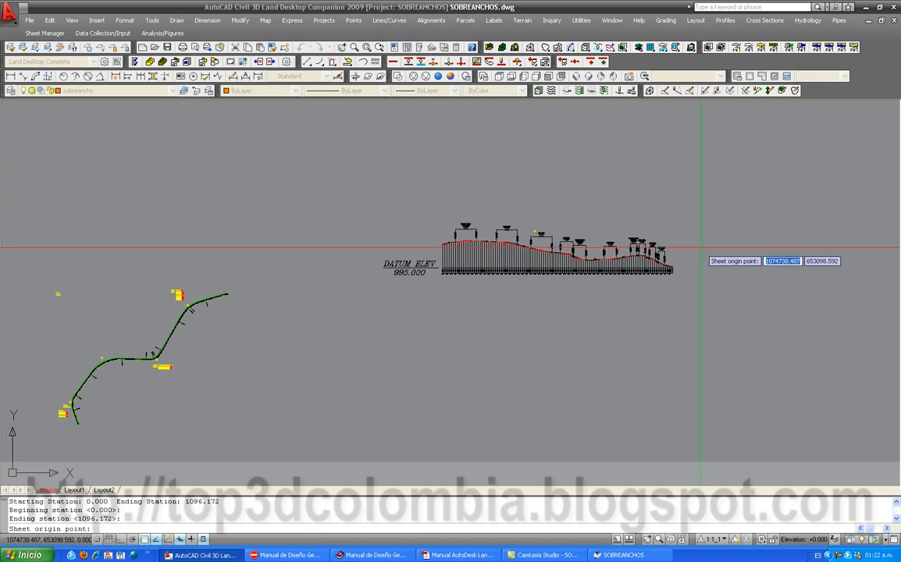
{"action": "left_click", "coordinate": [704, 275]}
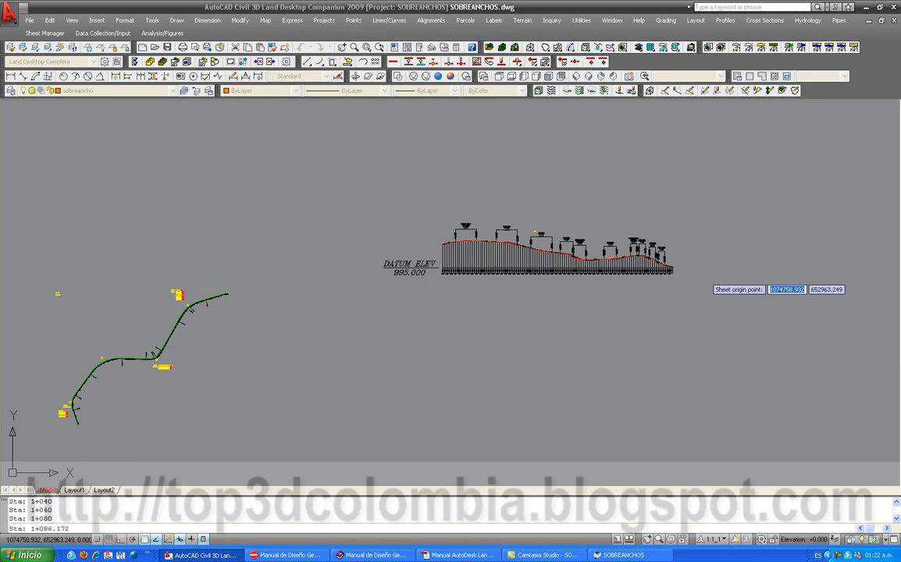
{"action": "left_click", "coordinate": [705, 277]}
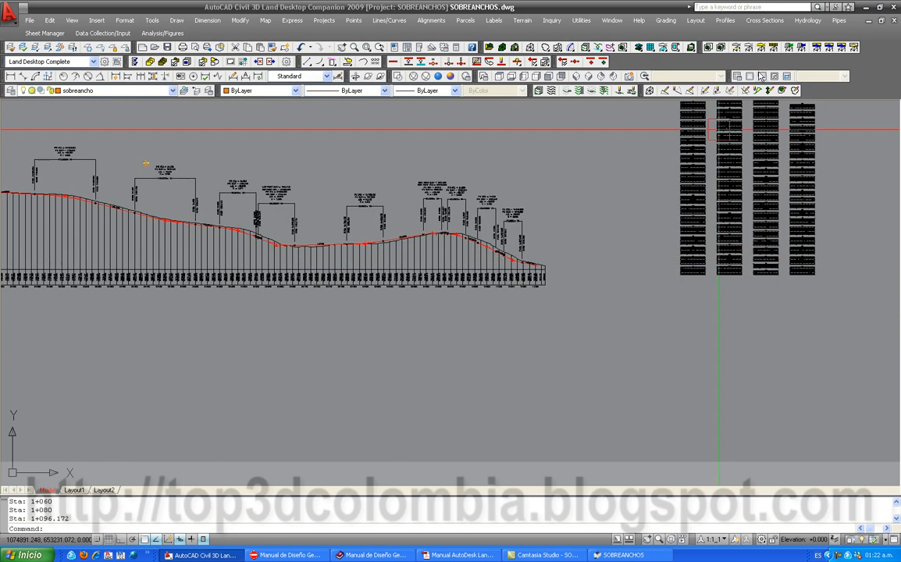
Split the model display into two vertical viewports.
{"action": "left_click", "coordinate": [737, 76]}
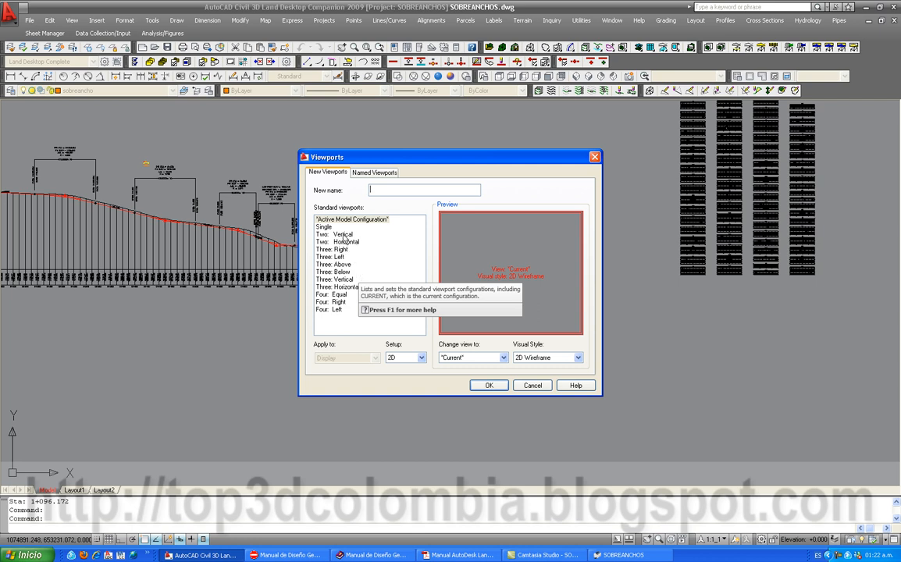
{"action": "left_click", "coordinate": [344, 234]}
{"action": "left_click", "coordinate": [488, 386]}
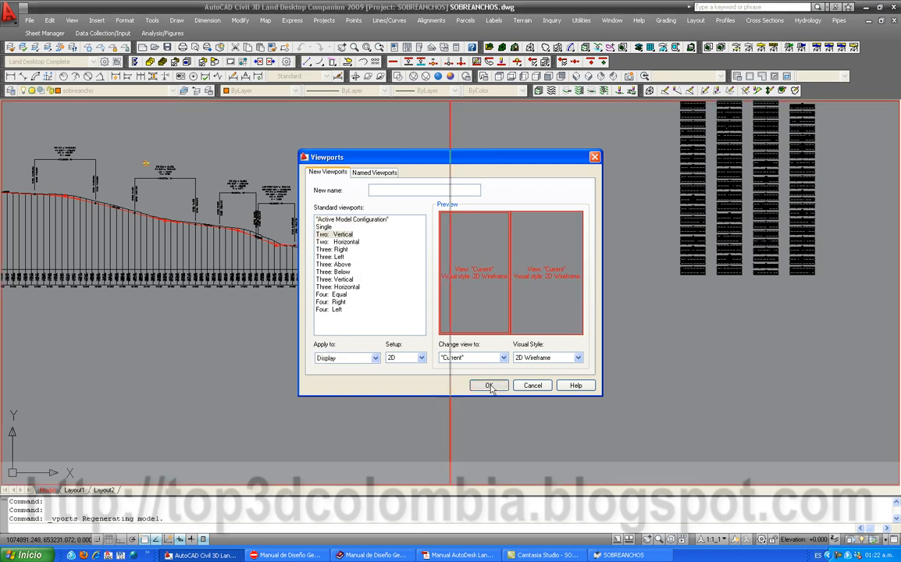
Show the plan around station 0+070 in one viewport and the plotted cross sections in the other.
{"action": "middle_click_drag", "start_coordinate": [722, 360], "coordinate": [656, 346]}
{"action": "scroll", "coordinate": [628, 345], "scroll_direction": "up", "scroll_amount": 10}
{"action": "left_click", "coordinate": [293, 323]}
{"action": "scroll", "coordinate": [293, 323], "scroll_direction": "down", "scroll_amount": 5}
{"action": "scroll", "coordinate": [315, 282], "scroll_direction": "up", "scroll_amount": 10}
{"action": "middle_click_drag", "start_coordinate": [347, 230], "coordinate": [253, 325]}
{"action": "scroll", "coordinate": [301, 306], "scroll_direction": "up", "scroll_amount": 8}
{"action": "left_click", "coordinate": [683, 304]}
{"action": "middle_click_drag", "start_coordinate": [713, 205], "coordinate": [649, 295]}
{"action": "scroll", "coordinate": [619, 251], "scroll_direction": "up", "scroll_amount": 7}
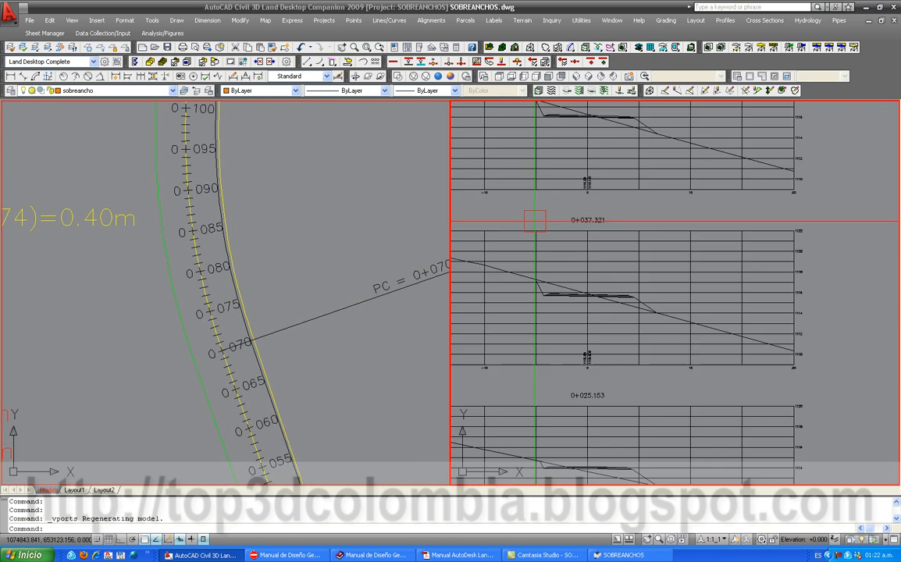
Look through the plotted cross sections to find station 0+070.001 and examine its roadway.
{"action": "scroll", "coordinate": [534, 221], "scroll_direction": "down", "scroll_amount": 8}
{"action": "scroll", "coordinate": [571, 291], "scroll_direction": "up", "scroll_amount": 8}
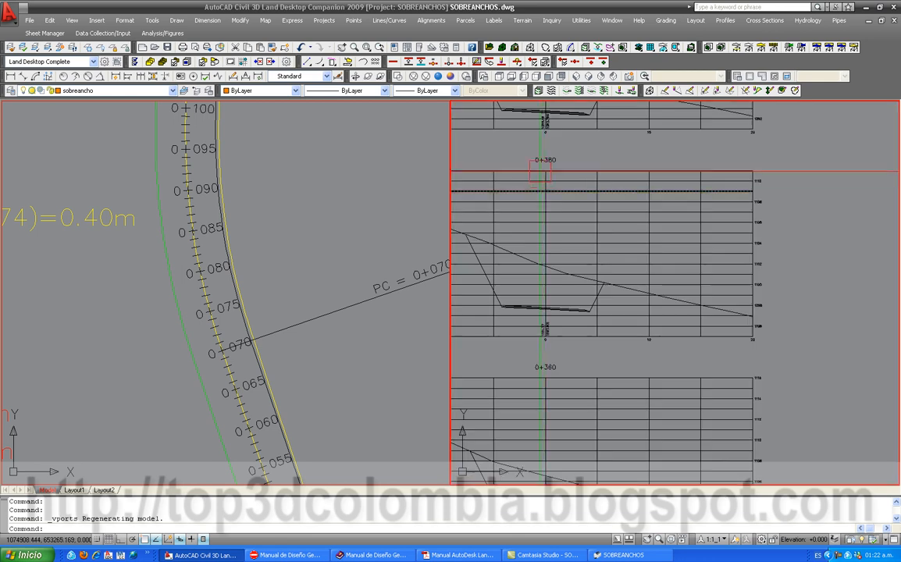
{"action": "middle_click_drag", "start_coordinate": [541, 176], "coordinate": [511, 382]}
{"action": "scroll", "coordinate": [625, 266], "scroll_direction": "down", "scroll_amount": 6}
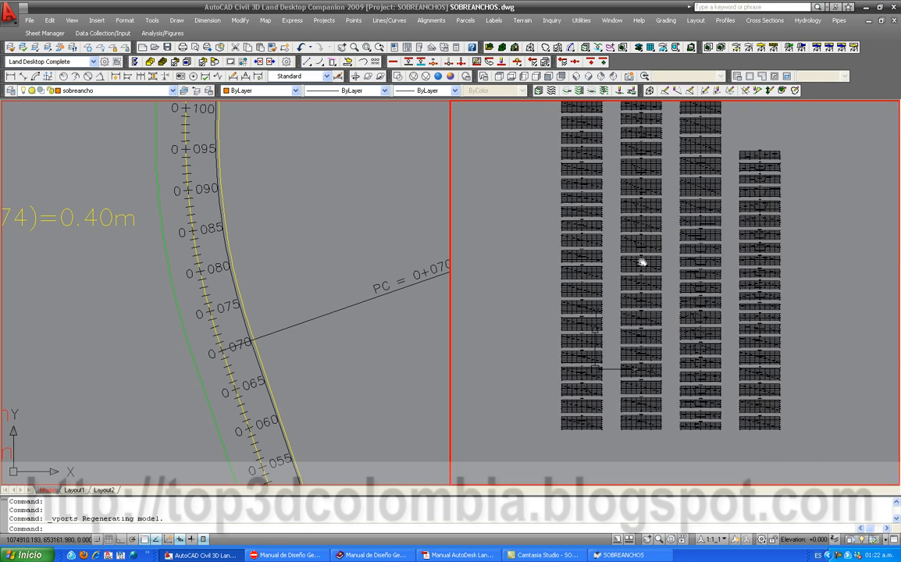
{"action": "scroll", "coordinate": [648, 243], "scroll_direction": "up", "scroll_amount": 5}
{"action": "scroll", "coordinate": [607, 236], "scroll_direction": "up", "scroll_amount": 3}
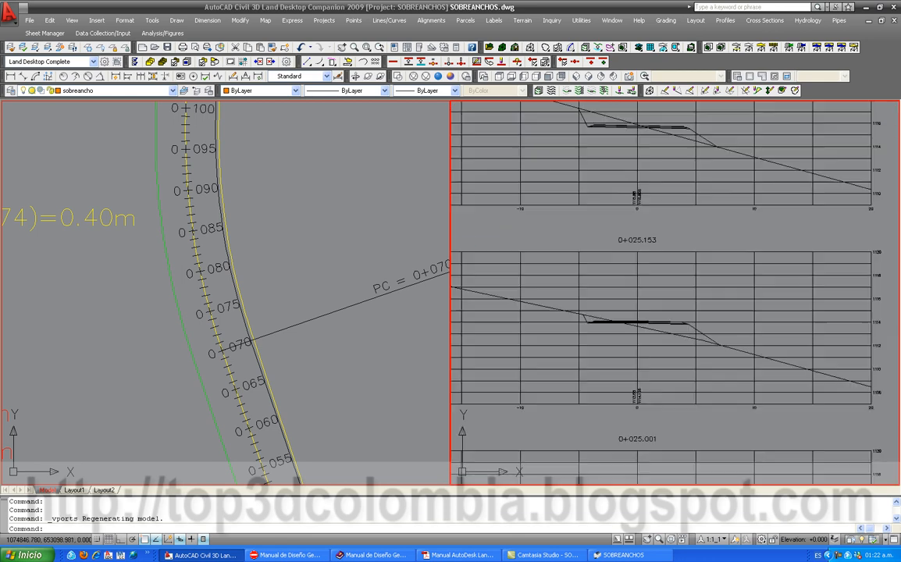
{"action": "scroll", "coordinate": [607, 237], "scroll_direction": "down", "scroll_amount": 5}
{"action": "scroll", "coordinate": [602, 191], "scroll_direction": "up", "scroll_amount": 4}
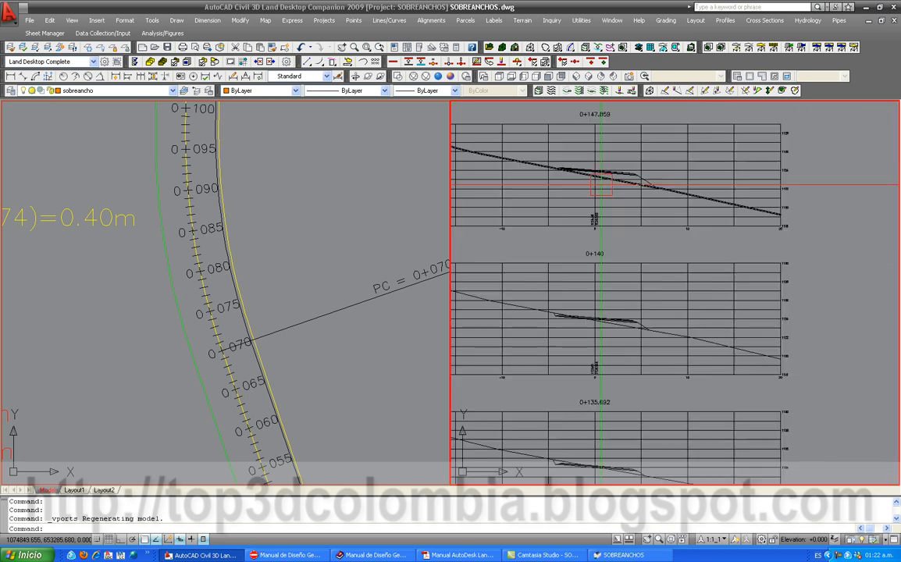
{"action": "scroll", "coordinate": [601, 185], "scroll_direction": "down", "scroll_amount": 5}
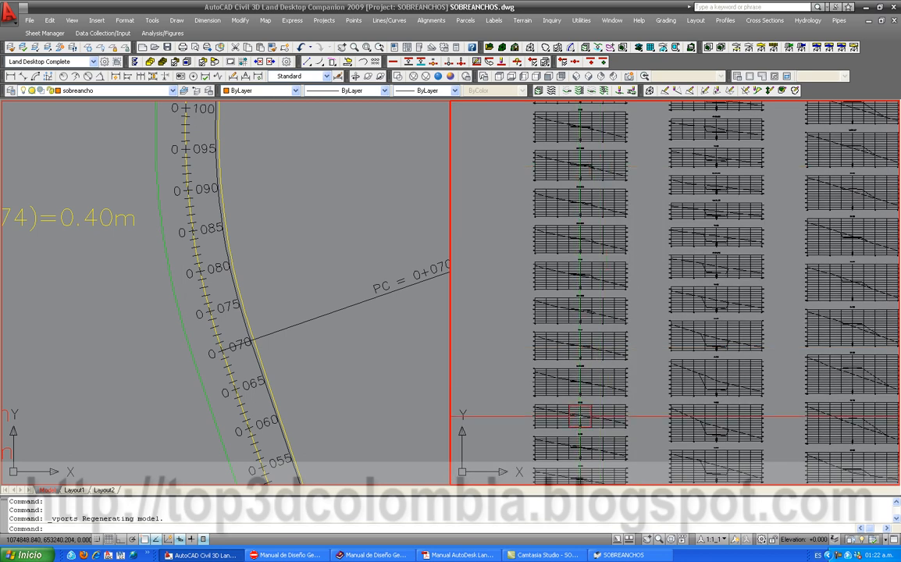
{"action": "scroll", "coordinate": [630, 201], "scroll_direction": "up", "scroll_amount": 5}
{"action": "middle_click_drag", "start_coordinate": [687, 257], "coordinate": [669, 475]}
{"action": "middle_click_drag", "start_coordinate": [645, 169], "coordinate": [643, 368]}
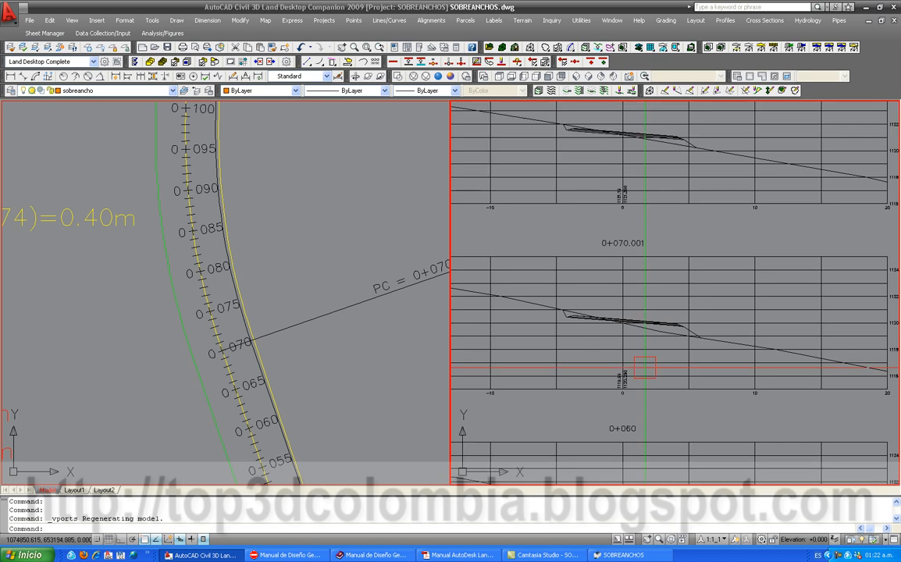
{"action": "middle_click_drag", "start_coordinate": [641, 209], "coordinate": [629, 389]}
{"action": "scroll", "coordinate": [594, 328], "scroll_direction": "up", "scroll_amount": 6}
Measure the road's full width in plan, between its green and yellow edges at the PC near station 0+070.
{"action": "left_click", "coordinate": [275, 364]}
{"action": "scroll", "coordinate": [276, 363], "scroll_direction": "up", "scroll_amount": 2}
{"action": "type", "text": "di"}
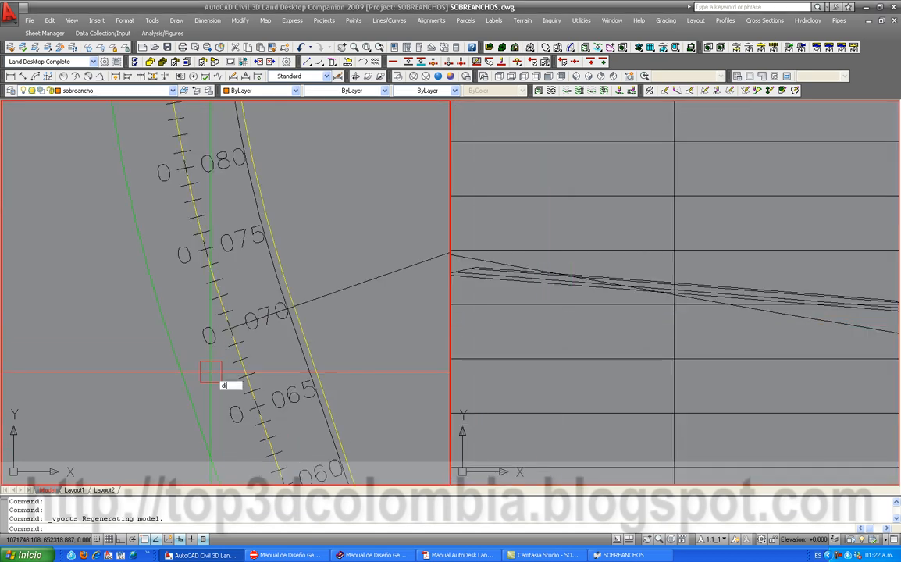
{"action": "key", "text": "Return"}
{"action": "scroll", "coordinate": [238, 335], "scroll_direction": "up", "scroll_amount": 2}
{"action": "left_click", "coordinate": [130, 364]}
{"action": "left_click", "coordinate": [360, 284]}
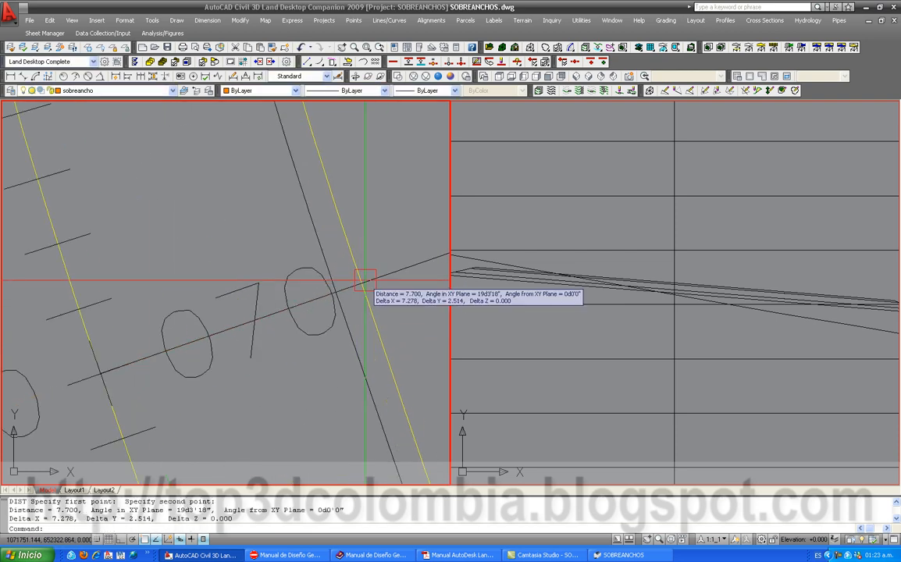
Measure the roadway's top width on the cross section at station 0+070.001, and inspect the section.
{"action": "left_click", "coordinate": [563, 301]}
{"action": "scroll", "coordinate": [563, 270], "scroll_direction": "up", "scroll_amount": 5}
{"action": "key", "text": "Return"}
{"action": "left_click", "coordinate": [461, 257]}
{"action": "scroll", "coordinate": [551, 285], "scroll_direction": "down", "scroll_amount": 5}
{"action": "middle_click_drag", "start_coordinate": [718, 307], "coordinate": [558, 294]}
{"action": "scroll", "coordinate": [824, 294], "scroll_direction": "up", "scroll_amount": 5}
{"action": "left_click", "coordinate": [778, 265]}
{"action": "scroll", "coordinate": [776, 265], "scroll_direction": "down", "scroll_amount": 4}
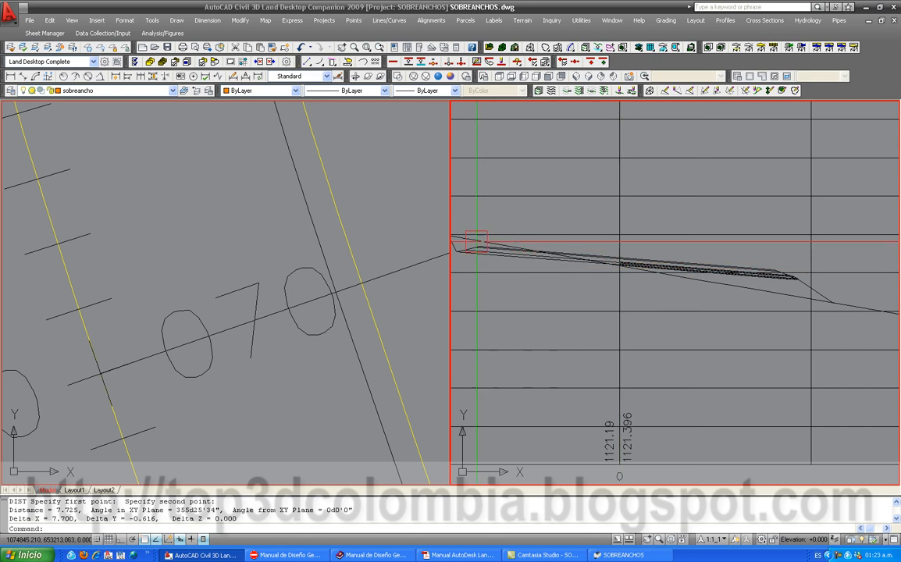
{"action": "scroll", "coordinate": [473, 243], "scroll_direction": "up", "scroll_amount": 3}
{"action": "scroll", "coordinate": [486, 241], "scroll_direction": "down", "scroll_amount": 2}
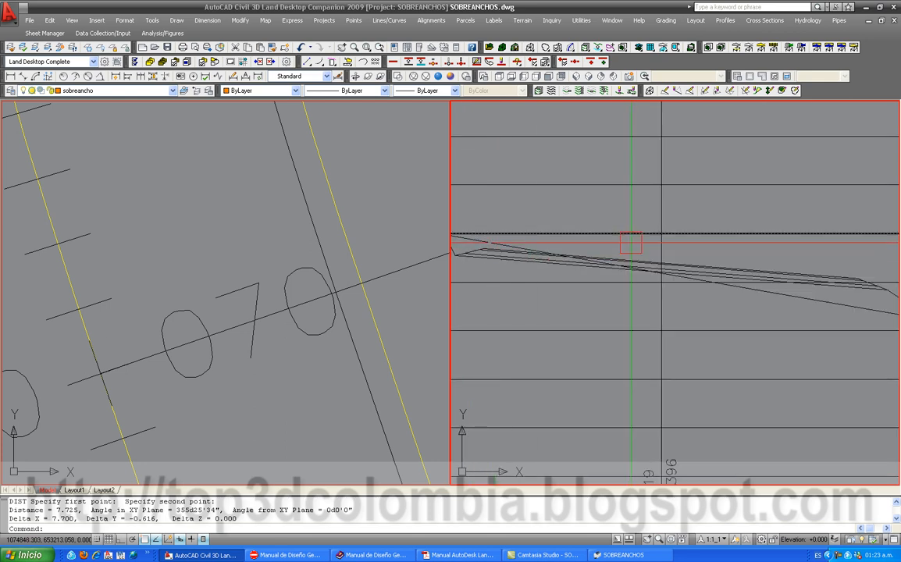
Examine the cross sections neighbouring station 0+070.001, continuing back to station 0+040.
{"action": "scroll", "coordinate": [631, 243], "scroll_direction": "down", "scroll_amount": 2}
{"action": "scroll", "coordinate": [630, 243], "scroll_direction": "down", "scroll_amount": 5}
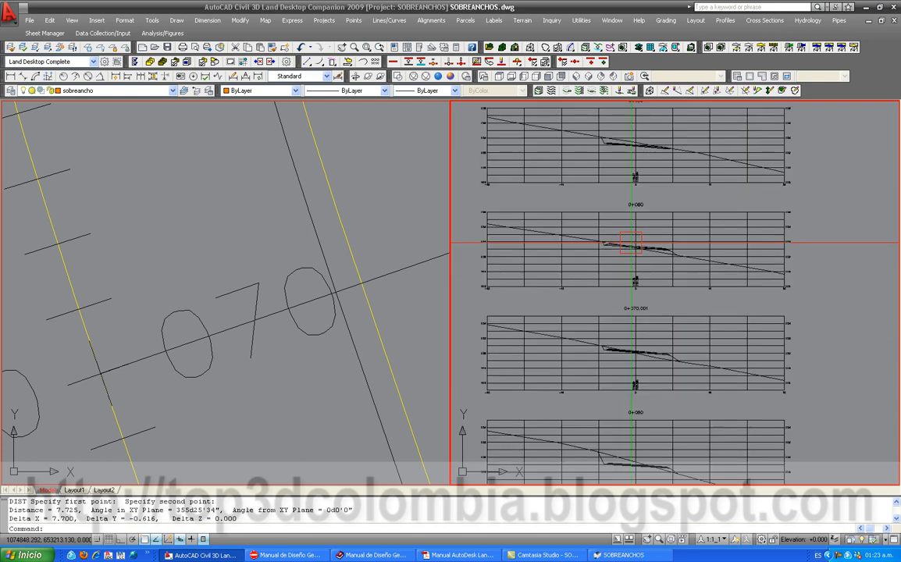
{"action": "left_click", "coordinate": [295, 300]}
{"action": "left_click", "coordinate": [637, 271]}
{"action": "scroll", "coordinate": [635, 271], "scroll_direction": "down", "scroll_amount": 4}
{"action": "scroll", "coordinate": [620, 345], "scroll_direction": "up", "scroll_amount": 6}
{"action": "scroll", "coordinate": [624, 254], "scroll_direction": "down", "scroll_amount": 3}
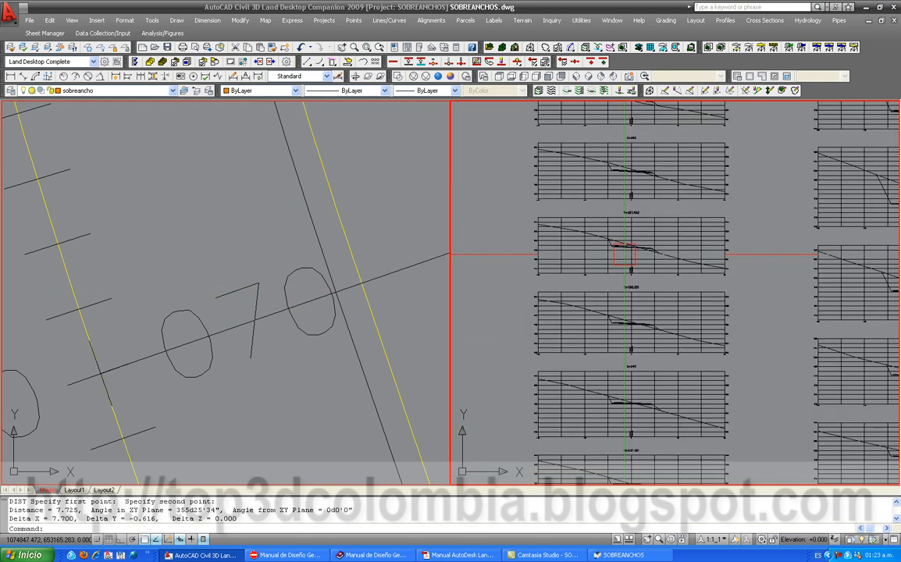
{"action": "middle_click_drag", "start_coordinate": [632, 410], "coordinate": [631, 382]}
{"action": "scroll", "coordinate": [631, 375], "scroll_direction": "up", "scroll_amount": 5}
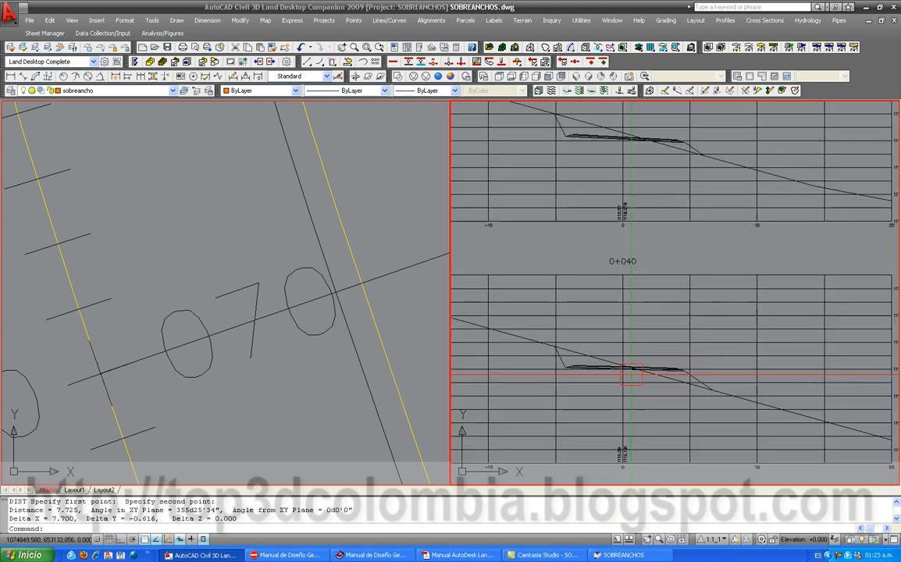
Measure the roadway's top width on the cross section at station 0+040.
{"action": "type", "text": "di"}
{"action": "key", "text": "Return"}
{"action": "scroll", "coordinate": [625, 359], "scroll_direction": "up", "scroll_amount": 4}
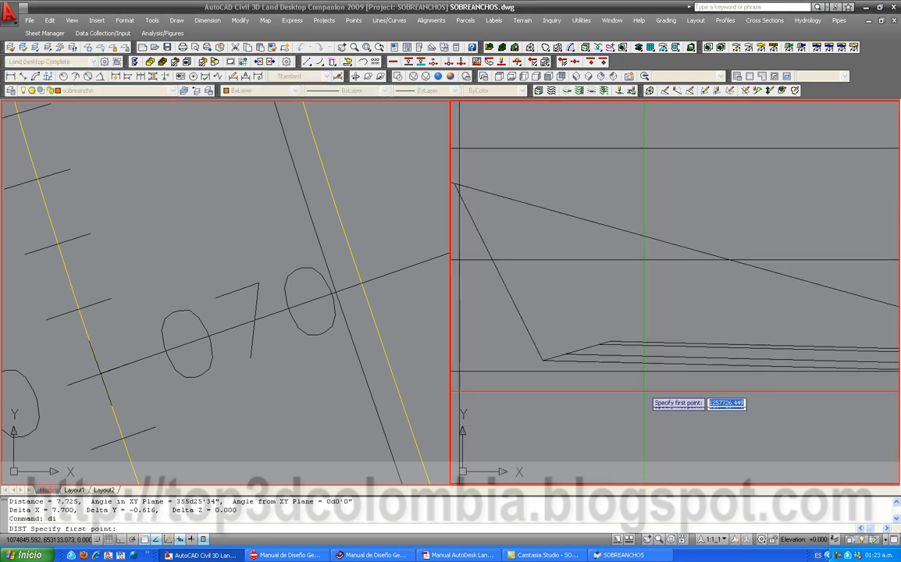
{"action": "left_click", "coordinate": [619, 341]}
{"action": "scroll", "coordinate": [678, 391], "scroll_direction": "up", "scroll_amount": 5}
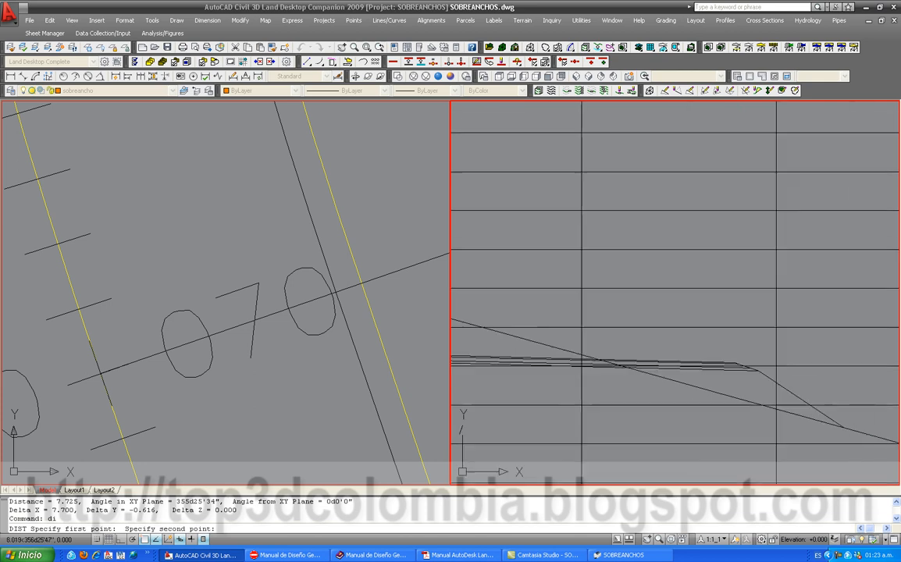
{"action": "scroll", "coordinate": [702, 372], "scroll_direction": "up", "scroll_amount": 2}
{"action": "left_click", "coordinate": [608, 344]}
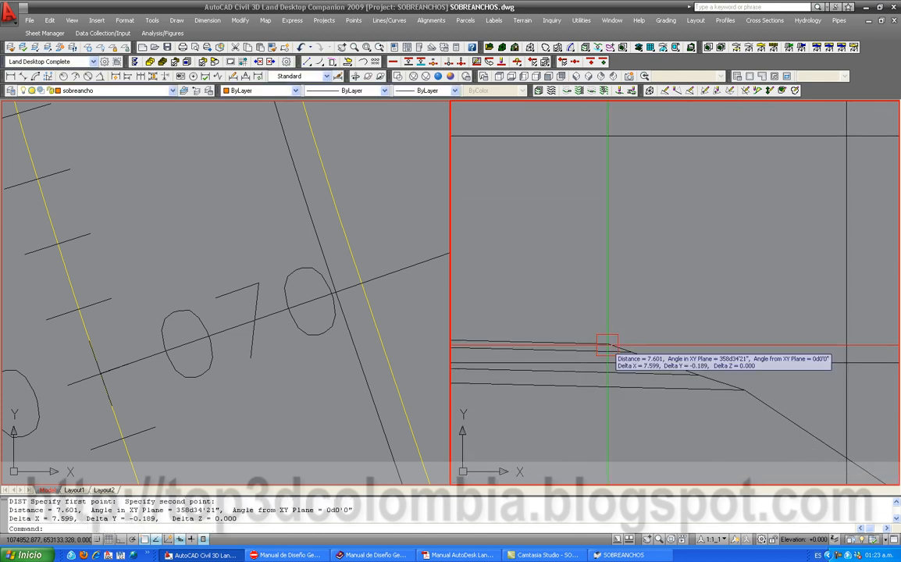
Locate station 0+000 at the start of the road plan and its plotted cross section.
{"action": "scroll", "coordinate": [608, 345], "scroll_direction": "down", "scroll_amount": 6}
{"action": "left_click", "coordinate": [307, 215]}
{"action": "scroll", "coordinate": [308, 214], "scroll_direction": "down", "scroll_amount": 10}
{"action": "middle_click_drag", "start_coordinate": [308, 270], "coordinate": [288, 141]}
{"action": "scroll", "coordinate": [342, 308], "scroll_direction": "up", "scroll_amount": 5}
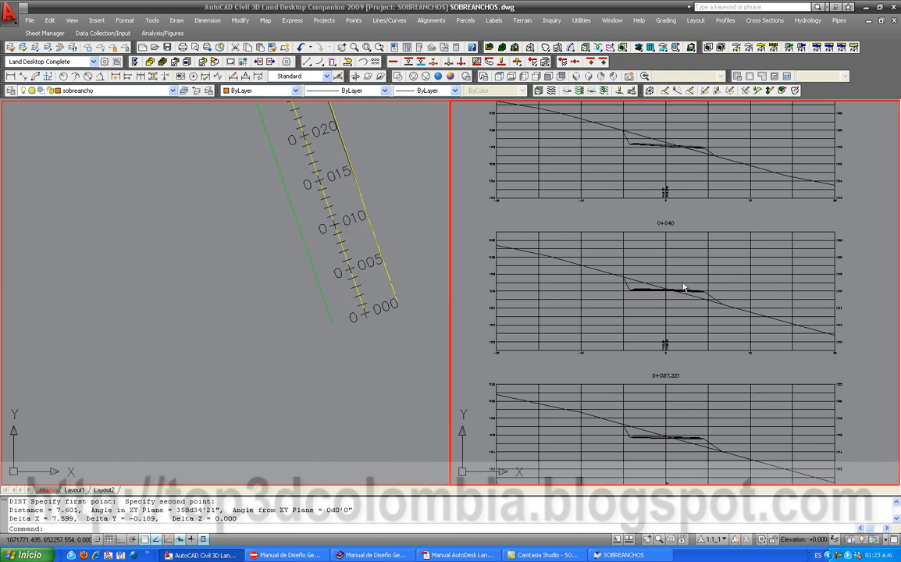
{"action": "left_click", "coordinate": [684, 287]}
{"action": "scroll", "coordinate": [595, 234], "scroll_direction": "down", "scroll_amount": 6}
{"action": "middle_click_drag", "start_coordinate": [608, 386], "coordinate": [590, 156]}
{"action": "scroll", "coordinate": [590, 281], "scroll_direction": "up", "scroll_amount": 3}
{"action": "scroll", "coordinate": [583, 310], "scroll_direction": "up", "scroll_amount": 7}
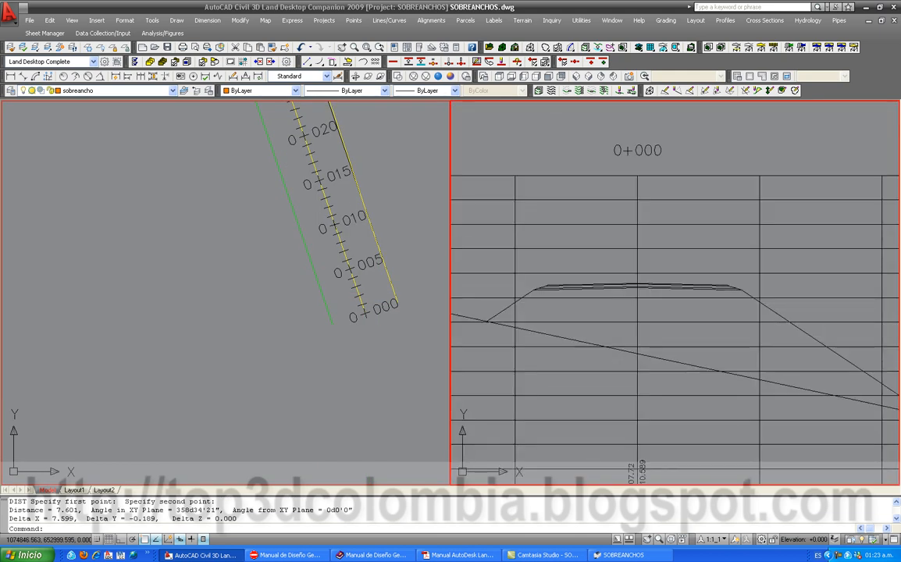
Measure the roadway's top width on the cross section at station 0+000.
{"action": "scroll", "coordinate": [546, 292], "scroll_direction": "up", "scroll_amount": 4}
{"action": "key", "text": "Return"}
{"action": "left_click", "coordinate": [530, 270]}
{"action": "scroll", "coordinate": [522, 306], "scroll_direction": "down", "scroll_amount": 4}
{"action": "scroll", "coordinate": [726, 310], "scroll_direction": "up", "scroll_amount": 6}
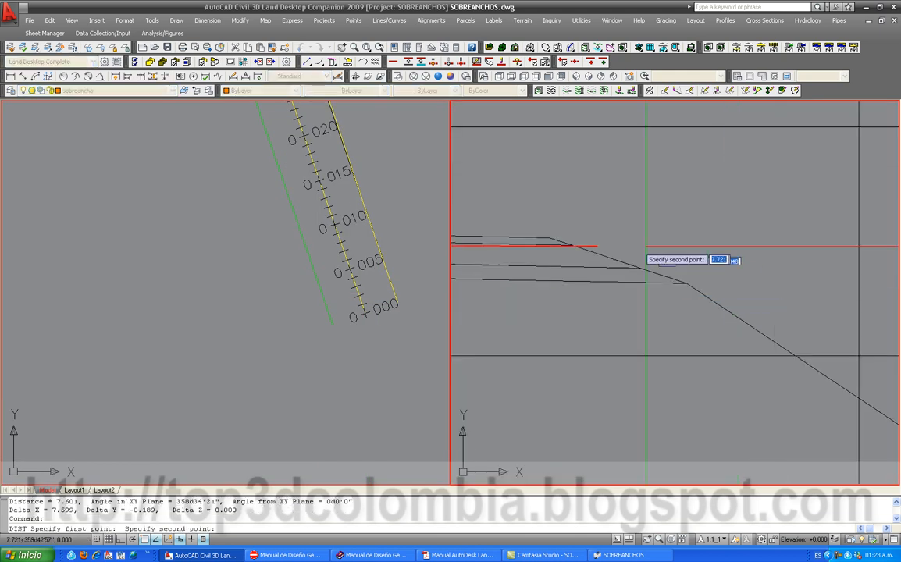
{"action": "left_click", "coordinate": [555, 231]}
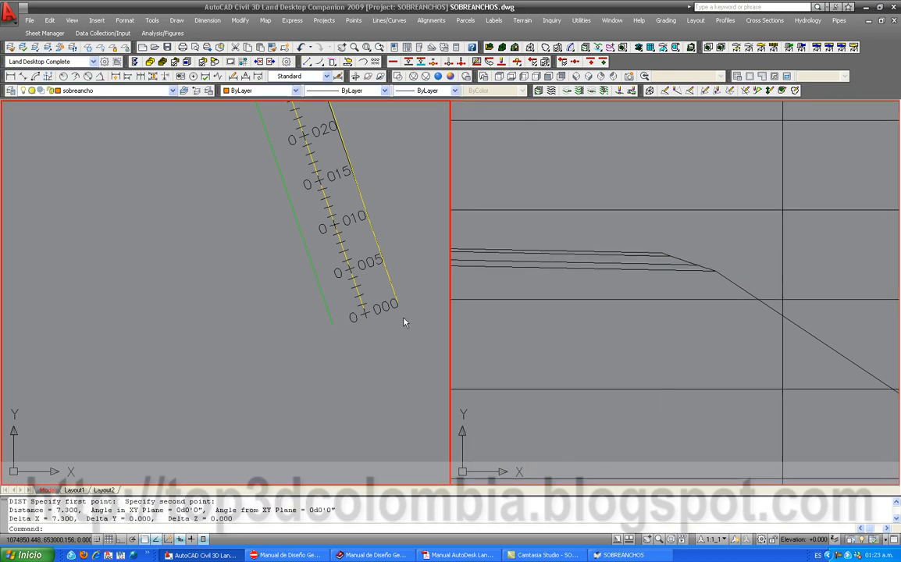
Measure the road's width in plan at station 0+000, between the ends of the green and yellow edges.
{"action": "scroll", "coordinate": [616, 343], "scroll_direction": "down", "scroll_amount": 5}
{"action": "left_click", "coordinate": [364, 306]}
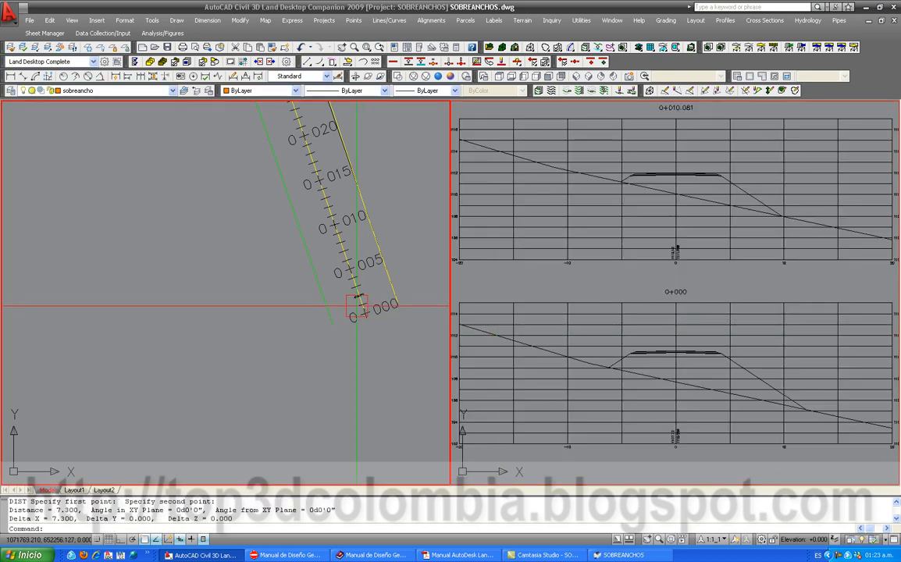
{"action": "scroll", "coordinate": [357, 305], "scroll_direction": "up", "scroll_amount": 2}
{"action": "key", "text": "Return"}
{"action": "left_click", "coordinate": [323, 333]}
{"action": "left_click", "coordinate": [418, 302]}
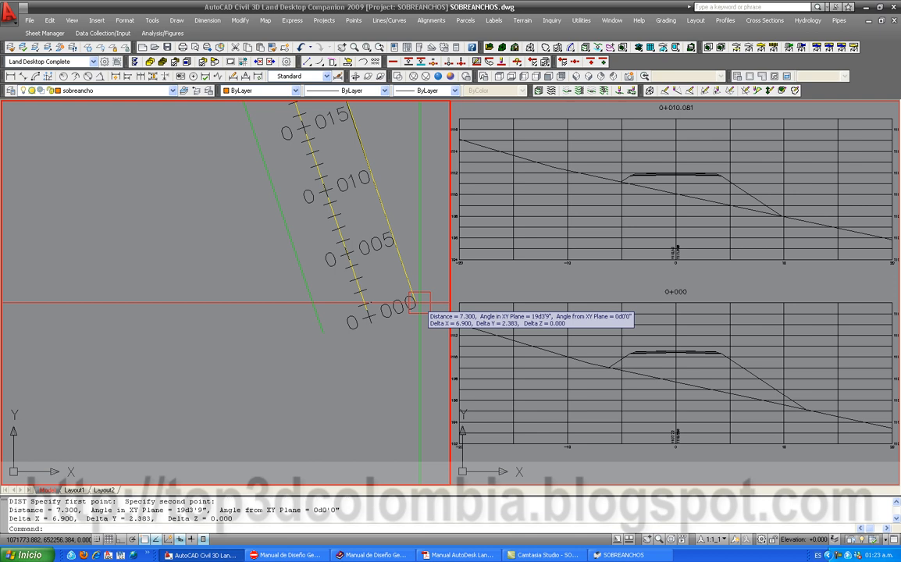
Follow the road plan from its start to the curve between stations 0+893.184 and 0+905.494.
{"action": "scroll", "coordinate": [573, 336], "scroll_direction": "down", "scroll_amount": 4}
{"action": "scroll", "coordinate": [311, 271], "scroll_direction": "down", "scroll_amount": 5}
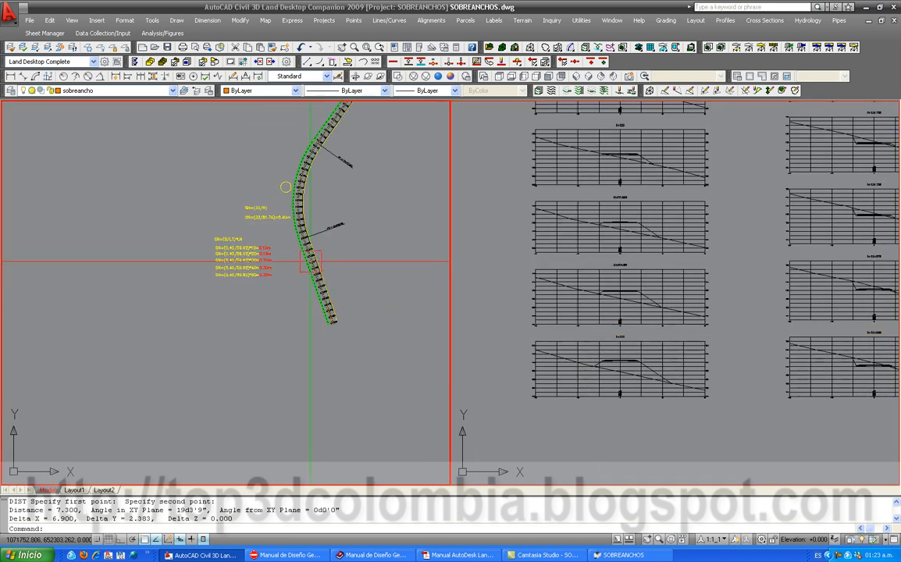
{"action": "scroll", "coordinate": [310, 271], "scroll_direction": "up", "scroll_amount": 5}
{"action": "scroll", "coordinate": [315, 230], "scroll_direction": "up", "scroll_amount": 4}
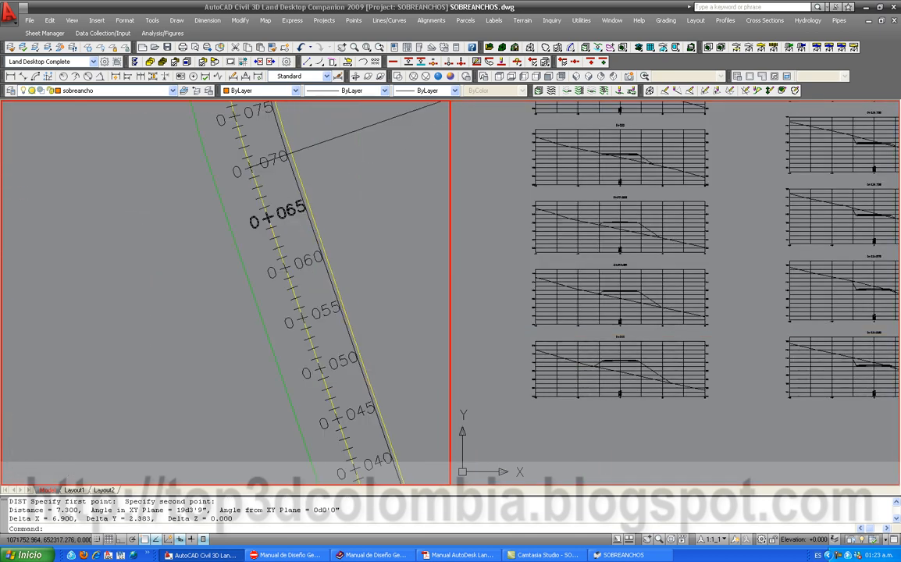
{"action": "scroll", "coordinate": [313, 212], "scroll_direction": "down", "scroll_amount": 2}
{"action": "left_click", "coordinate": [307, 213]}
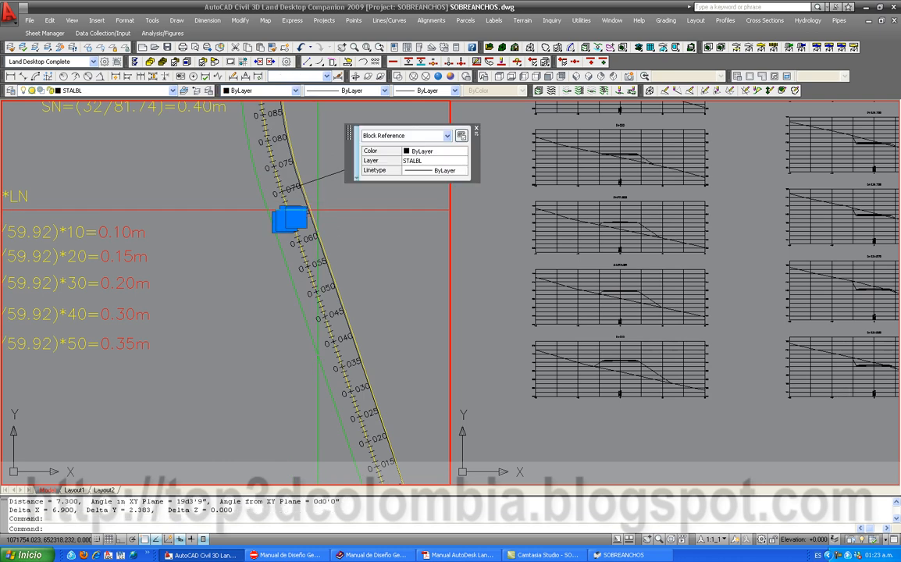
{"action": "key", "text": "Escape"}
{"action": "scroll", "coordinate": [277, 291], "scroll_direction": "down", "scroll_amount": 4}
{"action": "scroll", "coordinate": [308, 262], "scroll_direction": "down", "scroll_amount": 2}
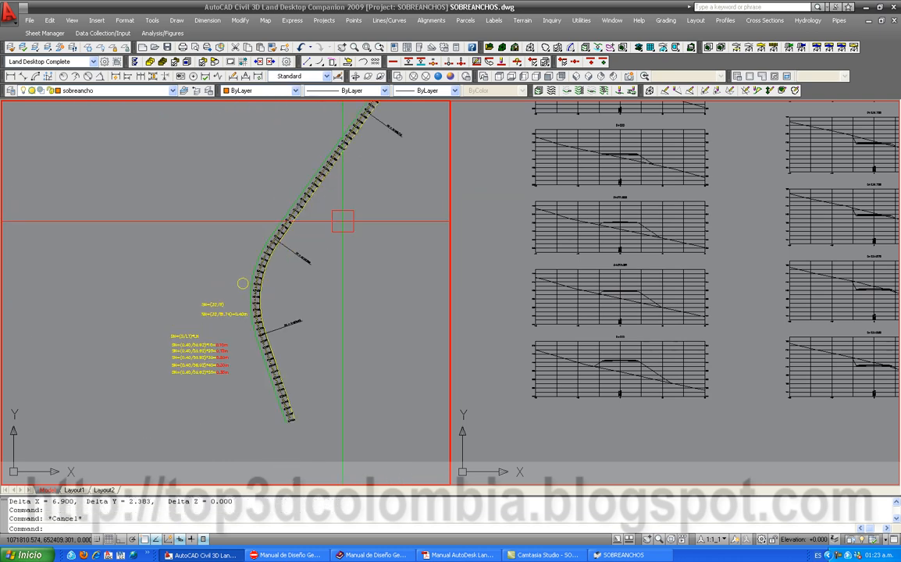
{"action": "middle_click_drag", "start_coordinate": [389, 141], "coordinate": [290, 280]}
{"action": "middle_click_drag", "start_coordinate": [355, 208], "coordinate": [225, 264]}
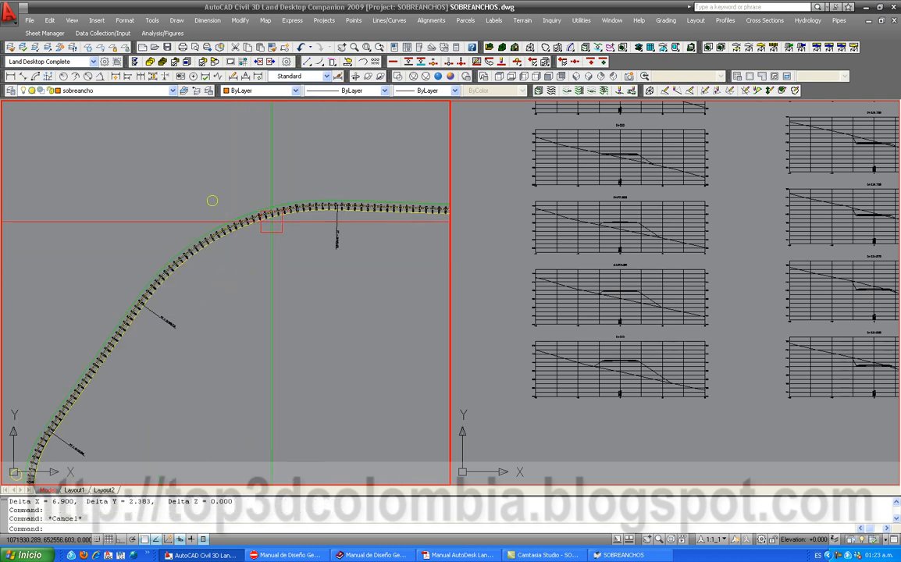
{"action": "middle_click_drag", "start_coordinate": [376, 225], "coordinate": [206, 243]}
{"action": "scroll", "coordinate": [245, 257], "scroll_direction": "up", "scroll_amount": 5}
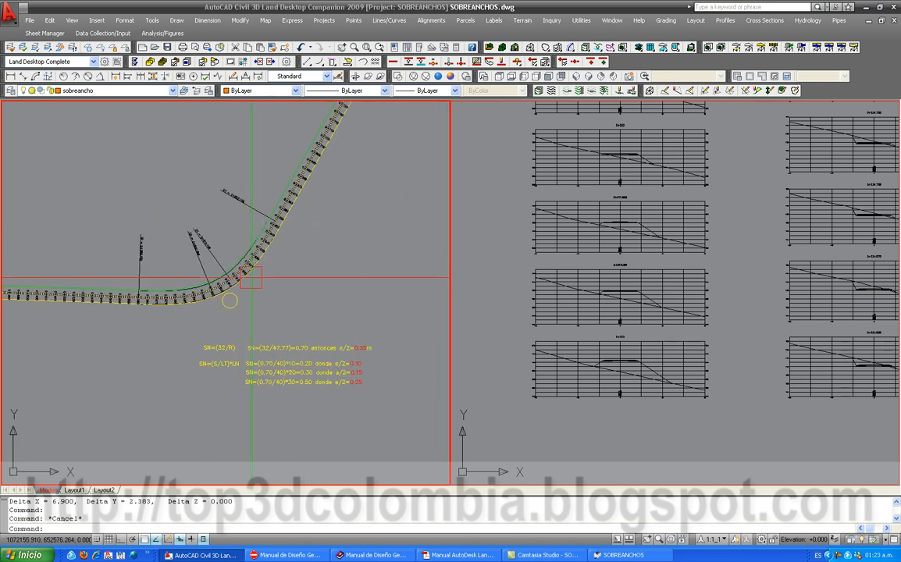
{"action": "scroll", "coordinate": [195, 304], "scroll_direction": "down", "scroll_amount": 7}
{"action": "scroll", "coordinate": [187, 293], "scroll_direction": "up", "scroll_amount": 4}
{"action": "scroll", "coordinate": [234, 292], "scroll_direction": "down", "scroll_amount": 5}
{"action": "middle_click_drag", "start_coordinate": [337, 135], "coordinate": [225, 231]}
{"action": "scroll", "coordinate": [226, 231], "scroll_direction": "up", "scroll_amount": 2}
{"action": "scroll", "coordinate": [226, 231], "scroll_direction": "up", "scroll_amount": 4}
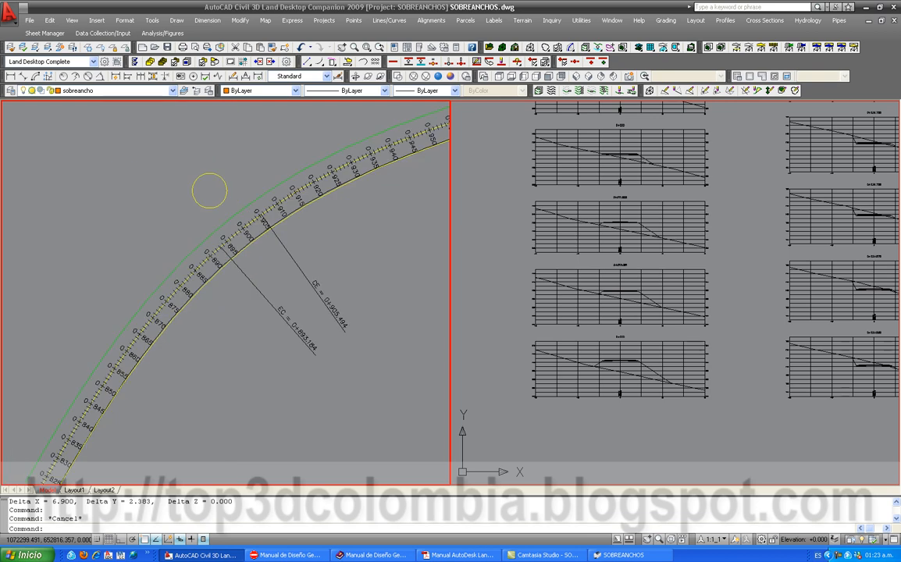
{"action": "scroll", "coordinate": [238, 218], "scroll_direction": "down", "scroll_amount": 2}
{"action": "scroll", "coordinate": [238, 218], "scroll_direction": "up", "scroll_amount": 1}
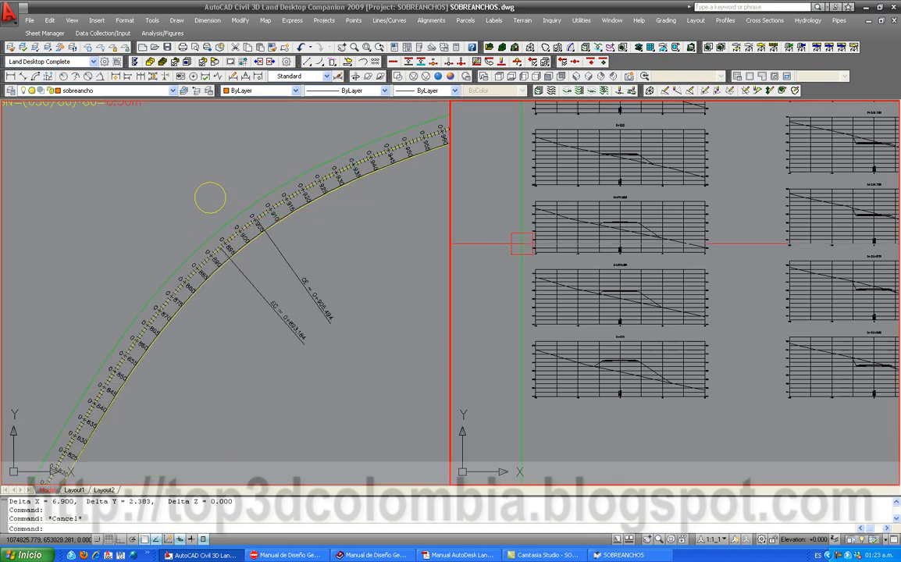
Find the cross section for station 0+900 among the plotted sections.
{"action": "left_click", "coordinate": [506, 289]}
{"action": "scroll", "coordinate": [506, 289], "scroll_direction": "down", "scroll_amount": 5}
{"action": "left_click", "coordinate": [309, 290]}
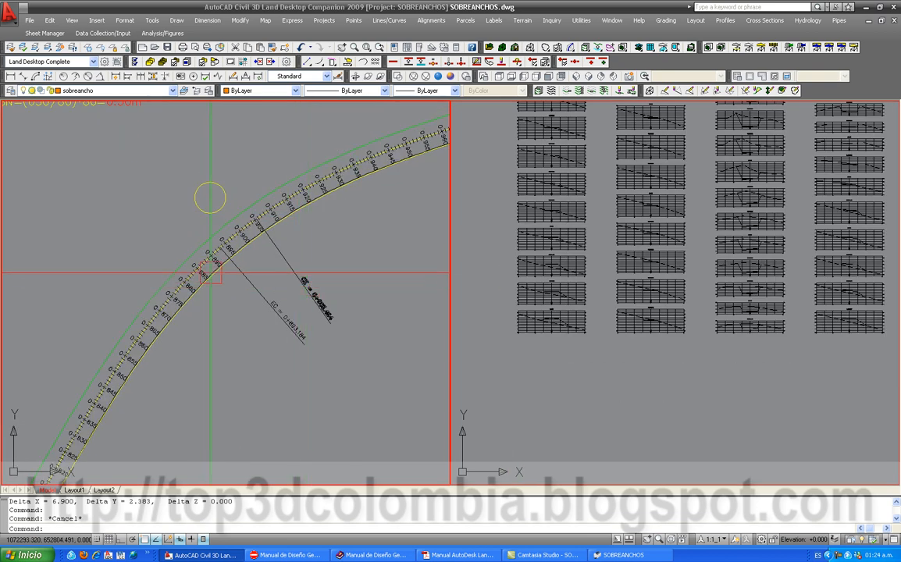
{"action": "scroll", "coordinate": [211, 272], "scroll_direction": "up", "scroll_amount": 1}
{"action": "left_click", "coordinate": [575, 205]}
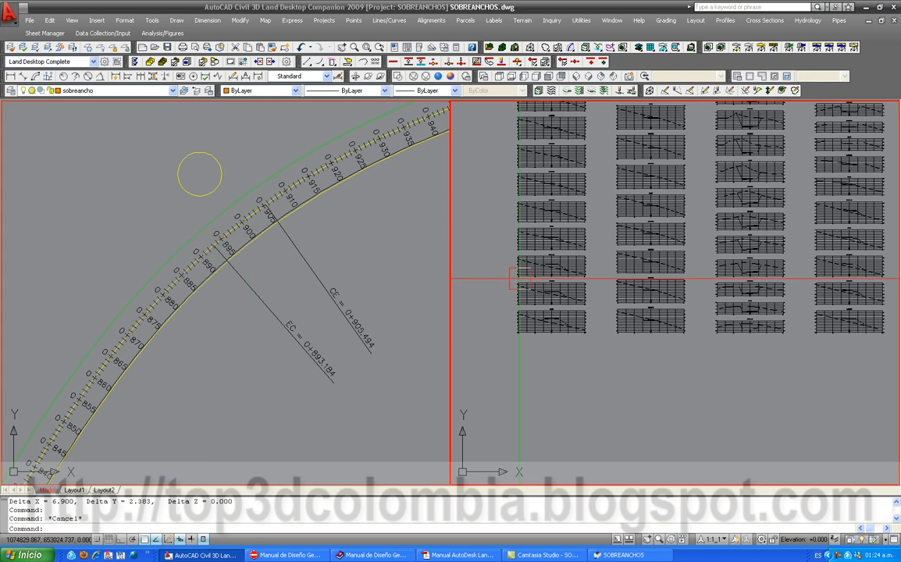
{"action": "scroll", "coordinate": [579, 226], "scroll_direction": "down", "scroll_amount": 5}
{"action": "scroll", "coordinate": [596, 244], "scroll_direction": "up", "scroll_amount": 5}
{"action": "scroll", "coordinate": [581, 204], "scroll_direction": "up", "scroll_amount": 4}
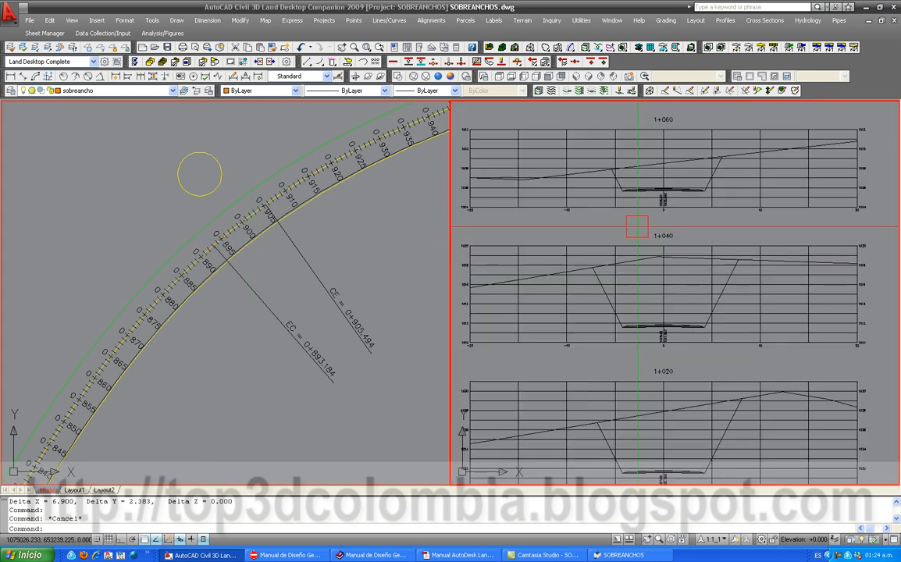
{"action": "scroll", "coordinate": [582, 203], "scroll_direction": "down", "scroll_amount": 2}
{"action": "scroll", "coordinate": [718, 316], "scroll_direction": "up", "scroll_amount": 4}
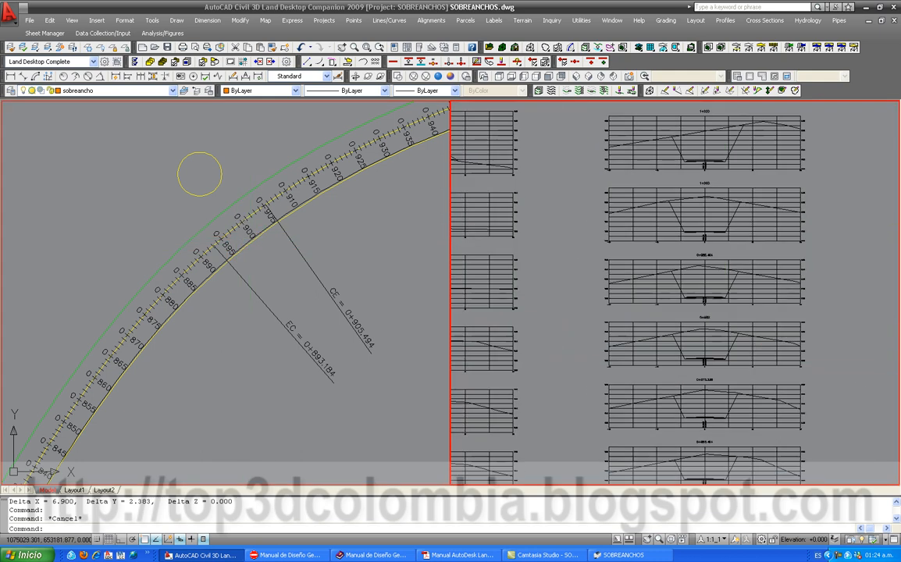
{"action": "scroll", "coordinate": [718, 321], "scroll_direction": "down", "scroll_amount": 2}
{"action": "scroll", "coordinate": [718, 322], "scroll_direction": "up", "scroll_amount": 4}
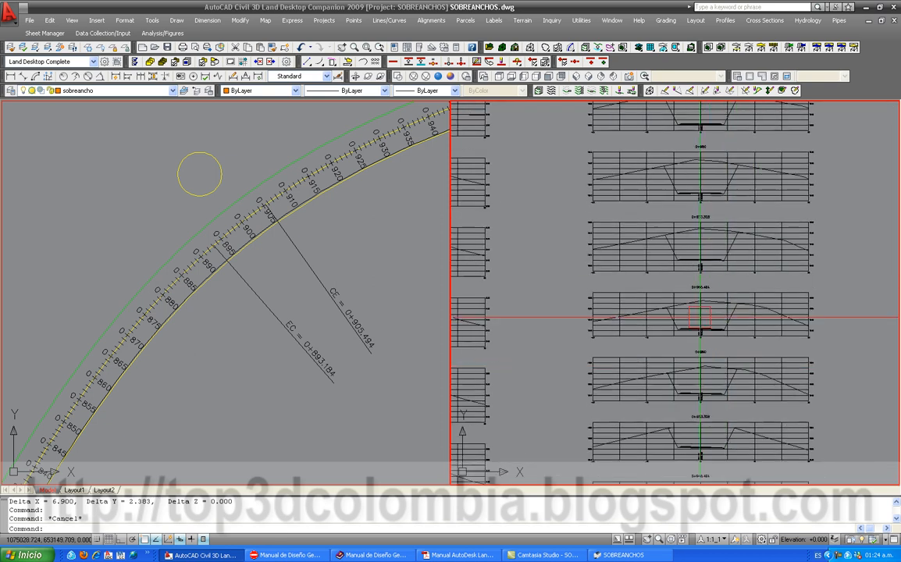
{"action": "scroll", "coordinate": [729, 392], "scroll_direction": "down", "scroll_amount": 2}
{"action": "scroll", "coordinate": [730, 391], "scroll_direction": "up", "scroll_amount": 4}
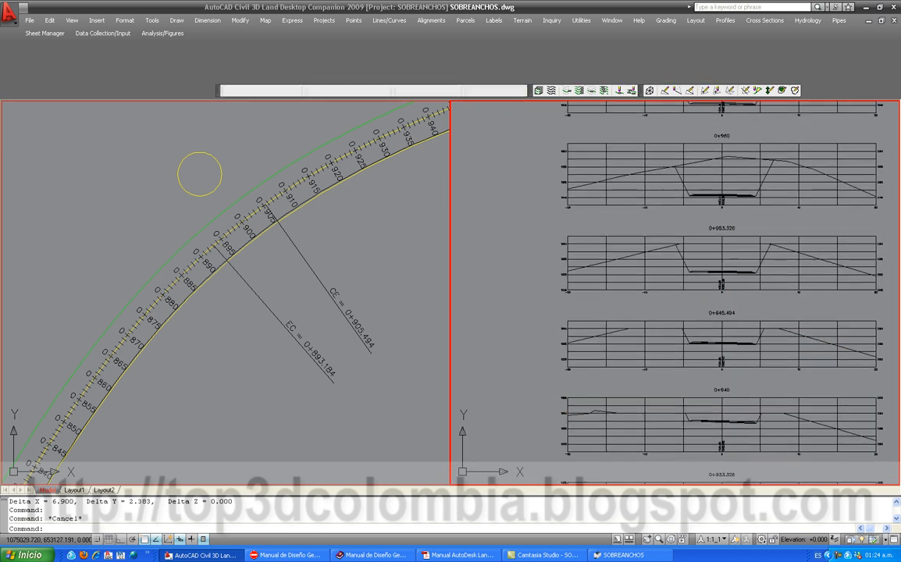
{"action": "scroll", "coordinate": [731, 296], "scroll_direction": "down", "scroll_amount": 4}
{"action": "middle_click_drag", "start_coordinate": [677, 372], "coordinate": [699, 14]}
{"action": "scroll", "coordinate": [763, 403], "scroll_direction": "up", "scroll_amount": 4}
{"action": "scroll", "coordinate": [763, 326], "scroll_direction": "down", "scroll_amount": 3}
{"action": "scroll", "coordinate": [714, 242], "scroll_direction": "up", "scroll_amount": 4}
Measure the road's width in plan at station 0+900, from the green edge to the yellow edge.
{"action": "left_click", "coordinate": [249, 221]}
{"action": "scroll", "coordinate": [244, 250], "scroll_direction": "up", "scroll_amount": 3}
{"action": "type", "text": "di"}
{"action": "key", "text": "Return"}
{"action": "scroll", "coordinate": [245, 244], "scroll_direction": "up", "scroll_amount": 3}
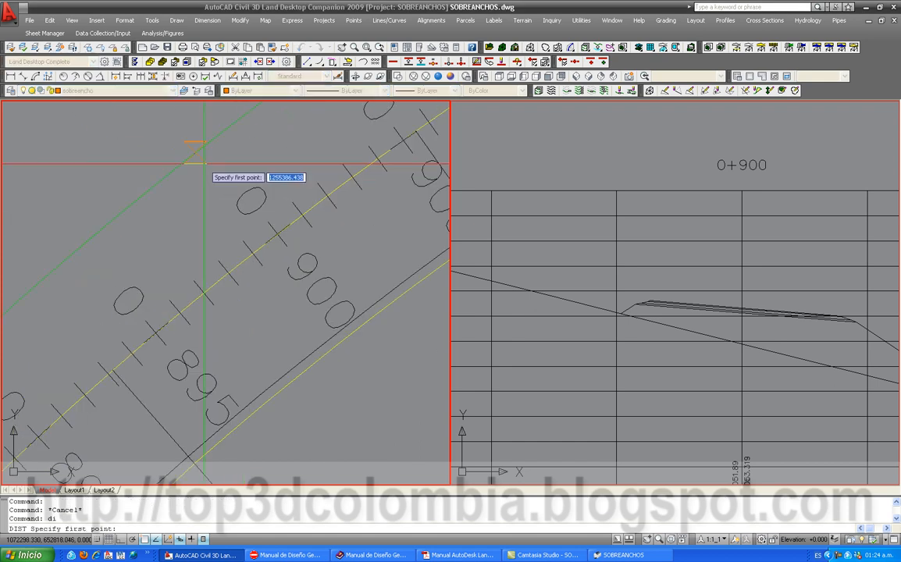
{"action": "left_click", "coordinate": [205, 146]}
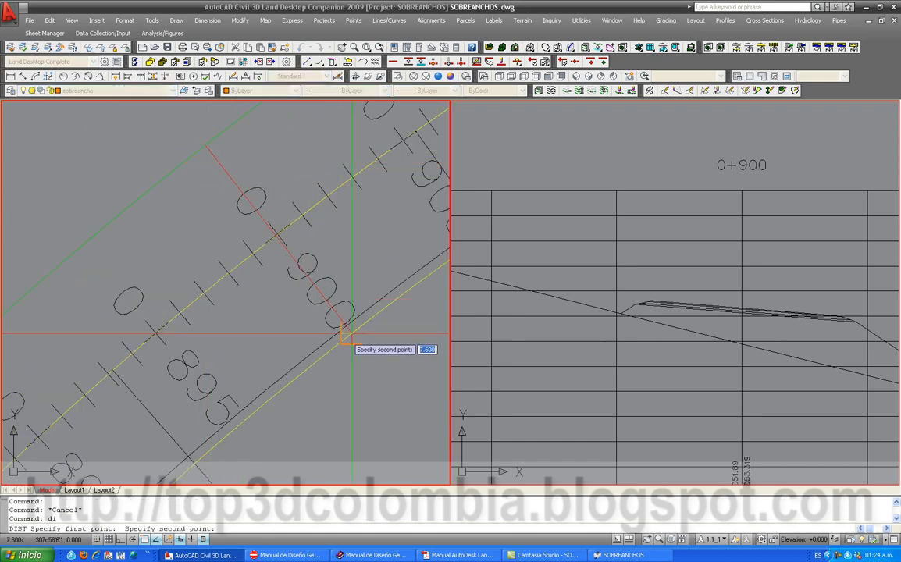
{"action": "left_click", "coordinate": [346, 323]}
Measure the roadway's top width on the cross section at station 0+900.
{"action": "left_click", "coordinate": [651, 315]}
{"action": "scroll", "coordinate": [651, 312], "scroll_direction": "up", "scroll_amount": 3}
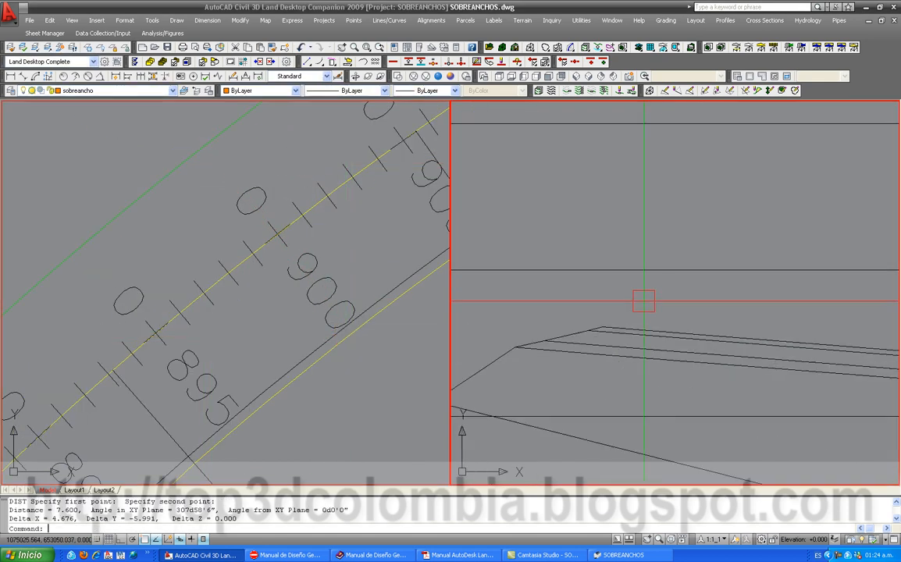
{"action": "key", "text": "Return"}
{"action": "left_click", "coordinate": [600, 341]}
{"action": "scroll", "coordinate": [617, 320], "scroll_direction": "up", "scroll_amount": 3}
{"action": "scroll", "coordinate": [547, 320], "scroll_direction": "up", "scroll_amount": 5}
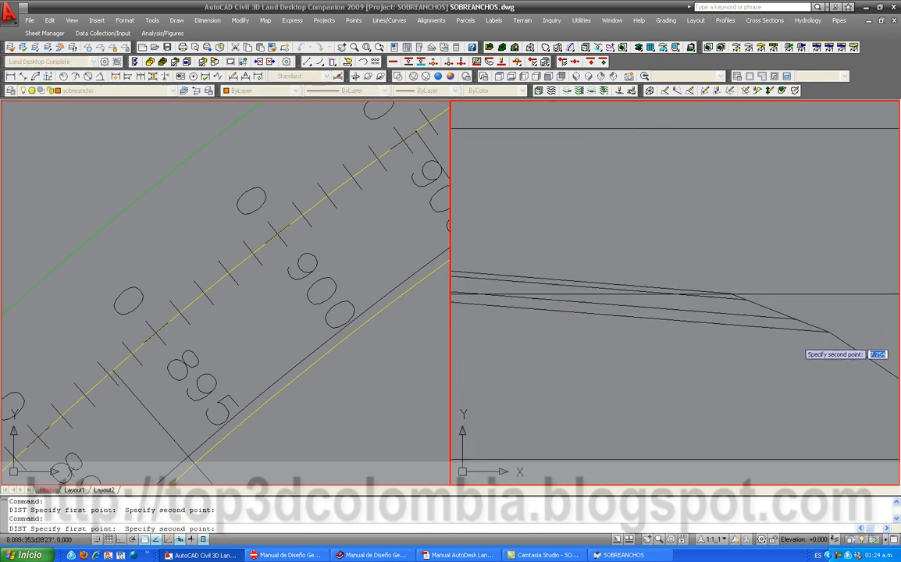
{"action": "left_click", "coordinate": [630, 233]}
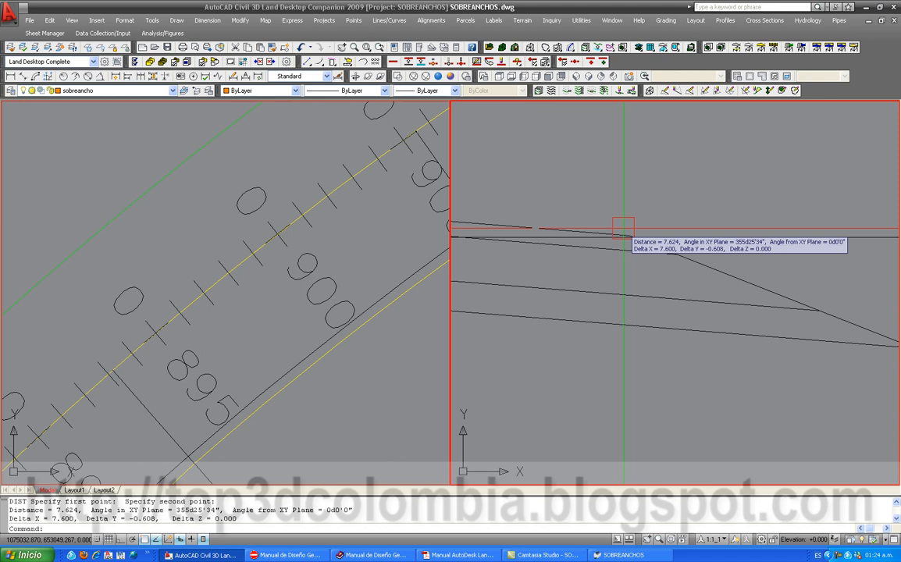
Examine the roadway surface on the 0+900 cross section alongside the same station in plan.
{"action": "middle_click_drag", "start_coordinate": [623, 228], "coordinate": [715, 326]}
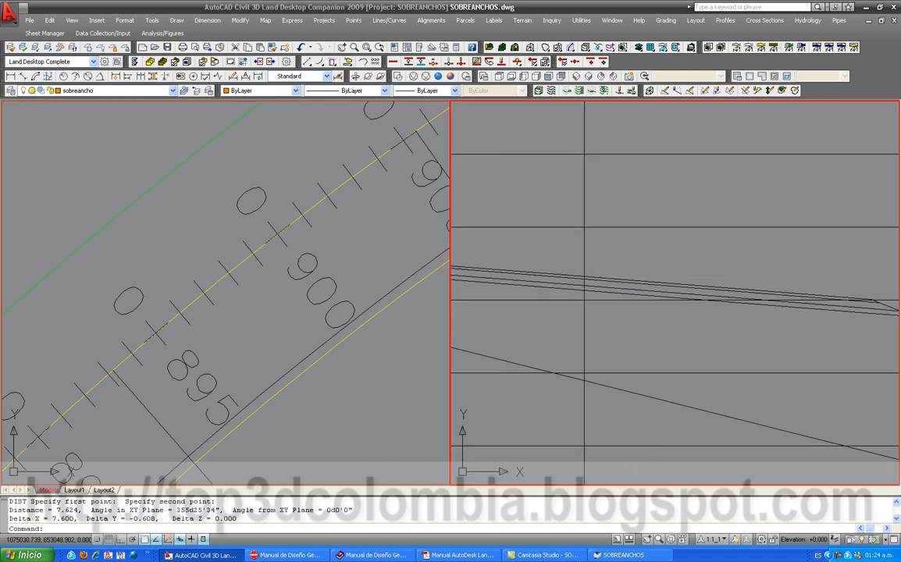
{"action": "left_click", "coordinate": [301, 310]}
{"action": "left_click", "coordinate": [592, 283]}
{"action": "scroll", "coordinate": [593, 280], "scroll_direction": "up", "scroll_amount": 5}
{"action": "scroll", "coordinate": [593, 278], "scroll_direction": "up", "scroll_amount": 3}
{"action": "scroll", "coordinate": [623, 279], "scroll_direction": "down", "scroll_amount": 6}
{"action": "middle_click_drag", "start_coordinate": [605, 282], "coordinate": [637, 281]}
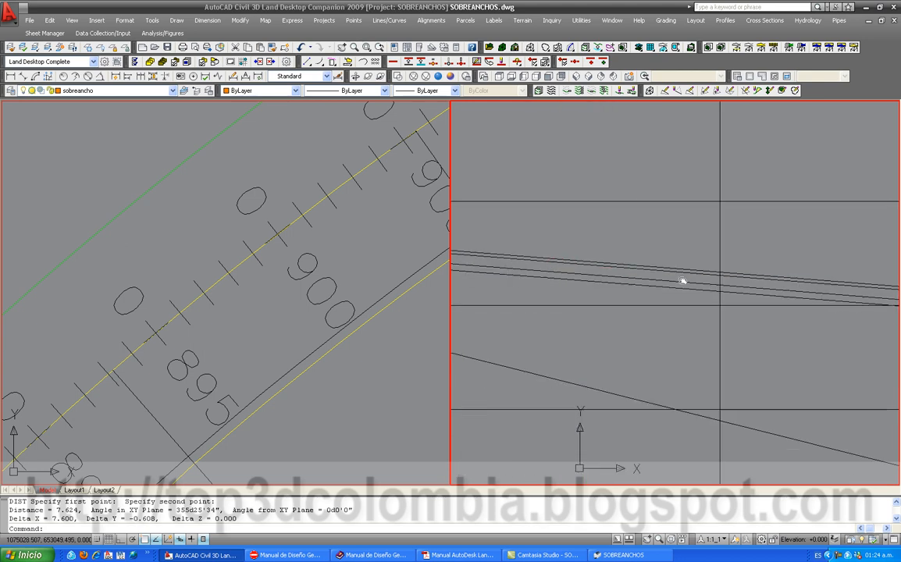
{"action": "left_click_drag", "start_coordinate": [637, 282], "coordinate": [687, 281]}
{"action": "scroll", "coordinate": [688, 281], "scroll_direction": "down", "scroll_amount": 4}
{"action": "left_click", "coordinate": [330, 319]}
{"action": "scroll", "coordinate": [331, 320], "scroll_direction": "down", "scroll_amount": 2}
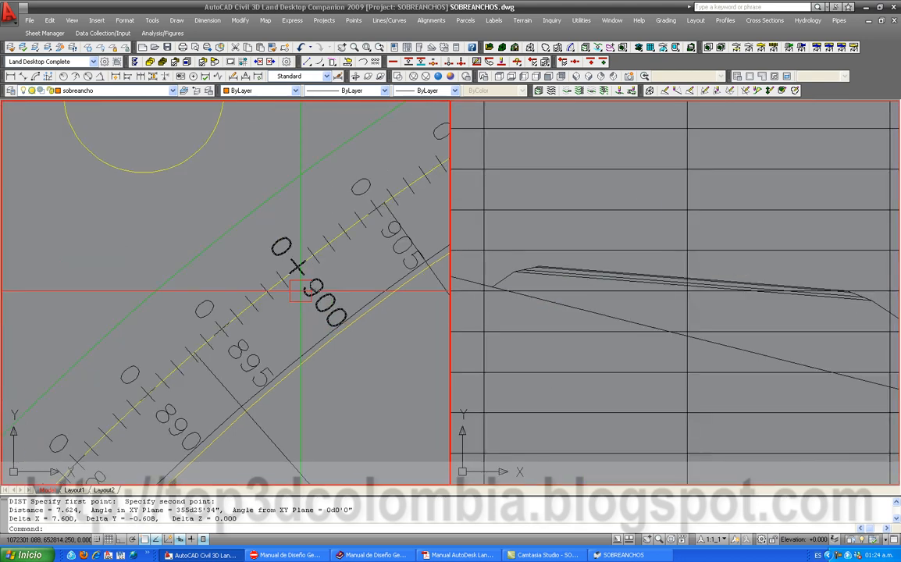
{"action": "scroll", "coordinate": [302, 289], "scroll_direction": "down", "scroll_amount": 2}
{"action": "left_click", "coordinate": [569, 268]}
{"action": "scroll", "coordinate": [569, 268], "scroll_direction": "down", "scroll_amount": 3}
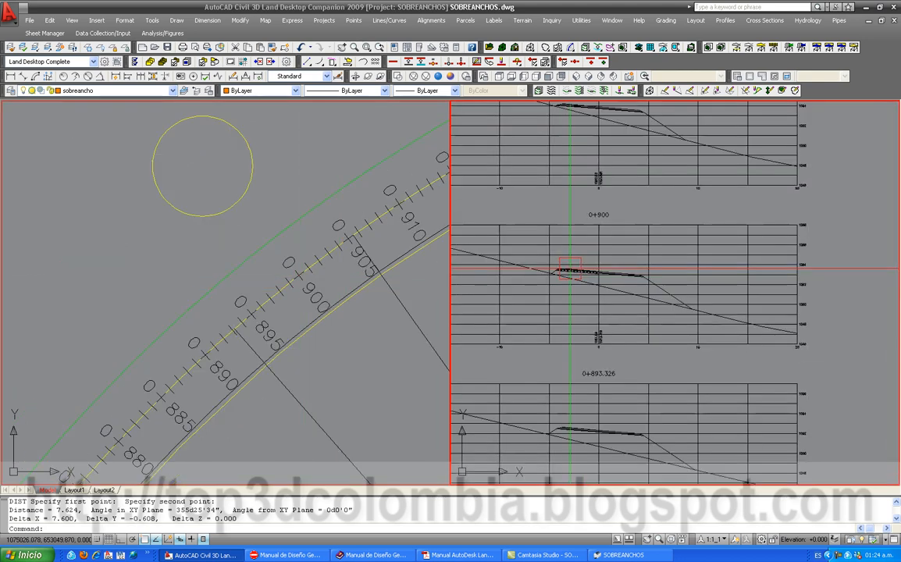
Locate the CE point at station 0+905.494 in plan and its plotted cross section.
{"action": "left_click", "coordinate": [376, 260]}
{"action": "scroll", "coordinate": [254, 253], "scroll_direction": "down", "scroll_amount": 5}
{"action": "scroll", "coordinate": [357, 316], "scroll_direction": "up", "scroll_amount": 5}
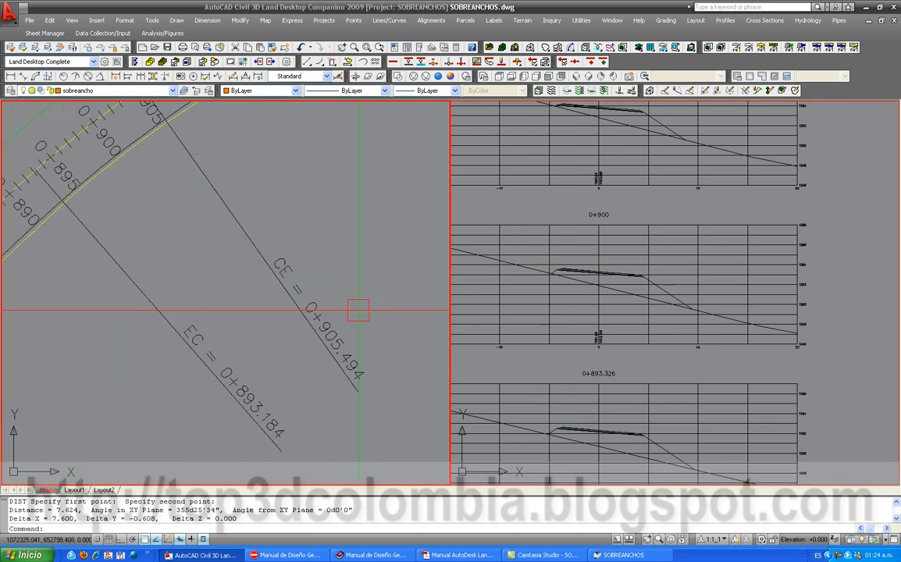
{"action": "left_click", "coordinate": [581, 200]}
{"action": "middle_click_drag", "start_coordinate": [581, 195], "coordinate": [579, 353]}
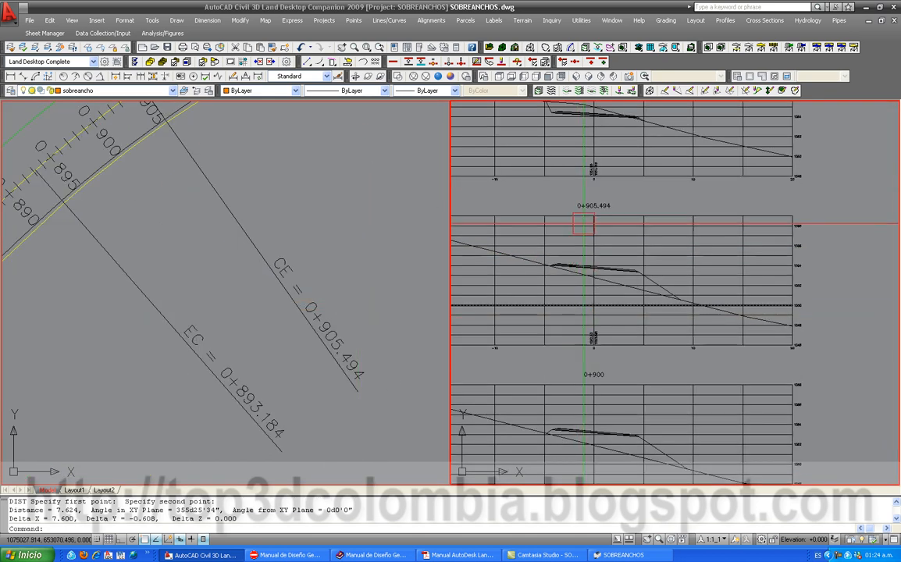
{"action": "scroll", "coordinate": [577, 261], "scroll_direction": "up", "scroll_amount": 3}
{"action": "left_click", "coordinate": [352, 296]}
{"action": "scroll", "coordinate": [341, 313], "scroll_direction": "down", "scroll_amount": 2}
{"action": "scroll", "coordinate": [191, 182], "scroll_direction": "up", "scroll_amount": 2}
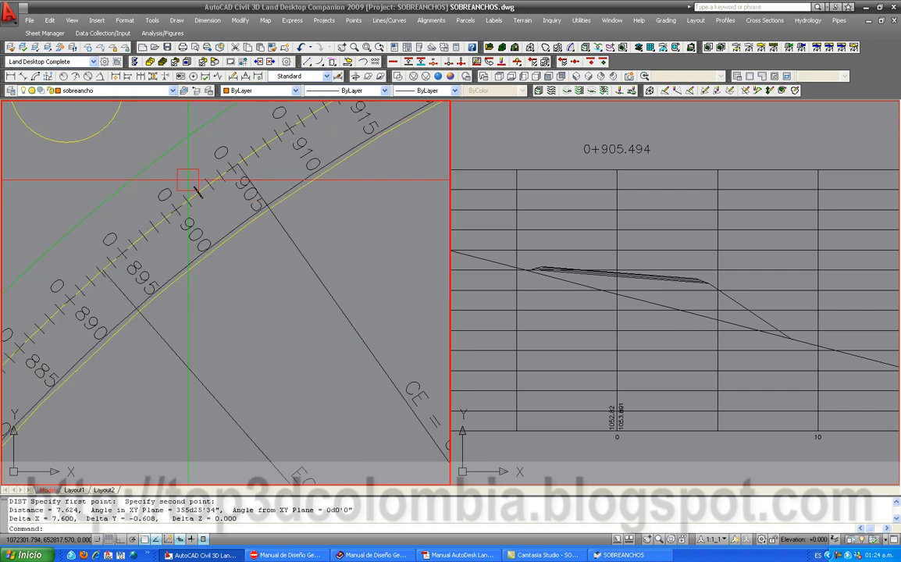
Measure the road's width in plan at the CE station 0+905.494, from the yellow edge to the green edge.
{"action": "key", "text": "Return"}
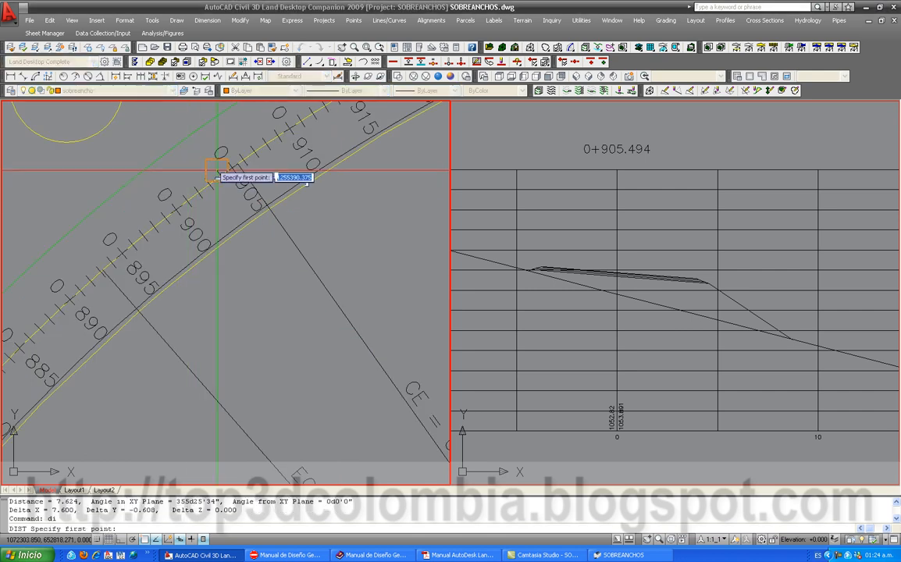
{"action": "scroll", "coordinate": [211, 185], "scroll_direction": "up", "scroll_amount": 2}
{"action": "scroll", "coordinate": [319, 259], "scroll_direction": "up", "scroll_amount": 3}
{"action": "left_click", "coordinate": [303, 248]}
{"action": "scroll", "coordinate": [350, 331], "scroll_direction": "down", "scroll_amount": 4}
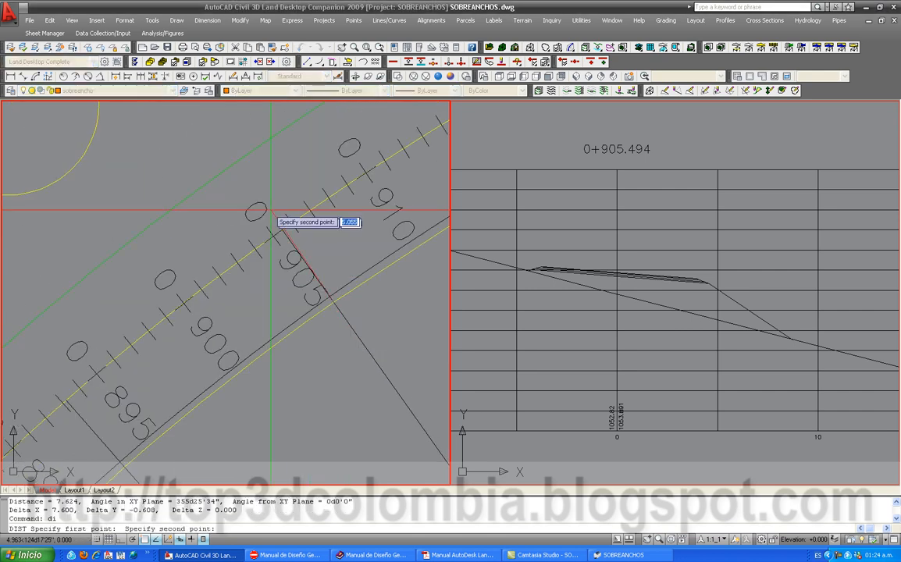
{"action": "left_click", "coordinate": [235, 163]}
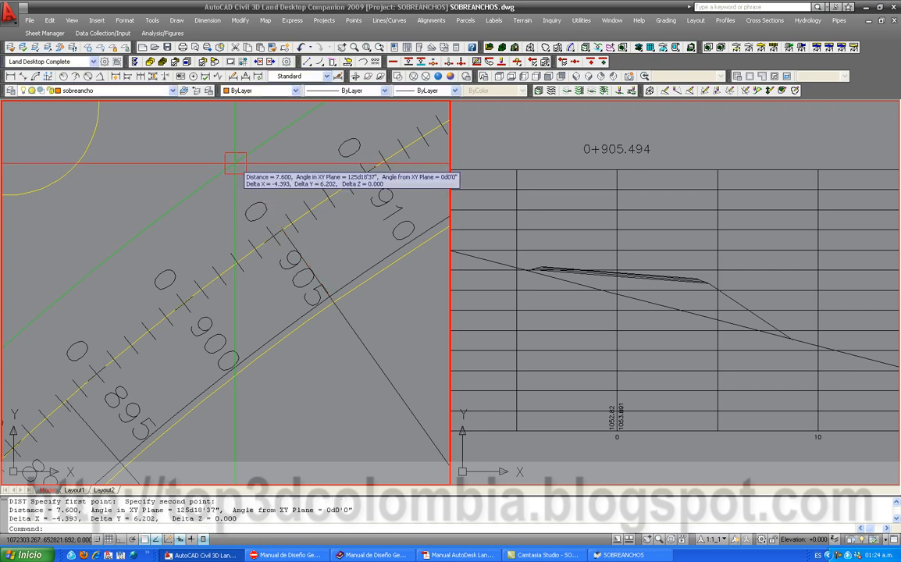
Measure the roadway's top width on the cross section at station 0+905.494.
{"action": "left_click", "coordinate": [583, 269]}
{"action": "scroll", "coordinate": [541, 271], "scroll_direction": "up", "scroll_amount": 5}
{"action": "key", "text": "Return"}
{"action": "left_click", "coordinate": [559, 286]}
{"action": "scroll", "coordinate": [559, 290], "scroll_direction": "down", "scroll_amount": 4}
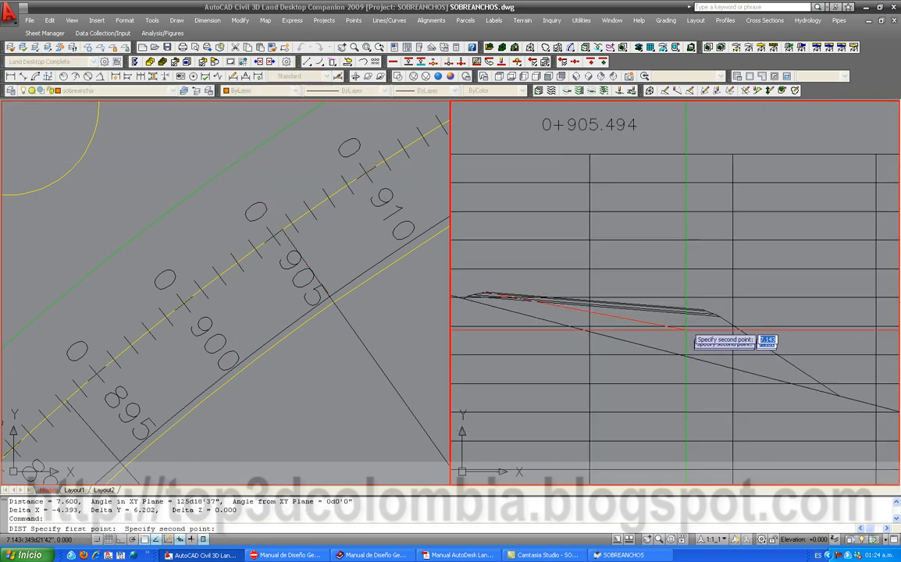
{"action": "scroll", "coordinate": [695, 324], "scroll_direction": "up", "scroll_amount": 5}
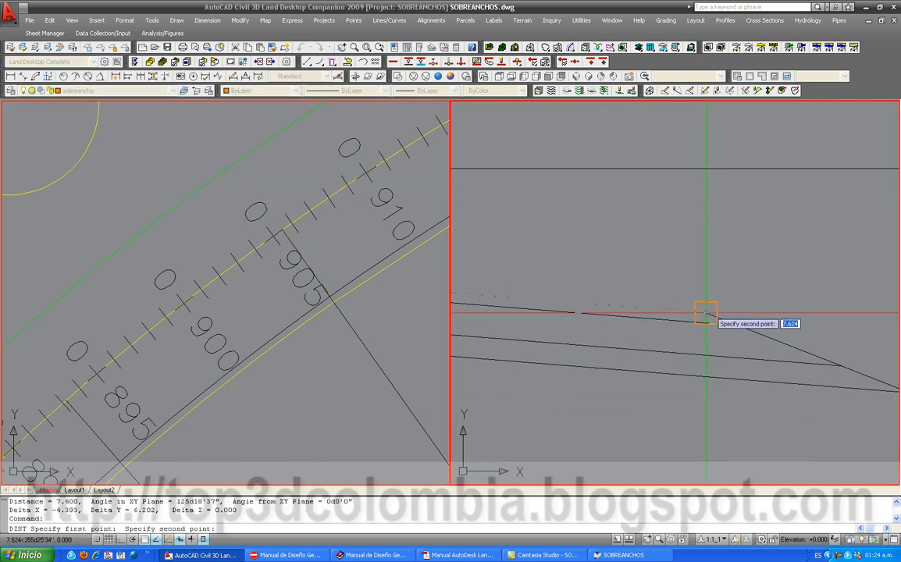
{"action": "left_click", "coordinate": [709, 310]}
Review the whole curve in plan beside the full set of plotted cross sections.
{"action": "scroll", "coordinate": [671, 237], "scroll_direction": "down", "scroll_amount": 6}
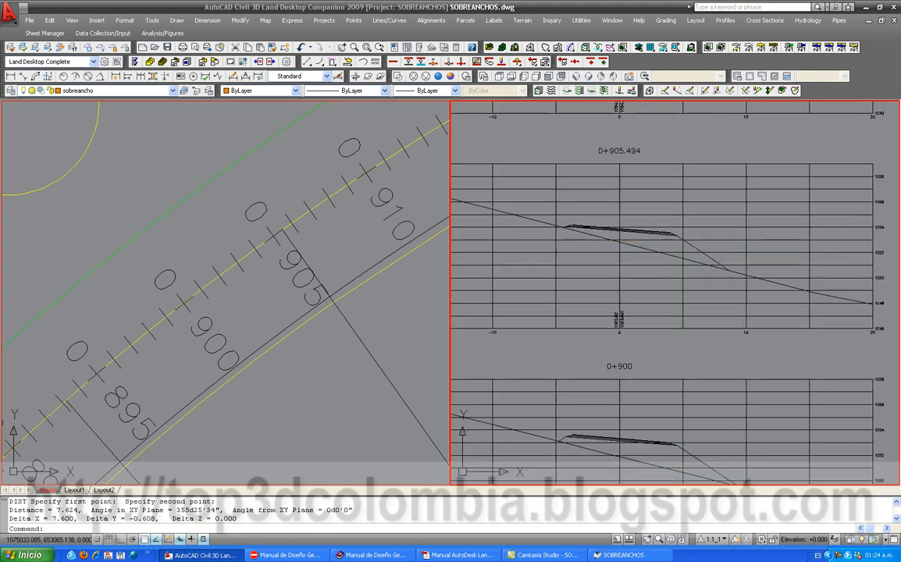
{"action": "scroll", "coordinate": [671, 236], "scroll_direction": "down", "scroll_amount": 4}
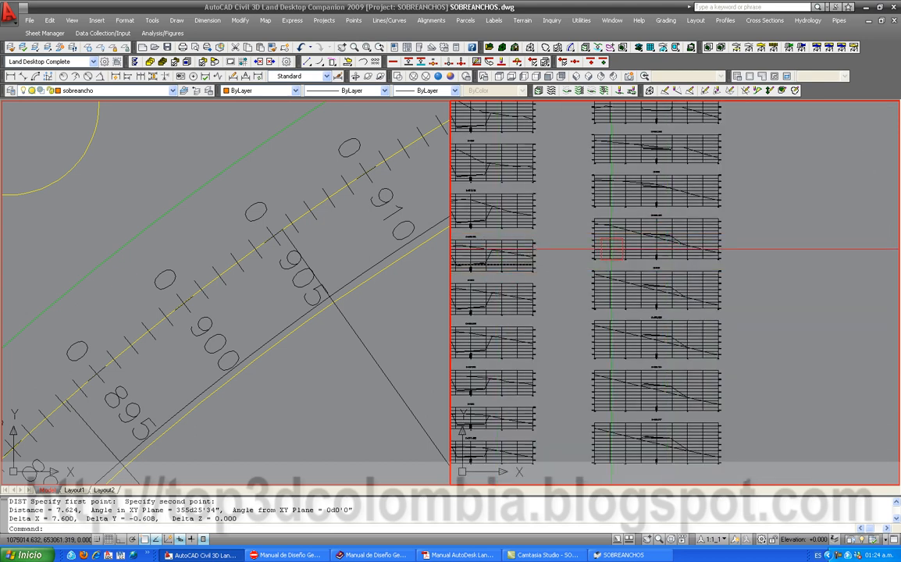
{"action": "left_click", "coordinate": [306, 265]}
{"action": "scroll", "coordinate": [305, 265], "scroll_direction": "down", "scroll_amount": 5}
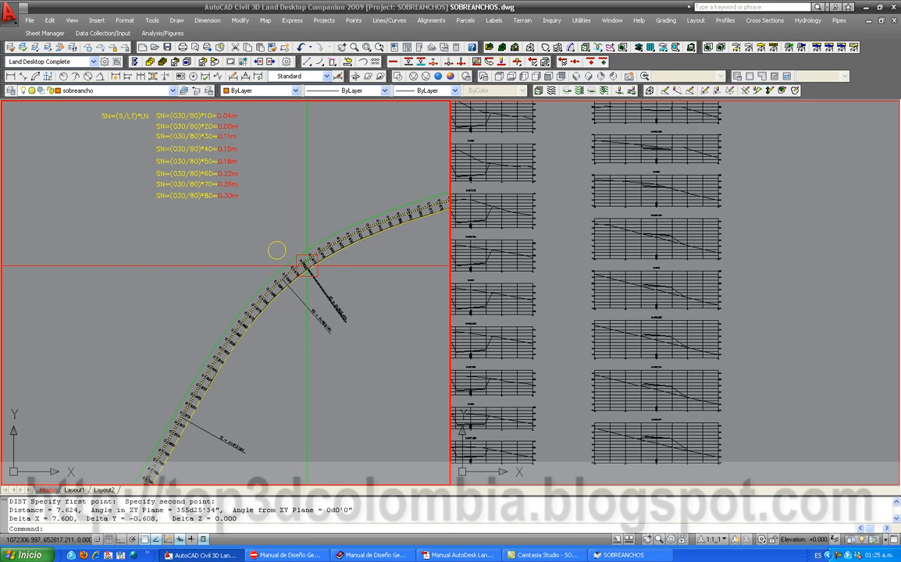
{"action": "left_click", "coordinate": [605, 256]}
{"action": "scroll", "coordinate": [597, 209], "scroll_direction": "down", "scroll_amount": 4}
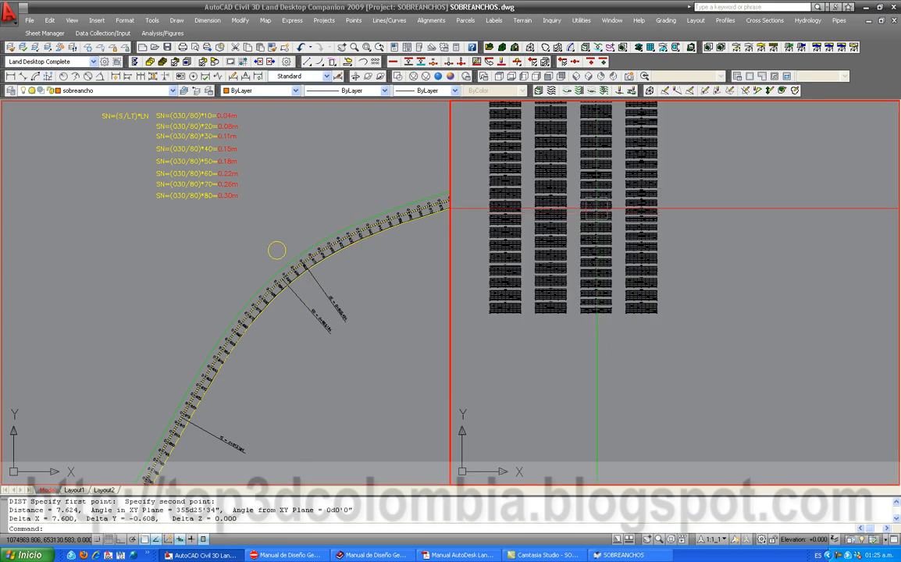
Locate the curve between the stations 0+600.158 and 0+612.106 in plan.
{"action": "left_click", "coordinate": [293, 242]}
{"action": "scroll", "coordinate": [292, 242], "scroll_direction": "up", "scroll_amount": 5}
{"action": "left_click", "coordinate": [569, 231]}
{"action": "scroll", "coordinate": [570, 231], "scroll_direction": "up", "scroll_amount": 4}
{"action": "scroll", "coordinate": [566, 234], "scroll_direction": "up", "scroll_amount": 2}
{"action": "left_click", "coordinate": [321, 259]}
{"action": "scroll", "coordinate": [326, 240], "scroll_direction": "down", "scroll_amount": 6}
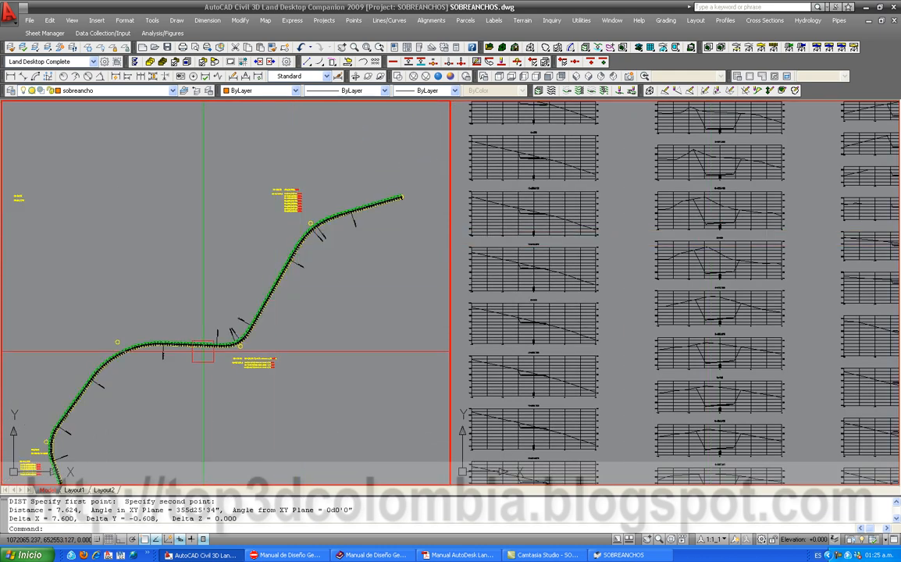
{"action": "scroll", "coordinate": [268, 303], "scroll_direction": "up", "scroll_amount": 6}
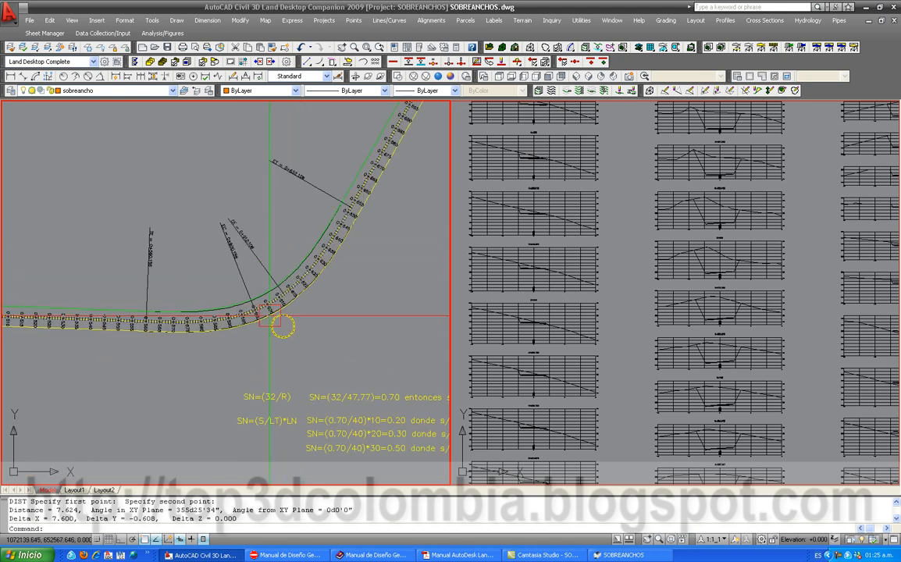
{"action": "mouse_move", "coordinate": [218, 309]}
{"action": "middle_mouse_down"}
{"action": "mouse_move", "coordinate": [289, 282]}
{"action": "mouse_move", "coordinate": [282, 293]}
{"action": "middle_mouse_up"}
{"action": "scroll", "coordinate": [281, 290], "scroll_direction": "up", "scroll_amount": 2}
Search the plotted cross sections for the ones at stations 0+600.158 and 0+612.106.
{"action": "left_click", "coordinate": [548, 228]}
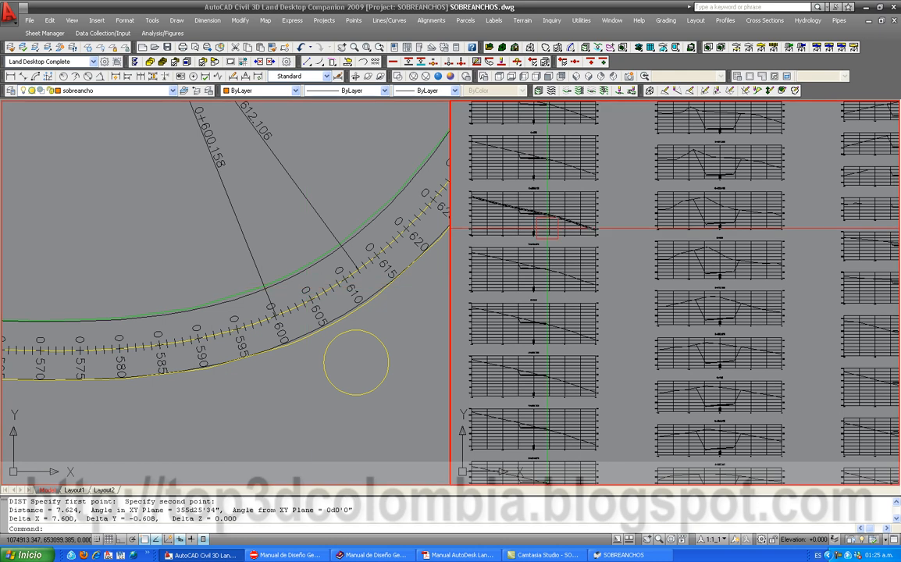
{"action": "scroll", "coordinate": [541, 244], "scroll_direction": "up", "scroll_amount": 4}
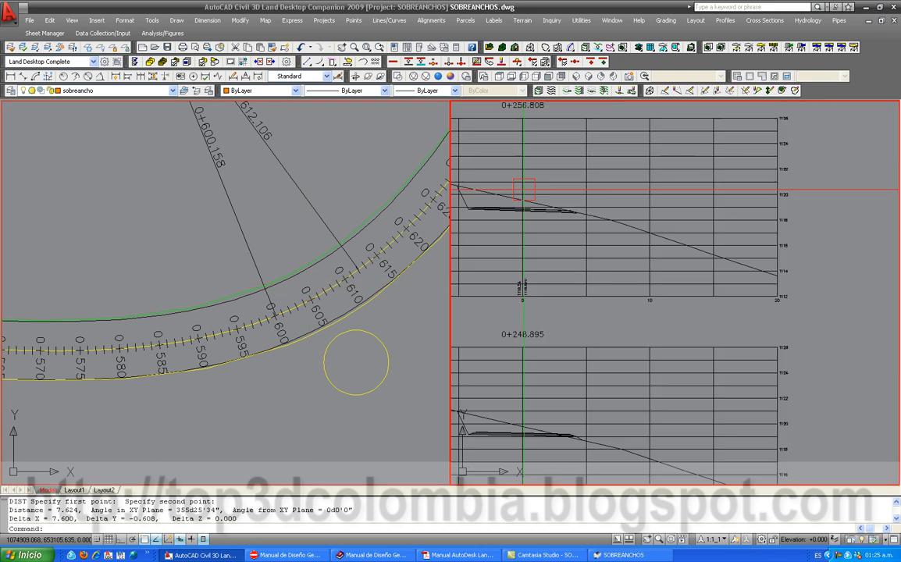
{"action": "scroll", "coordinate": [625, 191], "scroll_direction": "down", "scroll_amount": 5}
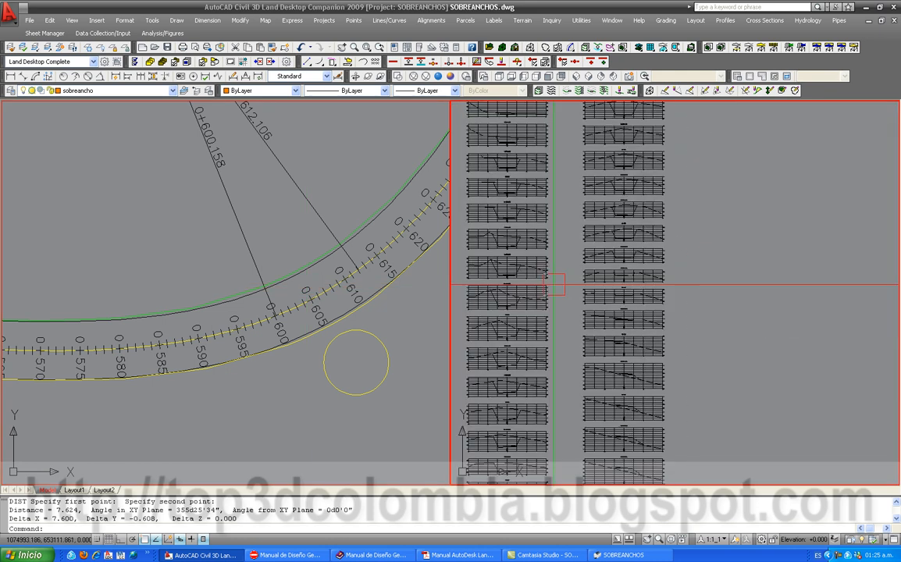
{"action": "scroll", "coordinate": [626, 191], "scroll_direction": "up", "scroll_amount": 5}
{"action": "scroll", "coordinate": [626, 192], "scroll_direction": "down", "scroll_amount": 5}
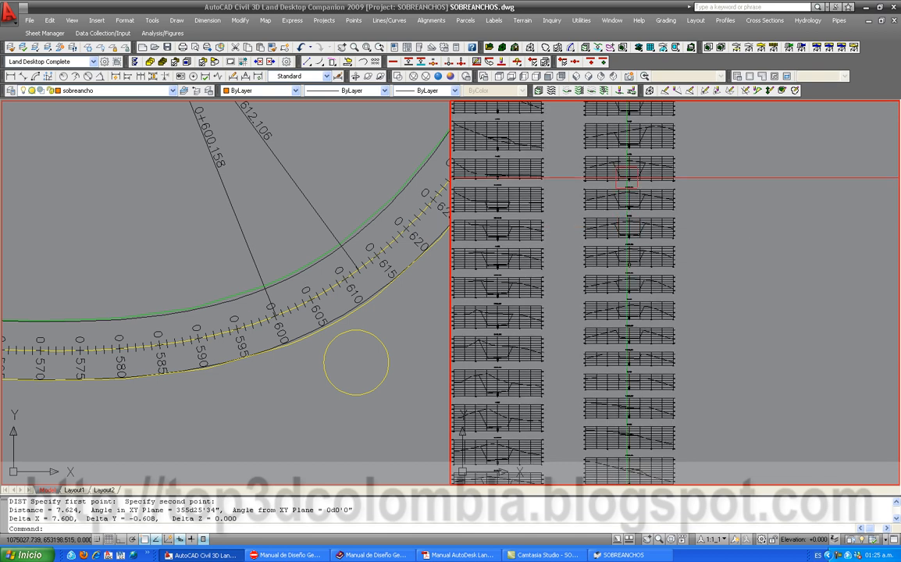
{"action": "scroll", "coordinate": [626, 192], "scroll_direction": "up", "scroll_amount": 5}
{"action": "scroll", "coordinate": [648, 251], "scroll_direction": "down", "scroll_amount": 5}
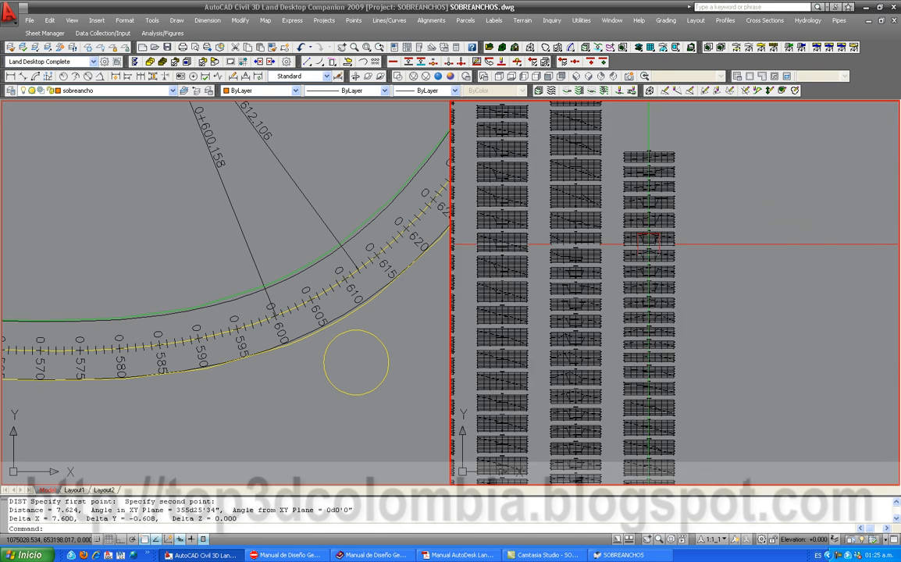
{"action": "scroll", "coordinate": [652, 195], "scroll_direction": "up", "scroll_amount": 5}
{"action": "scroll", "coordinate": [656, 195], "scroll_direction": "down", "scroll_amount": 5}
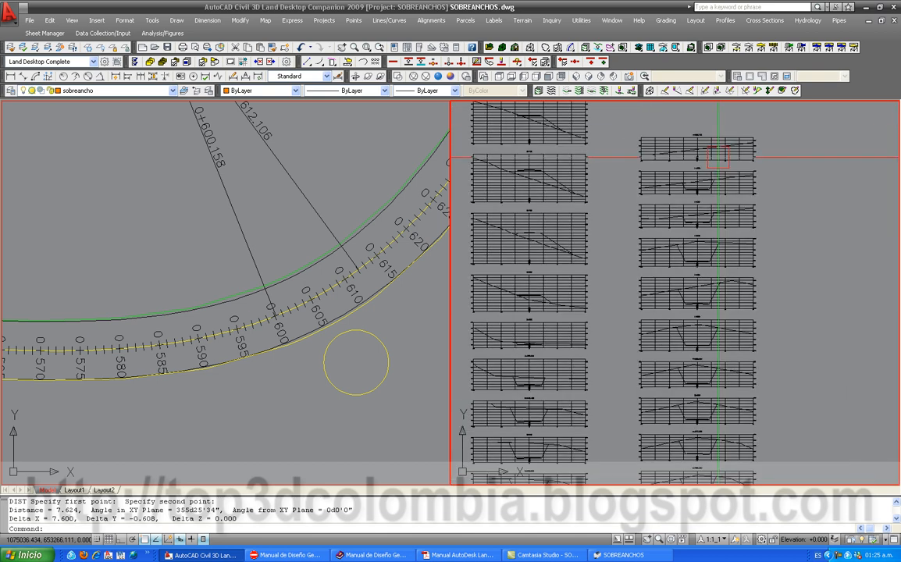
{"action": "scroll", "coordinate": [687, 196], "scroll_direction": "up", "scroll_amount": 5}
{"action": "scroll", "coordinate": [687, 196], "scroll_direction": "down", "scroll_amount": 5}
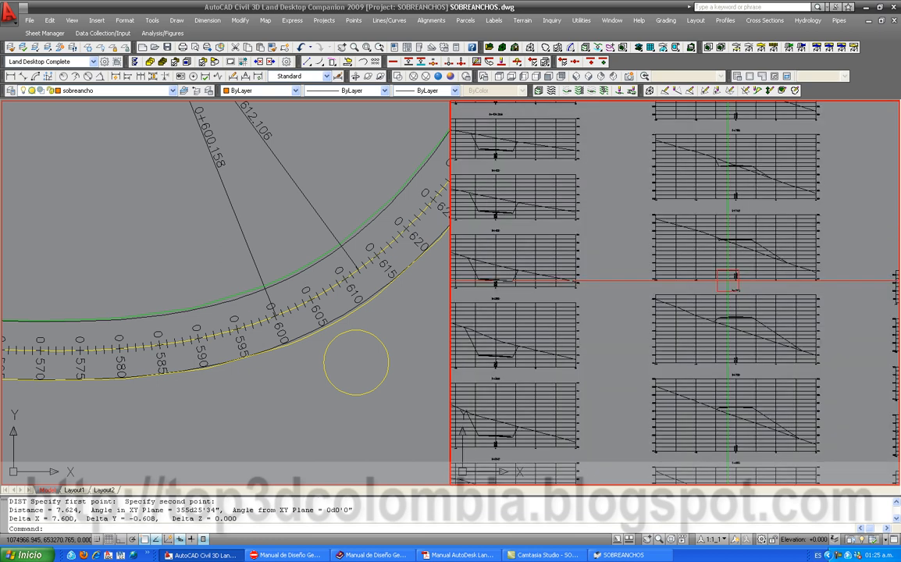
{"action": "scroll", "coordinate": [710, 142], "scroll_direction": "up", "scroll_amount": 5}
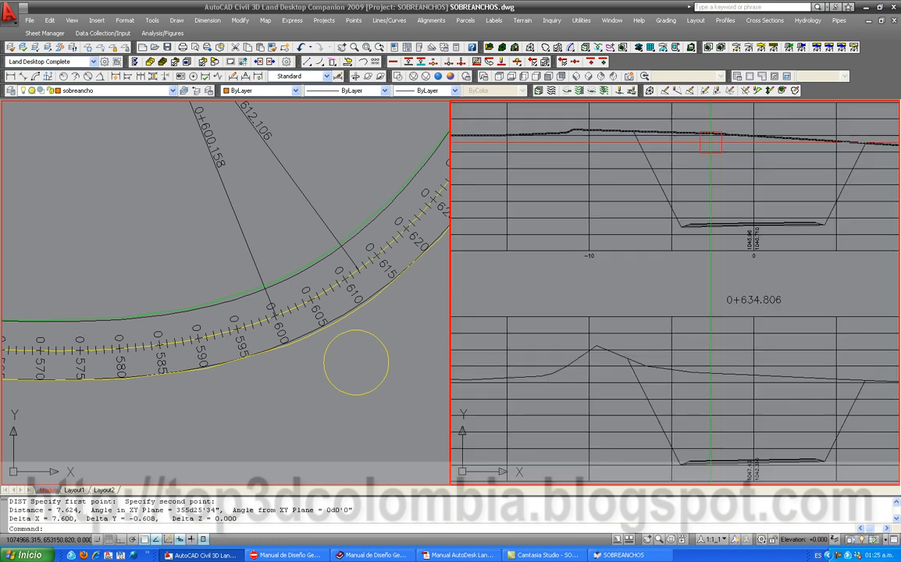
{"action": "scroll", "coordinate": [697, 230], "scroll_direction": "down", "scroll_amount": 5}
{"action": "scroll", "coordinate": [689, 311], "scroll_direction": "up", "scroll_amount": 5}
{"action": "scroll", "coordinate": [693, 414], "scroll_direction": "down", "scroll_amount": 5}
{"action": "scroll", "coordinate": [693, 414], "scroll_direction": "up", "scroll_amount": 5}
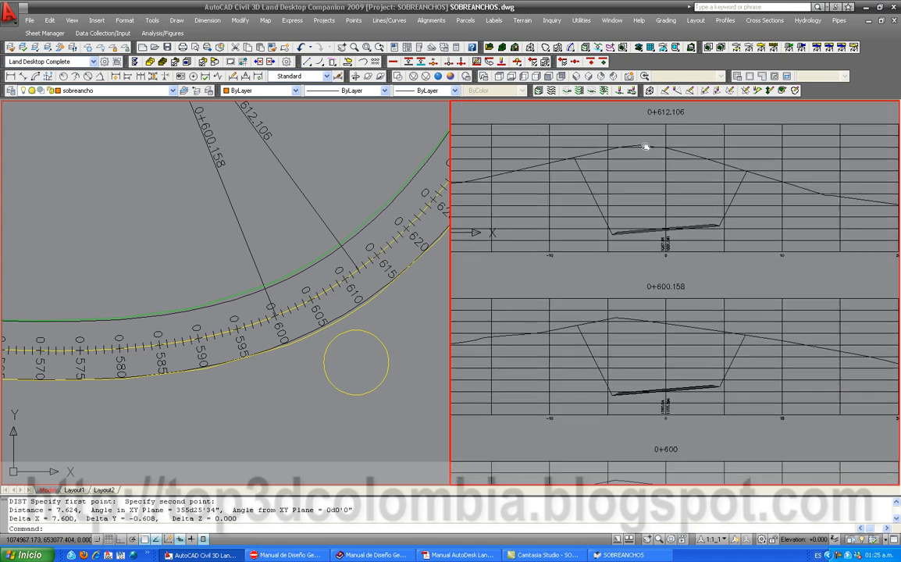
Measure the road's width in plan at station 0+612.106, from the green edge to the yellow edge.
{"action": "left_click", "coordinate": [303, 252]}
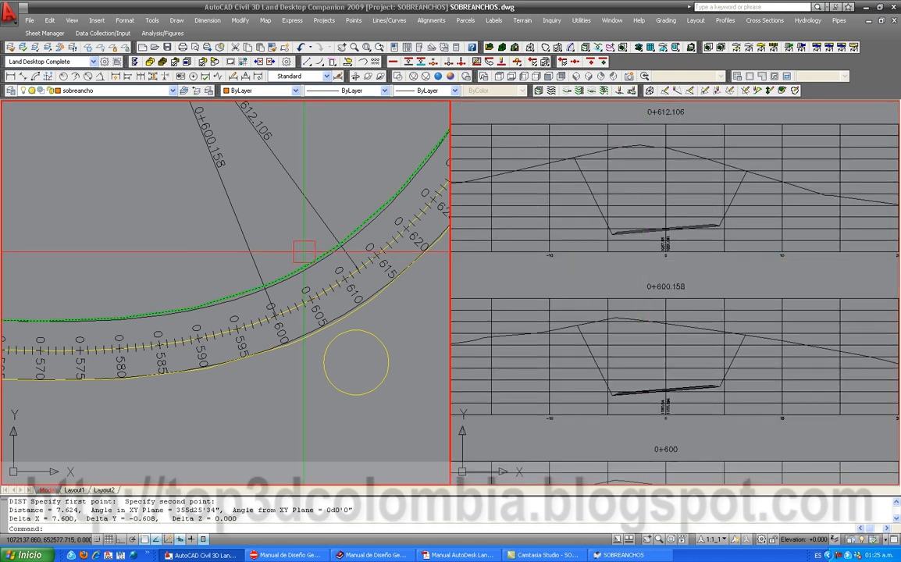
{"action": "middle_click_drag", "start_coordinate": [301, 207], "coordinate": [304, 247]}
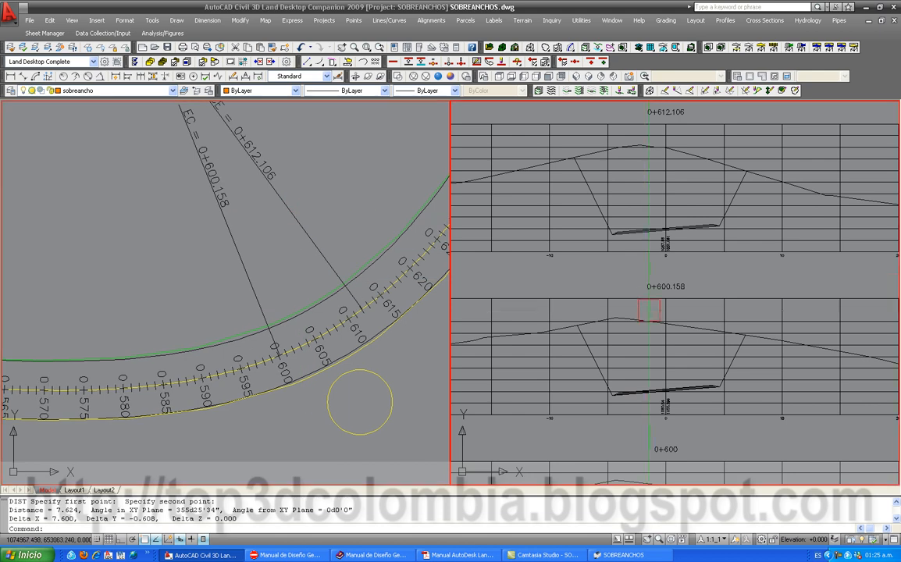
{"action": "scroll", "coordinate": [632, 367], "scroll_direction": "up", "scroll_amount": 6}
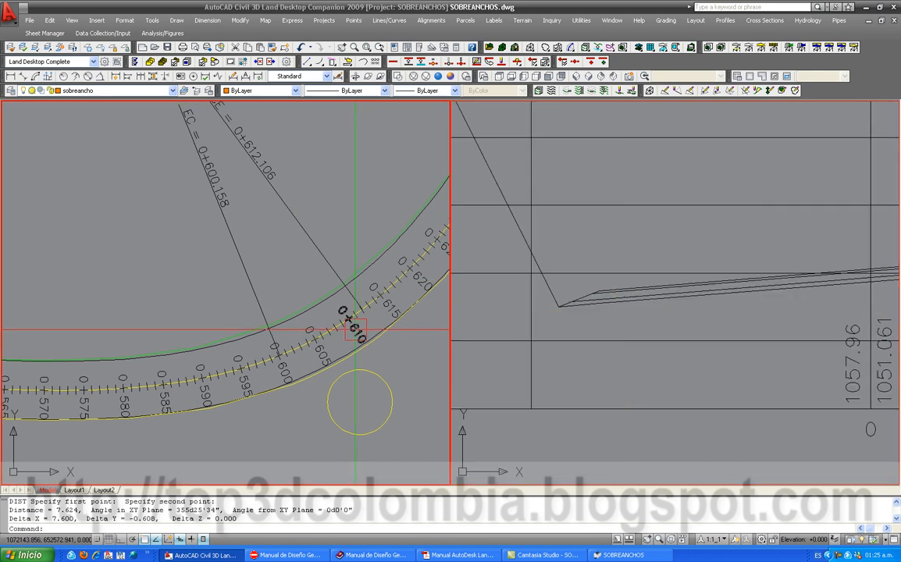
{"action": "type", "text": "di"}
{"action": "key", "text": "Return"}
{"action": "scroll", "coordinate": [356, 316], "scroll_direction": "up", "scroll_amount": 5}
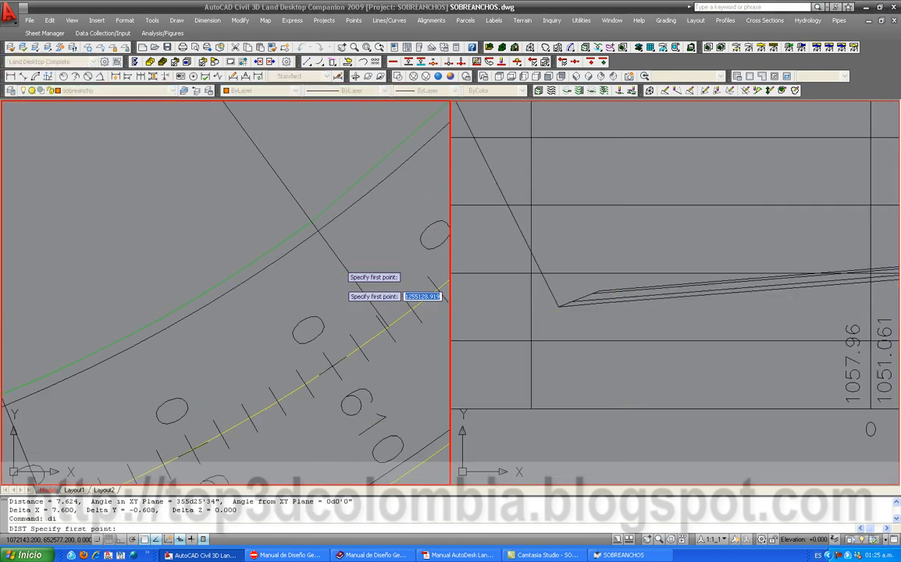
{"action": "left_click", "coordinate": [312, 221]}
{"action": "scroll", "coordinate": [312, 223], "scroll_direction": "down", "scroll_amount": 4}
{"action": "scroll", "coordinate": [376, 306], "scroll_direction": "up", "scroll_amount": 3}
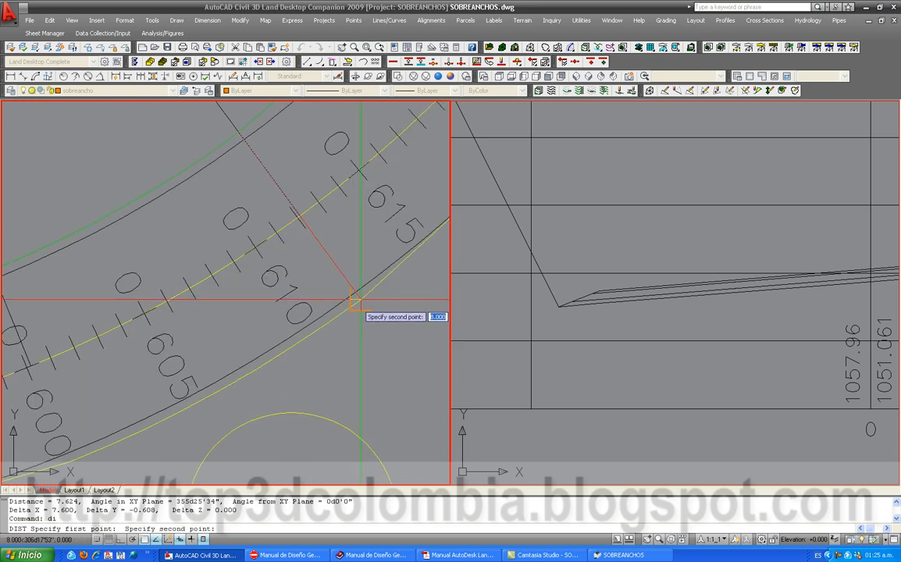
{"action": "left_click", "coordinate": [355, 300]}
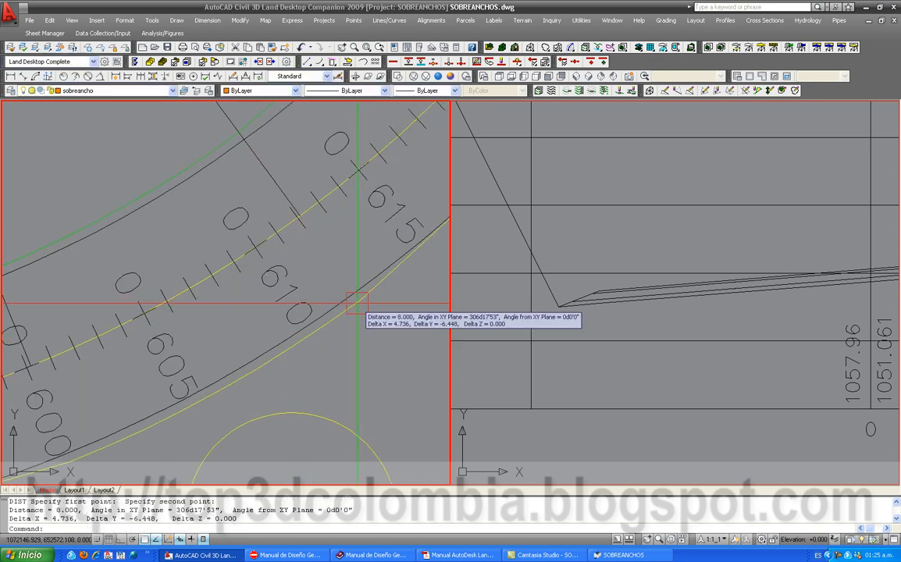
Measure the roadway's sloped top width between its two edges on the cross section at station 0+612.106.
{"action": "left_click", "coordinate": [520, 313]}
{"action": "scroll", "coordinate": [610, 288], "scroll_direction": "up", "scroll_amount": 6}
{"action": "key", "text": "Return"}
{"action": "left_click", "coordinate": [576, 293]}
{"action": "scroll", "coordinate": [479, 330], "scroll_direction": "down", "scroll_amount": 4}
{"action": "scroll", "coordinate": [478, 331], "scroll_direction": "down", "scroll_amount": 2}
{"action": "middle_click_drag", "start_coordinate": [812, 311], "coordinate": [599, 331]}
{"action": "scroll", "coordinate": [845, 309], "scroll_direction": "up", "scroll_amount": 5}
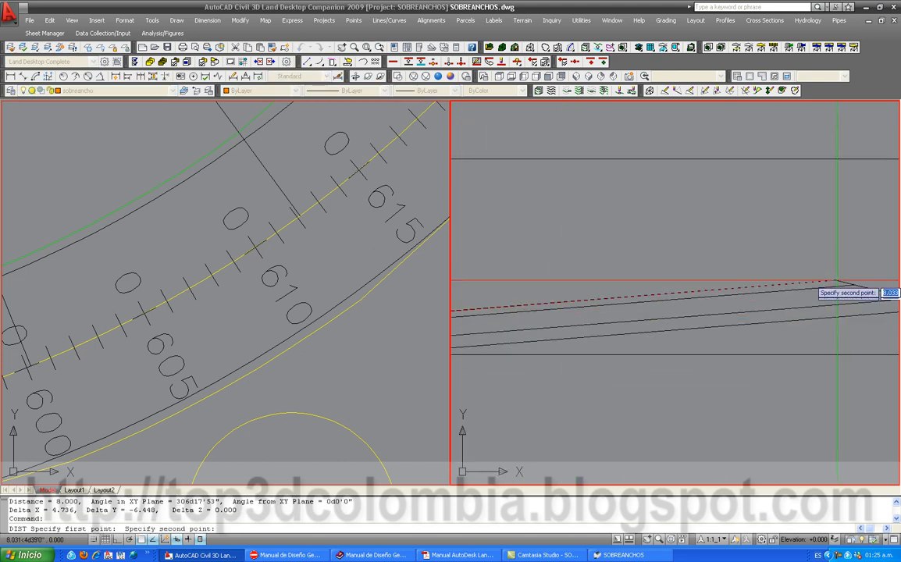
{"action": "left_click", "coordinate": [835, 278]}
{"action": "left_click", "coordinate": [334, 282]}
{"action": "left_click", "coordinate": [666, 281]}
{"action": "scroll", "coordinate": [690, 289], "scroll_direction": "down", "scroll_amount": 3}
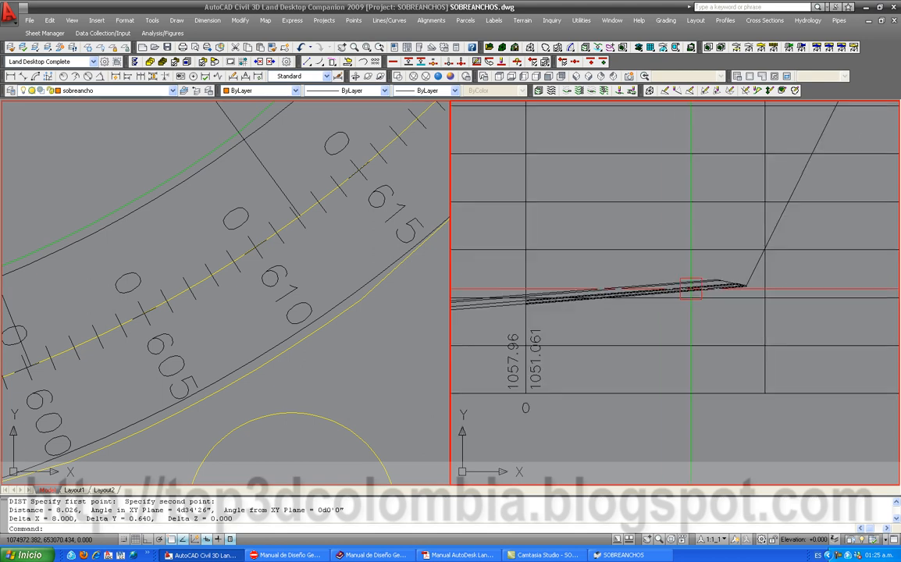
{"action": "scroll", "coordinate": [690, 288], "scroll_direction": "down", "scroll_amount": 4}
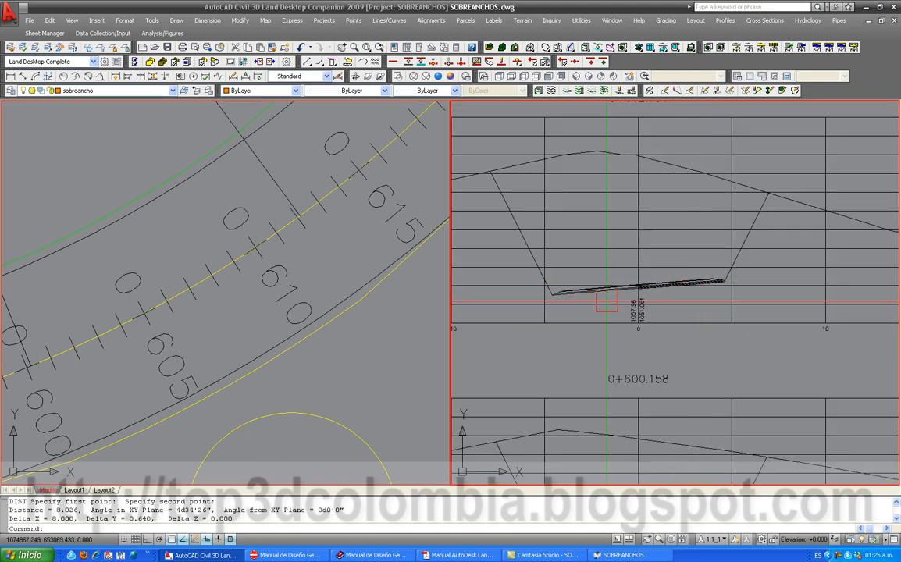
Draw a short vertical line with Ortho on, upward from the left edge of the roadway's top surface on section 0+612.106.
{"action": "scroll", "coordinate": [605, 299], "scroll_direction": "up", "scroll_amount": 8}
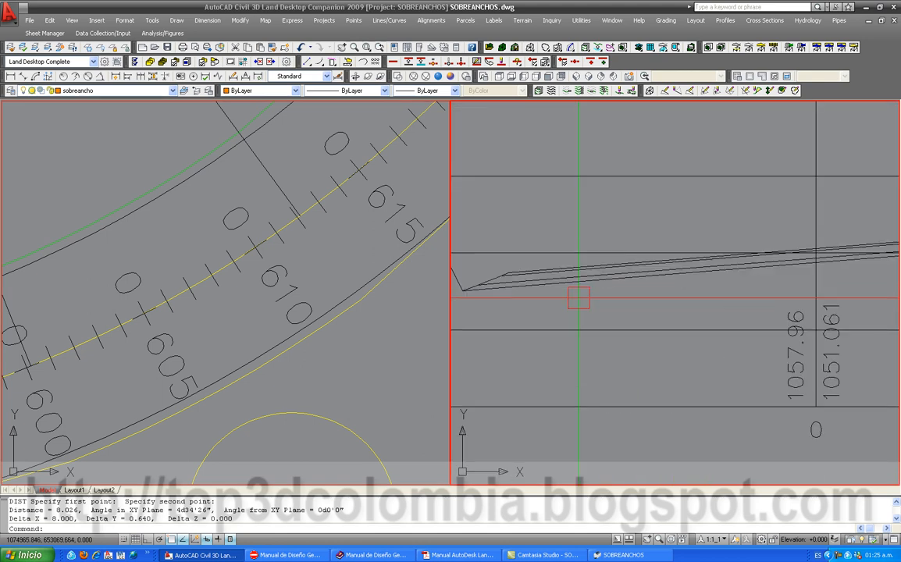
{"action": "scroll", "coordinate": [514, 271], "scroll_direction": "up", "scroll_amount": 2}
{"action": "scroll", "coordinate": [509, 275], "scroll_direction": "down", "scroll_amount": 3}
{"action": "scroll", "coordinate": [505, 287], "scroll_direction": "up", "scroll_amount": 2}
{"action": "type", "text": "l"}
{"action": "key", "text": "Return"}
{"action": "scroll", "coordinate": [514, 244], "scroll_direction": "up", "scroll_amount": 2}
{"action": "scroll", "coordinate": [521, 247], "scroll_direction": "down", "scroll_amount": 3}
{"action": "scroll", "coordinate": [511, 253], "scroll_direction": "up", "scroll_amount": 3}
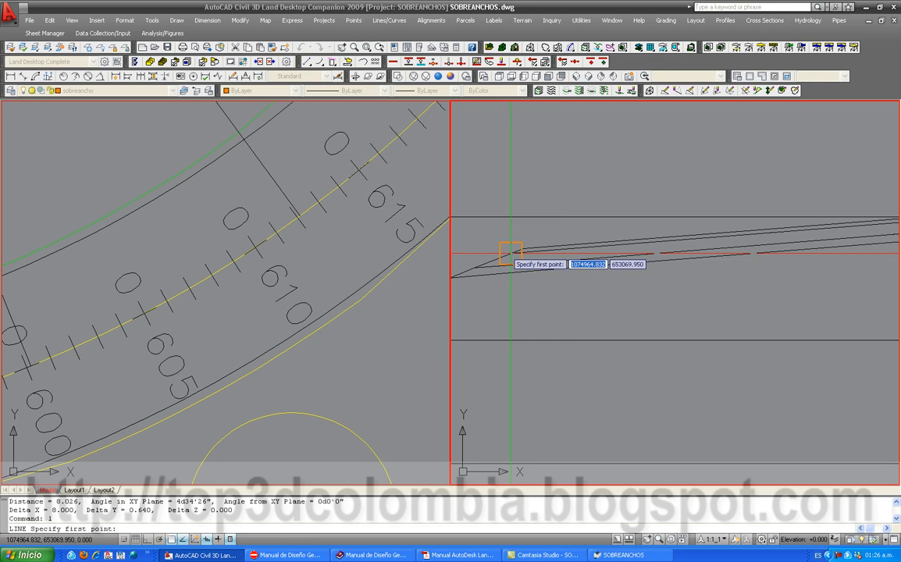
{"action": "left_click", "coordinate": [539, 248]}
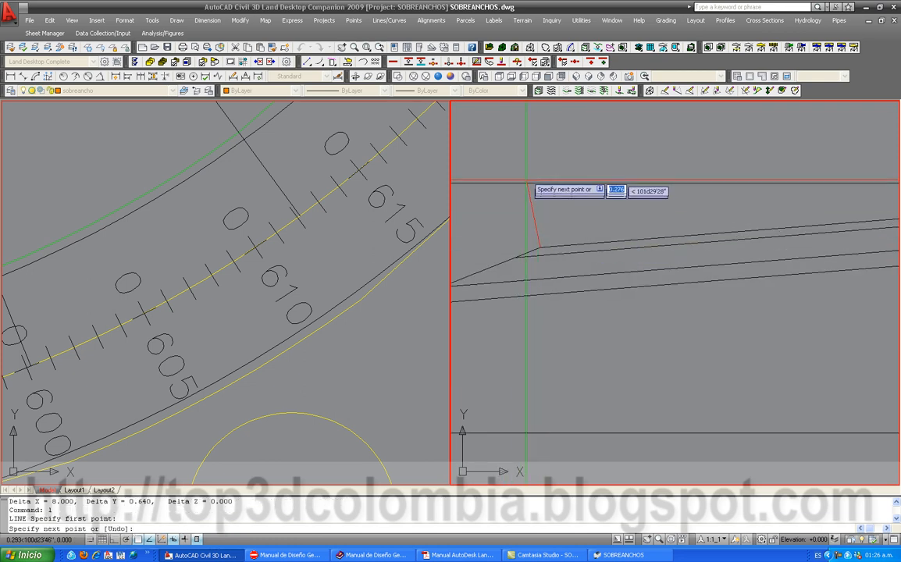
{"action": "scroll", "coordinate": [538, 162], "scroll_direction": "down", "scroll_amount": 4}
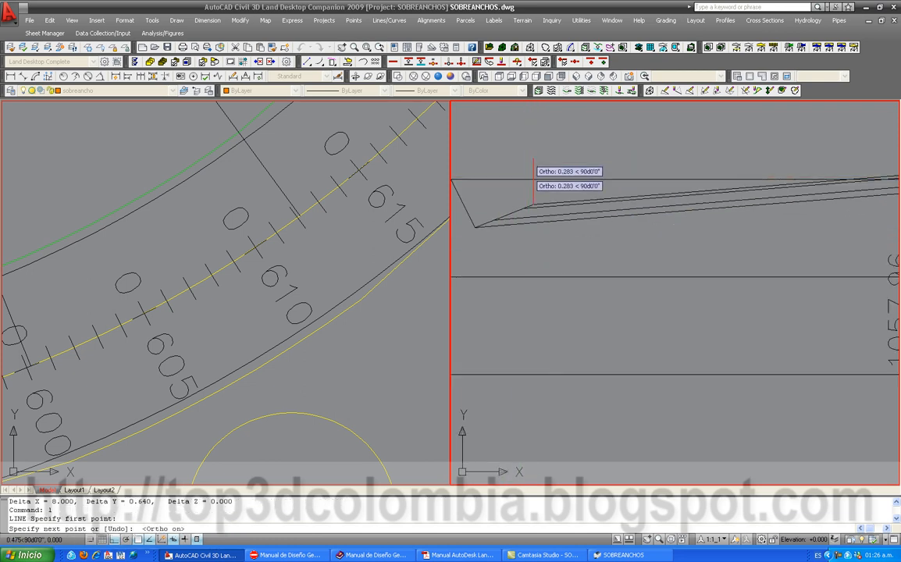
{"action": "key", "text": "F8"}
{"action": "key", "text": "Escape"}
Draw a second short vertical line upward from the right edge of the roadway's top surface on section 0+612.106.
{"action": "middle_click_drag", "start_coordinate": [680, 284], "coordinate": [462, 316]}
{"action": "key", "text": "Return"}
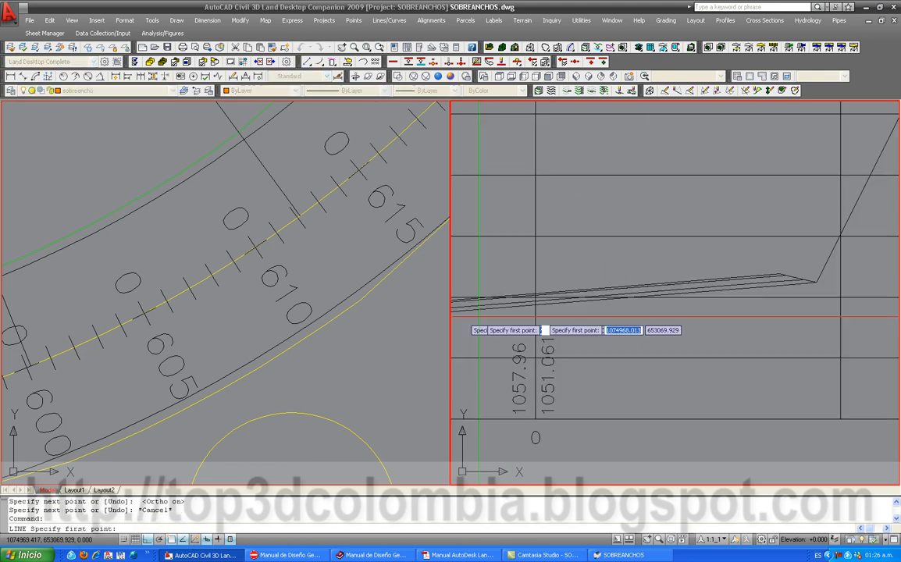
{"action": "scroll", "coordinate": [770, 283], "scroll_direction": "up", "scroll_amount": 4}
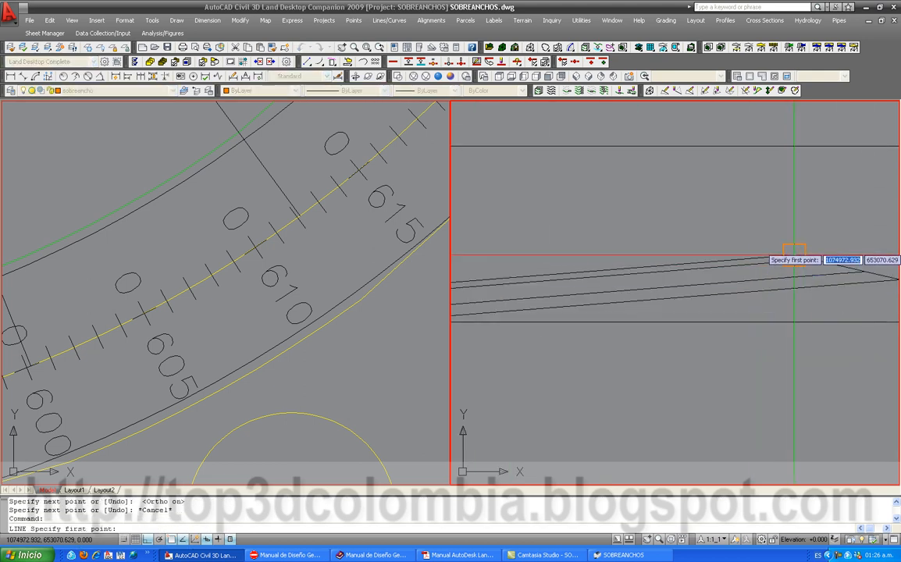
{"action": "left_click", "coordinate": [794, 255]}
{"action": "left_click", "coordinate": [793, 172]}
{"action": "key", "text": "Return"}
{"action": "scroll", "coordinate": [820, 270], "scroll_direction": "down", "scroll_amount": 4}
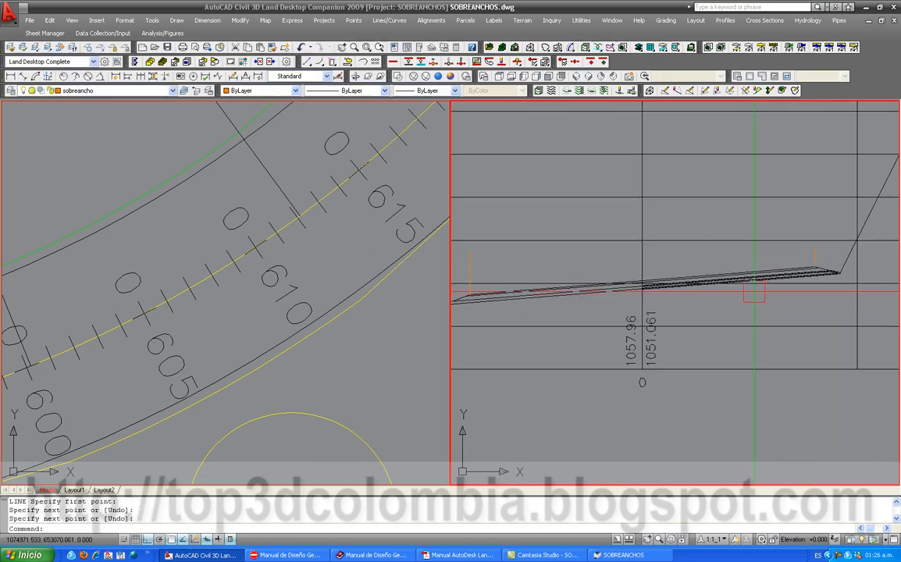
Measure the horizontal distance between the two vertical reference lines on section 0+612.106.
{"action": "type", "text": "di"}
{"action": "key", "text": "Return"}
{"action": "left_click", "coordinate": [814, 248]}
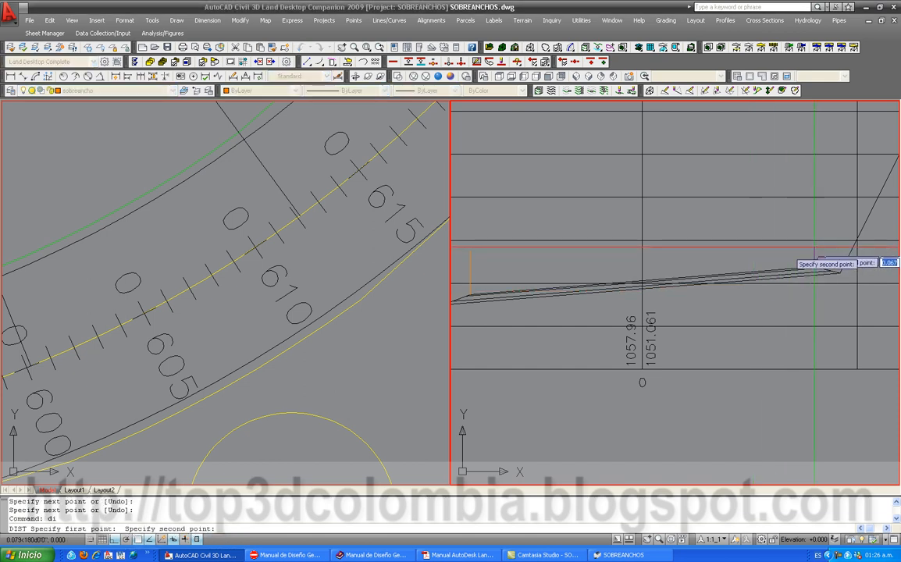
{"action": "key", "text": "Return"}
{"action": "key", "text": "Return"}
{"action": "left_click", "coordinate": [470, 252]}
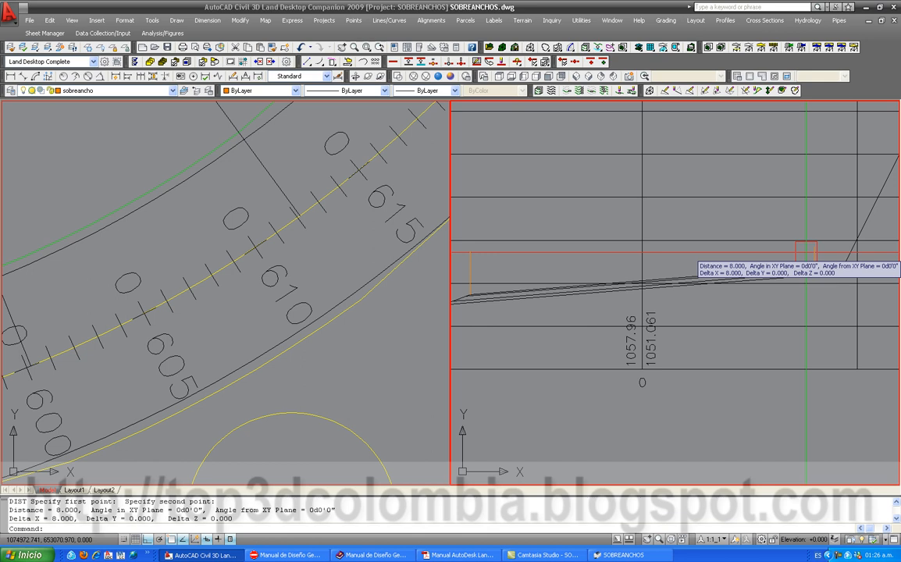
{"action": "middle_click_drag", "start_coordinate": [790, 266], "coordinate": [800, 261]}
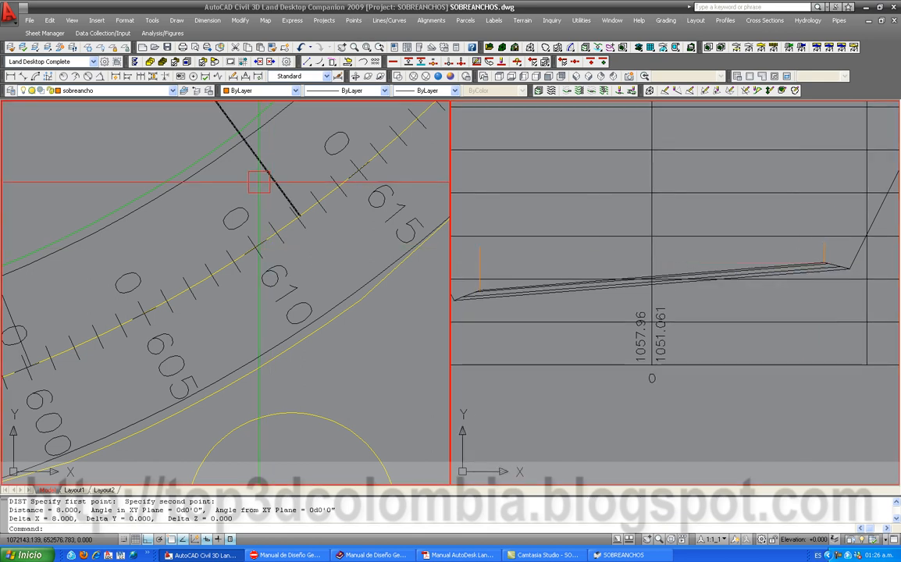
Remeasure the road's plan width at station 0+612.106 to compare it with the section's horizontal width.
{"action": "key", "text": "Return"}
{"action": "left_click", "coordinate": [238, 134]}
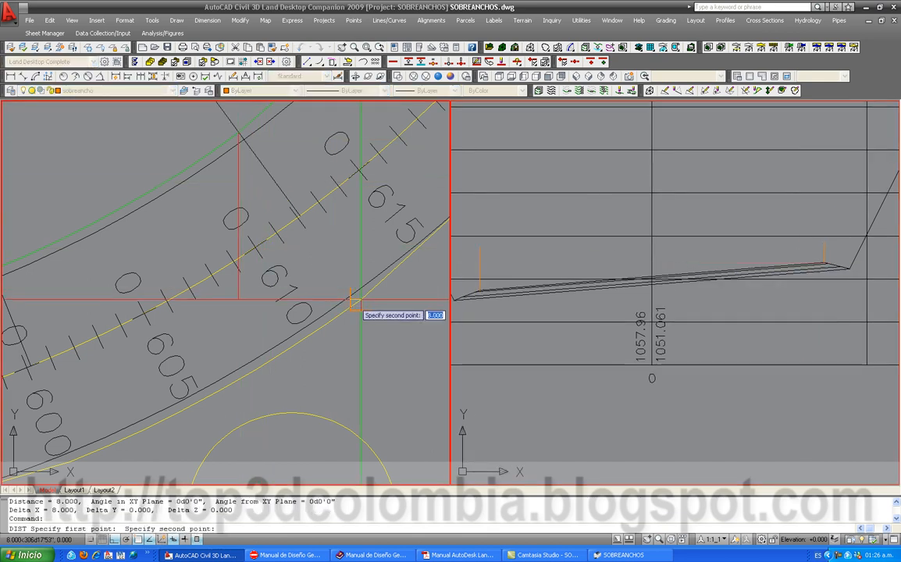
{"action": "left_click", "coordinate": [354, 302]}
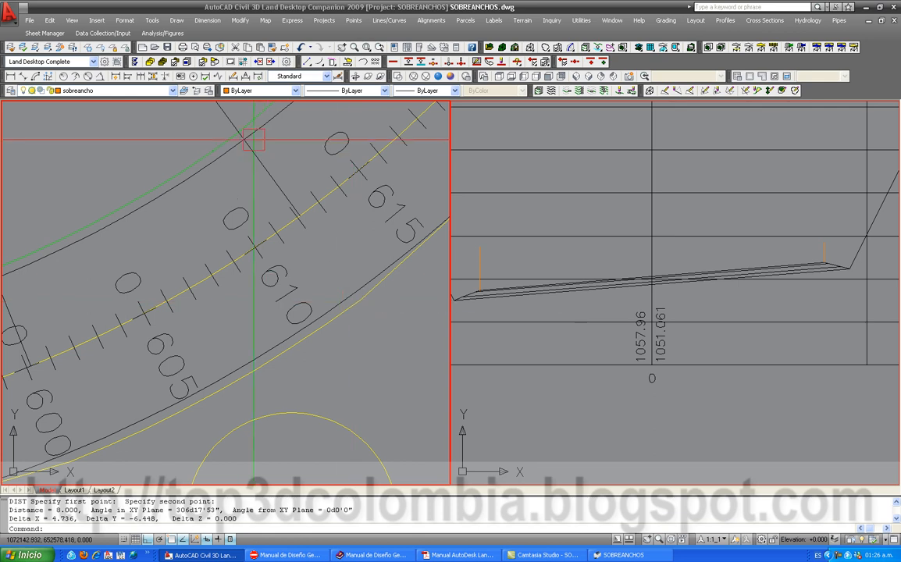
{"action": "scroll", "coordinate": [240, 318], "scroll_direction": "down", "scroll_amount": 2}
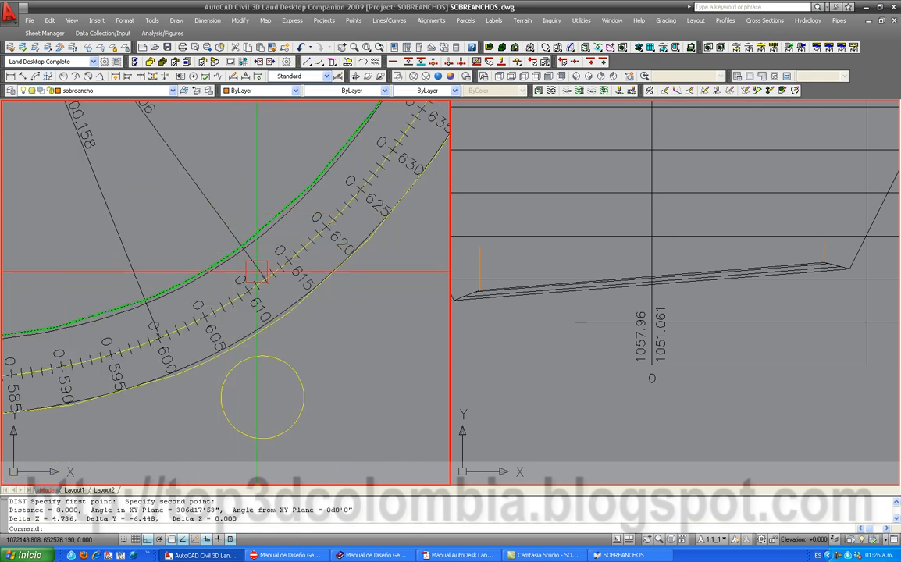
Remeasure the horizontal distance between the two vertical reference lines on section 0+612.106.
{"action": "left_click", "coordinate": [487, 297]}
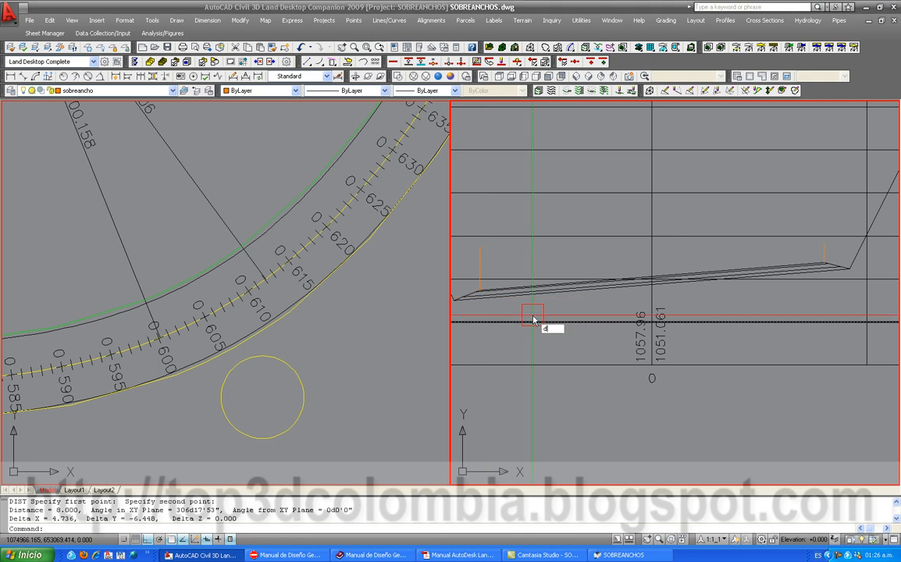
{"action": "type", "text": "di"}
{"action": "key", "text": "Return"}
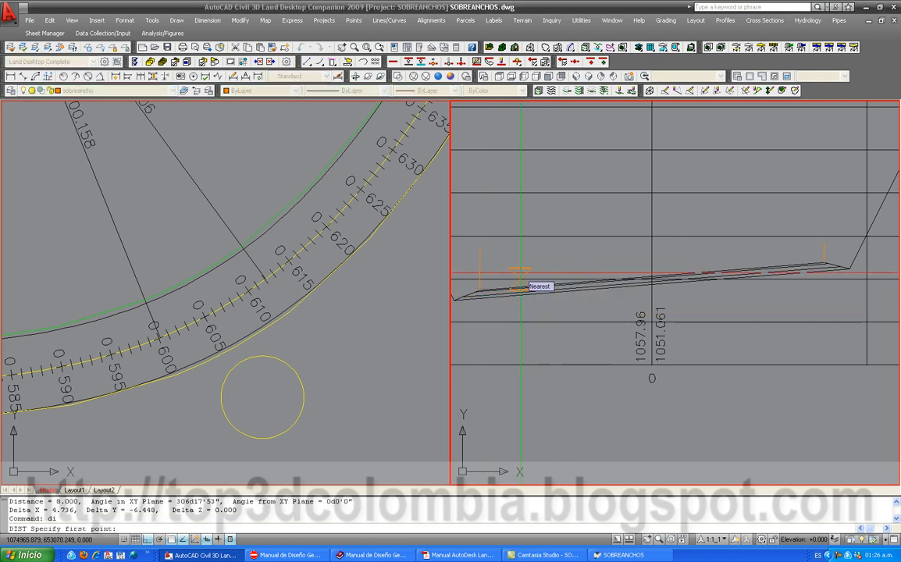
{"action": "left_click", "coordinate": [479, 249]}
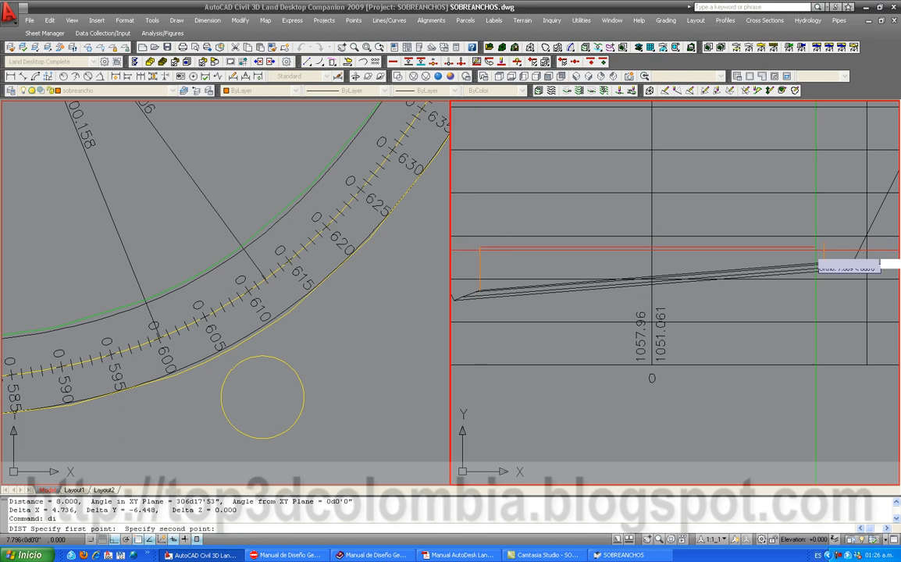
{"action": "scroll", "coordinate": [818, 250], "scroll_direction": "up", "scroll_amount": 3}
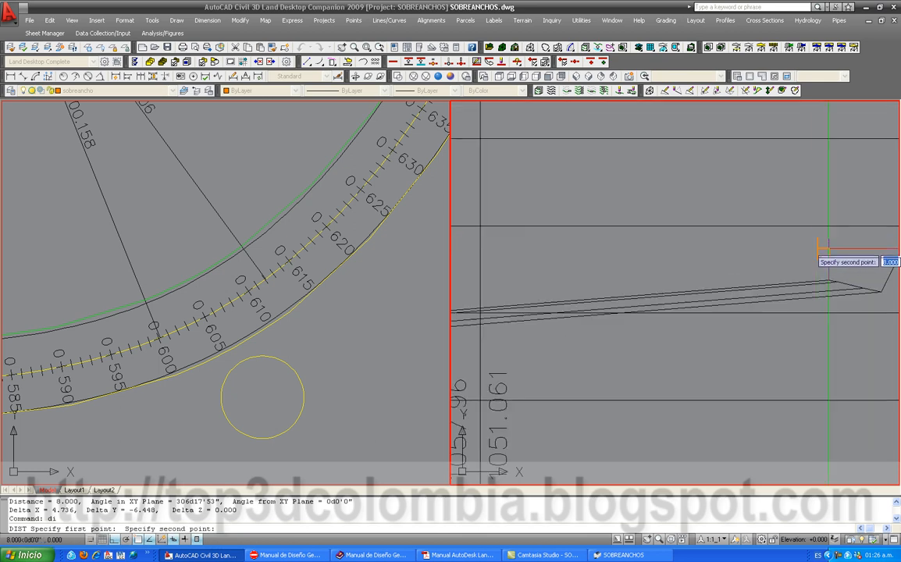
{"action": "left_click", "coordinate": [820, 250]}
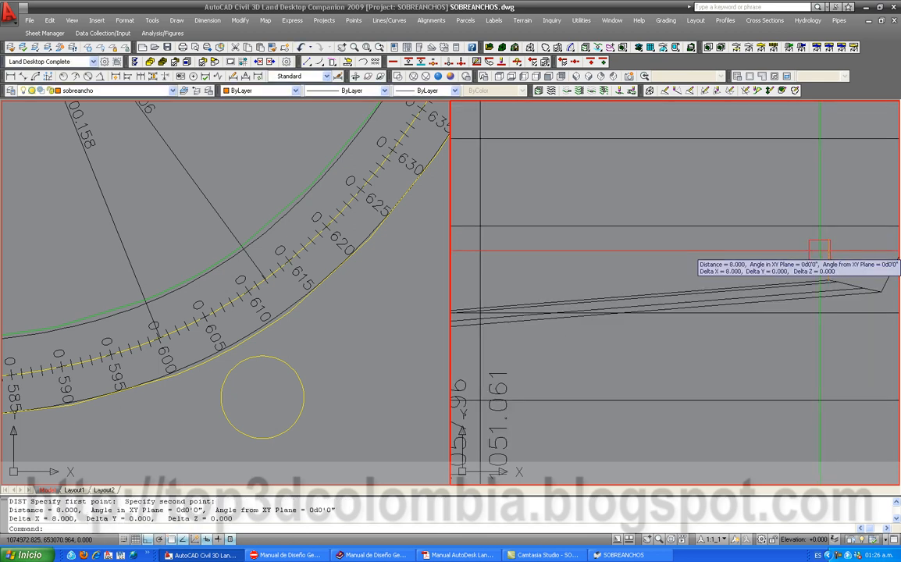
{"action": "scroll", "coordinate": [753, 257], "scroll_direction": "down", "scroll_amount": 4}
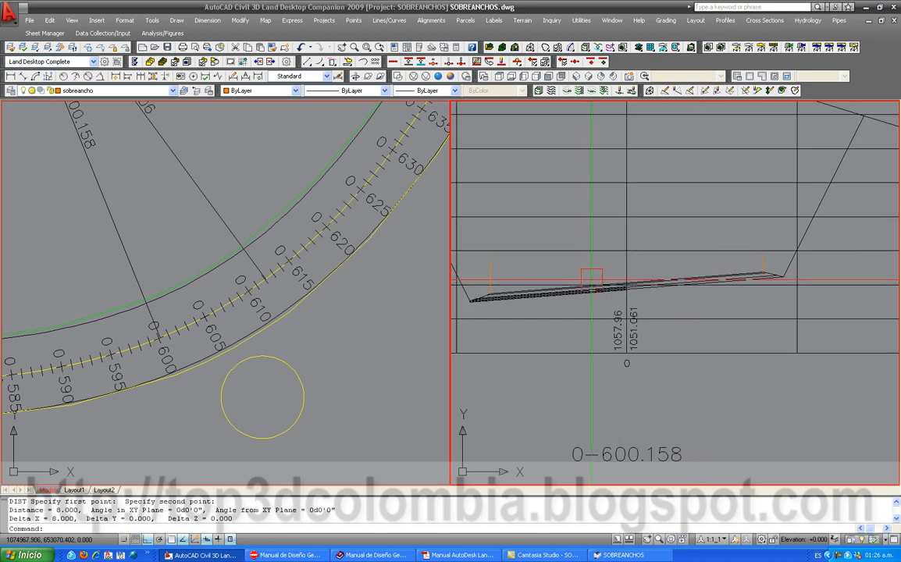
{"action": "left_click", "coordinate": [270, 288]}
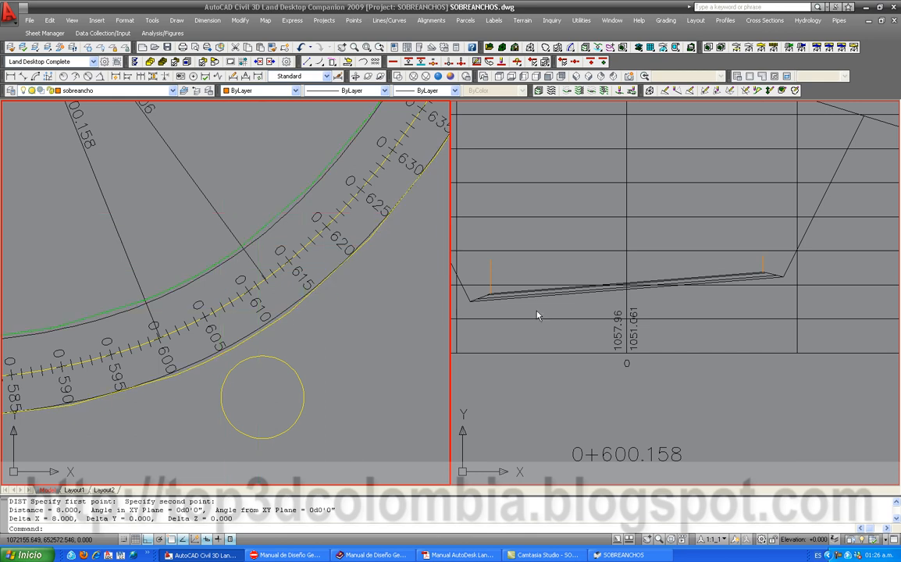
{"action": "left_click", "coordinate": [483, 279]}
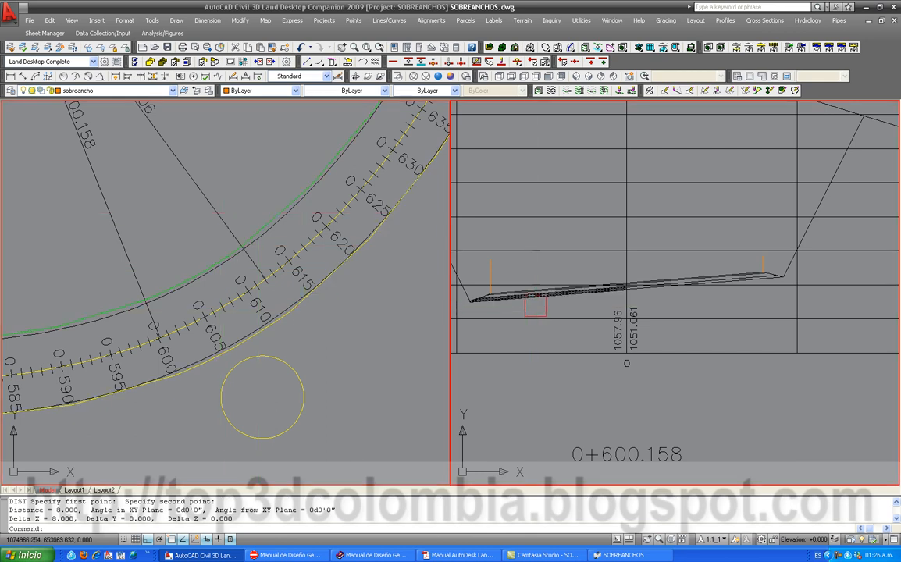
{"action": "right_click", "coordinate": [837, 557]}
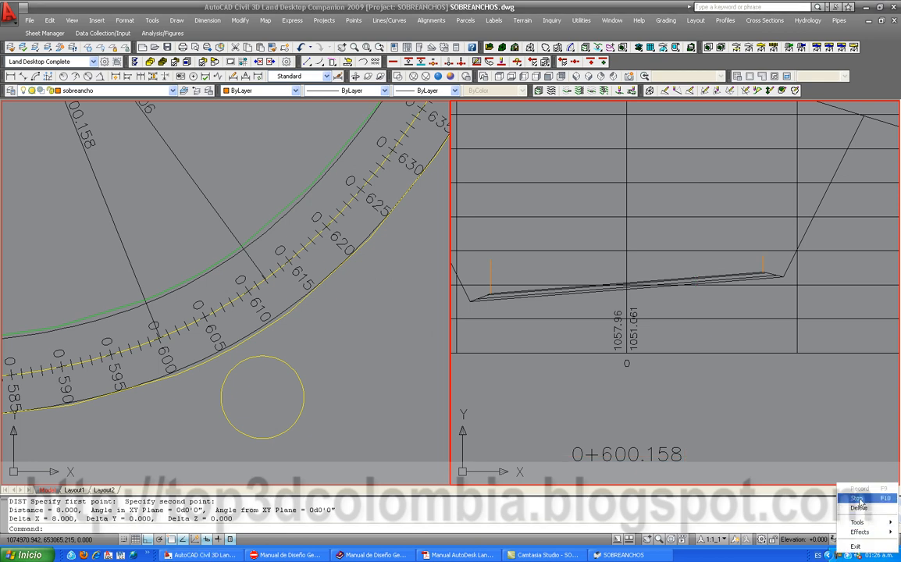
{"action": "left_click", "coordinate": [859, 499]}
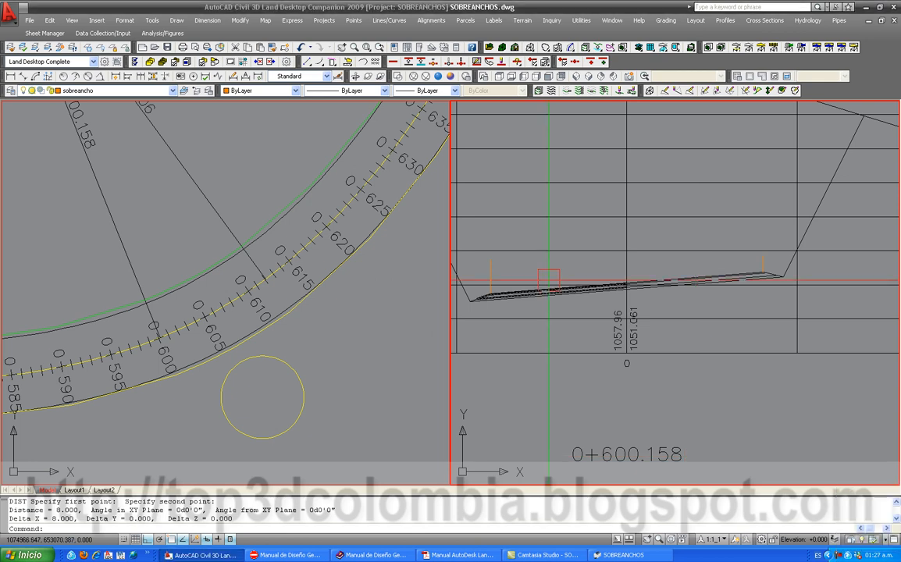
{"action": "left_click", "coordinate": [321, 256]}
{"action": "scroll", "coordinate": [301, 253], "scroll_direction": "down", "scroll_amount": 2}
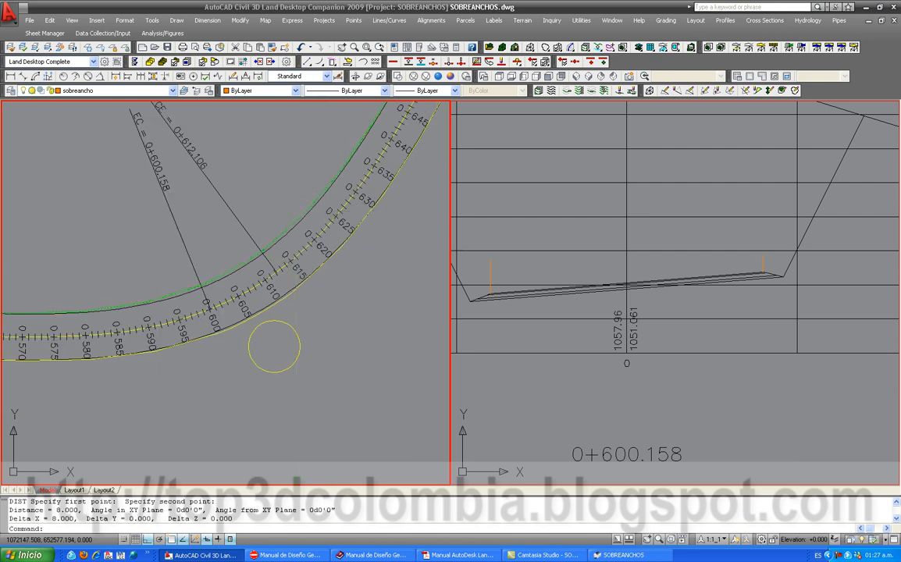
Switch the model display to a single viewport and bring the longitudinal profile and the plotted section columns into view.
{"action": "left_click", "coordinate": [503, 281]}
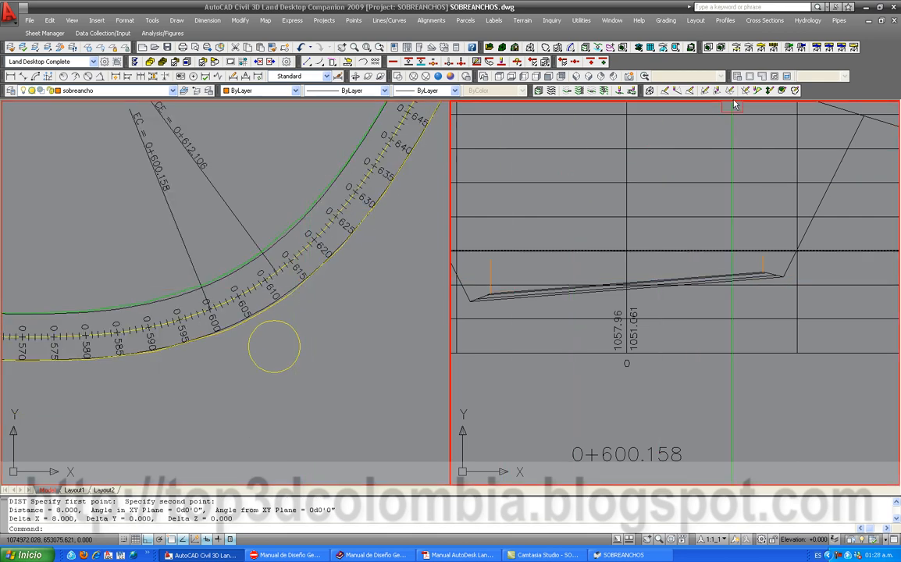
{"action": "left_click", "coordinate": [749, 76]}
{"action": "scroll", "coordinate": [627, 229], "scroll_direction": "down", "scroll_amount": 8}
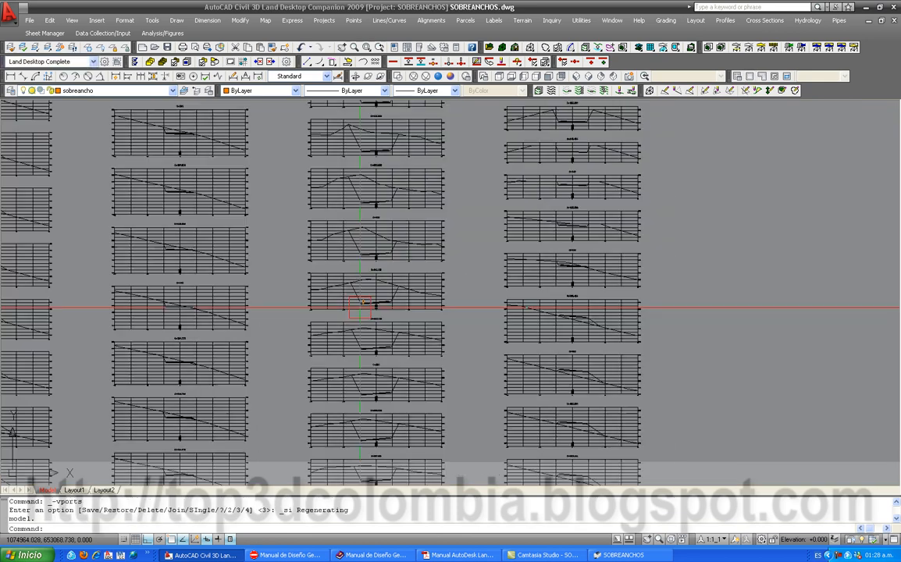
{"action": "scroll", "coordinate": [358, 305], "scroll_direction": "up", "scroll_amount": 6}
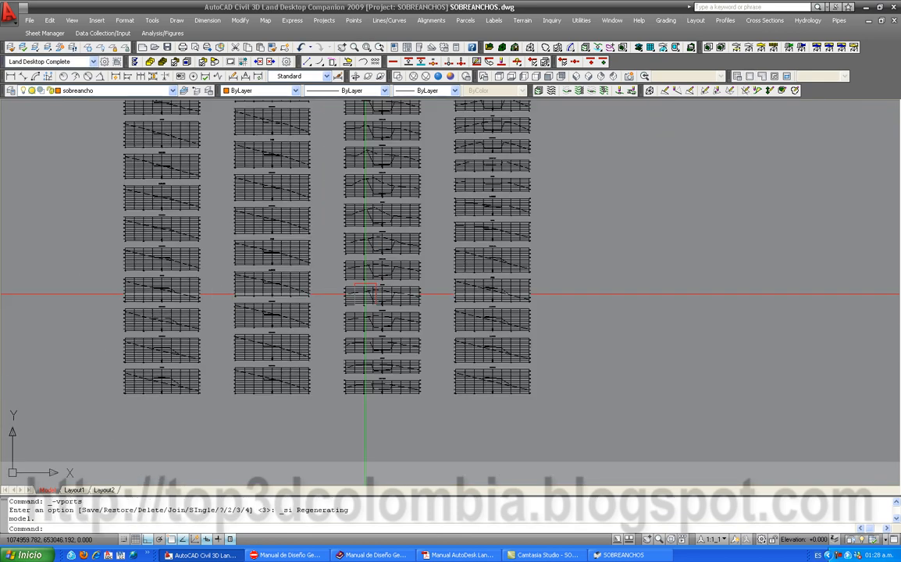
{"action": "scroll", "coordinate": [379, 222], "scroll_direction": "up", "scroll_amount": 6}
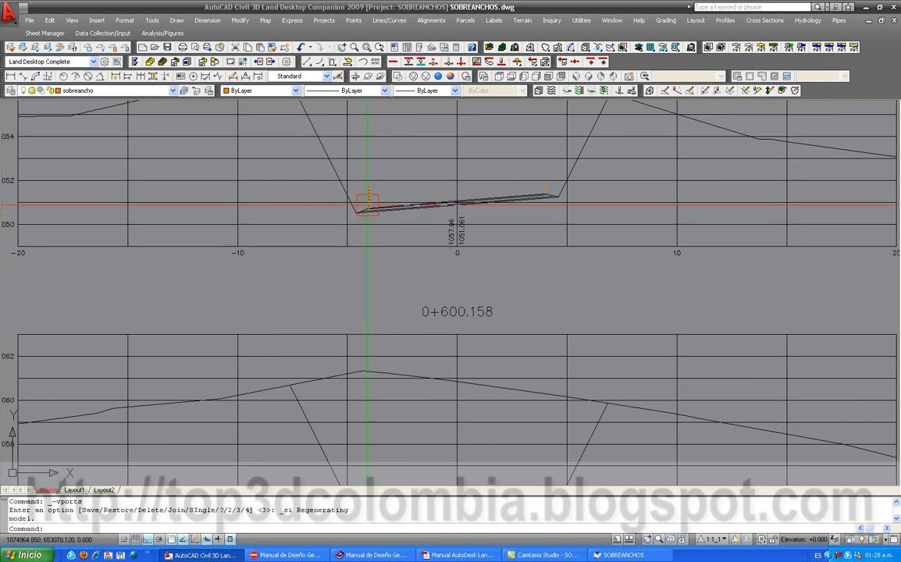
{"action": "scroll", "coordinate": [458, 209], "scroll_direction": "down", "scroll_amount": 8}
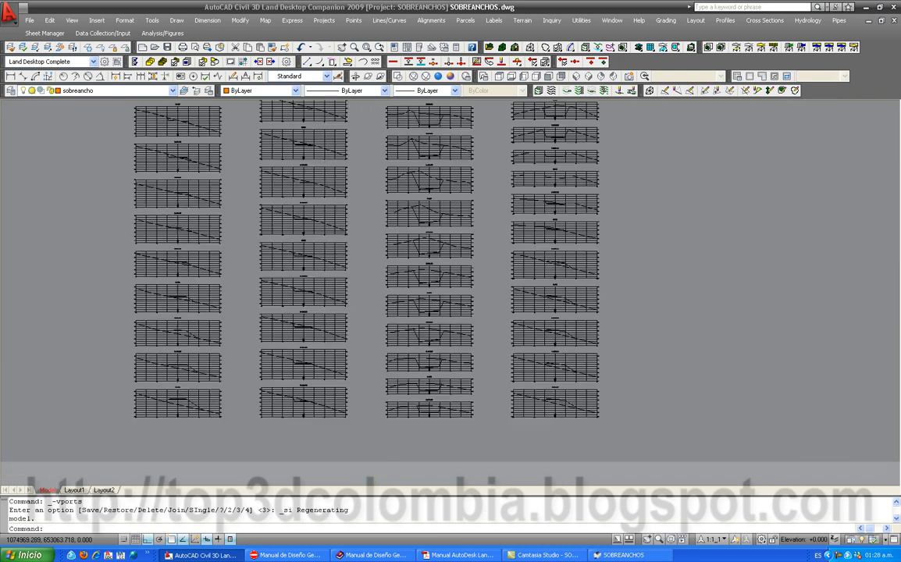
{"action": "scroll", "coordinate": [432, 196], "scroll_direction": "down", "scroll_amount": 4}
{"action": "scroll", "coordinate": [276, 291], "scroll_direction": "up", "scroll_amount": 3}
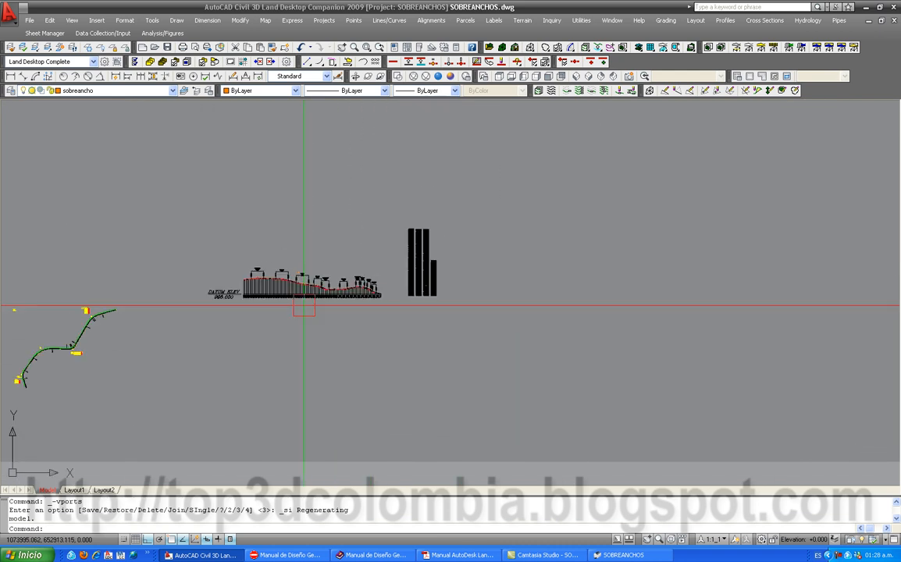
{"action": "scroll", "coordinate": [276, 290], "scroll_direction": "up", "scroll_amount": 3}
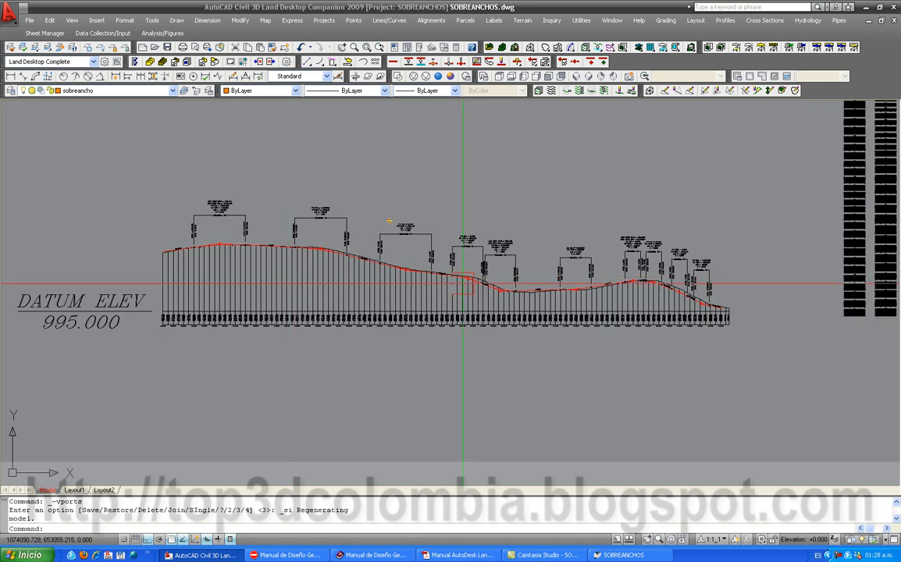
{"action": "middle_click_drag", "start_coordinate": [277, 290], "coordinate": [19, 288]}
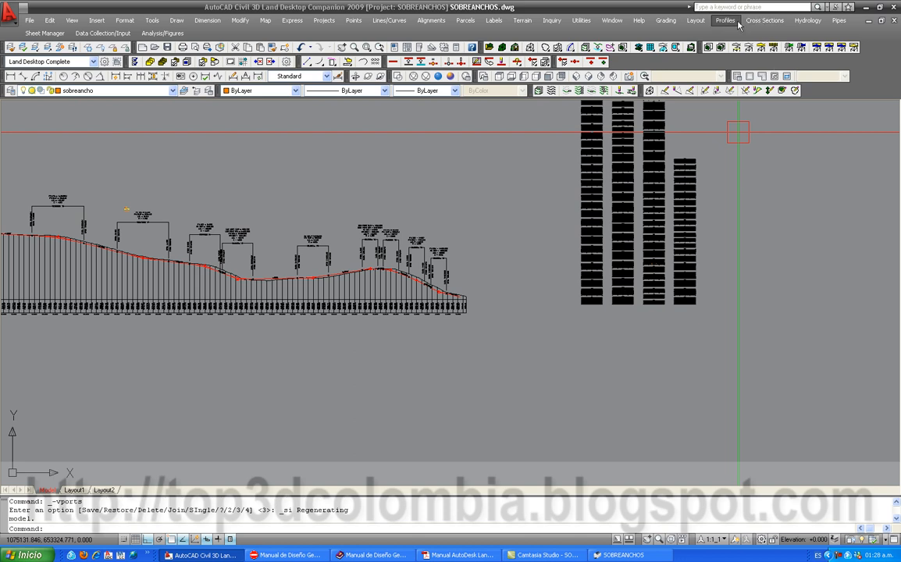
{"action": "left_click", "coordinate": [761, 22]}
{"action": "mouse_move", "coordinate": [800, 155]}
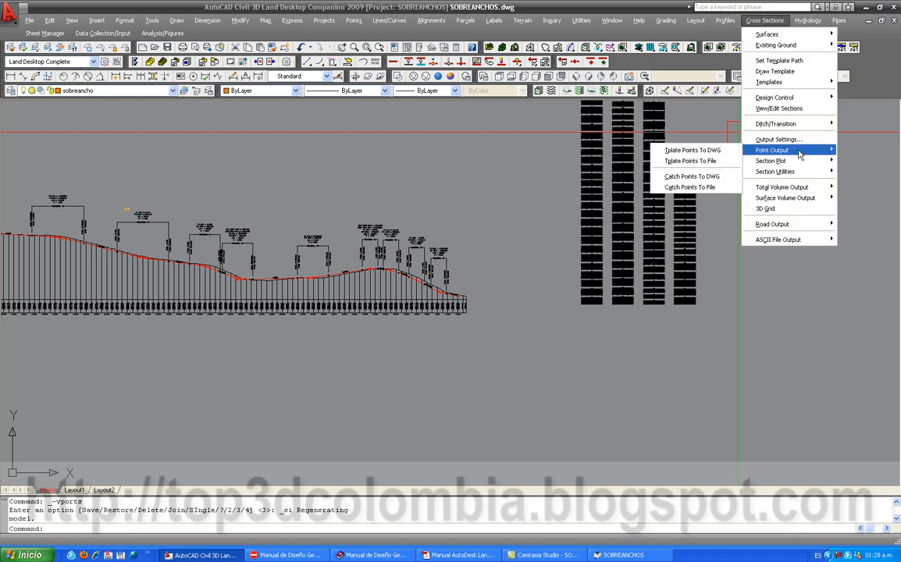
{"action": "mouse_move", "coordinate": [796, 125]}
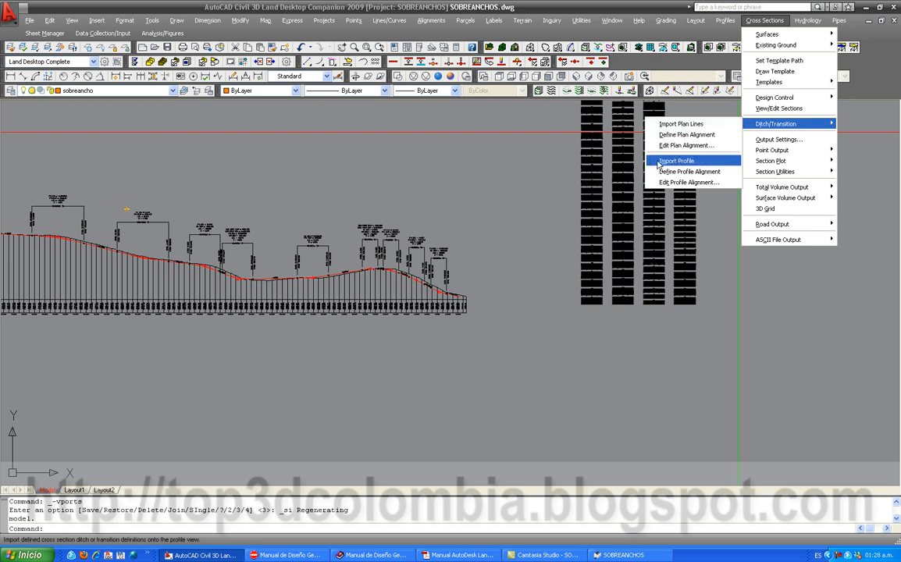
{"action": "left_click", "coordinate": [486, 201]}
{"action": "left_click", "coordinate": [484, 201]}
{"action": "middle_click_drag", "start_coordinate": [484, 201], "coordinate": [621, 211]}
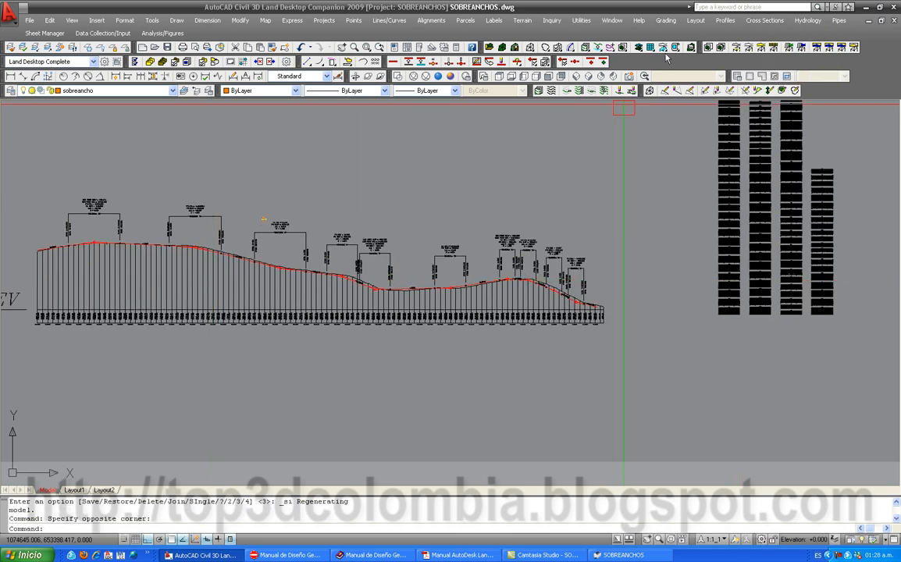
Import left transition profile 1 of alignment 1 onto the longitudinal profile from station 0.000 to 1096.172, deleting the existing finished ground profile layer.
{"action": "left_click", "coordinate": [764, 20]}
{"action": "mouse_move", "coordinate": [704, 122]}
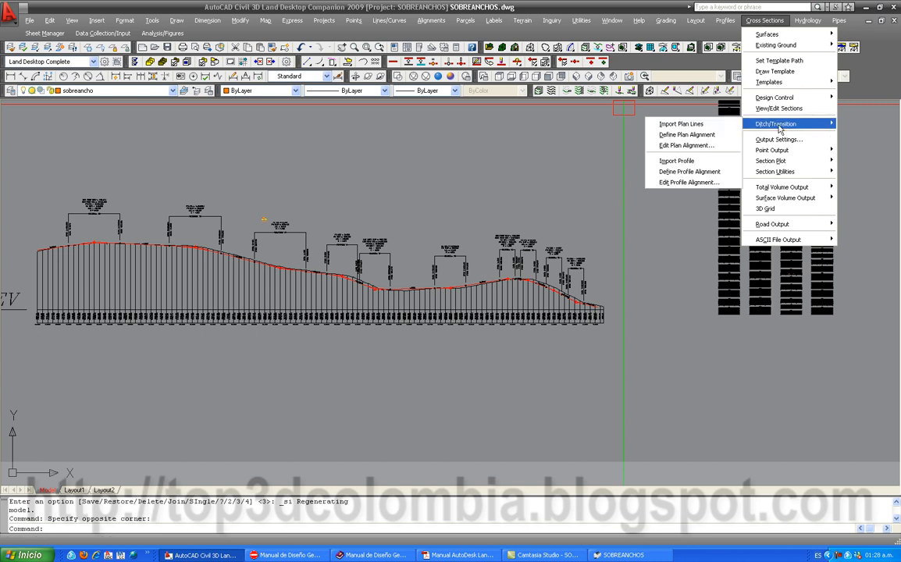
{"action": "left_click", "coordinate": [676, 160]}
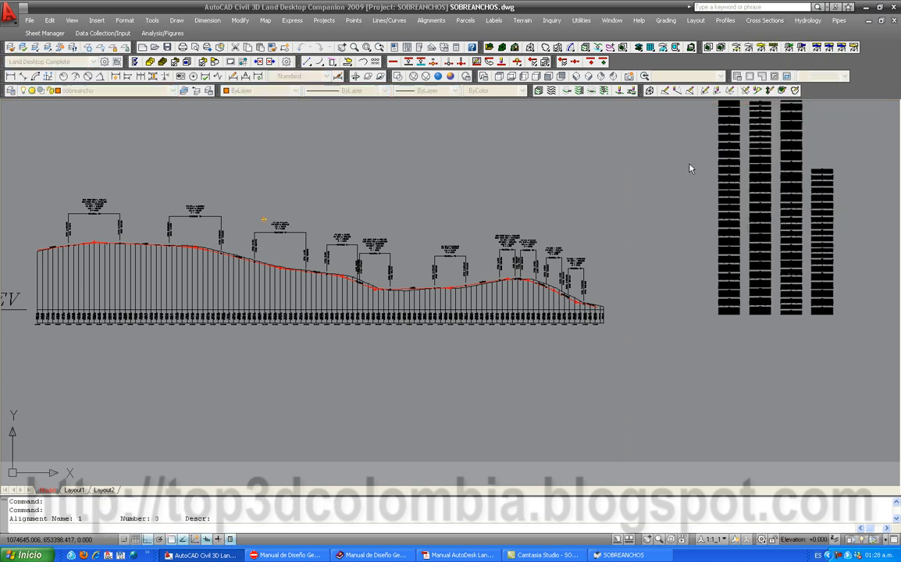
{"action": "left_click", "coordinate": [709, 189]}
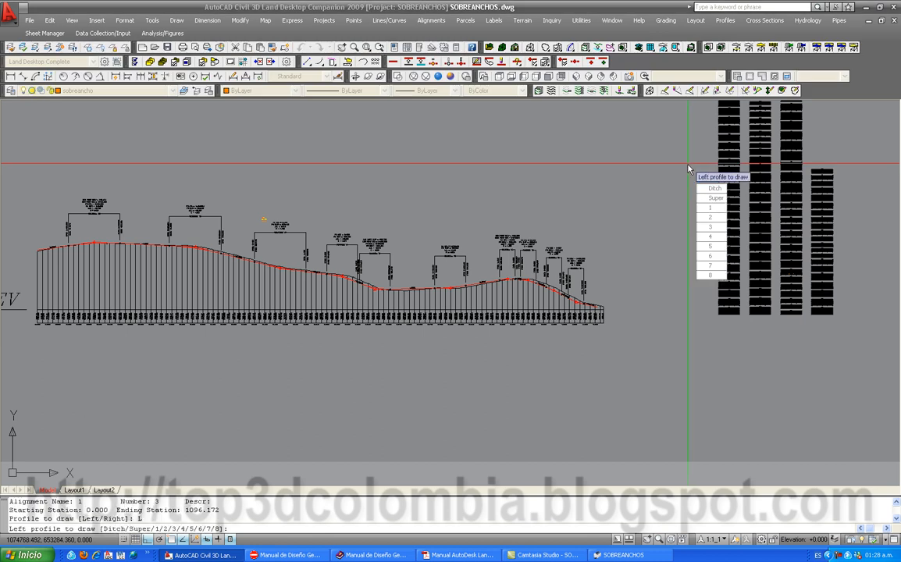
{"action": "left_click", "coordinate": [712, 207]}
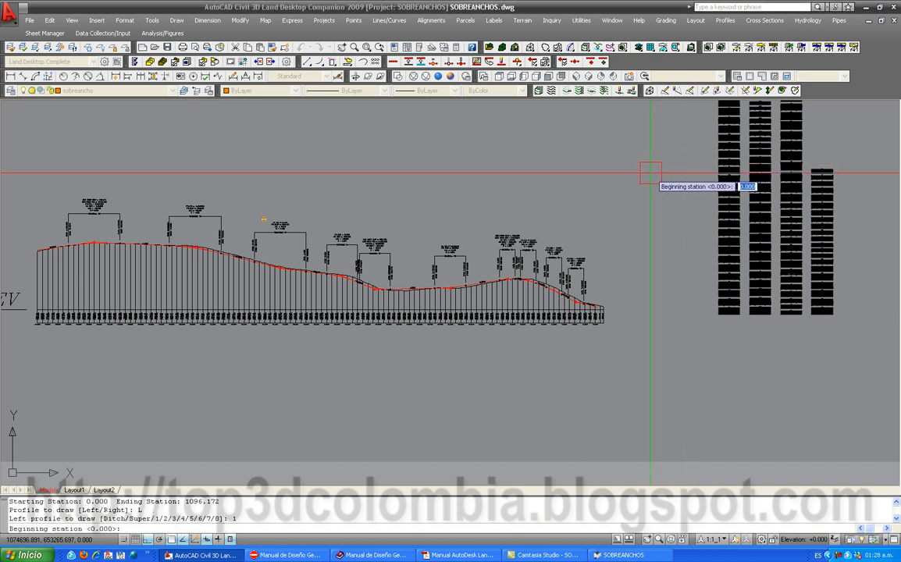
{"action": "key", "text": "Return"}
{"action": "key", "text": "Return"}
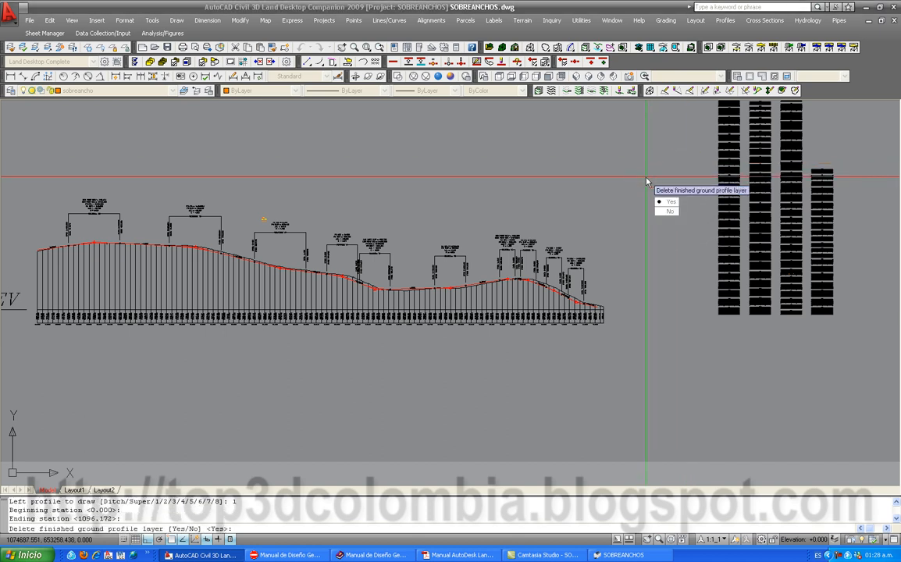
{"action": "key", "text": "Return"}
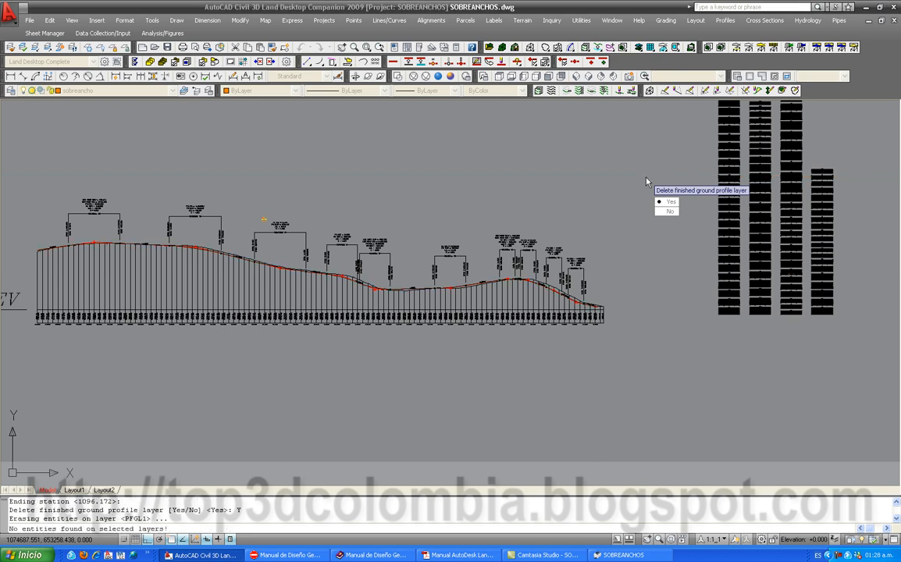
Make PFGL1 the current layer by matching it to the imported left transition line near the start of the profile.
{"action": "scroll", "coordinate": [93, 259], "scroll_direction": "up", "scroll_amount": 10}
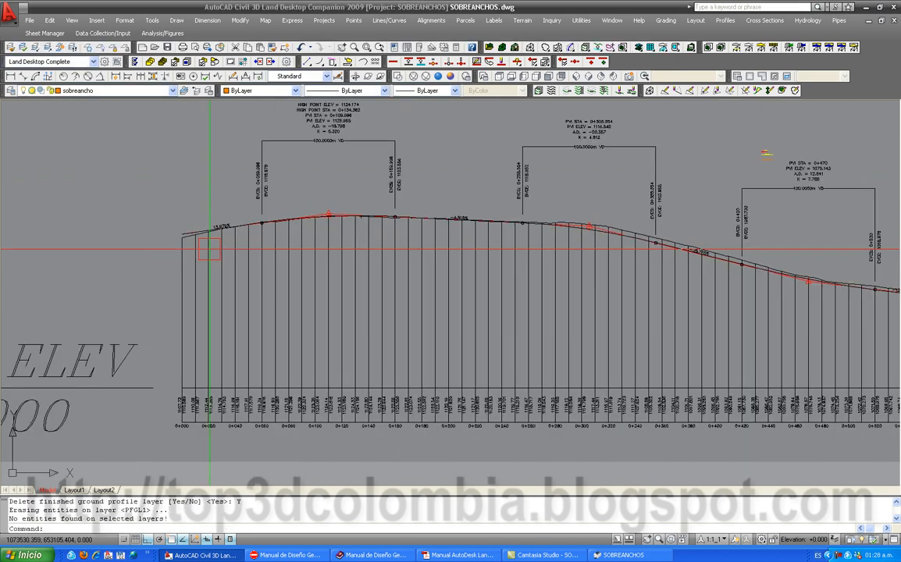
{"action": "scroll", "coordinate": [238, 216], "scroll_direction": "up", "scroll_amount": 6}
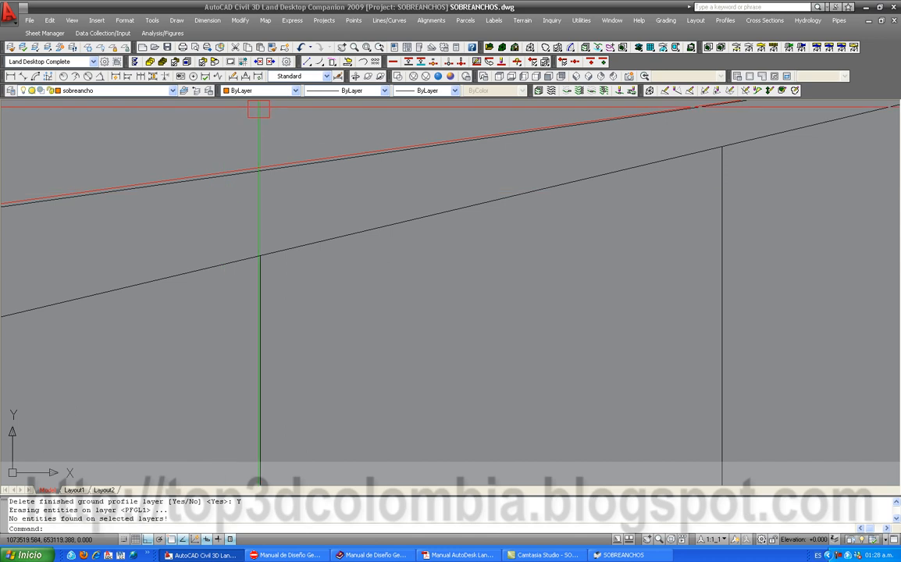
{"action": "left_click", "coordinate": [173, 90]}
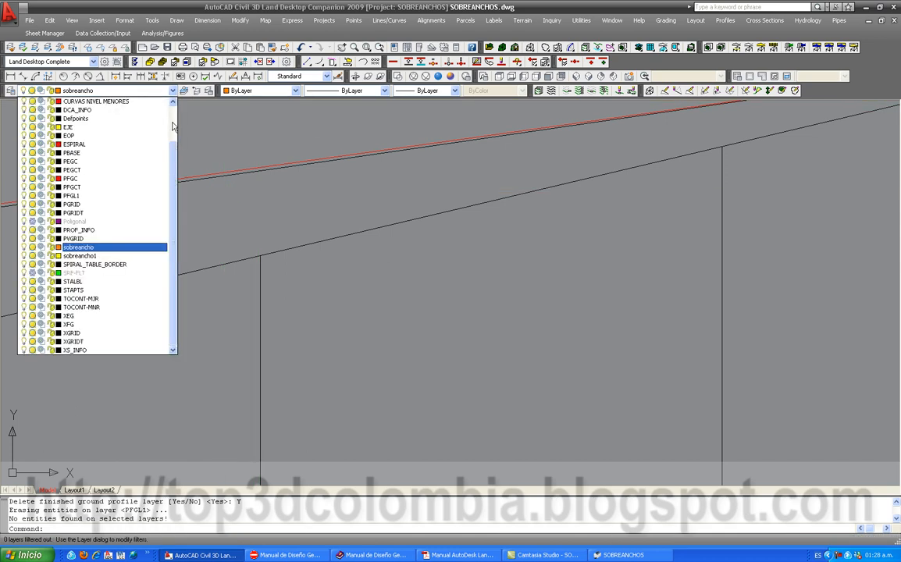
{"action": "left_click", "coordinate": [173, 92]}
{"action": "left_click", "coordinate": [183, 91]}
{"action": "scroll", "coordinate": [195, 178], "scroll_direction": "up", "scroll_amount": 4}
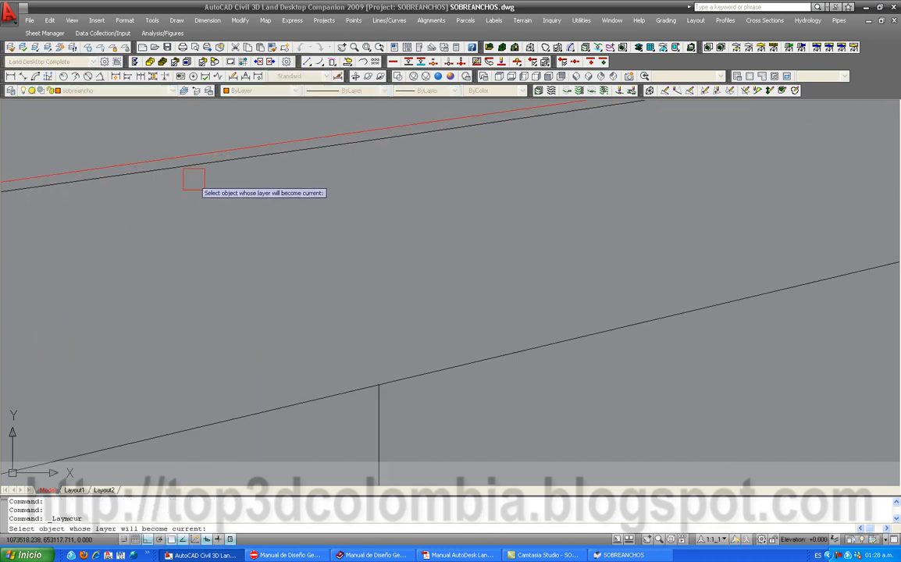
{"action": "left_click", "coordinate": [195, 177]}
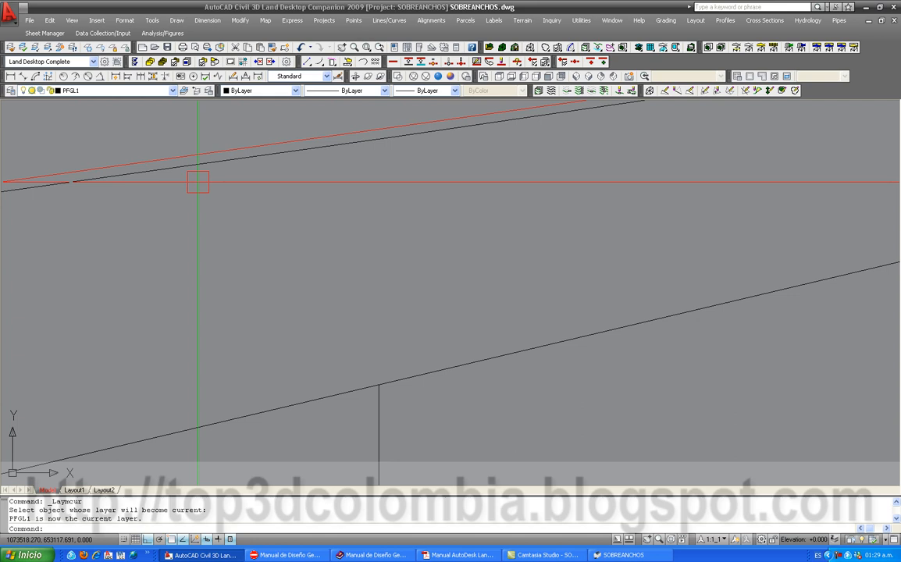
Set the colour of layer PFGL1 to green.
{"action": "type", "text": "la"}
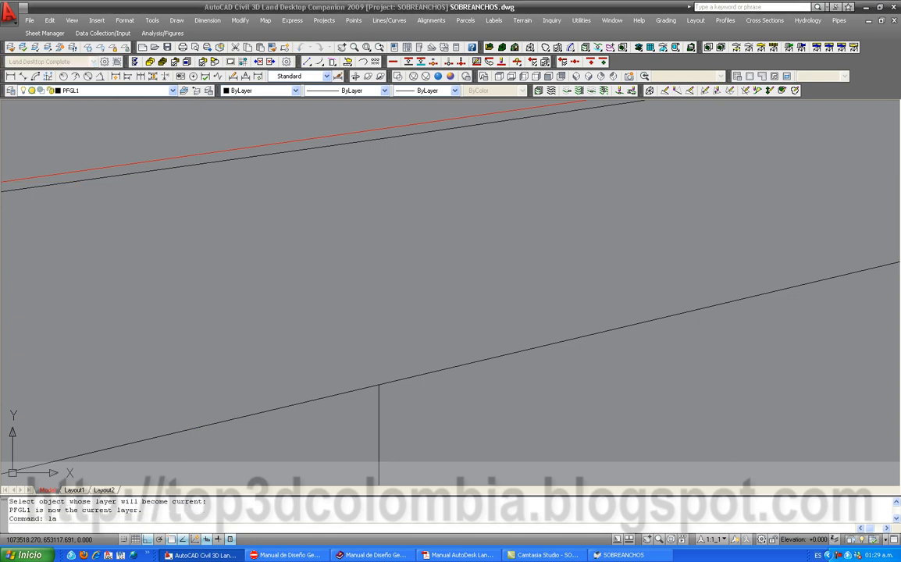
{"action": "key", "text": "Return"}
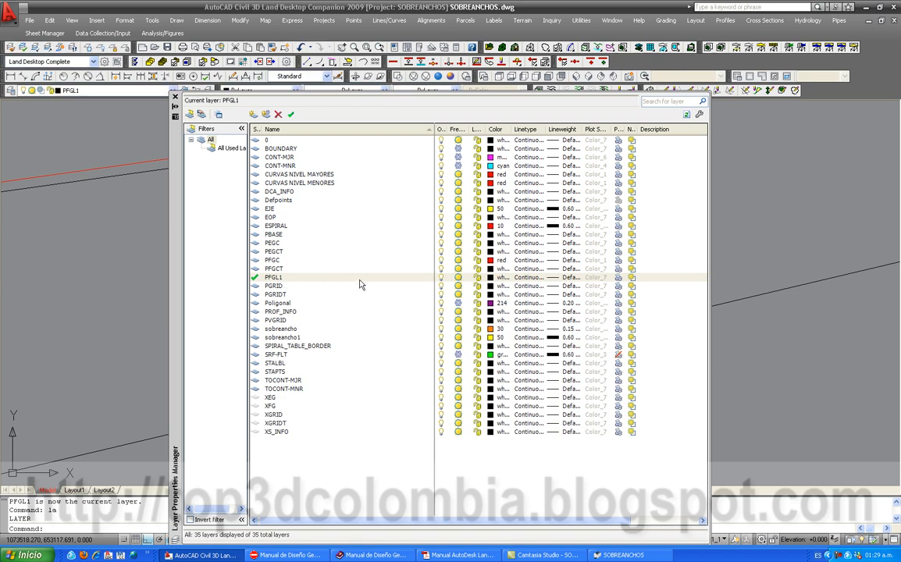
{"action": "left_click", "coordinate": [492, 279]}
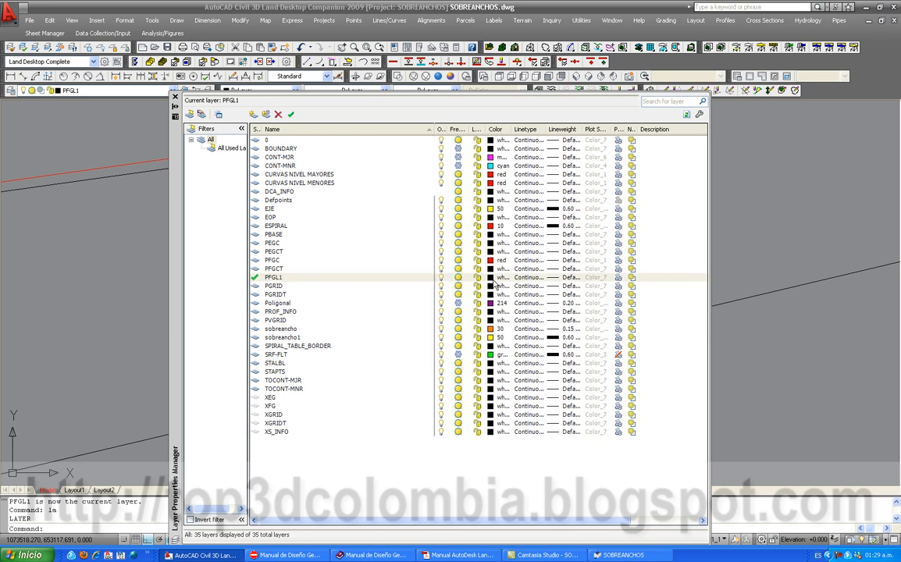
{"action": "left_click", "coordinate": [494, 281]}
{"action": "left_click", "coordinate": [279, 295]}
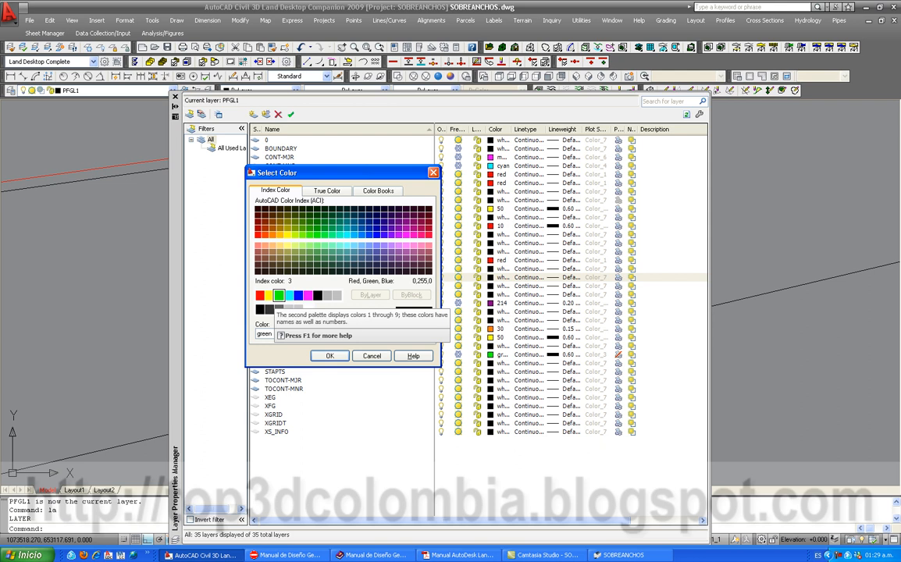
{"action": "left_click", "coordinate": [339, 359]}
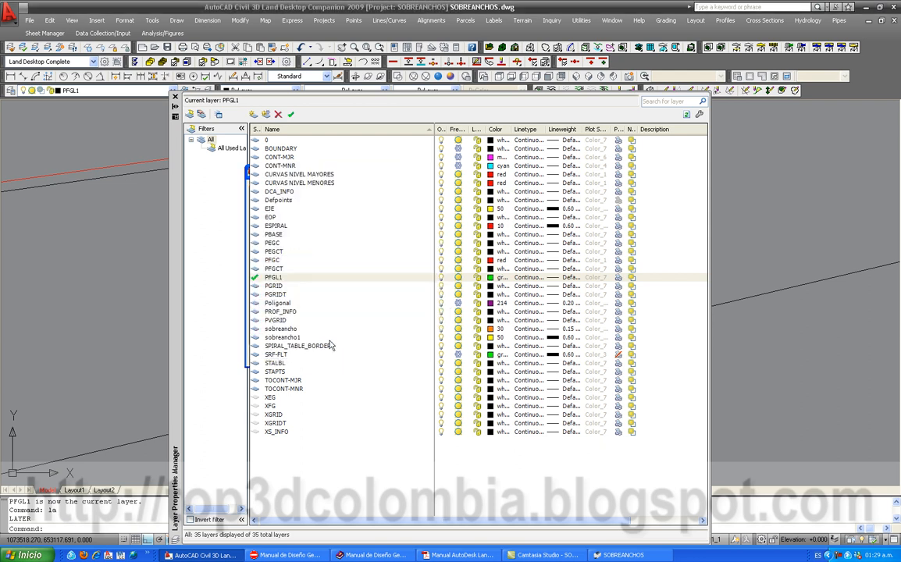
{"action": "left_click", "coordinate": [175, 98]}
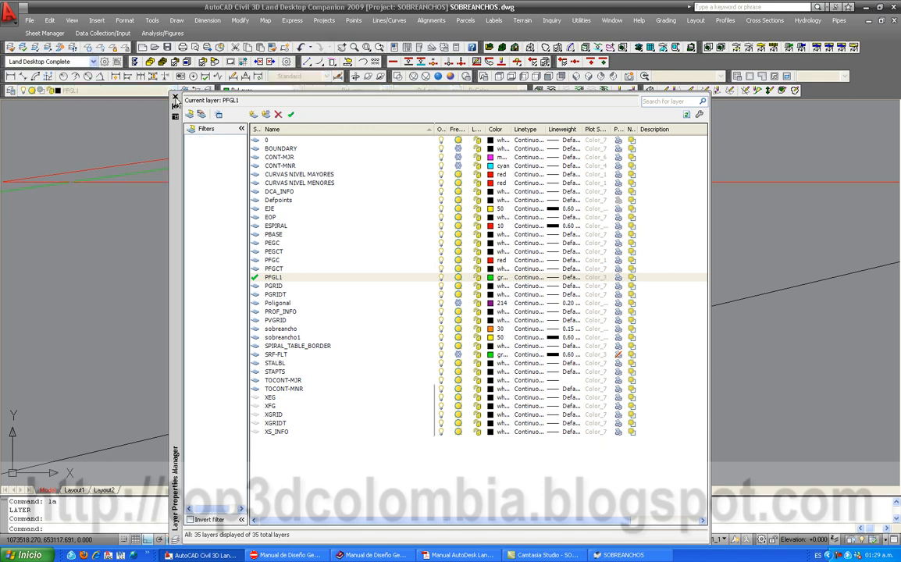
Import right transition profile 1 of alignment 1 onto the longitudinal profile from station 0.000 to 1096.172, deleting the existing finished ground profile layer.
{"action": "scroll", "coordinate": [258, 242], "scroll_direction": "down", "scroll_amount": 4}
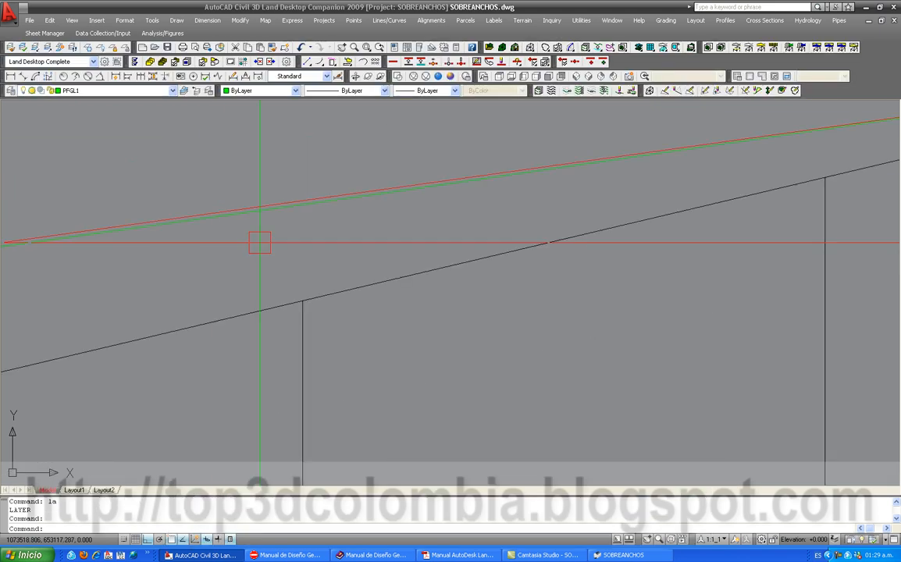
{"action": "left_click", "coordinate": [760, 21]}
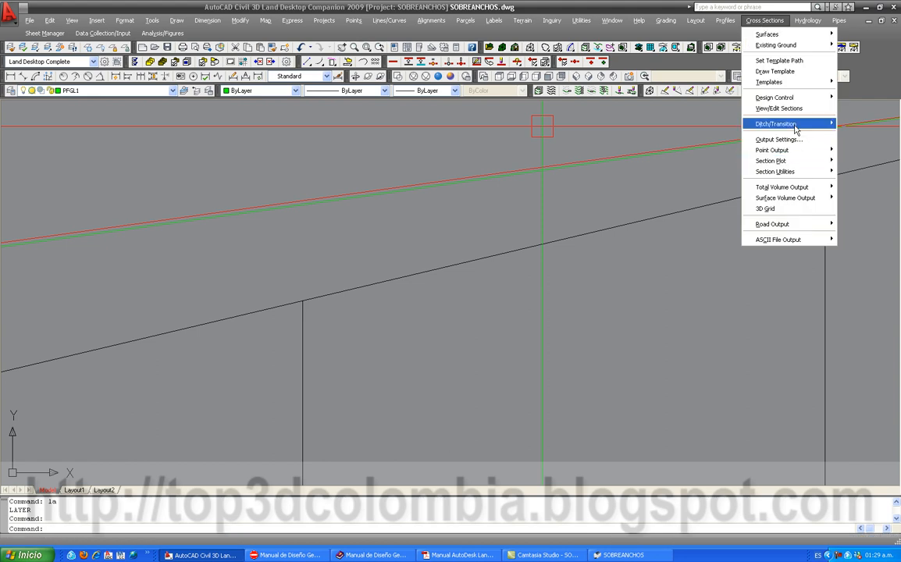
{"action": "mouse_move", "coordinate": [795, 130]}
{"action": "left_click", "coordinate": [676, 161]}
{"action": "left_click", "coordinate": [533, 254]}
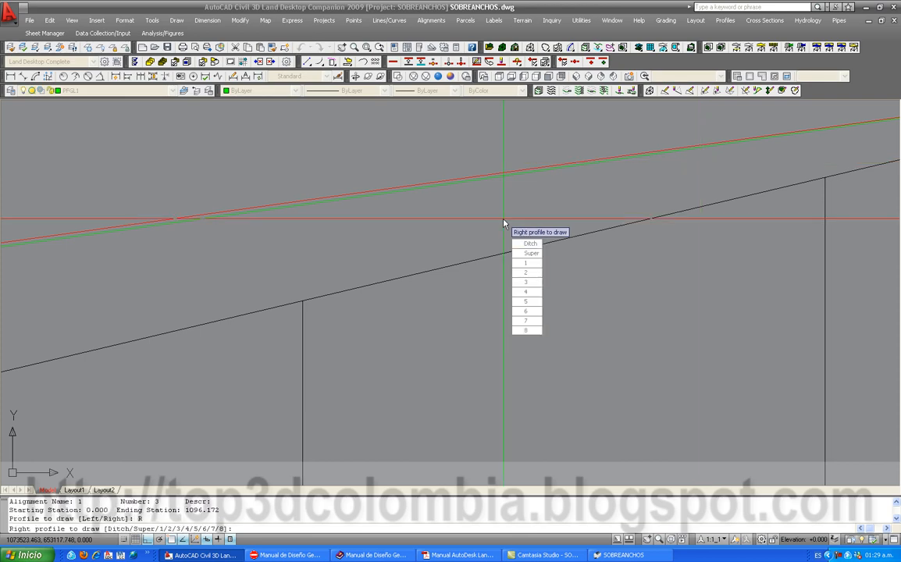
{"action": "left_click", "coordinate": [529, 263]}
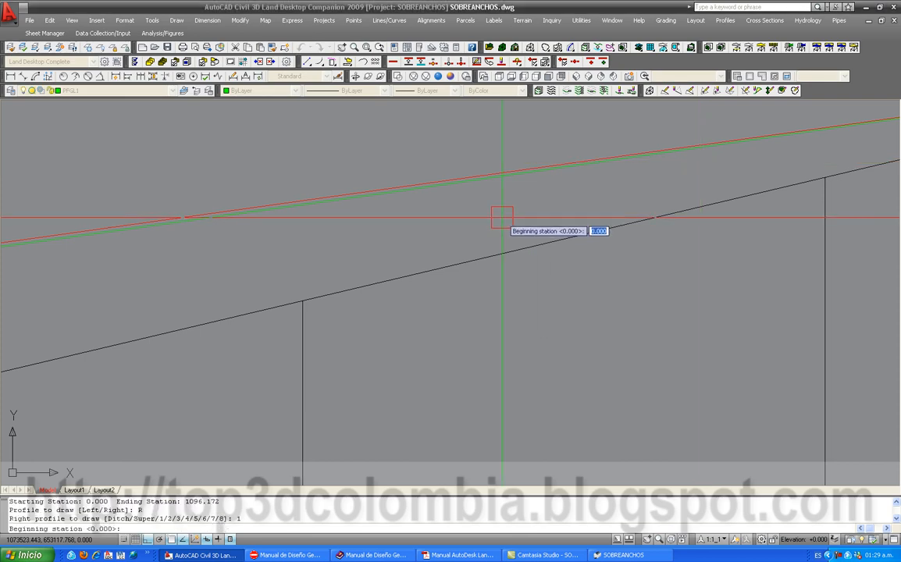
{"action": "key", "text": "Return"}
{"action": "key", "text": "Return"}
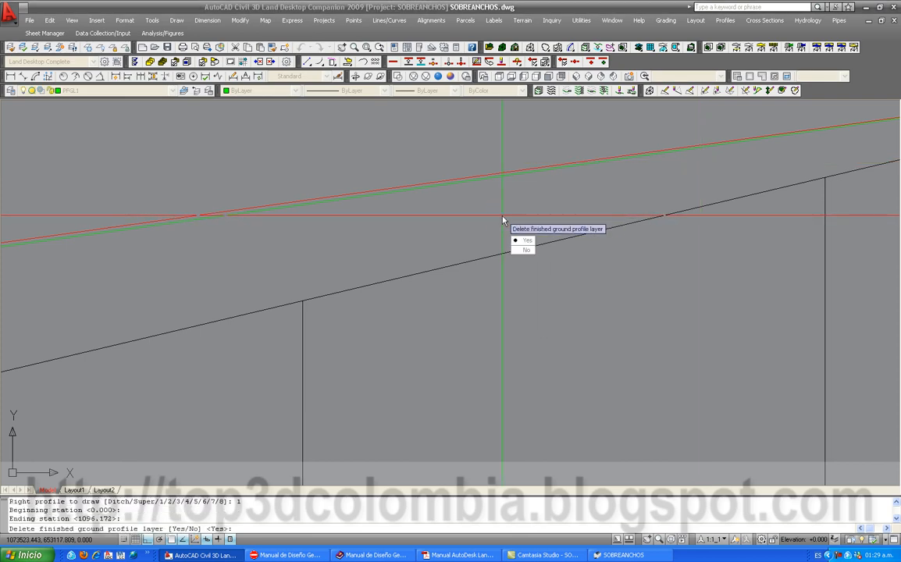
{"action": "type", "text": "Y"}
{"action": "key", "text": "Return"}
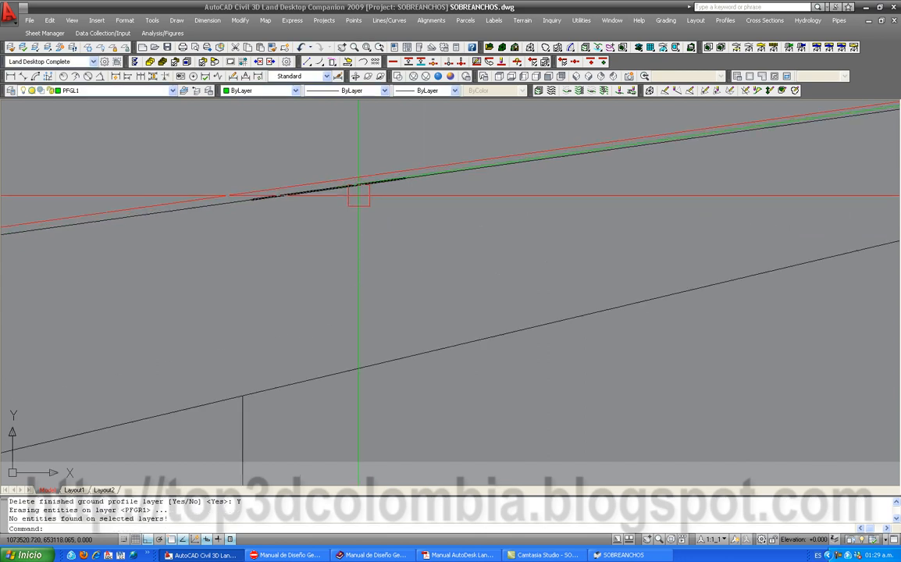
{"action": "left_click", "coordinate": [197, 91]}
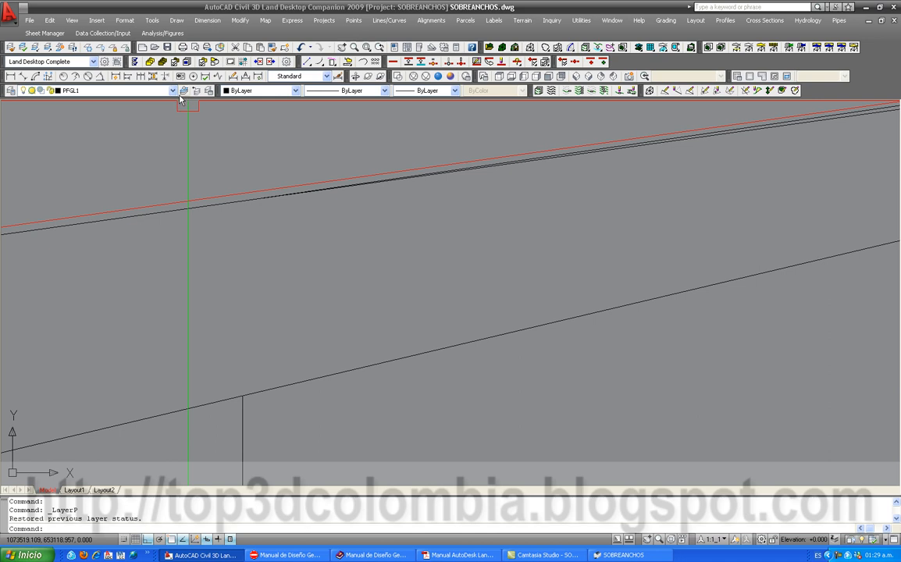
{"action": "scroll", "coordinate": [247, 235], "scroll_direction": "down", "scroll_amount": 5}
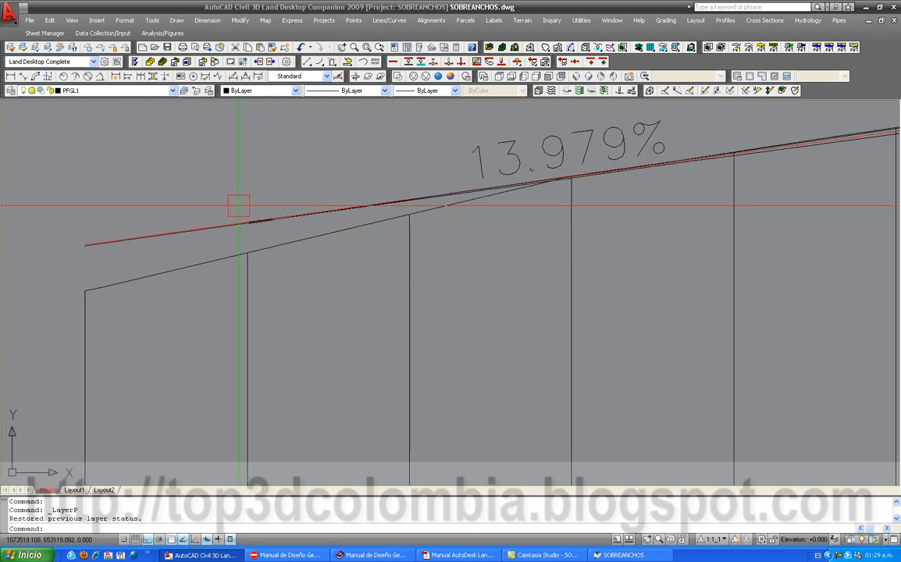
{"action": "scroll", "coordinate": [241, 207], "scroll_direction": "up", "scroll_amount": 3}
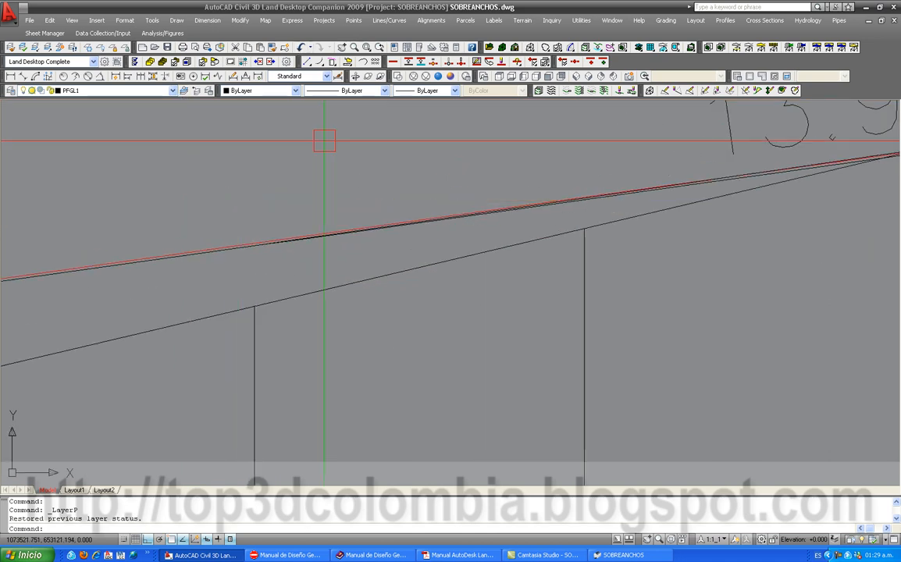
{"action": "scroll", "coordinate": [306, 228], "scroll_direction": "up", "scroll_amount": 3}
{"action": "left_click", "coordinate": [184, 90]}
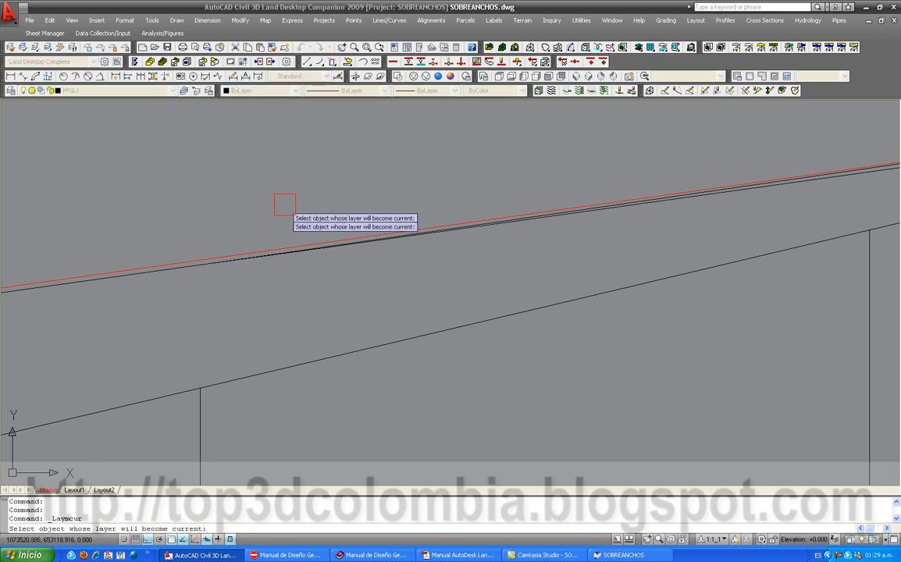
{"action": "scroll", "coordinate": [278, 264], "scroll_direction": "up", "scroll_amount": 3}
{"action": "key", "text": "Escape"}
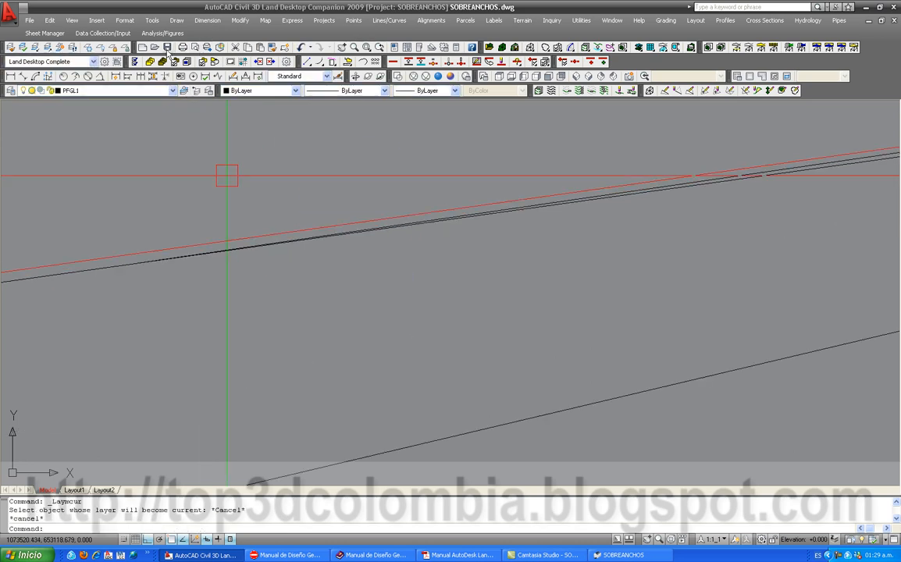
{"action": "left_click", "coordinate": [301, 47]}
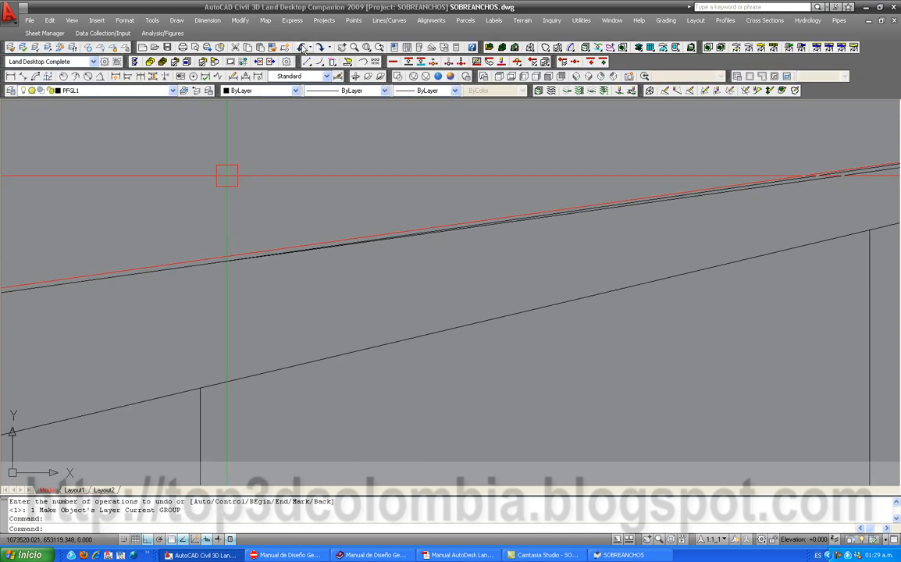
{"action": "left_click", "coordinate": [301, 48]}
{"action": "left_click", "coordinate": [301, 48]}
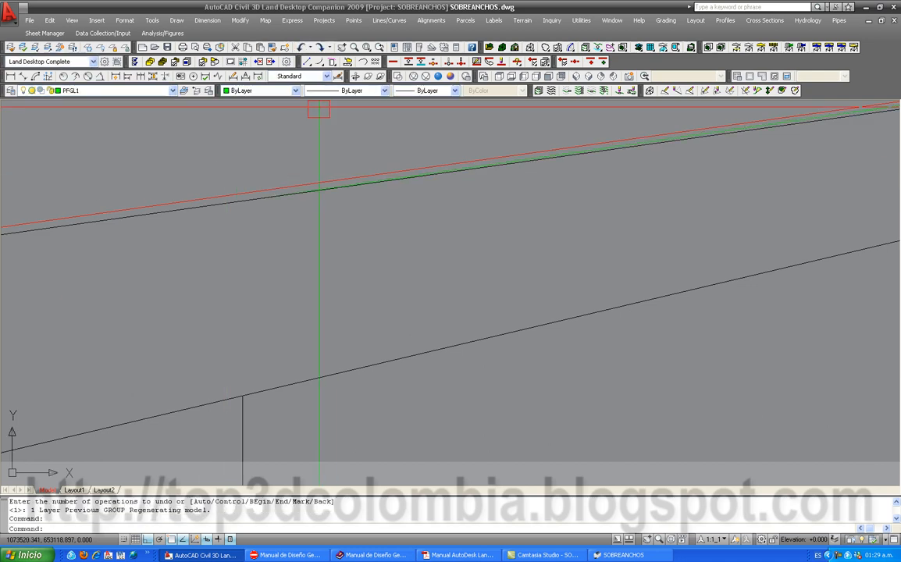
{"action": "key", "text": "Escape"}
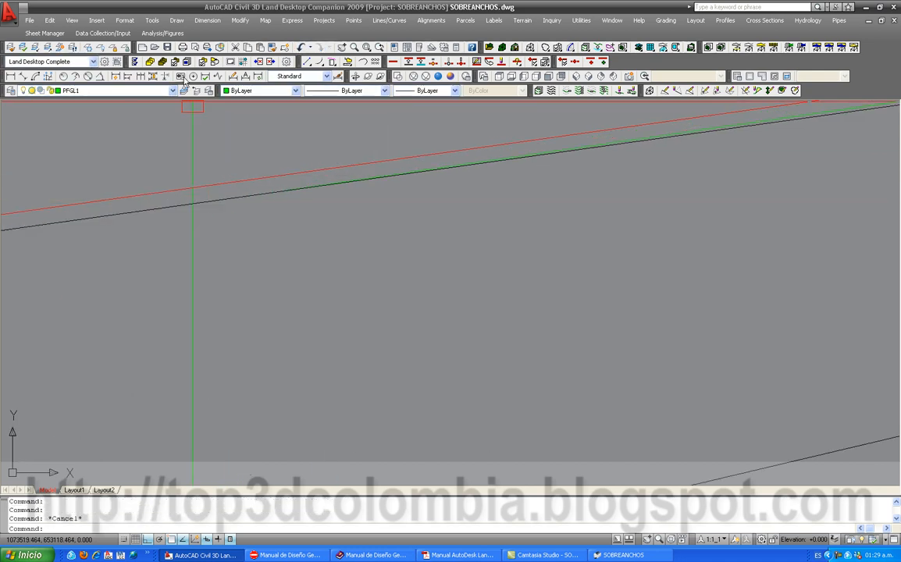
Make the imported right transition line's layer PFGR1 current and set its colour to yellow.
{"action": "left_click", "coordinate": [184, 91]}
{"action": "left_click", "coordinate": [221, 201]}
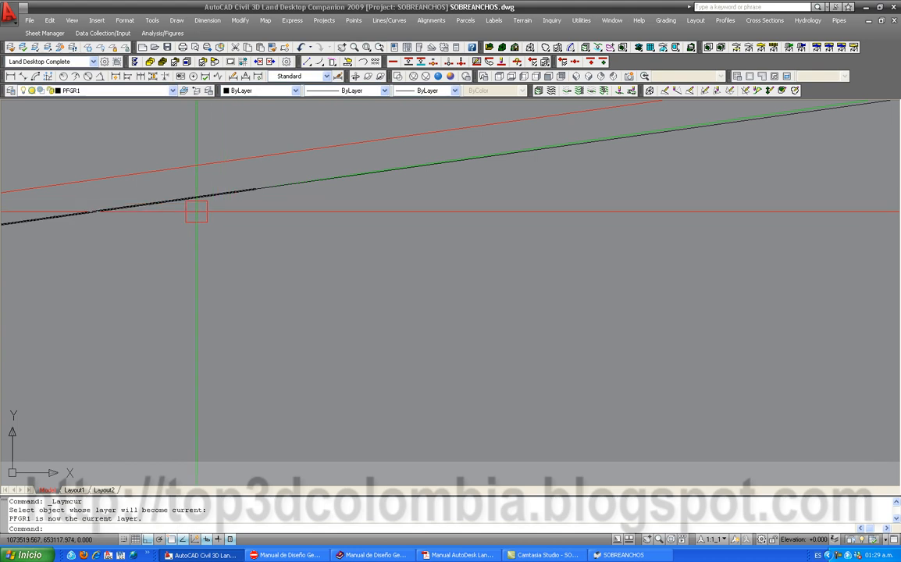
{"action": "type", "text": "la"}
{"action": "key", "text": "Return"}
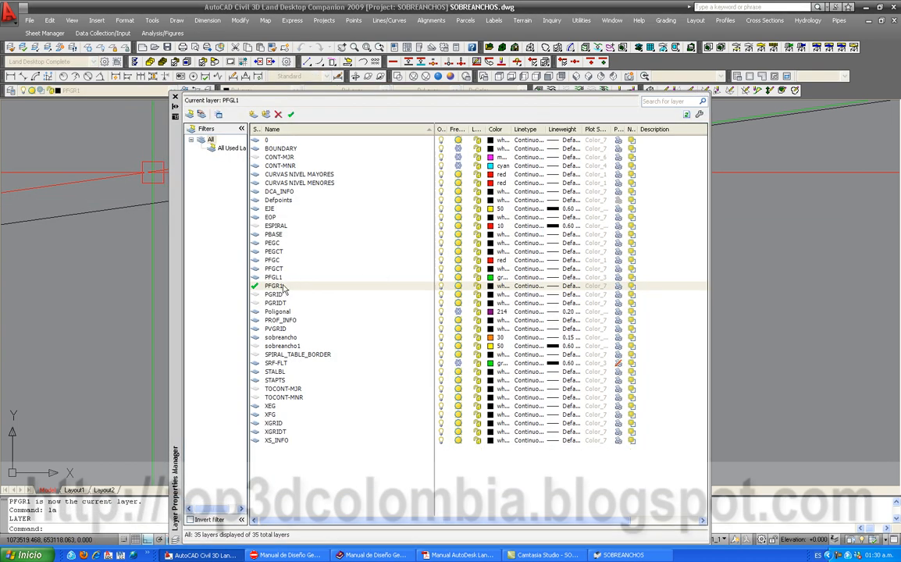
{"action": "left_click", "coordinate": [490, 287]}
{"action": "left_click", "coordinate": [279, 295]}
{"action": "left_click", "coordinate": [270, 294]}
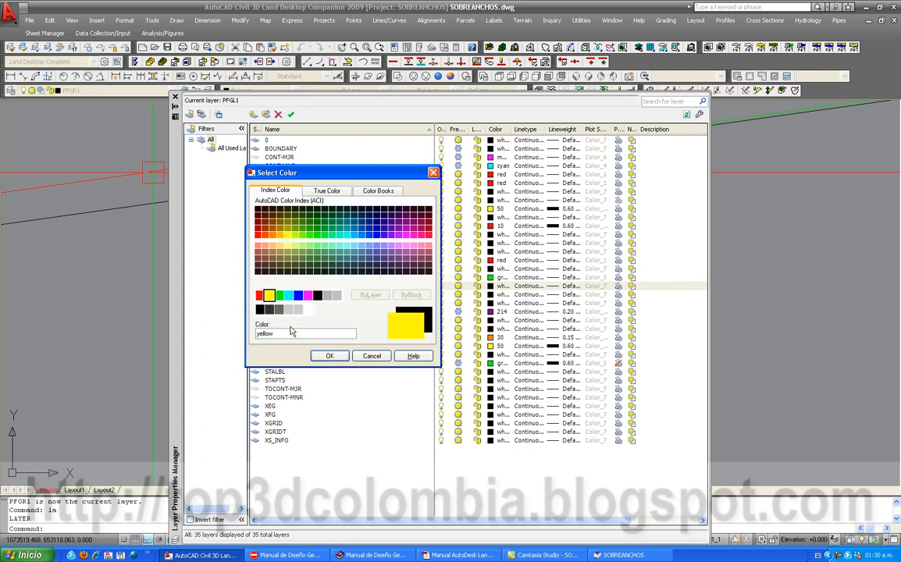
{"action": "left_click", "coordinate": [329, 357]}
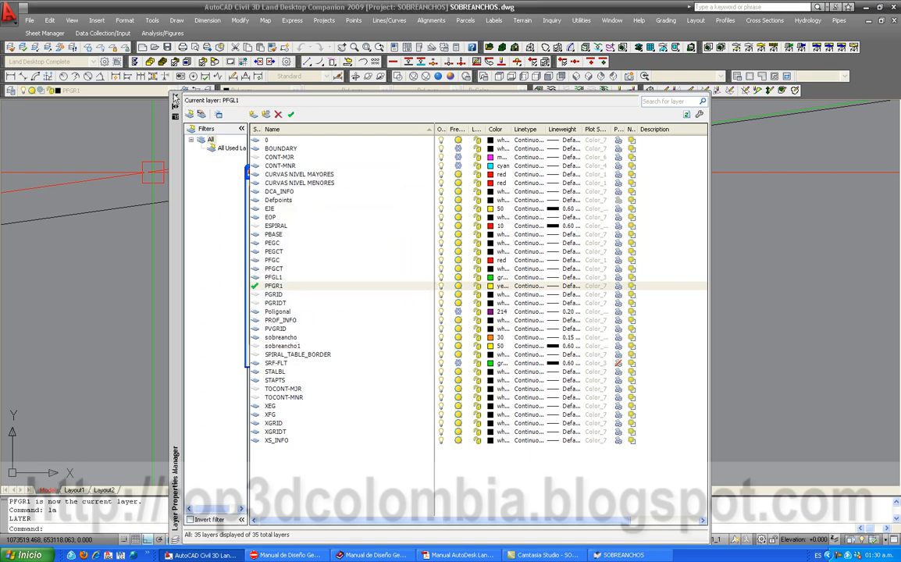
{"action": "left_click", "coordinate": [175, 97]}
Locate the longitudinal profile beyond the plan alignment and inspect the coloured transition lines up close.
{"action": "scroll", "coordinate": [366, 210], "scroll_direction": "down", "scroll_amount": 15}
{"action": "scroll", "coordinate": [454, 185], "scroll_direction": "down", "scroll_amount": 3}
{"action": "scroll", "coordinate": [149, 290], "scroll_direction": "up", "scroll_amount": 10}
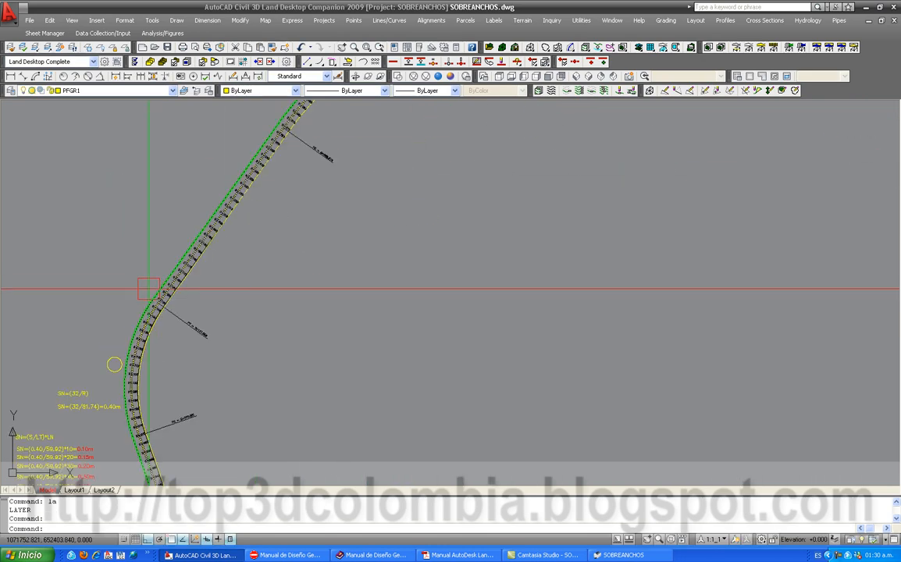
{"action": "scroll", "coordinate": [148, 290], "scroll_direction": "down", "scroll_amount": 5}
{"action": "middle_click_drag", "start_coordinate": [422, 185], "coordinate": [16, 372]}
{"action": "scroll", "coordinate": [16, 371], "scroll_direction": "up", "scroll_amount": 4}
{"action": "middle_click_drag", "start_coordinate": [662, 121], "coordinate": [339, 247]}
{"action": "scroll", "coordinate": [339, 246], "scroll_direction": "up", "scroll_amount": 7}
{"action": "scroll", "coordinate": [340, 247], "scroll_direction": "up", "scroll_amount": 2}
{"action": "middle_click_drag", "start_coordinate": [633, 231], "coordinate": [298, 258]}
{"action": "scroll", "coordinate": [415, 209], "scroll_direction": "up", "scroll_amount": 10}
{"action": "scroll", "coordinate": [415, 210], "scroll_direction": "up", "scroll_amount": 3}
{"action": "key", "text": "Escape"}
{"action": "scroll", "coordinate": [450, 212], "scroll_direction": "up", "scroll_amount": 4}
Check the object properties of the green left transition line and the yellow right transition line on the profile.
{"action": "left_click", "coordinate": [451, 212]}
{"action": "key", "text": "Escape"}
{"action": "scroll", "coordinate": [270, 264], "scroll_direction": "down", "scroll_amount": 5}
{"action": "scroll", "coordinate": [396, 281], "scroll_direction": "up", "scroll_amount": 2}
{"action": "left_click", "coordinate": [396, 281]}
{"action": "key", "text": "Escape"}
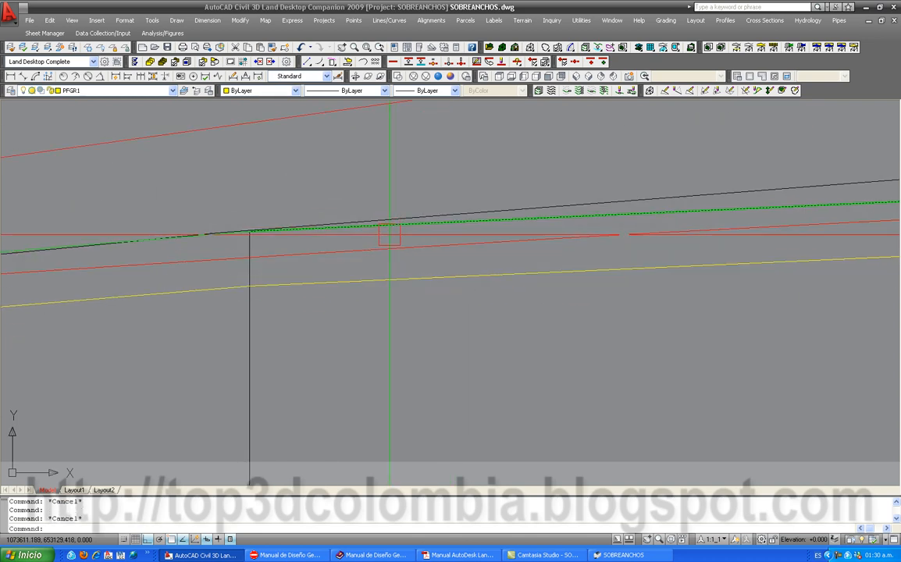
{"action": "scroll", "coordinate": [422, 238], "scroll_direction": "down", "scroll_amount": 3}
{"action": "scroll", "coordinate": [335, 235], "scroll_direction": "up", "scroll_amount": 3}
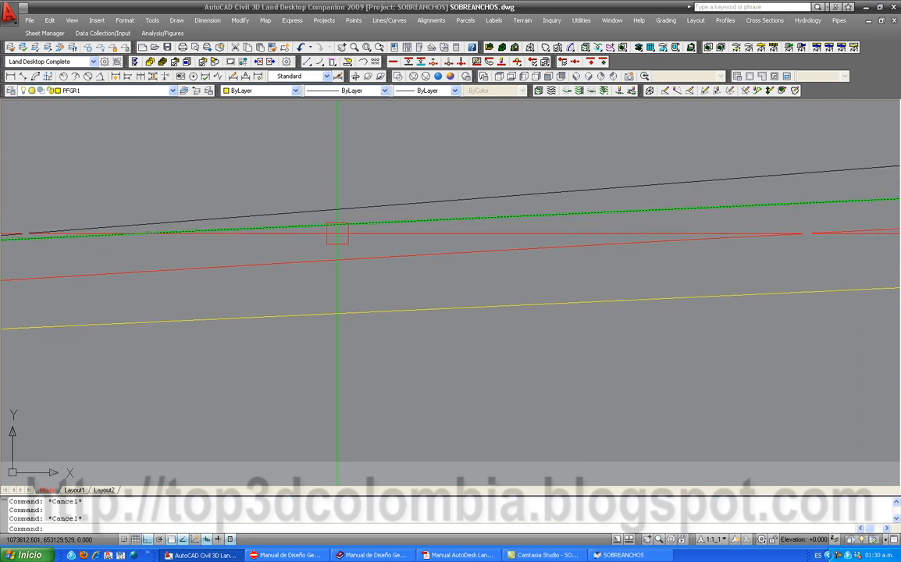
{"action": "left_click", "coordinate": [337, 233]}
{"action": "key", "text": "Escape"}
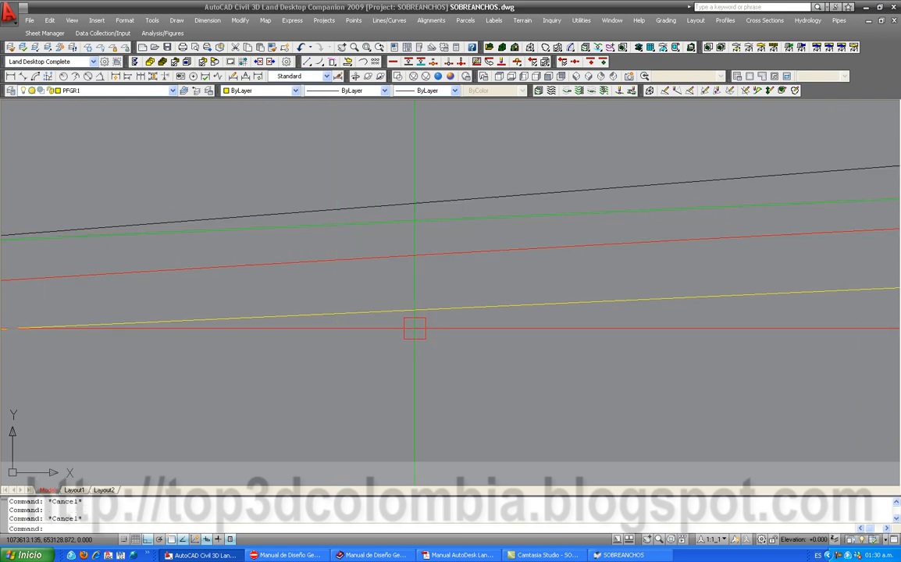
{"action": "left_click", "coordinate": [415, 312]}
{"action": "mouse_move", "coordinate": [508, 277]}
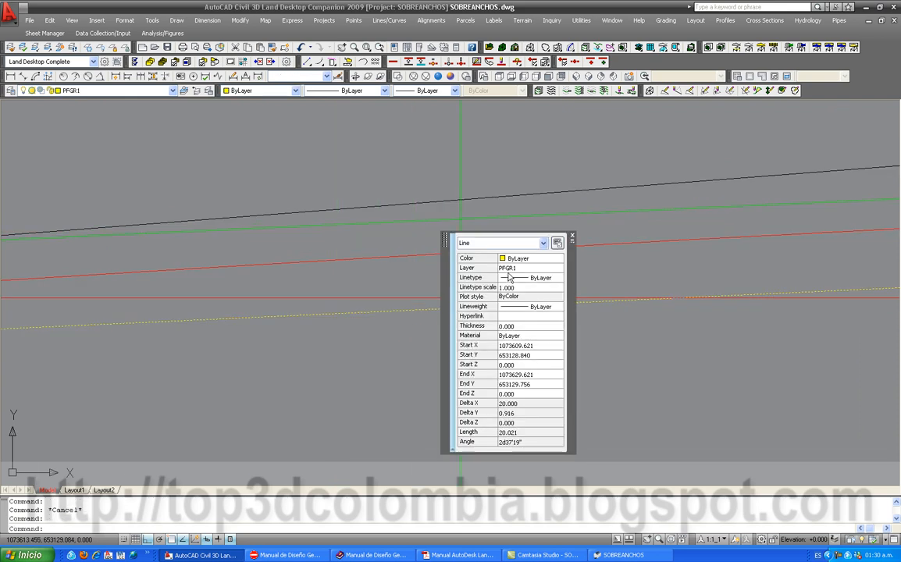
{"action": "key", "text": "Escape"}
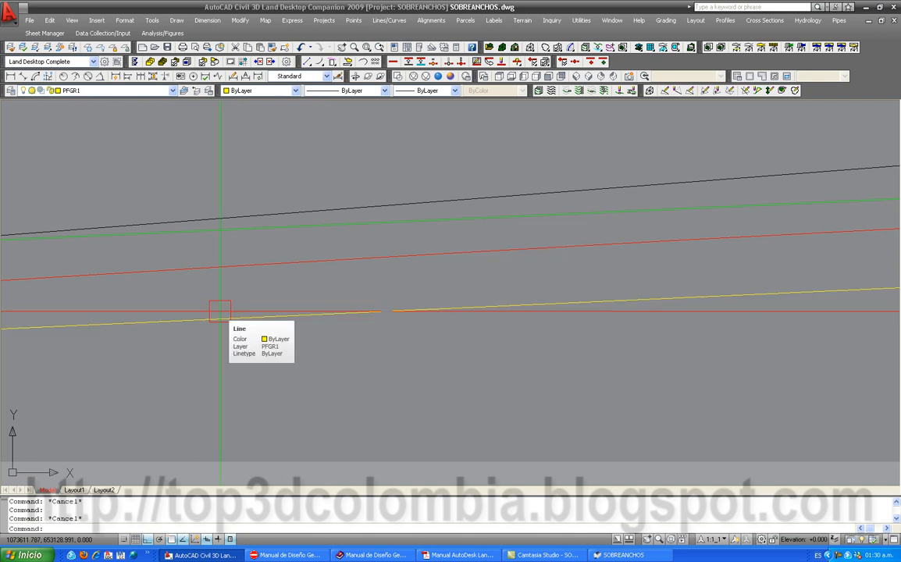
Examine how the left and right transition lines run relative to the red centreline profile along the alignment to its end.
{"action": "scroll", "coordinate": [220, 301], "scroll_direction": "down", "scroll_amount": 5}
{"action": "middle_click_drag", "start_coordinate": [752, 328], "coordinate": [396, 310]}
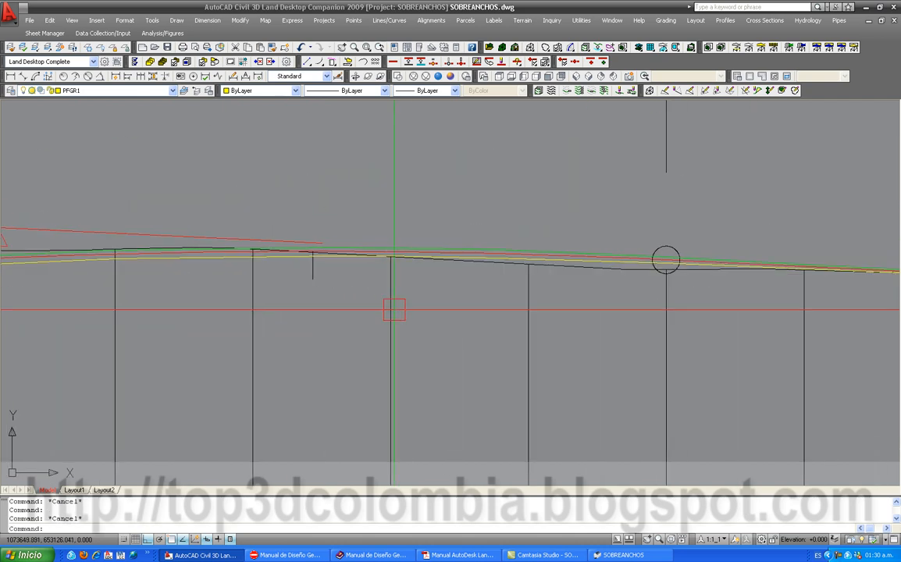
{"action": "scroll", "coordinate": [267, 267], "scroll_direction": "down", "scroll_amount": 5}
{"action": "middle_click_drag", "start_coordinate": [718, 308], "coordinate": [519, 252]}
{"action": "scroll", "coordinate": [454, 282], "scroll_direction": "up", "scroll_amount": 4}
{"action": "scroll", "coordinate": [519, 252], "scroll_direction": "up", "scroll_amount": 5}
{"action": "middle_click_drag", "start_coordinate": [874, 351], "coordinate": [453, 248]}
{"action": "middle_click_drag", "start_coordinate": [603, 281], "coordinate": [146, 213]}
{"action": "middle_click_drag", "start_coordinate": [609, 304], "coordinate": [171, 230]}
{"action": "middle_click_drag", "start_coordinate": [503, 251], "coordinate": [158, 167]}
{"action": "middle_click_drag", "start_coordinate": [574, 310], "coordinate": [179, 242]}
{"action": "middle_click_drag", "start_coordinate": [564, 254], "coordinate": [1, 241]}
{"action": "scroll", "coordinate": [173, 231], "scroll_direction": "down", "scroll_amount": 10}
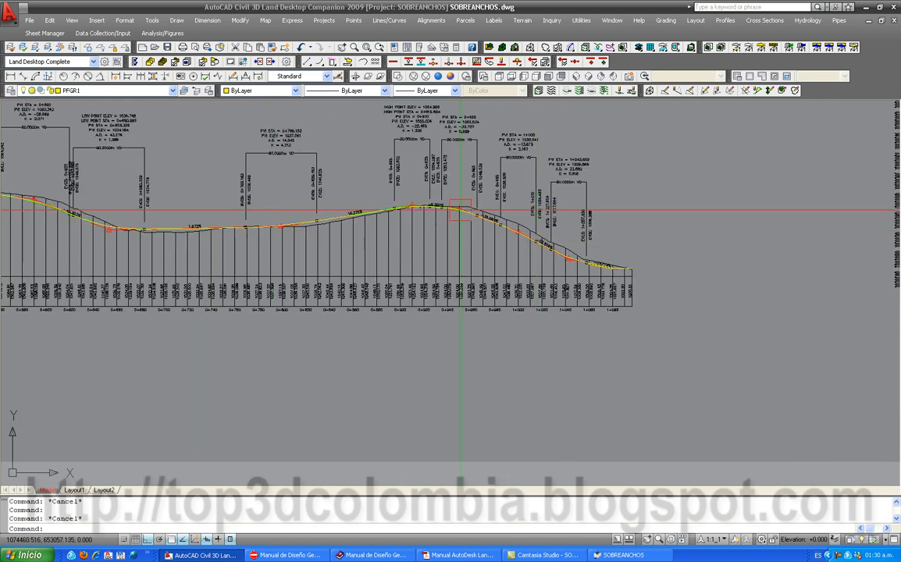
Begin defining alignment 1's left transition profile 1 and pick its starting point at the beginning of the green line.
{"action": "scroll", "coordinate": [468, 216], "scroll_direction": "down", "scroll_amount": 8}
{"action": "middle_click_drag", "start_coordinate": [339, 200], "coordinate": [340, 257]}
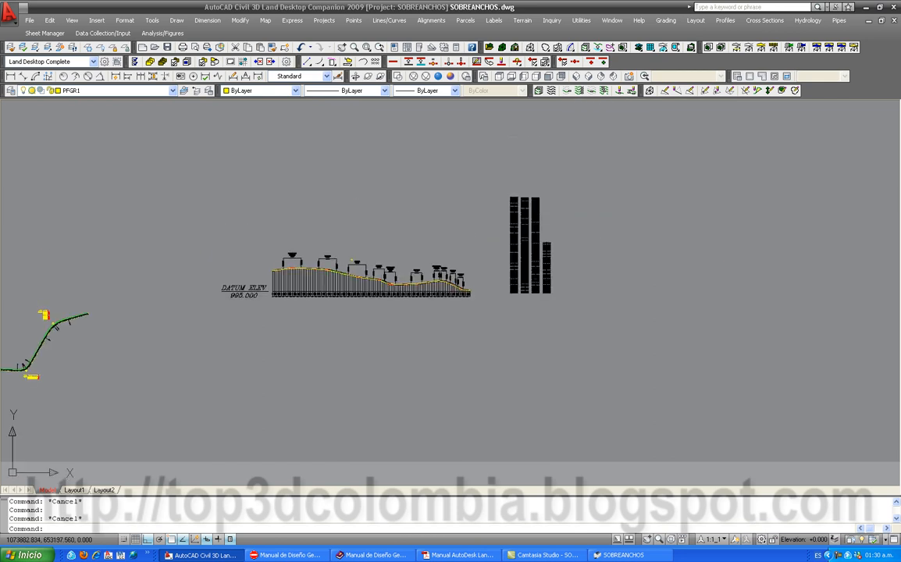
{"action": "left_click", "coordinate": [838, 555]}
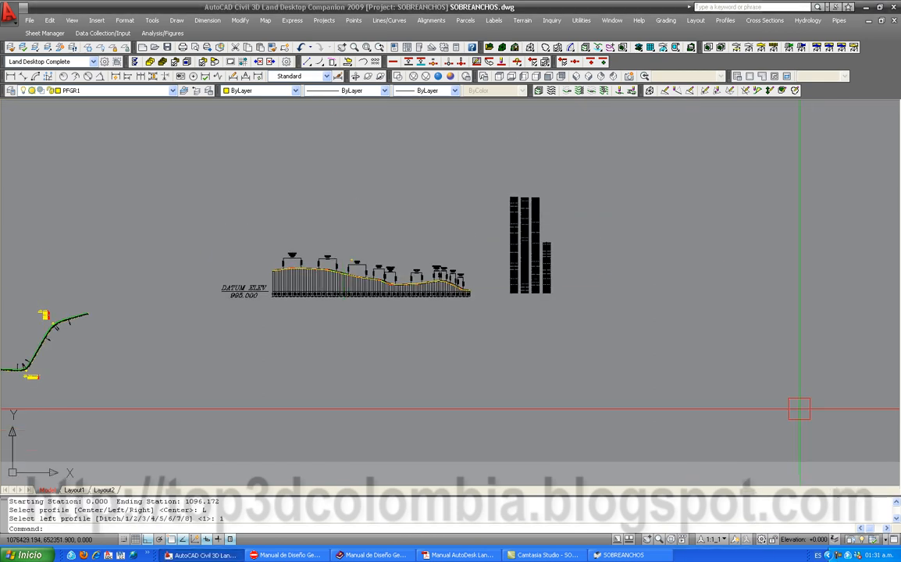
{"action": "scroll", "coordinate": [266, 255], "scroll_direction": "up", "scroll_amount": 10}
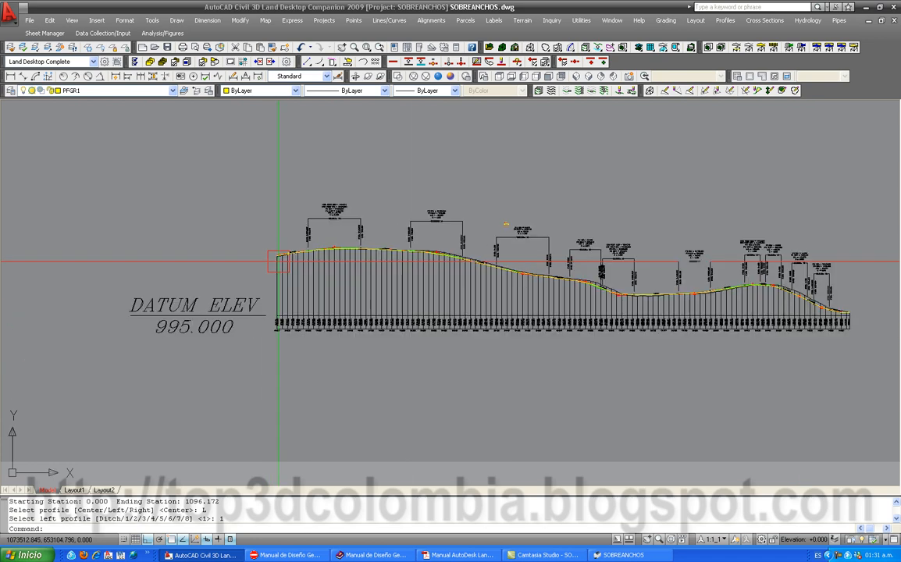
{"action": "scroll", "coordinate": [266, 255], "scroll_direction": "up", "scroll_amount": 5}
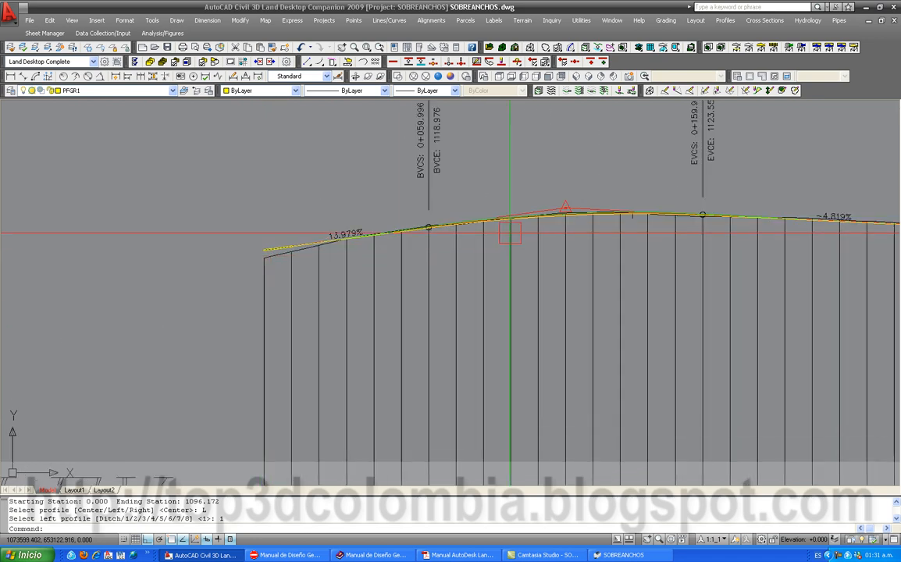
{"action": "scroll", "coordinate": [527, 215], "scroll_direction": "up", "scroll_amount": 5}
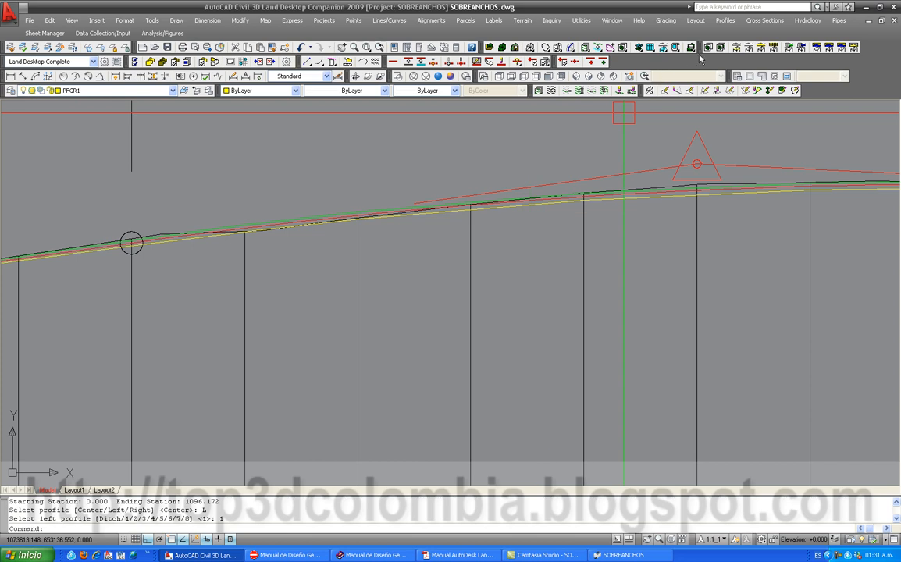
{"action": "left_click", "coordinate": [725, 20]}
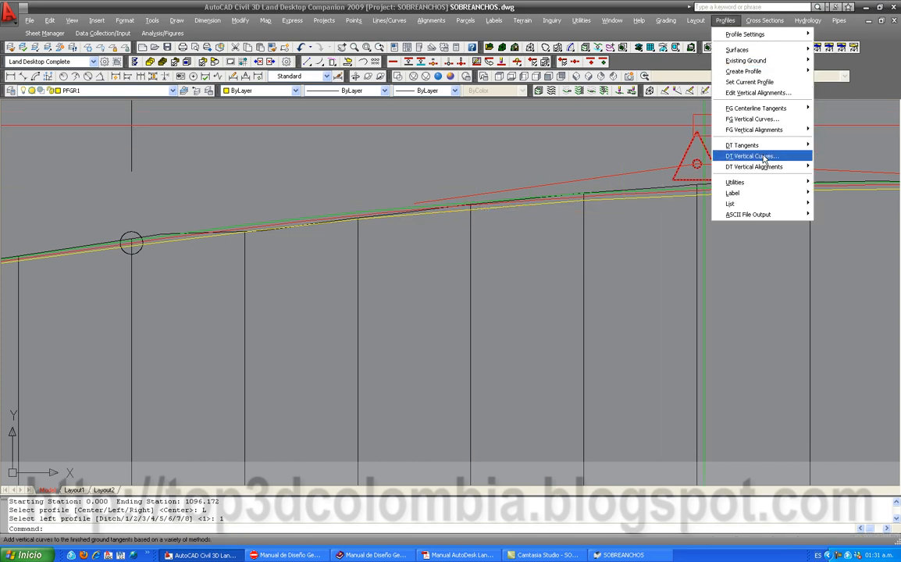
{"action": "mouse_move", "coordinate": [766, 168]}
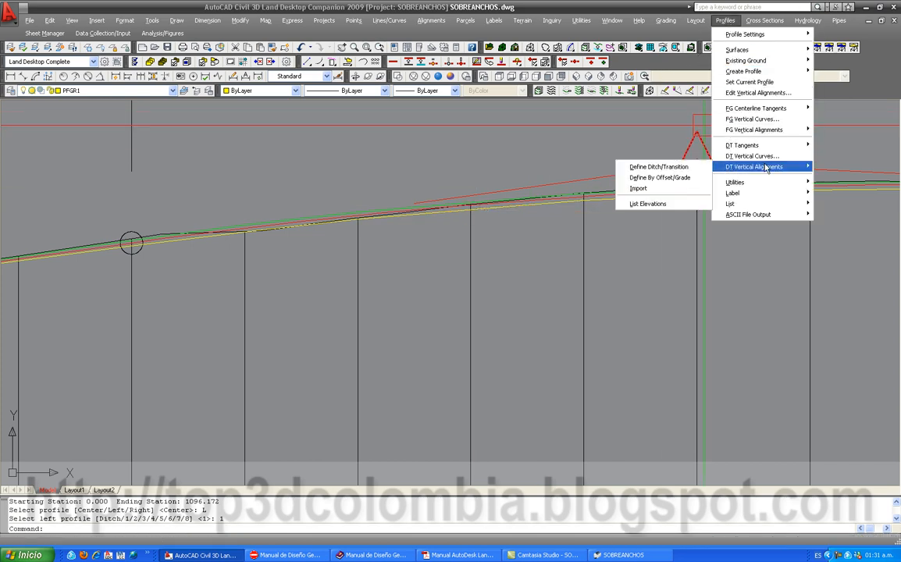
{"action": "left_click", "coordinate": [698, 167]}
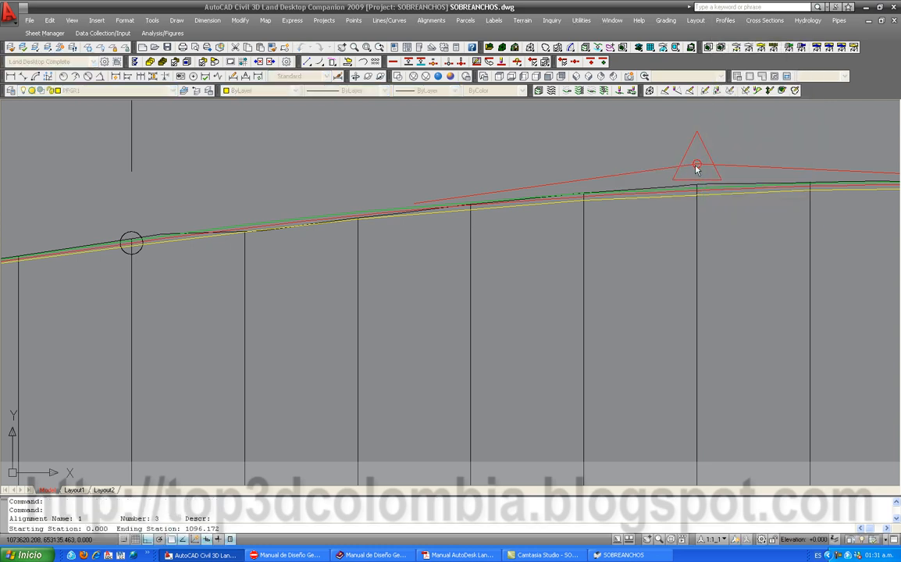
{"action": "left_click", "coordinate": [717, 200]}
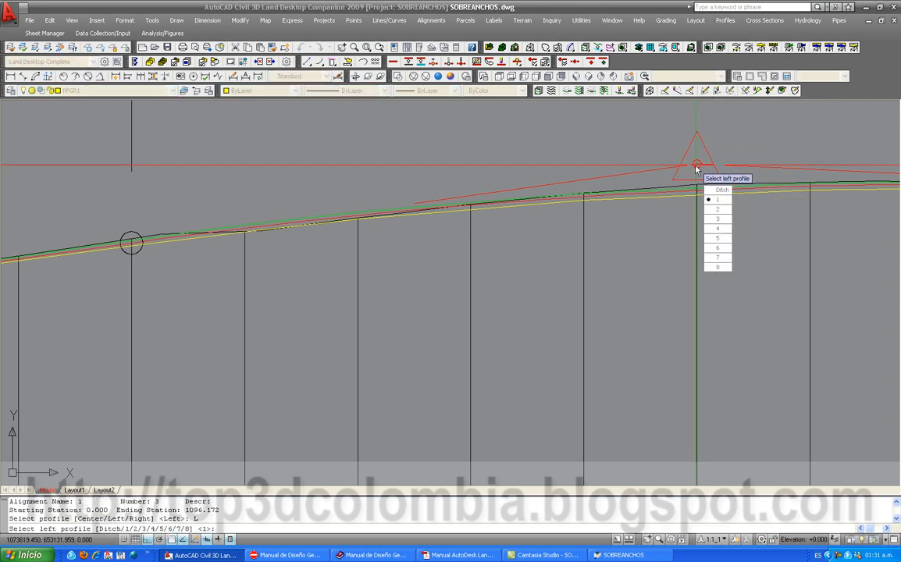
{"action": "left_click", "coordinate": [716, 200]}
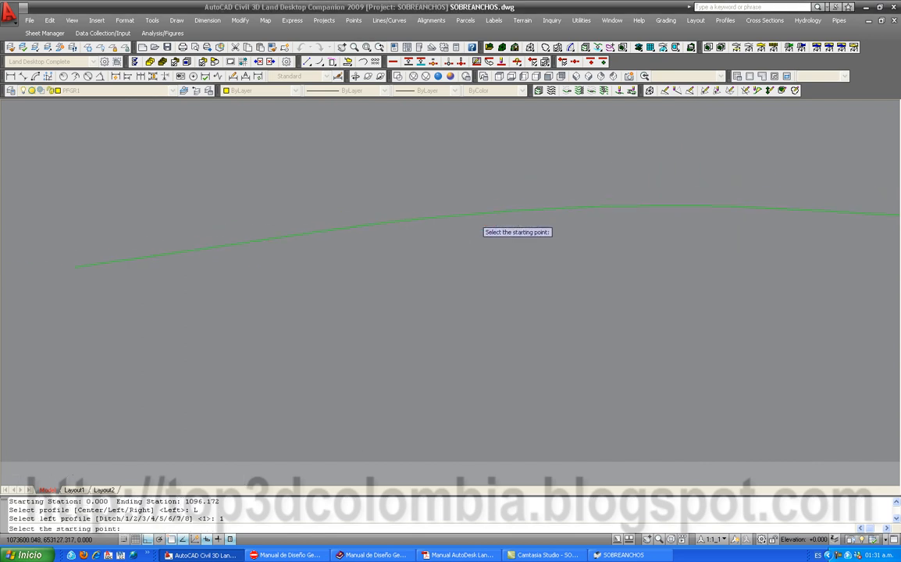
{"action": "scroll", "coordinate": [400, 233], "scroll_direction": "up", "scroll_amount": 5}
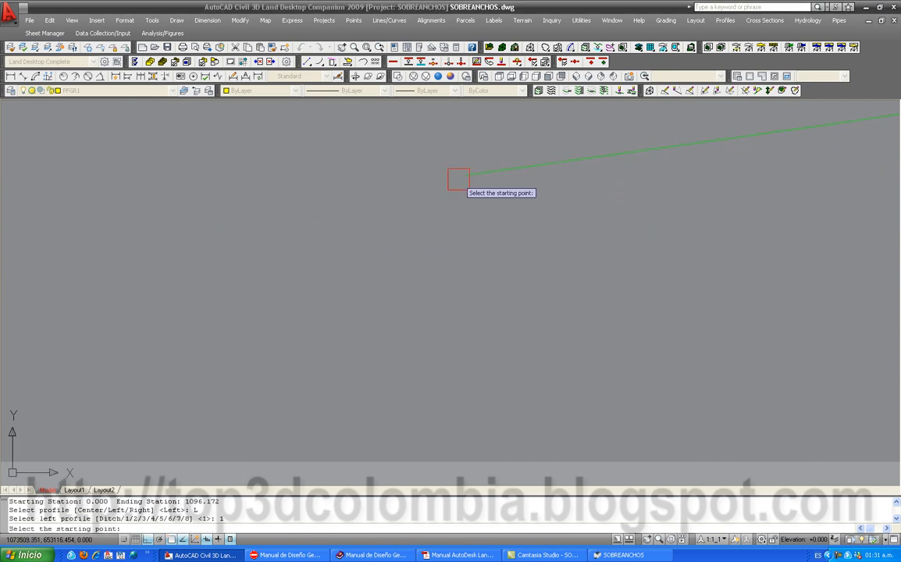
{"action": "left_click", "coordinate": [458, 181]}
Select the green line's segments along the first stretch from its starting point, correcting individual segments near the start.
{"action": "scroll", "coordinate": [336, 229], "scroll_direction": "down", "scroll_amount": 3}
{"action": "scroll", "coordinate": [370, 208], "scroll_direction": "down", "scroll_amount": 3}
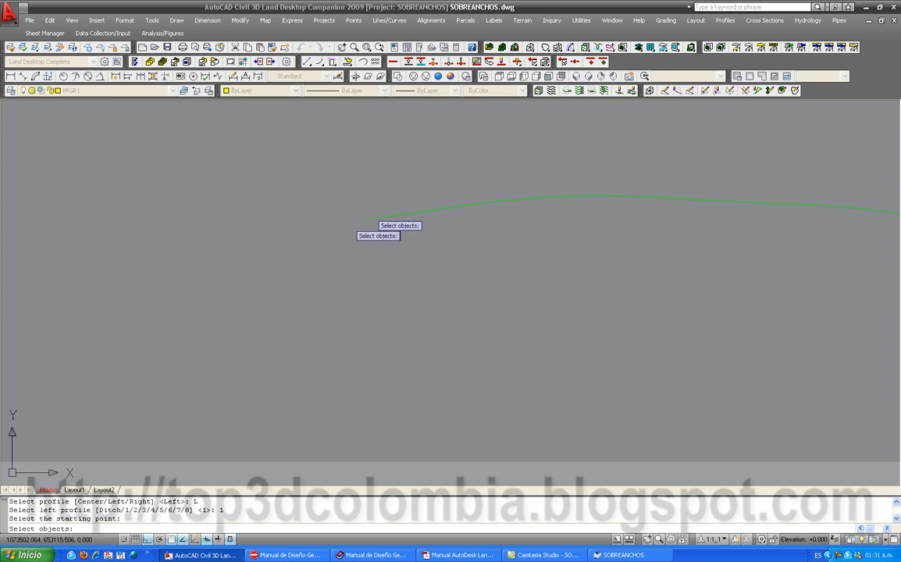
{"action": "left_click", "coordinate": [380, 153]}
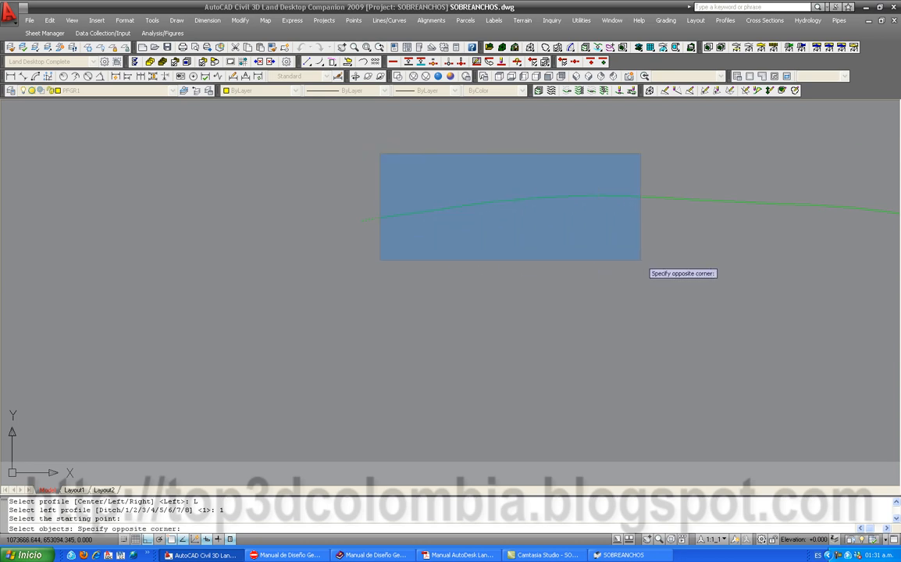
{"action": "left_click", "coordinate": [637, 259]}
{"action": "scroll", "coordinate": [391, 231], "scroll_direction": "up", "scroll_amount": 5}
{"action": "scroll", "coordinate": [412, 156], "scroll_direction": "up", "scroll_amount": 4}
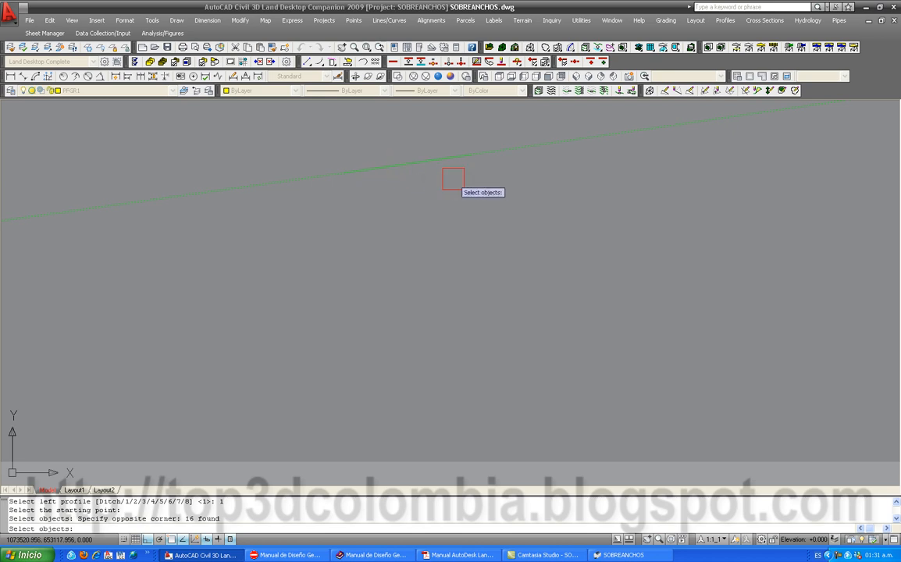
{"action": "left_click", "coordinate": [502, 153], "text": "shift"}
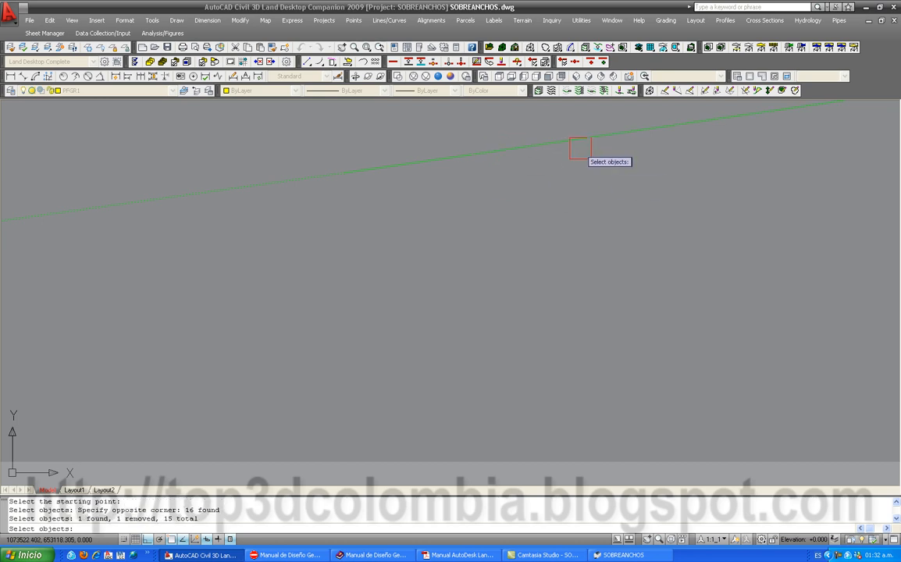
{"action": "left_click", "coordinate": [362, 170]}
Add the remaining green segments through to the end of the line and complete the left transition profile definition.
{"action": "scroll", "coordinate": [271, 219], "scroll_direction": "down", "scroll_amount": 2}
{"action": "left_click", "coordinate": [346, 125]}
{"action": "scroll", "coordinate": [451, 224], "scroll_direction": "down", "scroll_amount": 5}
{"action": "left_click", "coordinate": [586, 244]}
{"action": "left_click", "coordinate": [430, 181]}
{"action": "left_click", "coordinate": [578, 257]}
{"action": "scroll", "coordinate": [531, 259], "scroll_direction": "up", "scroll_amount": 3}
{"action": "left_click", "coordinate": [399, 167]}
{"action": "left_click", "coordinate": [726, 316]}
{"action": "scroll", "coordinate": [269, 265], "scroll_direction": "down", "scroll_amount": 2}
{"action": "left_click", "coordinate": [260, 217]}
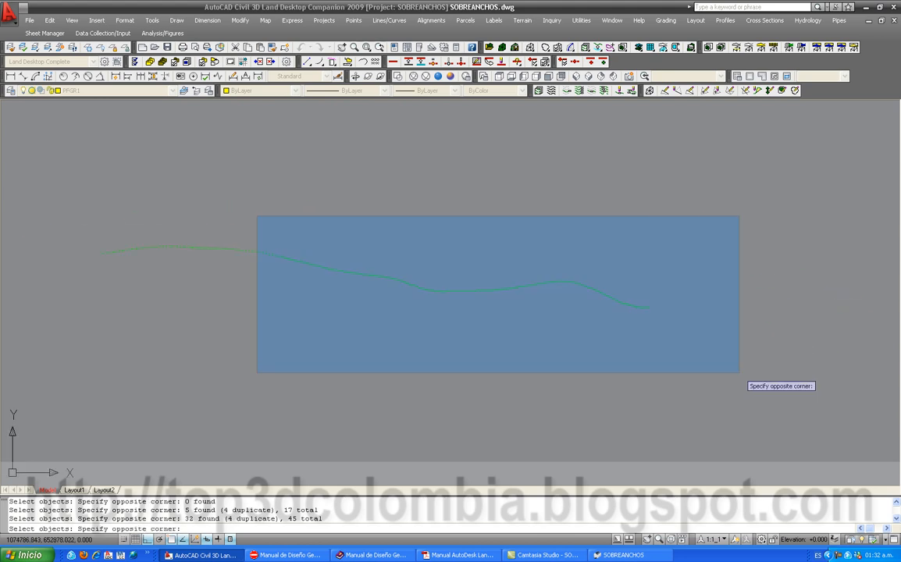
{"action": "left_click", "coordinate": [706, 364]}
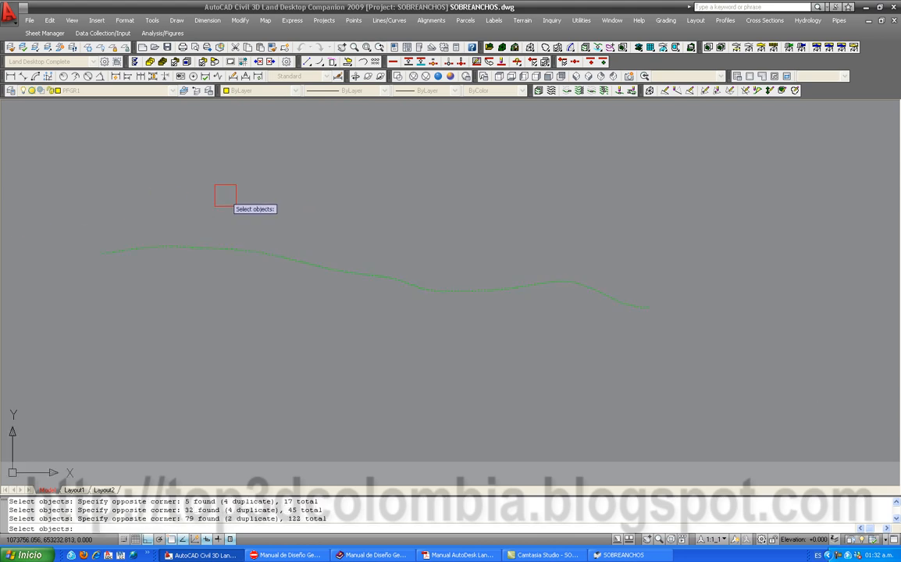
{"action": "key", "text": "Return"}
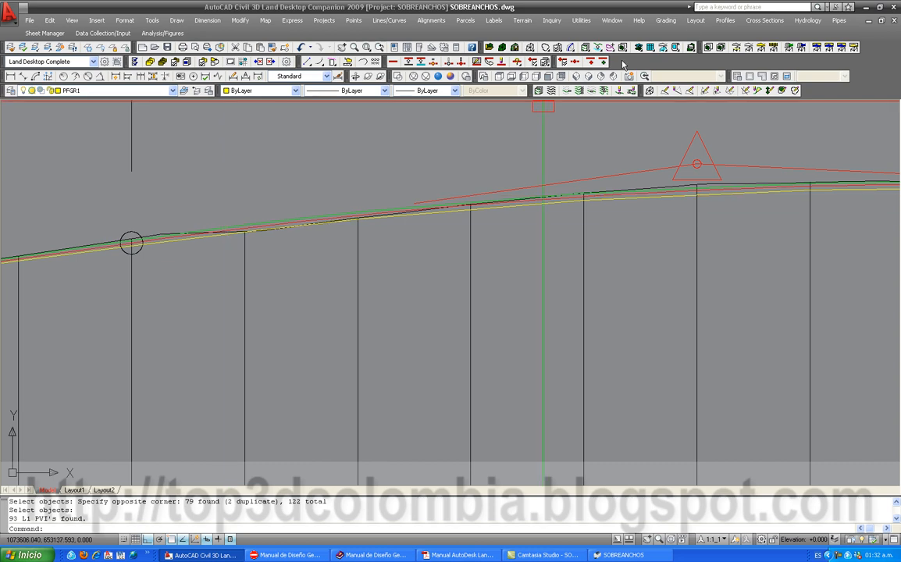
Begin defining the right transition profile 1 and pick its starting point at the beginning of the yellow line.
{"action": "left_click", "coordinate": [720, 22]}
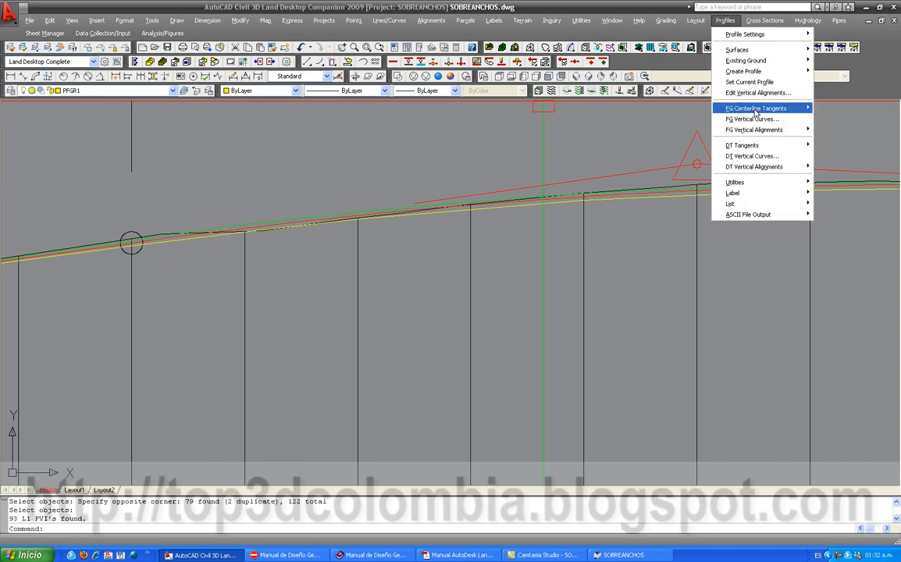
{"action": "mouse_move", "coordinate": [770, 134]}
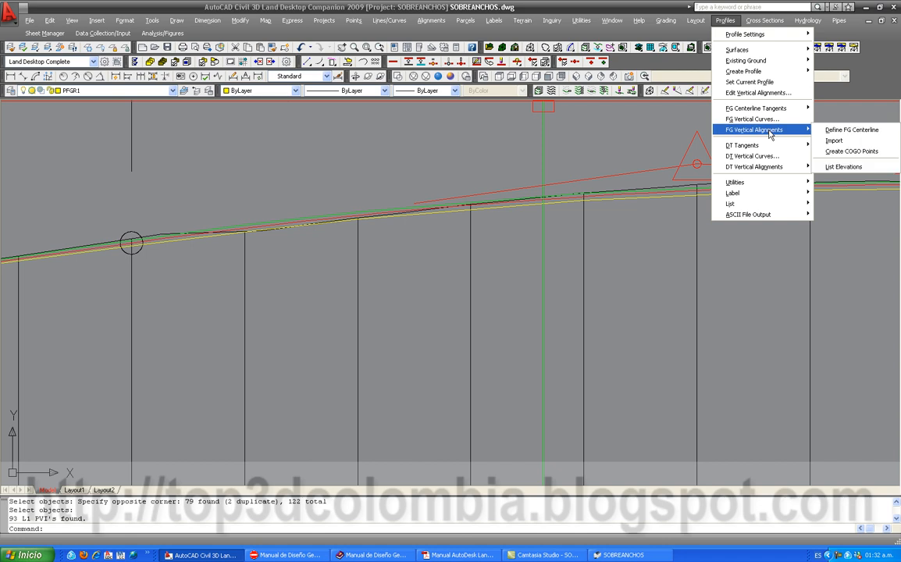
{"action": "mouse_move", "coordinate": [754, 166]}
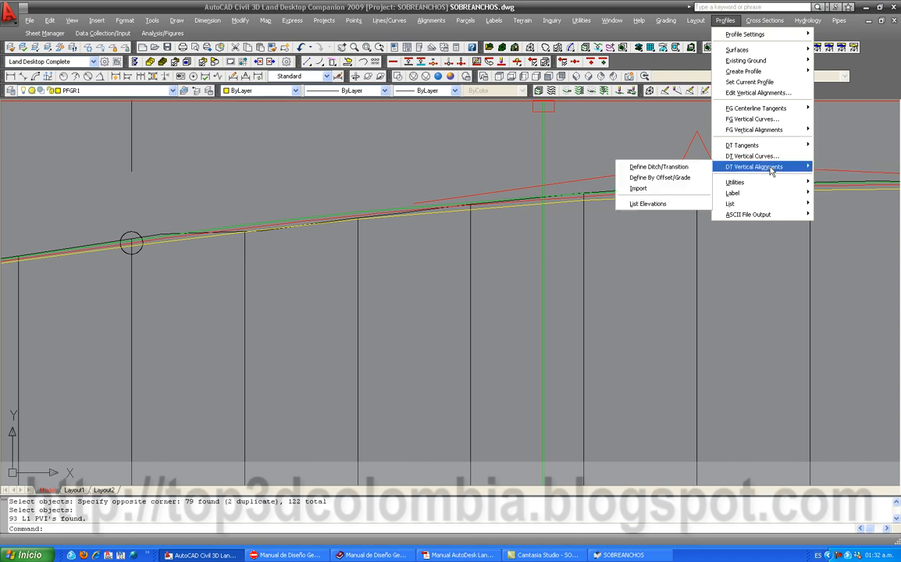
{"action": "left_click", "coordinate": [693, 171]}
{"action": "type", "text": "R"}
{"action": "key", "text": "Return"}
{"action": "left_click", "coordinate": [712, 204]}
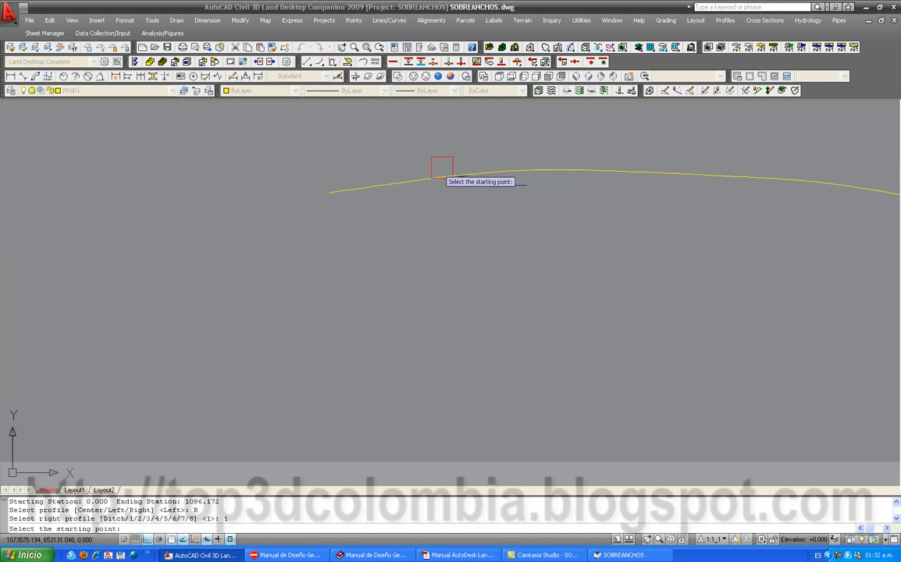
{"action": "left_click", "coordinate": [326, 193]}
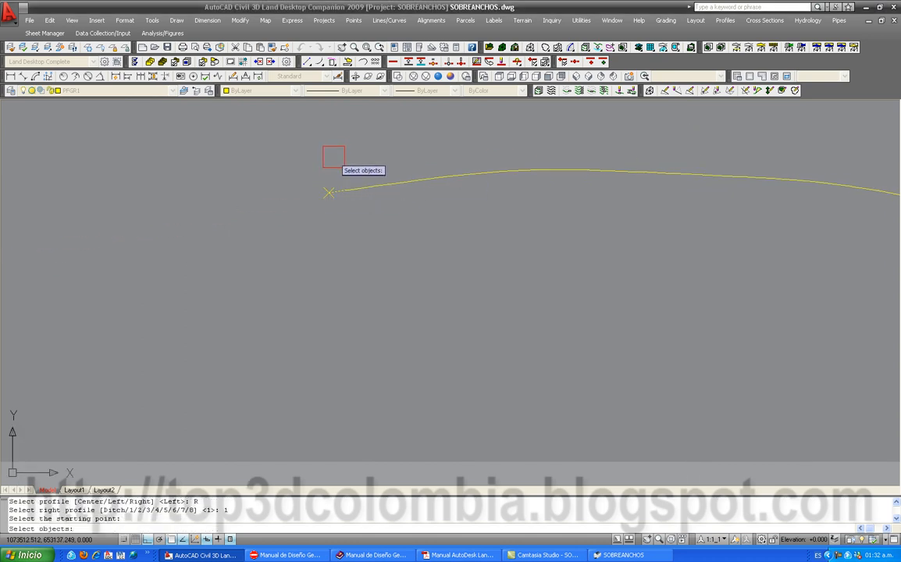
Select all segments of the yellow line from start to end and complete the right transition profile definition.
{"action": "left_click", "coordinate": [339, 156]}
{"action": "left_click", "coordinate": [477, 230]}
{"action": "middle_click_drag", "start_coordinate": [442, 227], "coordinate": [214, 206]}
{"action": "scroll", "coordinate": [222, 200], "scroll_direction": "down", "scroll_amount": 2}
{"action": "left_click", "coordinate": [220, 130]}
{"action": "left_click", "coordinate": [773, 318]}
{"action": "middle_click_drag", "start_coordinate": [782, 317], "coordinate": [276, 317]}
{"action": "scroll", "coordinate": [277, 308], "scroll_direction": "down", "scroll_amount": 2}
{"action": "left_click", "coordinate": [288, 223]}
{"action": "left_click", "coordinate": [638, 368]}
{"action": "right_click", "coordinate": [572, 331]}
{"action": "scroll", "coordinate": [375, 216], "scroll_direction": "down", "scroll_amount": 2}
Open the vertical alignment editor on the finished ground profile at offset R1.
{"action": "left_click", "coordinate": [725, 20]}
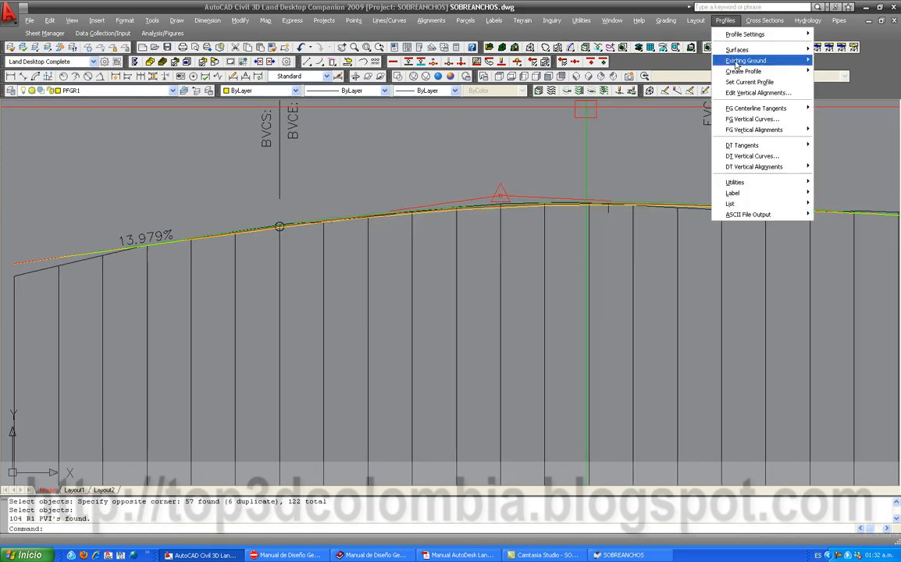
{"action": "left_click", "coordinate": [748, 95]}
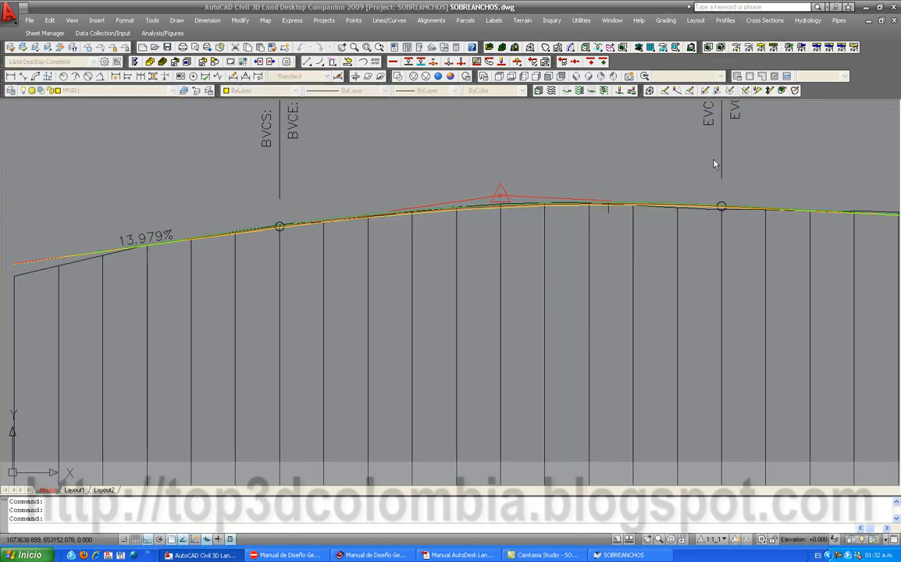
{"action": "left_click", "coordinate": [437, 240]}
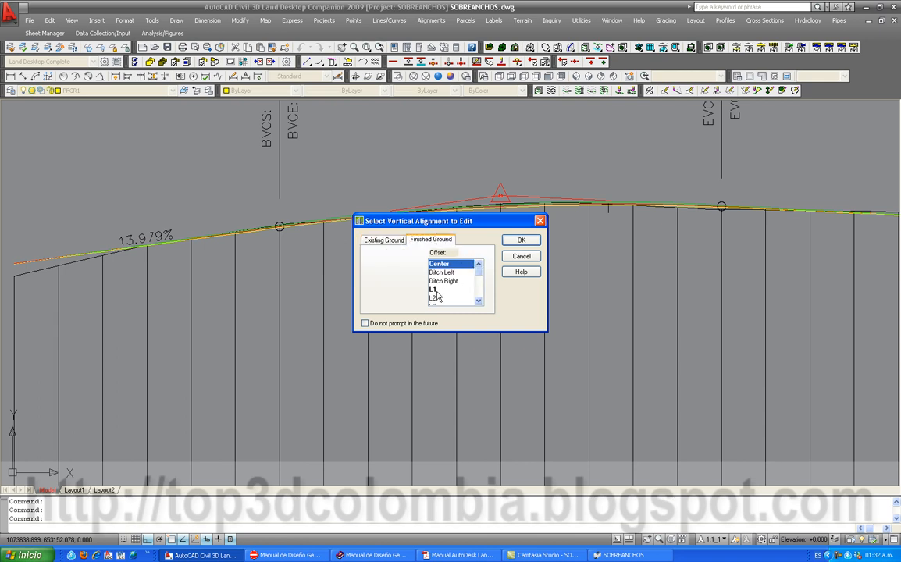
{"action": "left_click", "coordinate": [438, 290]}
{"action": "left_click", "coordinate": [478, 302]}
{"action": "left_click", "coordinate": [479, 302]}
{"action": "left_click", "coordinate": [479, 303]}
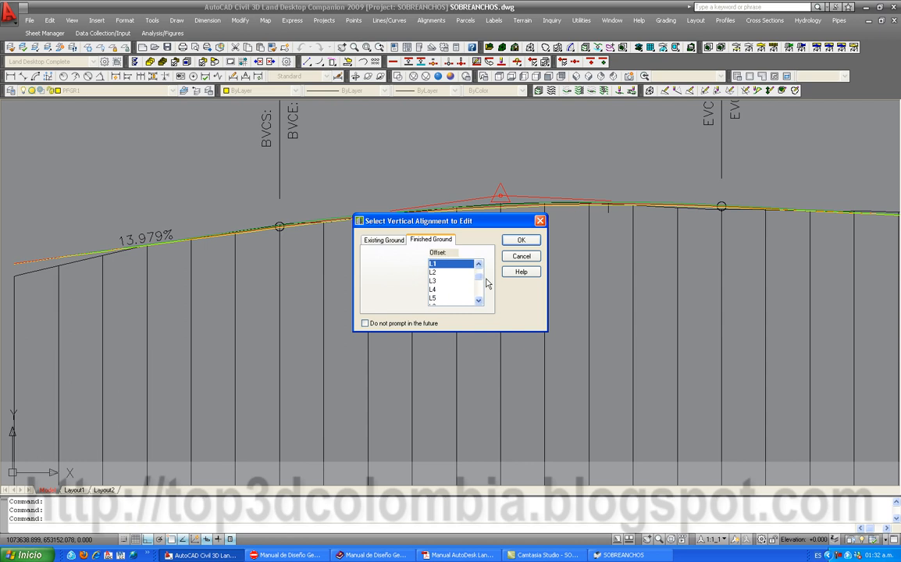
{"action": "left_click", "coordinate": [480, 302]}
{"action": "left_click", "coordinate": [480, 302]}
{"action": "left_click", "coordinate": [480, 303]}
{"action": "left_click", "coordinate": [480, 303]}
{"action": "left_click", "coordinate": [480, 302]}
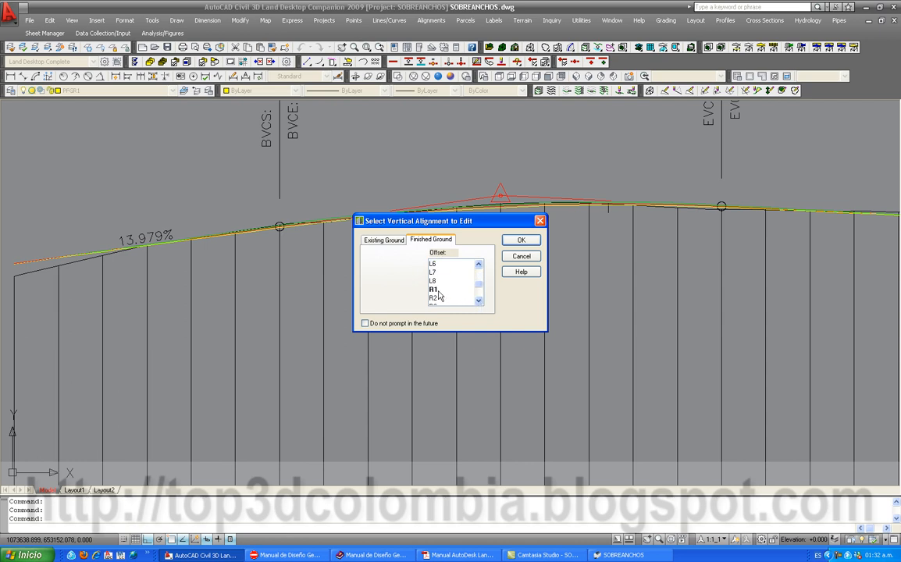
{"action": "left_click", "coordinate": [439, 291]}
{"action": "left_click", "coordinate": [515, 241]}
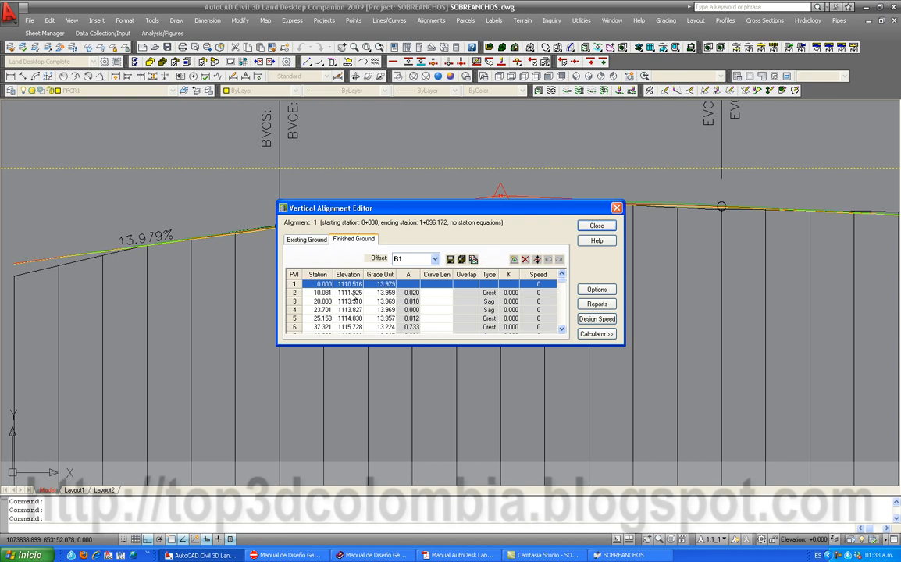
Display the finished ground PVI table for the left transition offset L1.
{"action": "left_click", "coordinate": [435, 260]}
{"action": "scroll", "coordinate": [436, 277], "scroll_direction": "down", "scroll_amount": 3}
{"action": "left_click", "coordinate": [436, 272]}
{"action": "left_click", "coordinate": [412, 279]}
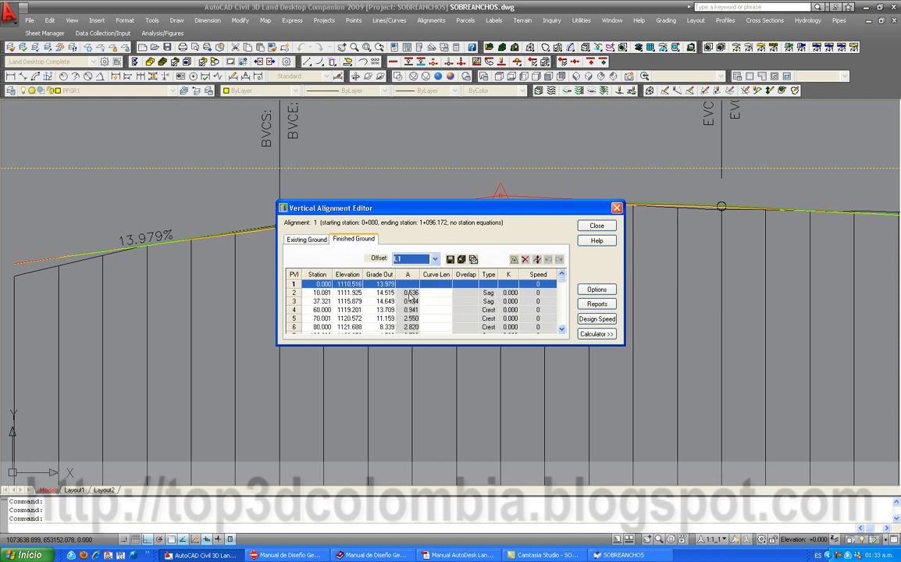
Check the existing ground data, and display the finished ground PVI table for the Center offset.
{"action": "left_click", "coordinate": [309, 241]}
{"action": "left_click", "coordinate": [343, 239]}
{"action": "left_click", "coordinate": [428, 260]}
{"action": "scroll", "coordinate": [415, 274], "scroll_direction": "up", "scroll_amount": 3}
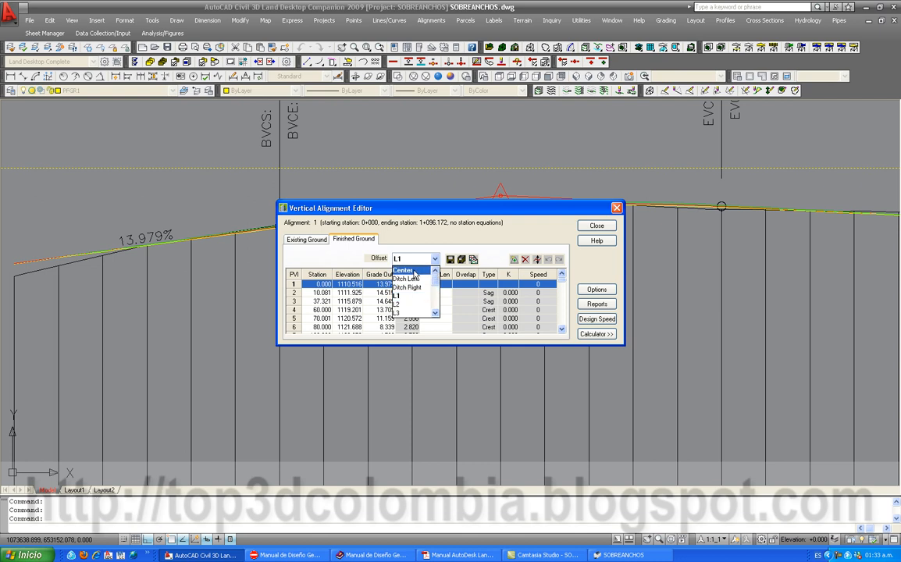
{"action": "left_click", "coordinate": [415, 270]}
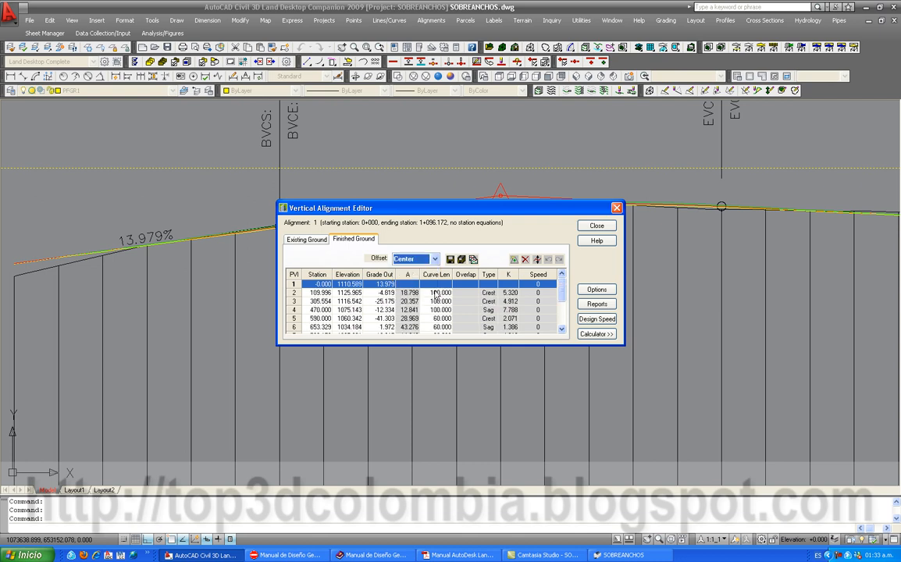
Enable showing report data for all available vertical alignments in the Vertical Alignment Editor options.
{"action": "left_click", "coordinate": [596, 289]}
{"action": "left_click", "coordinate": [337, 232]}
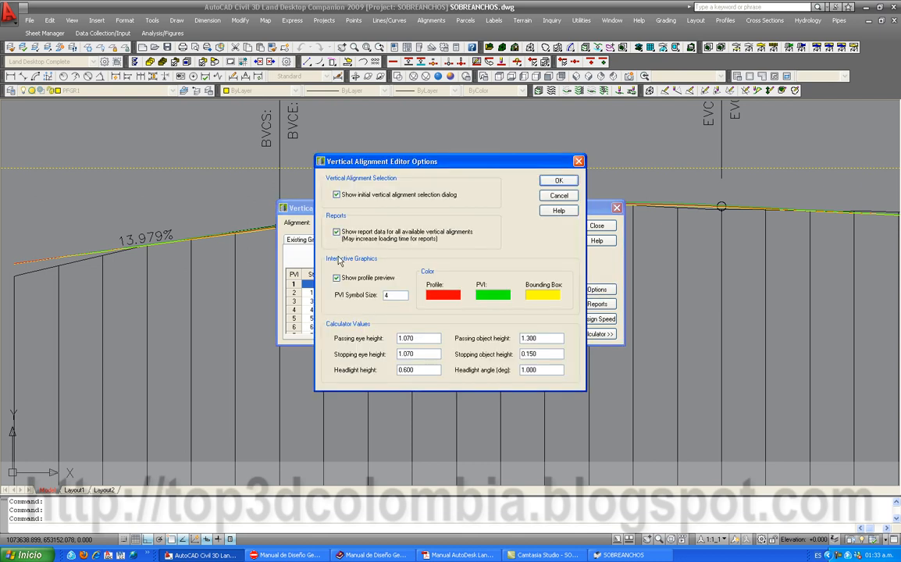
{"action": "left_click", "coordinate": [547, 184]}
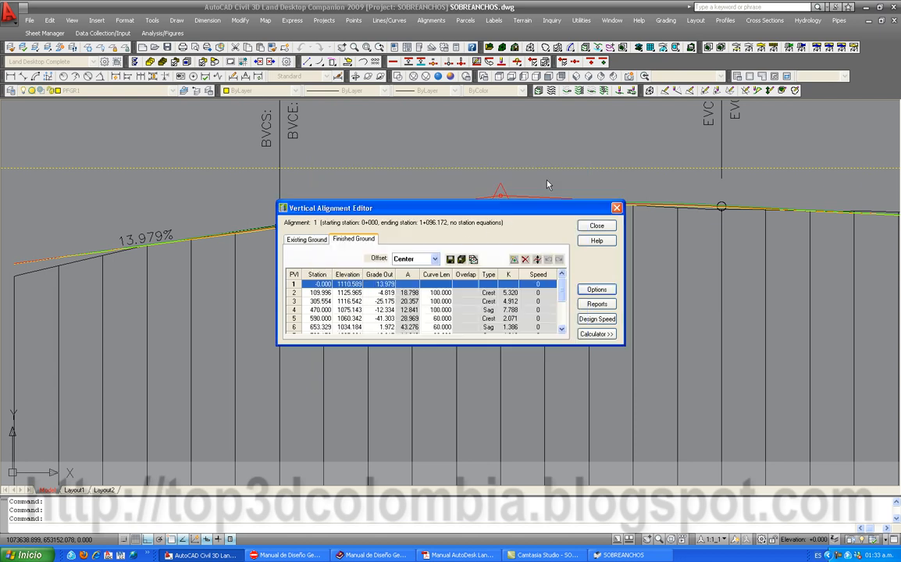
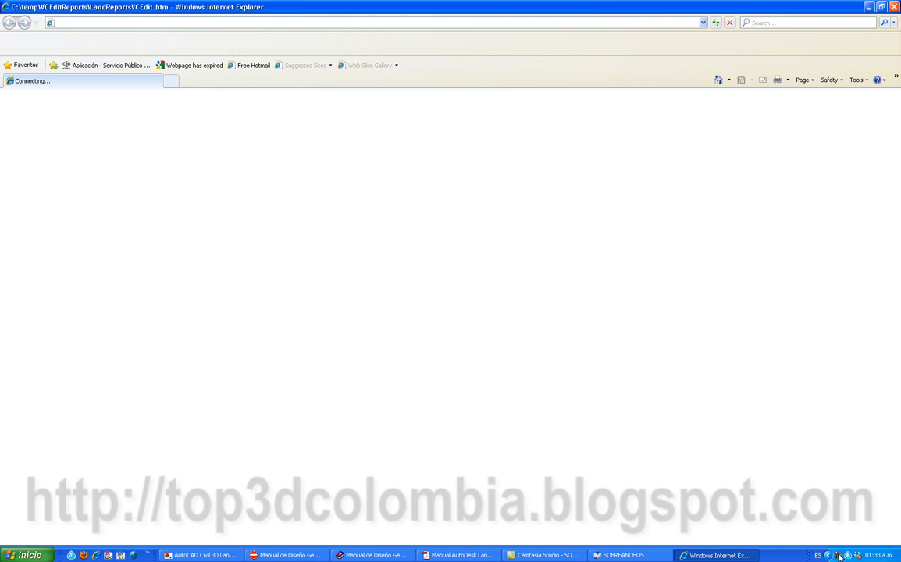
Allow the report page's blocked active content and ActiveX interaction, and open the Station Increment report.
{"action": "left_click", "coordinate": [394, 96]}
{"action": "left_click", "coordinate": [422, 104]}
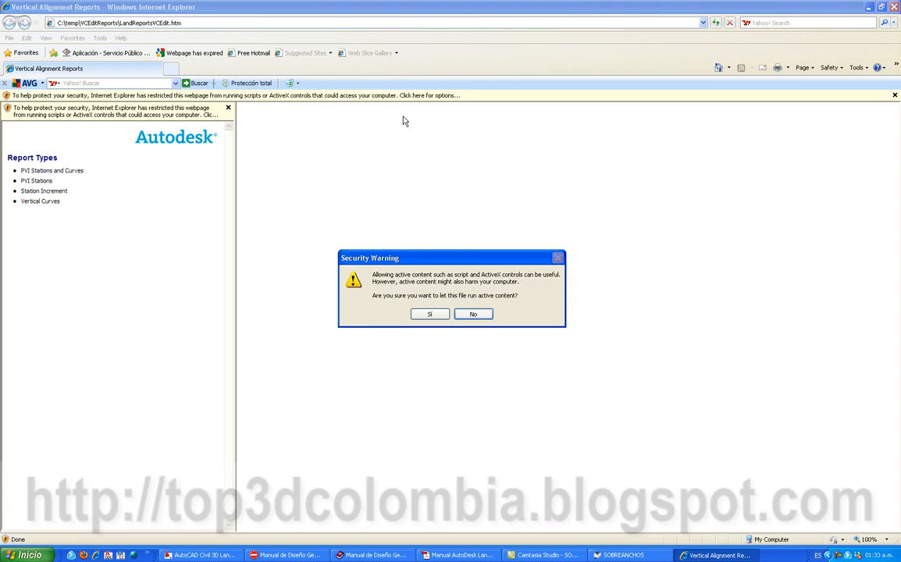
{"action": "left_click", "coordinate": [437, 311]}
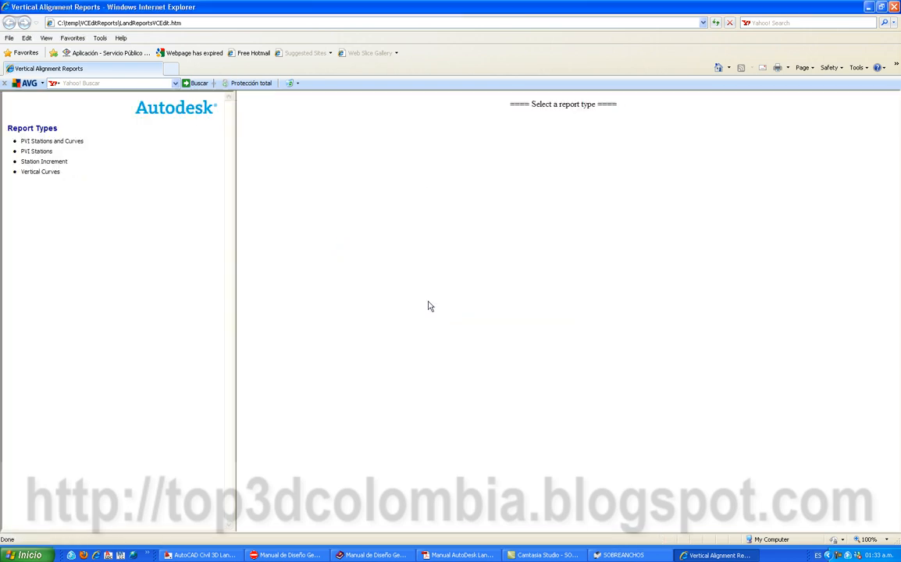
{"action": "left_click", "coordinate": [61, 164]}
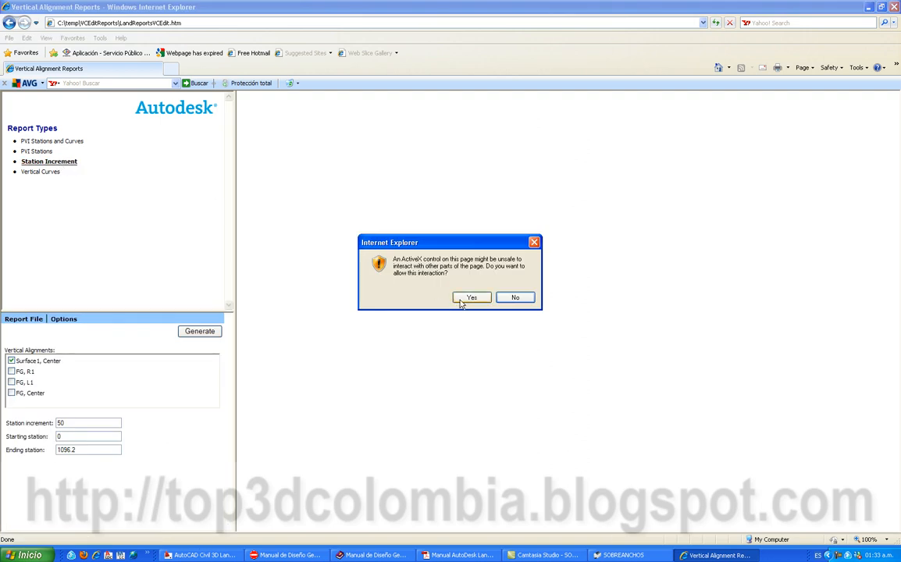
{"action": "left_click", "coordinate": [468, 298]}
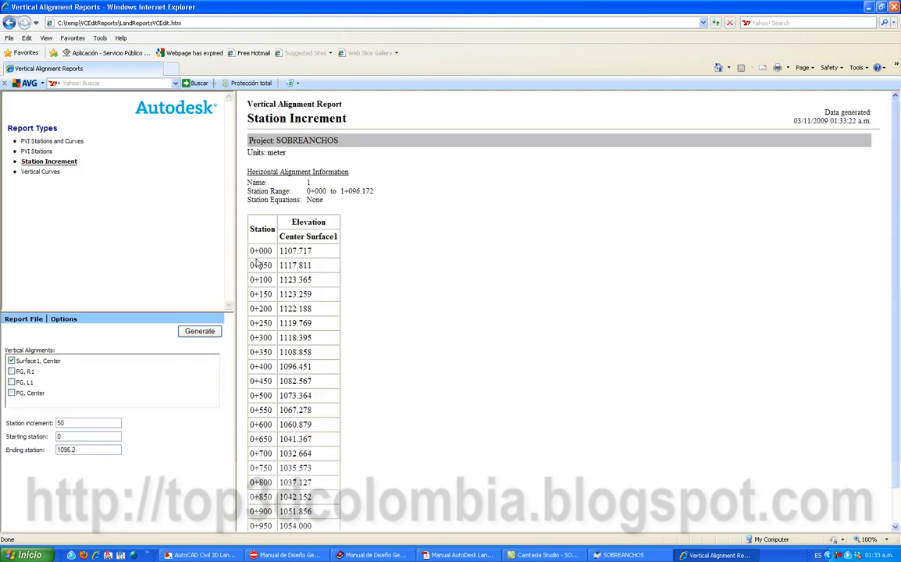
Generate the report for Surface1 Center, FG R1, FG L1 and FG Center at a station increment of 5, and review its elevation columns.
{"action": "triple_click", "coordinate": [20, 360]}
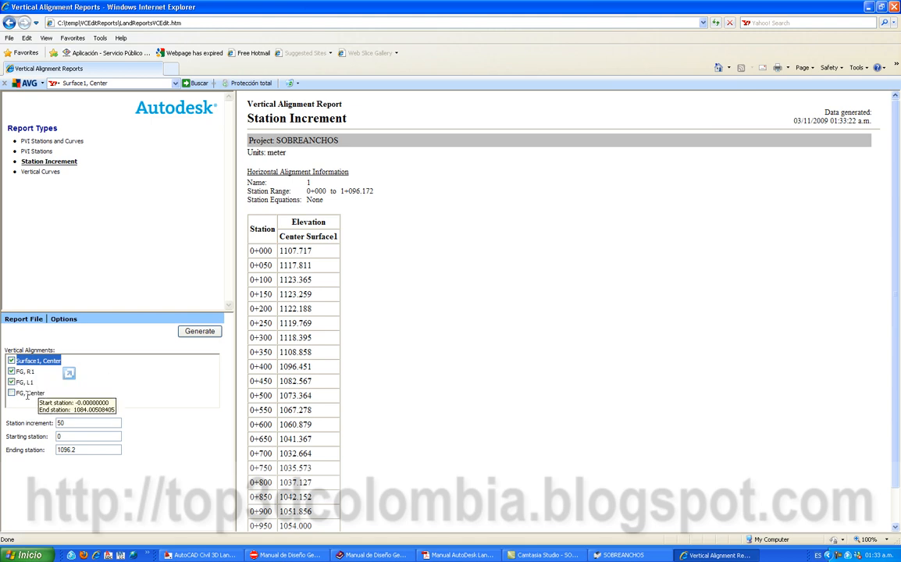
{"action": "left_click", "coordinate": [10, 392]}
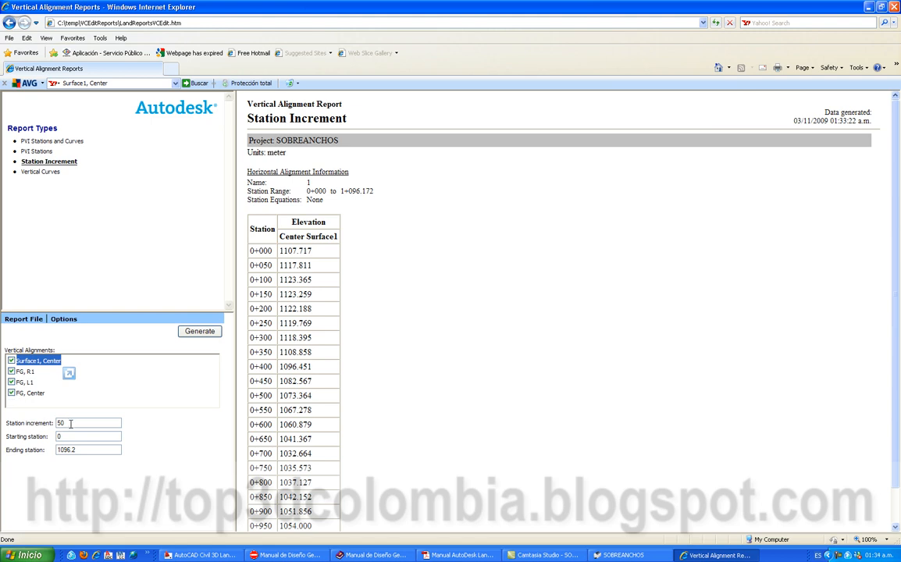
{"action": "left_click_drag", "start_coordinate": [68, 422], "coordinate": [45, 419]}
{"action": "type", "text": "5"}
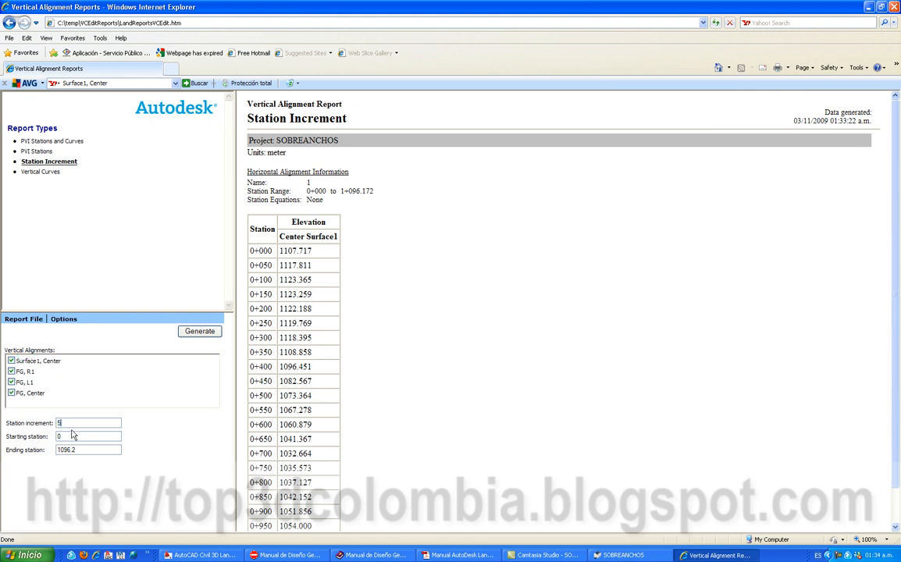
{"action": "left_click", "coordinate": [195, 333]}
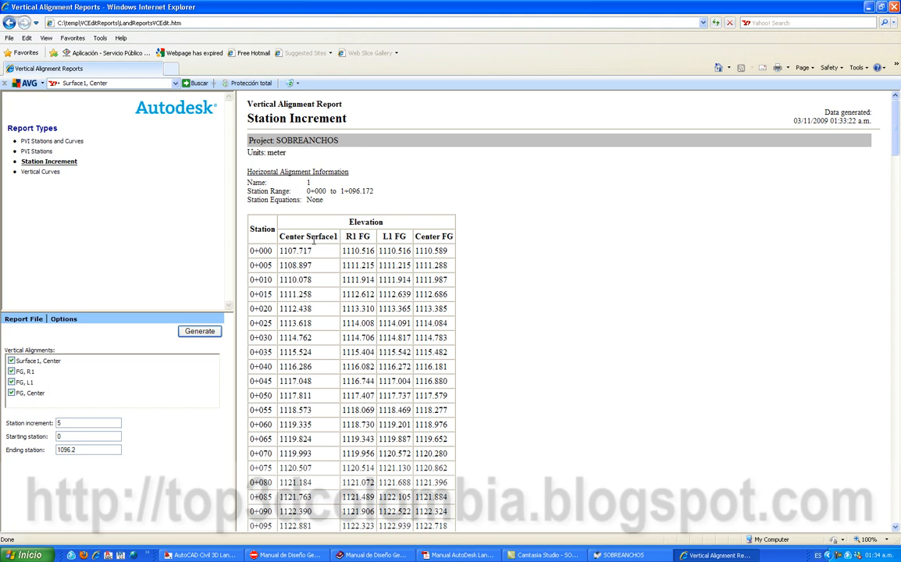
{"action": "left_click_drag", "start_coordinate": [280, 237], "coordinate": [309, 248]}
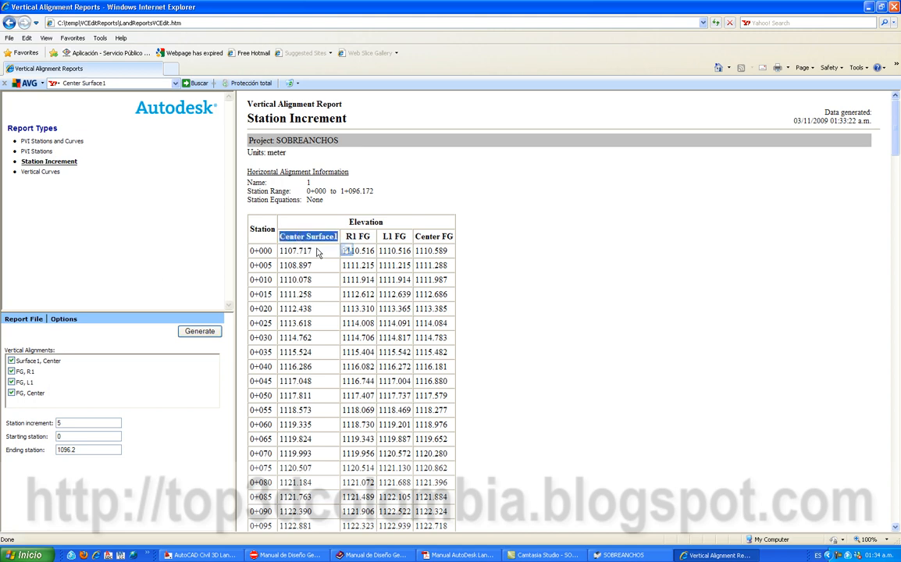
{"action": "left_click", "coordinate": [359, 236]}
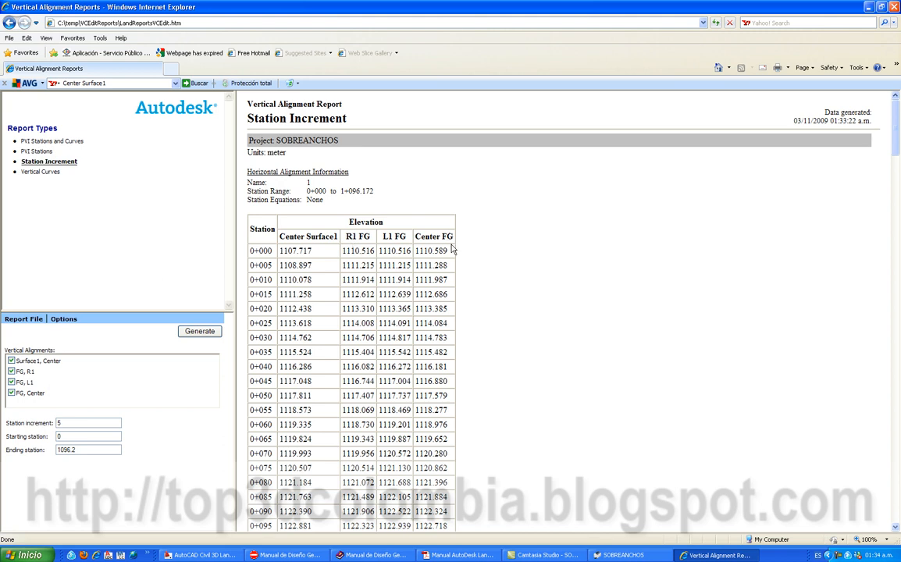
{"action": "scroll", "coordinate": [450, 249], "scroll_direction": "down", "scroll_amount": 5}
{"action": "scroll", "coordinate": [455, 252], "scroll_direction": "down", "scroll_amount": 2}
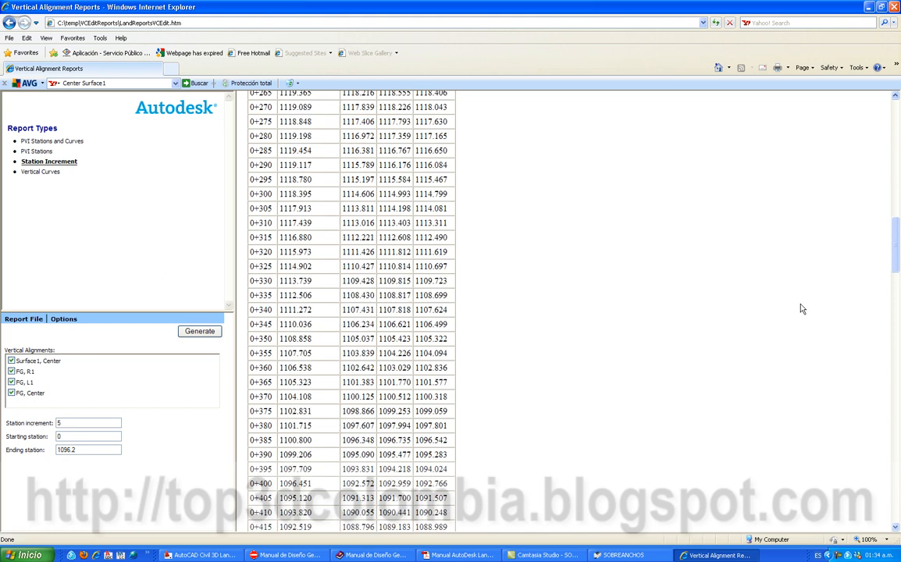
{"action": "left_click_drag", "start_coordinate": [896, 255], "coordinate": [882, 129]}
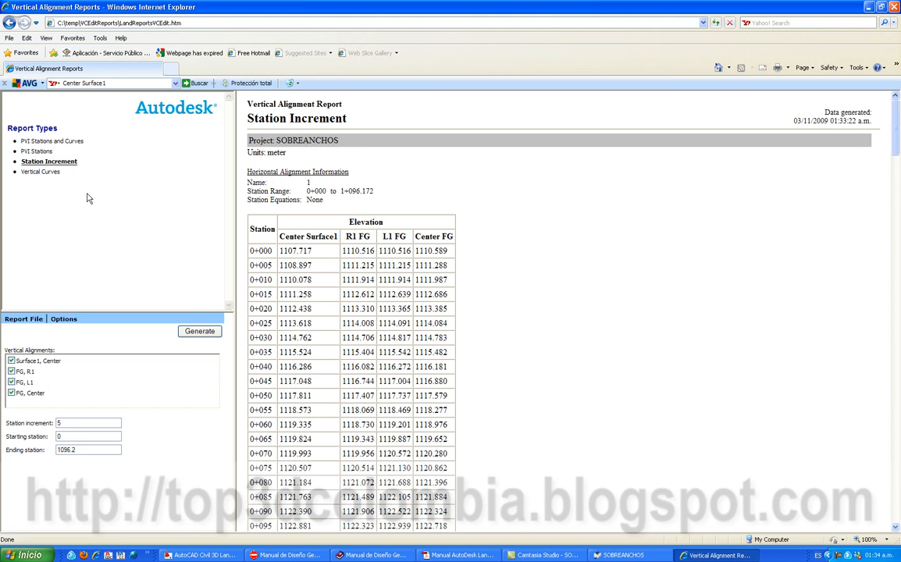
Save the report to the desktop (Escritorio) as a text file named Vertical Alignment Station Increment Report.
{"action": "left_click", "coordinate": [9, 38]}
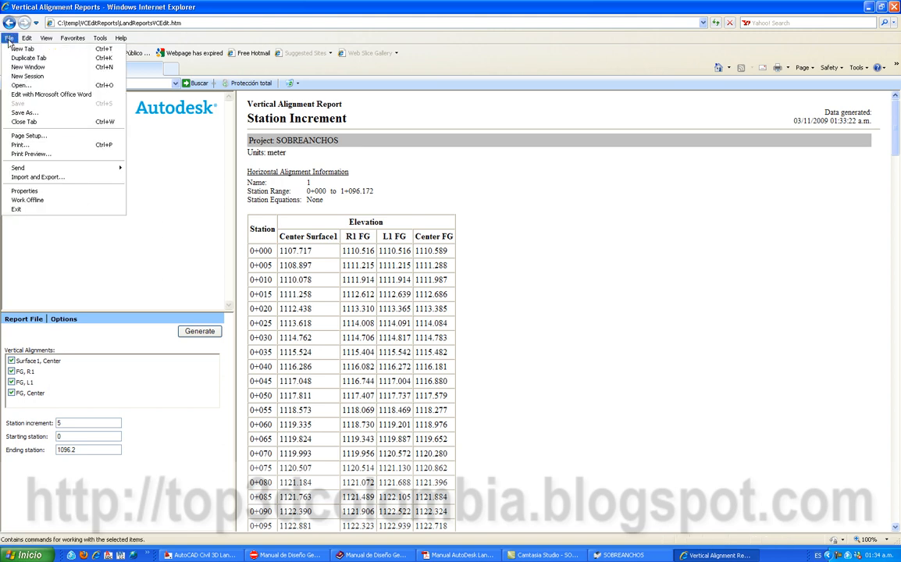
{"action": "left_click", "coordinate": [101, 357]}
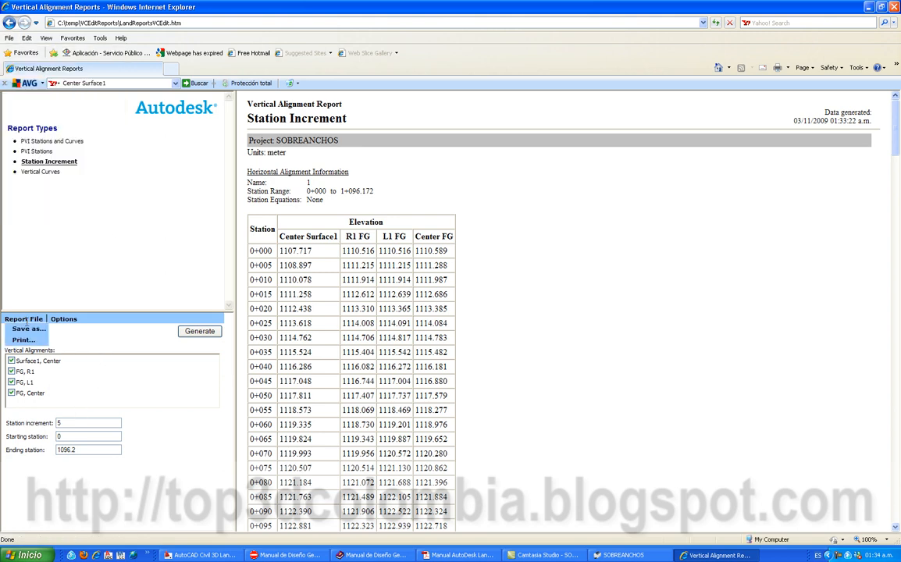
{"action": "left_click", "coordinate": [29, 329]}
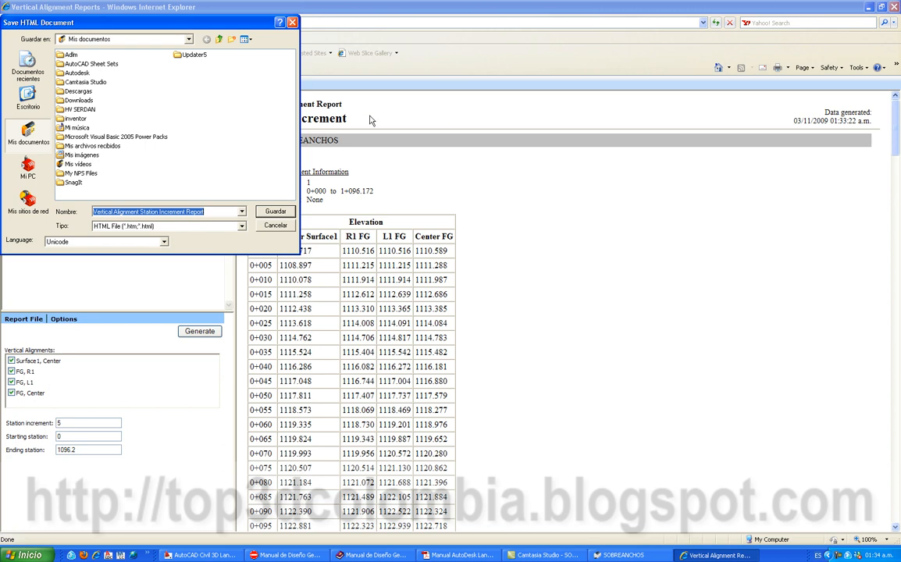
{"action": "left_click", "coordinate": [28, 96]}
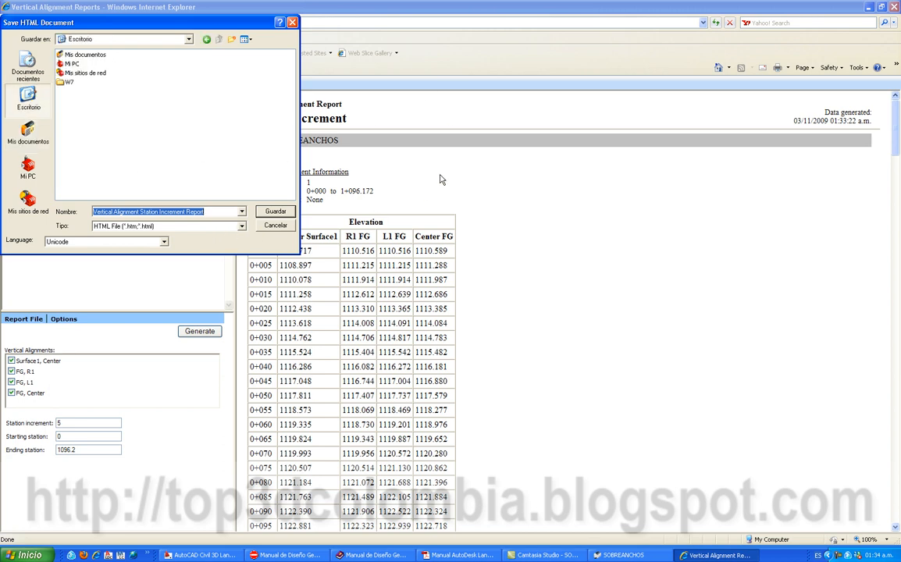
{"action": "left_click_drag", "start_coordinate": [231, 25], "coordinate": [752, 76]}
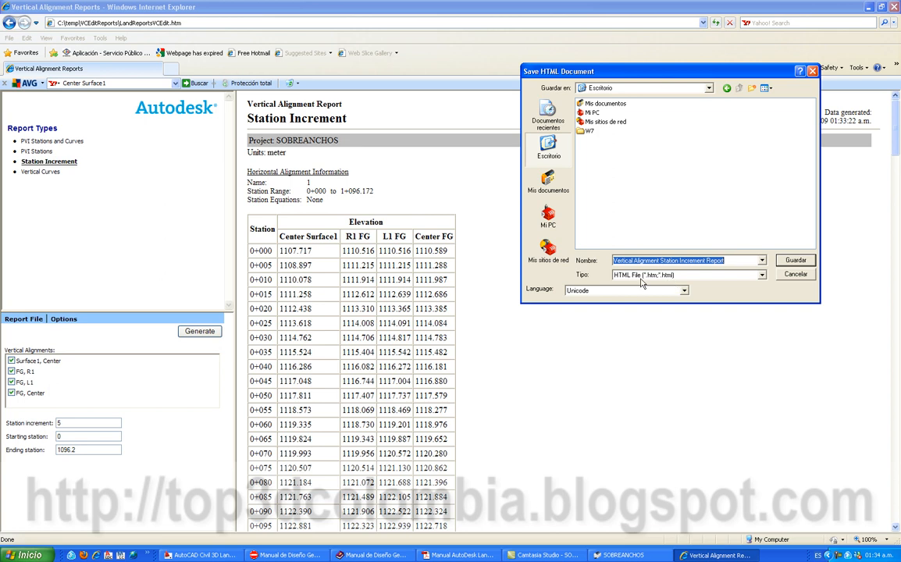
{"action": "left_click", "coordinate": [762, 275]}
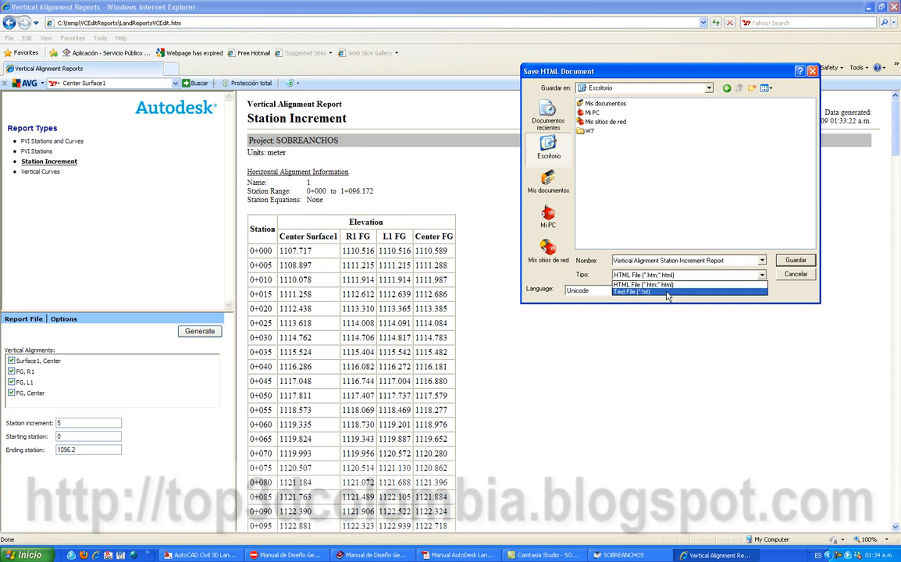
{"action": "left_click", "coordinate": [749, 291]}
{"action": "key", "text": "Return"}
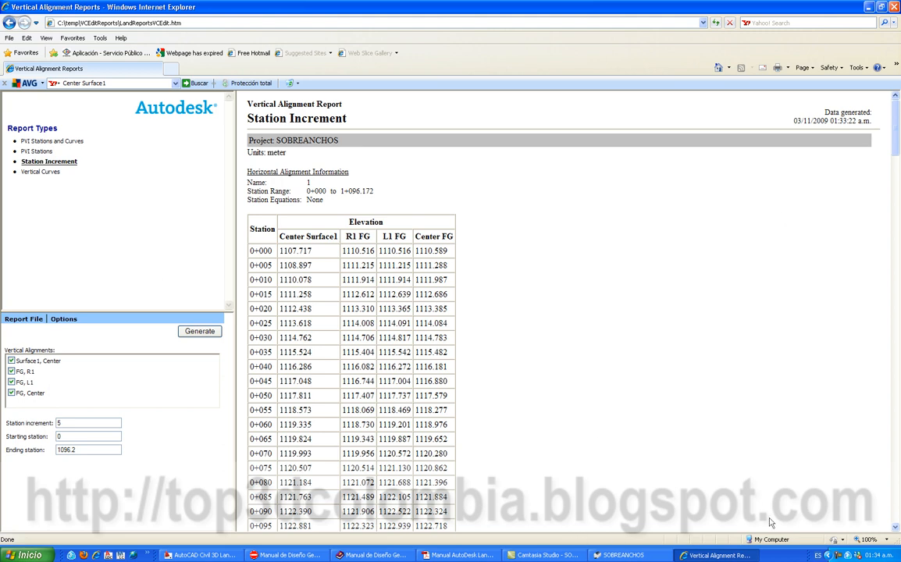
Open the saved text report from the desktop in Notepad, review its station and elevation rows, and close it.
{"action": "right_click", "coordinate": [781, 551]}
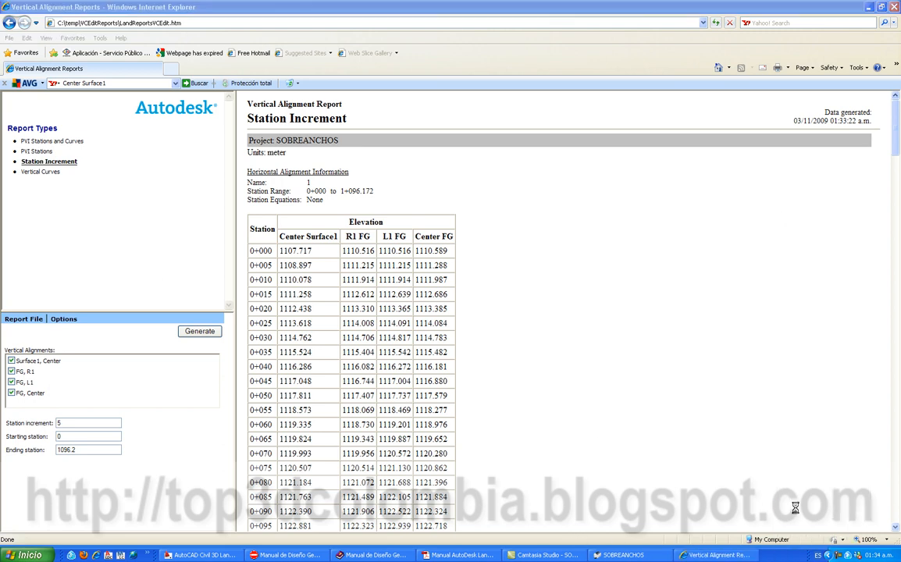
{"action": "left_click", "coordinate": [796, 507]}
{"action": "left_click", "coordinate": [62, 114]}
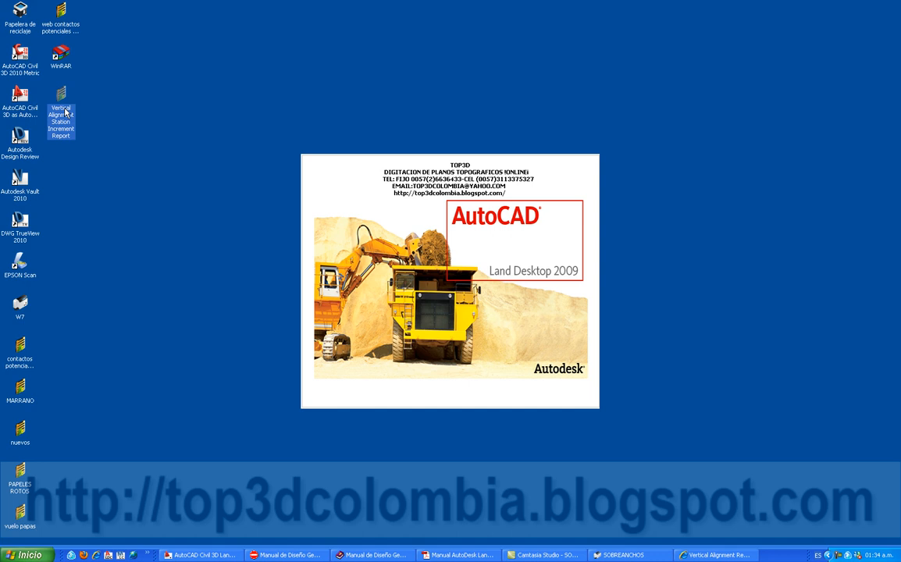
{"action": "double_click", "coordinate": [63, 113]}
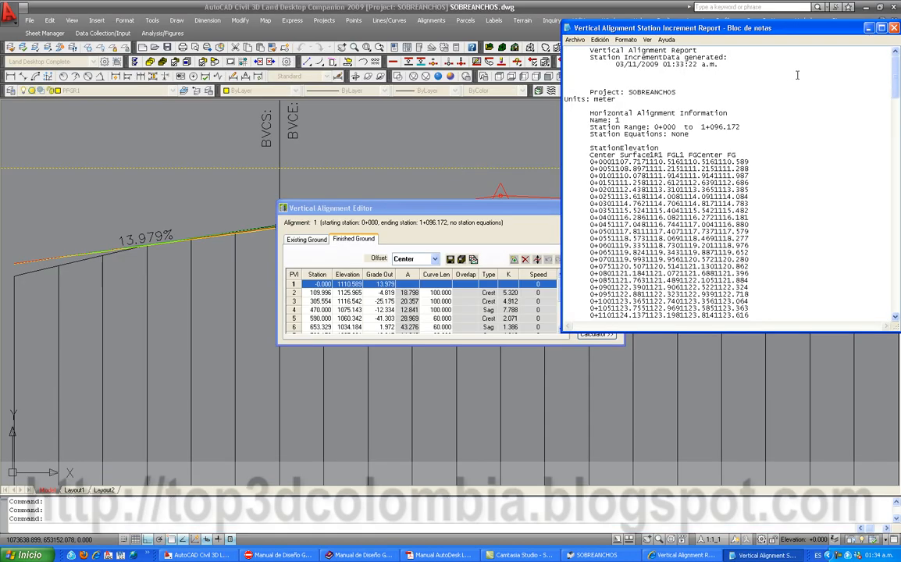
{"action": "left_click", "coordinate": [881, 27]}
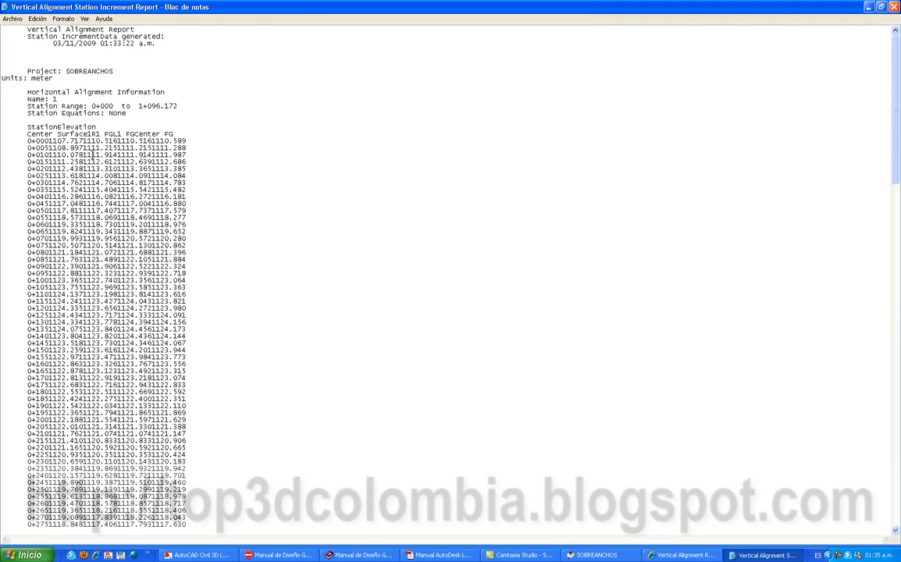
{"action": "scroll", "coordinate": [59, 147], "scroll_direction": "down", "scroll_amount": 6}
{"action": "scroll", "coordinate": [81, 208], "scroll_direction": "up", "scroll_amount": 6}
{"action": "left_click_drag", "start_coordinate": [60, 136], "coordinate": [92, 135]}
{"action": "left_click", "coordinate": [104, 134]}
{"action": "left_click", "coordinate": [892, 6]}
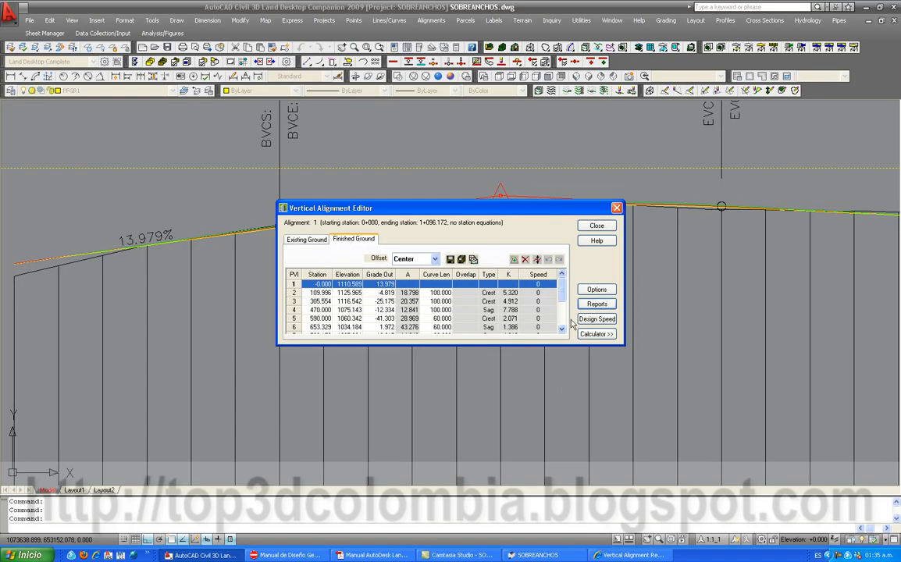
Close the Vertical Alignment Editor and the browser window with the vertical alignment reports.
{"action": "left_click", "coordinate": [596, 226]}
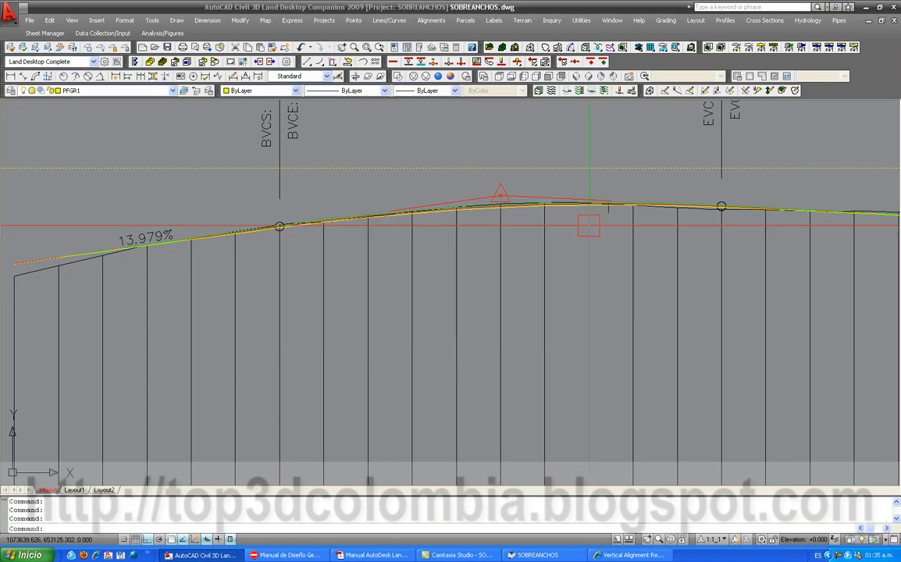
{"action": "left_click", "coordinate": [632, 555]}
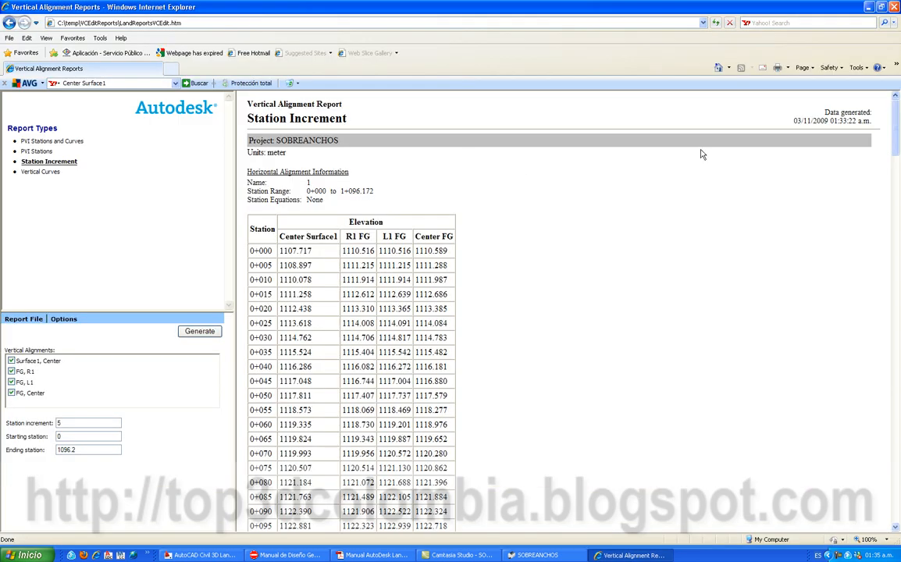
{"action": "left_click", "coordinate": [894, 7]}
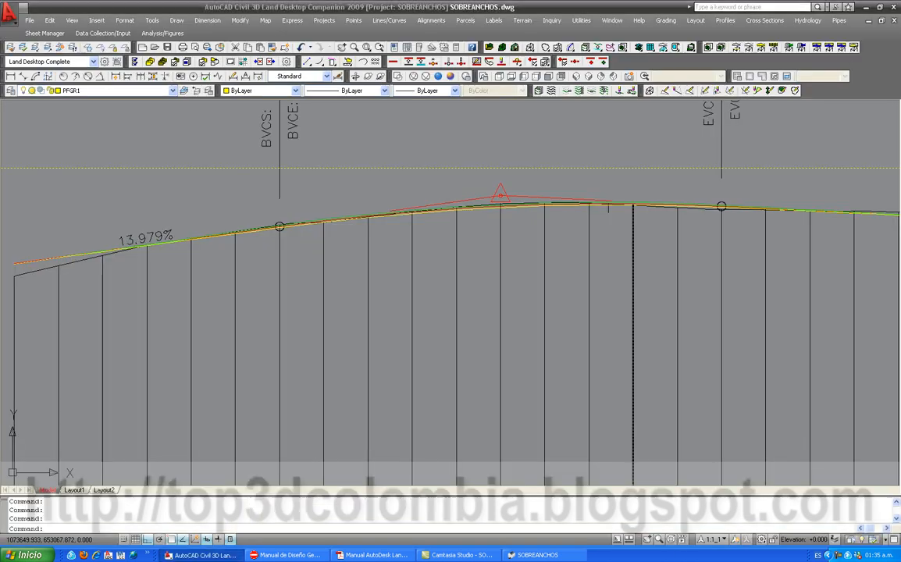
Open the ditch/transition profile alignment for editing, choosing left profile 1.
{"action": "scroll", "coordinate": [416, 252], "scroll_direction": "down", "scroll_amount": 3}
{"action": "scroll", "coordinate": [415, 252], "scroll_direction": "down", "scroll_amount": 3}
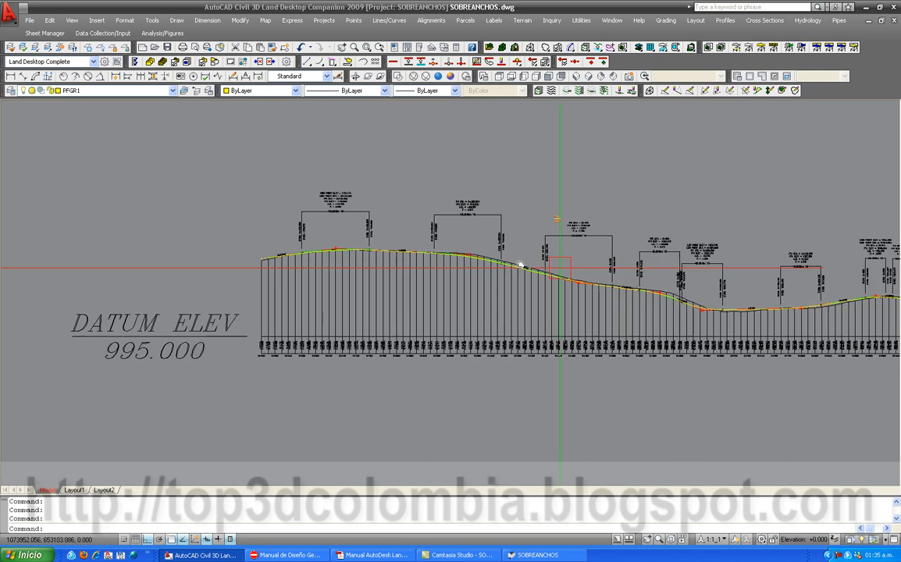
{"action": "left_click", "coordinate": [769, 24]}
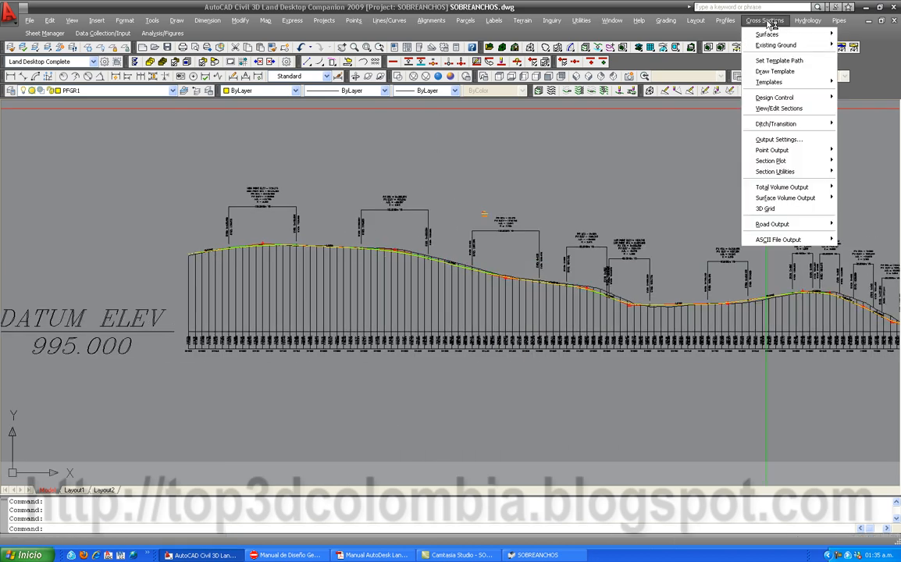
{"action": "mouse_move", "coordinate": [800, 125]}
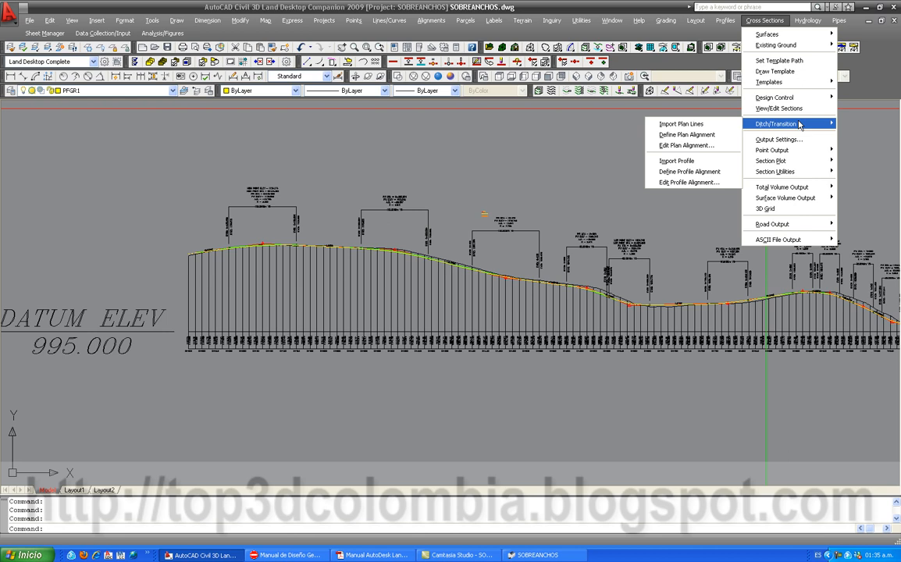
{"action": "left_click", "coordinate": [679, 182]}
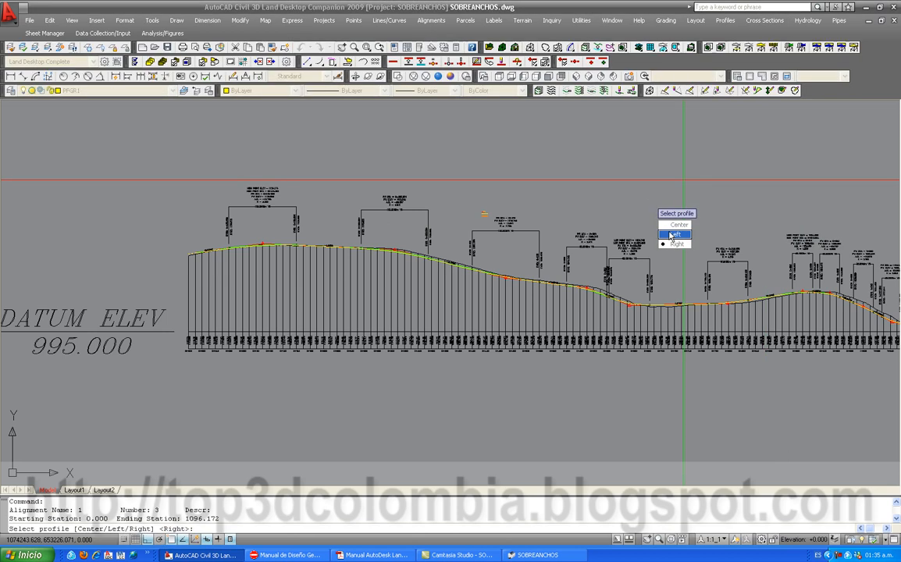
{"action": "left_click", "coordinate": [670, 235]}
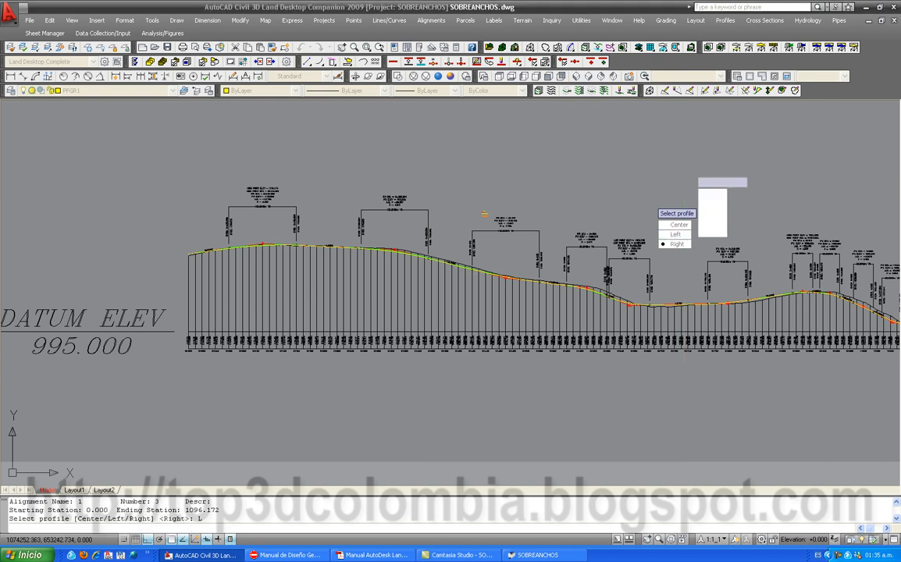
{"action": "left_click", "coordinate": [712, 203]}
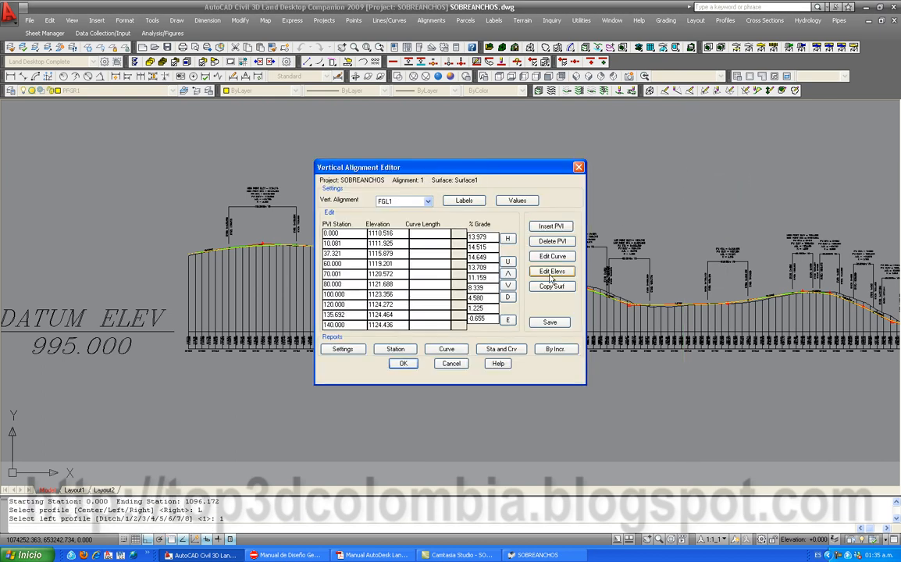
Generate the station increment report for vertical alignment FGL1 from station 0.000 to 1096.172 at a 10.000 increment.
{"action": "left_click_drag", "start_coordinate": [340, 234], "coordinate": [316, 235]}
{"action": "key", "text": "Tab"}
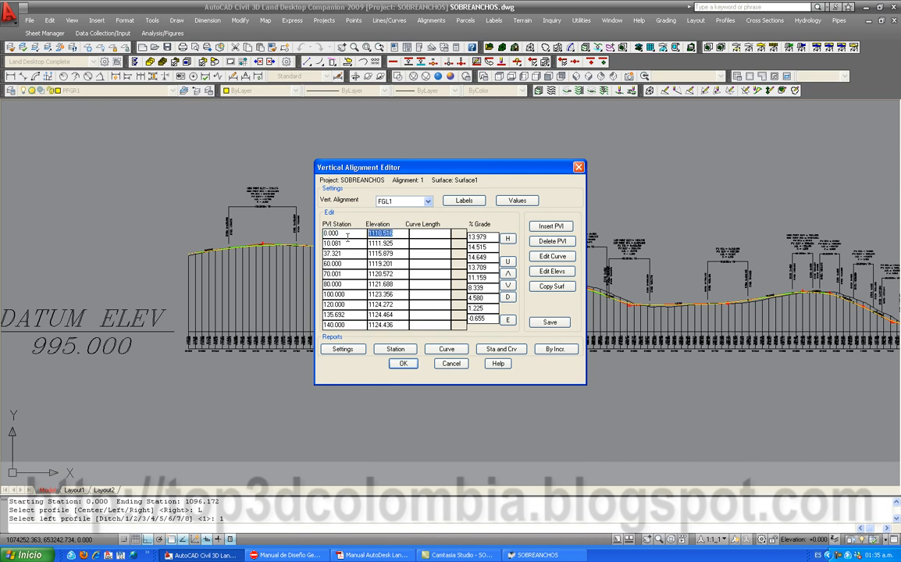
{"action": "left_click", "coordinate": [556, 350]}
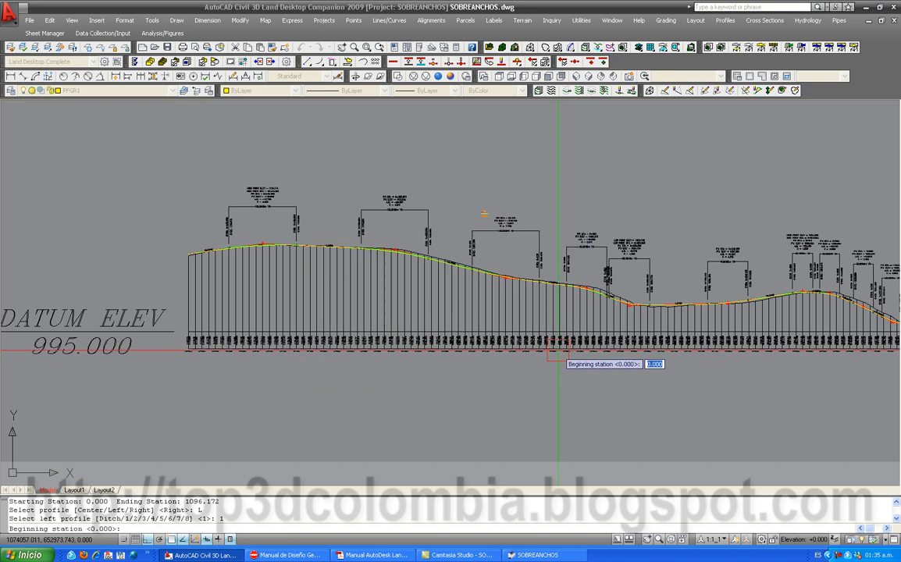
{"action": "key", "text": "Return"}
{"action": "key", "text": "Return"}
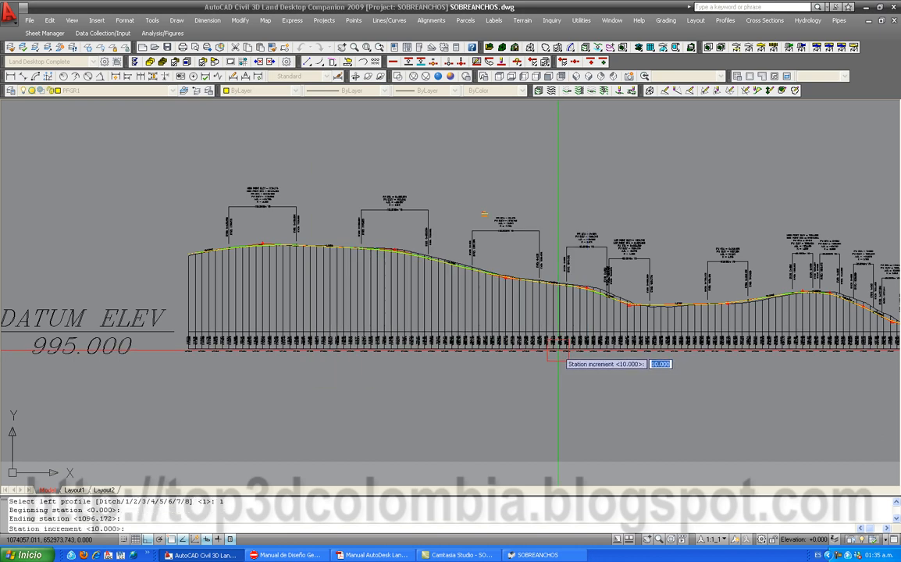
{"action": "key", "text": "Return"}
{"action": "key", "text": "Return"}
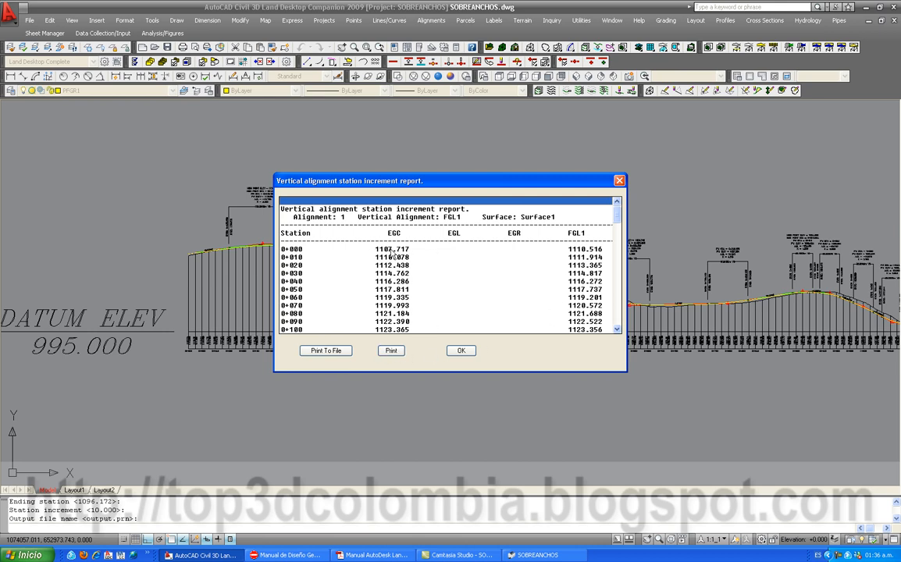
Save the FGL1 report to the desktop (Escritorio) as a text file named si and close the report window.
{"action": "left_click", "coordinate": [340, 352]}
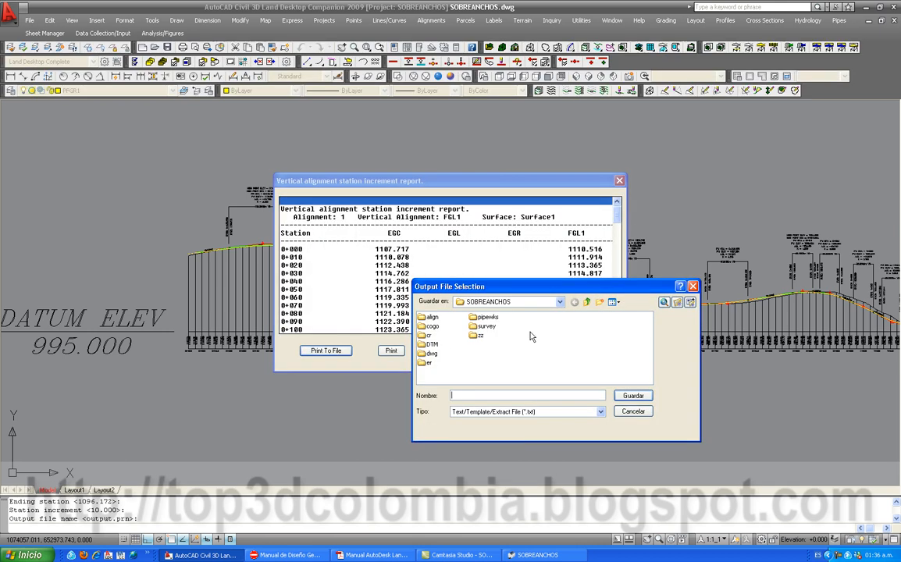
{"action": "left_click", "coordinate": [560, 302]}
{"action": "left_click", "coordinate": [469, 313]}
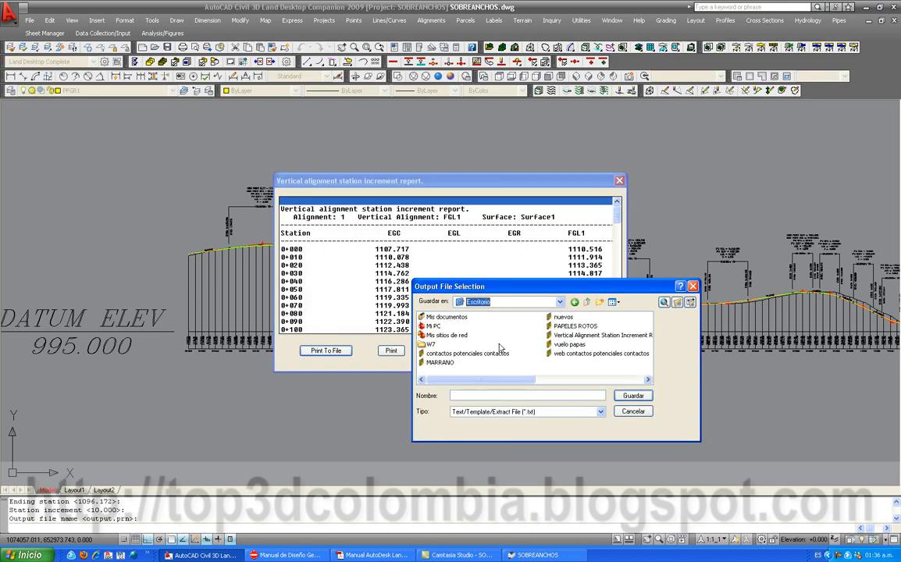
{"action": "left_click", "coordinate": [491, 394]}
{"action": "type", "text": "s"}
{"action": "key", "text": "Return"}
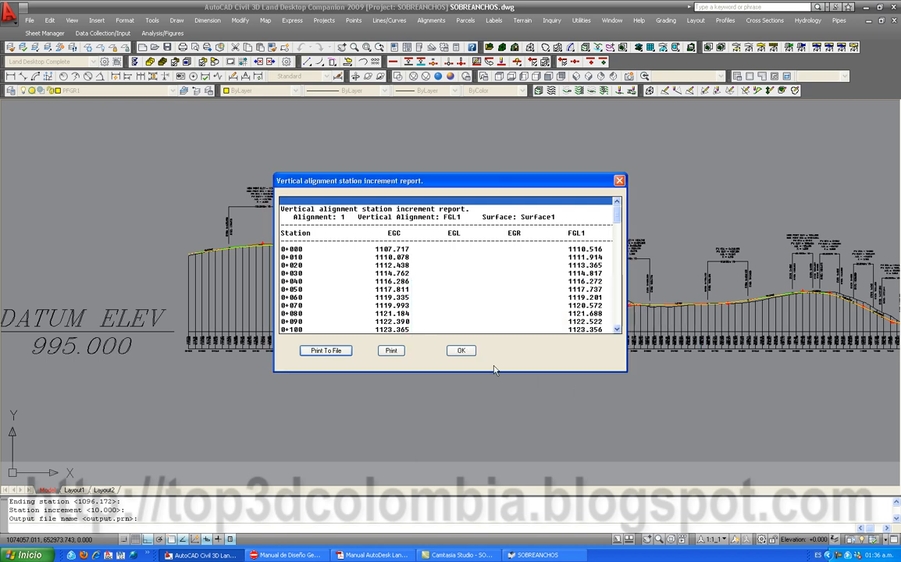
{"action": "key", "text": "Return"}
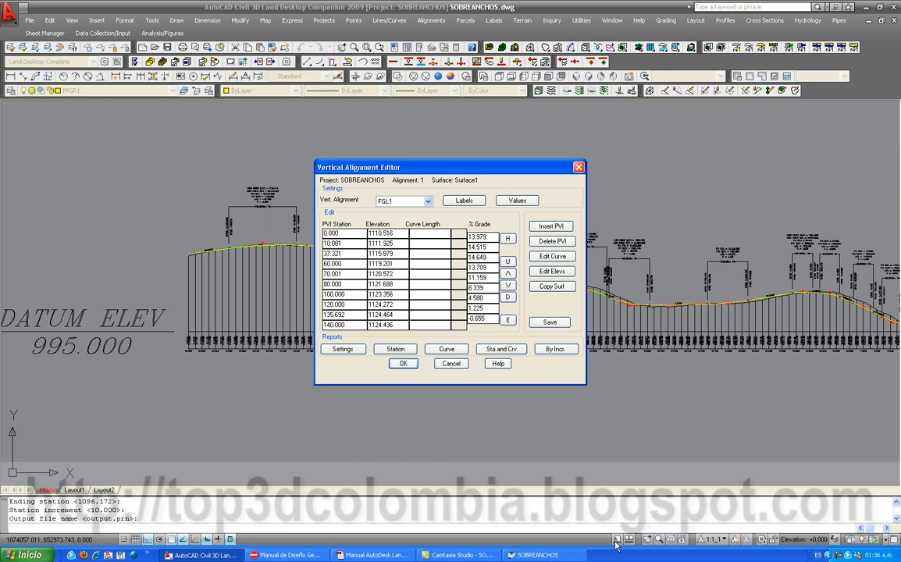
Open the text file si from the desktop in Notepad and enlarge its window to full screen.
{"action": "right_click", "coordinate": [616, 553]}
{"action": "left_click", "coordinate": [664, 511]}
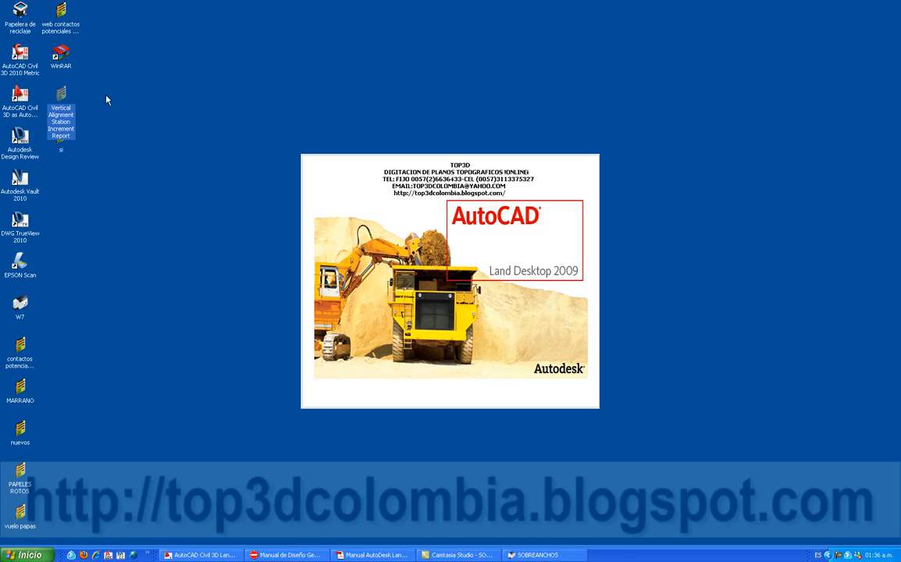
{"action": "double_click", "coordinate": [57, 140]}
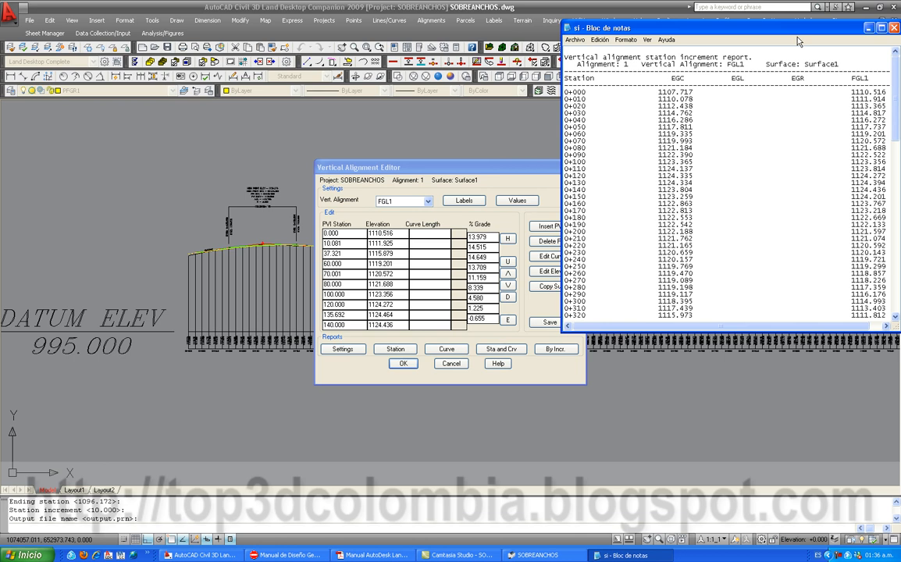
{"action": "left_click_drag", "start_coordinate": [798, 41], "coordinate": [650, 43]}
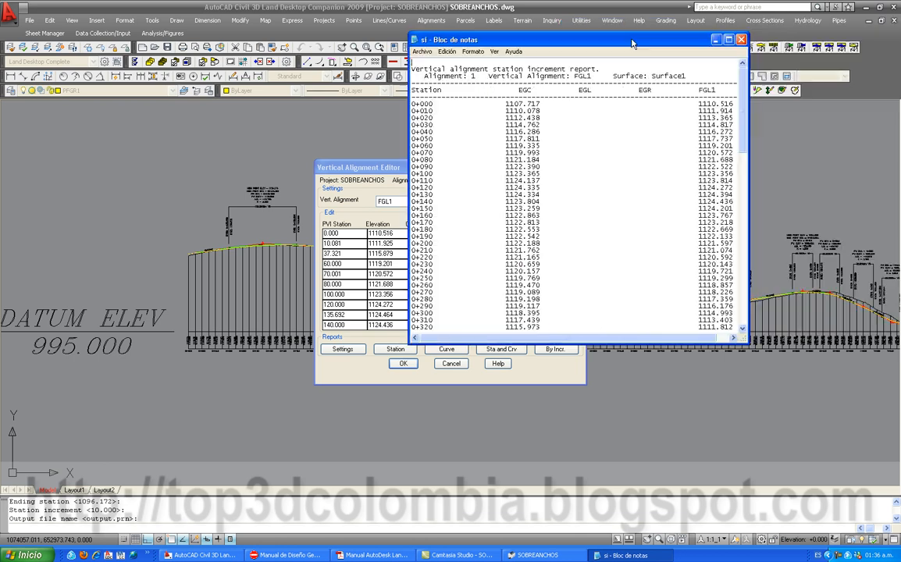
{"action": "double_click", "coordinate": [650, 44]}
{"action": "left_click_drag", "start_coordinate": [285, 72], "coordinate": [328, 169]}
{"action": "left_click", "coordinate": [363, 174]}
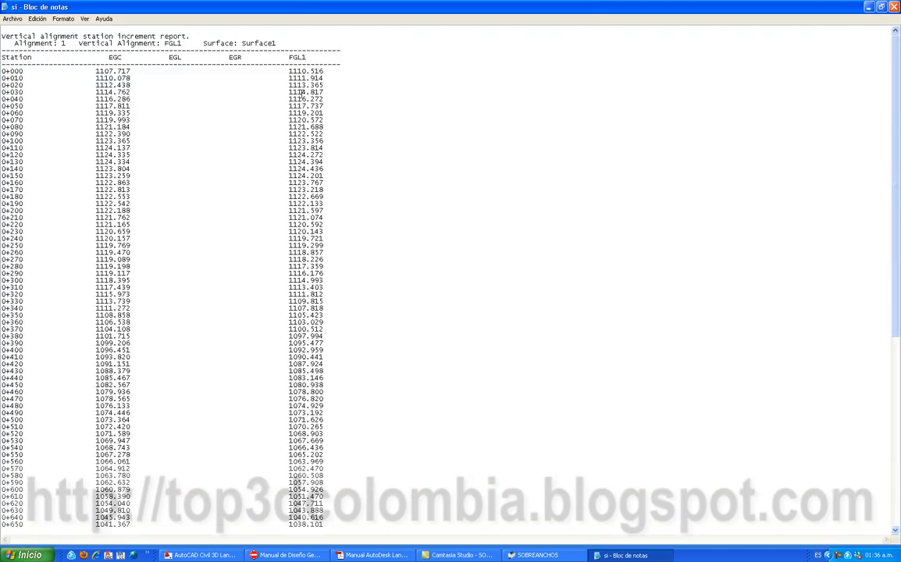
Examine the EGC and FGL1 elevation columns along the stations in the si report, and close it.
{"action": "scroll", "coordinate": [266, 96], "scroll_direction": "down", "scroll_amount": 14}
{"action": "scroll", "coordinate": [285, 125], "scroll_direction": "up", "scroll_amount": 14}
{"action": "scroll", "coordinate": [343, 125], "scroll_direction": "down", "scroll_amount": 8}
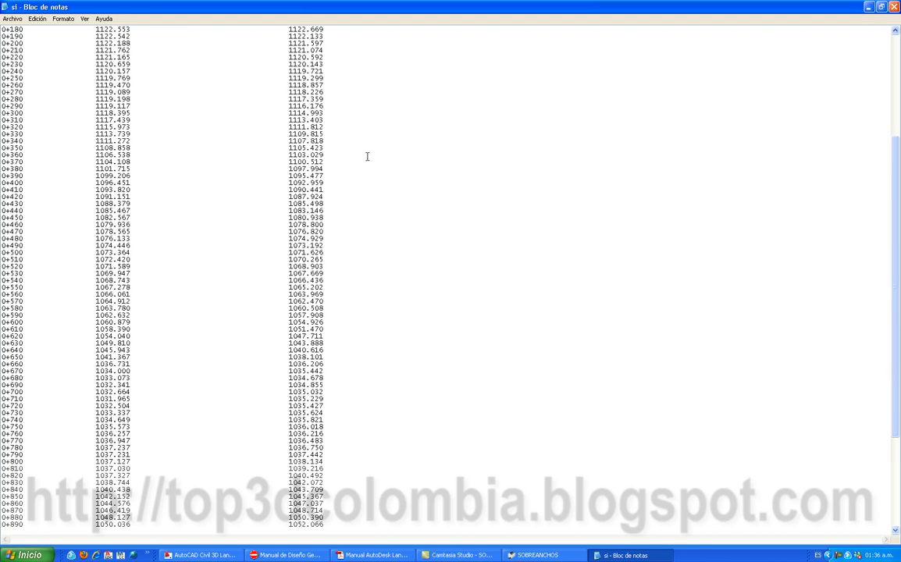
{"action": "scroll", "coordinate": [335, 194], "scroll_direction": "up", "scroll_amount": 10}
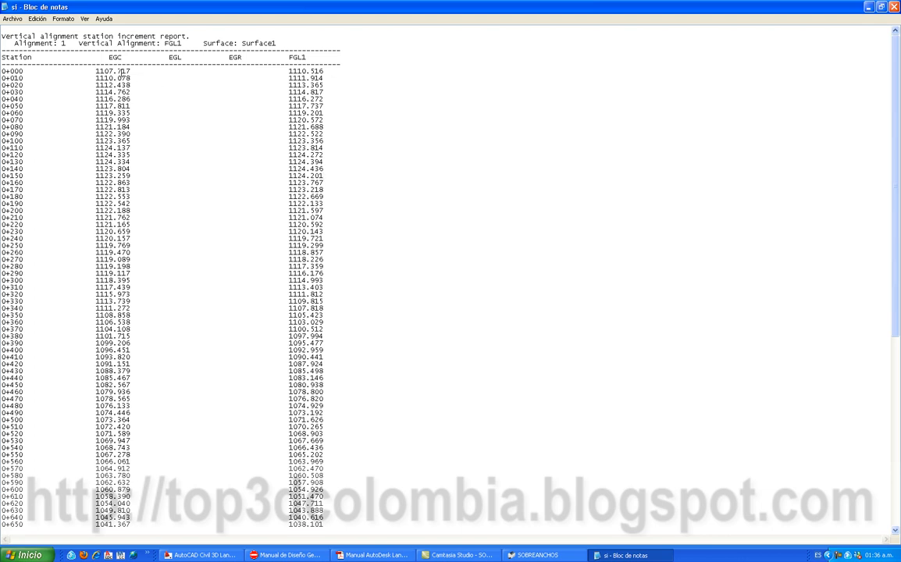
{"action": "left_click_drag", "start_coordinate": [92, 72], "coordinate": [145, 110]}
{"action": "left_click", "coordinate": [227, 127]}
{"action": "left_click_drag", "start_coordinate": [281, 72], "coordinate": [341, 257]}
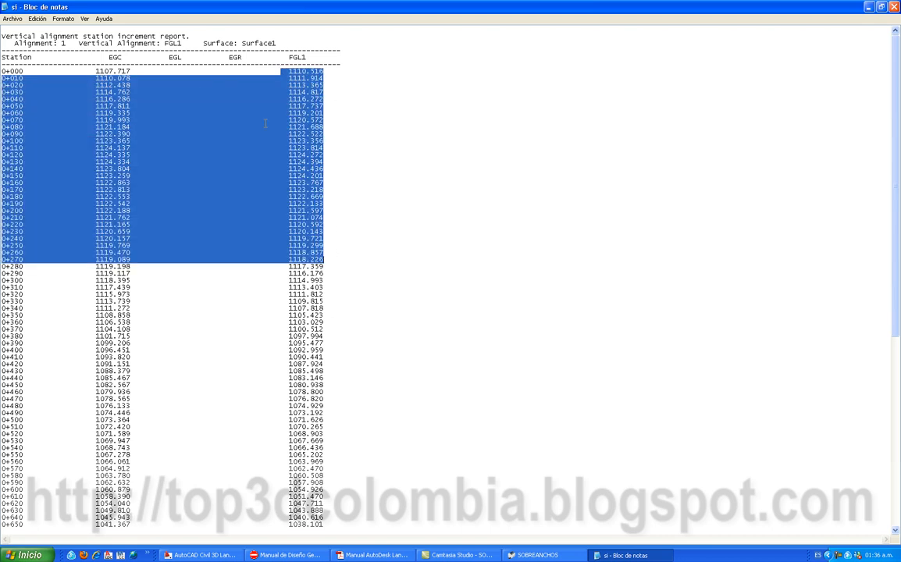
{"action": "left_click", "coordinate": [894, 6]}
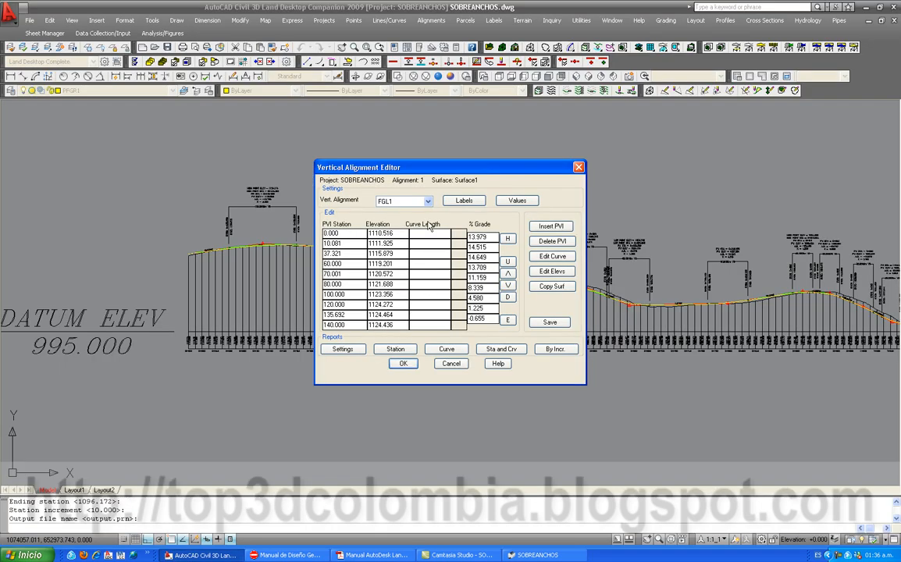
Switch the vertical alignment to FGR1 and generate its station increment report over the full station range at a 10.000 increment.
{"action": "left_click", "coordinate": [427, 202]}
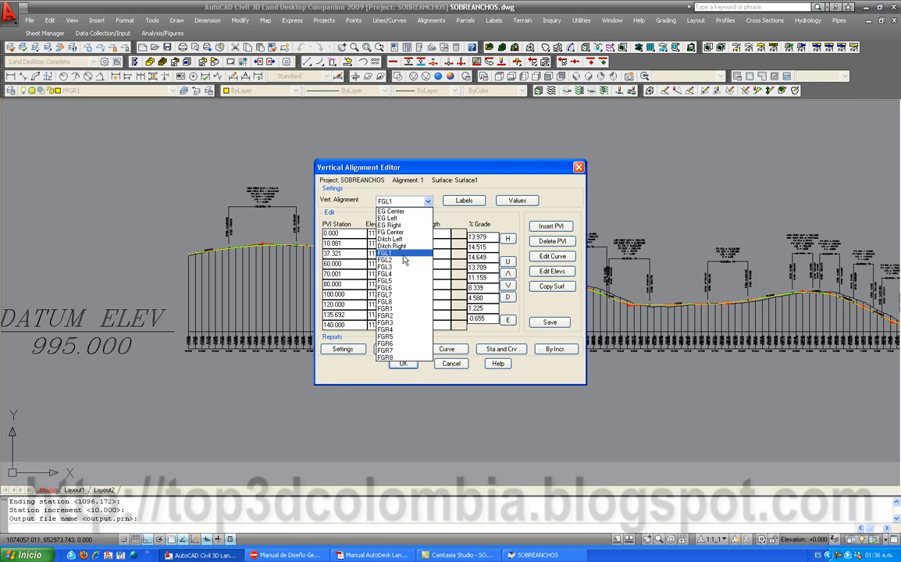
{"action": "left_click", "coordinate": [384, 309]}
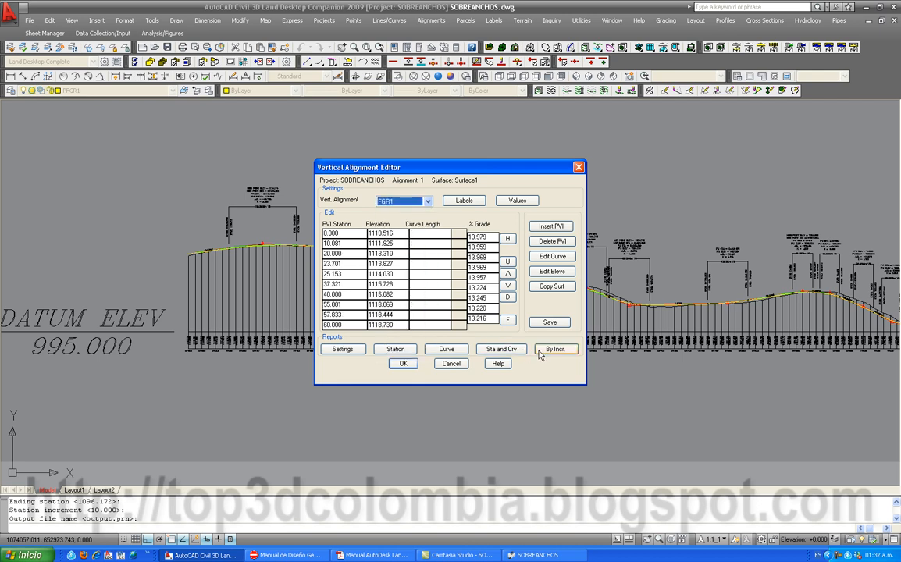
{"action": "left_click", "coordinate": [539, 349]}
{"action": "key", "text": "Return"}
{"action": "key", "text": "Return"}
{"action": "key", "text": "Return"}
{"action": "key", "text": "Return"}
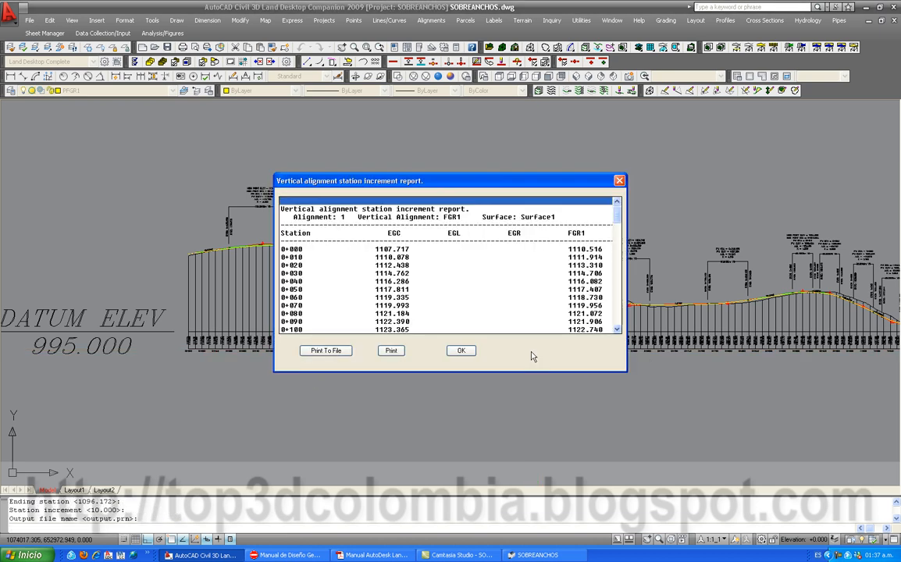
Save the FGR1 report to the desktop as a text file named sd, and close the report and the Vertical Alignment Editor.
{"action": "left_click", "coordinate": [325, 350]}
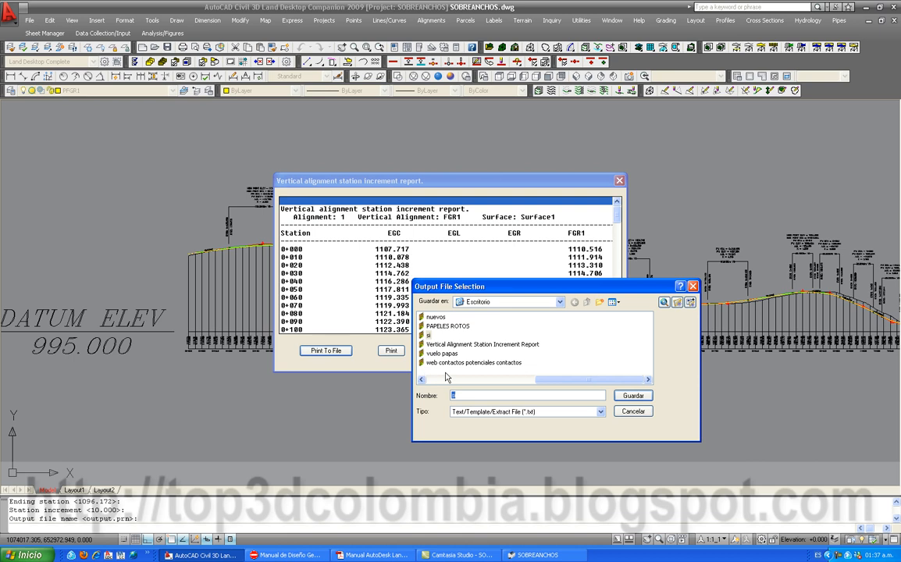
{"action": "type", "text": "s"}
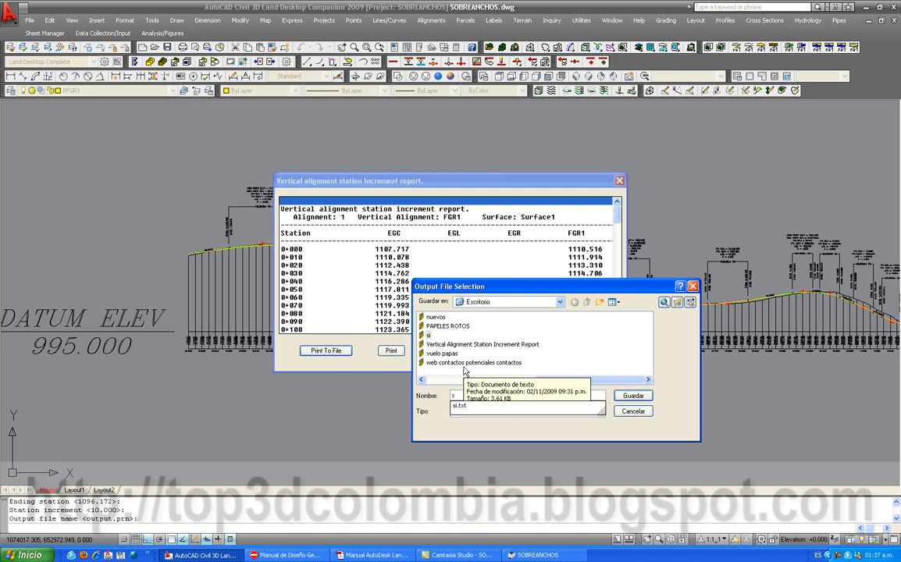
{"action": "type", "text": "i"}
{"action": "key", "text": "Return"}
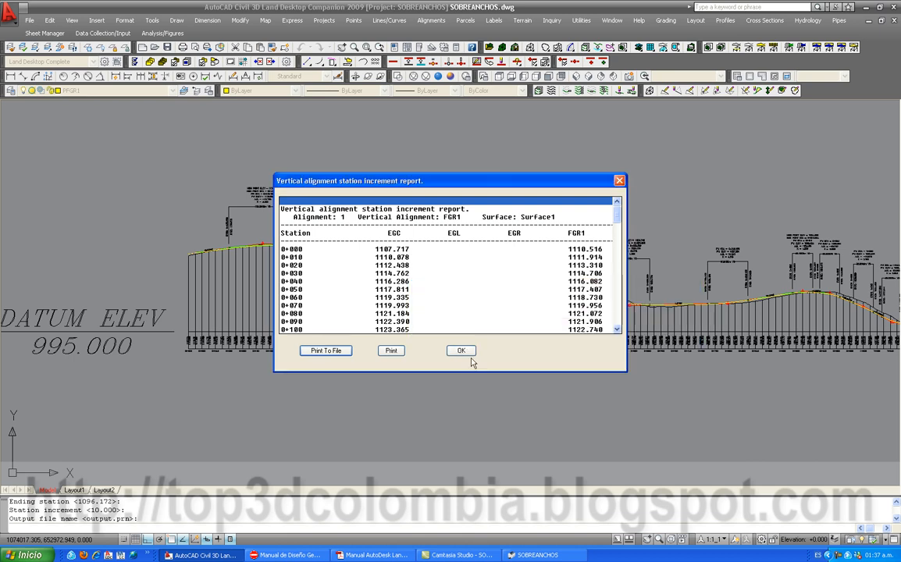
{"action": "left_click", "coordinate": [461, 351]}
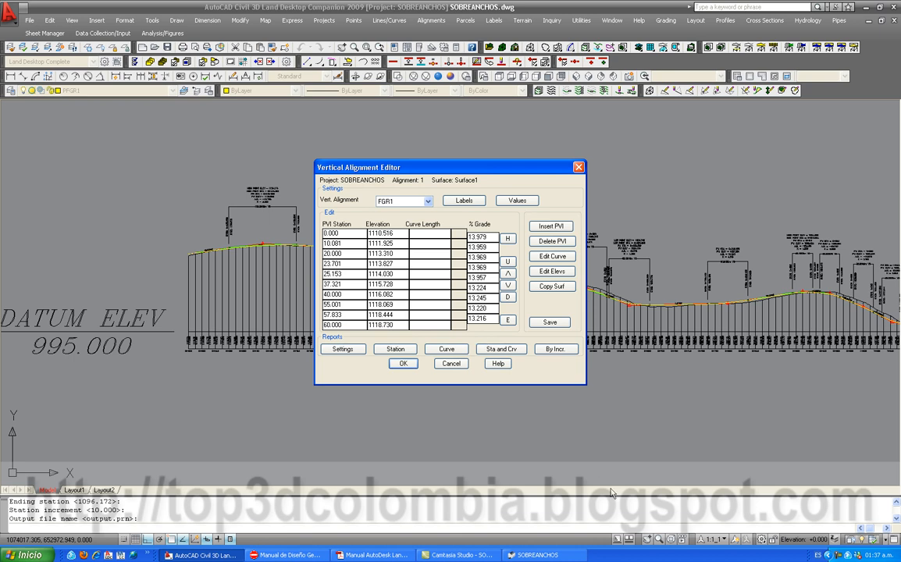
{"action": "left_click", "coordinate": [403, 363]}
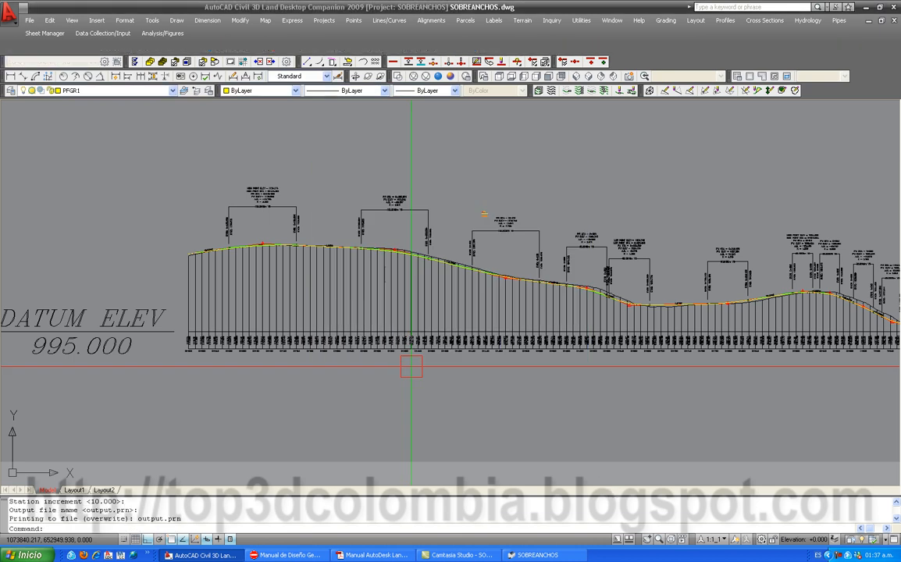
Open the text file sd from the desktop in Notepad and maximize its window.
{"action": "right_click", "coordinate": [673, 556]}
{"action": "left_click", "coordinate": [648, 466]}
{"action": "double_click", "coordinate": [63, 182]}
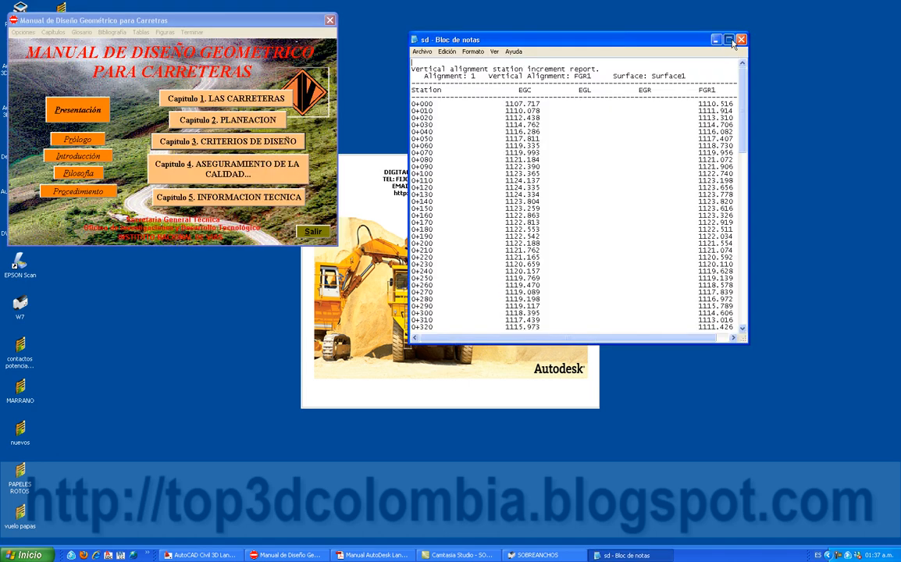
{"action": "left_click", "coordinate": [728, 39]}
Compare the FGR1 elevations with the EGC column in the sd report, and close it.
{"action": "left_click_drag", "start_coordinate": [290, 71], "coordinate": [346, 541]}
{"action": "scroll", "coordinate": [354, 441], "scroll_direction": "down", "scroll_amount": 9}
{"action": "scroll", "coordinate": [354, 440], "scroll_direction": "up", "scroll_amount": 15}
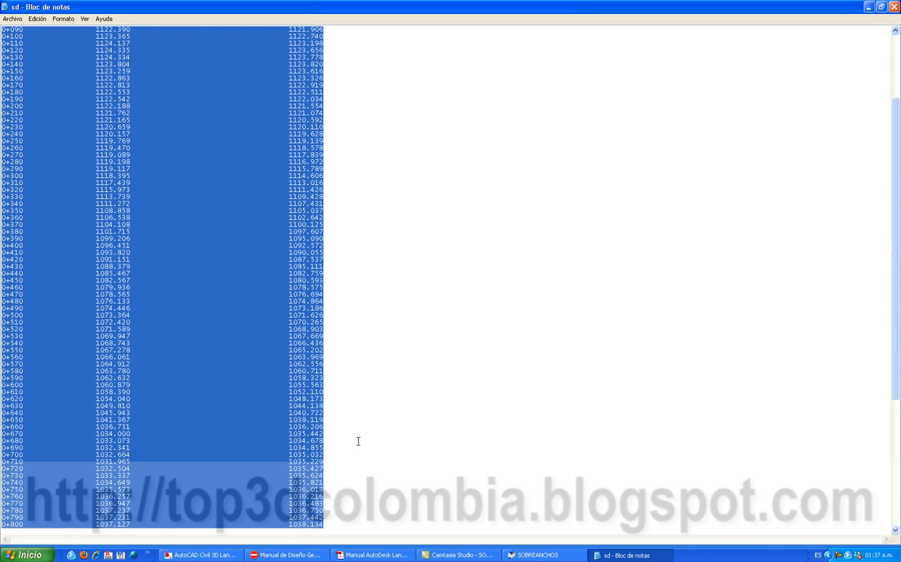
{"action": "left_click", "coordinate": [127, 75]}
{"action": "left_click_drag", "start_coordinate": [122, 58], "coordinate": [107, 57]}
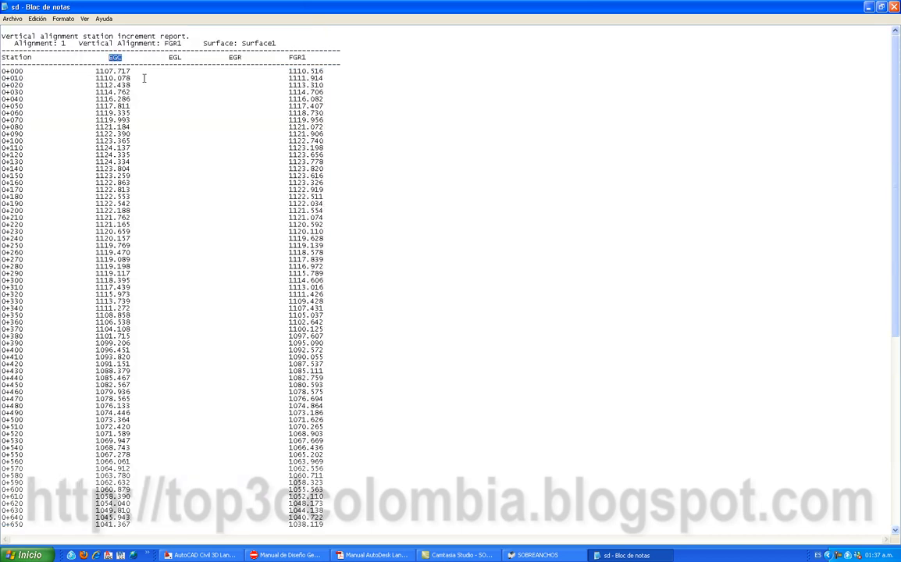
{"action": "left_click", "coordinate": [142, 65]}
{"action": "left_click_drag", "start_coordinate": [97, 72], "coordinate": [131, 67]}
{"action": "left_click", "coordinate": [134, 71]}
{"action": "left_click", "coordinate": [895, 6]}
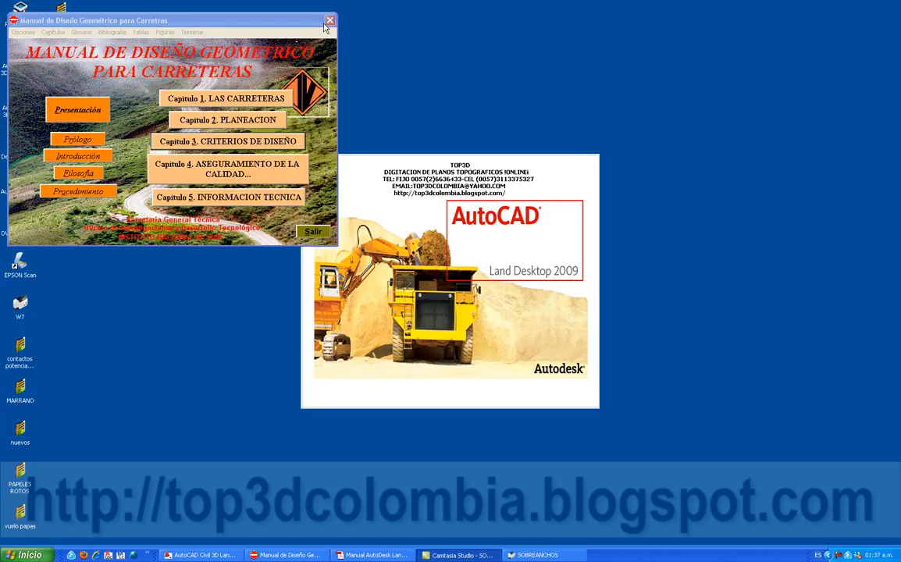
Close the Manual de Diseño Geométrico window and switch back to the SOBREANCHOS drawing in AutoCAD Civil 3D Land Desktop Companion.
{"action": "key", "text": "alt+F4"}
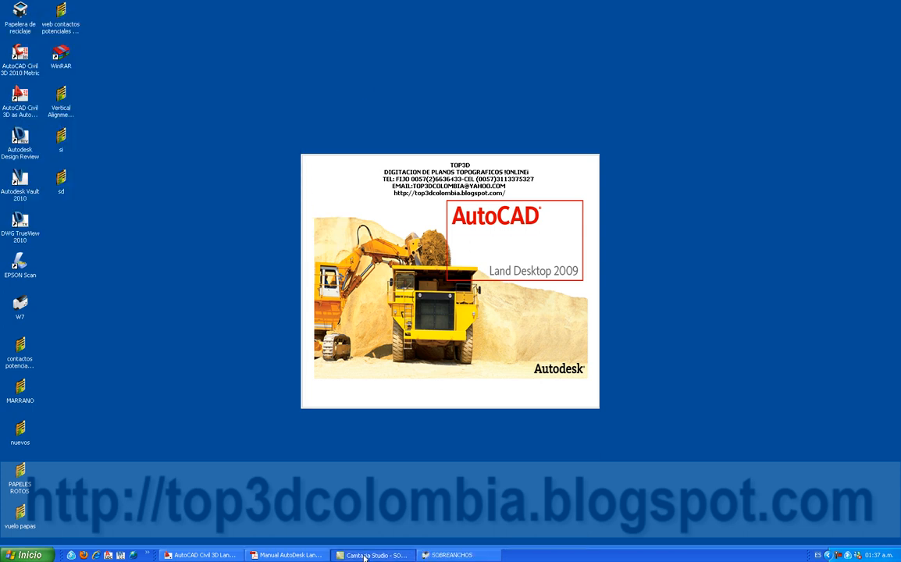
{"action": "left_click", "coordinate": [202, 555]}
{"action": "scroll", "coordinate": [189, 278], "scroll_direction": "up", "scroll_amount": 2}
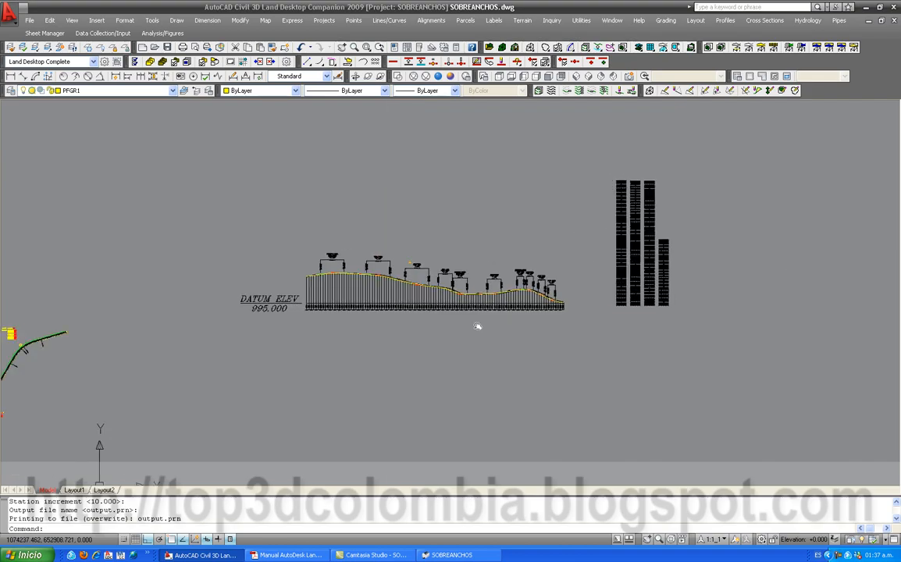
{"action": "right_click", "coordinate": [865, 555]}
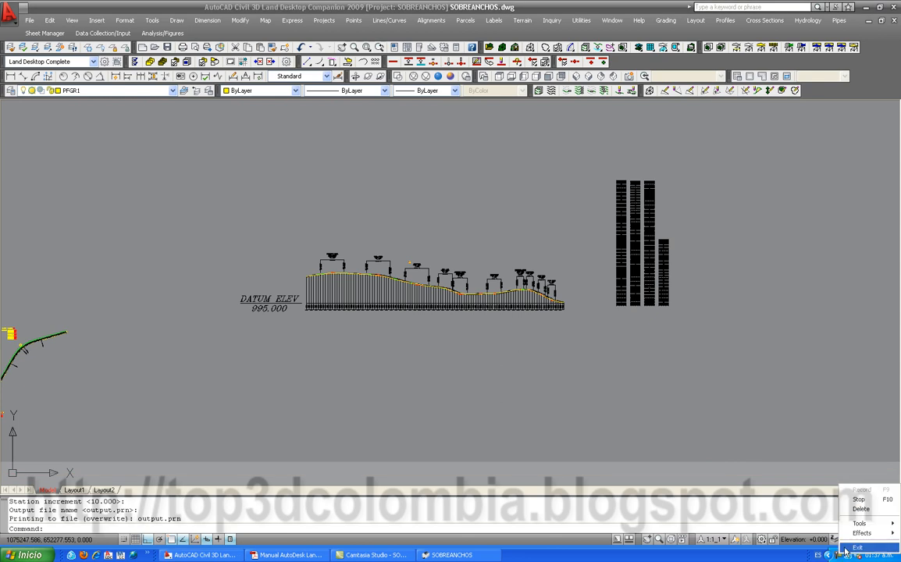
{"action": "left_click", "coordinate": [859, 508]}
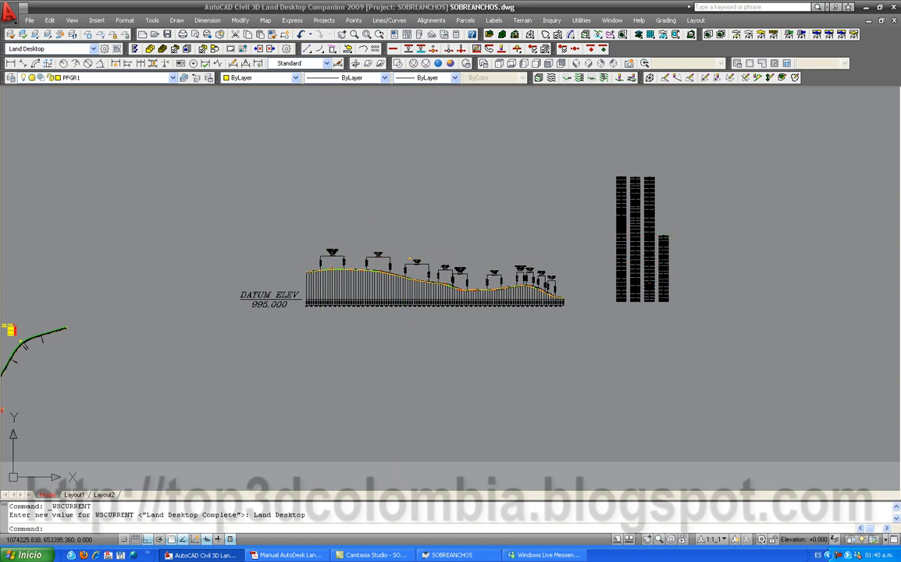
{"action": "scroll", "coordinate": [402, 317], "scroll_direction": "down", "scroll_amount": 2}
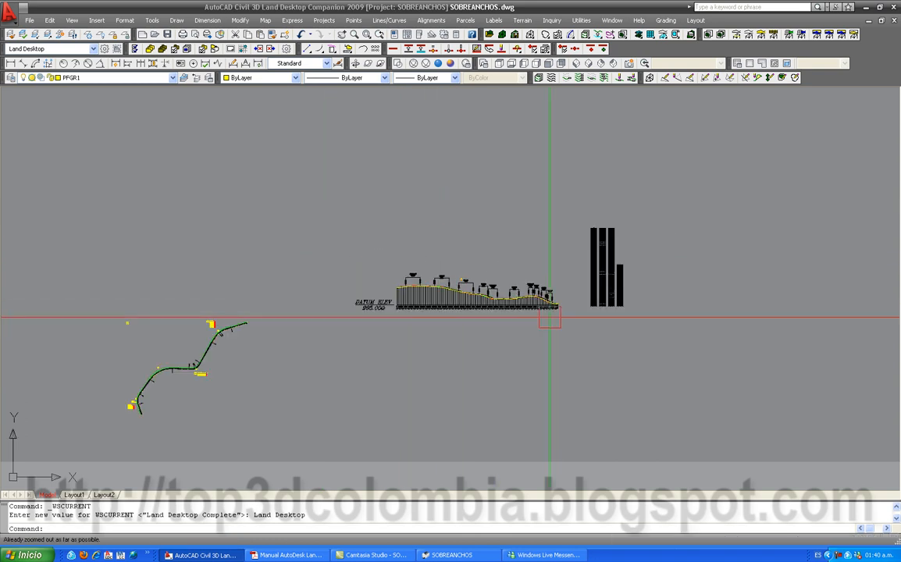
{"action": "middle_click_drag", "start_coordinate": [402, 331], "coordinate": [479, 300]}
{"action": "scroll", "coordinate": [237, 344], "scroll_direction": "up", "scroll_amount": 3}
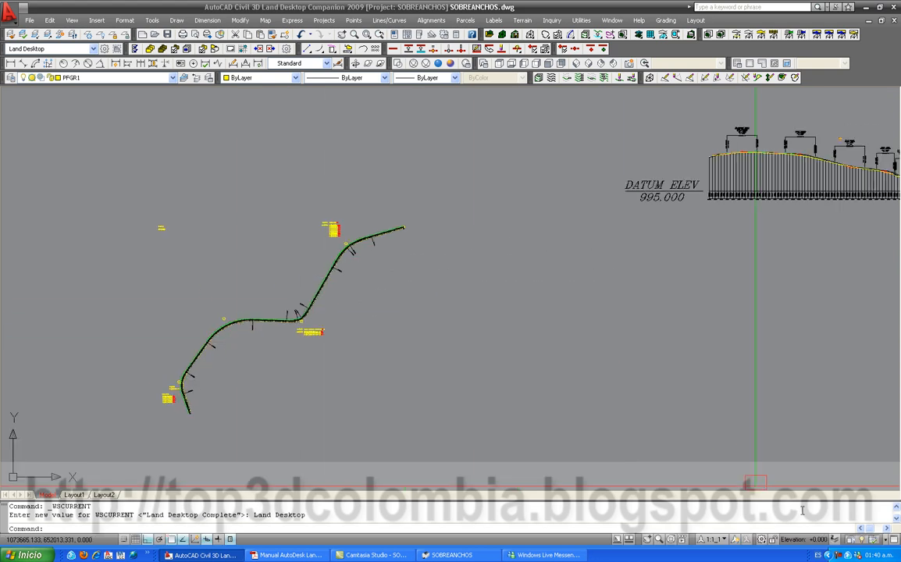
{"action": "right_click", "coordinate": [837, 557]}
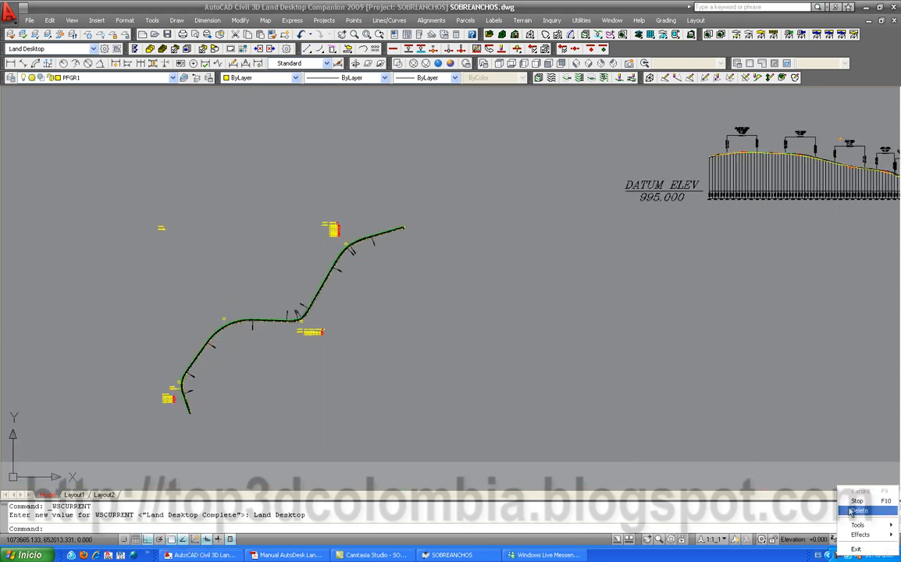